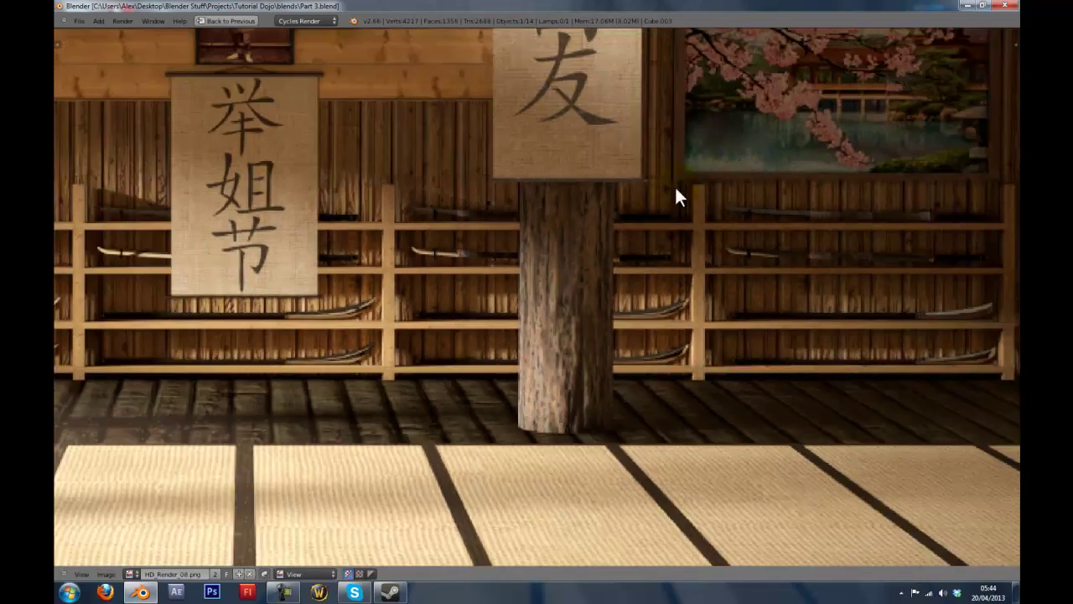
scroll(654, 336, "up", 1)
Examine the sword racks along the back wall in the reference render, and return to the multi-editor layout.
middle_click_drag(415, 320, 756, 329)
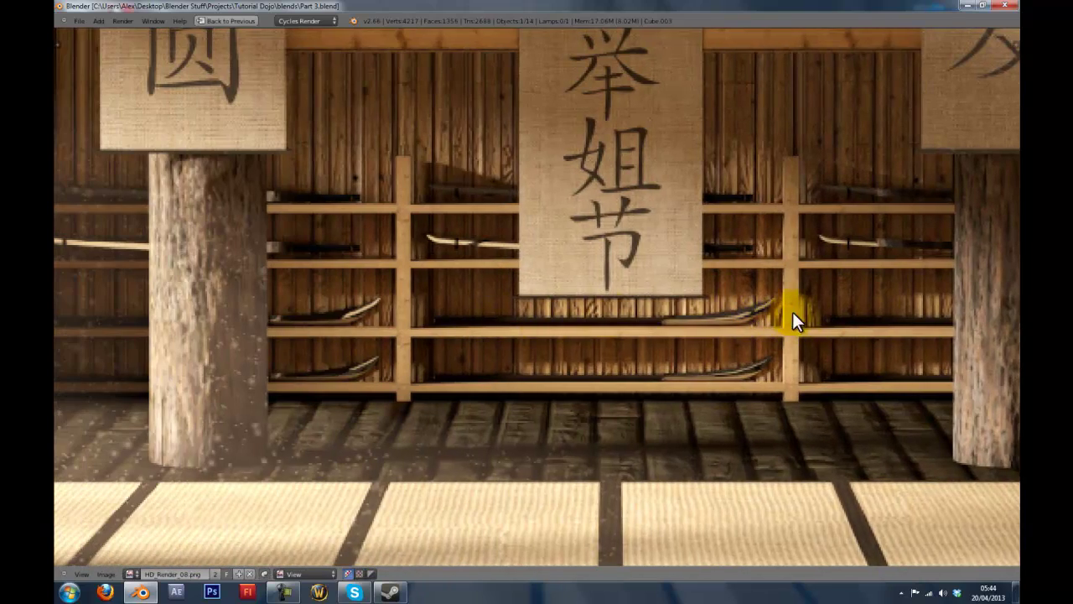
mouse_move(495, 184)
middle_mouse_down()
mouse_move(515, 227)
mouse_move(270, 285)
middle_mouse_up()
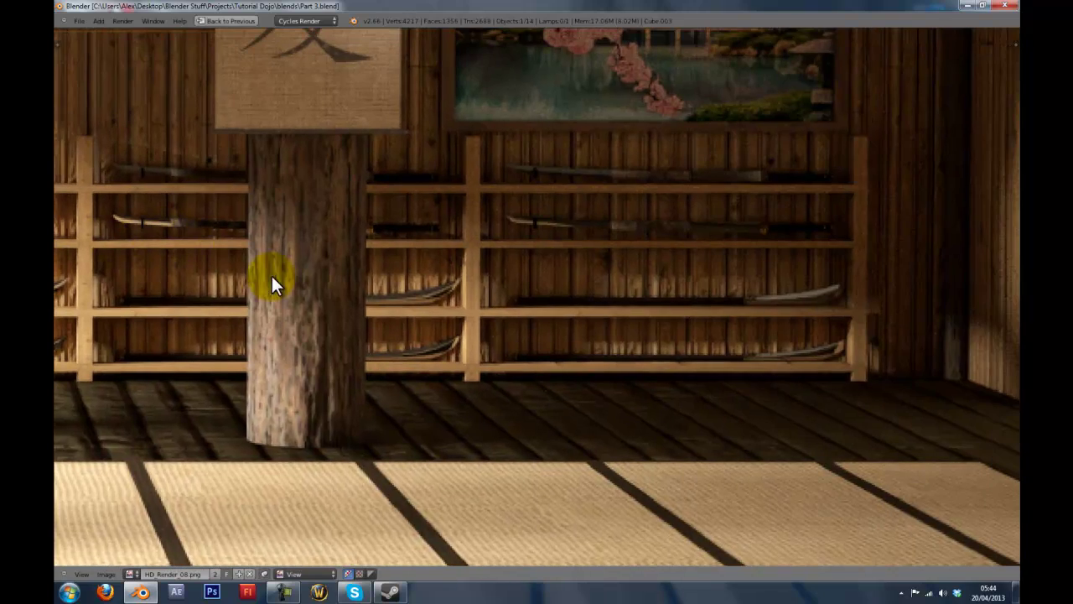
scroll(510, 225, "down", 5)
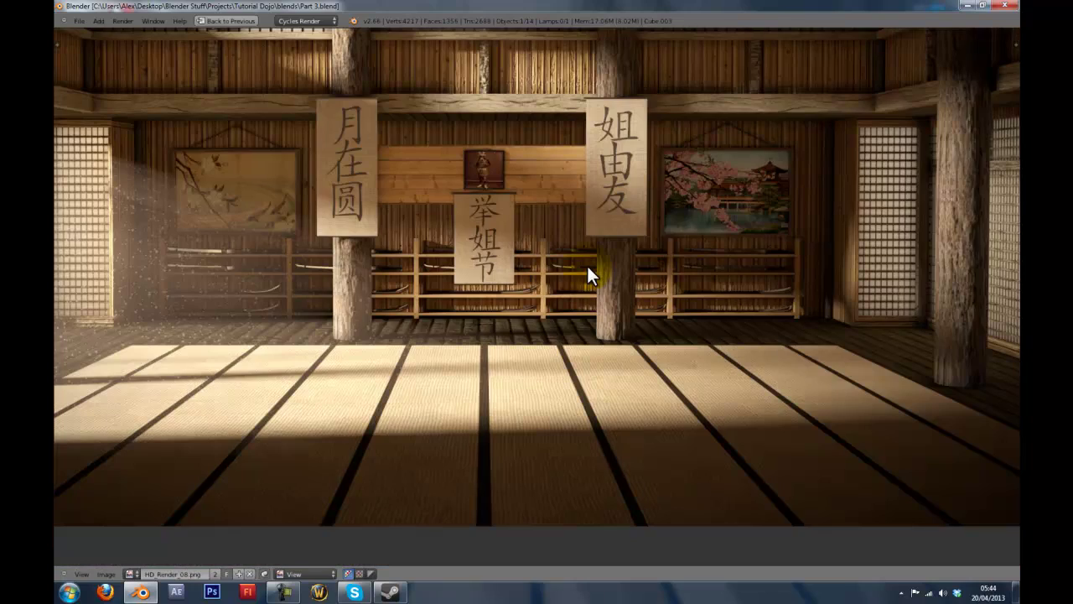
key("Escape")
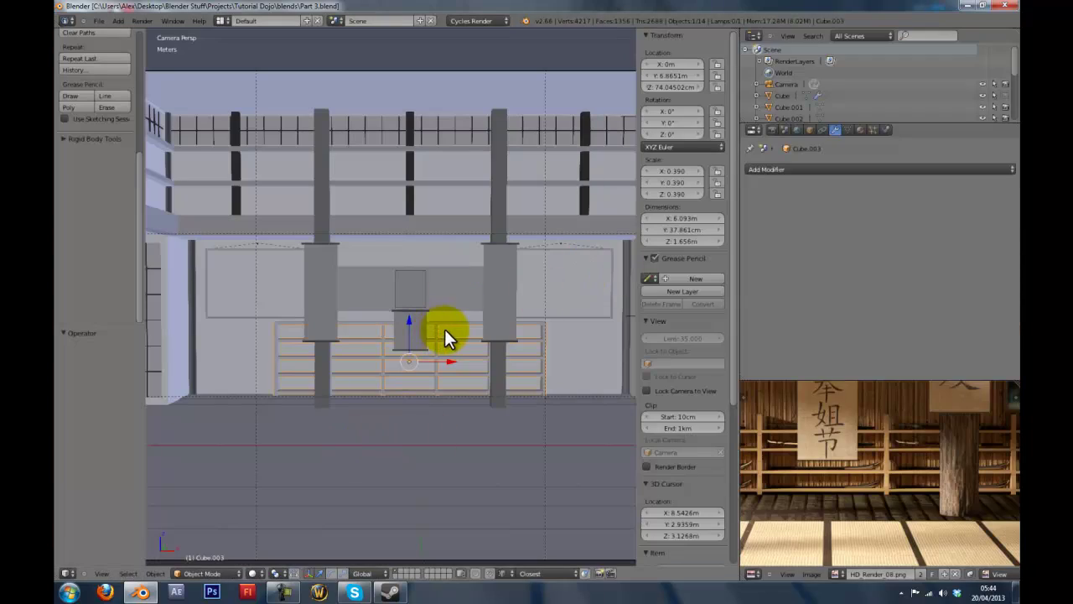
Hide the 3D view's tool shelf and properties region, and review the full-size reference render again.
key("t")
key("n")
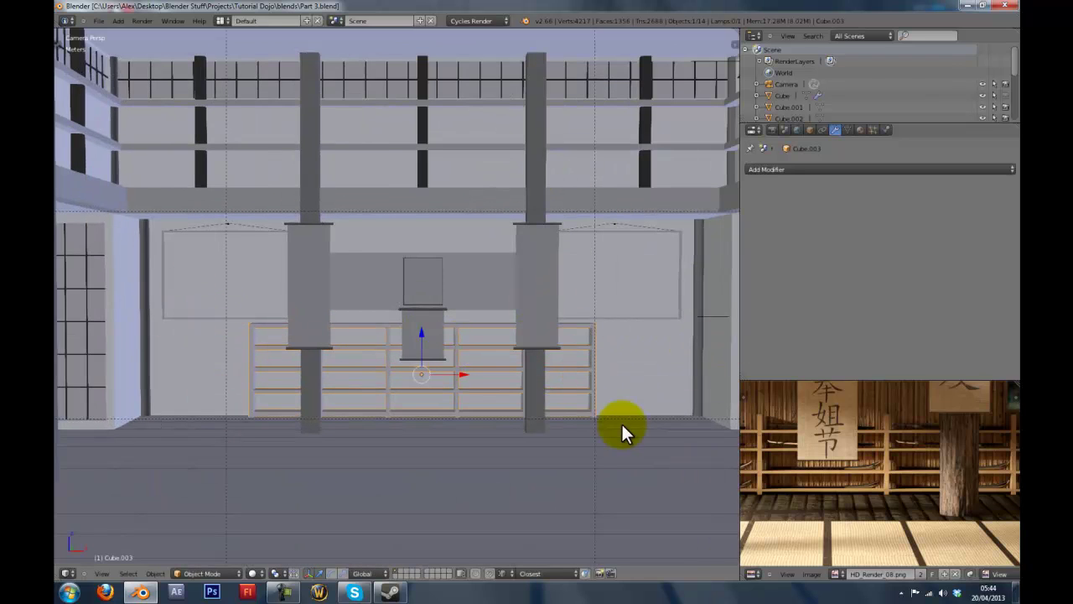
scroll(381, 365, "up", 1)
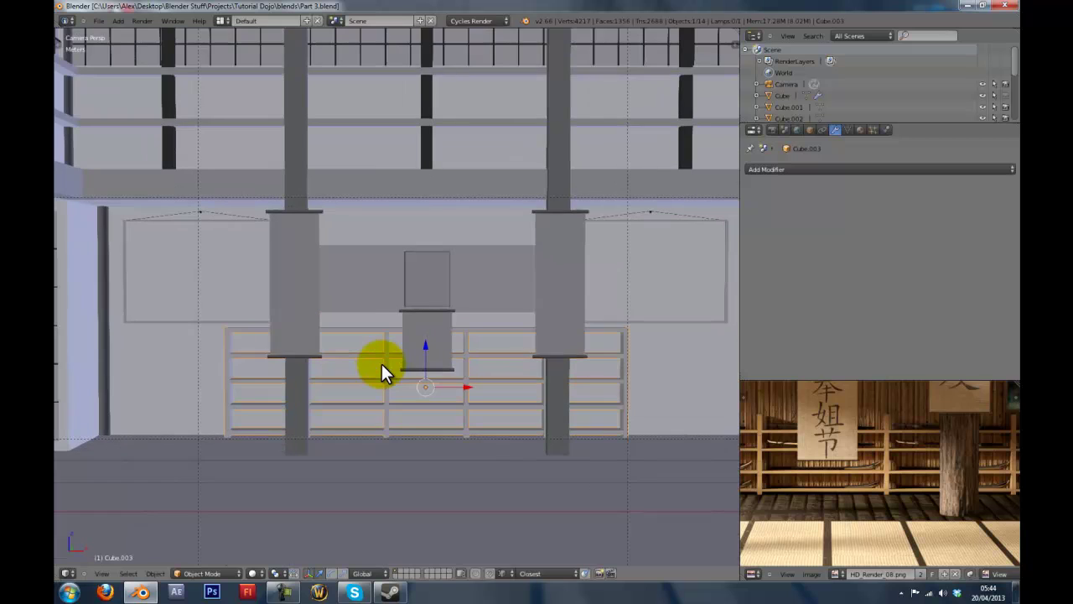
scroll(358, 368, "down", 2)
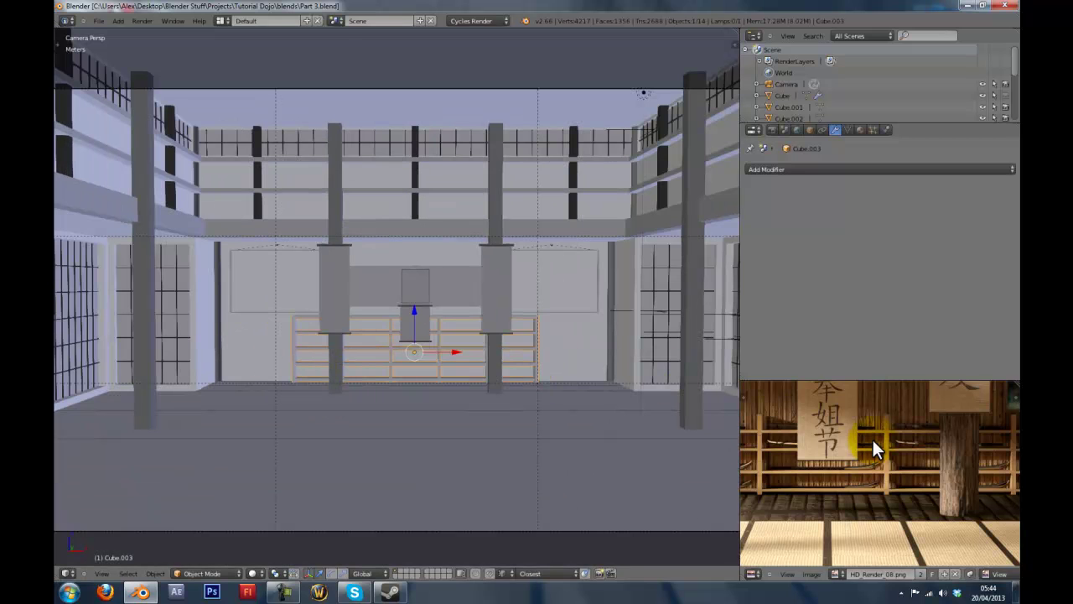
key("ctrl+Up")
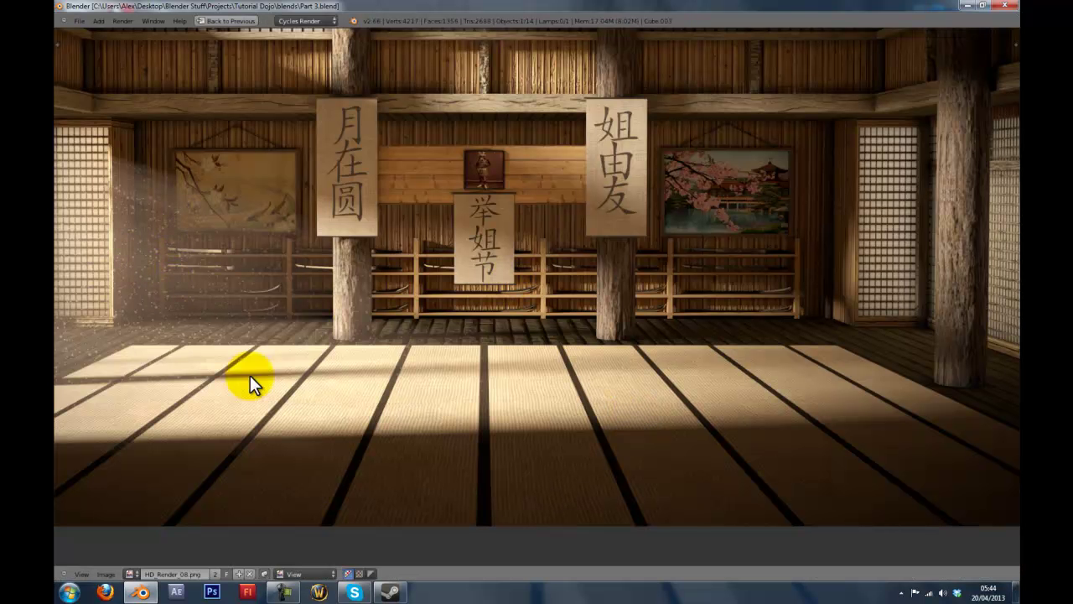
key("ctrl+Up")
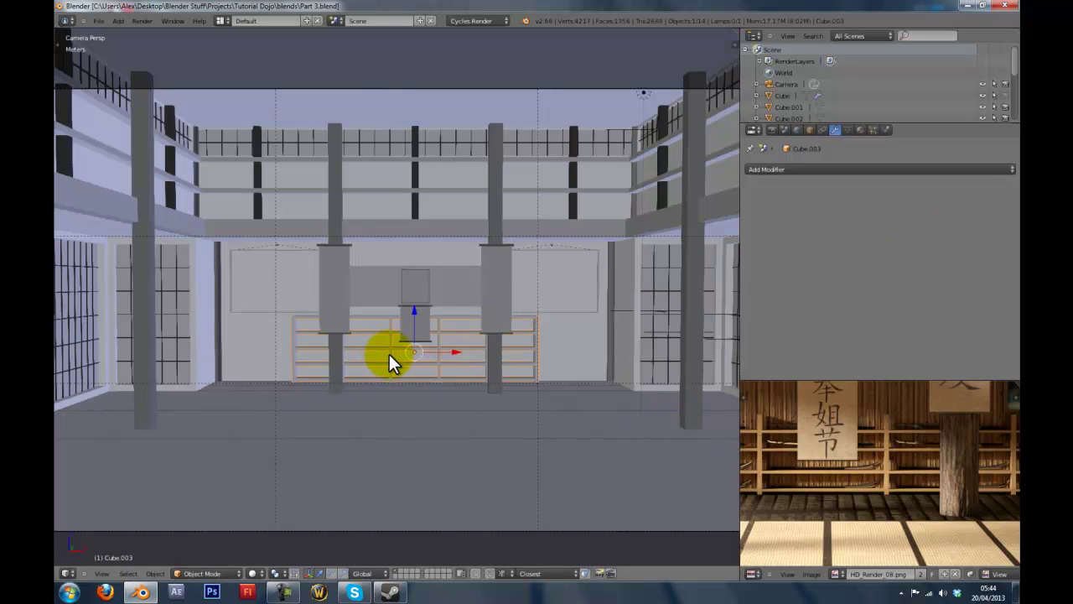
Examine the shelf rack and its position in the dojo model outside the camera view.
key("KP_1")
scroll(391, 351, "up", 3)
middle_click_drag(392, 354, 347, 321)
key("Tab")
scroll(347, 321, "up", 3)
key("Tab")
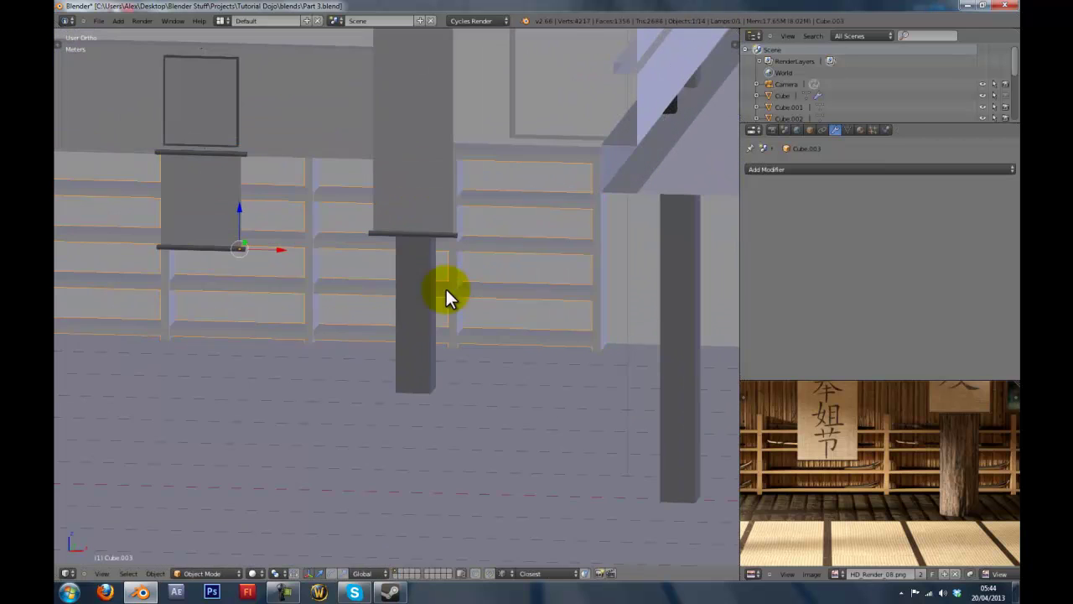
scroll(445, 290, "down", 2)
left_click(922, 169)
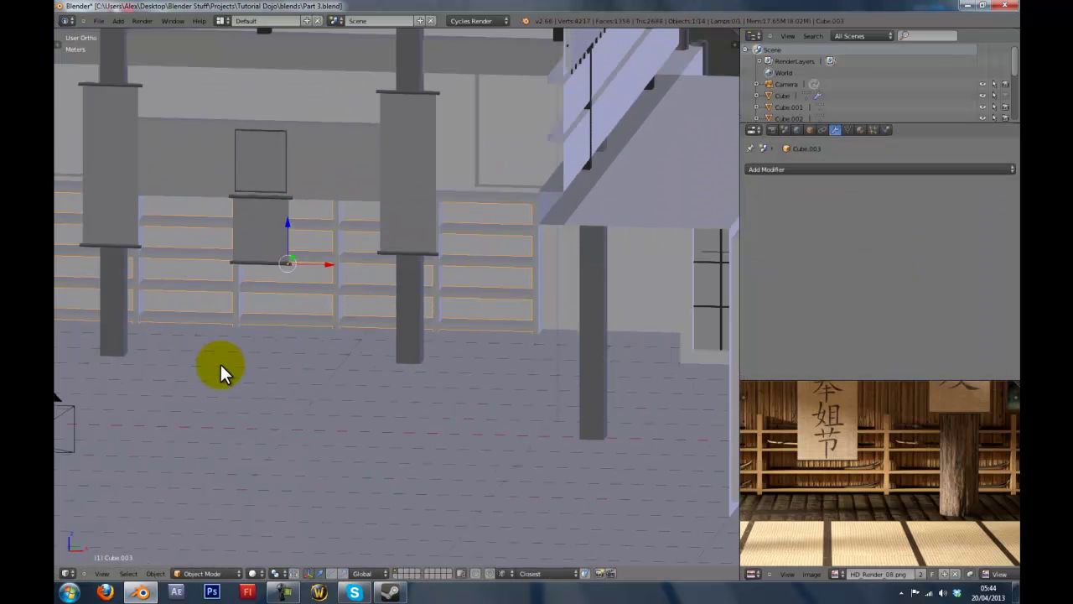
scroll(222, 363, "down", 5)
mouse_move(270, 351)
middle_mouse_down()
mouse_move(299, 346)
mouse_move(281, 348)
middle_mouse_up()
mouse_move(282, 286)
middle_mouse_down()
mouse_move(249, 291)
mouse_move(301, 285)
middle_mouse_up()
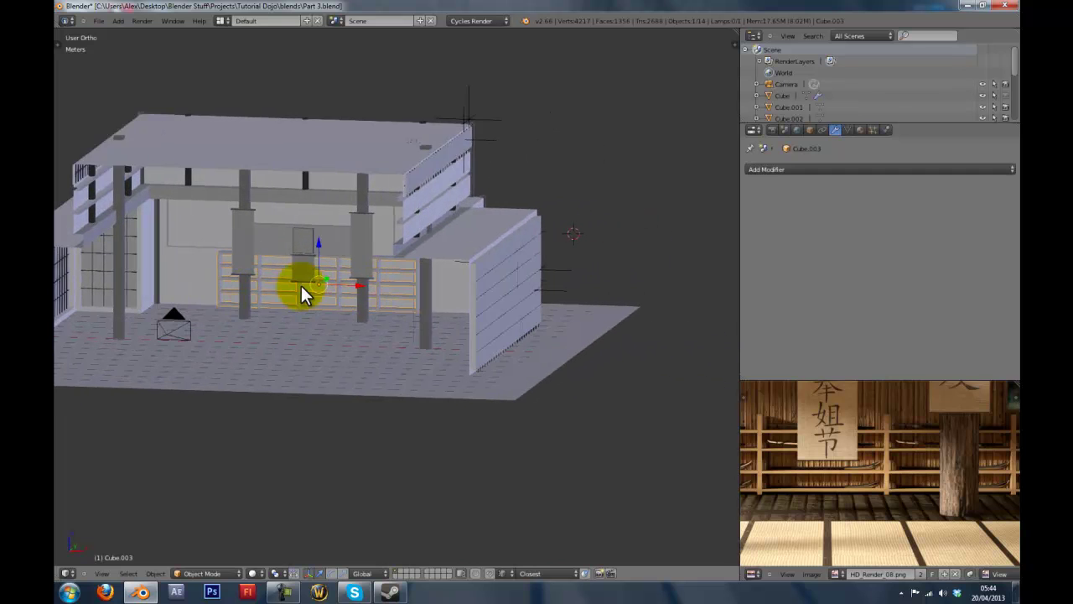
scroll(319, 285, "up", 4)
Enter Edit Mode on the shelf rack and deselect all of its geometry.
key("Tab")
middle_click_drag(458, 320, 464, 310)
scroll(465, 309, "up", 7)
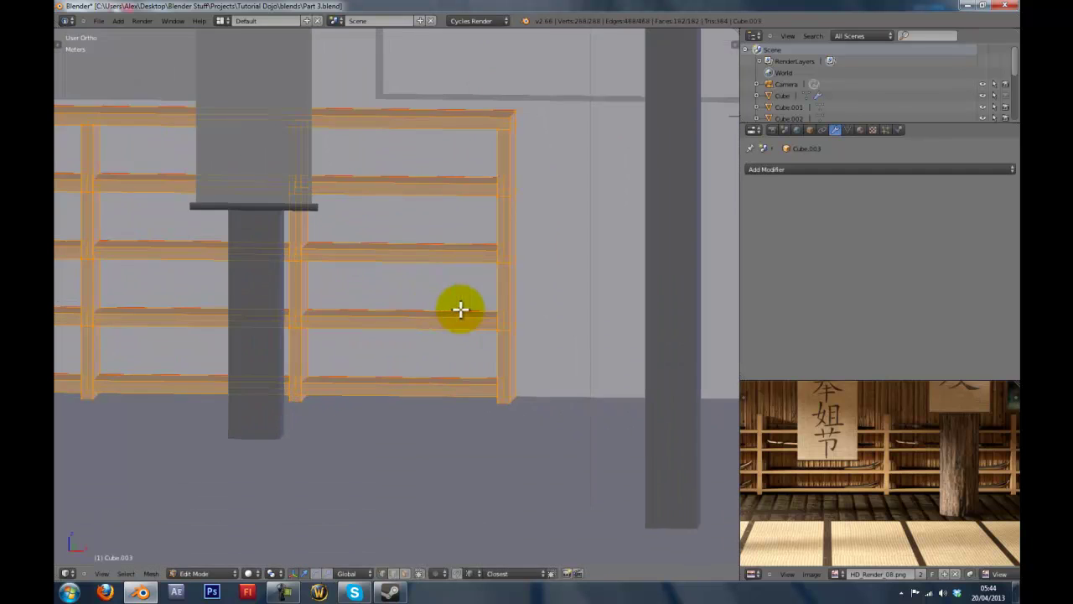
key("a")
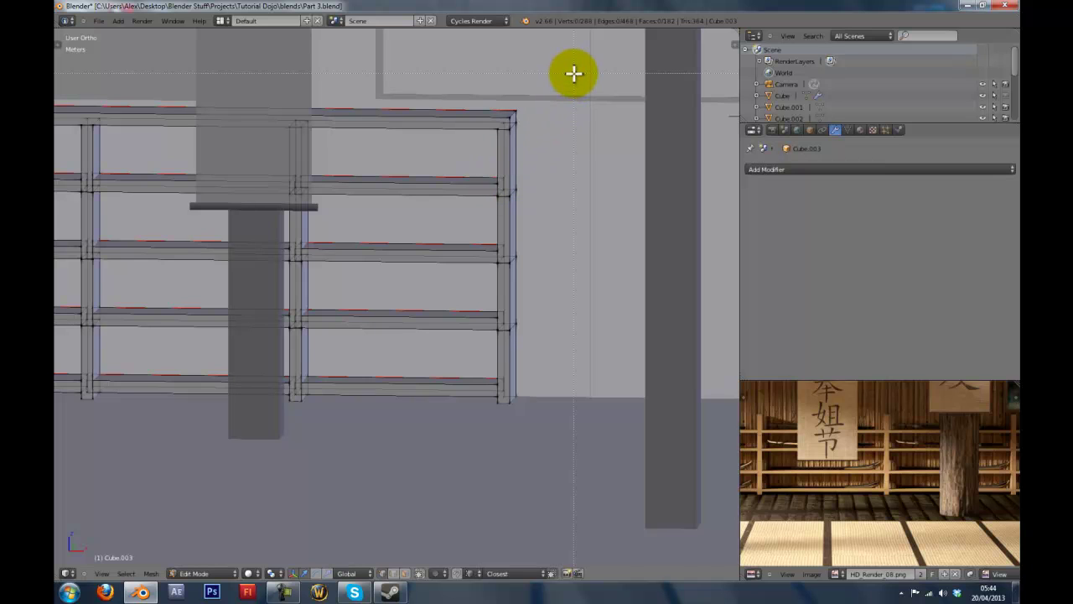
left_click_drag(387, 539, 440, 503)
key("a")
middle_click_drag(526, 129, 495, 132)
middle_click_drag(469, 205, 439, 309, "shift")
scroll(455, 225, "up", 4)
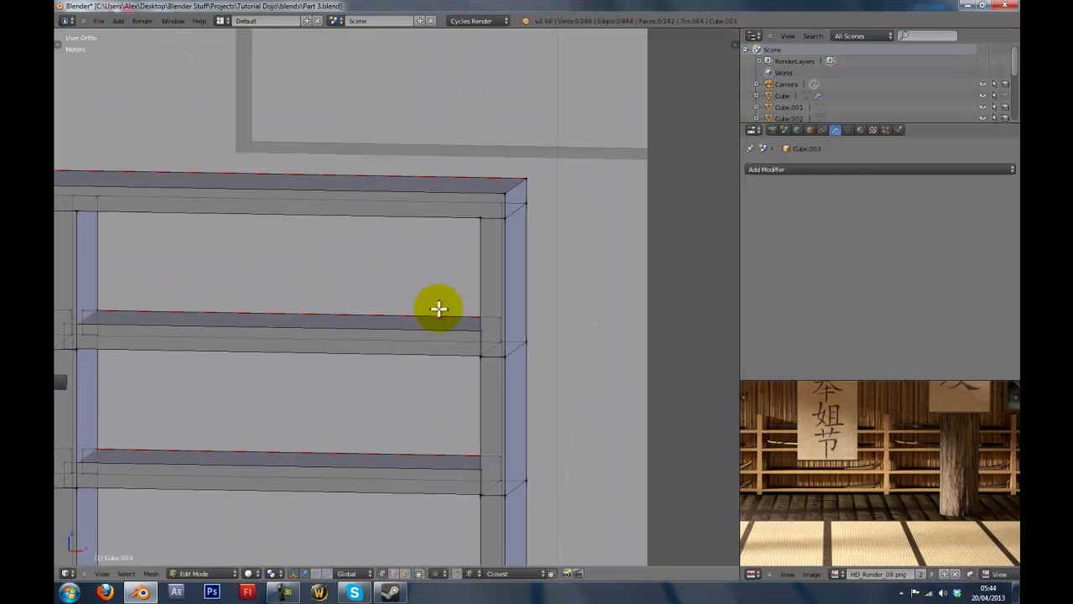
scroll(484, 326, "down", 6)
middle_click_drag(480, 452, 477, 364, "shift")
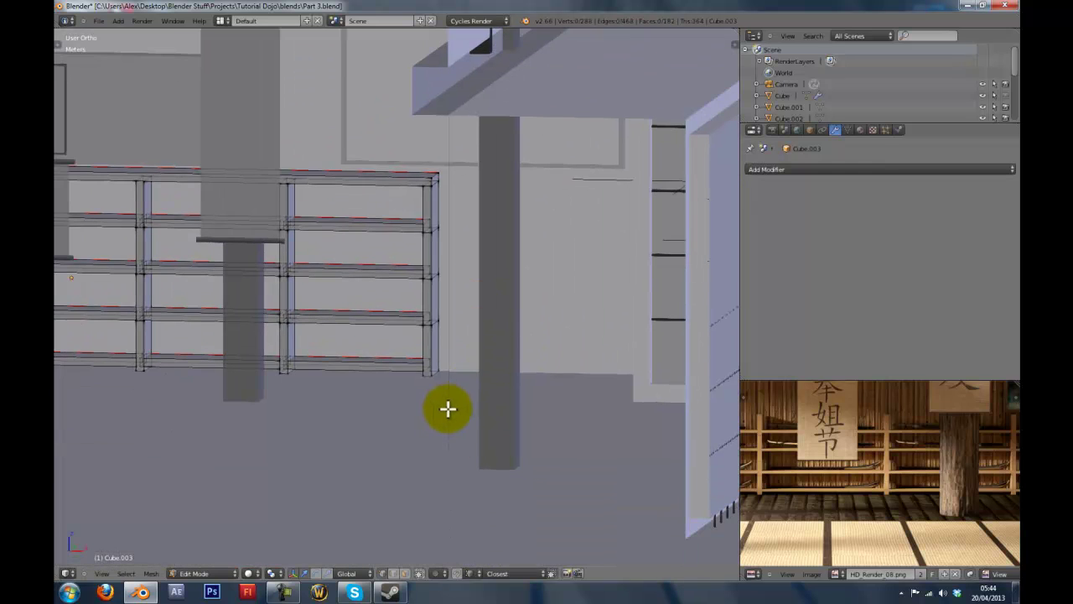
Select the entire linked end post on the rack's right side and delete its faces.
scroll(441, 377, "up", 5)
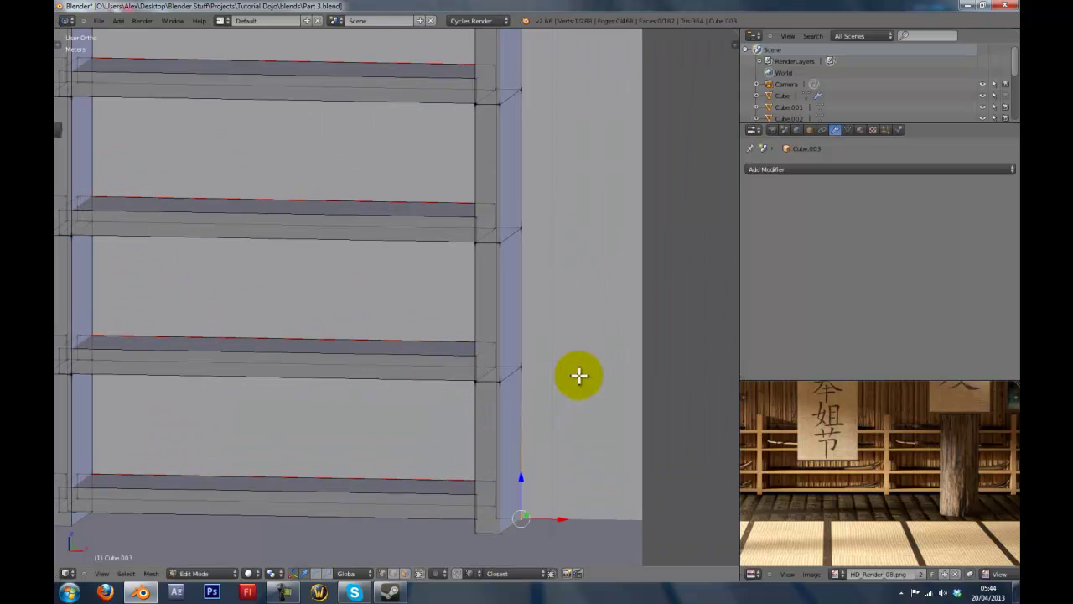
key("ctrl+l")
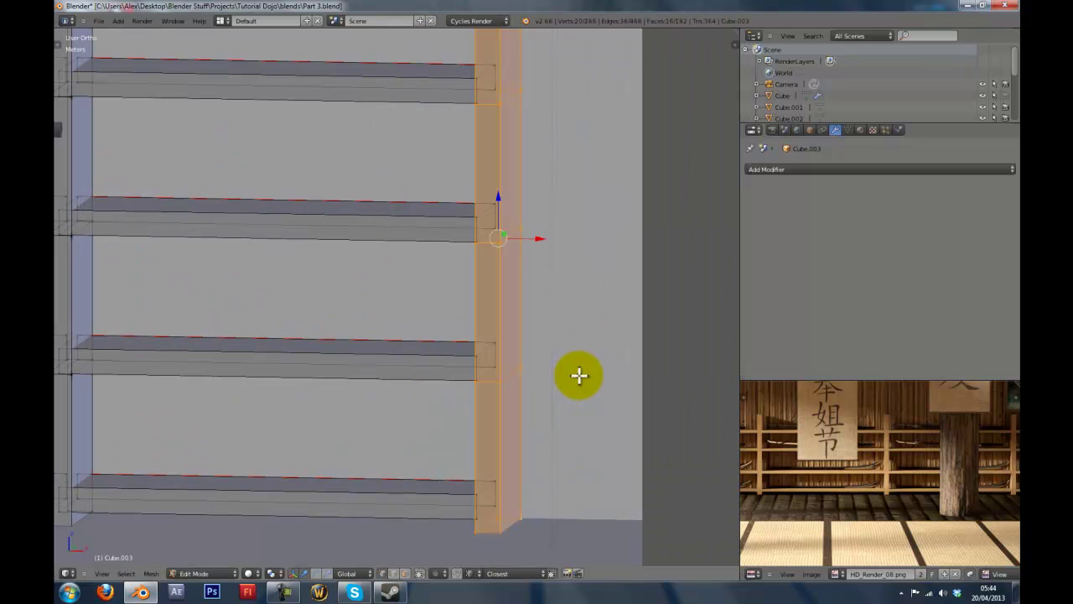
scroll(483, 299, "down", 3)
middle_click_drag(478, 314, 525, 366, "shift")
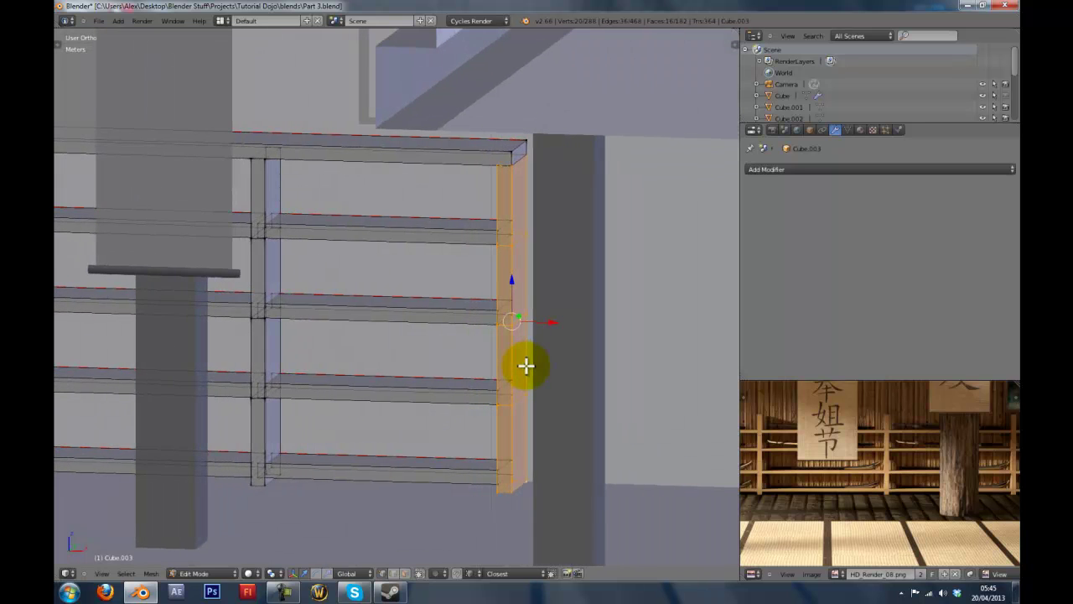
key("x")
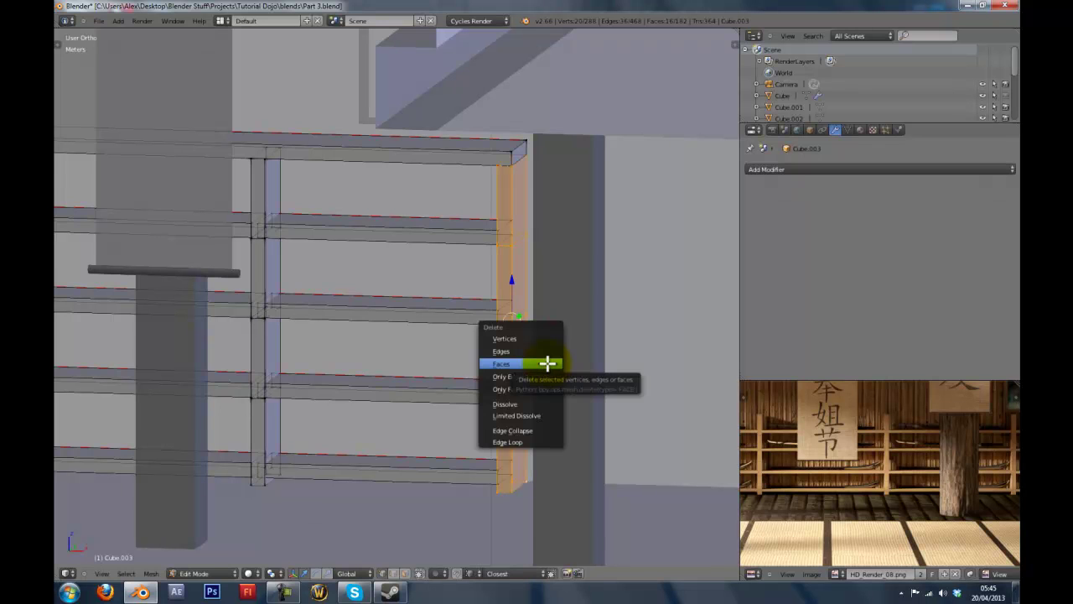
left_click(546, 363)
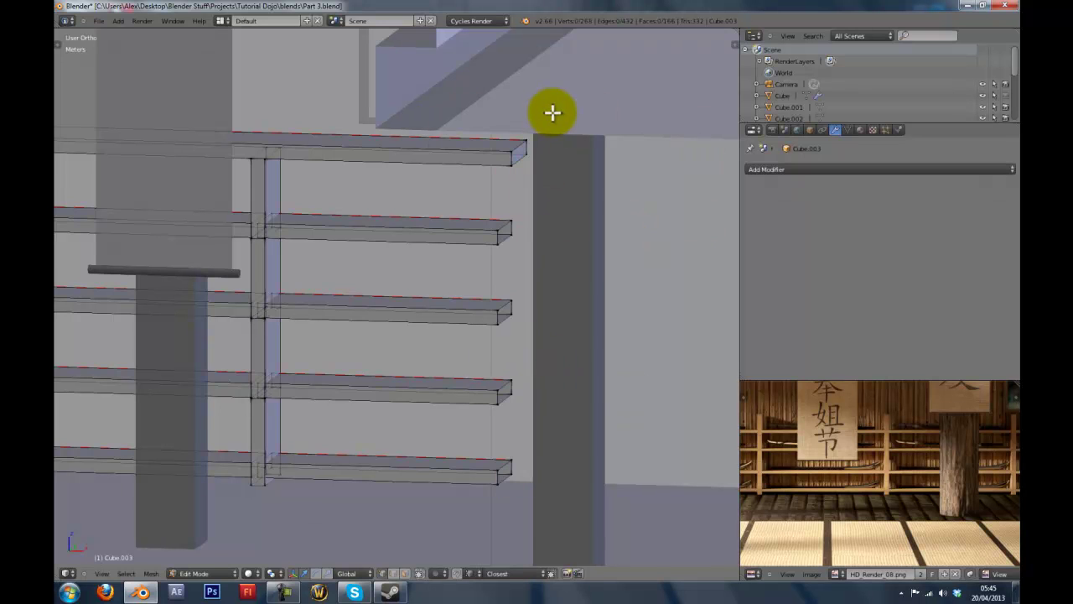
Delete the end face of the rack's top shelf in face select mode.
middle_click_drag(553, 112, 544, 140)
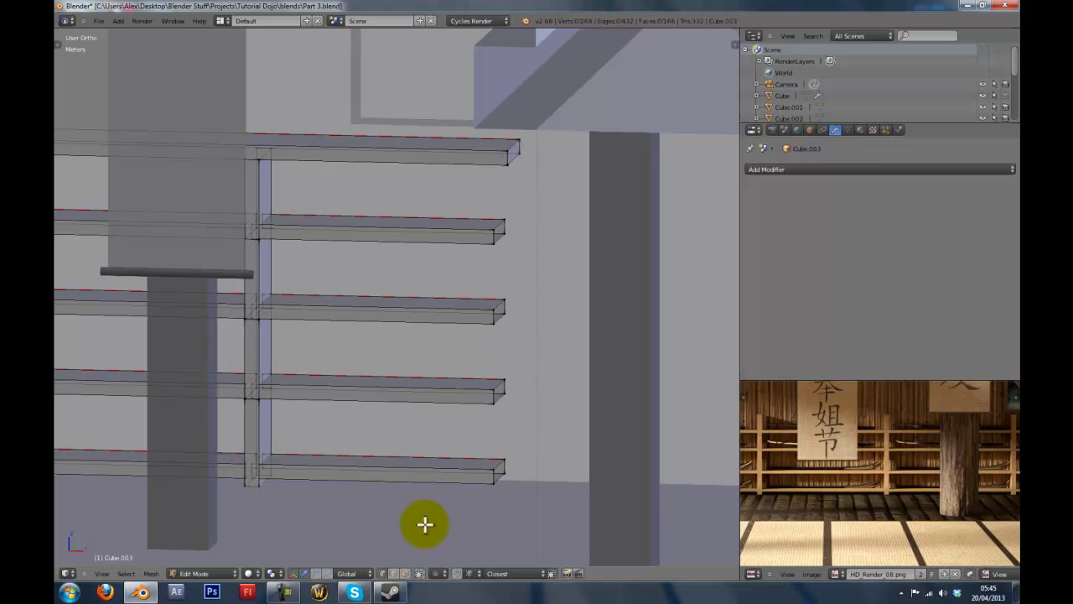
key("x")
left_click(516, 154)
middle_click_drag(456, 183, 452, 313)
scroll(433, 337, "up", 7)
scroll(460, 331, "down", 4)
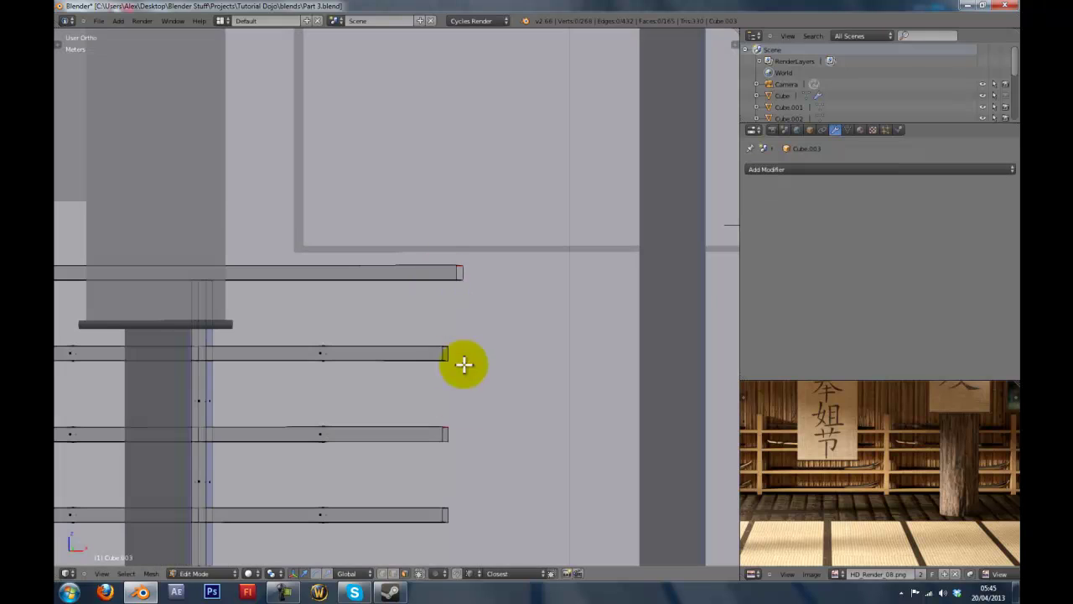
Switch to vertex select mode and select the four vertices at the open end of the top shelf.
middle_click_drag(443, 407, 444, 288)
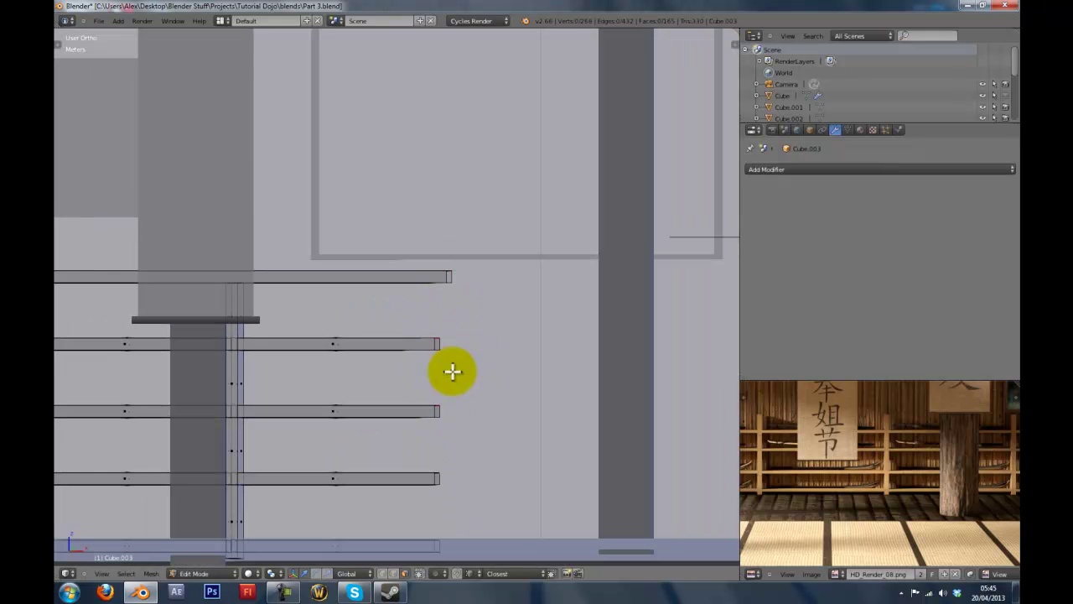
middle_click_drag(406, 544, 436, 555, "shift")
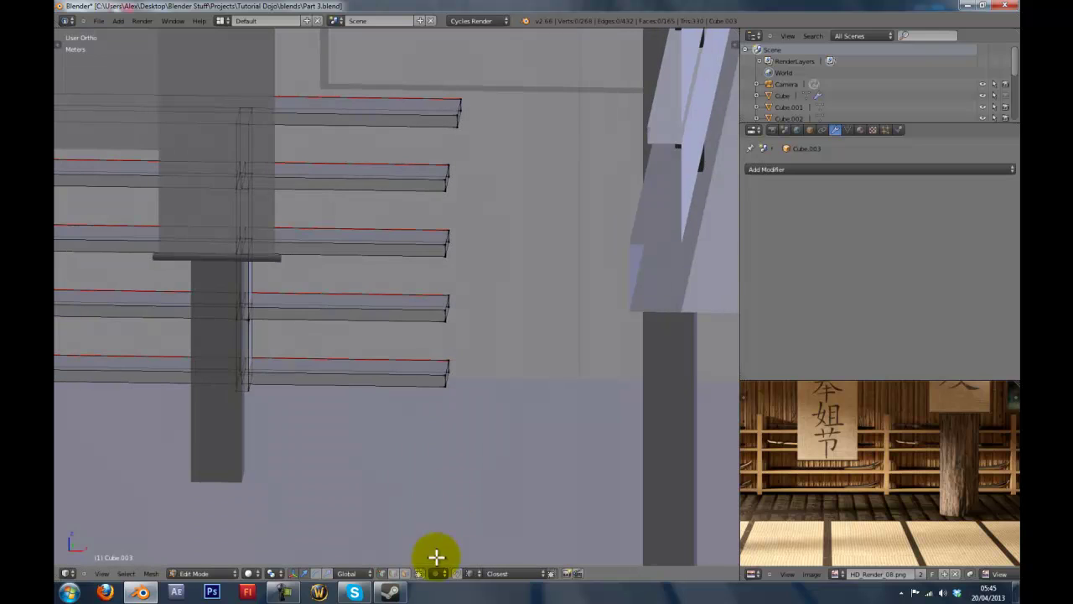
left_click(382, 573)
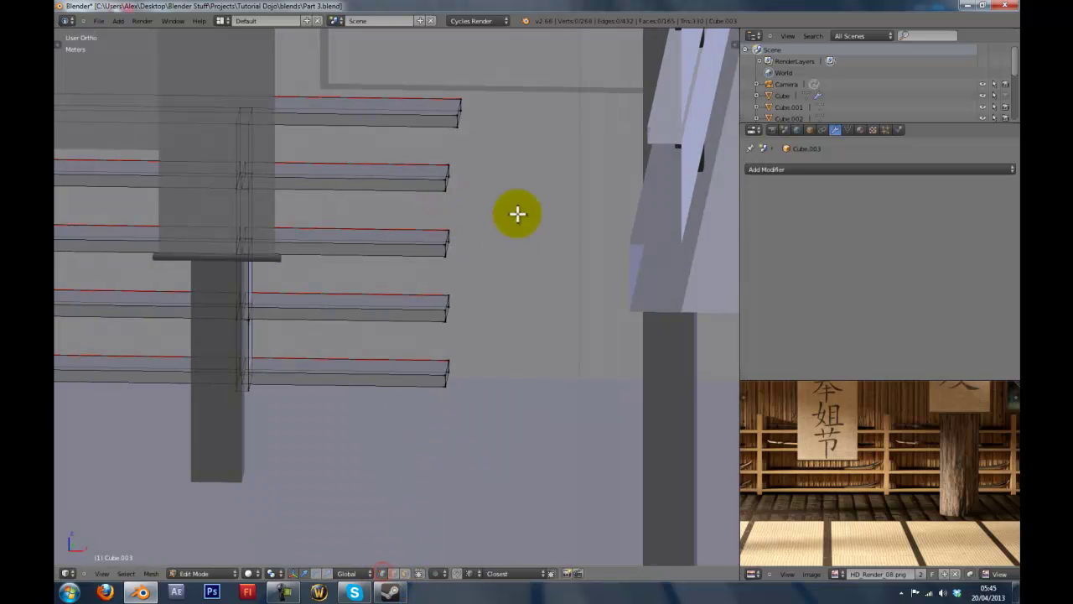
left_click_drag(434, 141, 434, 143)
mouse_move(501, 127)
middle_mouse_down()
mouse_move(481, 120)
mouse_move(493, 120)
middle_mouse_up()
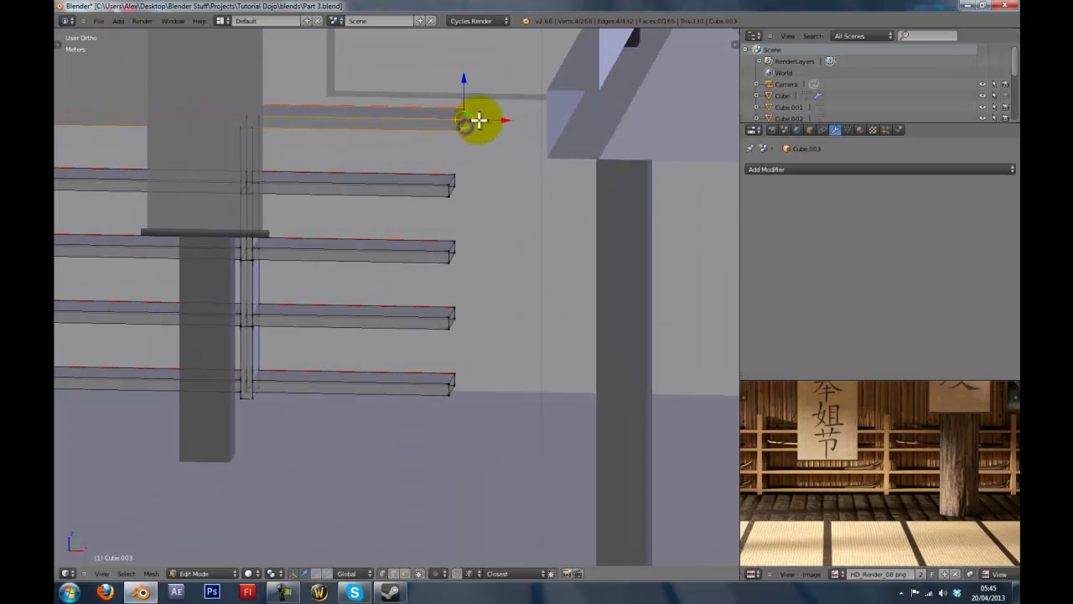
key("a")
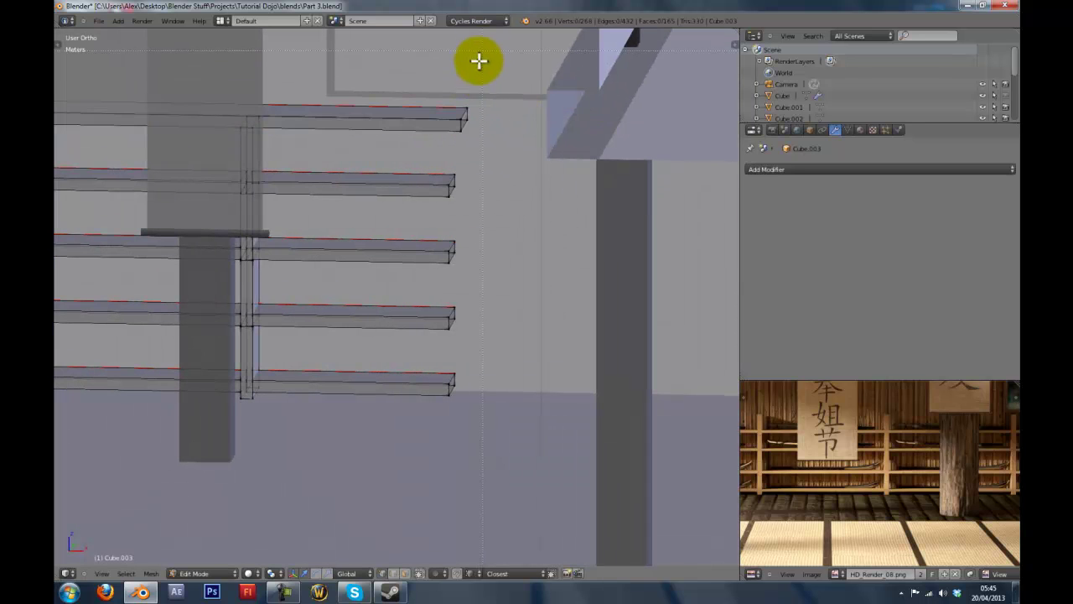
key("ctrl+z")
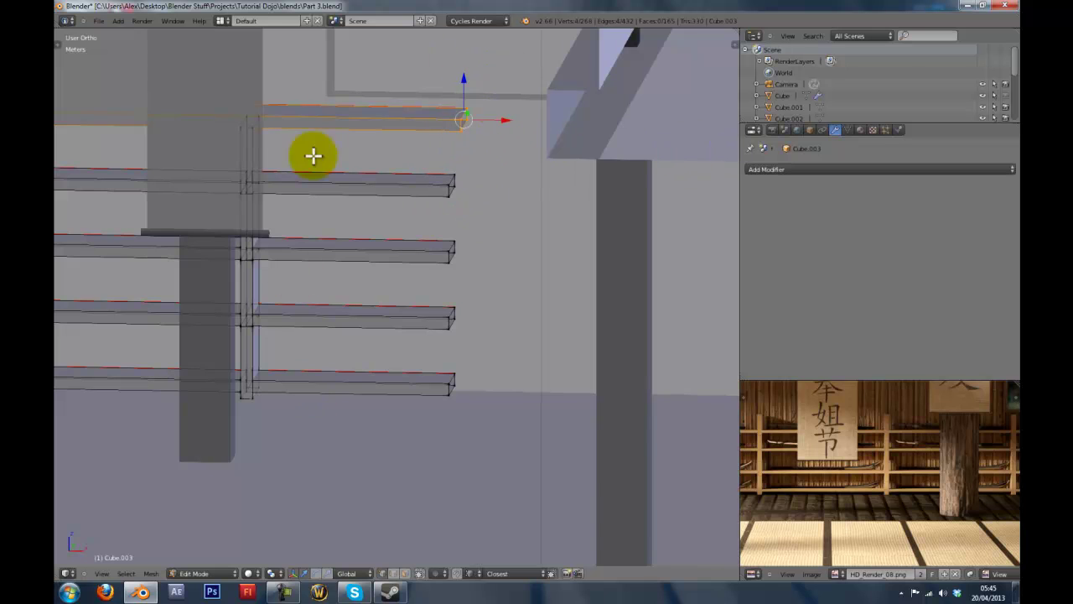
Move the top shelf's end vertices along X to line up with the lower shelves' ends, and set the snap element to Vertex.
middle_click_drag(415, 451, 489, 266)
middle_click_drag(497, 340, 516, 444, "shift")
scroll(508, 383, "up", 3)
middle_click_drag(508, 383, 512, 280)
key("g")
key("x")
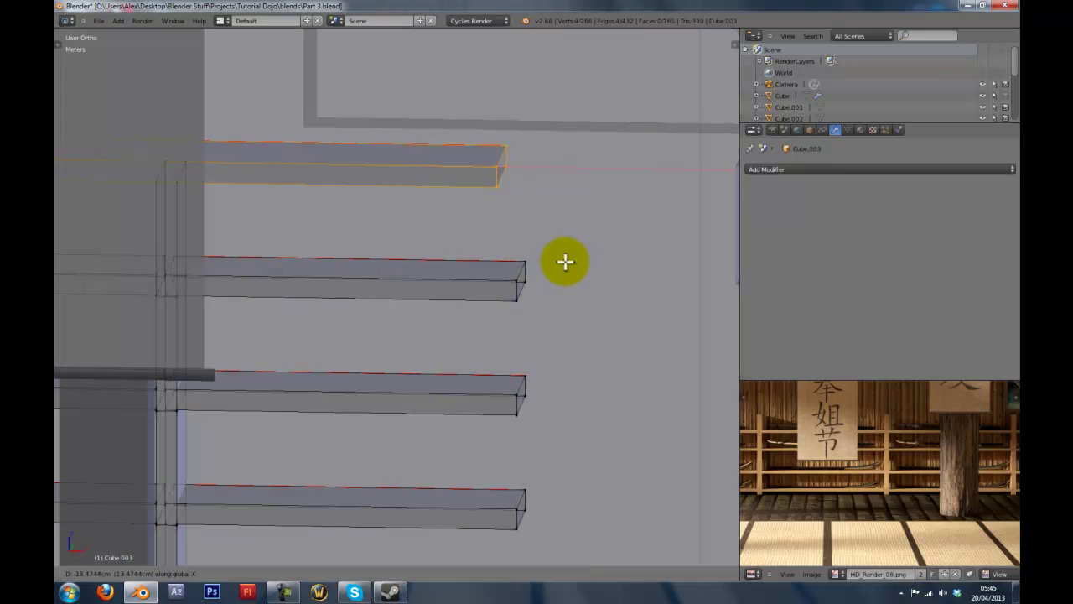
left_click(523, 259)
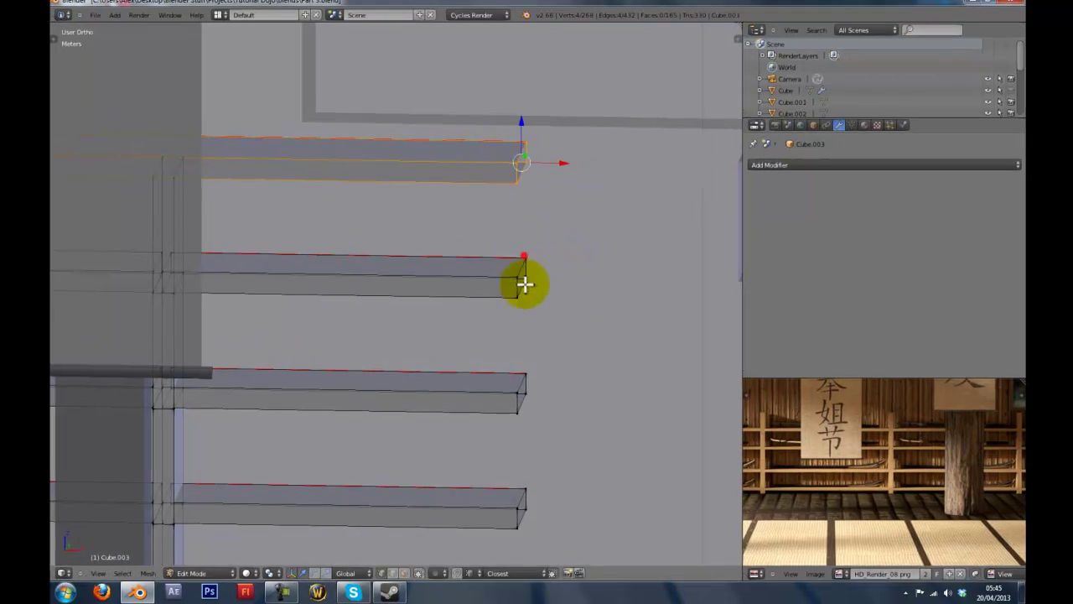
left_click(466, 573)
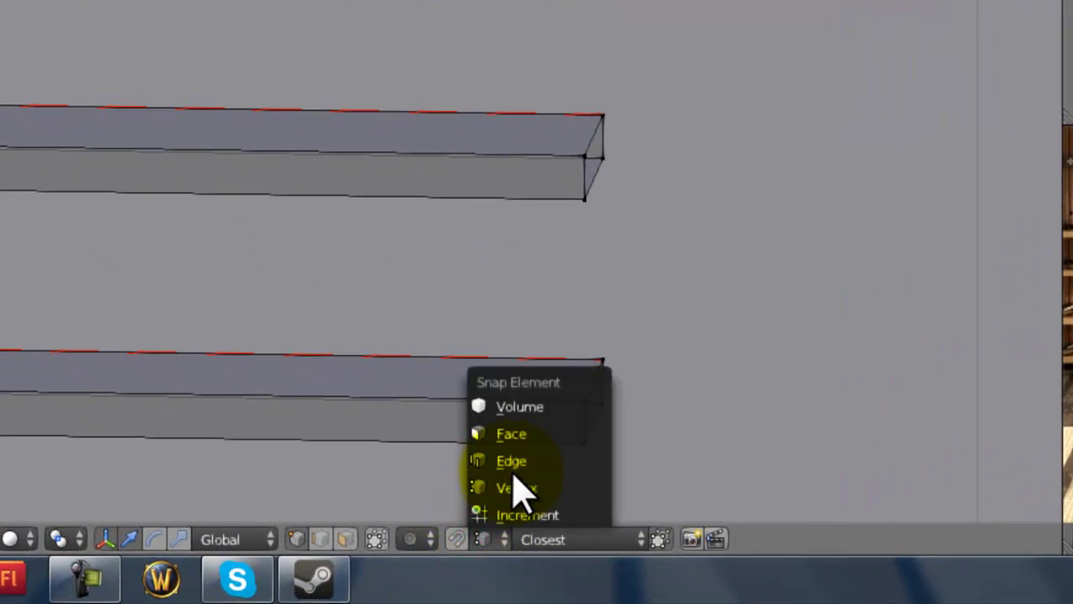
left_click(474, 515)
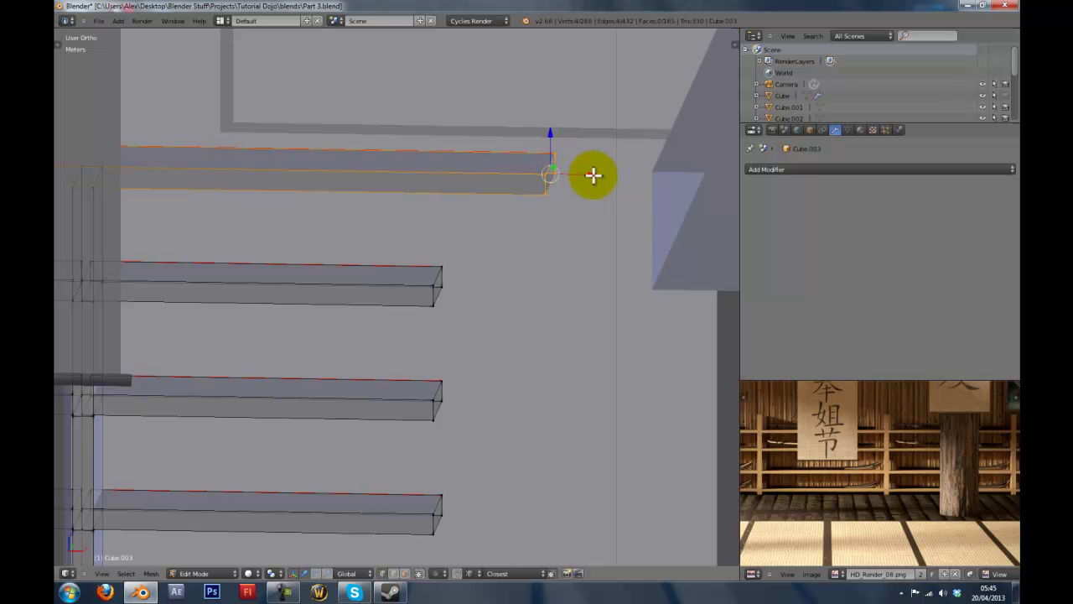
Try moving the top shelf's end vertices to a different position, and undo the moves.
left_click_drag(592, 174, 567, 183)
middle_click_drag(561, 188, 522, 137)
left_click_drag(527, 122, 529, 176)
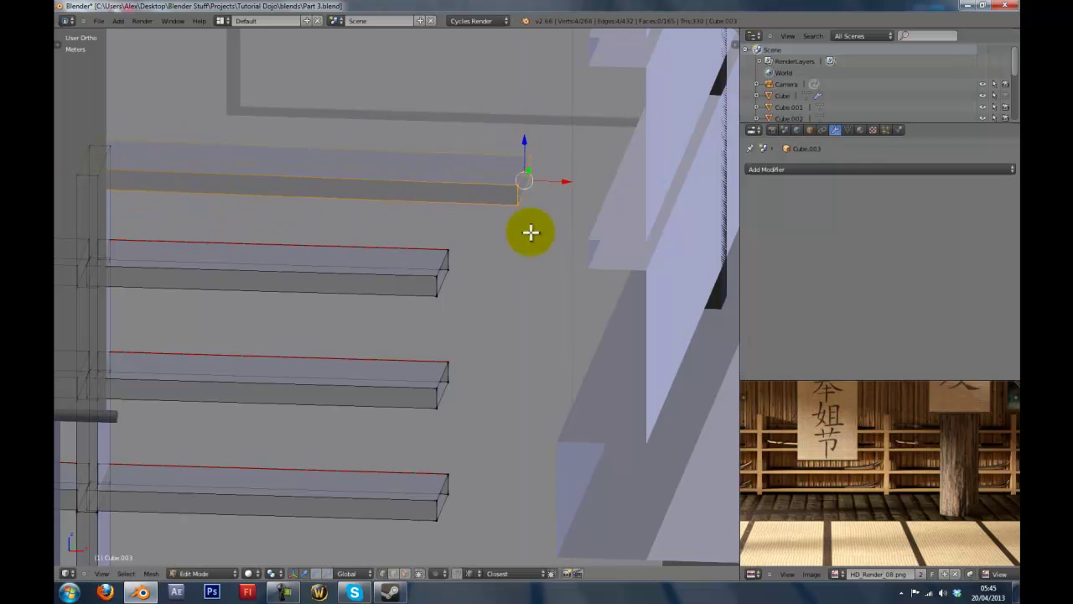
key("ctrl+z")
key("ctrl+z")
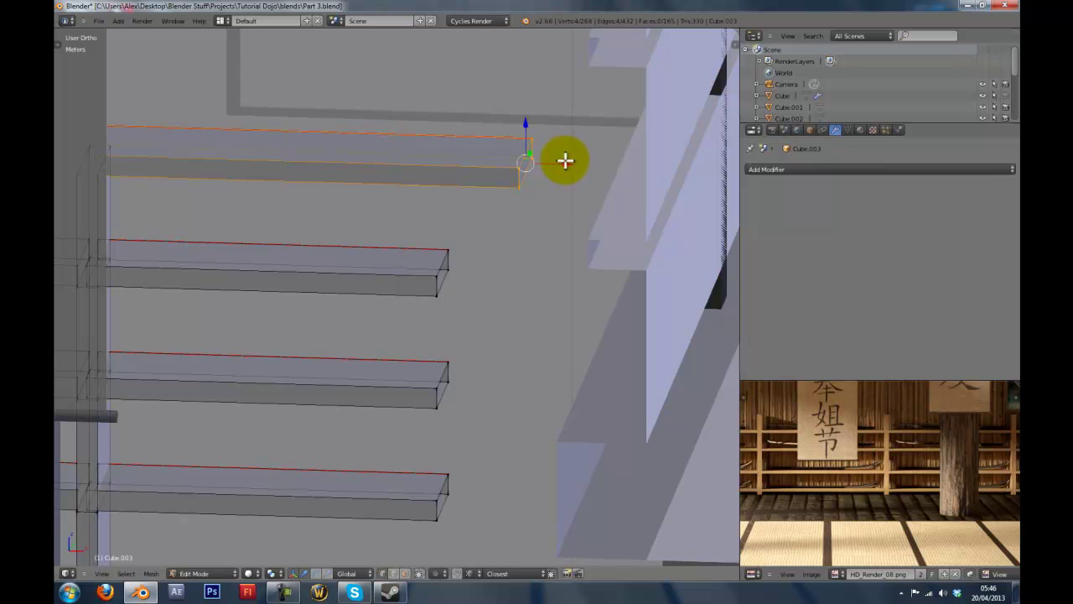
Move the top shelf's end vertices along X and snap them in line with the ends of the lower shelves.
left_click_drag(564, 163, 561, 164)
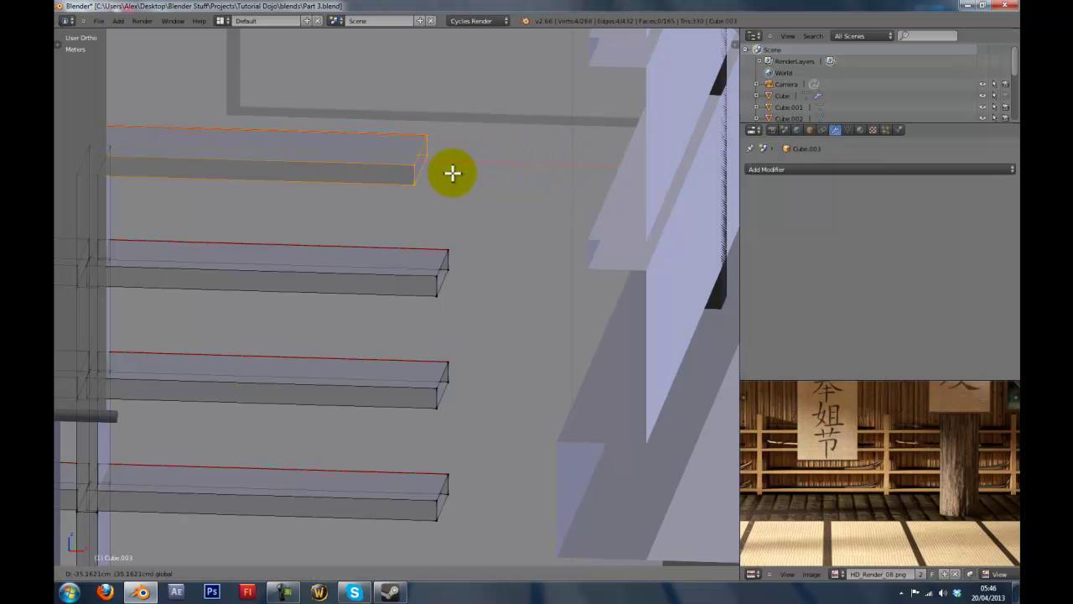
left_click_drag(407, 185, 447, 252)
middle_click_drag(360, 244, 452, 259)
scroll(487, 265, "up", 3)
scroll(392, 287, "up", 3)
middle_click_drag(392, 286, 504, 305)
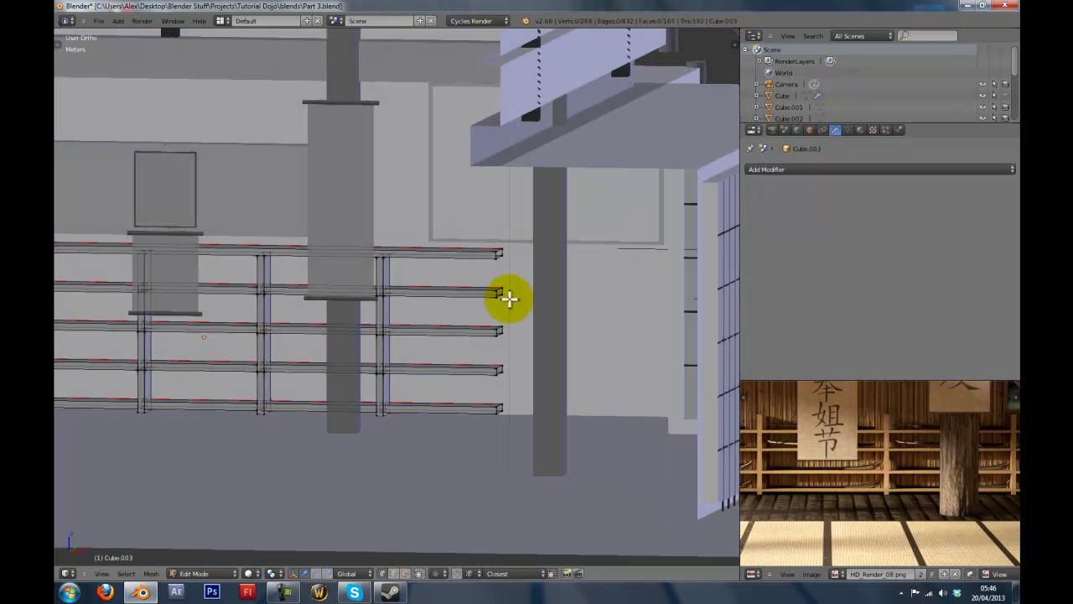
Duplicate the last post and the four lower shelf end sections about 1.2 m along X past the rack's open end.
middle_click_drag(409, 322, 399, 327)
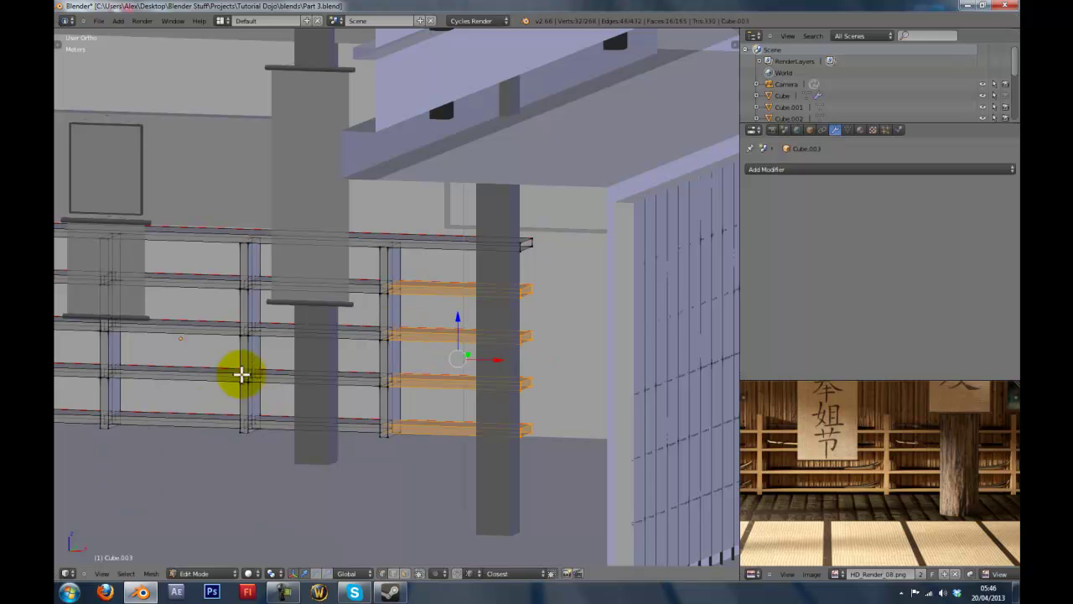
middle_click_drag(401, 449, 397, 335)
key("g")
key("x")
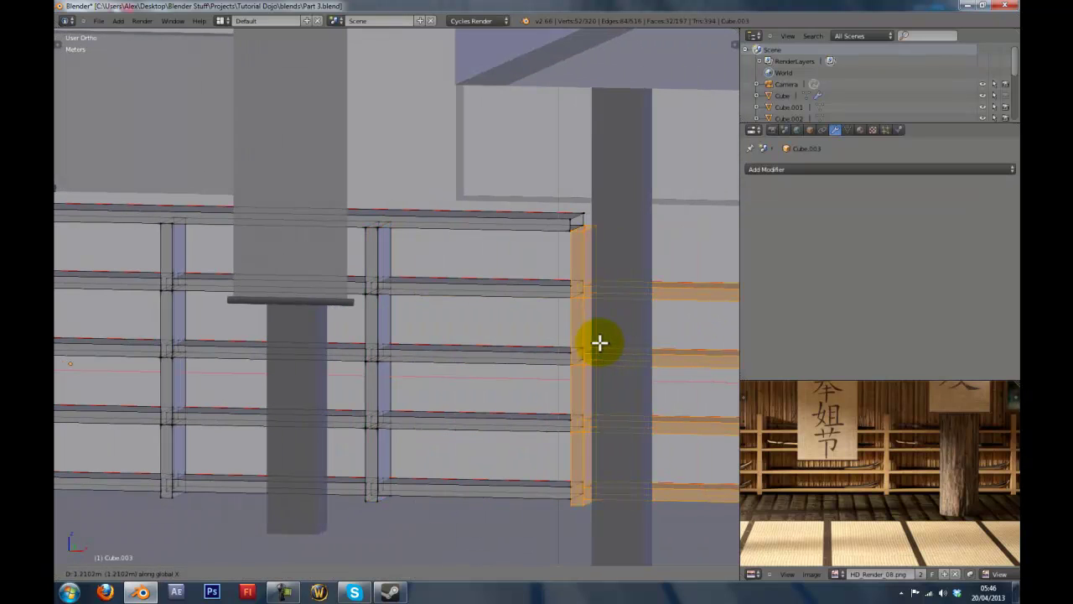
left_click(609, 339)
Move the duplicated post and shelves along X so the post sits flush against the existing shelf ends.
middle_click_drag(617, 333, 595, 496)
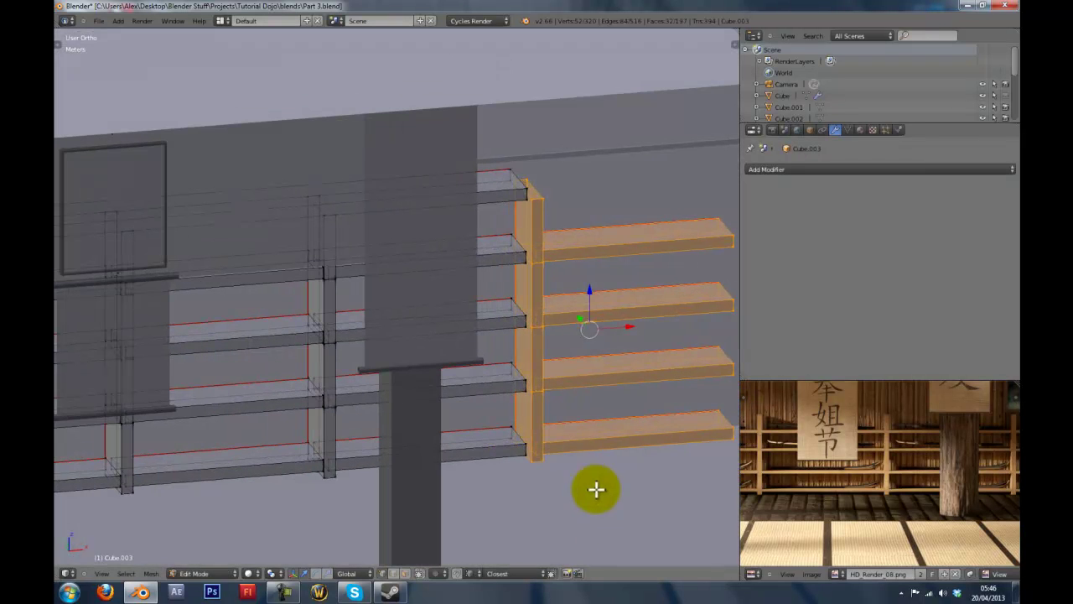
key("g")
key("x")
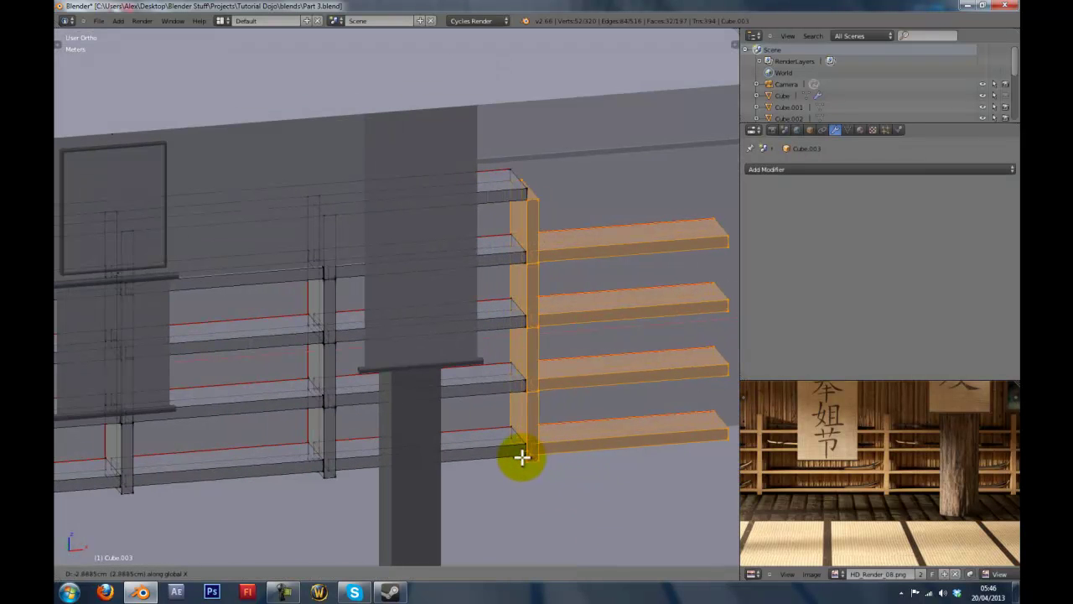
left_click(525, 461)
middle_click_drag(525, 461, 475, 436)
Select only the newly added post and duplicate it along X beyond the open shelf ends.
scroll(498, 416, "down", 3)
scroll(482, 416, "up", 3)
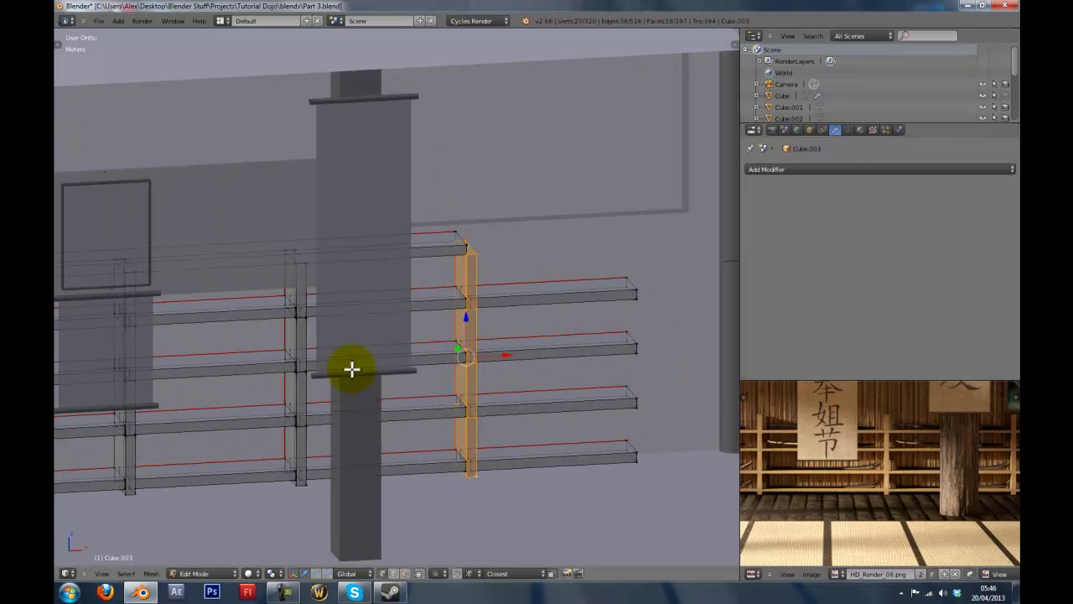
key("shift+d")
key("x")
left_click(586, 450)
Move the duplicated post back to meet the open ends of the four lower shelves.
middle_click_drag(592, 382, 461, 359, "shift")
scroll(460, 333, "up", 2)
key("g")
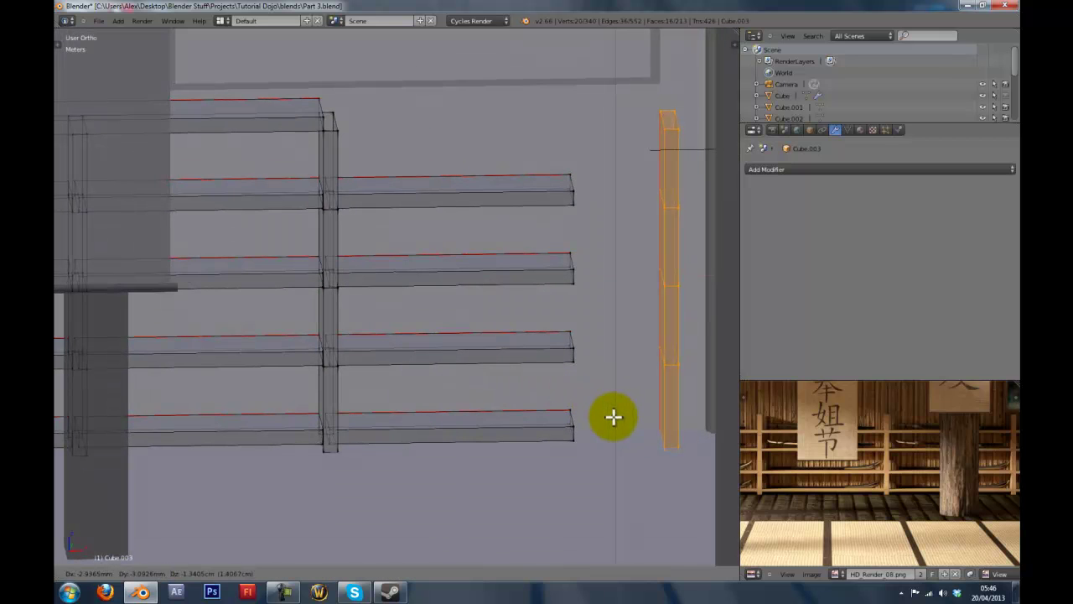
left_click(574, 430)
middle_click_drag(558, 460, 474, 413)
scroll(545, 451, "down", 2)
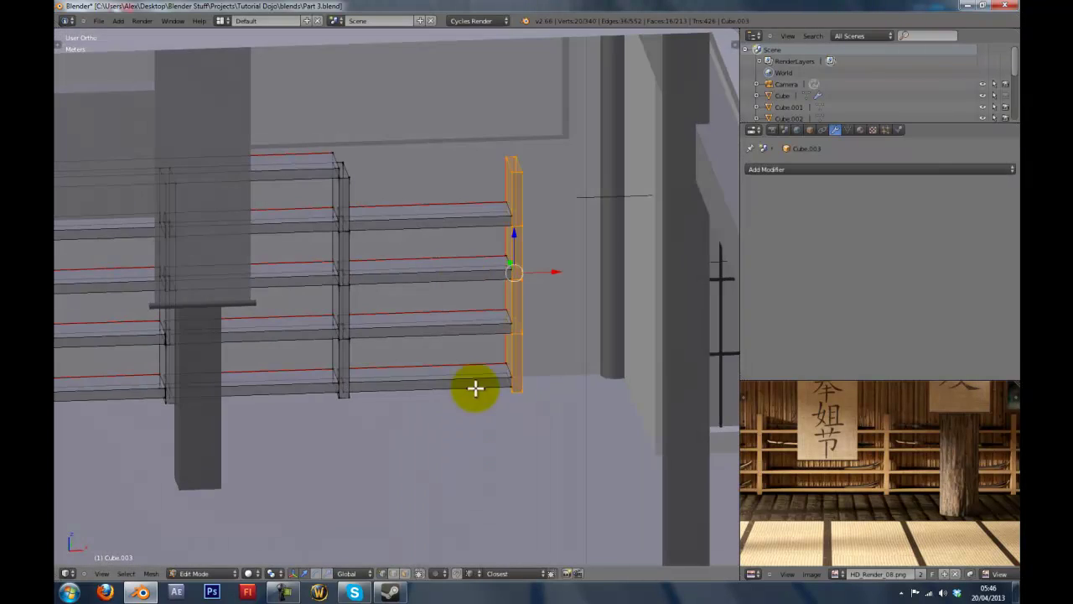
Extend the top shelf's open end over the new end post and fill the opening with a face.
scroll(432, 159, "up", 3)
middle_click_drag(388, 112, 388, 359, "shift")
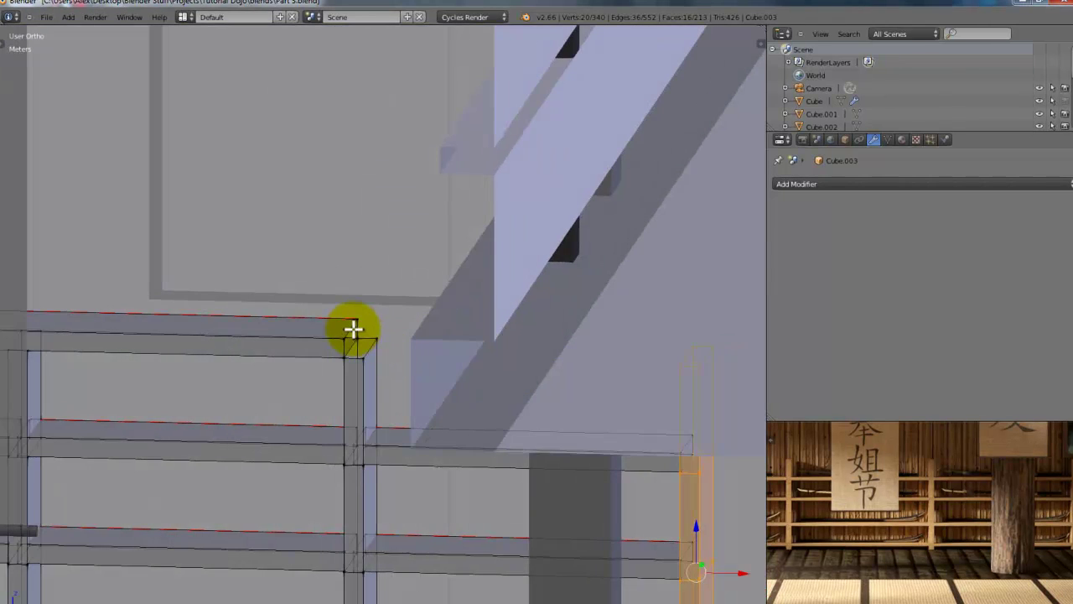
right_click(353, 328, "alt")
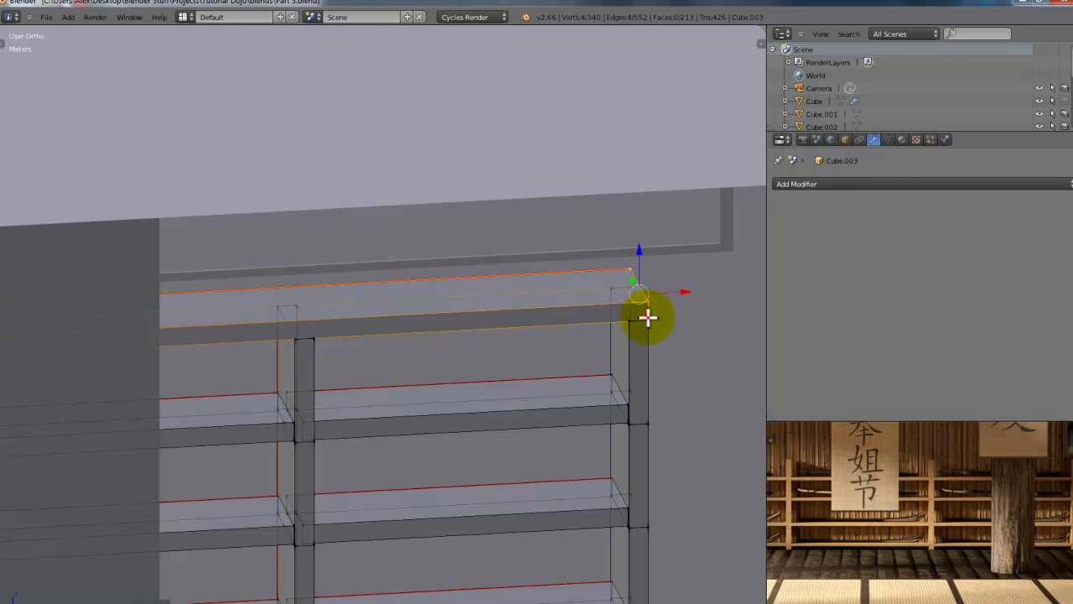
key("f")
Select the end post and the four lower shelf sections at the opposite end of the rack as linked geometry.
middle_click_drag(652, 336, 632, 307)
scroll(620, 312, "down", 10)
middle_click_drag(388, 452, 652, 402, "shift")
scroll(597, 431, "up", 3)
middle_click_drag(597, 431, 527, 352)
scroll(269, 318, "up", 4)
mouse_move(269, 318)
middle_mouse_down()
mouse_move(288, 321)
mouse_move(259, 313)
mouse_move(273, 322)
middle_mouse_up()
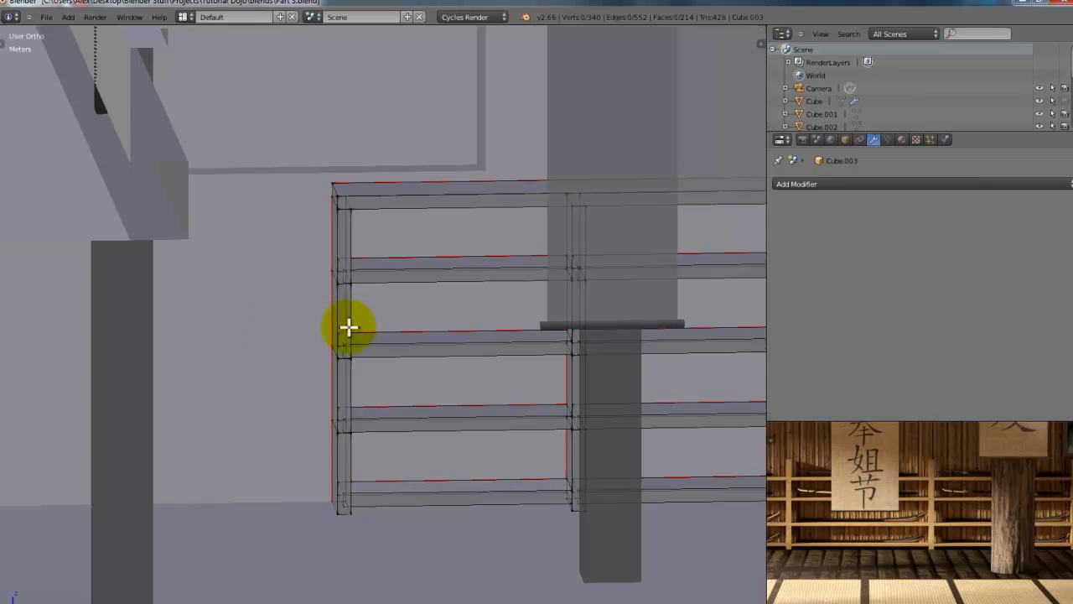
middle_click_drag(354, 321, 396, 312)
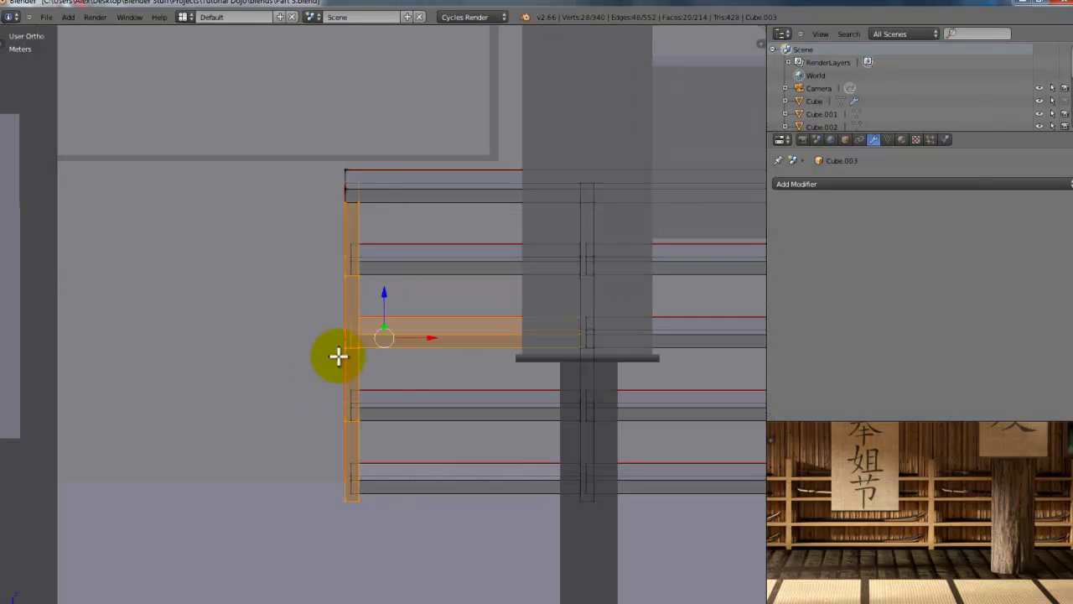
left_click_drag(277, 540, 233, 603)
key("b")
left_click_drag(377, 227, 342, 324)
key("ctrl+l")
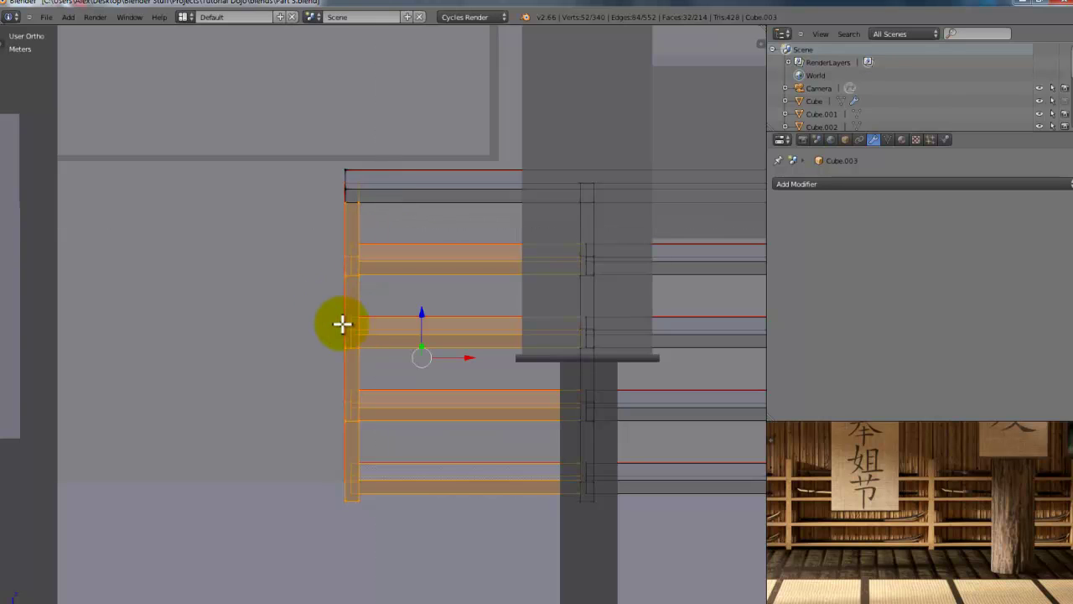
Duplicate the selected post and shelves outward along X, joining the new shelves to the existing end post.
scroll(342, 324, "down", 3)
middle_click_drag(343, 323, 406, 342, "shift")
key("shift+d")
key("x")
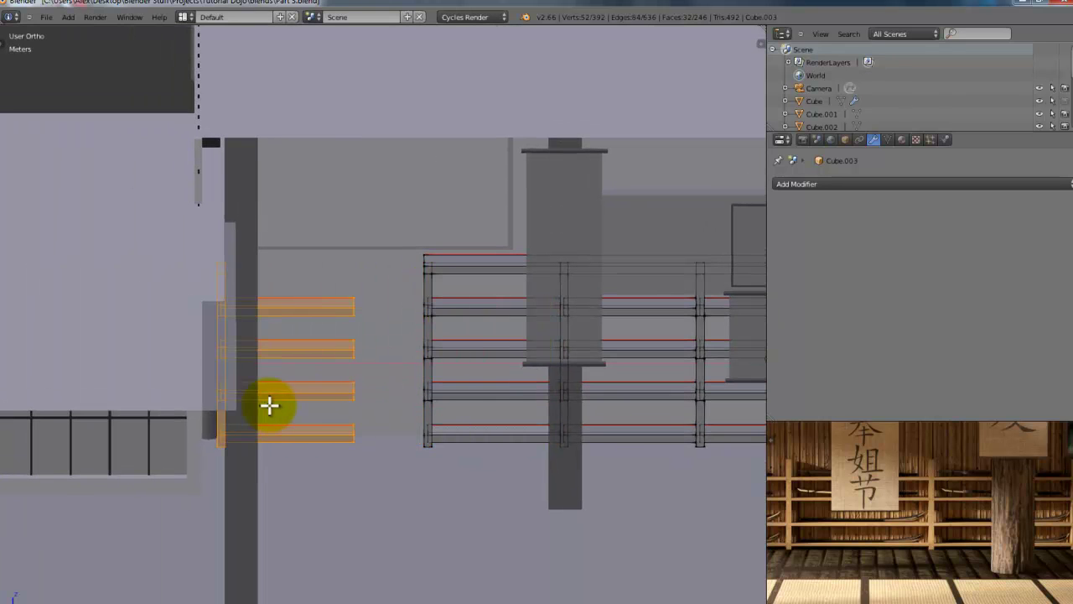
scroll(349, 371, "up", 8)
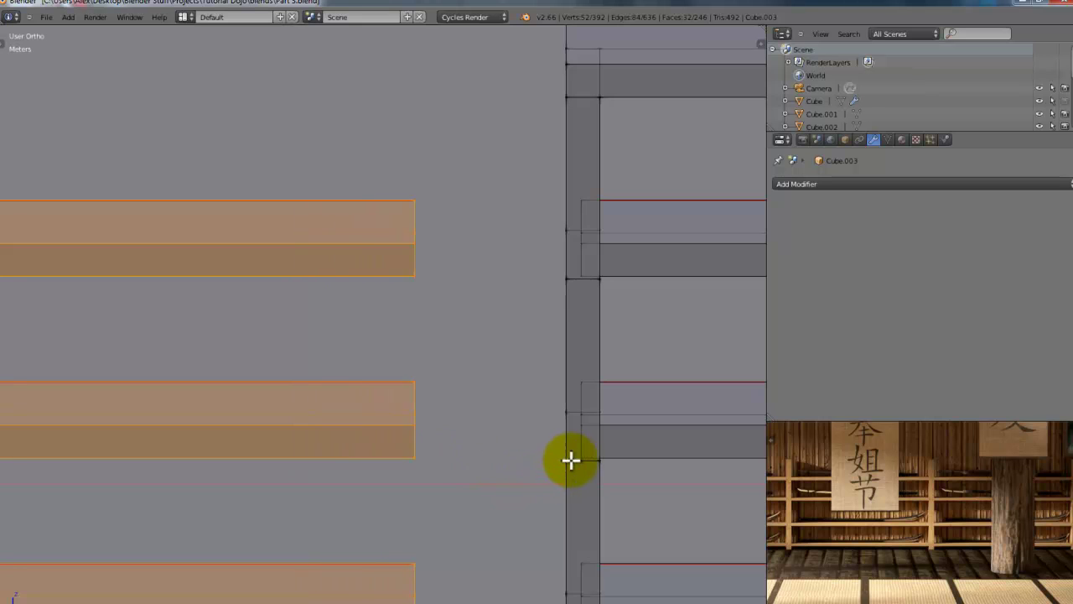
left_click(575, 462)
scroll(496, 391, "down", 7)
middle_click_drag(492, 335, 486, 284)
In face select mode, move the top shelf's end face about 1.26 m along X over the new end post, and leave Edit Mode.
key("a")
left_click(527, 589)
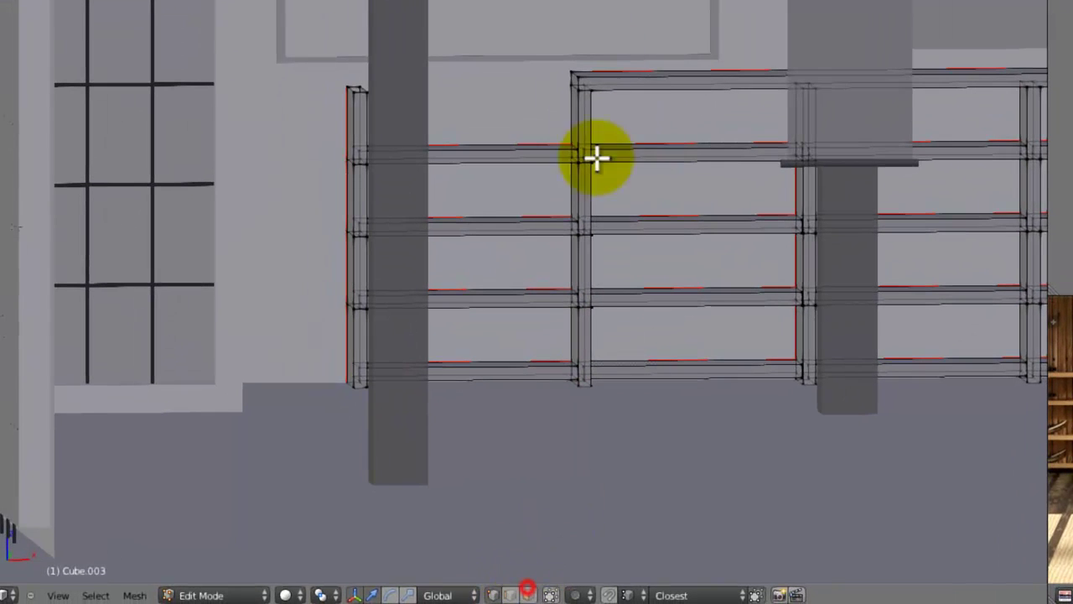
left_click(528, 593)
right_click(574, 83)
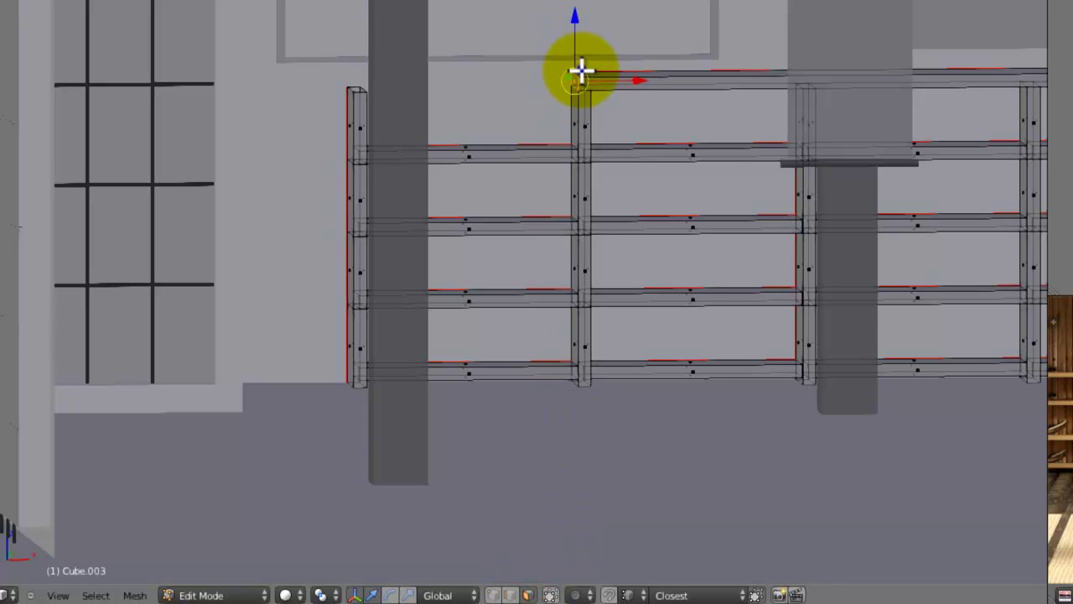
key("g")
key("x")
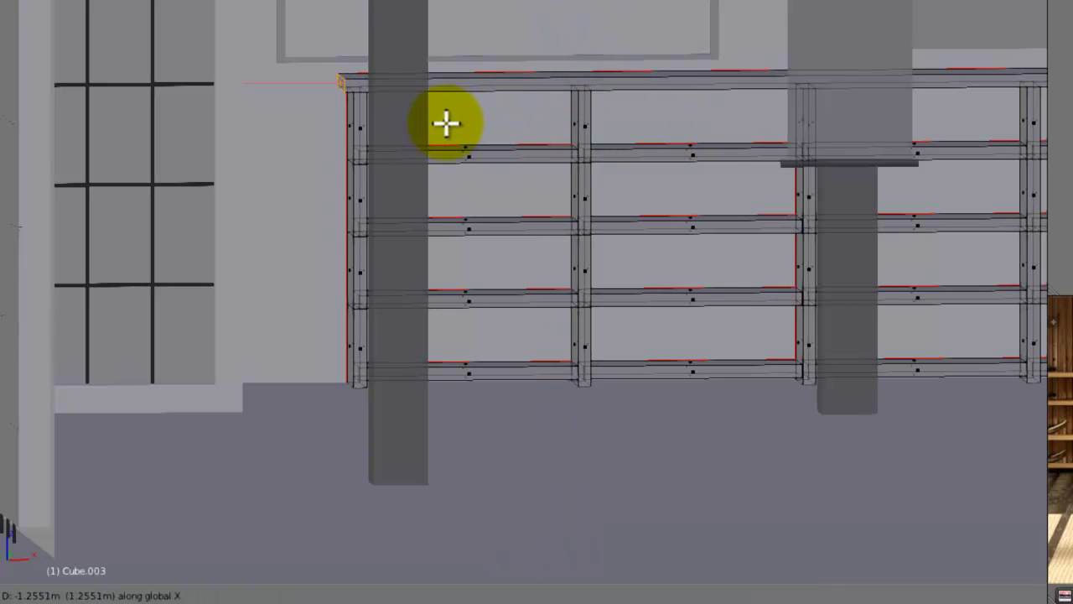
left_click(449, 123)
scroll(472, 120, "up", 5)
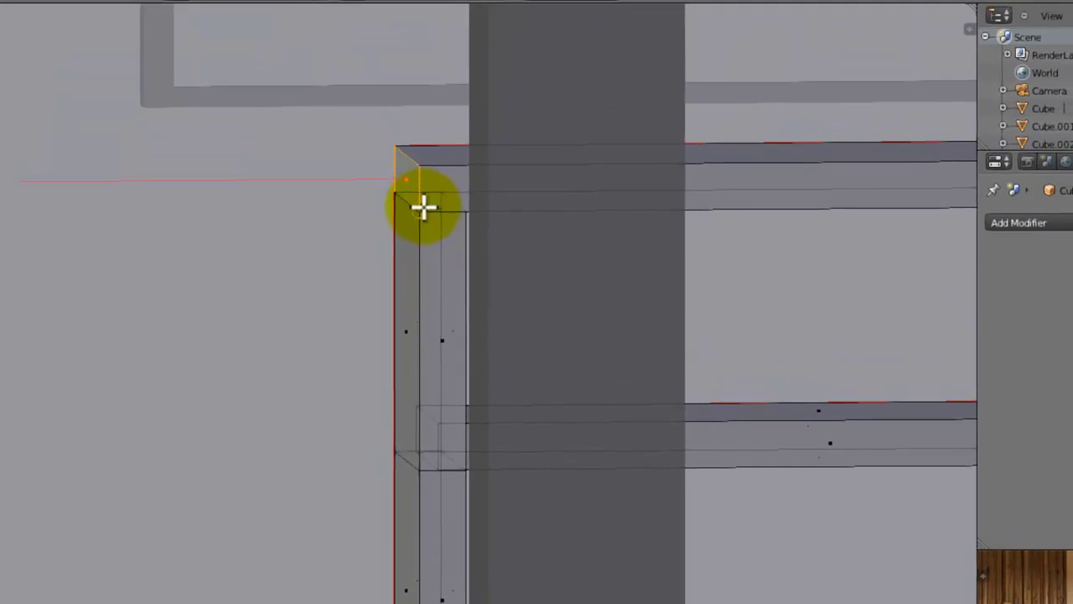
scroll(472, 357, "down", 8)
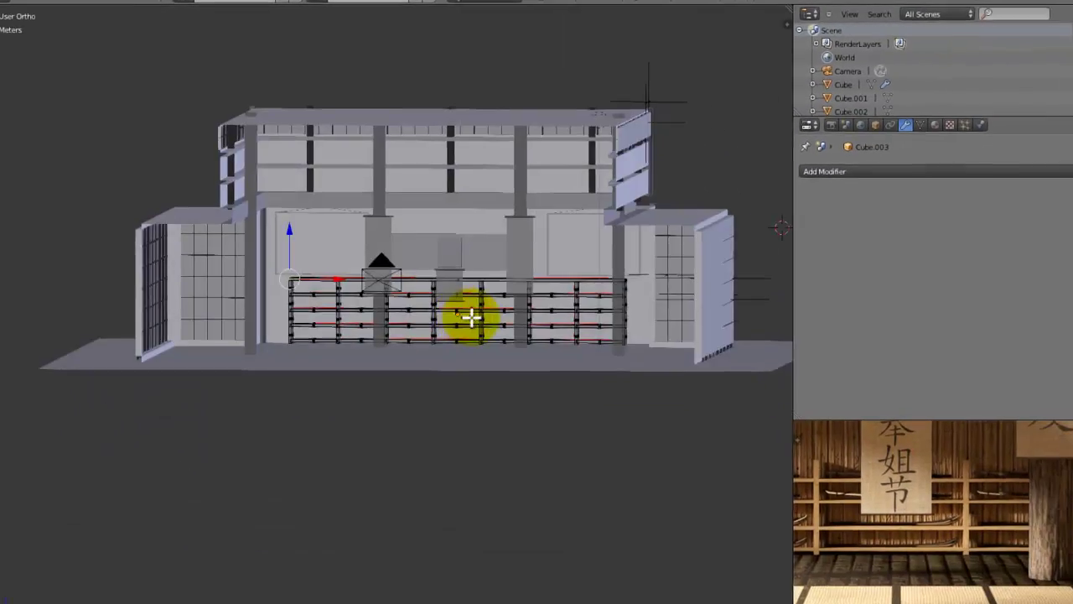
middle_click_drag(471, 316, 399, 287)
key("Tab")
Examine the swords on the rack shelves in the maximized reference render, and restore the window layout.
scroll(403, 274, "up", 1)
middle_click_drag(328, 300, 360, 298)
scroll(385, 280, "up", 5)
middle_click_drag(836, 470, 972, 477)
middle_click_drag(868, 506, 995, 505)
key("shift+space")
scroll(619, 352, "up", 5)
middle_click_drag(450, 409, 0, 353)
mouse_move(740, 227)
middle_mouse_down()
mouse_move(411, 265)
mouse_move(166, 246)
middle_mouse_up()
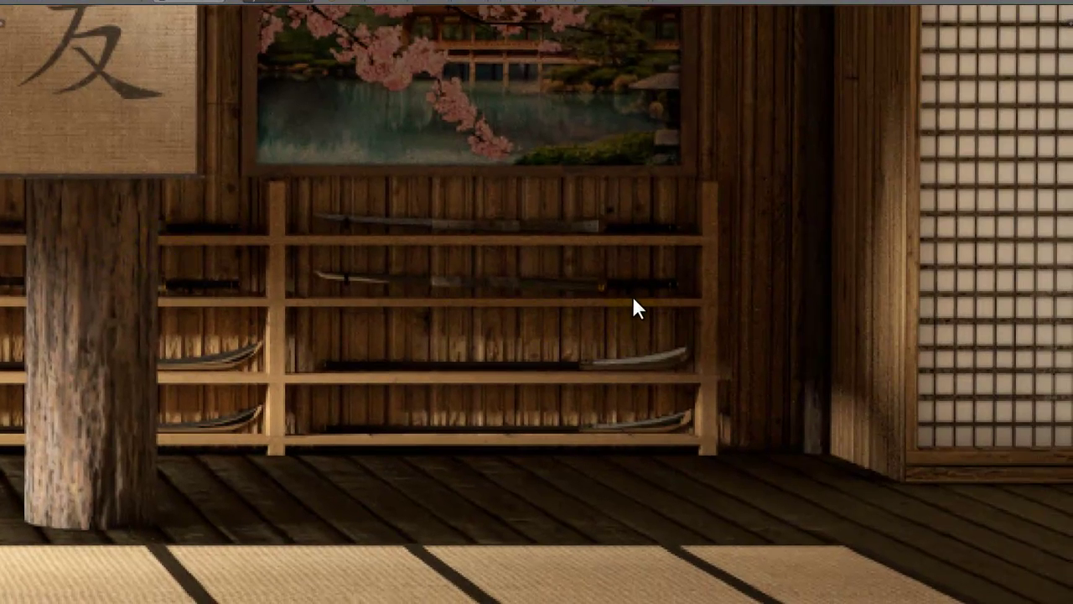
key("shift+space")
scroll(439, 334, "down", 5)
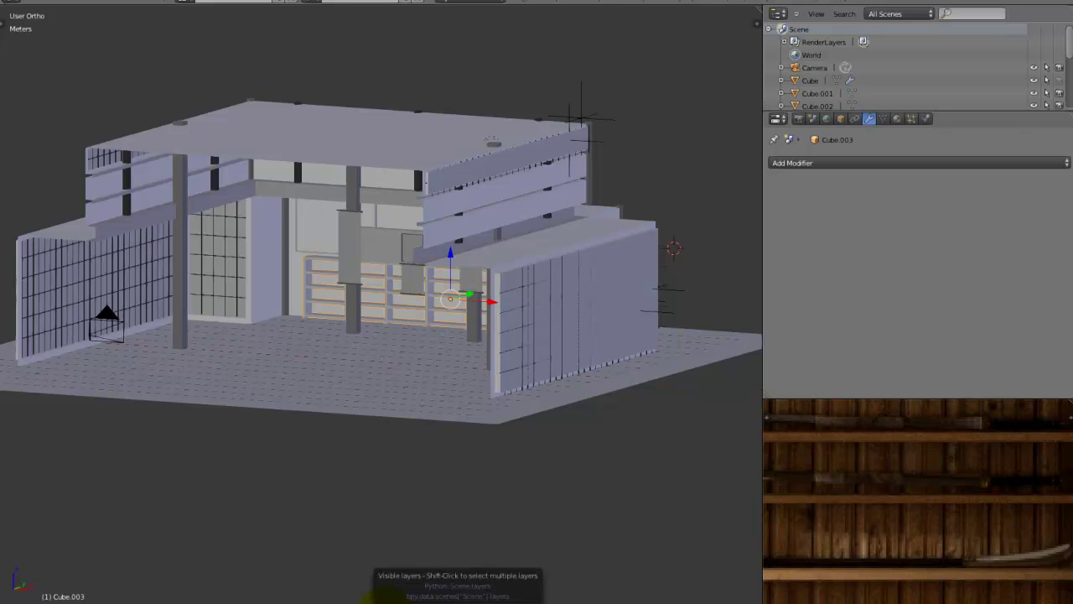
On an empty layer in top view, show the view properties and set the sword.jpg background image's opacity to 1.000.
key("KP_7")
key("n")
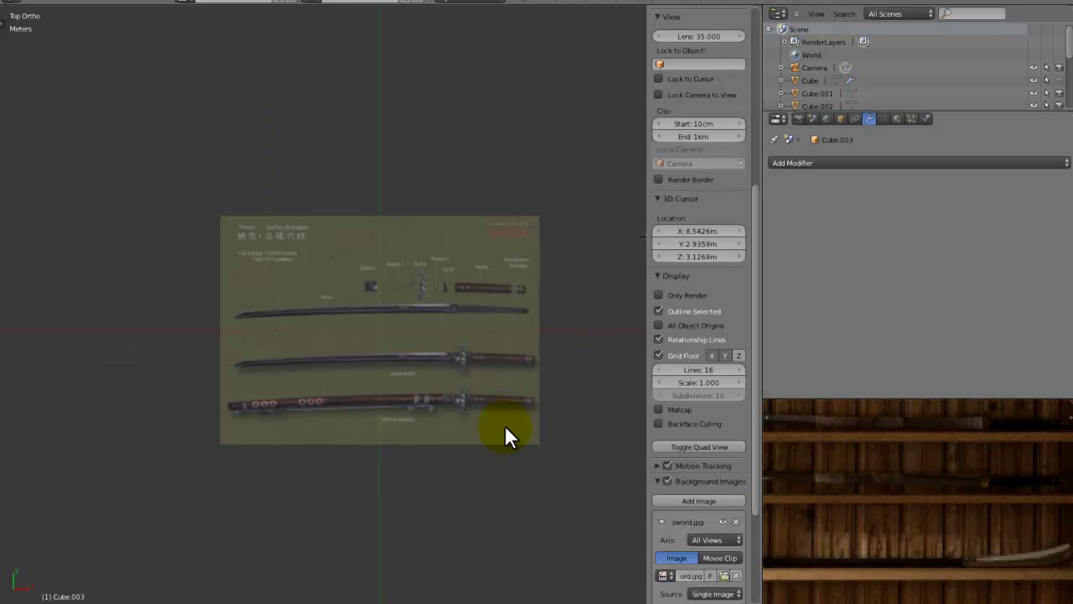
scroll(503, 427, "up", 4)
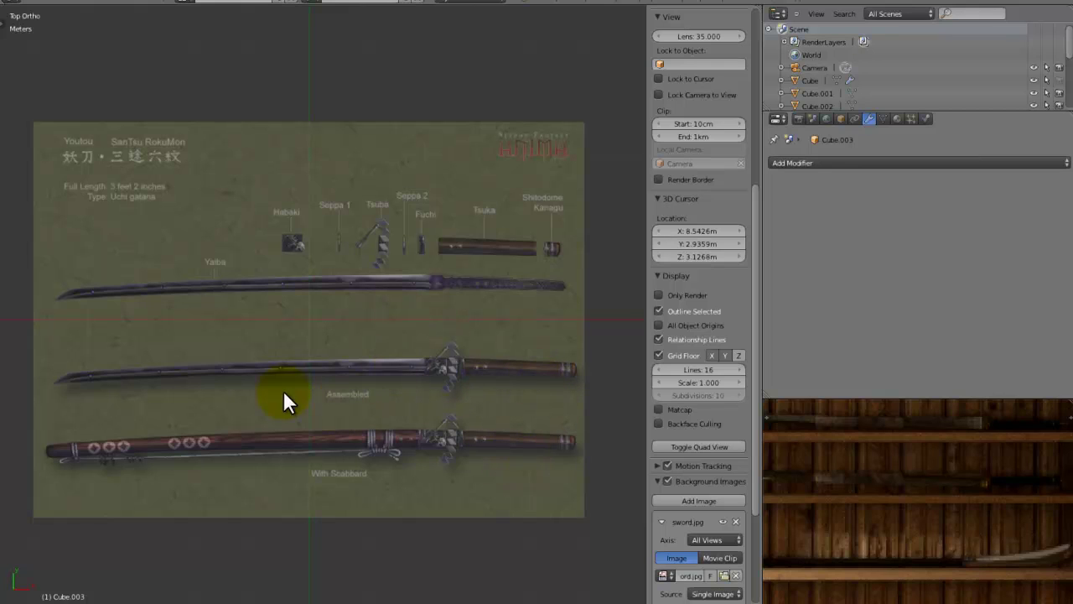
scroll(696, 498, "down", 5)
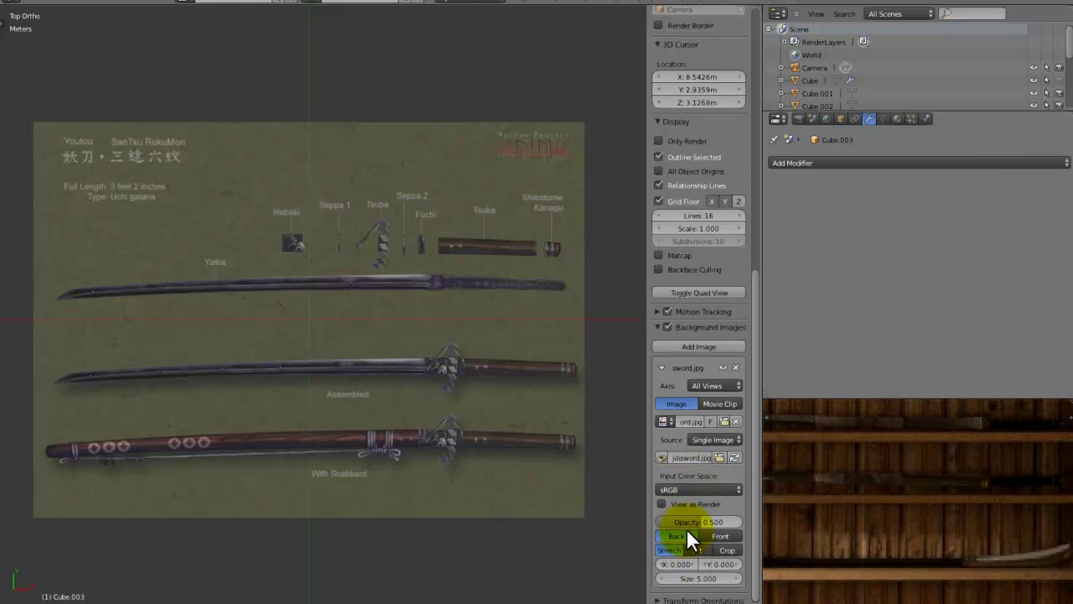
left_click_drag(681, 519, 743, 513)
middle_click_drag(404, 247, 340, 198, "shift")
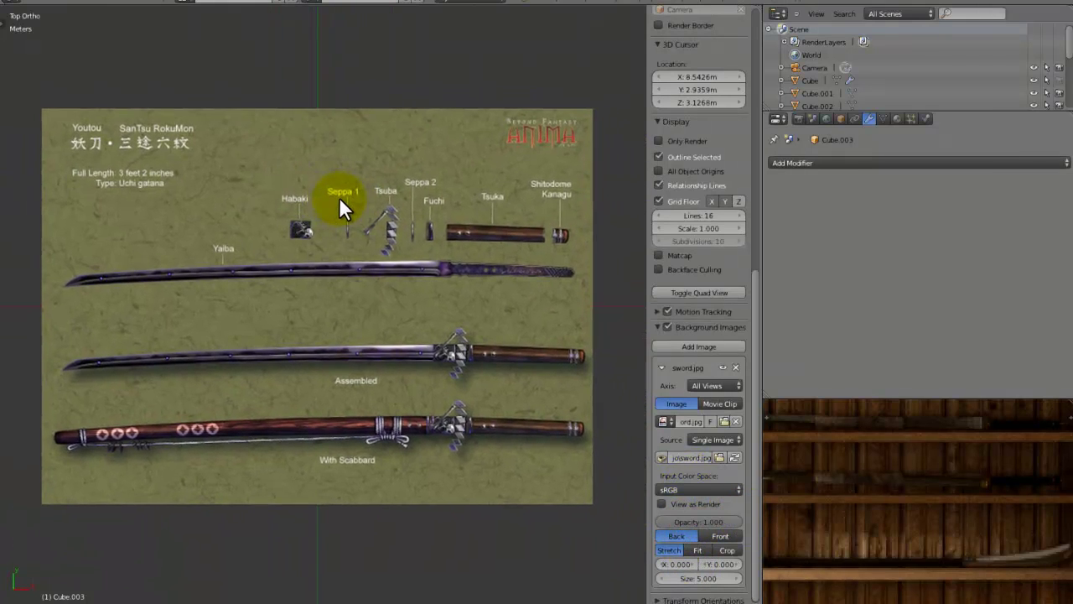
scroll(708, 302, "down", 1)
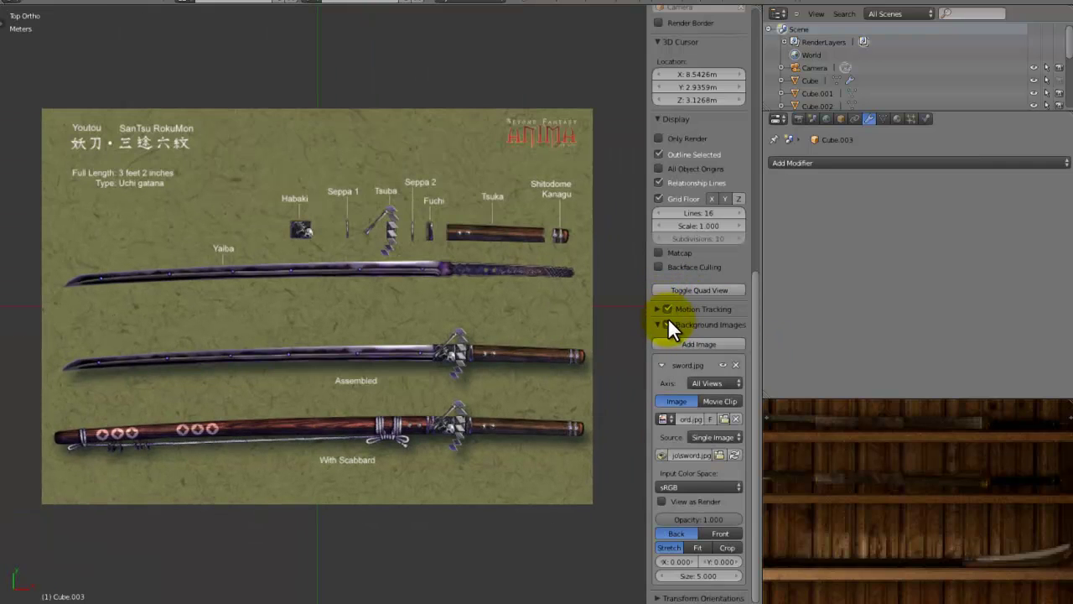
Toggle the background images off and on, add a second image slot, browse the Dojo folder, and cancel without opening a file.
left_click(667, 326)
left_click(667, 326)
left_click(685, 343)
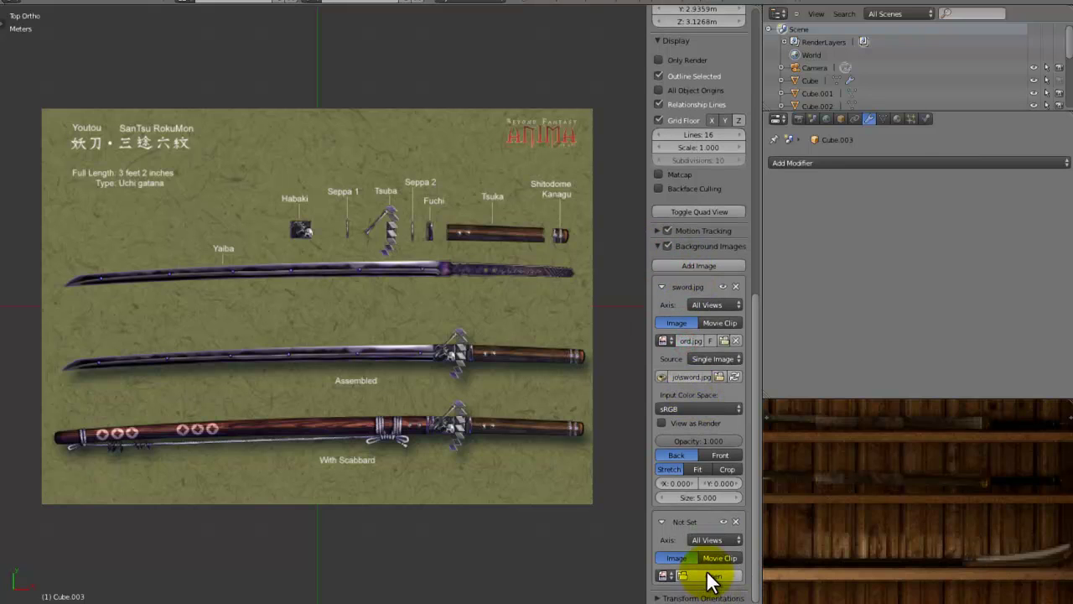
left_click(707, 572)
left_click(52, 265)
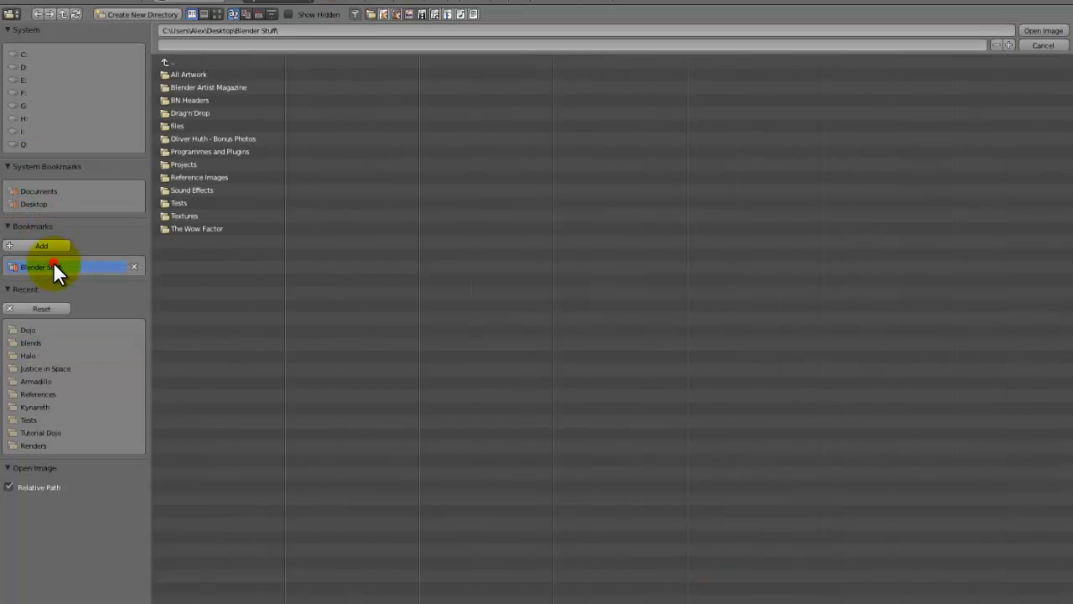
left_click(194, 171)
left_click(194, 87)
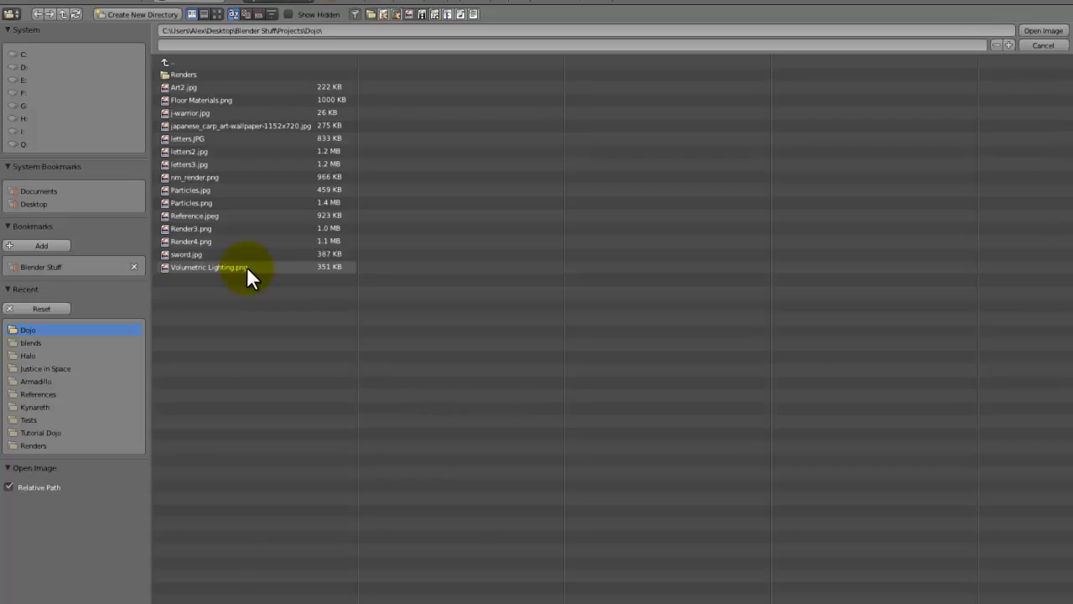
left_click(1042, 46)
Examine the swords in the reference render and the blade, guard and handle details in the sword background image.
scroll(876, 469, "down", 2)
scroll(877, 468, "up", 2)
middle_click_drag(887, 540, 908, 491)
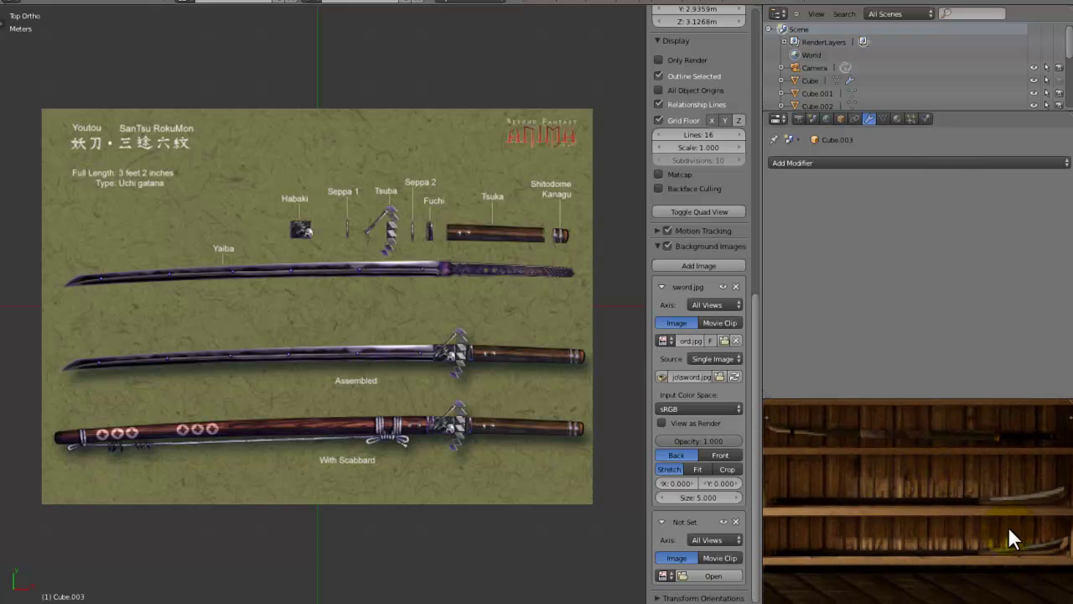
scroll(363, 310, "down", 2)
scroll(389, 268, "up", 4)
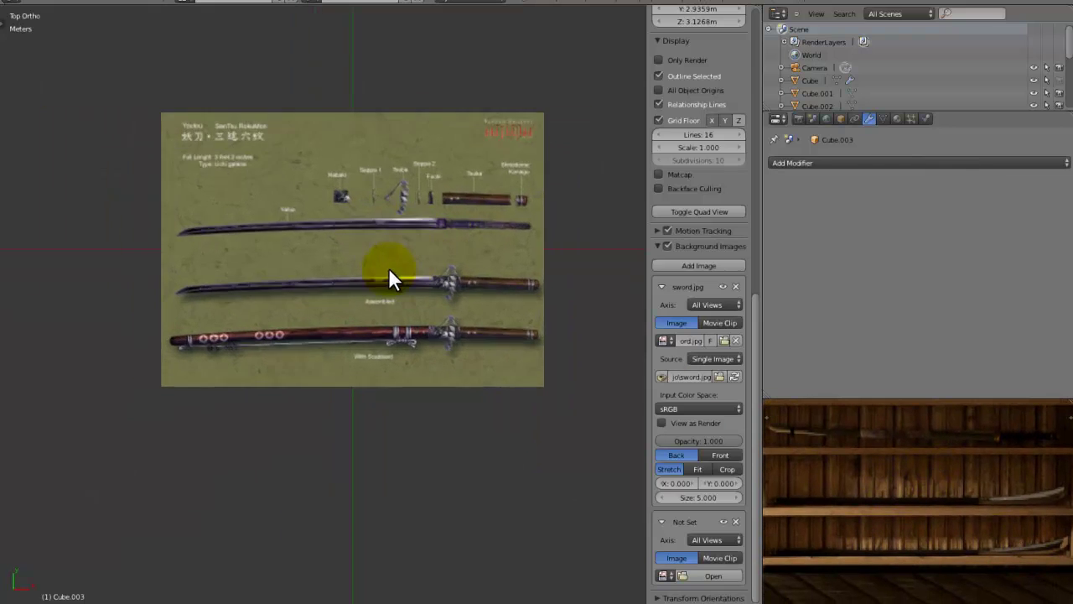
middle_click_drag(386, 274, 282, 330, "shift")
scroll(352, 310, "down", 1)
scroll(347, 331, "up", 4)
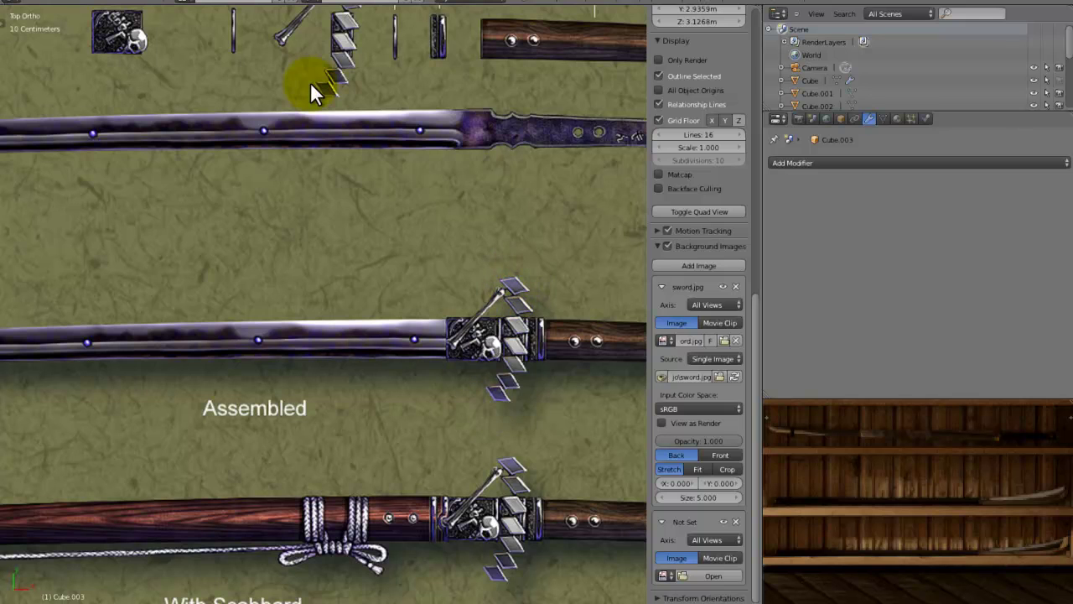
scroll(310, 256, "down", 5)
middle_click_drag(311, 263, 484, 149, "shift")
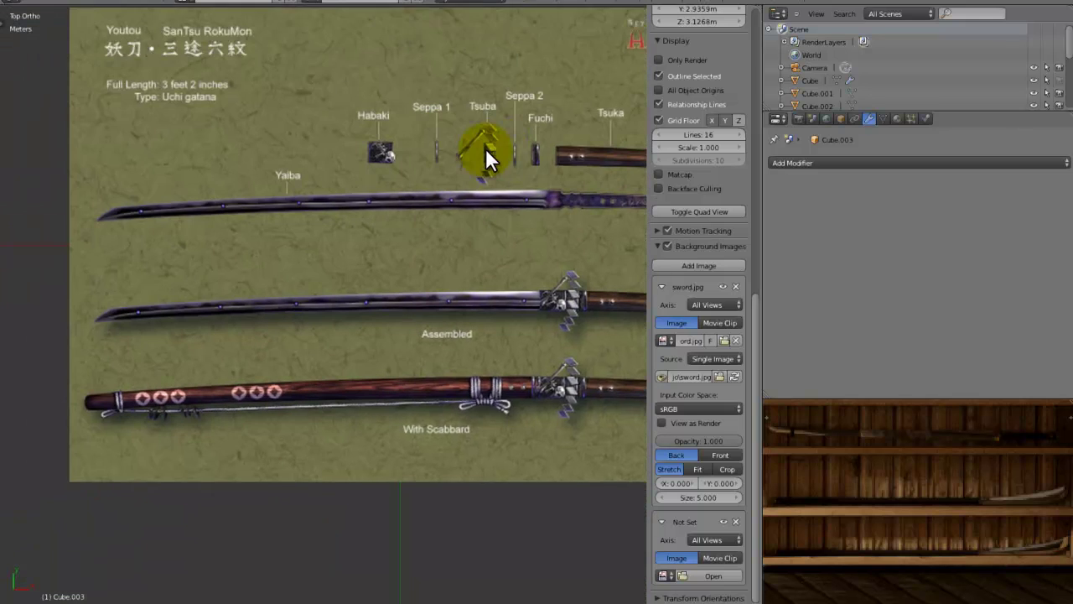
scroll(309, 232, "up", 5)
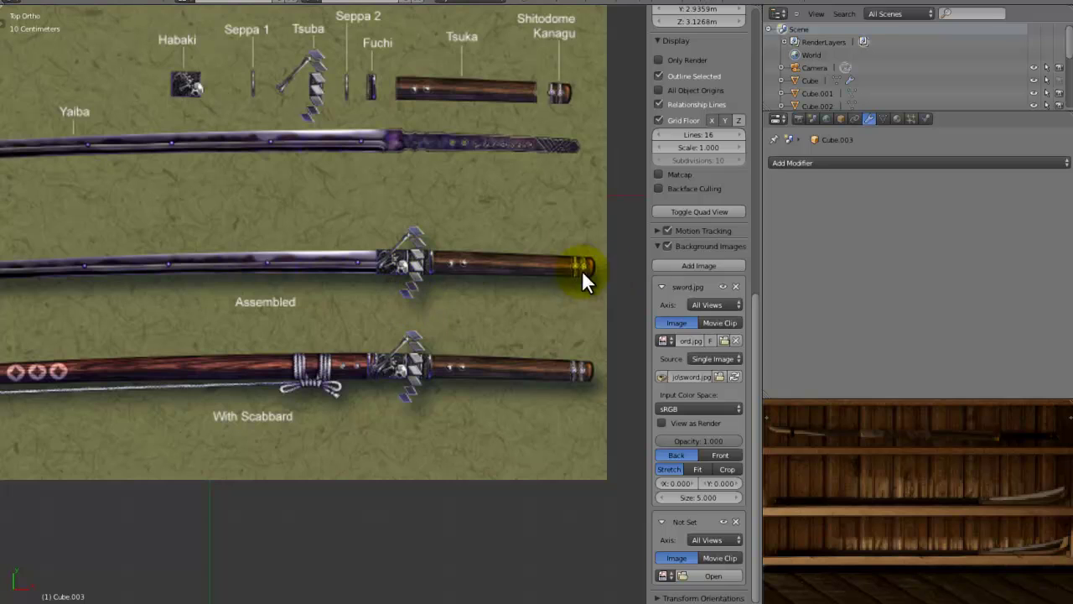
scroll(480, 269, "down", 5)
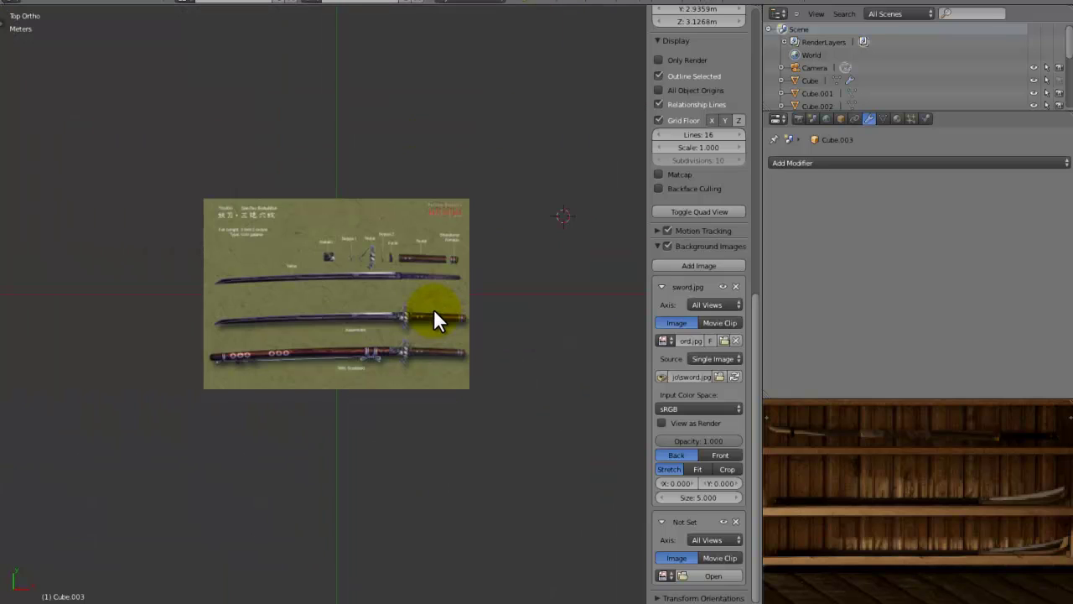
Snap the 3D cursor to the scene centre and add a plane there over the sword reference image.
scroll(434, 312, "up", 4)
key("shift+s")
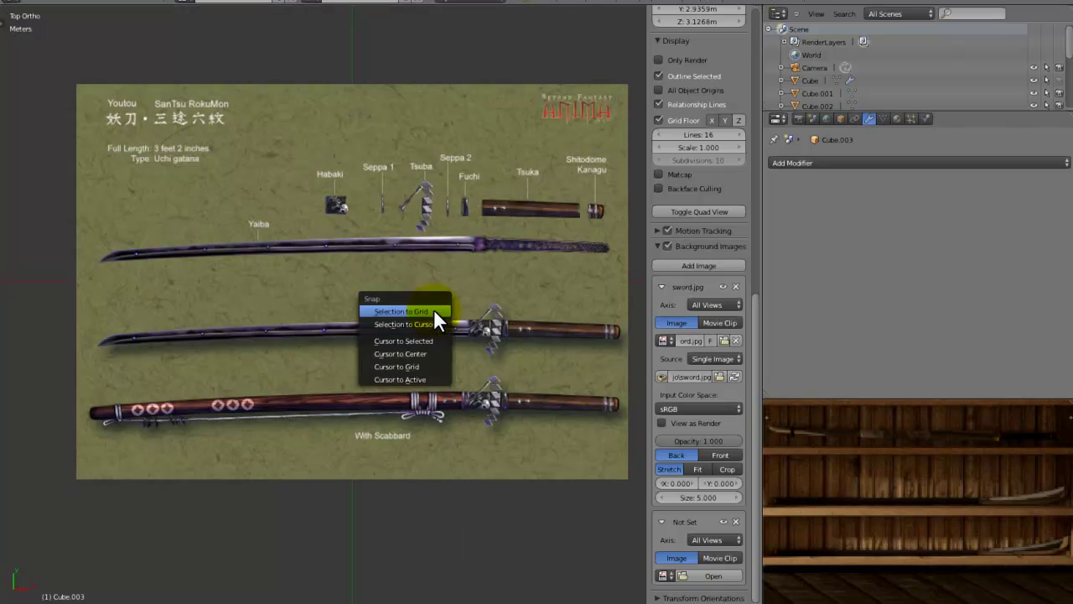
left_click(396, 352)
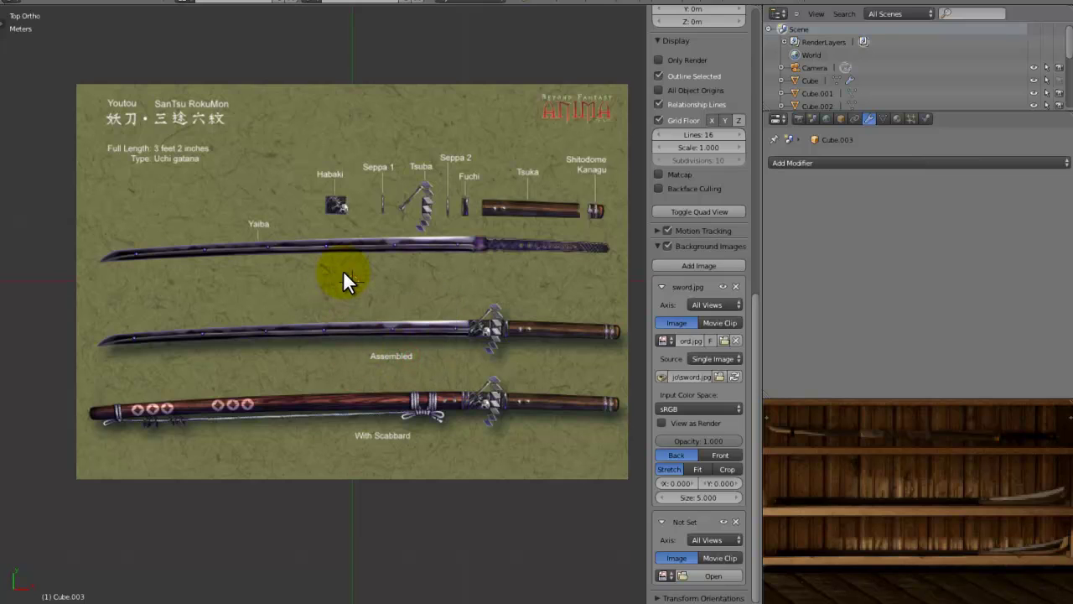
key("shift+a")
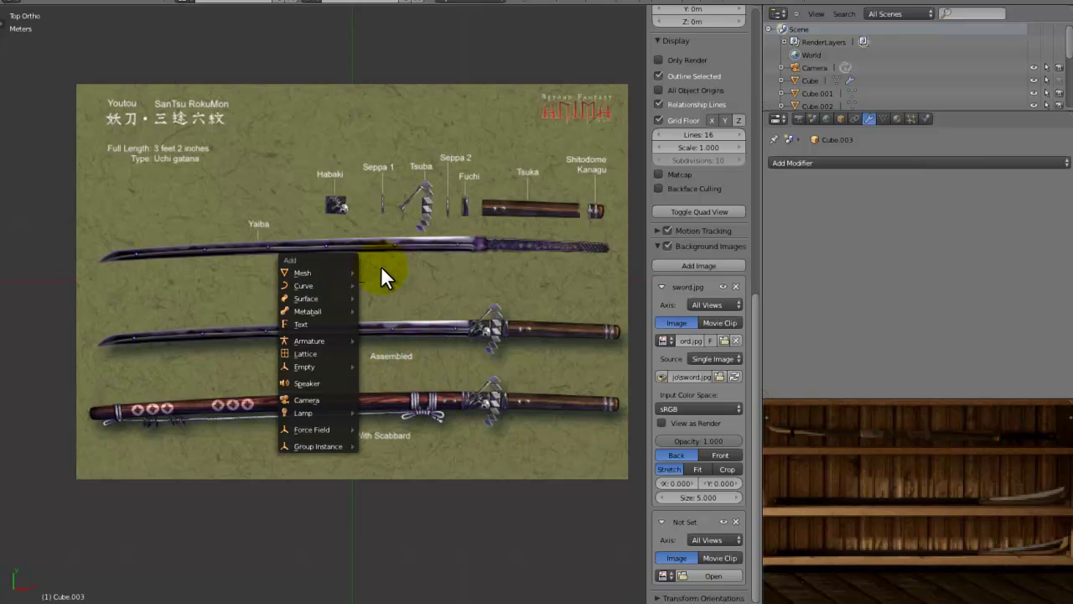
mouse_move(343, 271)
left_click(399, 272)
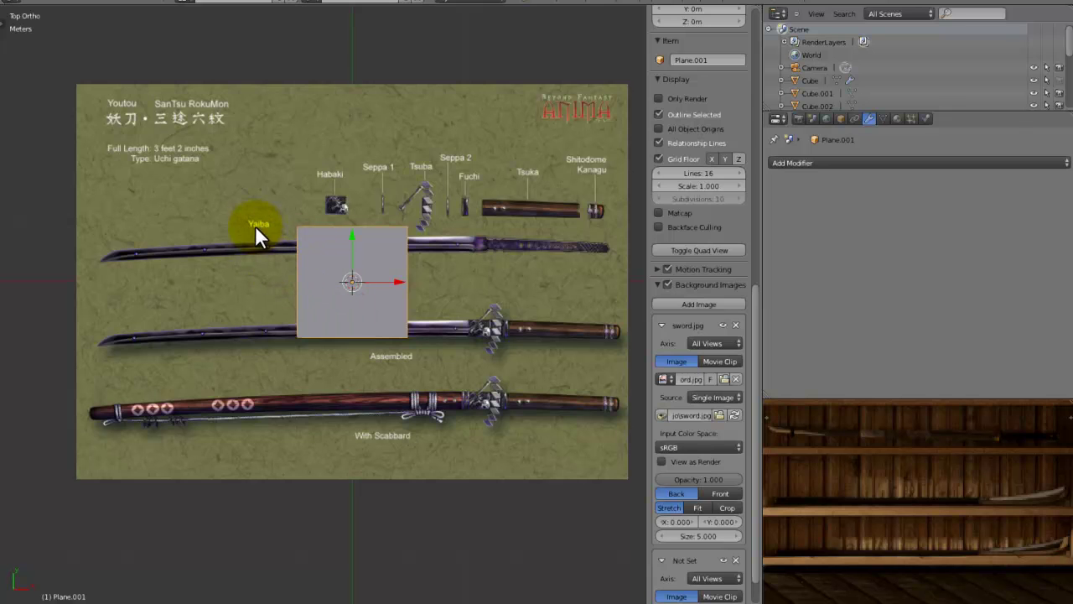
In wireframe edit mode, move the plane's vertices onto the Yaiba blade, with its right edge at the blade's handle end.
key("Tab")
key("z")
scroll(368, 347, "up", 3)
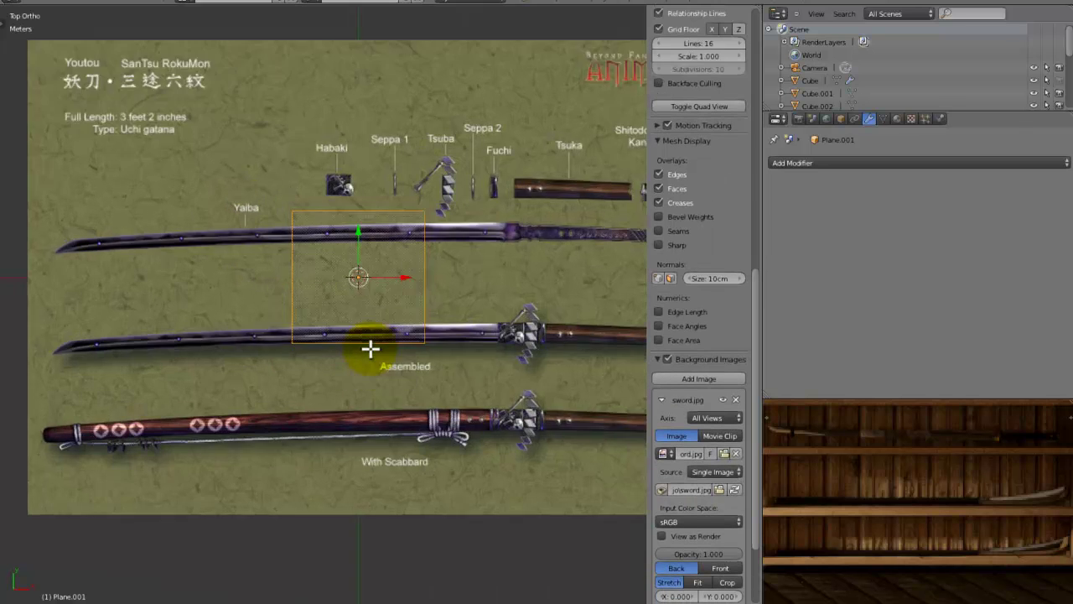
middle_click_drag(377, 365, 170, 460, "shift")
key("g")
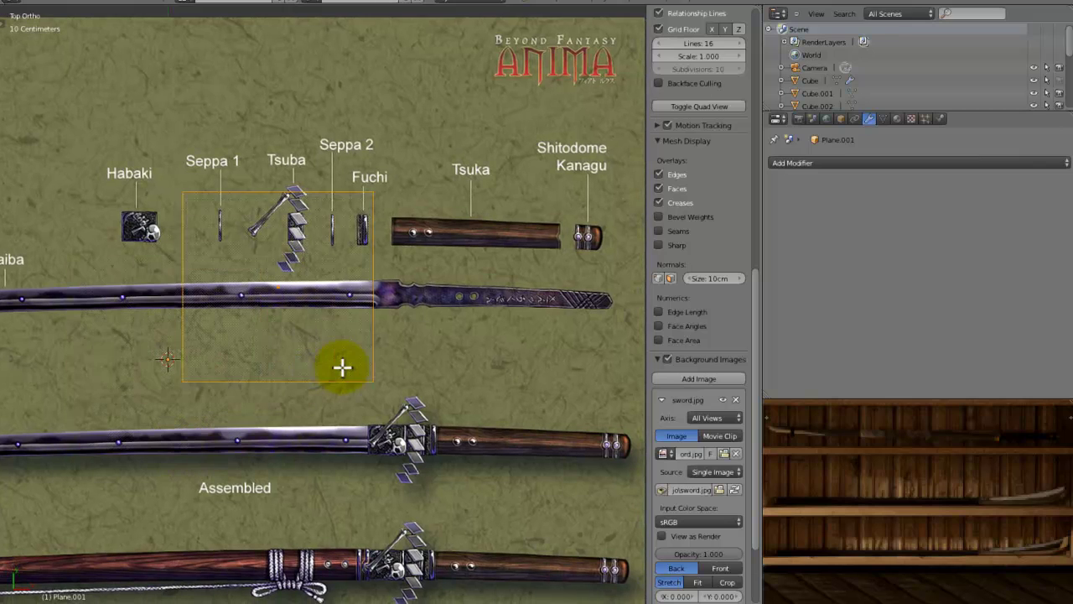
left_click(357, 367)
key("a")
key("b")
left_click_drag(431, 155, 252, 352)
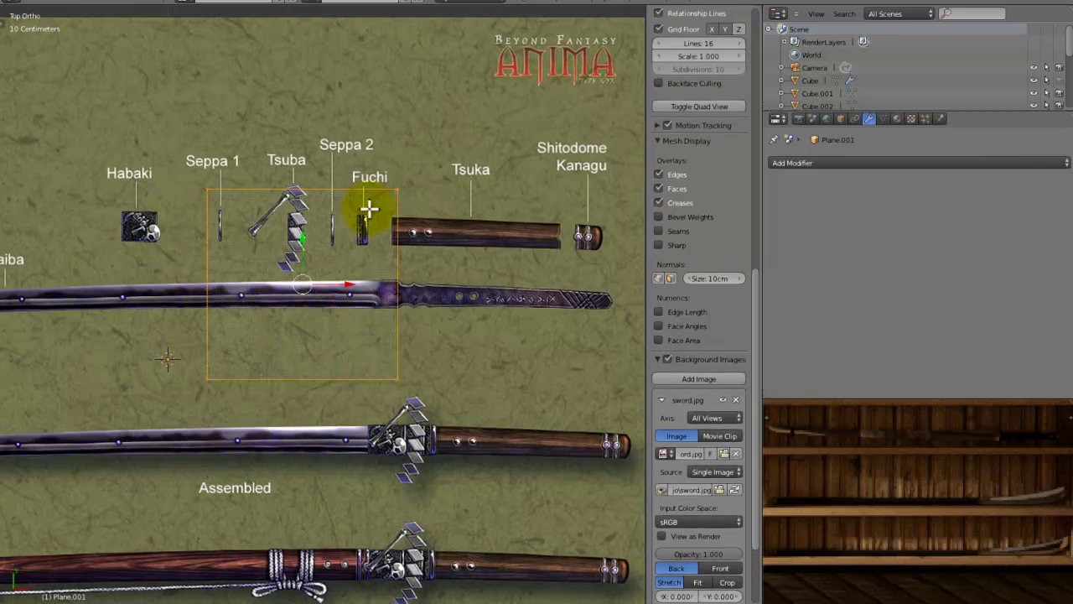
Fit the plane's two handle-end vertices to the upper and lower corners of the Yaiba blade's base.
key("a")
right_click(400, 177)
scroll(479, 128, "up", 3)
key("g")
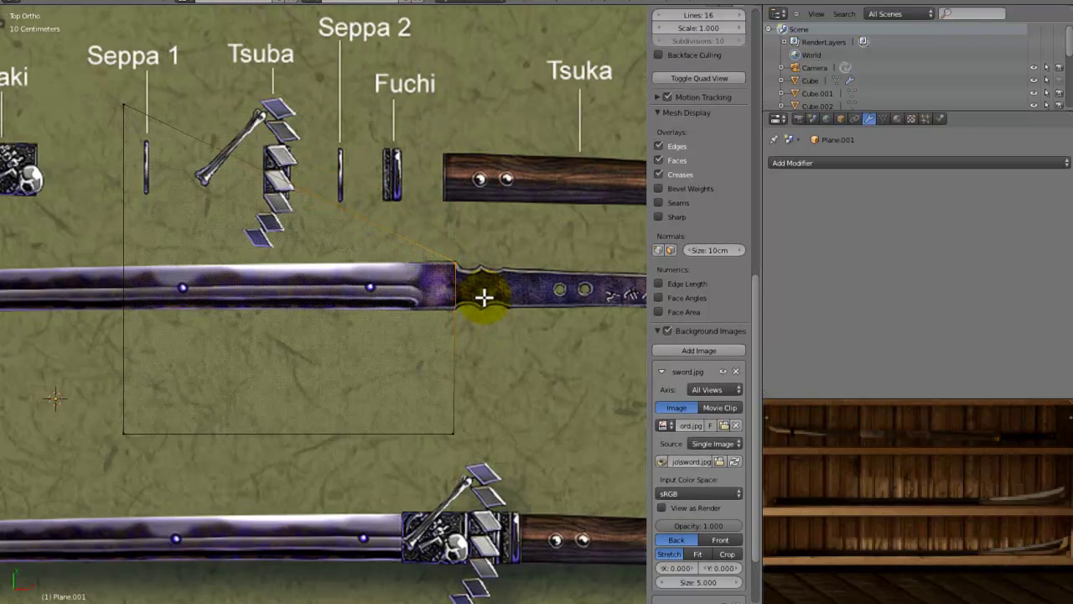
left_click(405, 316)
scroll(410, 386, "down", 3)
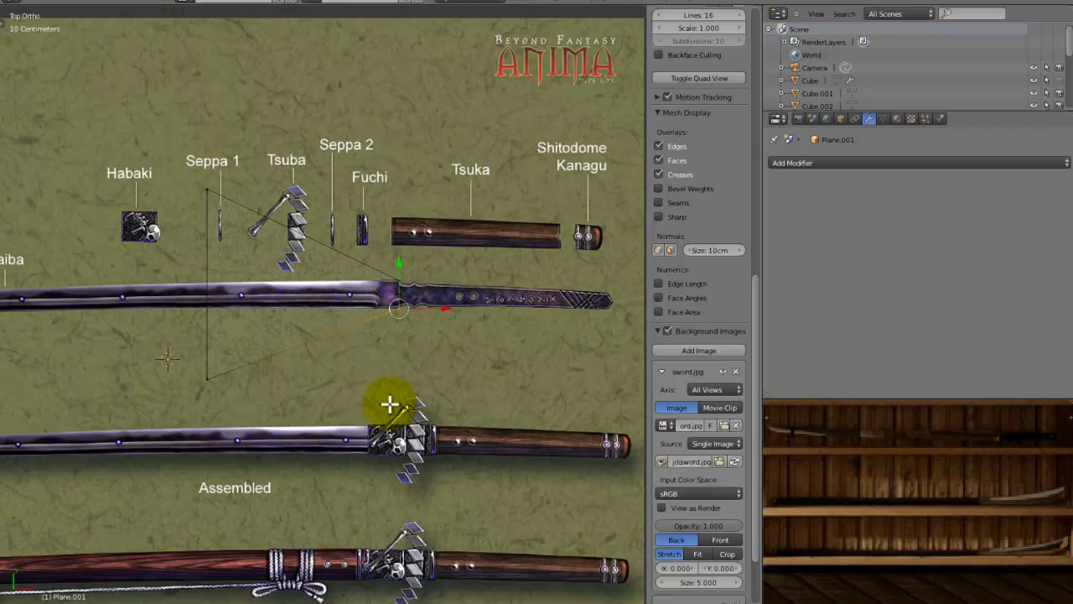
middle_click_drag(379, 333, 389, 267, "shift")
scroll(390, 182, "up", 4)
middle_click_drag(409, 225, 341, 74, "shift")
scroll(223, 257, "down", 3)
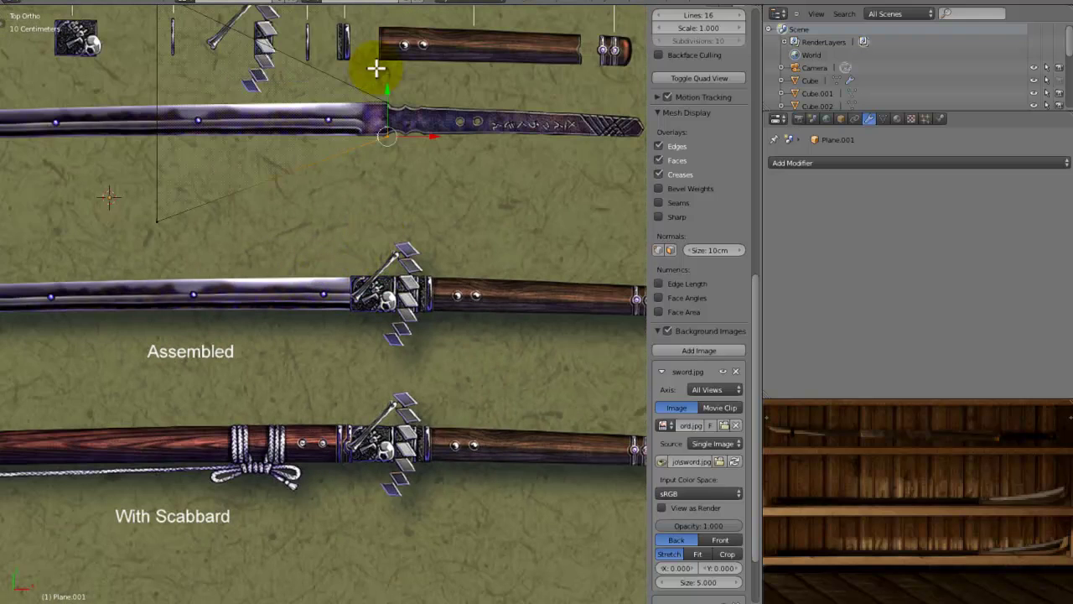
scroll(322, 86, "down", 1, "shift")
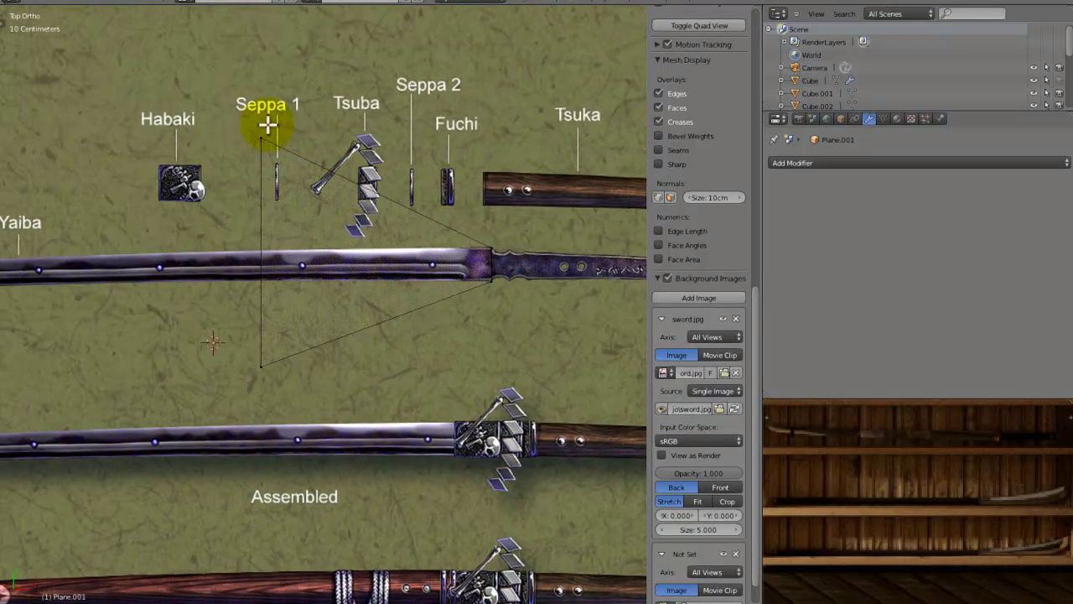
Bring the plane's two left vertices in near the blade's edges and stretch that end out towards the blade tip.
right_click(268, 124)
key("g")
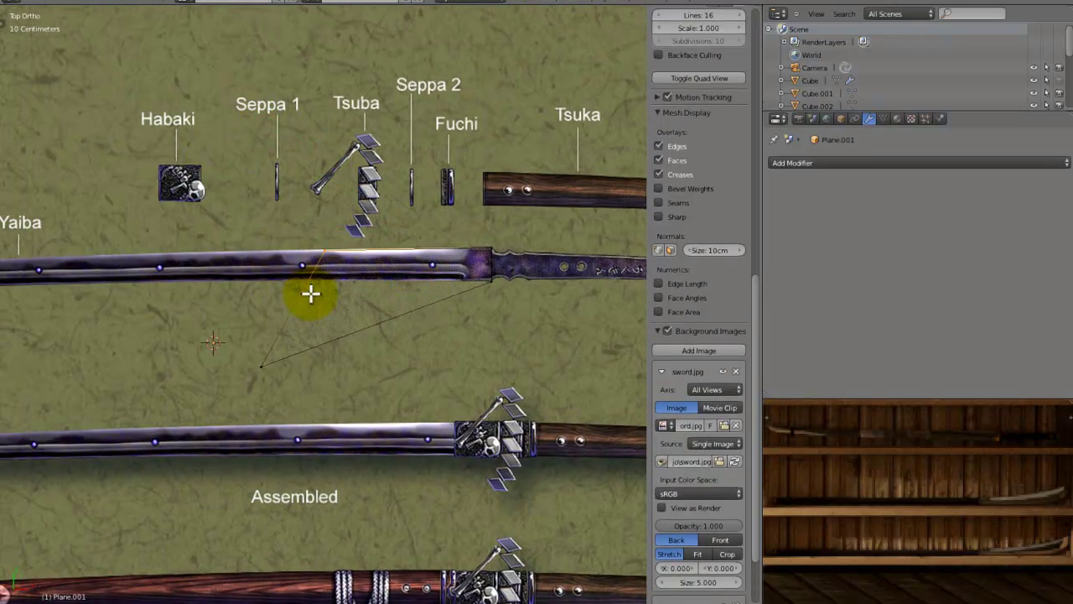
left_click(310, 293)
key("a")
key("b")
left_click_drag(326, 301, 257, 411)
key("g")
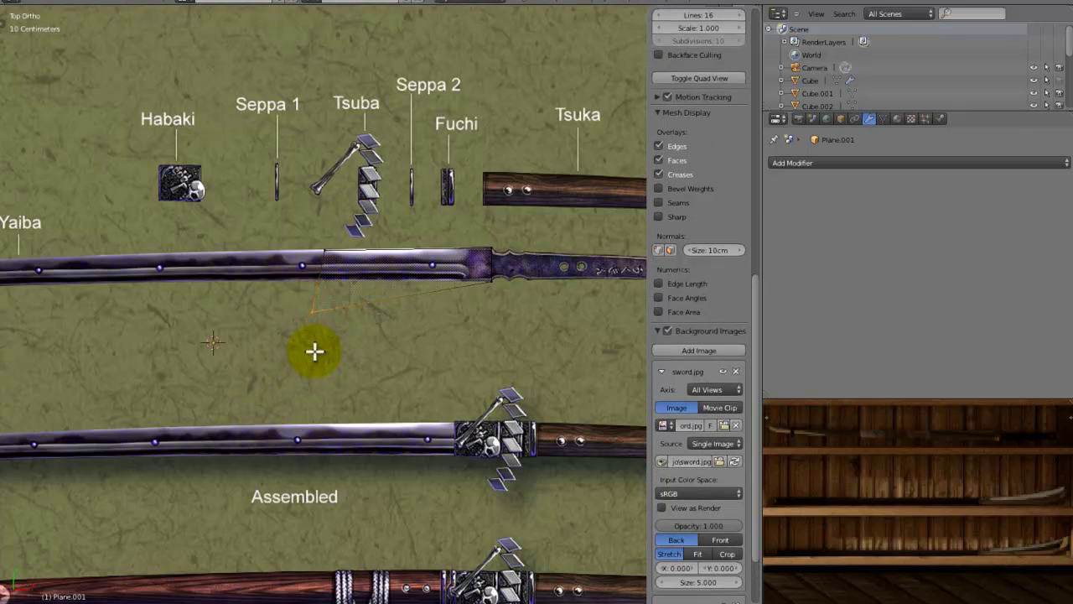
scroll(381, 314, "down", 3)
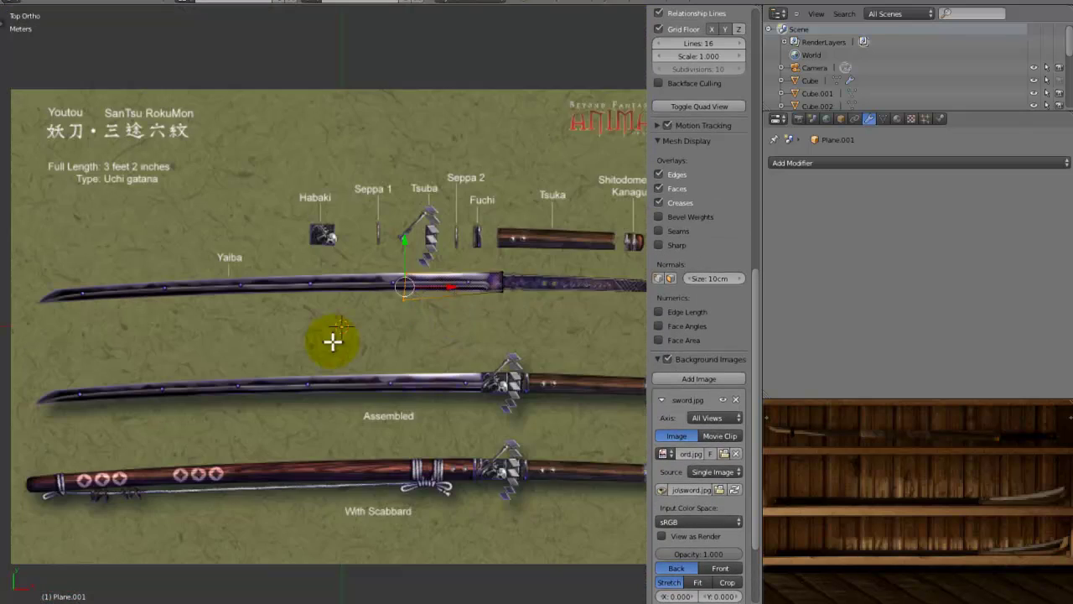
left_click_drag(212, 318, 52, 344)
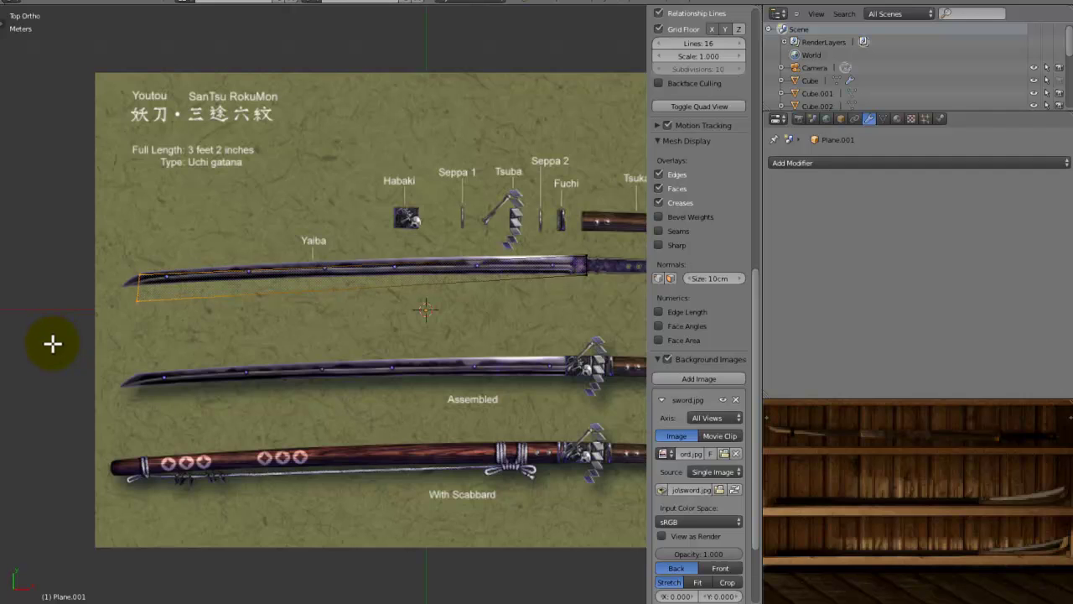
middle_click_drag(84, 346, 325, 345, "shift")
Place the two tip-end vertices on the blade's upper and lower edges where the pointed tip begins.
scroll(366, 346, "up", 7)
middle_click_drag(406, 366, 172, 457, "shift")
scroll(184, 453, "up", 5)
key("g")
left_click(211, 420)
key("a")
key("b")
left_click_drag(282, 438, 187, 515)
key("g")
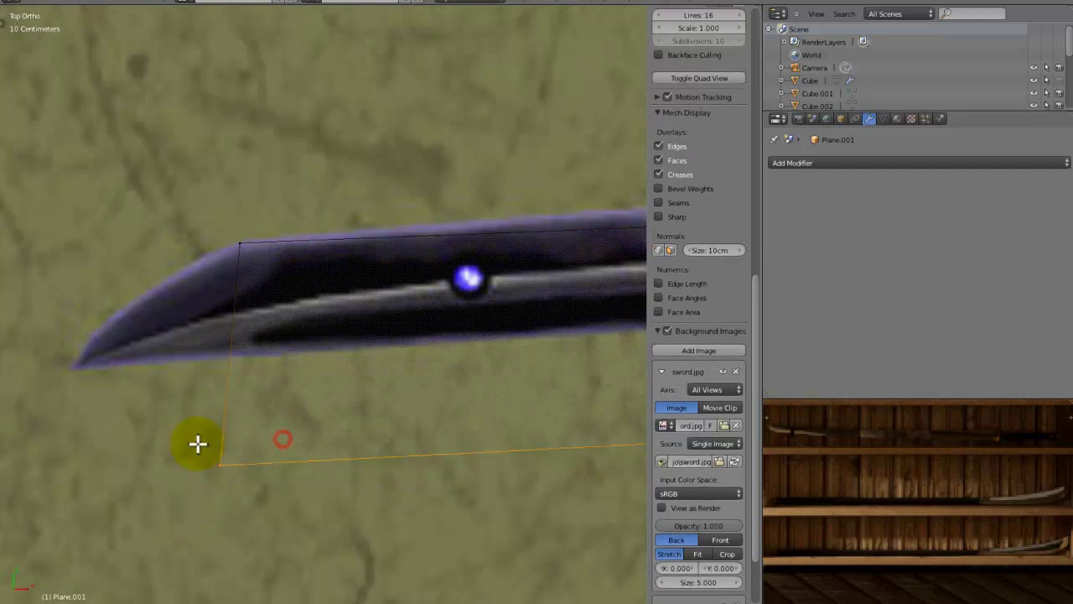
left_click(211, 384)
scroll(280, 394, "down", 9)
key("a")
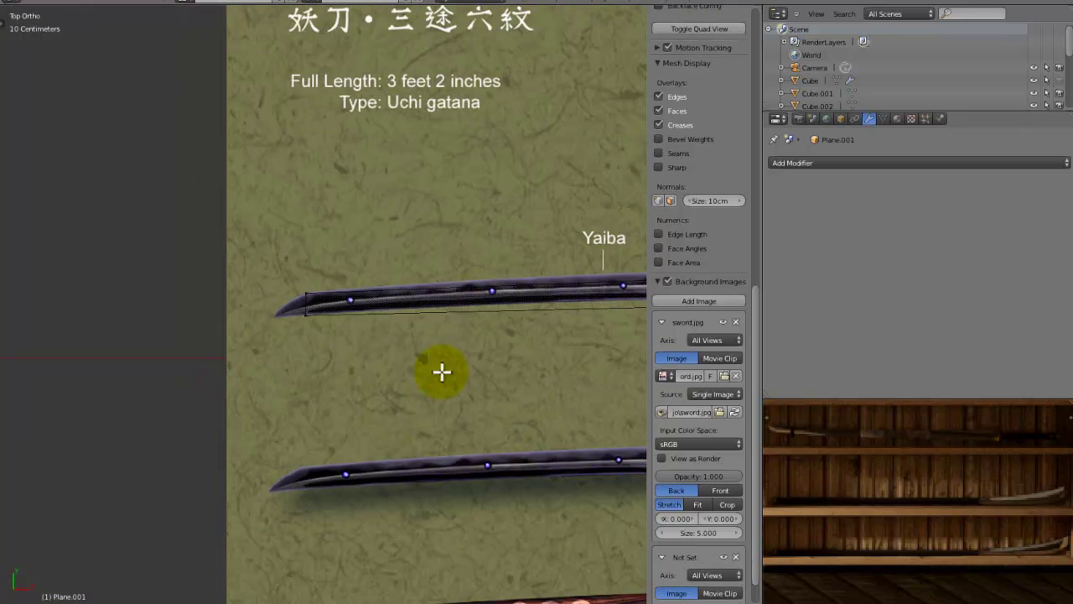
Hide the view properties and divide the blade plane along its length with five evenly spaced loop cuts.
middle_click_drag(441, 372, 191, 361, "shift")
scroll(416, 311, "down", 3)
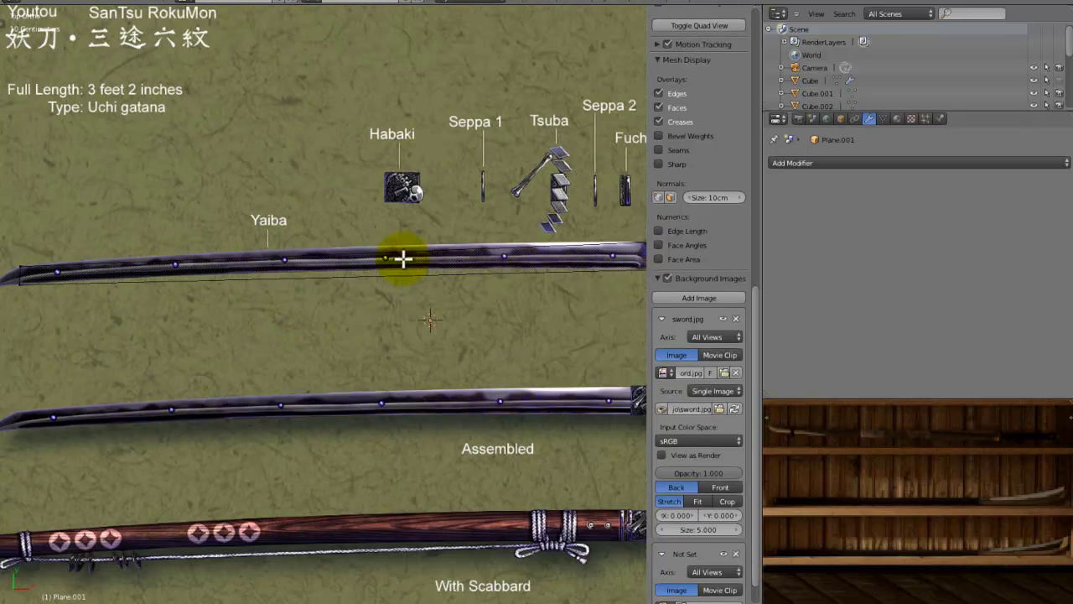
scroll(402, 259, "down", 2)
key("n")
scroll(559, 307, "up", 2)
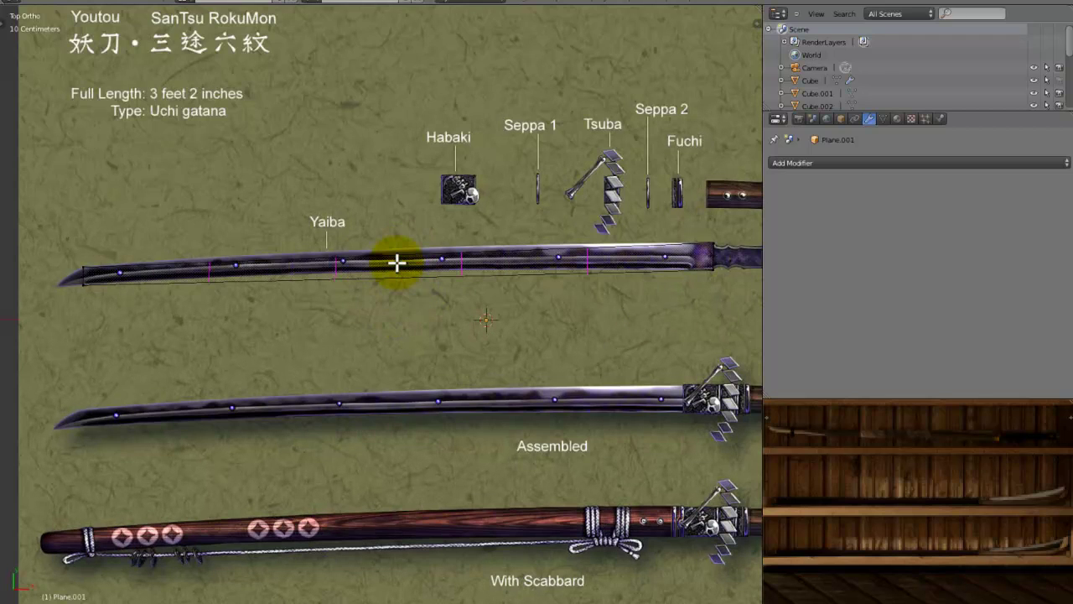
scroll(367, 283, "up", 3)
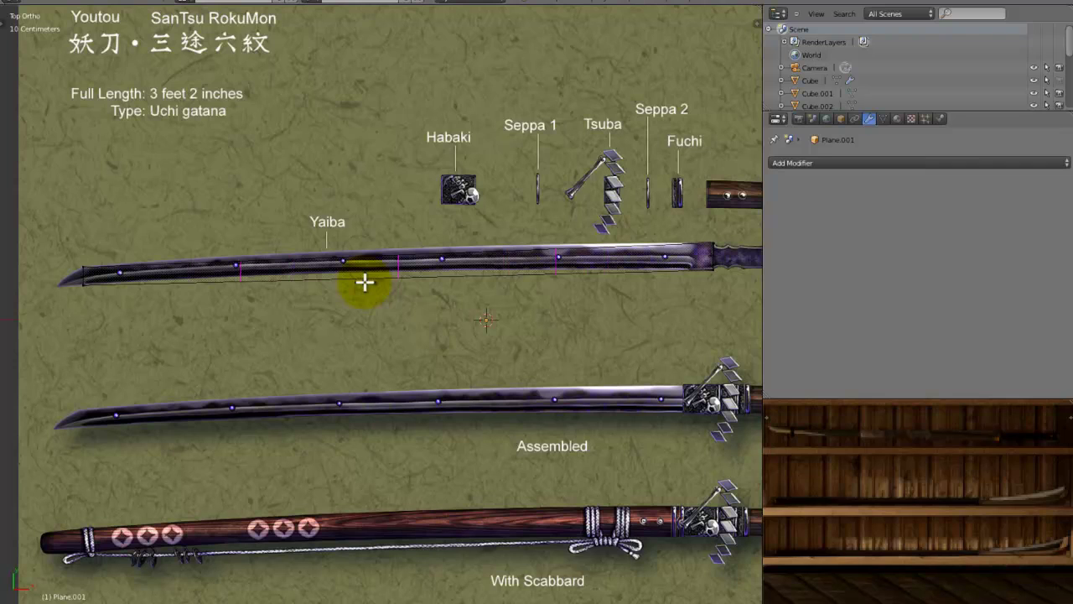
right_click(364, 281)
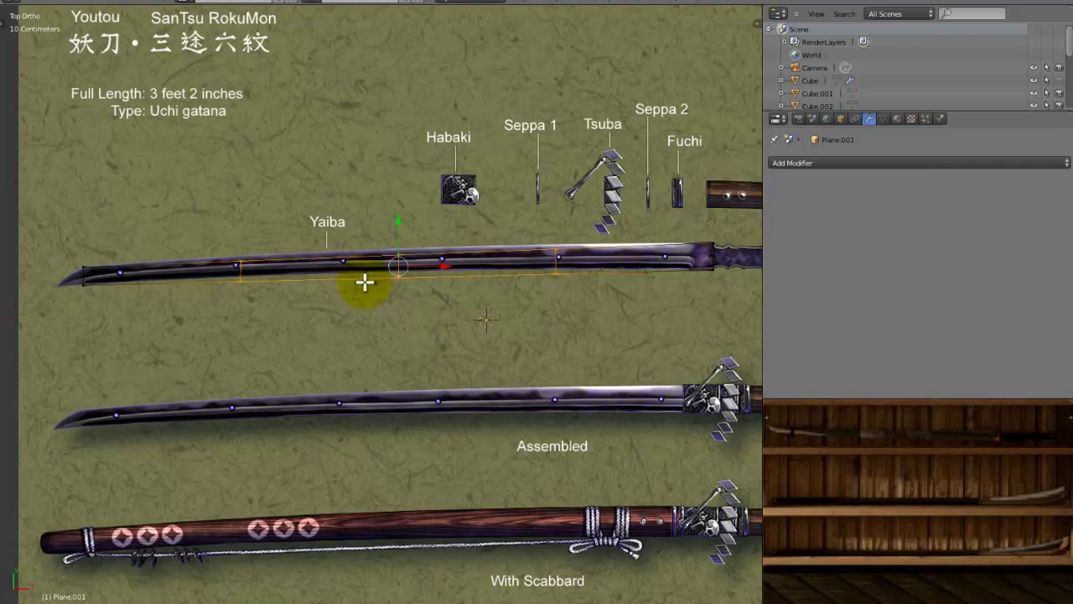
key("a")
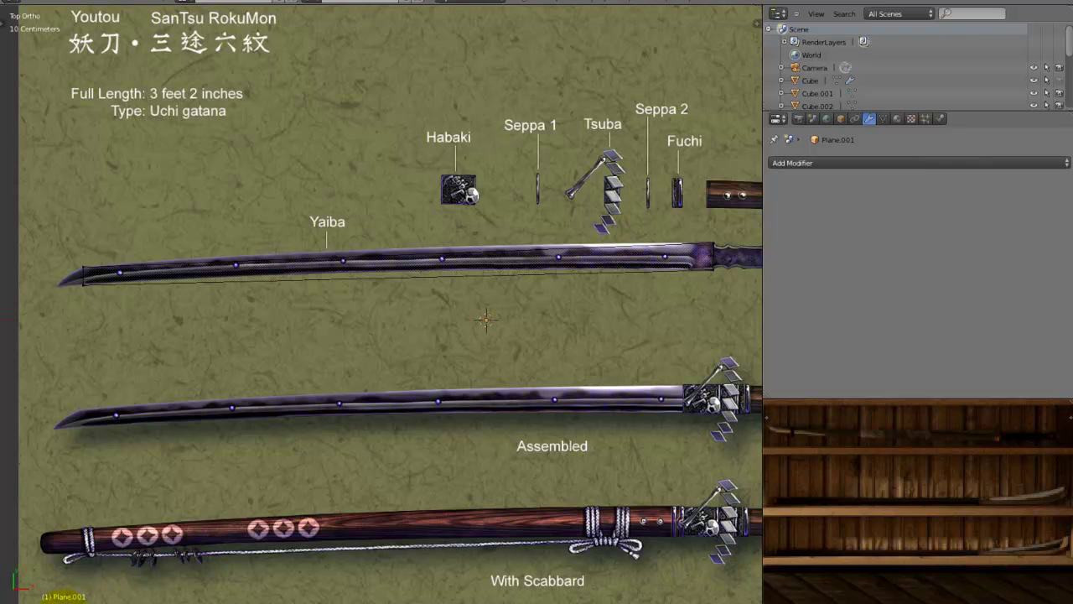
left_click(462, 241)
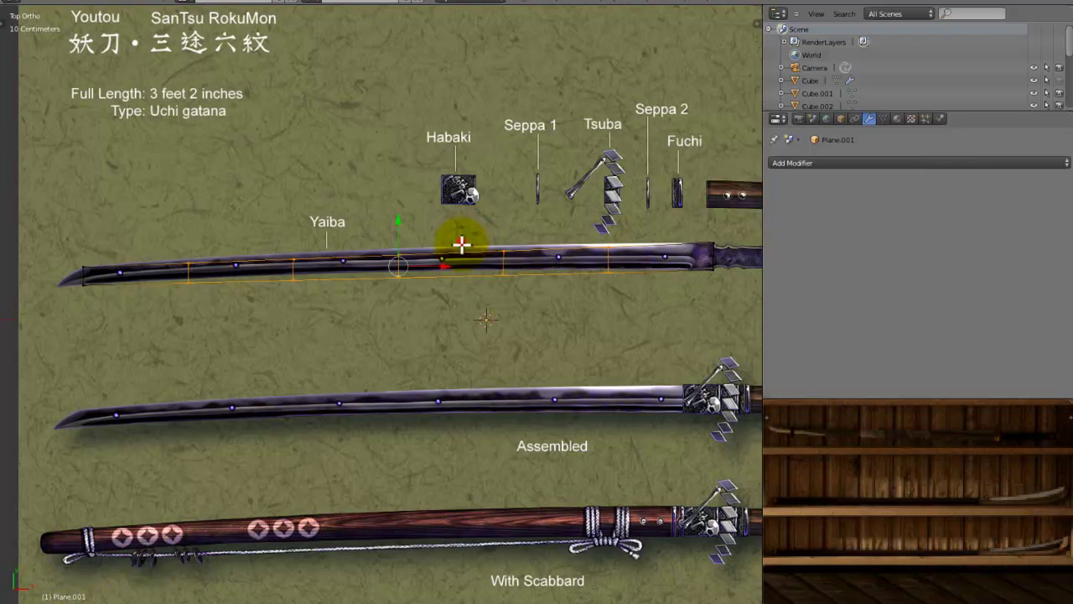
In top view, move the two loop cuts nearest the tip so they follow the blade's curved outline.
right_click(209, 258)
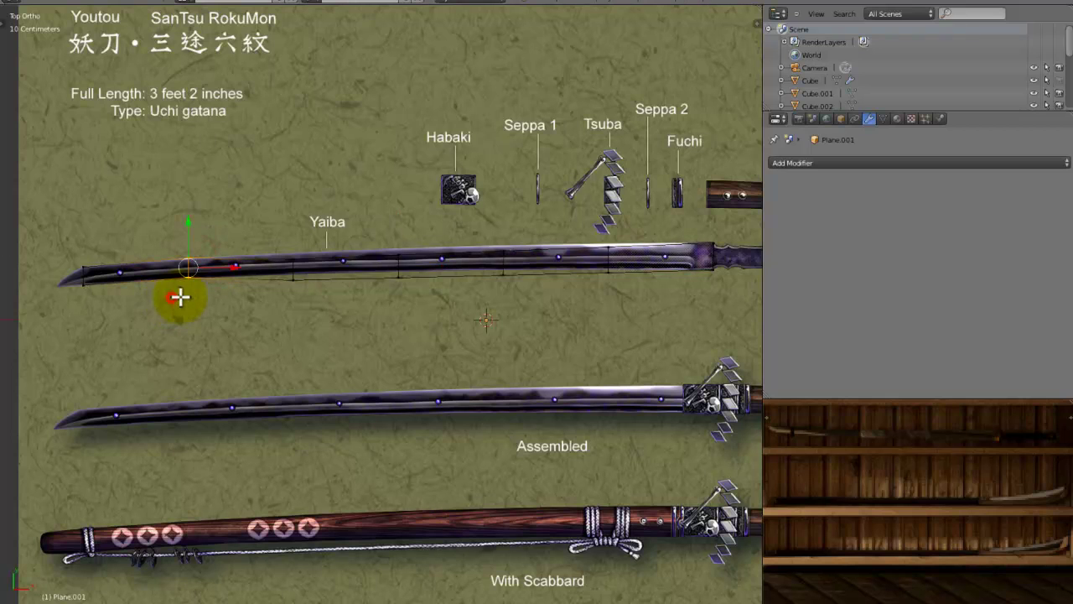
key("KP_Decimal")
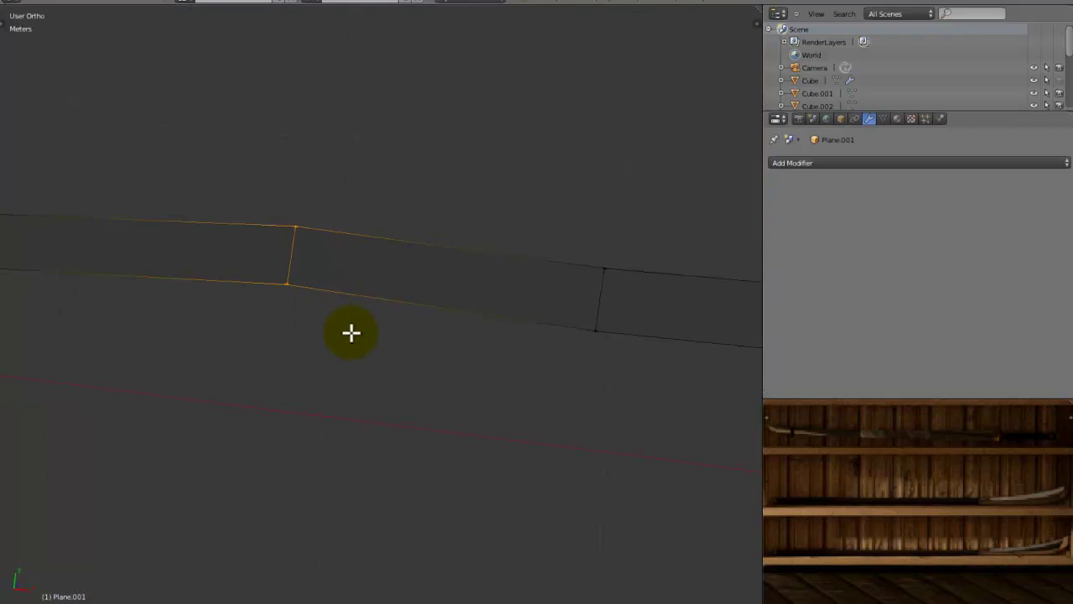
key("KP_7")
left_click(357, 317)
key("a")
key("b")
left_click_drag(625, 213, 554, 355)
key("g")
left_click(559, 334)
Move the middle loop cut and the next one towards the handle to match the blade's edges in the reference.
middle_click_drag(647, 340, 93, 338, "shift")
key("a")
key("b")
left_click_drag(416, 193, 333, 355)
key("g")
left_click(334, 333)
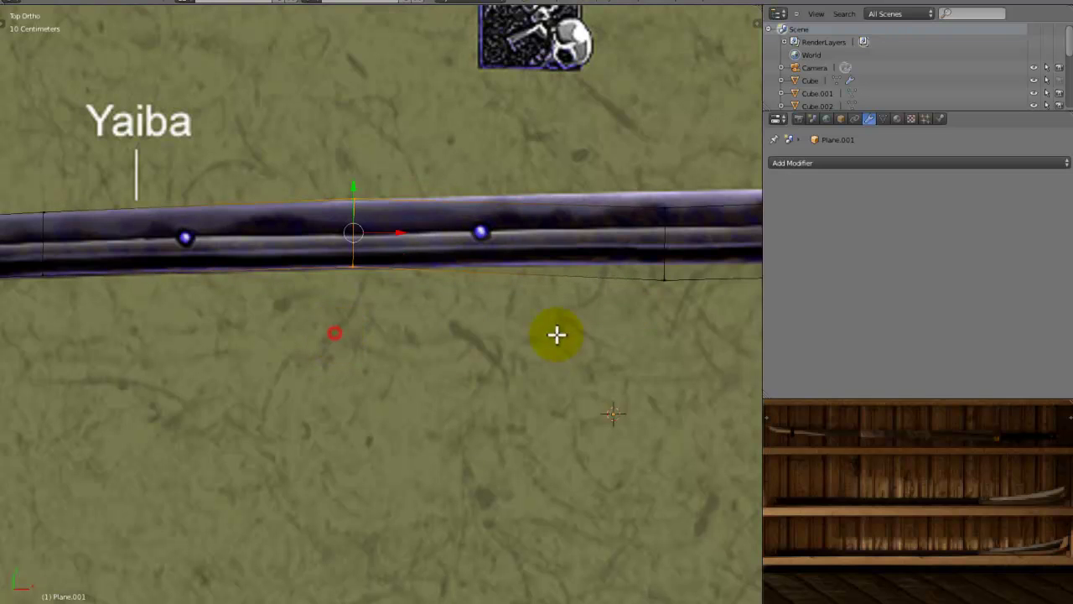
middle_click_drag(568, 338, 226, 334, "shift")
right_click(321, 235, "alt")
key("g")
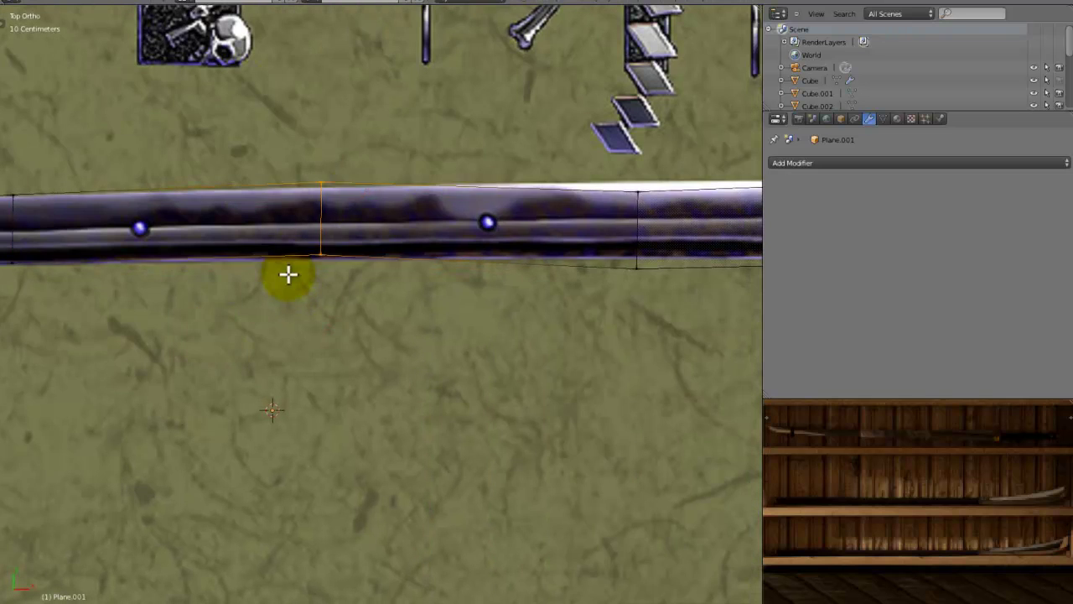
left_click(288, 279)
Align the loop cut nearest the handle with the blade, adjusting its vertices to the upper and lower edges.
key("a")
middle_click_drag(536, 299, 231, 312, "shift")
key("b")
left_click_drag(397, 206, 297, 317)
key("g")
right_click(317, 285)
right_click(373, 180, "shift")
key("g")
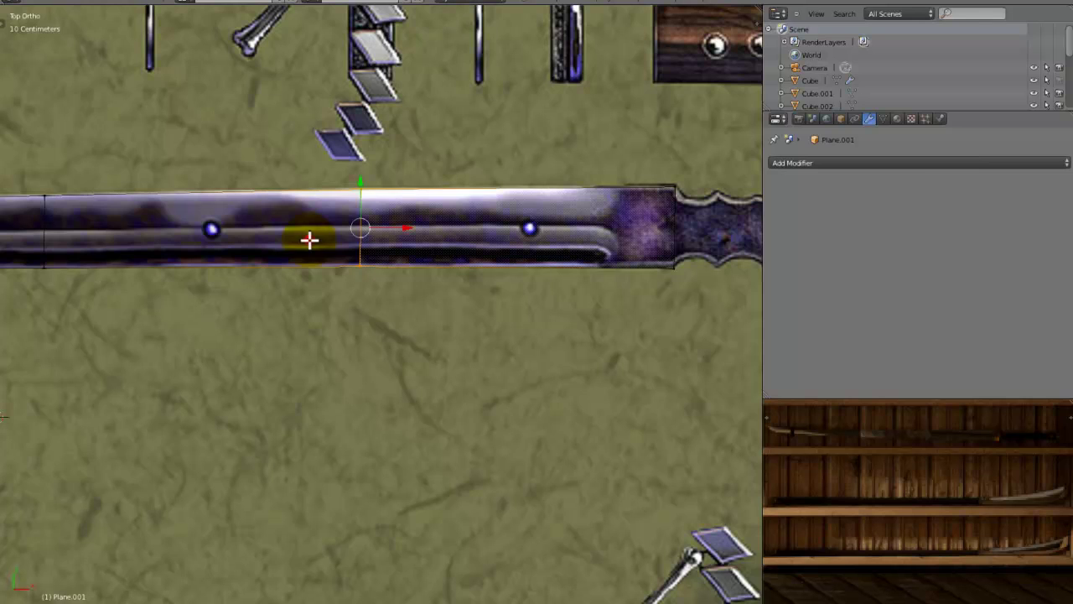
Examine the fitted blade mesh against the Yaiba reference outline along its whole length.
scroll(310, 240, "down", 8)
scroll(630, 229, "up", 4)
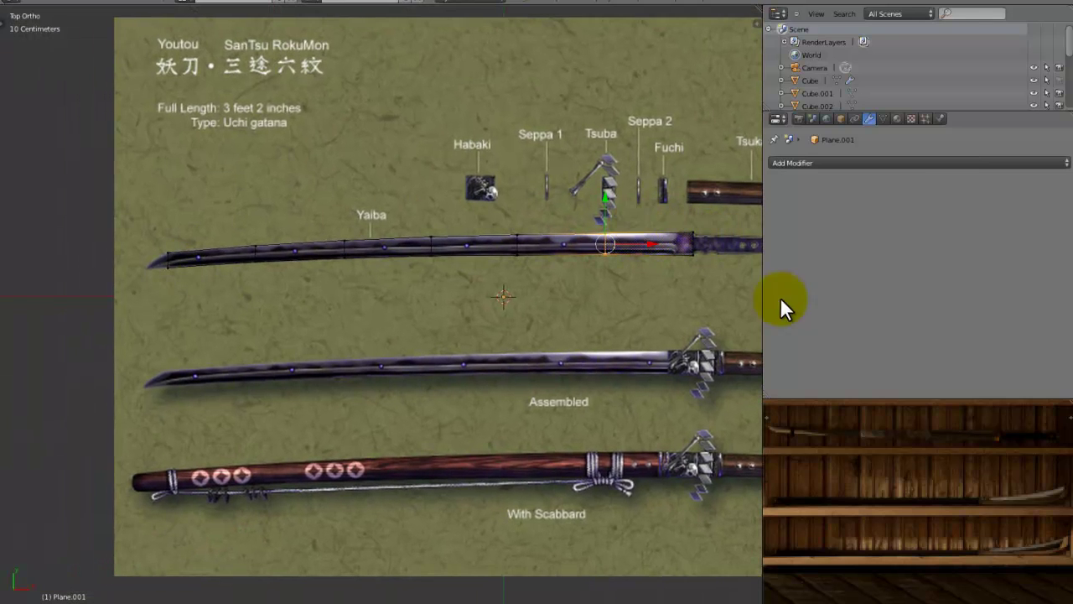
scroll(534, 278, "up", 4)
middle_click_drag(534, 278, 412, 416, "shift")
scroll(63, 446, "up", 3)
key("a")
right_click(337, 364)
key("a")
scroll(315, 433, "down", 9)
middle_click_drag(314, 433, 512, 414, "shift")
Select the blade mesh's two tip-end vertices and extrude that edge out to the end of the tip.
scroll(512, 414, "up", 4)
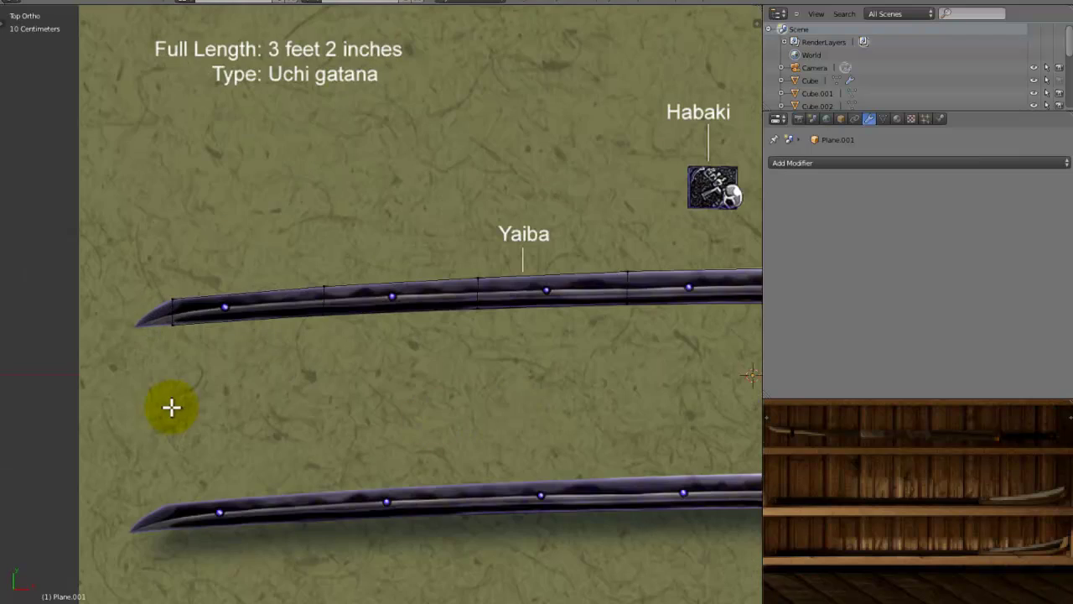
middle_click_drag(196, 402, 484, 393, "shift")
scroll(484, 393, "up", 6)
middle_click_drag(636, 290, 539, 331, "shift")
key("a")
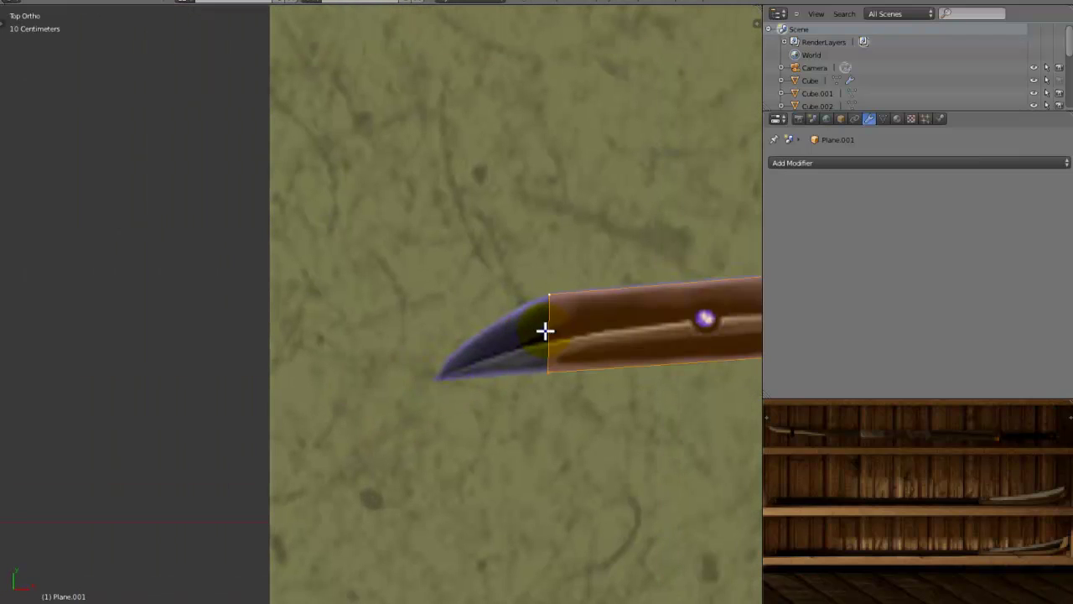
right_click(550, 290)
right_click(572, 377, "shift")
key("e")
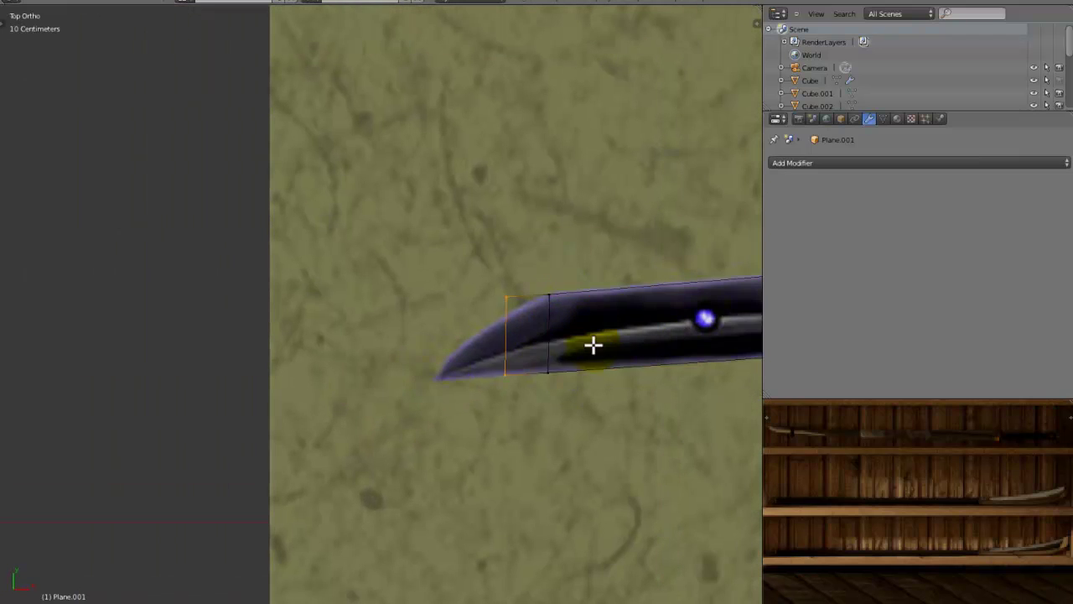
Try to merge the extruded vertices into a single point at the blade tip and add a loop cut there.
key("alt+m")
left_click(633, 351)
scroll(587, 364, "down", 3)
scroll(586, 363, "up", 1)
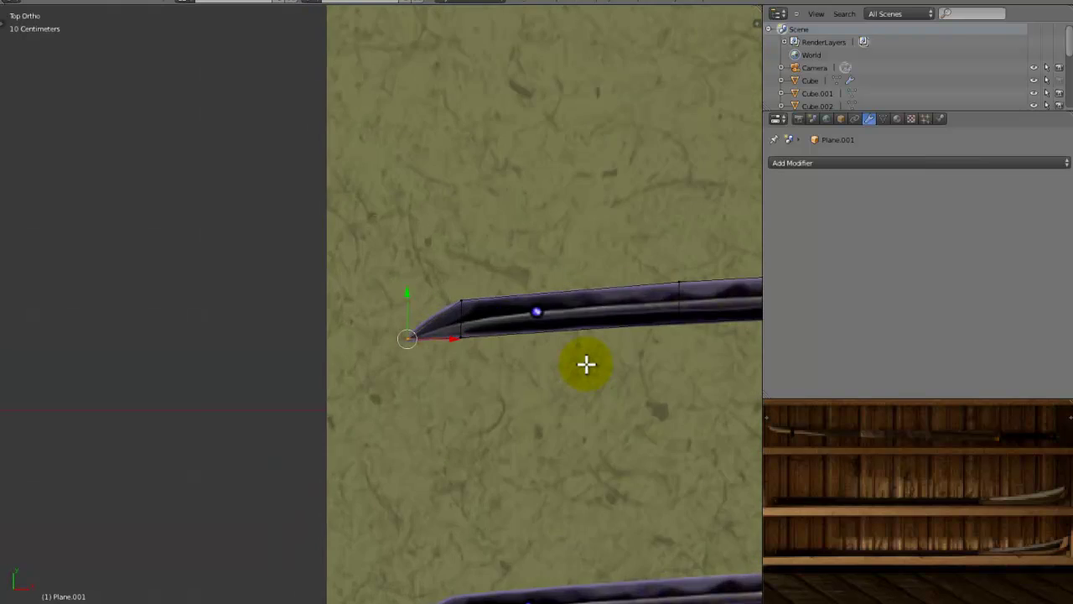
scroll(586, 364, "up", 2)
key("ctrl+r")
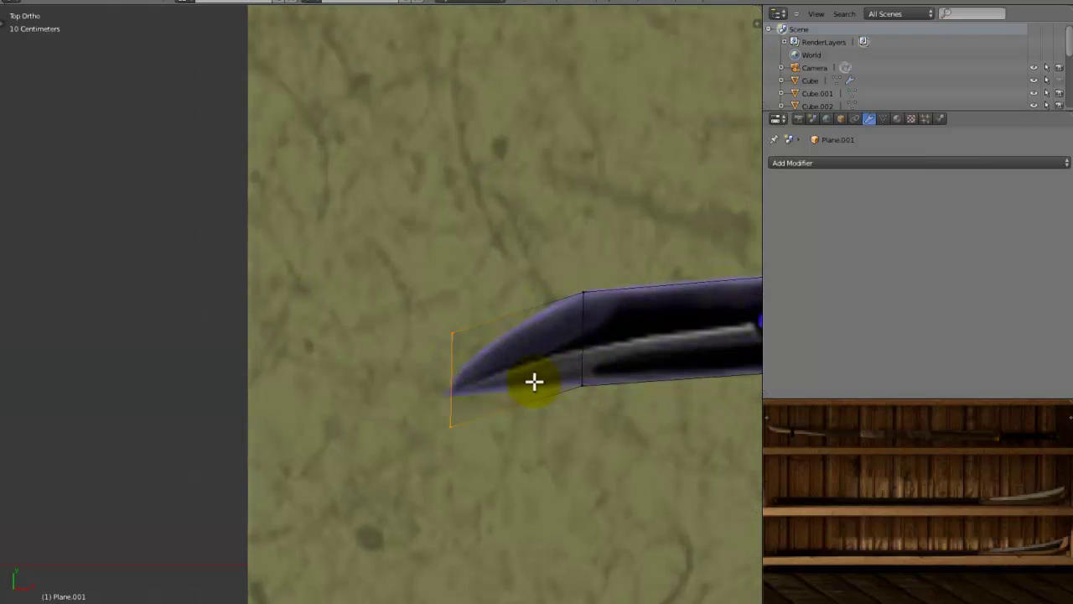
Fit the extruded edge's two vertices to the tip's upper and lower outline, and extrude the edge again to the point.
key("a")
key("b")
left_click_drag(520, 412, 426, 470)
key("g")
right_click(489, 321, "shift")
key("e")
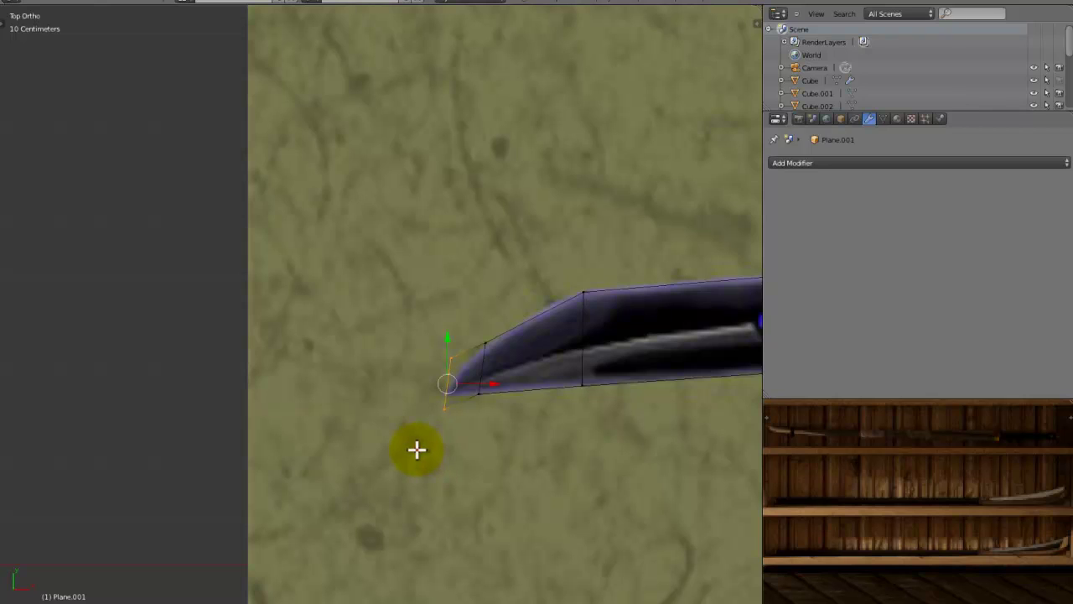
Merge the extruded edge's two vertices into a single point at the blade's tip.
key("alt+m")
left_click(648, 329)
scroll(607, 348, "down", 10)
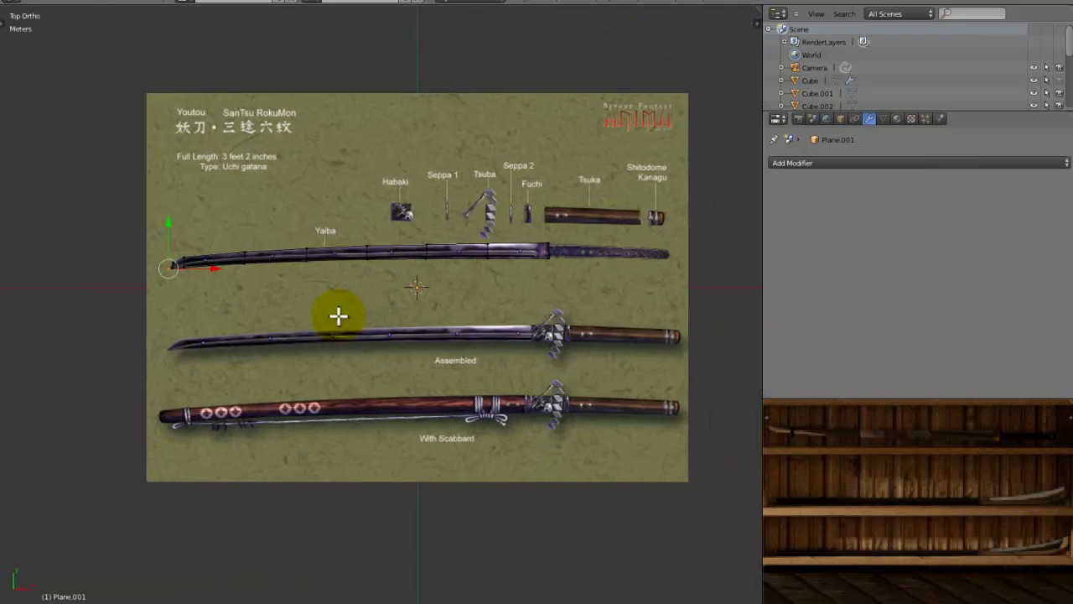
key("Tab")
key("Tab")
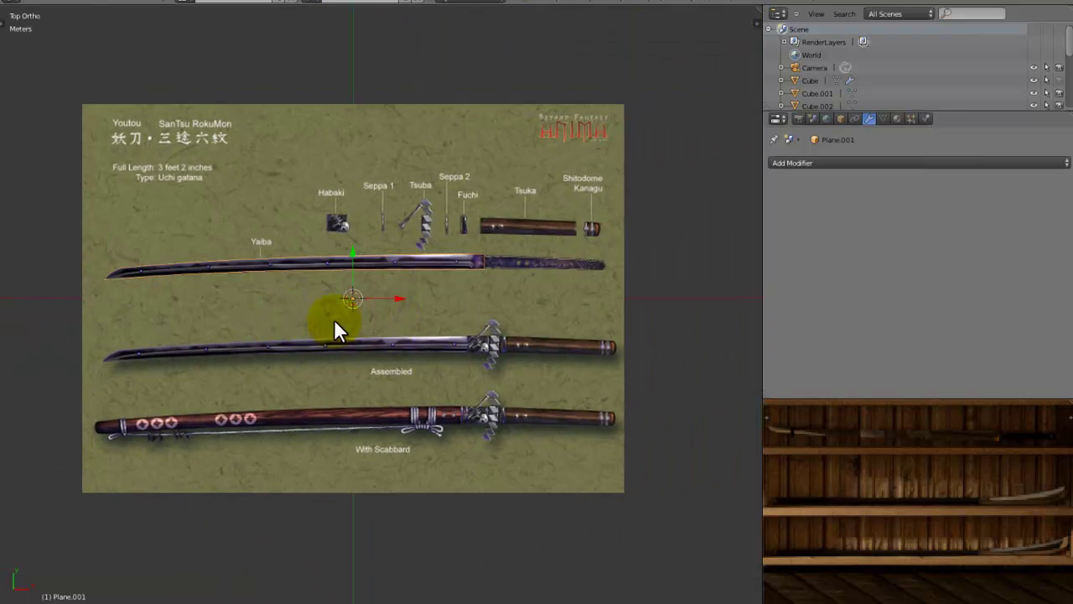
Examine the handles and guards on the sword sheet and the stored swords in the dojo shelf reference.
scroll(513, 354, "up", 3)
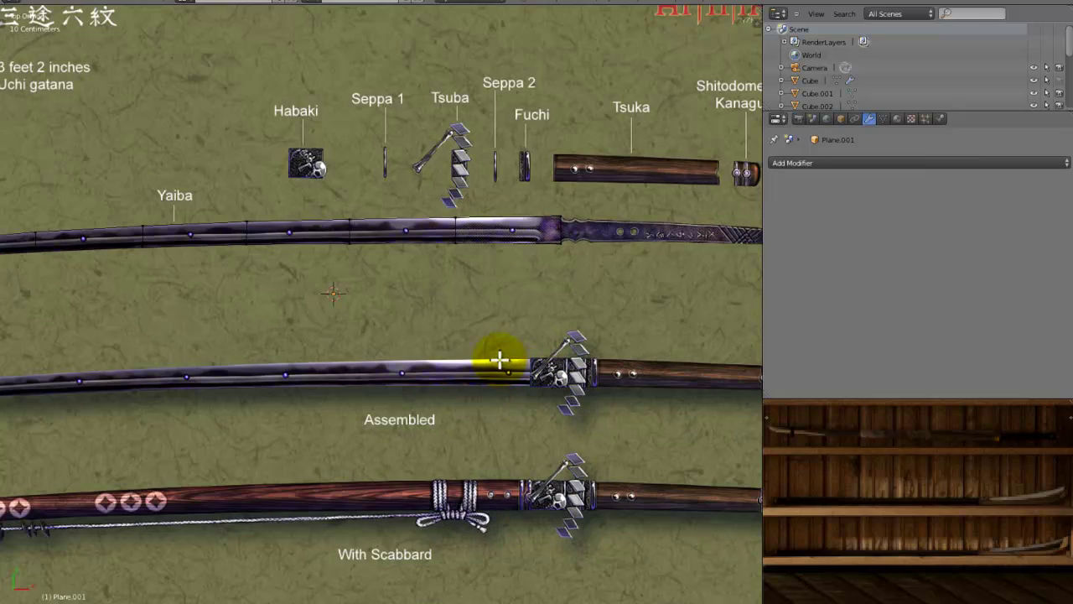
scroll(495, 358, "down", 3)
key("shift+a")
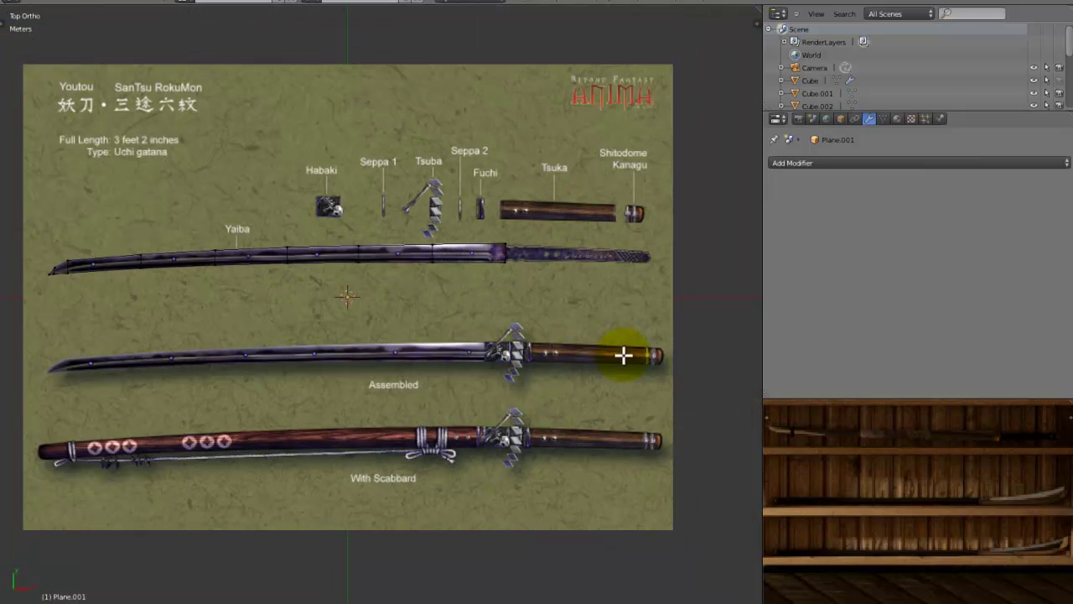
scroll(966, 495, "down", 1)
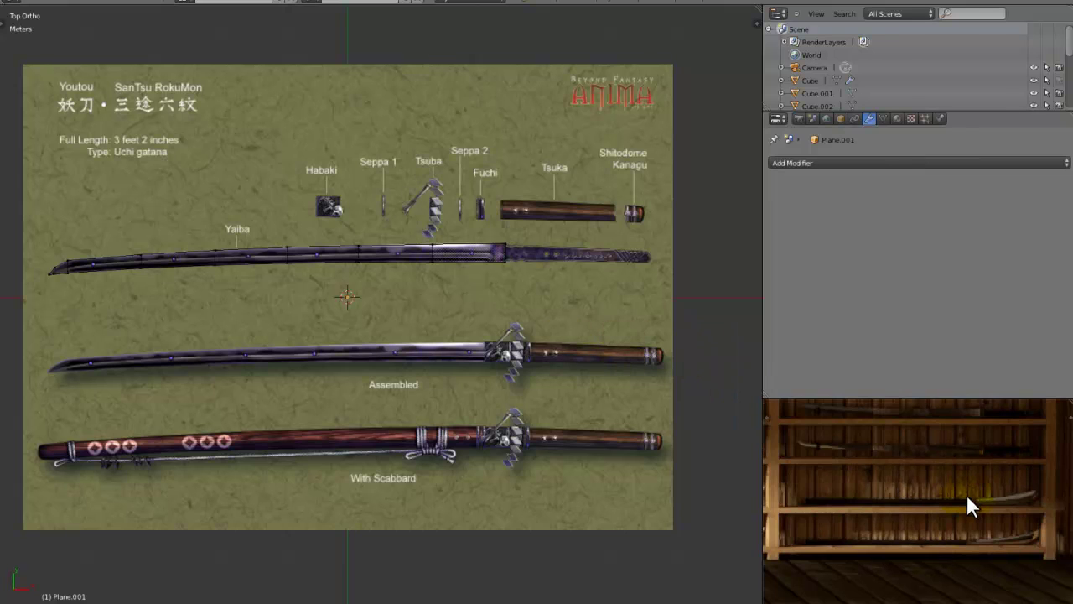
key("ctrl+Up")
scroll(575, 325, "up", 6)
middle_click_drag(572, 344, 287, 476)
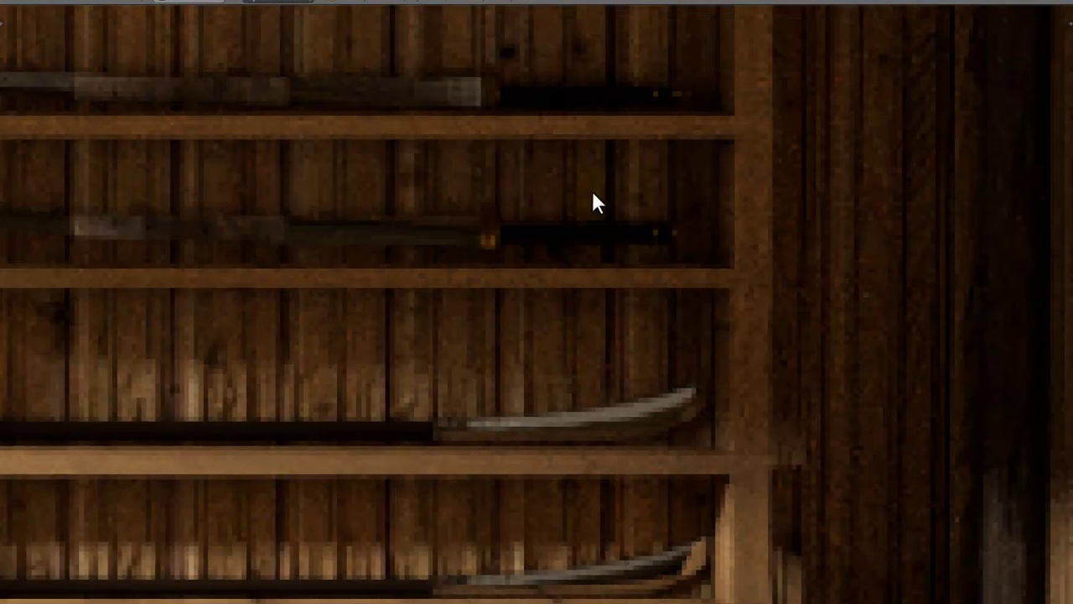
scroll(603, 236, "down", 4)
middle_click_drag(451, 283, 826, 276)
key("ctrl+Up")
scroll(525, 352, "up", 1)
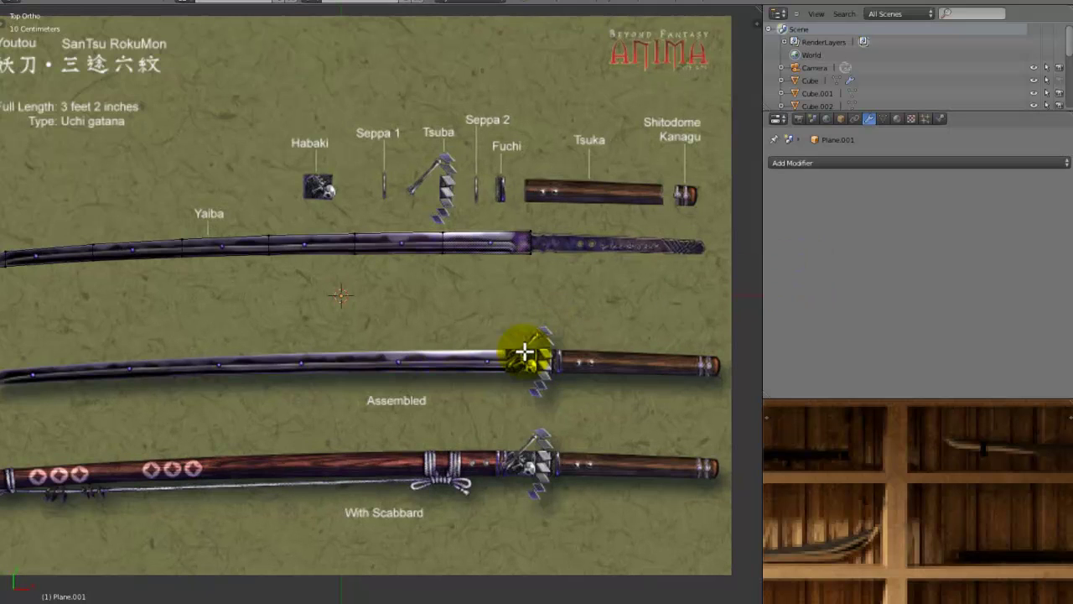
Add a cylinder with 8 vertices and the cap fill type set to Nothing.
key("shift+a")
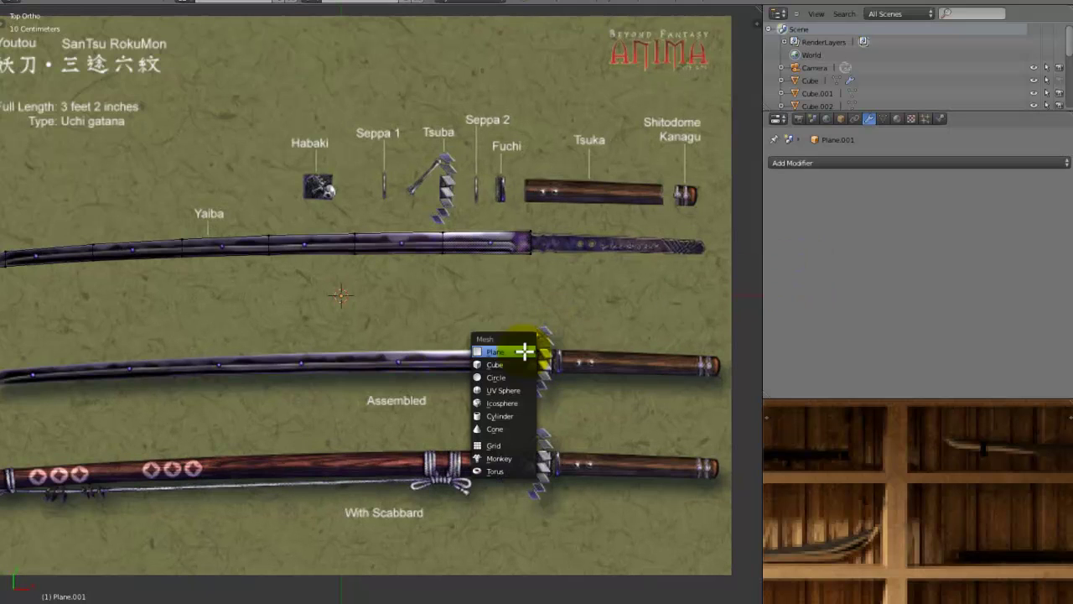
left_click(499, 415)
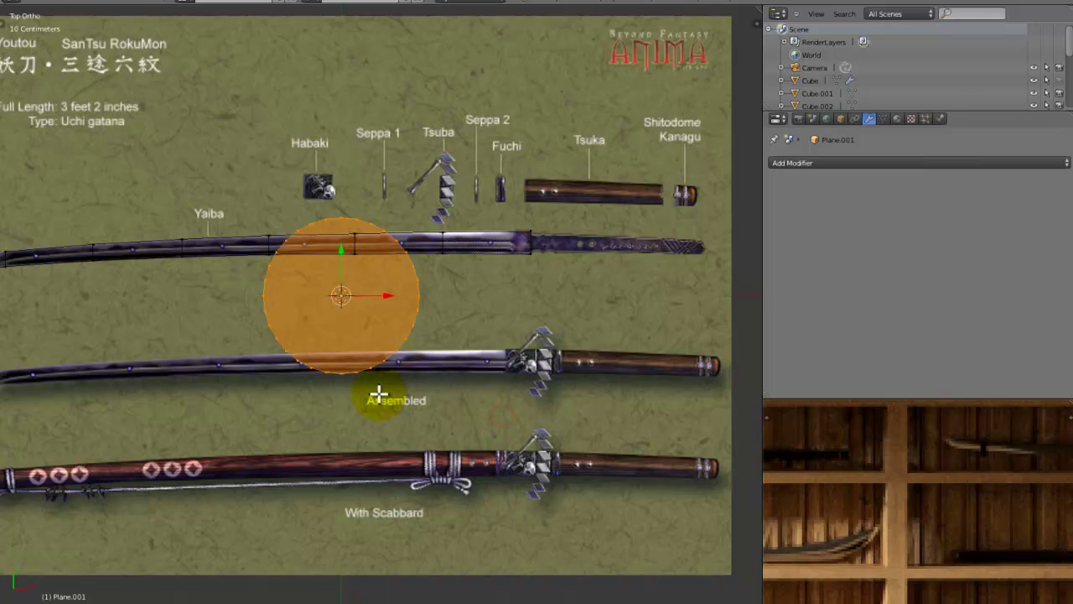
key("t")
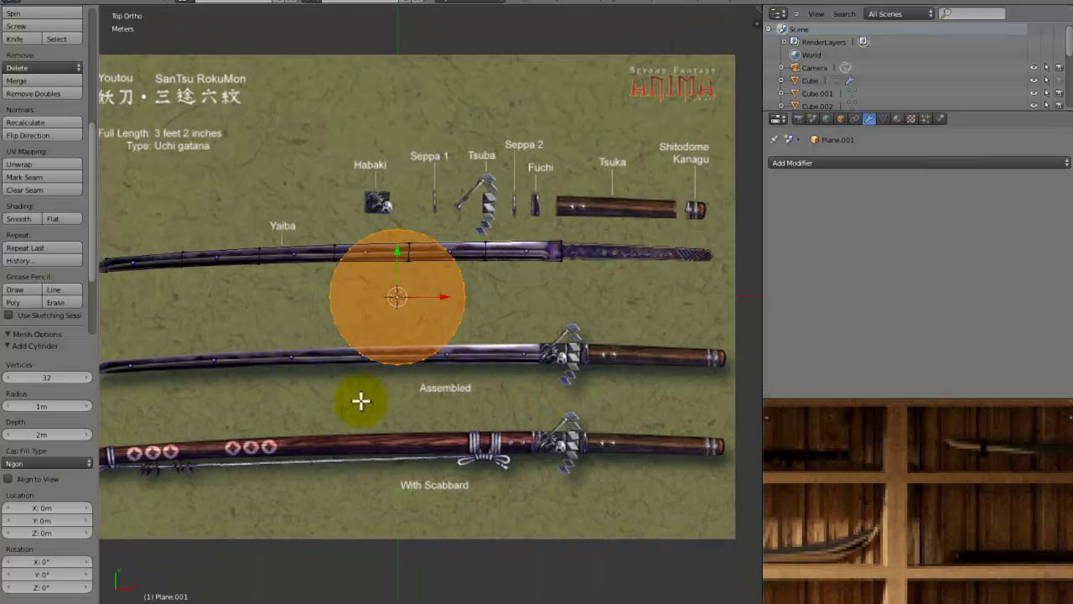
left_click(39, 378)
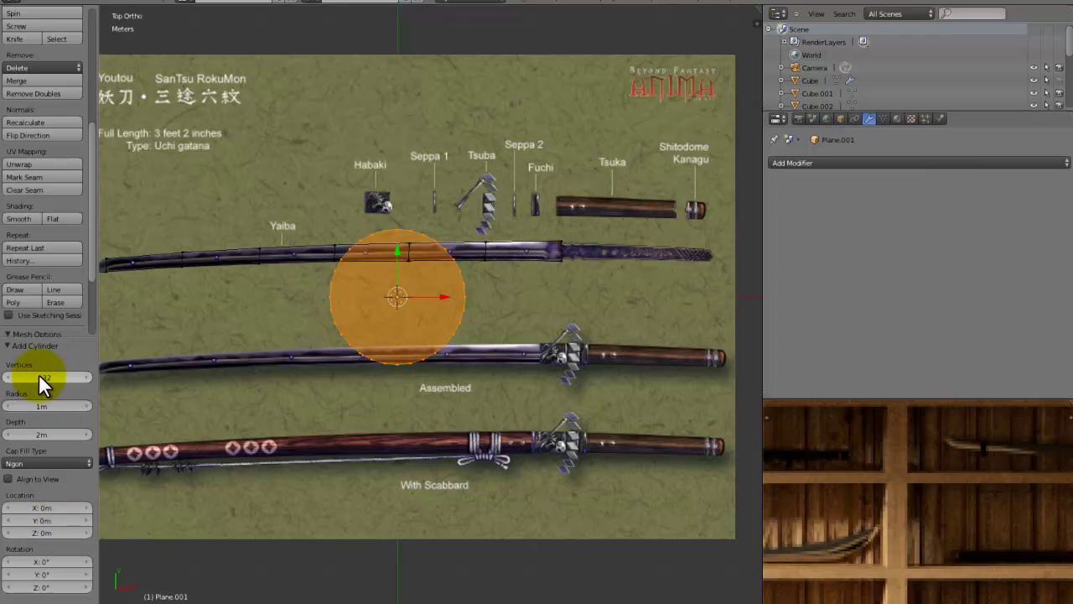
left_click(42, 378)
type("8")
key("Return")
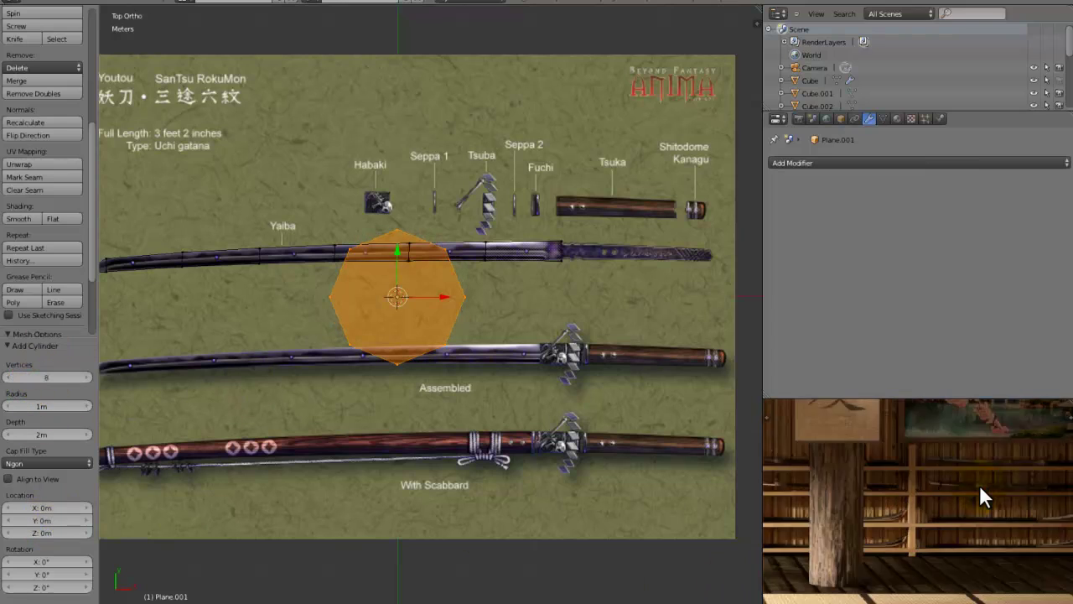
left_click(50, 464)
left_click(51, 449)
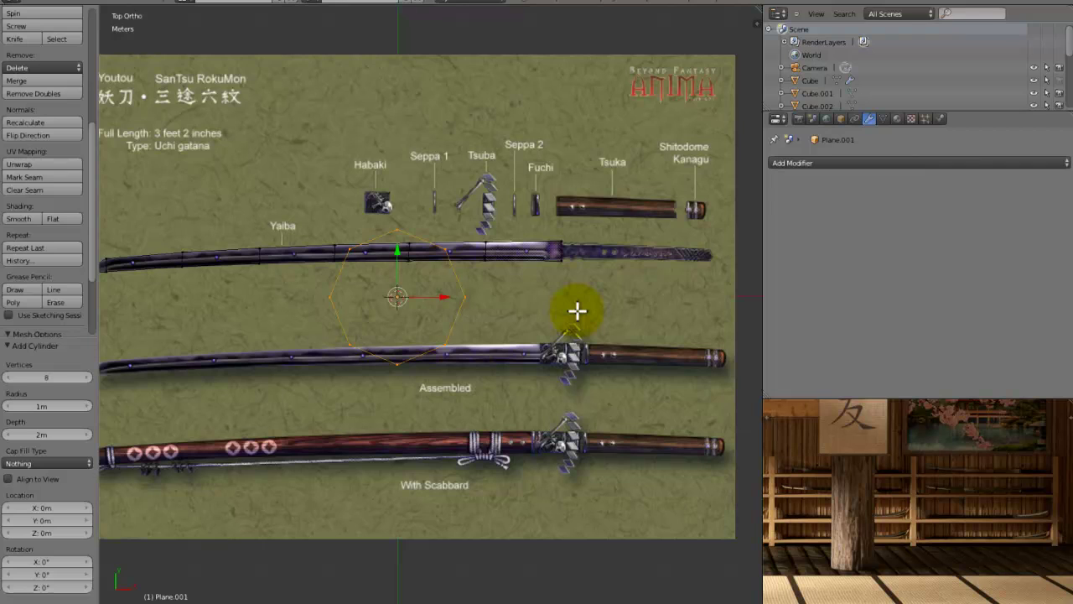
Move the cylinder beside the Yaiba's tang and rotate it 90° about the Y axis.
key("g")
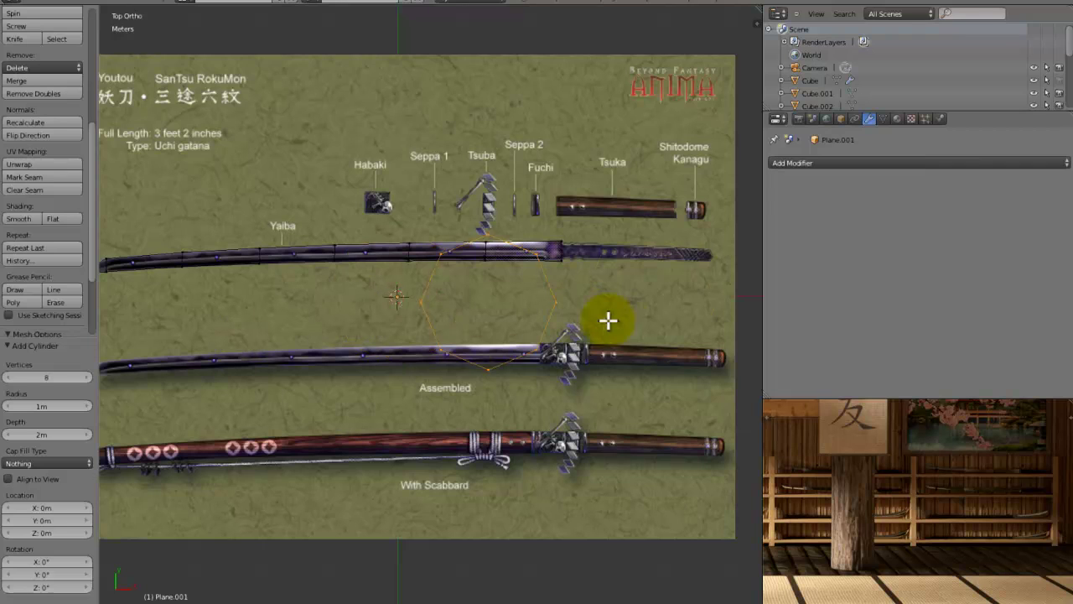
left_click(636, 280)
type("ry")
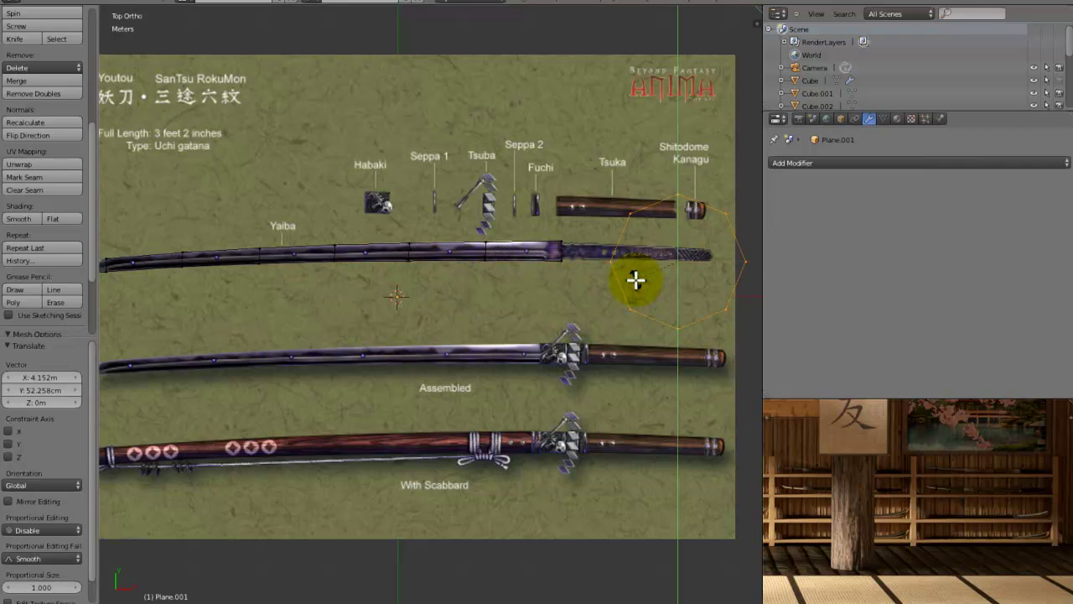
type("90")
key("Return")
Slim the cylinder towards the handle's thickness with Shrink/Fatten.
middle_click_drag(642, 297, 415, 362, "shift")
scroll(444, 369, "up", 1)
key("alt+s")
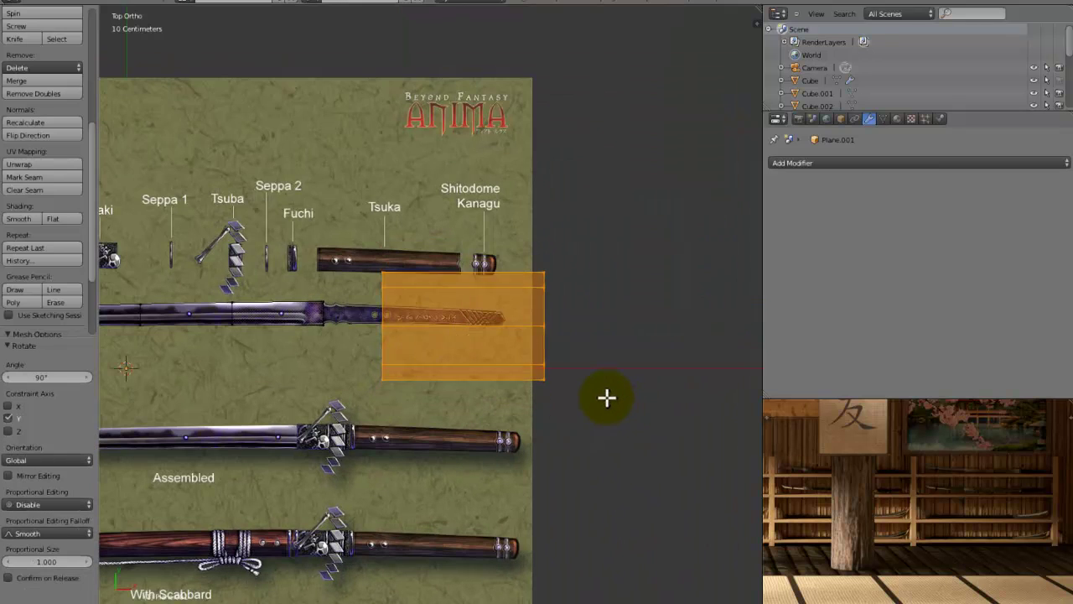
left_click(589, 391)
middle_click_drag(590, 391, 539, 328)
key("alt+s")
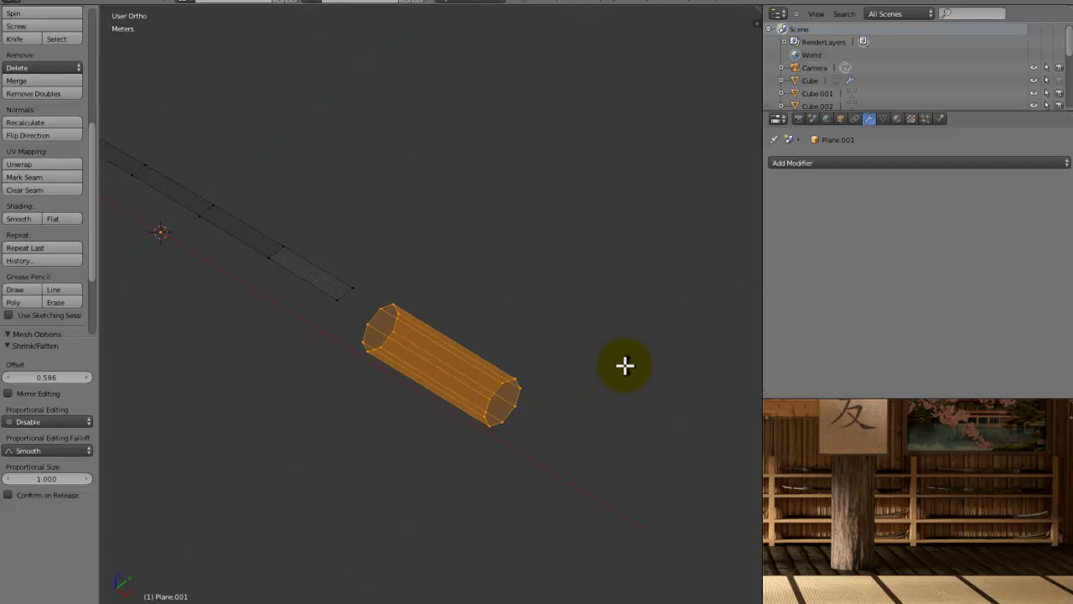
left_click(605, 357)
Place the cylinder over the assembled sword's handle in the top view and shrink it to match the handle's width.
key("KP_7")
middle_click_drag(501, 376, 523, 298, "shift")
key("g")
left_click(489, 442)
scroll(608, 460, "up", 4)
key("alt+s")
left_click(703, 480)
key("g")
left_click(706, 484)
key("alt+s")
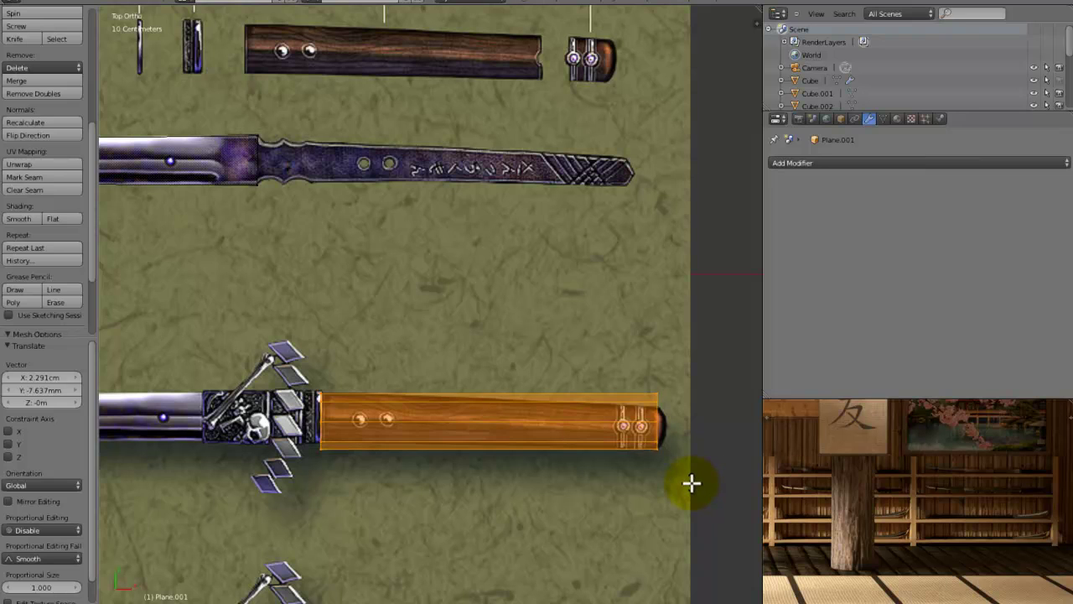
left_click(690, 482)
Move the fitted handle cylinder up onto the Yaiba's tang, flush with the base of the blade mesh.
scroll(609, 412, "down", 2)
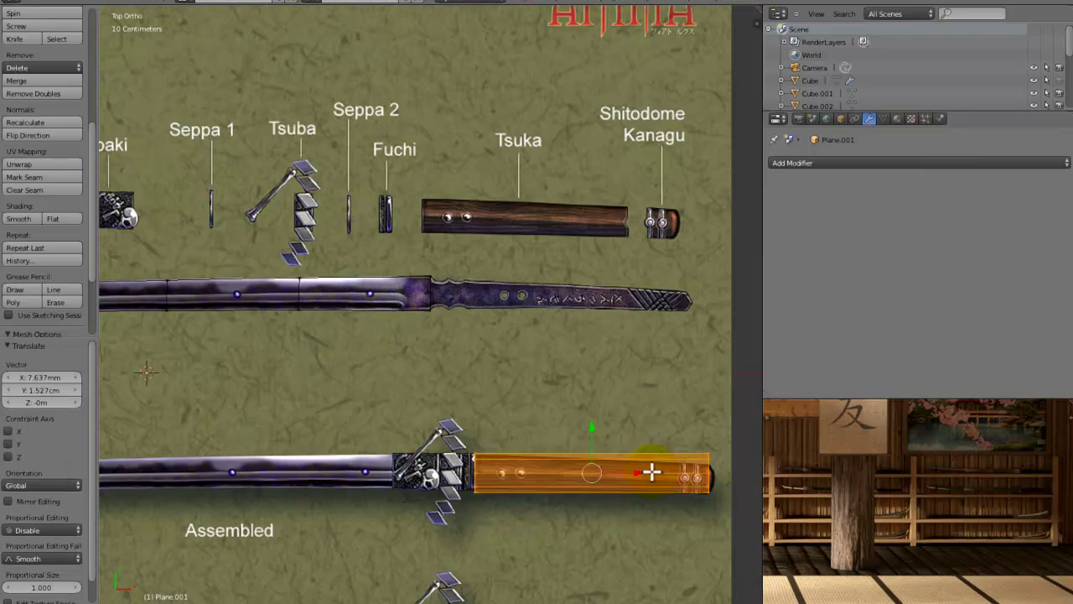
key("g")
left_click(580, 307)
key("g")
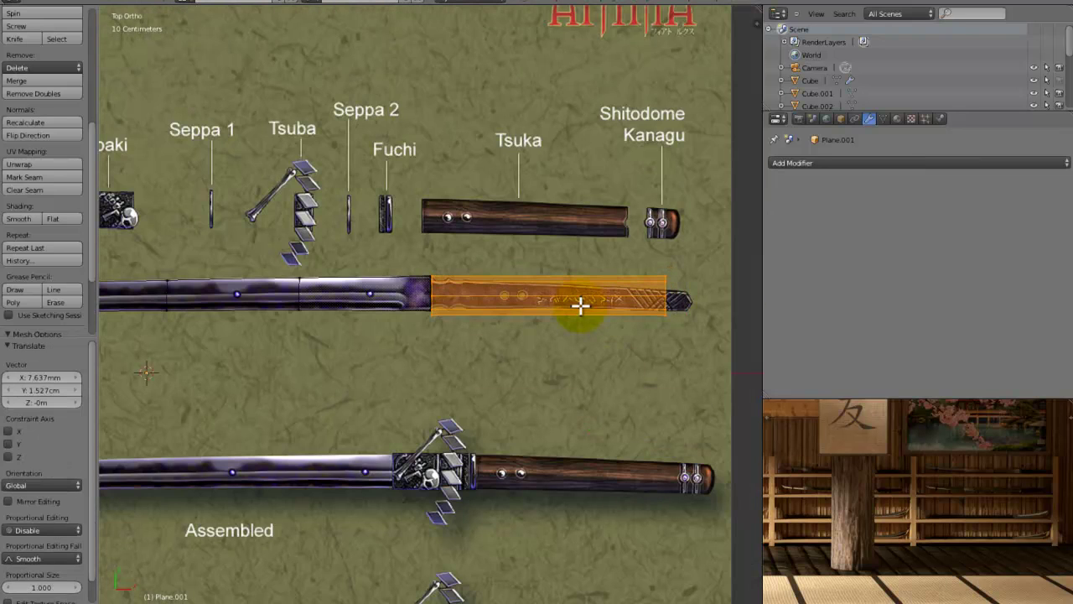
Select the edge loop at the handle's blade end and extrude it in place into a slightly smaller inner ring.
middle_click_drag(568, 306, 520, 379)
scroll(433, 412, "up", 4)
right_click(437, 453, "alt")
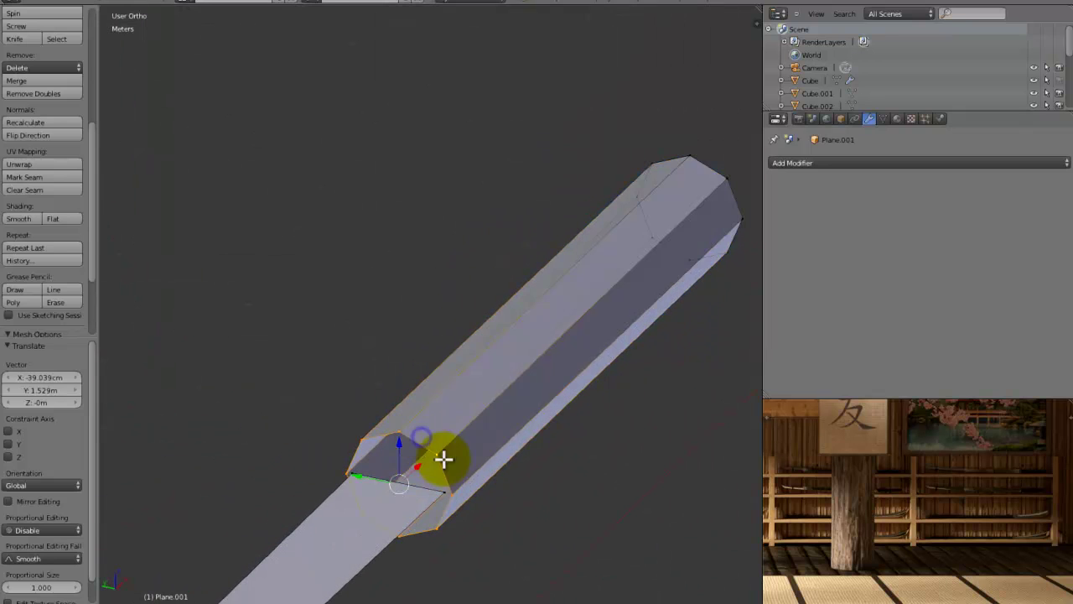
middle_click_drag(439, 455, 455, 371, "shift")
key("e")
right_click(709, 534)
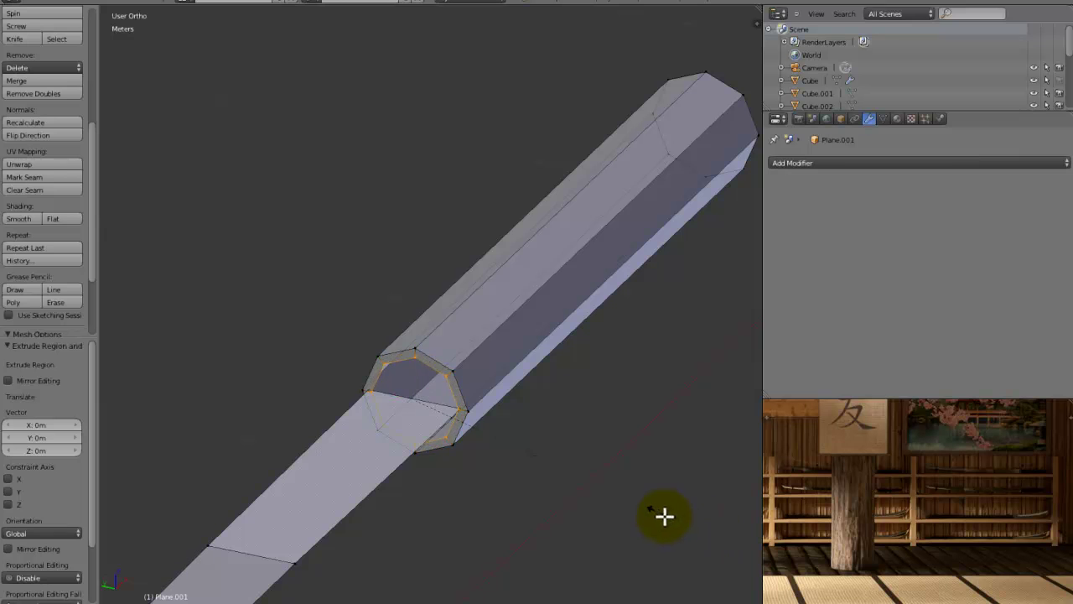
left_click(742, 530)
Extrude the inner ring along X towards the blade and scale it up by about 1.09 to form a collar.
key("shift+space")
scroll(691, 298, "up", 4)
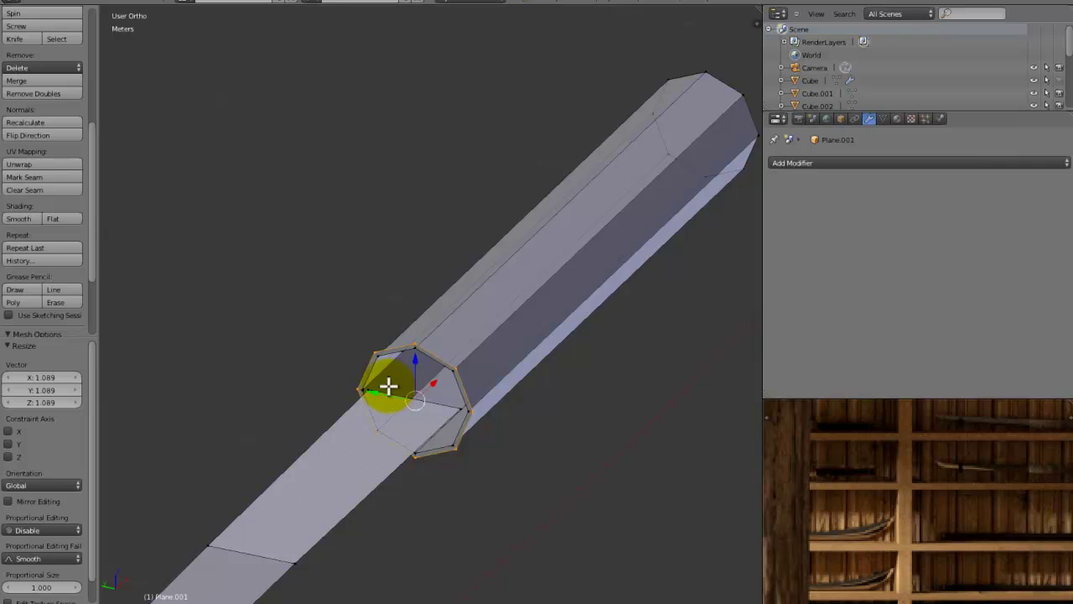
middle_click_drag(383, 383, 545, 427)
key("y")
key("x")
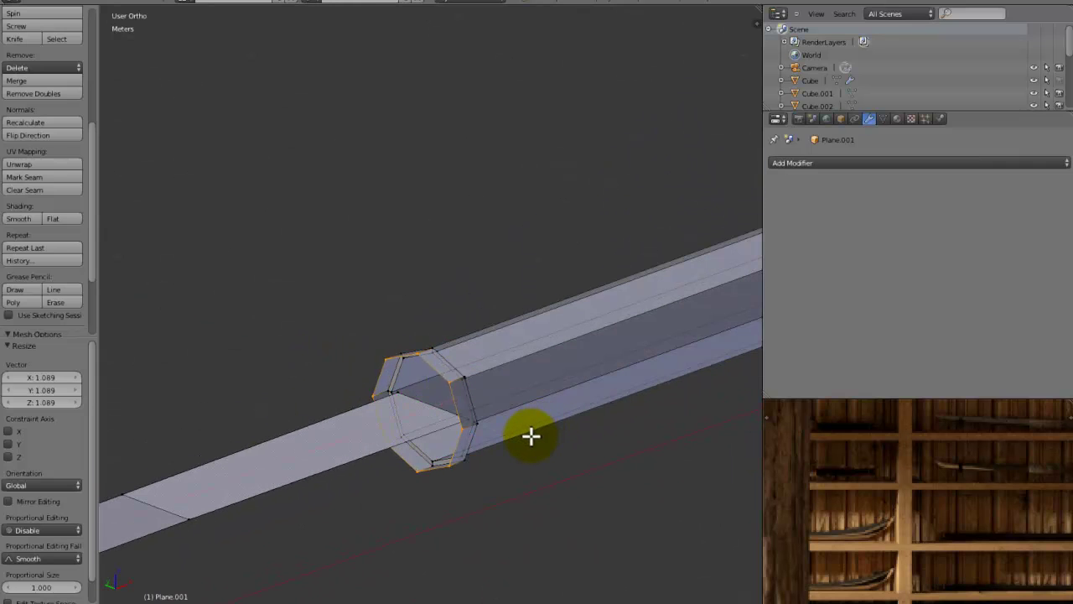
left_click(538, 431)
Extrude the collar's front edge loop in place and scale it inward to give the collar a rim.
middle_click_drag(537, 431, 612, 462)
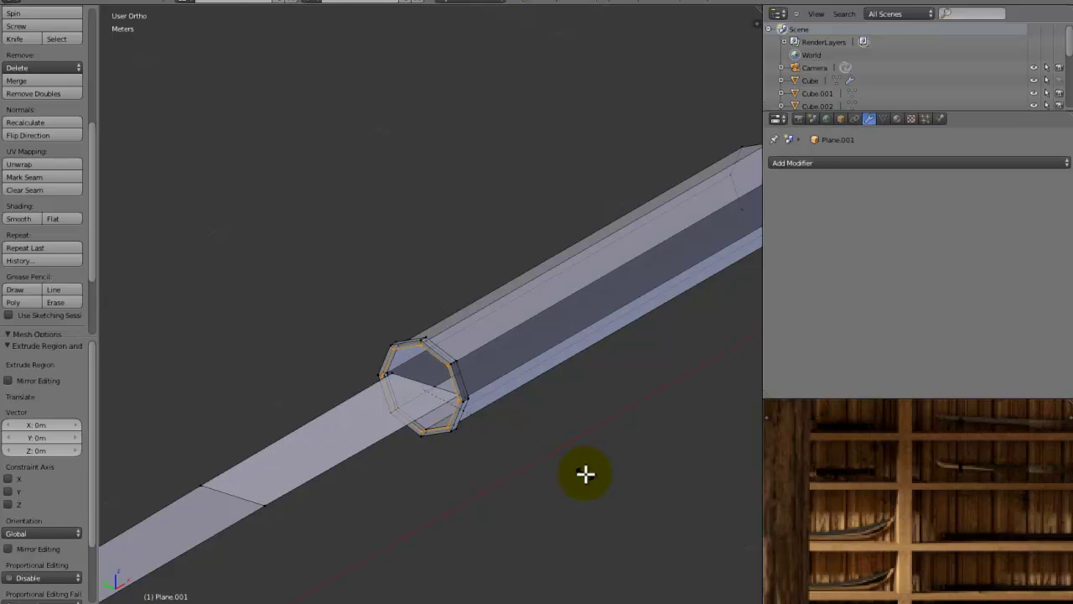
left_click(585, 475)
scroll(931, 525, "down", 4)
middle_click_drag(929, 523, 780, 485)
scroll(776, 482, "up", 5)
middle_click_drag(913, 471, 991, 532)
key("e")
key("s")
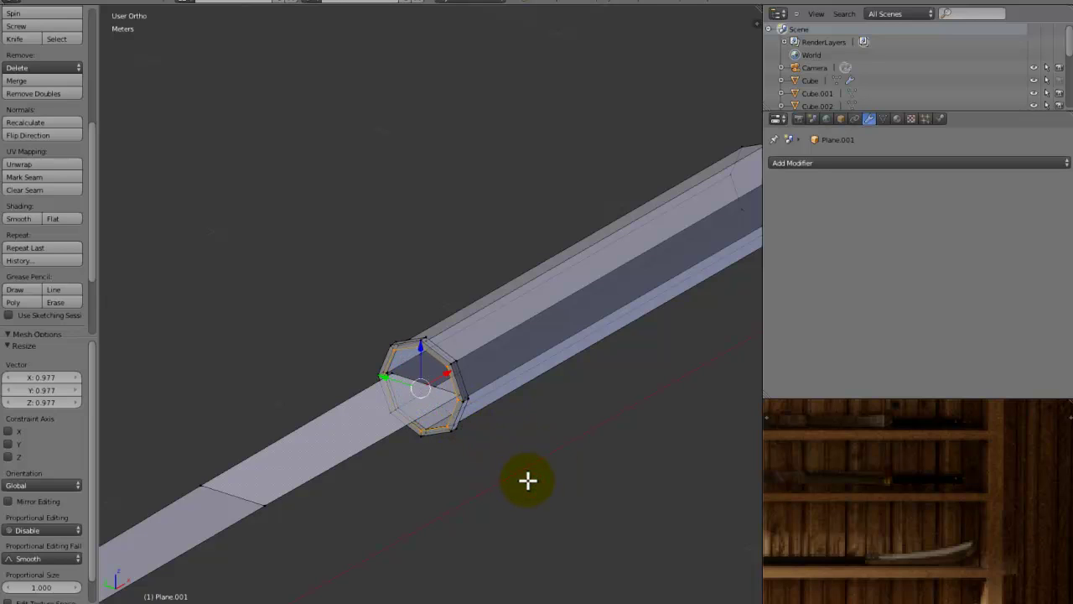
Extrude the innermost loop once more and merge it at its center to close the handle's front end.
key("e")
left_click(501, 468)
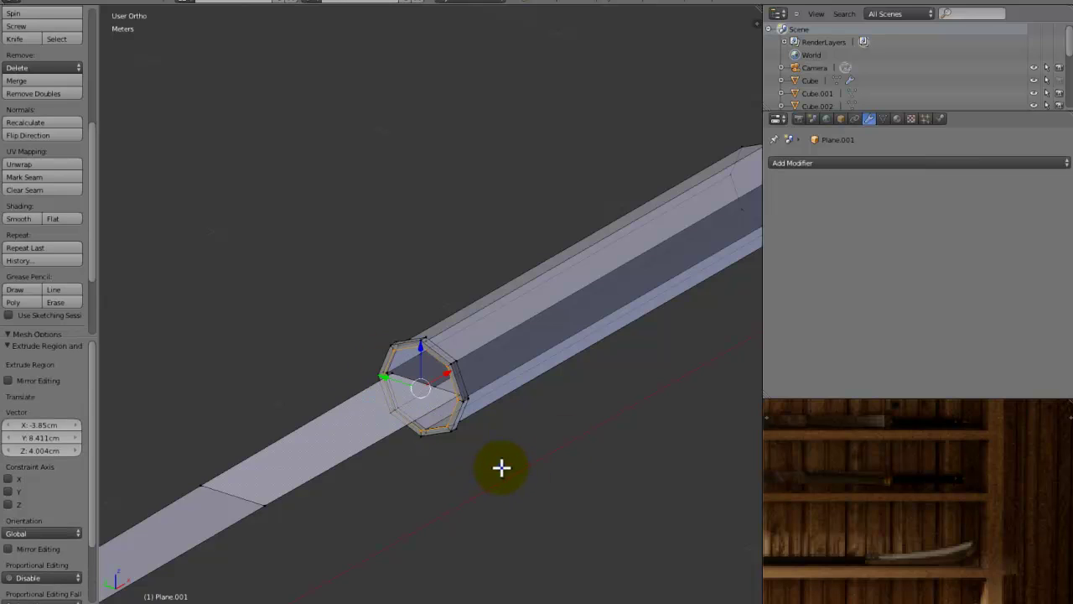
key("alt+m")
left_click(701, 408)
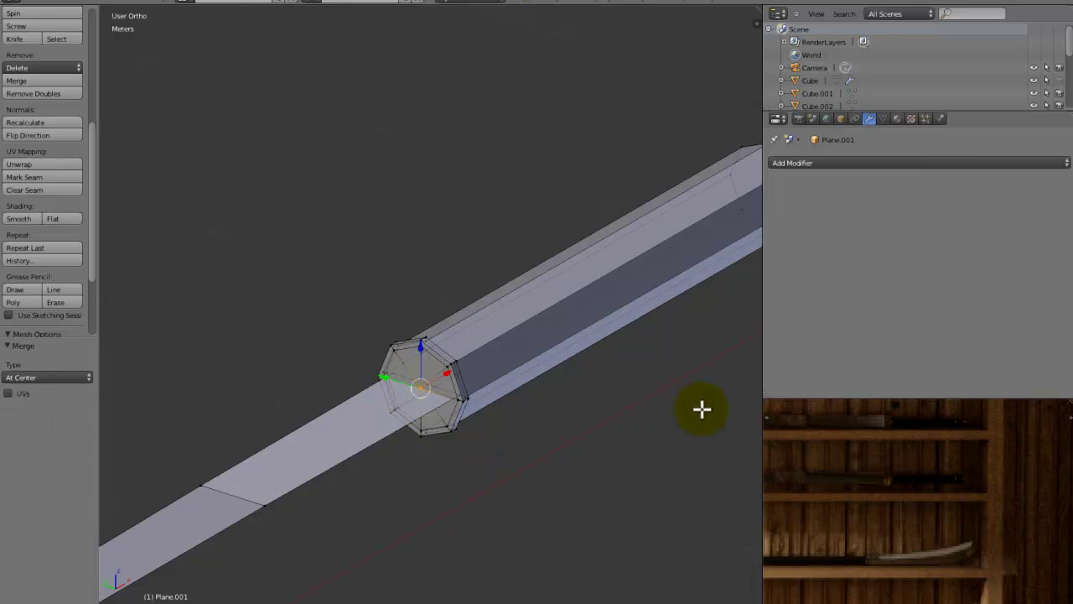
key("Tab")
scroll(426, 456, "down", 3)
key("Tab")
Select all of the blade's linked geometry and extrude it about 3 cm along Z to give it thickness.
middle_click_drag(376, 459, 532, 321, "shift")
scroll(539, 290, "down", 3)
scroll(462, 342, "down", 1)
right_click(431, 320)
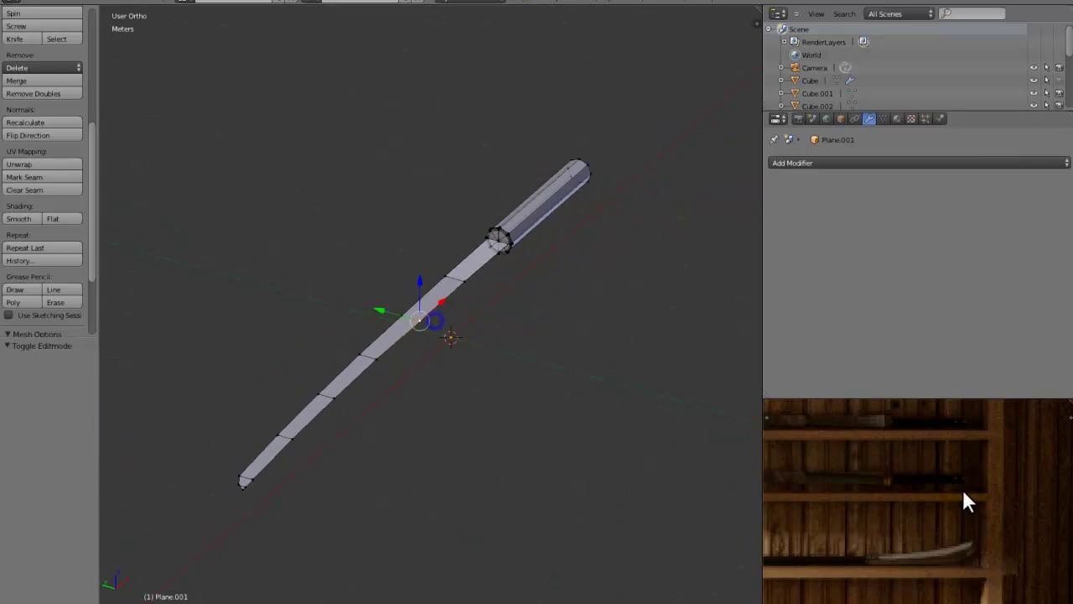
scroll(933, 501, "down", 1)
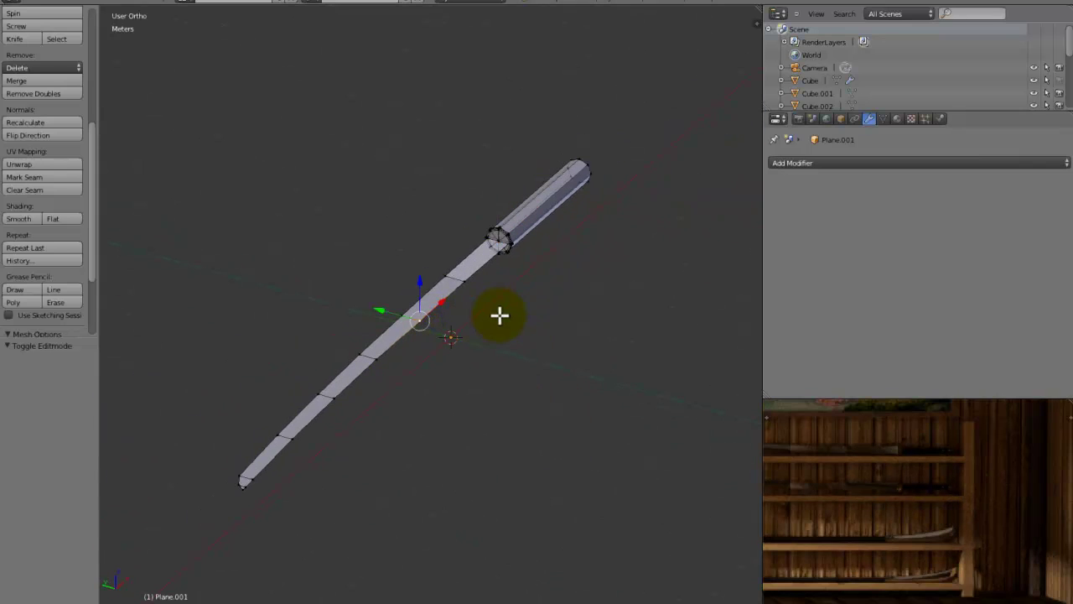
key("ctrl+l")
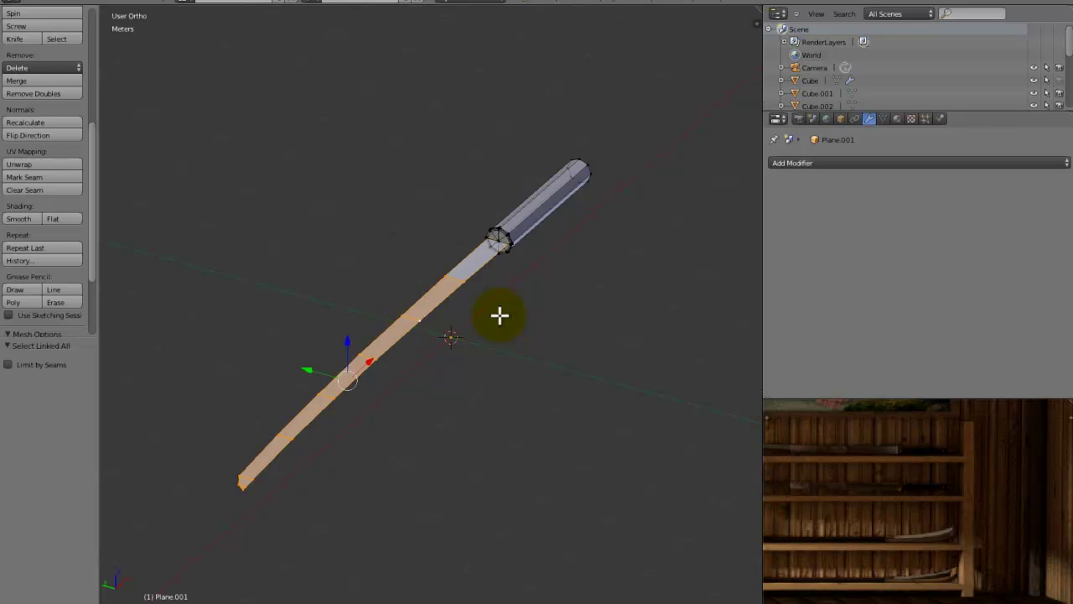
middle_click_drag(315, 385, 405, 370, "shift")
scroll(374, 366, "up", 3)
key("g")
key("z")
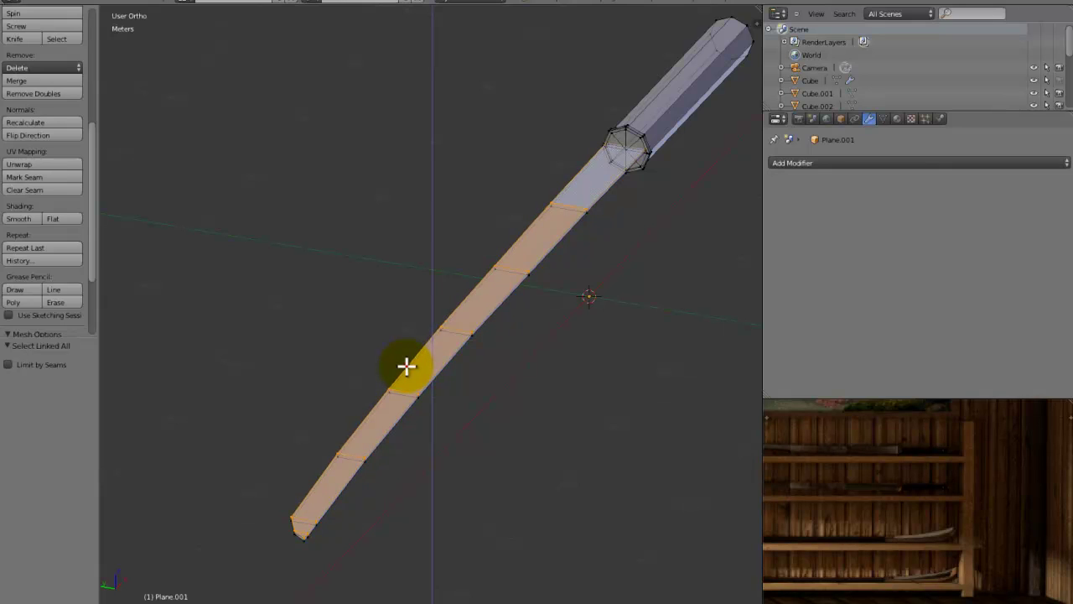
left_click(405, 365)
Select the blade's edge loop along its cutting side and flatten it along Z to sharpen the edge.
key("KP_7")
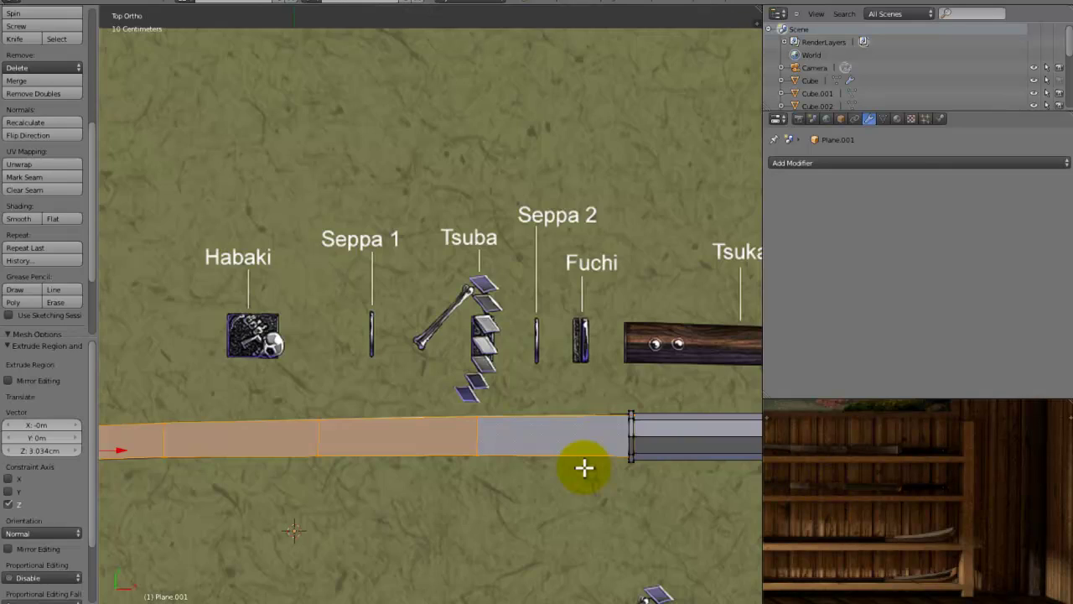
scroll(488, 427, "down", 3)
middle_click_drag(489, 427, 486, 450, "shift")
scroll(608, 210, "up", 5)
key("a")
key("b")
left_click_drag(413, 363, 420, 371)
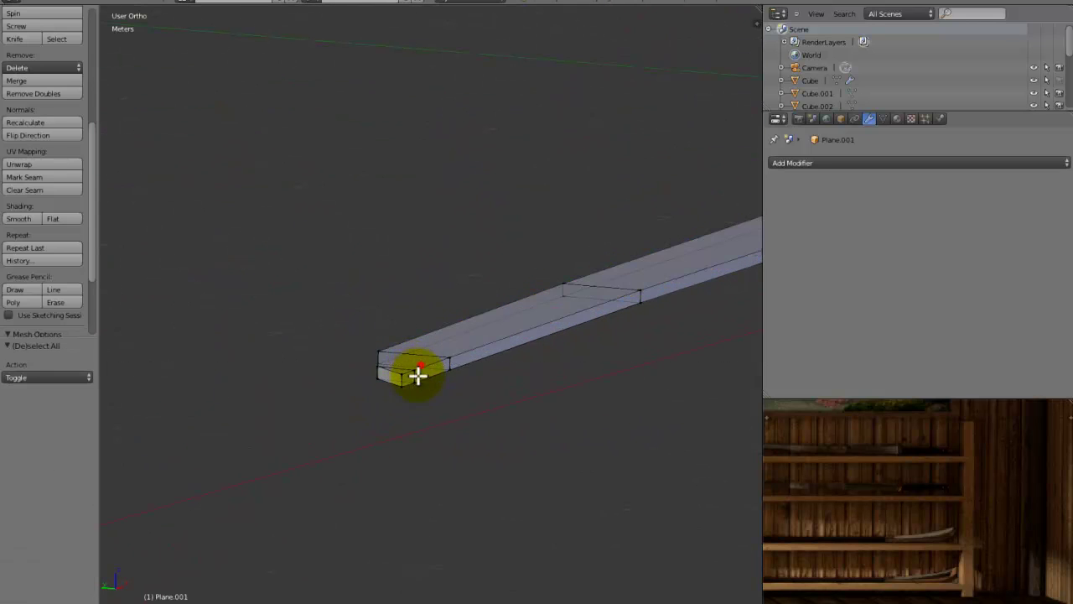
right_click(441, 373, "alt")
left_click(448, 374)
key("ctrl+z")
middle_click_drag(491, 361, 637, 335, "shift")
middle_click_drag(554, 279, 463, 290)
middle_click_drag(418, 370, 482, 230)
scroll(520, 284, "up", 2)
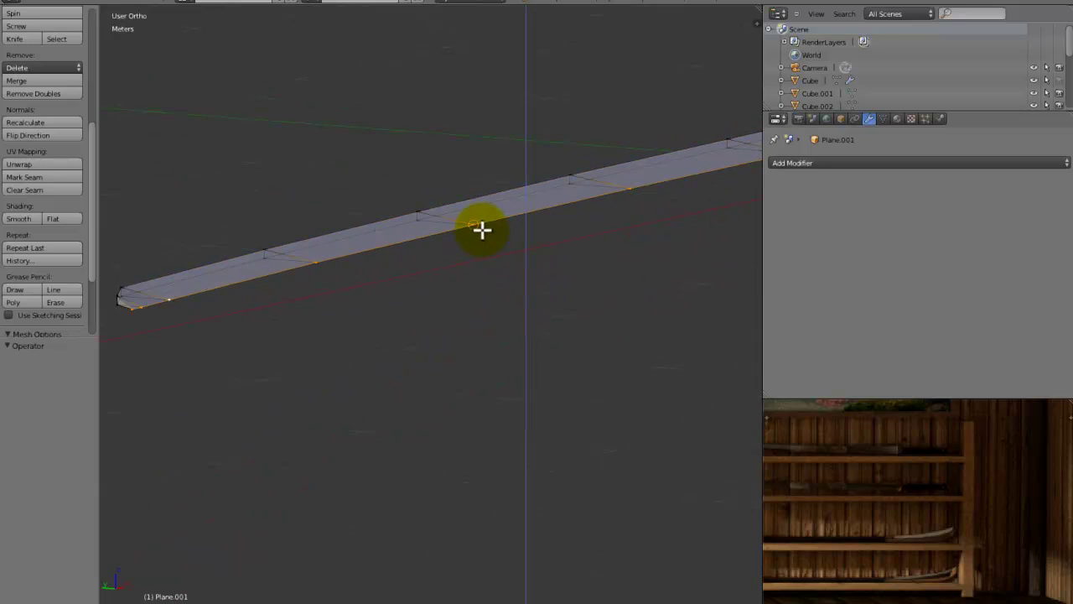
left_click(481, 228)
Select the whole mesh and remove its duplicate vertices.
key("a")
key("a")
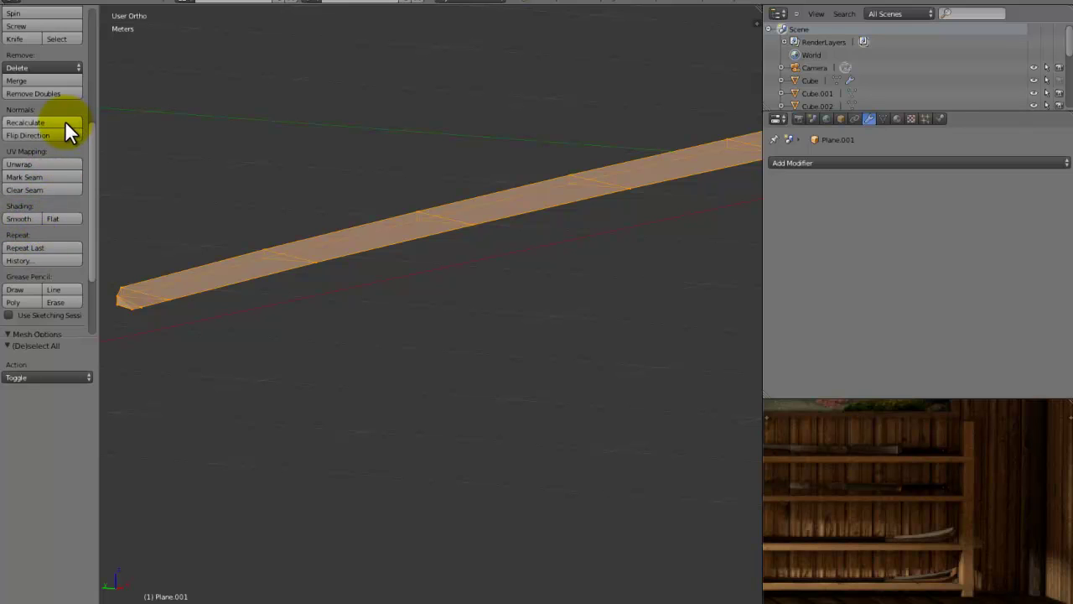
left_click(58, 91)
key("a")
key("t")
Move the upper vertices at the blade's tip down along Z to thin the tip.
middle_click_drag(206, 308, 515, 369)
right_click(511, 309)
key("g")
key("z")
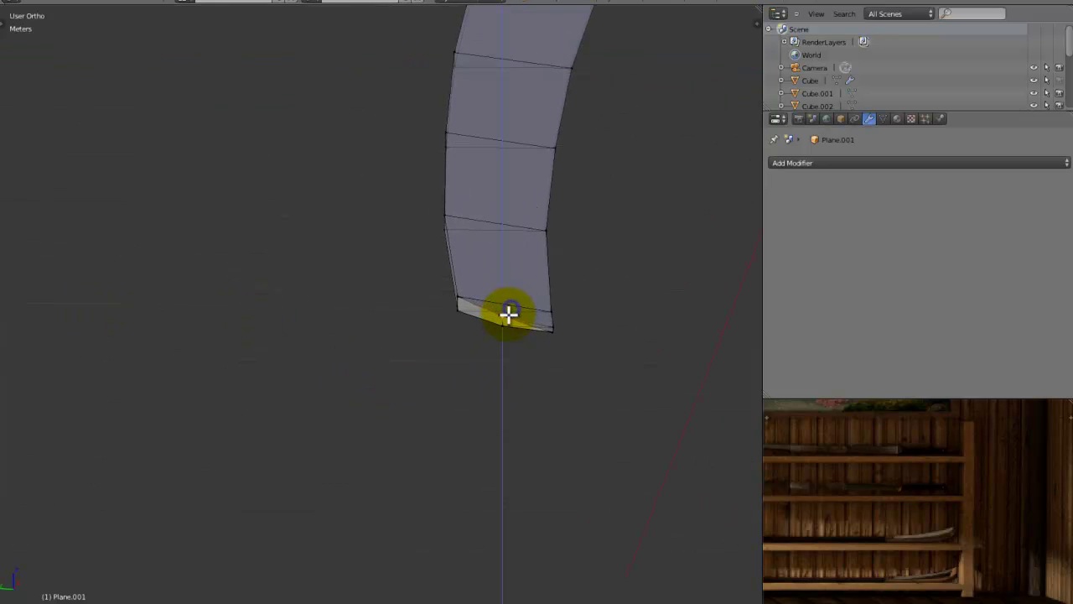
left_click(508, 317)
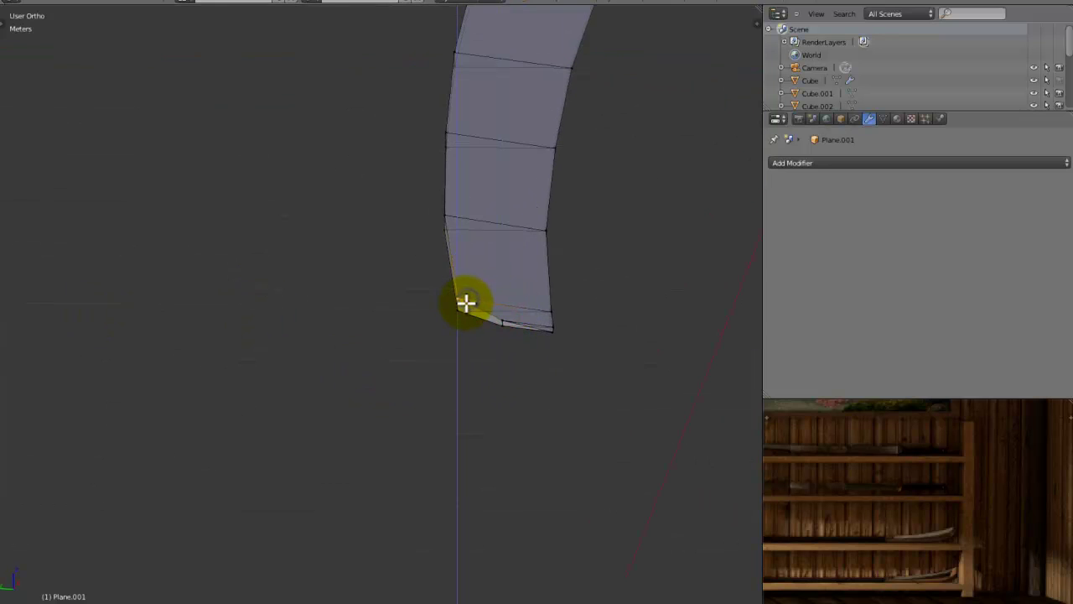
Select the upper edge loop along the blade's back and lower it along Z to make the back thinner.
middle_click_drag(469, 305, 646, 207)
right_click(702, 103, "alt")
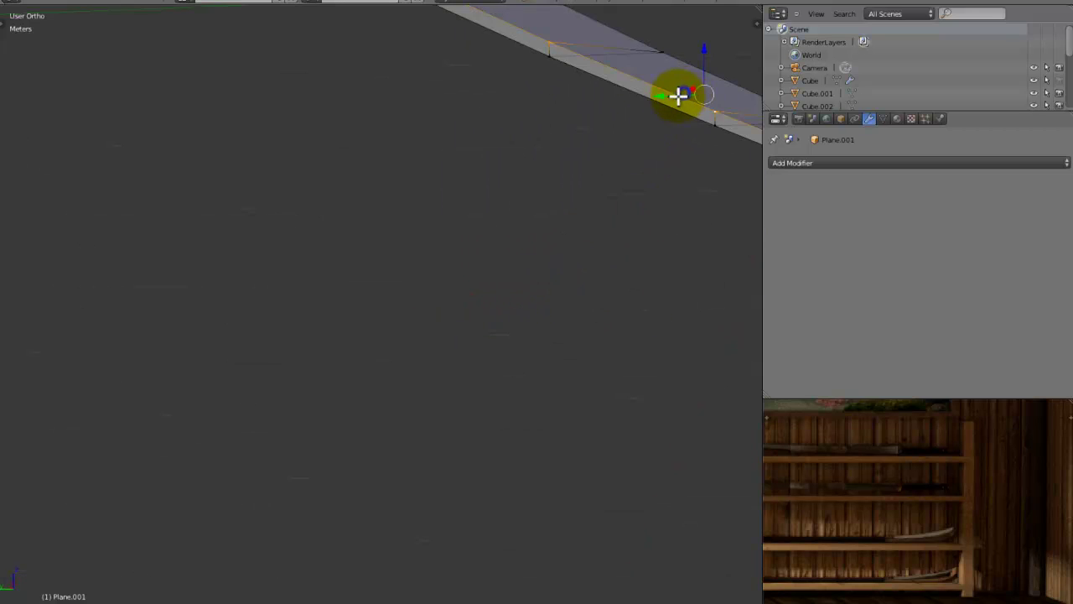
middle_click_drag(609, 117, 241, 179, "shift")
scroll(241, 178, "down", 2)
key("g")
key("z")
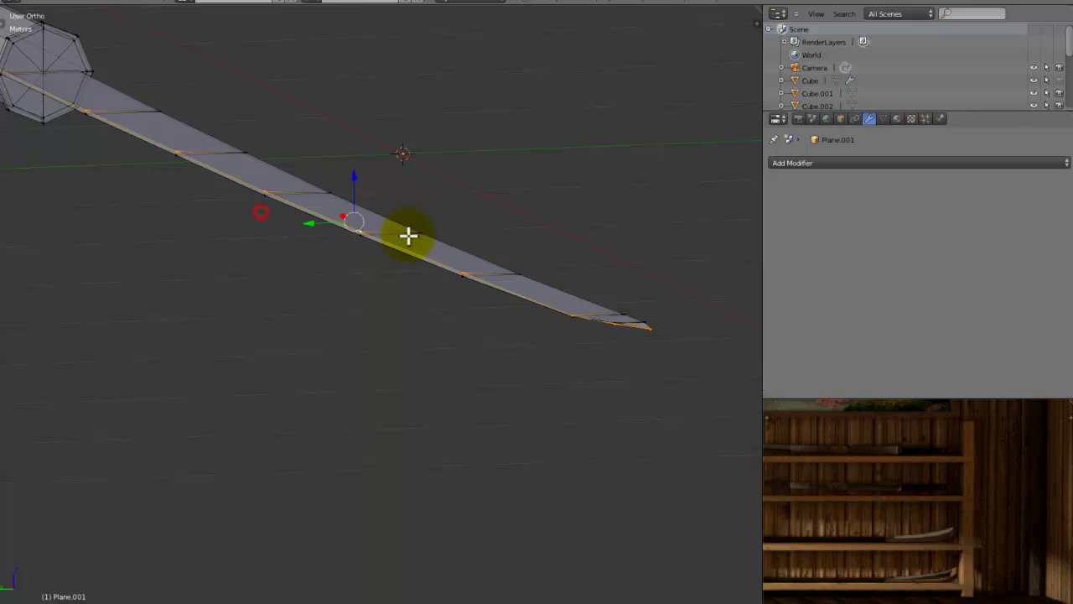
Adjust the remaining tip vertices along Z so the blade tapers to a thin point.
middle_click_drag(423, 236, 190, 230, "shift")
scroll(280, 388, "up", 8)
key("g")
key("z")
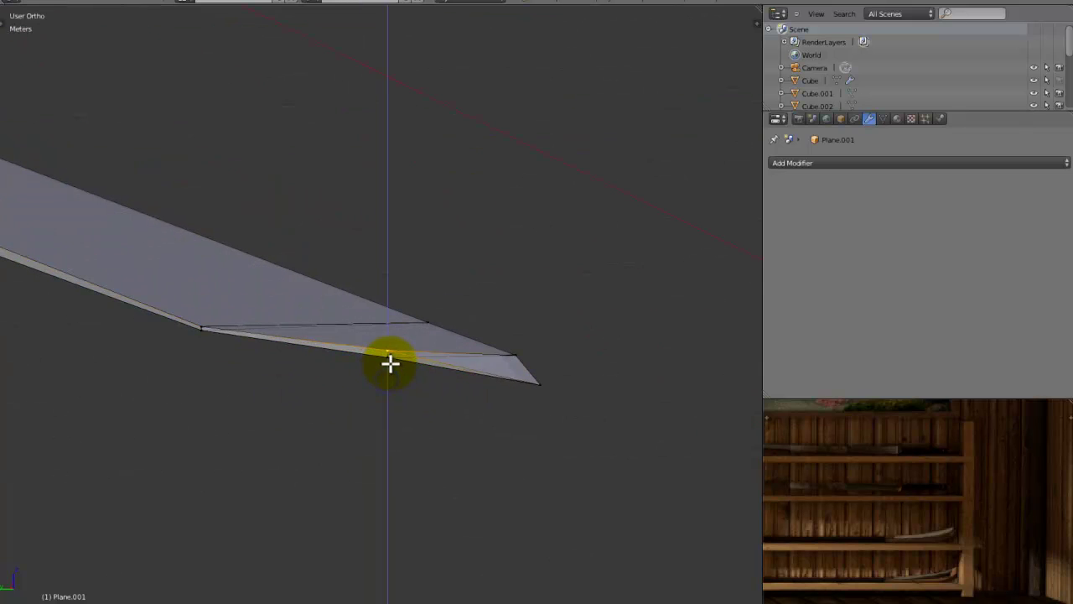
key("g")
key("z")
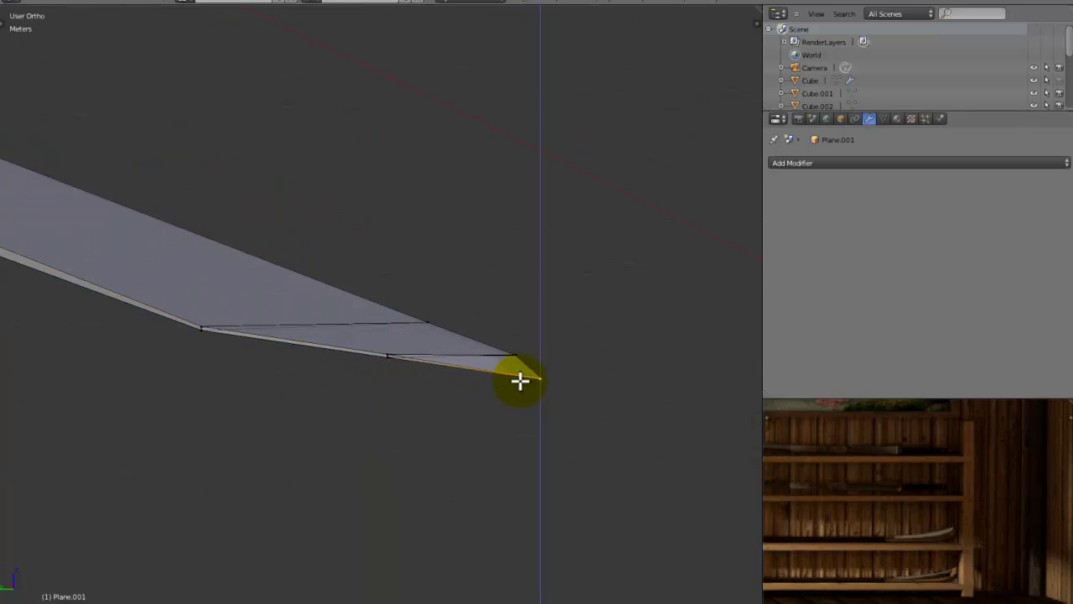
left_click(514, 381)
scroll(536, 390, "up", 4)
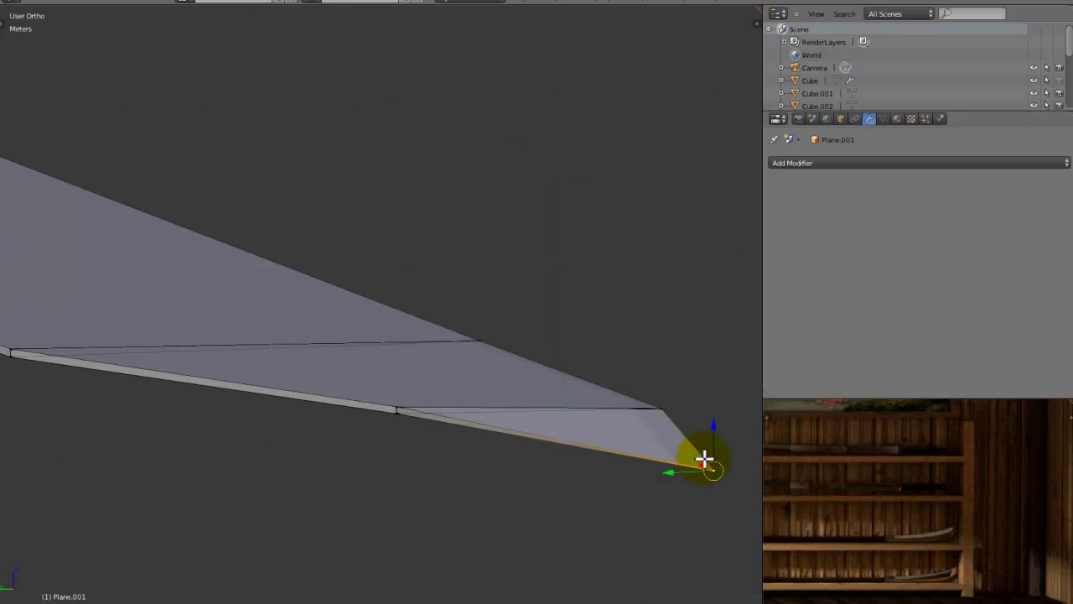
key("g")
key("z")
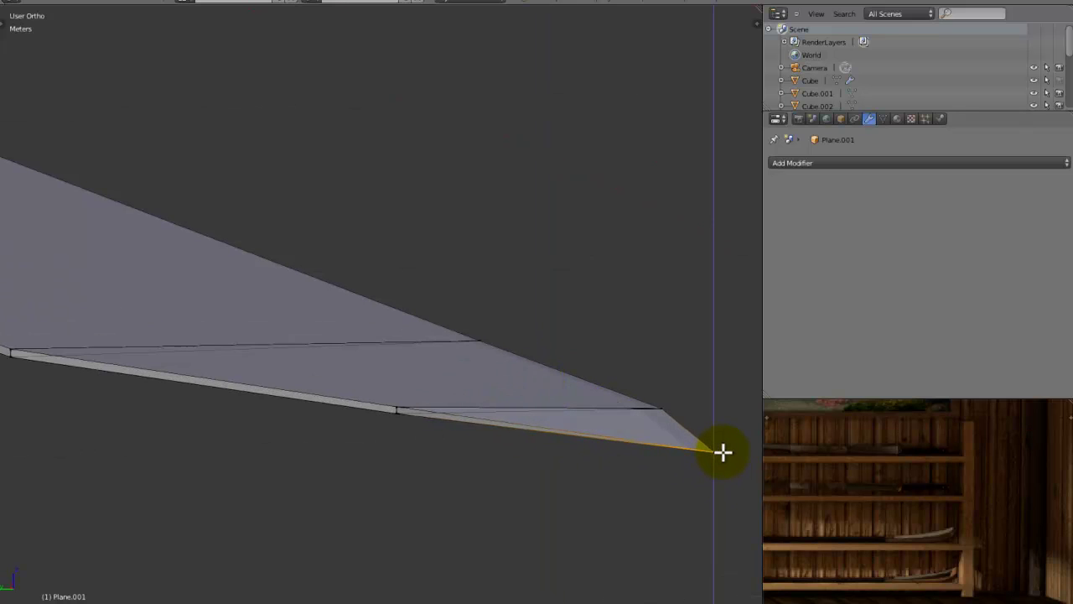
left_click(723, 454)
Leave Edit Mode and examine the blade and handle from several angles.
middle_click_drag(723, 454, 661, 439)
scroll(395, 387, "down", 4)
key("Tab")
middle_click_drag(381, 359, 515, 579, "shift")
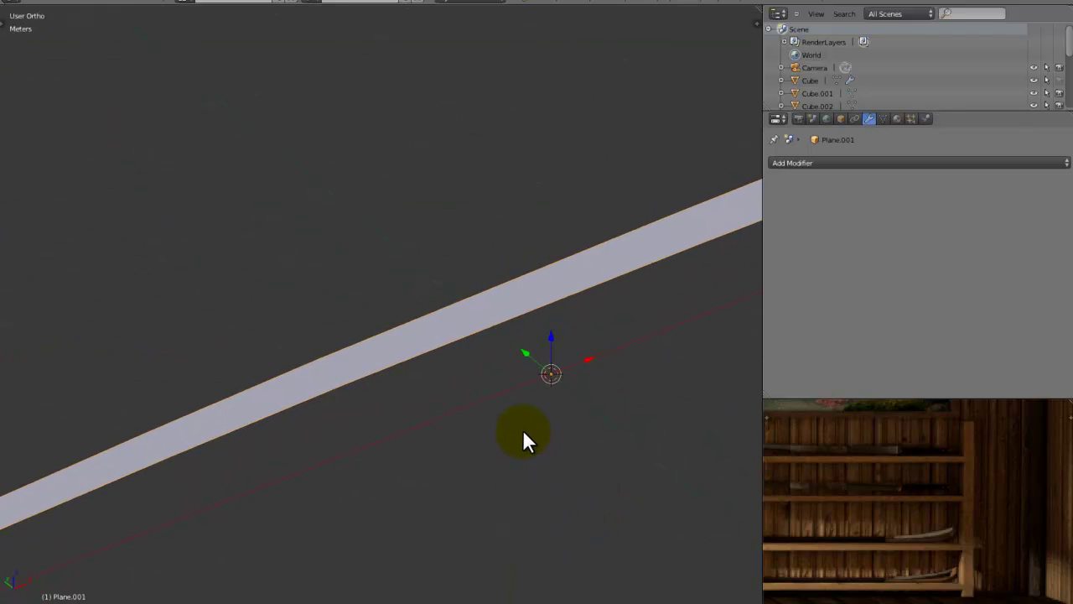
scroll(396, 264, "down", 5)
middle_click_drag(414, 310, 189, 447, "shift")
scroll(446, 380, "up", 1)
middle_click_drag(446, 380, 369, 372)
Return to Edit Mode and examine the handle's end on the shelf swords in the reference photo.
key("Tab")
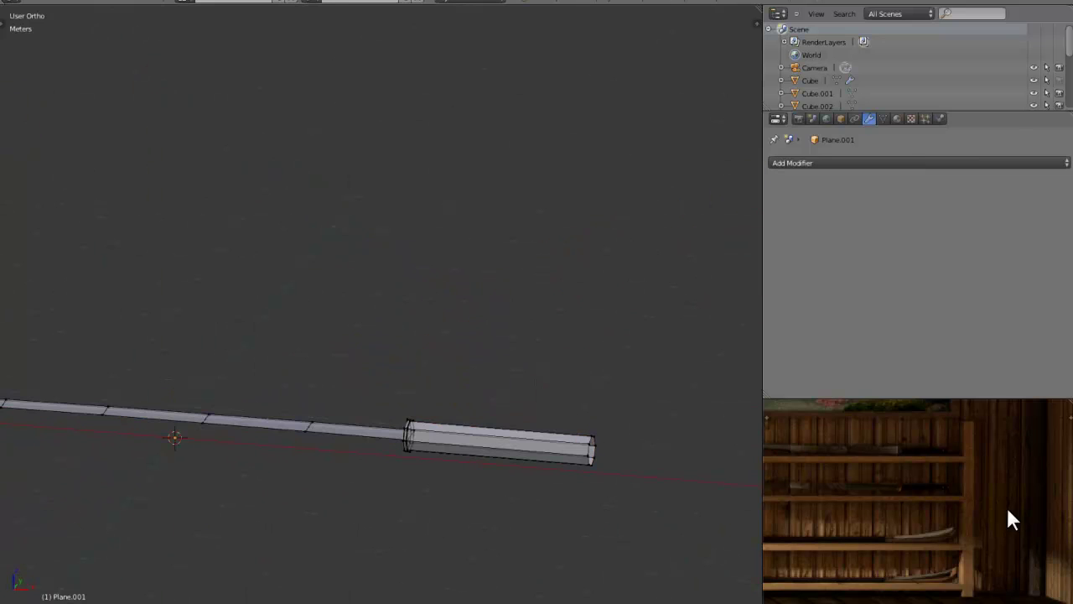
scroll(990, 512, "up", 2)
middle_click_drag(972, 513, 917, 512)
scroll(922, 503, "up", 3)
middle_click_drag(353, 450, 181, 340, "shift")
scroll(502, 371, "up", 4)
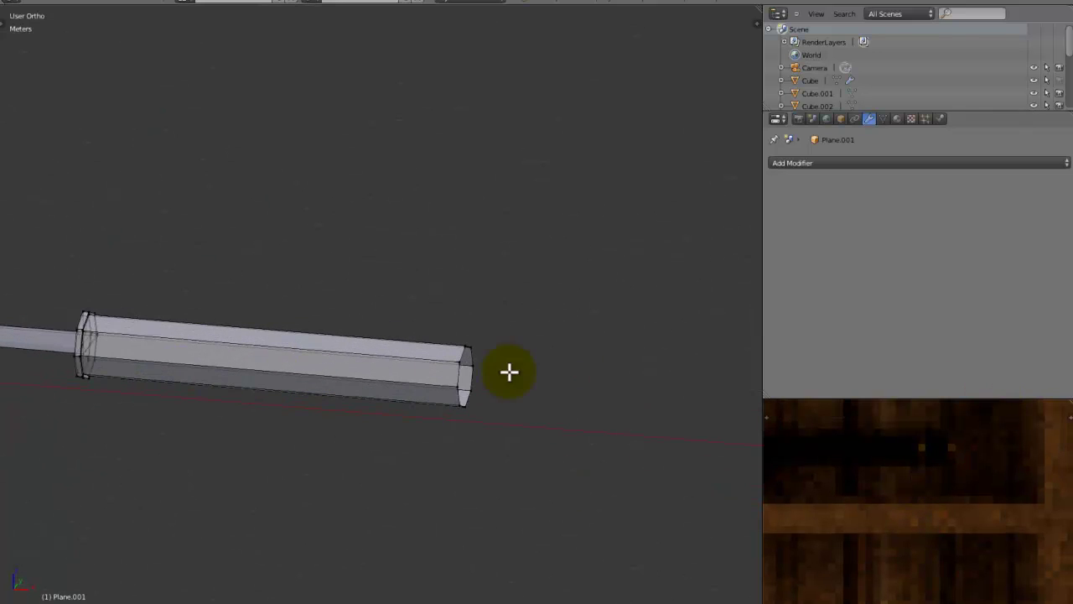
scroll(932, 473, "down", 3)
scroll(916, 506, "up", 3)
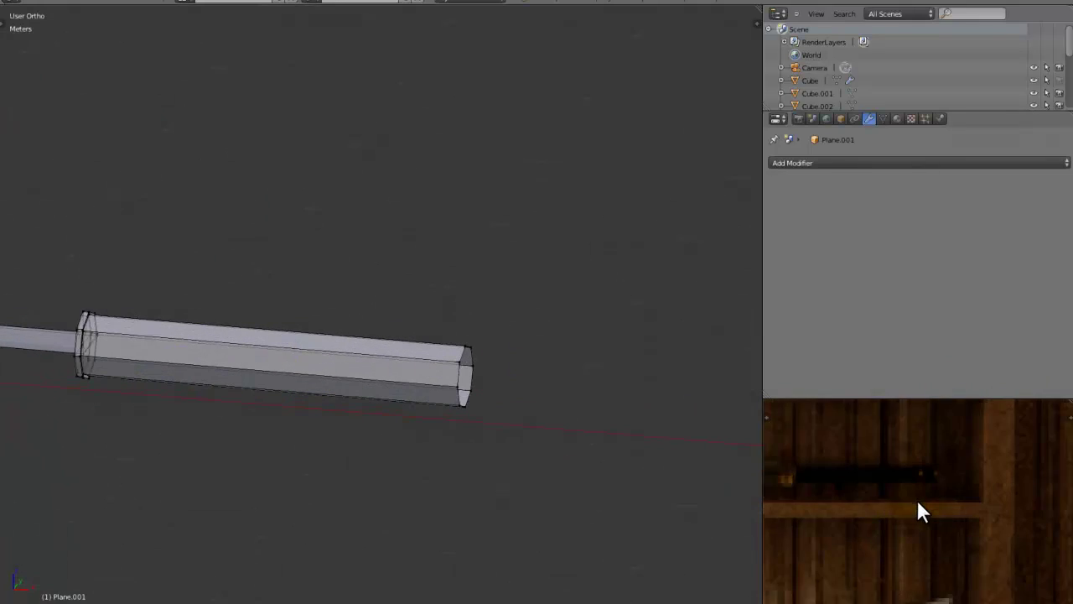
scroll(936, 471, "up", 2)
scroll(474, 396, "up", 1)
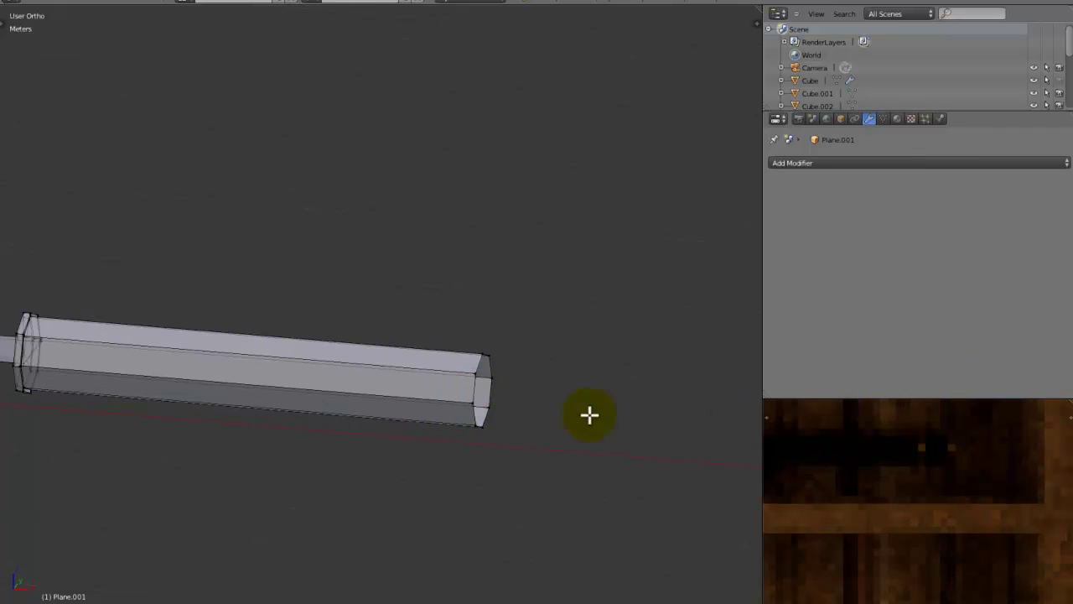
scroll(920, 449, "down", 3)
scroll(972, 476, "up", 3)
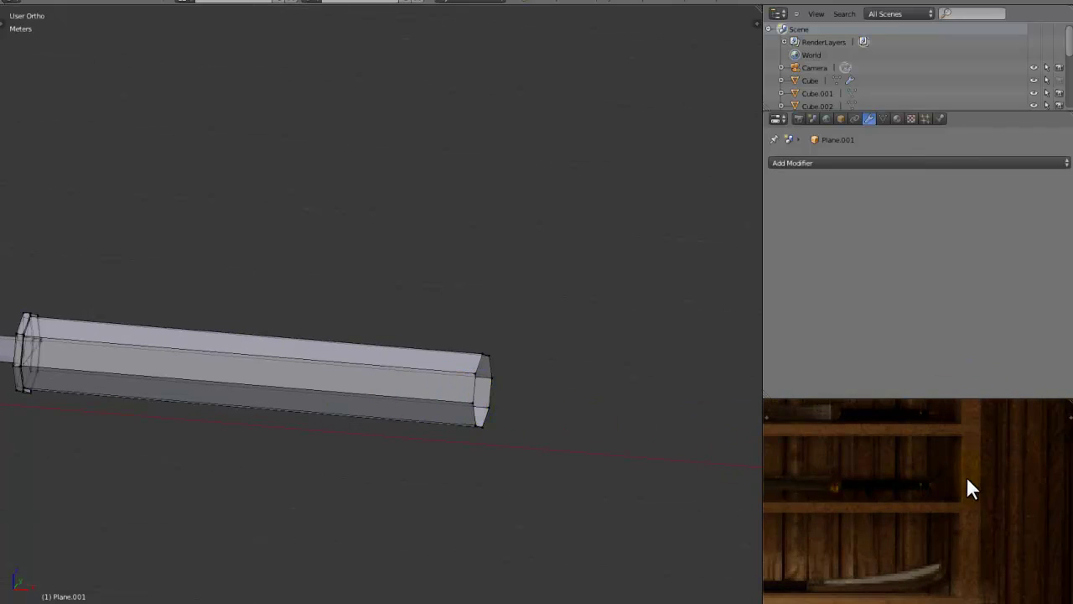
Select the handle's open end loop, extrude it in place and scale it slightly outward.
middle_click_drag(388, 402, 368, 397, "shift")
scroll(594, 403, "up", 3)
right_click(517, 406, "alt")
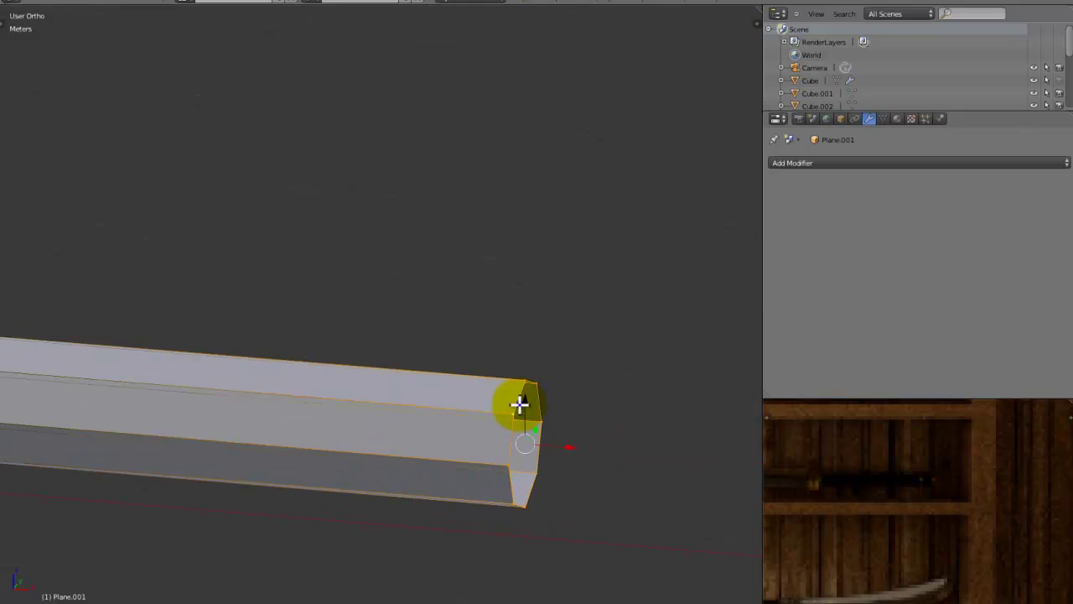
scroll(214, 374, "down", 3)
middle_click_drag(213, 374, 468, 394, "shift")
middle_click_drag(343, 350, 73, 269, "shift")
scroll(400, 342, "up", 3)
scroll(260, 258, "down", 4)
middle_click_drag(356, 344, 322, 348, "shift")
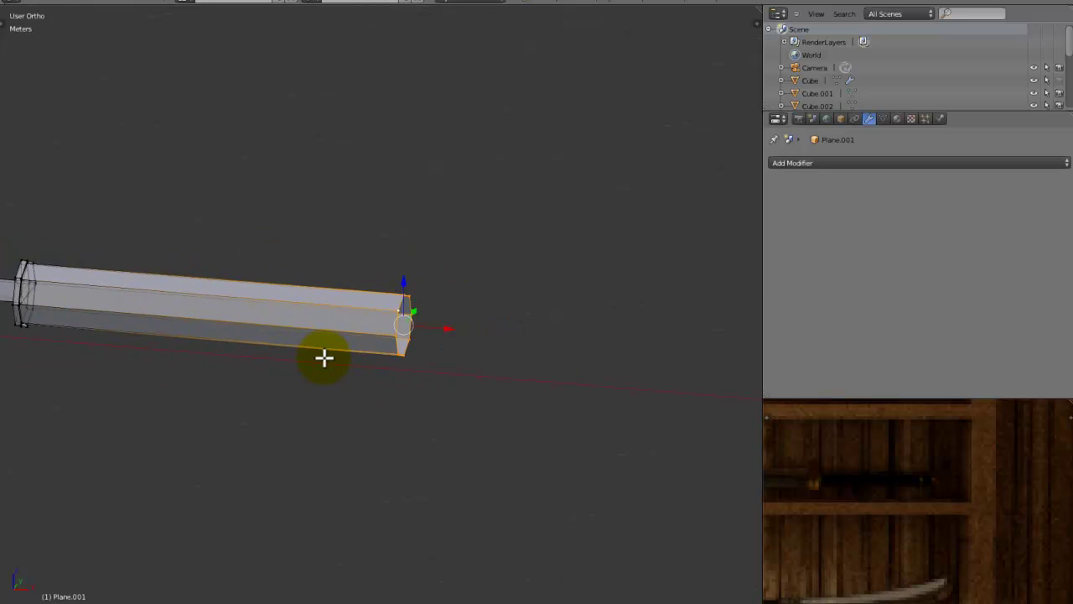
scroll(477, 358, "up", 5)
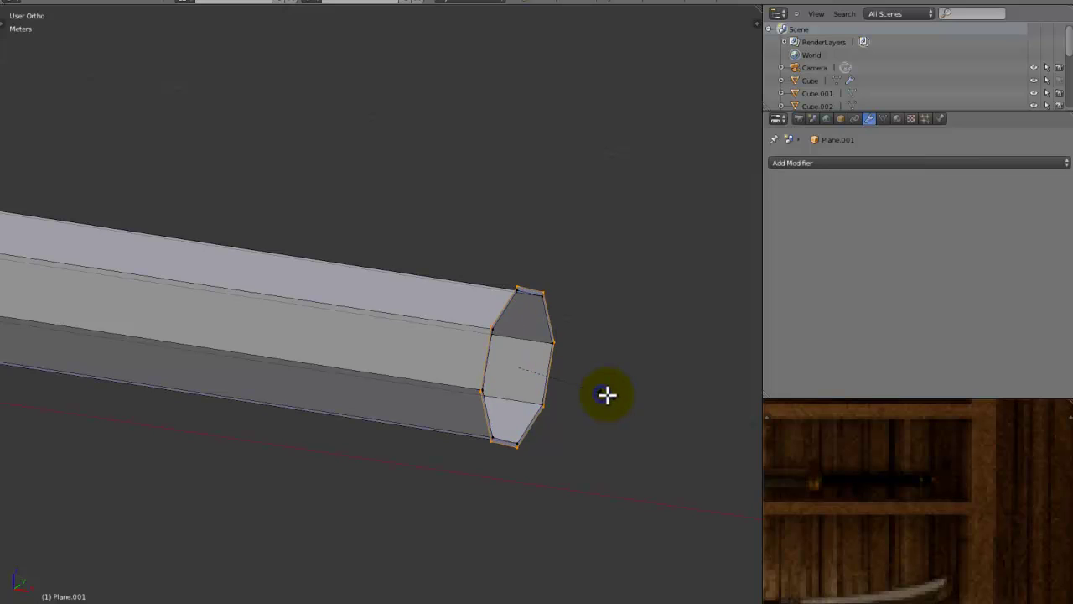
Extrude the enlarged end loop a short distance along X to form a raised ring.
middle_click_drag(560, 396, 575, 395)
key("e")
key("y")
key("x")
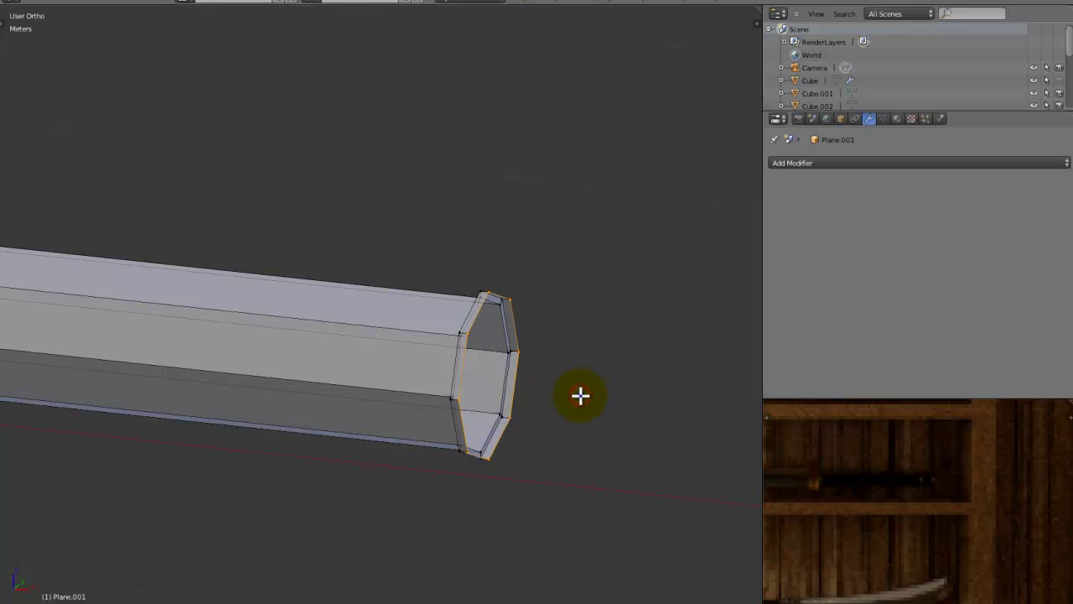
mouse_move(578, 400)
middle_mouse_down()
mouse_move(549, 390)
mouse_move(584, 406)
middle_mouse_up()
Extrude a narrower section along X beyond the ring and add a second short raised ring at the handle's end.
key("e")
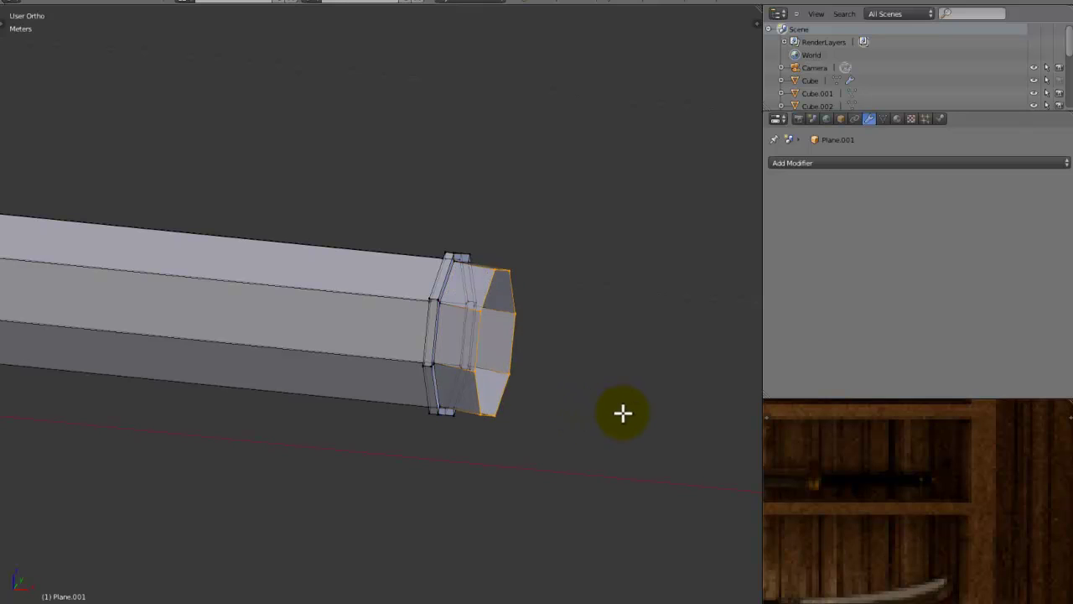
key("x")
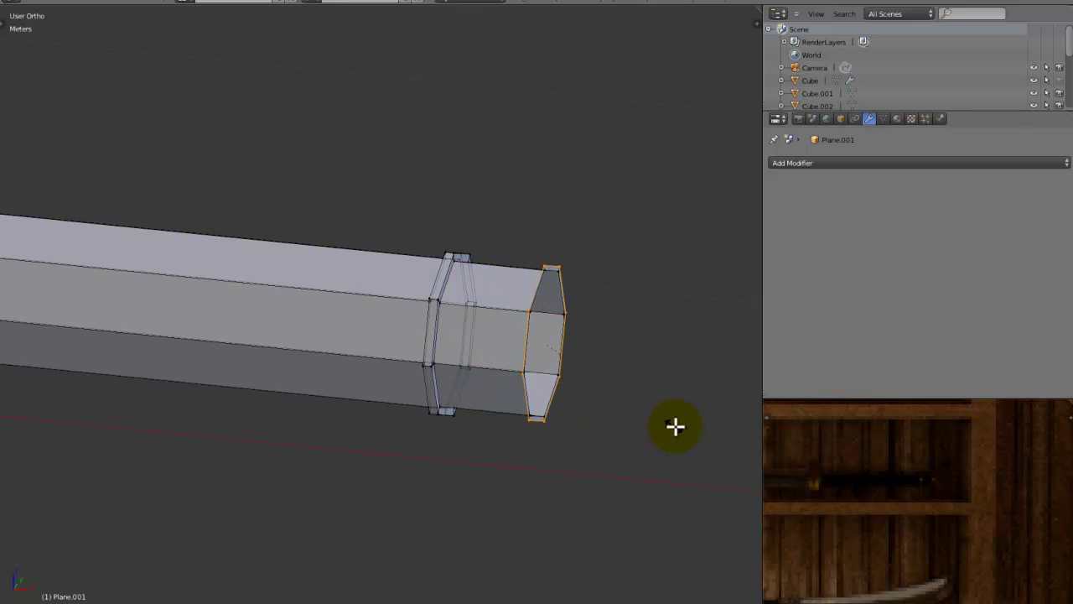
key("e")
key("x")
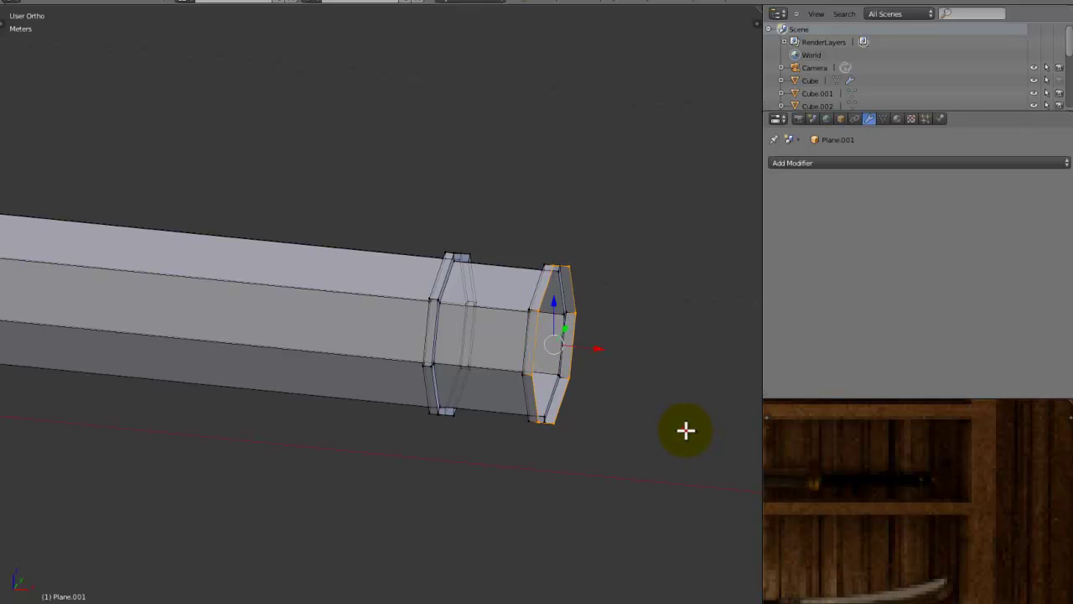
Scale the end loop inward into a rim and merge the innermost vertices at center to close the handle.
middle_click_drag(670, 423, 263, 313)
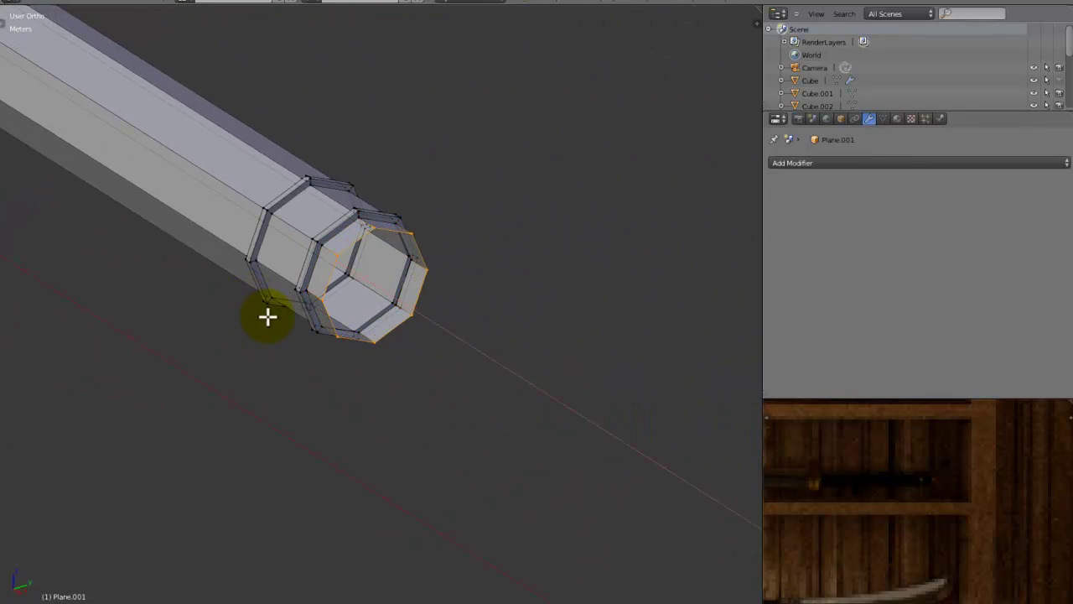
right_click(262, 316)
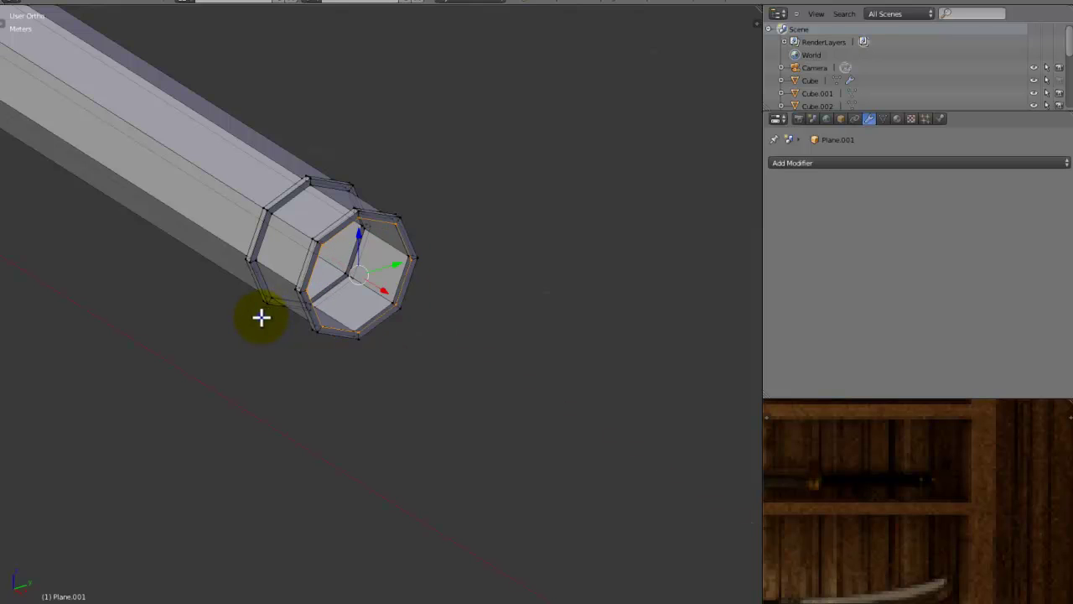
key("i")
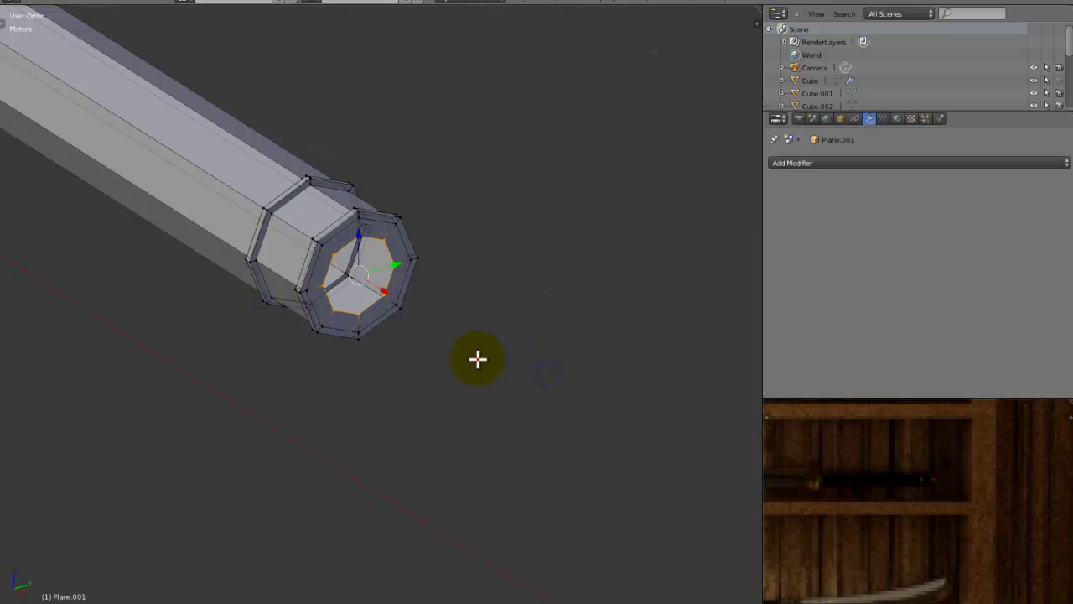
key("alt+m")
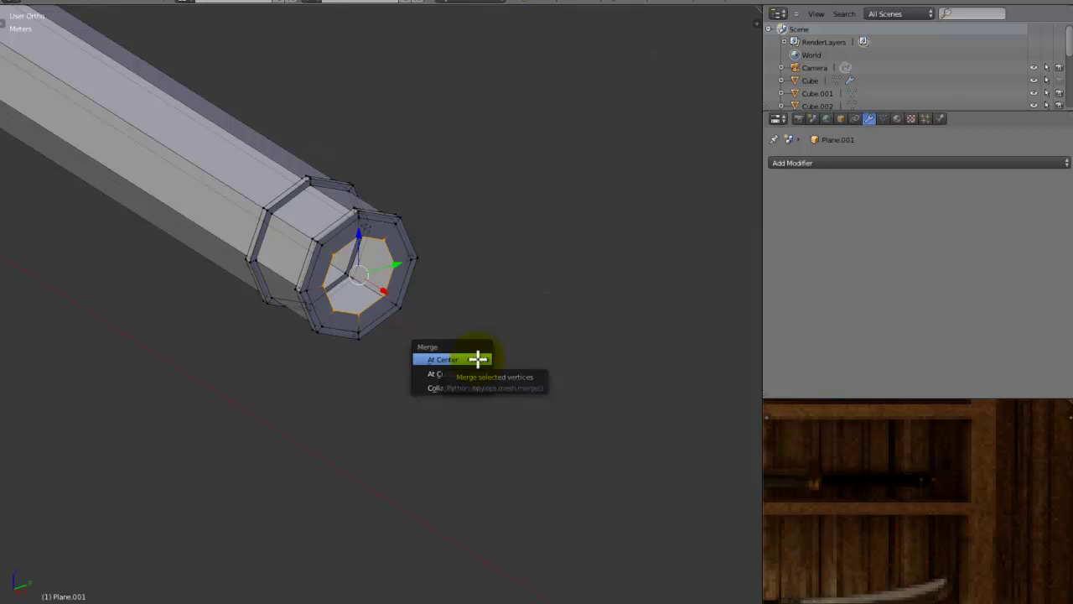
left_click(477, 359)
scroll(445, 273, "down", 4)
middle_click_drag(445, 273, 347, 323)
key("Tab")
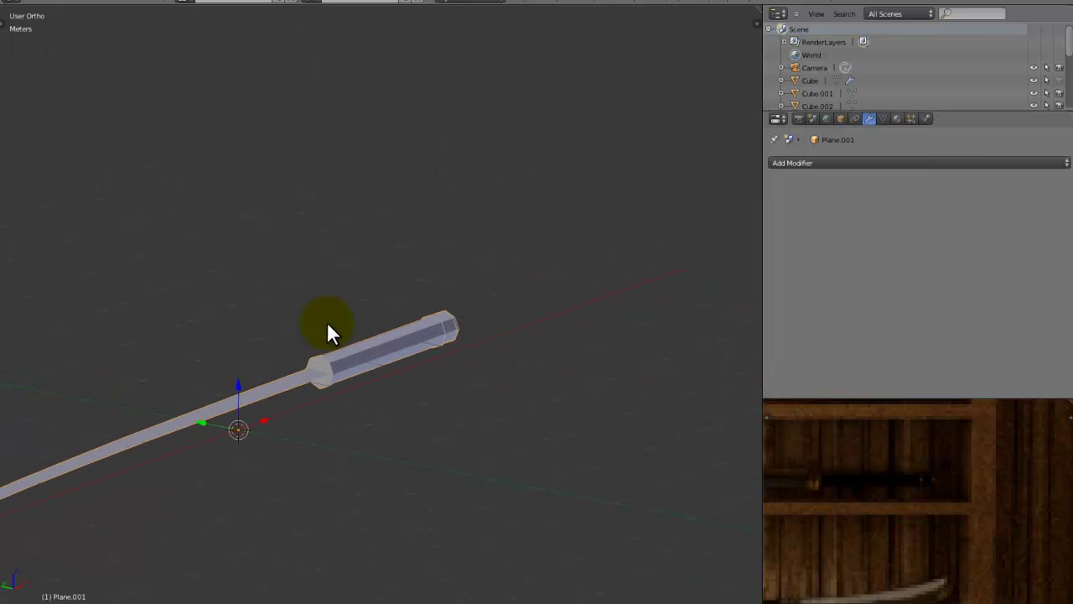
Apply smooth shading to the sword.
key("t")
scroll(37, 59, "up", 3)
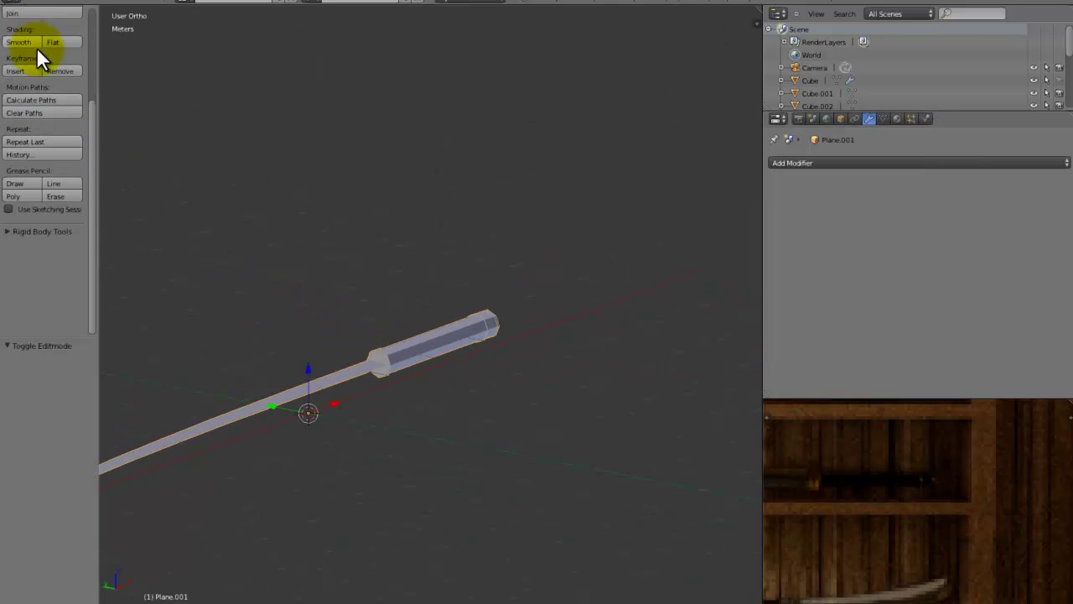
left_click(35, 43)
key("t")
mouse_move(594, 266)
middle_mouse_down()
mouse_move(521, 219)
mouse_move(540, 249)
middle_mouse_up()
Add an Edge Split modifier to the sword and set its split angle to about 46°.
left_click(812, 164)
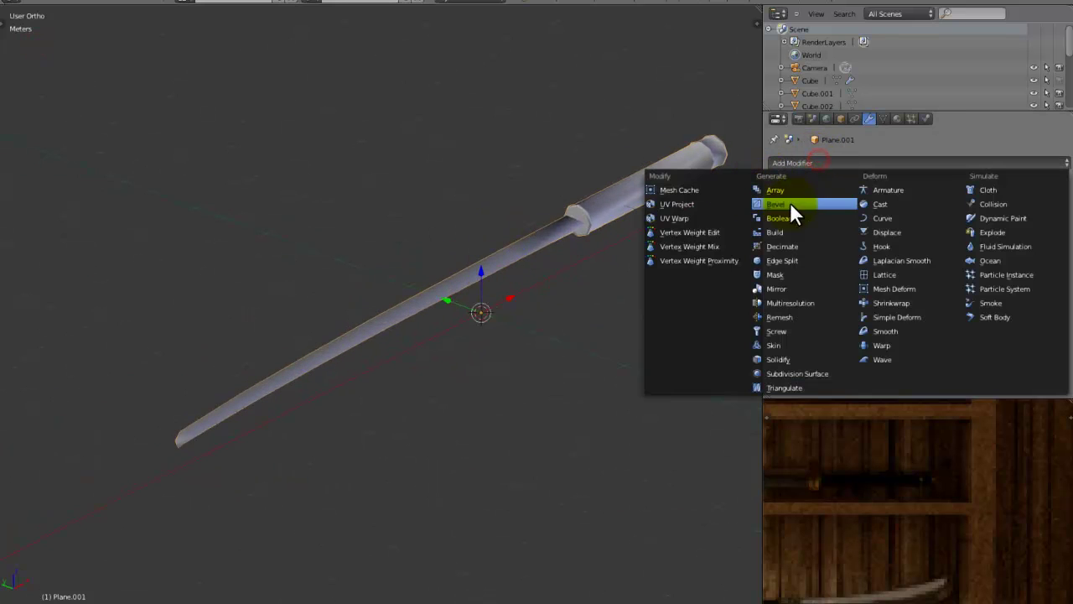
left_click(785, 260)
mouse_move(680, 265)
middle_mouse_down()
mouse_move(648, 260)
mouse_move(696, 251)
middle_mouse_up()
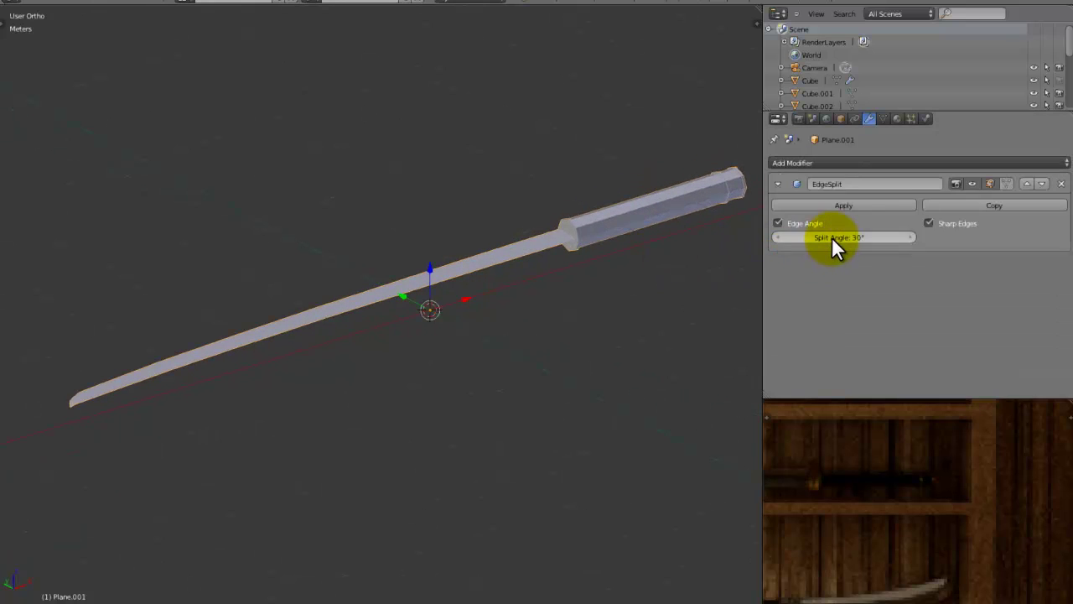
left_click_drag(851, 233, 861, 233)
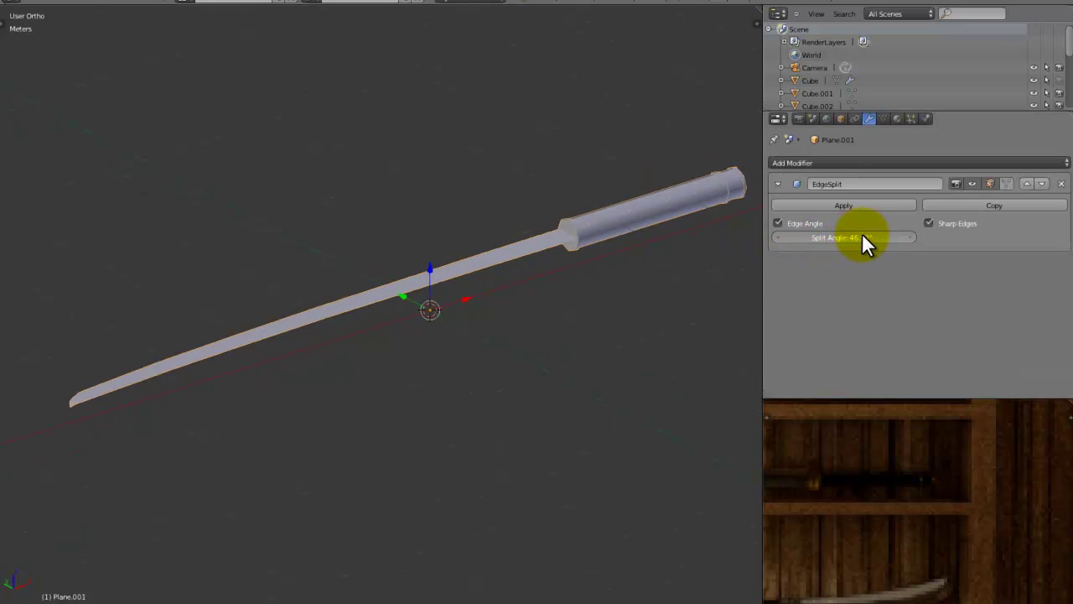
middle_click_drag(661, 242, 451, 348, "shift")
scroll(450, 348, "up", 5)
middle_click_drag(522, 303, 429, 291)
scroll(559, 298, "down", 2)
middle_click_drag(559, 298, 520, 285)
Add a Subdivision Surface modifier to the sword and move it above the Edge Split modifier in the stack.
left_click(773, 183)
left_click(791, 161)
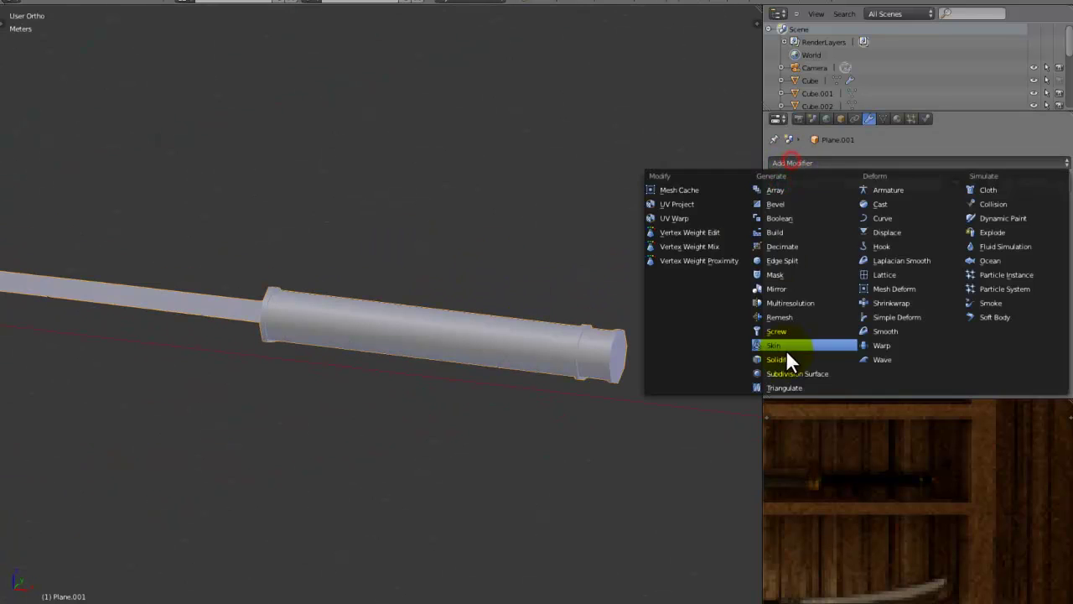
left_click(788, 374)
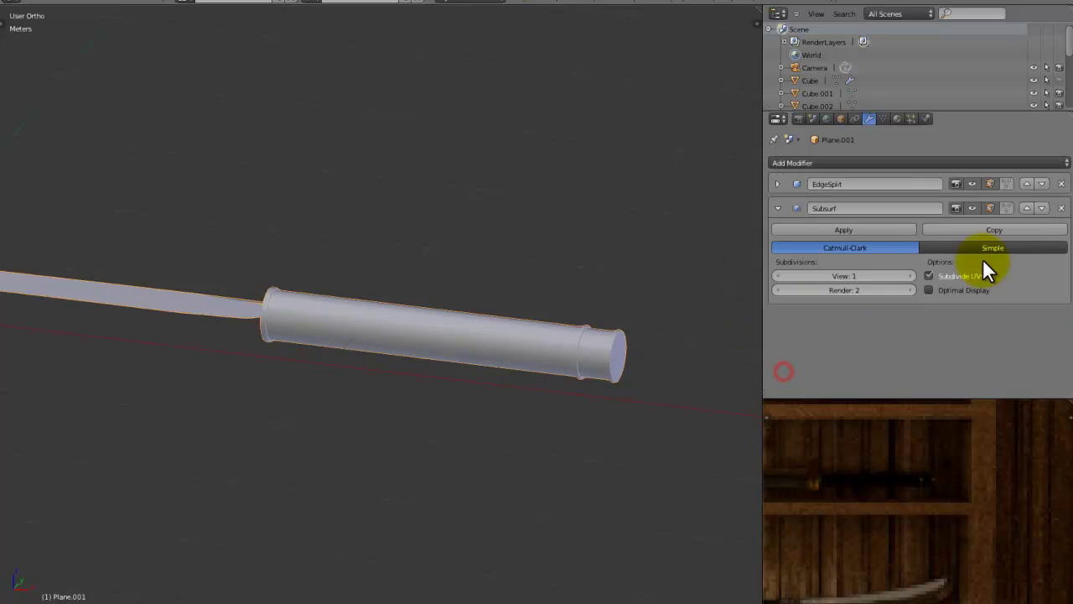
left_click(1026, 208)
middle_click_drag(405, 428, 510, 268)
Try to add a supporting edge loop on the blade and slide it close to the handle.
key("Tab")
scroll(422, 302, "down", 4)
middle_click_drag(422, 302, 398, 319)
scroll(397, 319, "up", 7)
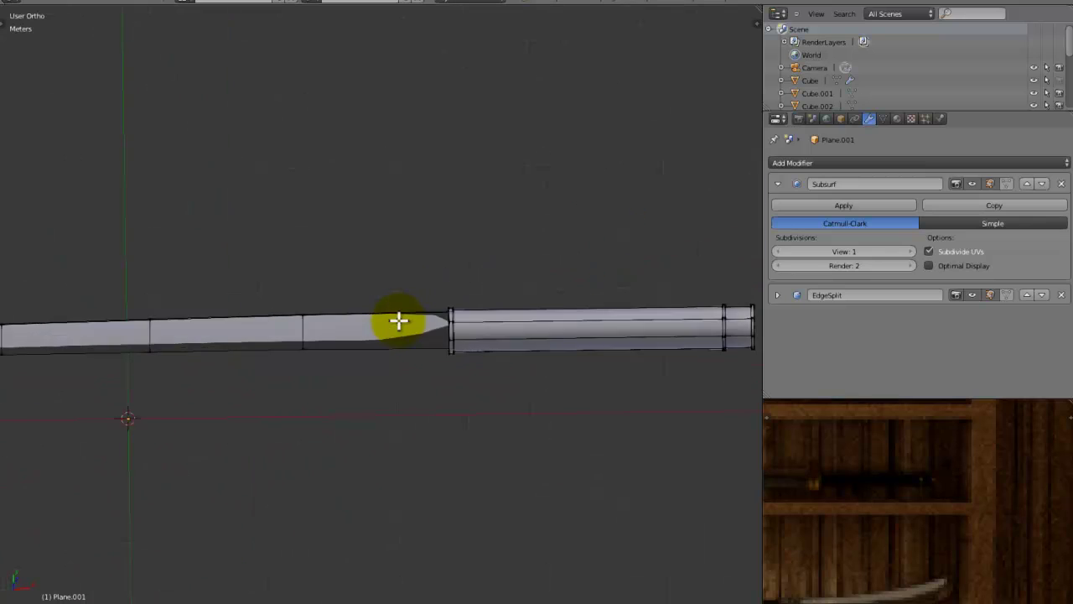
key("ctrl+r")
left_click(353, 345)
left_click_drag(400, 353, 499, 370)
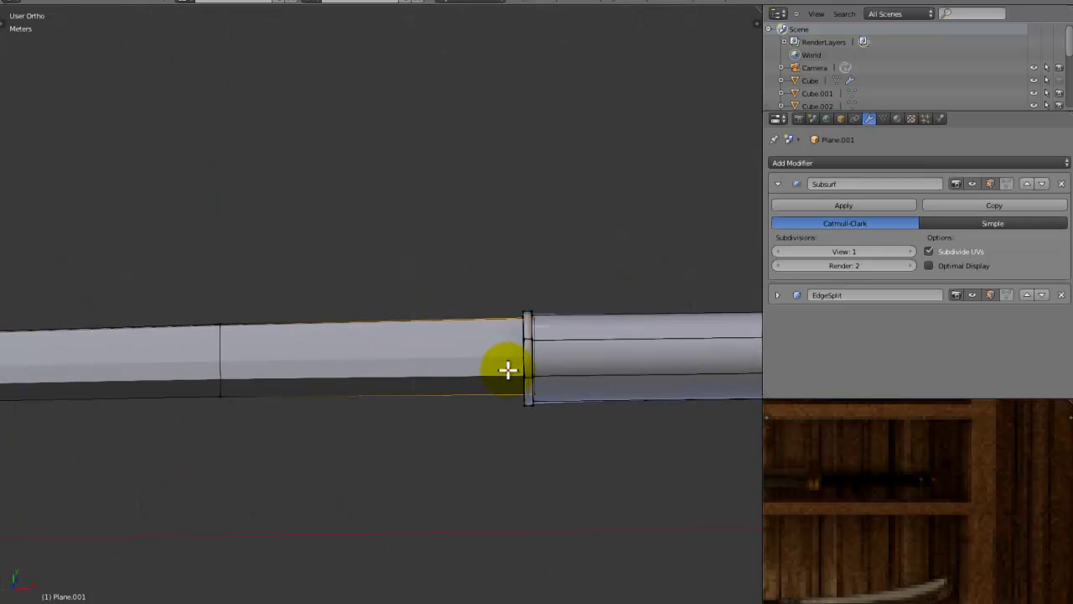
Select the edge at the blade's base where it meets the handle and set its crease to 1.000.
right_click(510, 369)
middle_click_drag(538, 356, 560, 347)
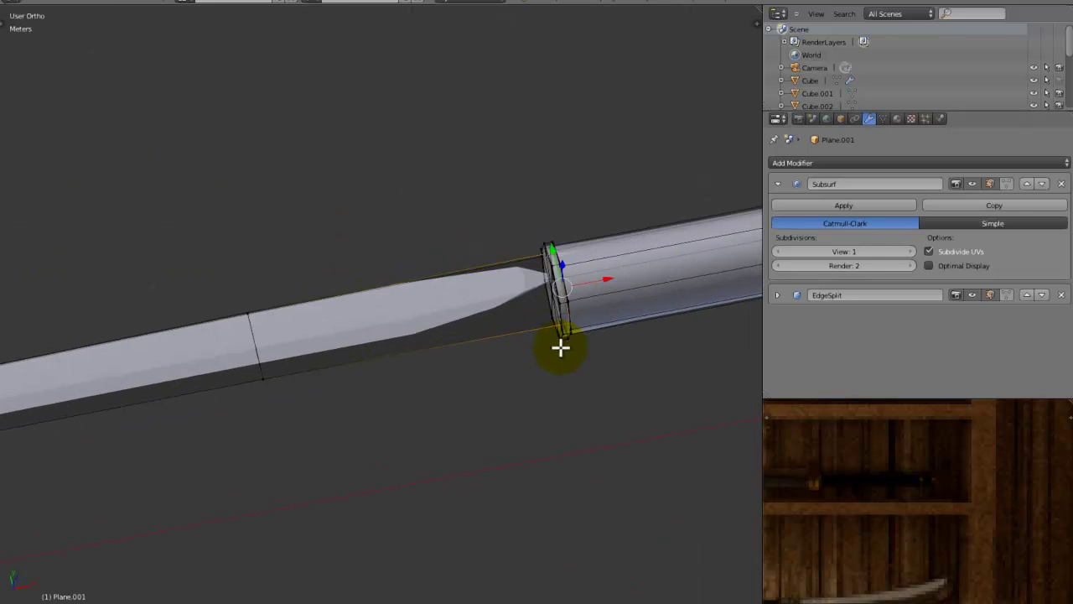
key("n")
scroll(714, 150, "up", 15)
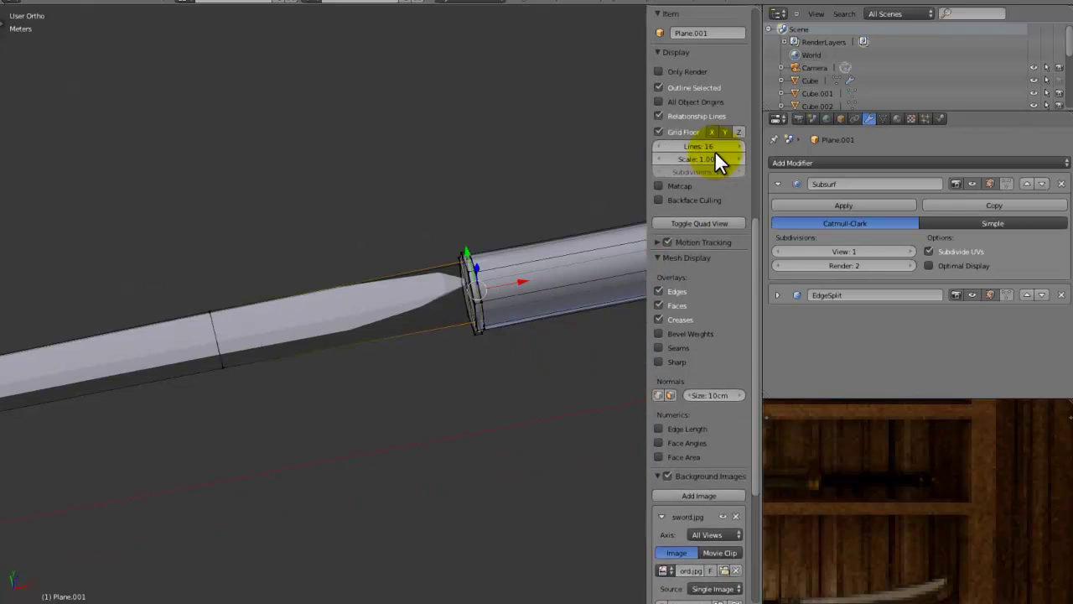
scroll(715, 150, "up", 2)
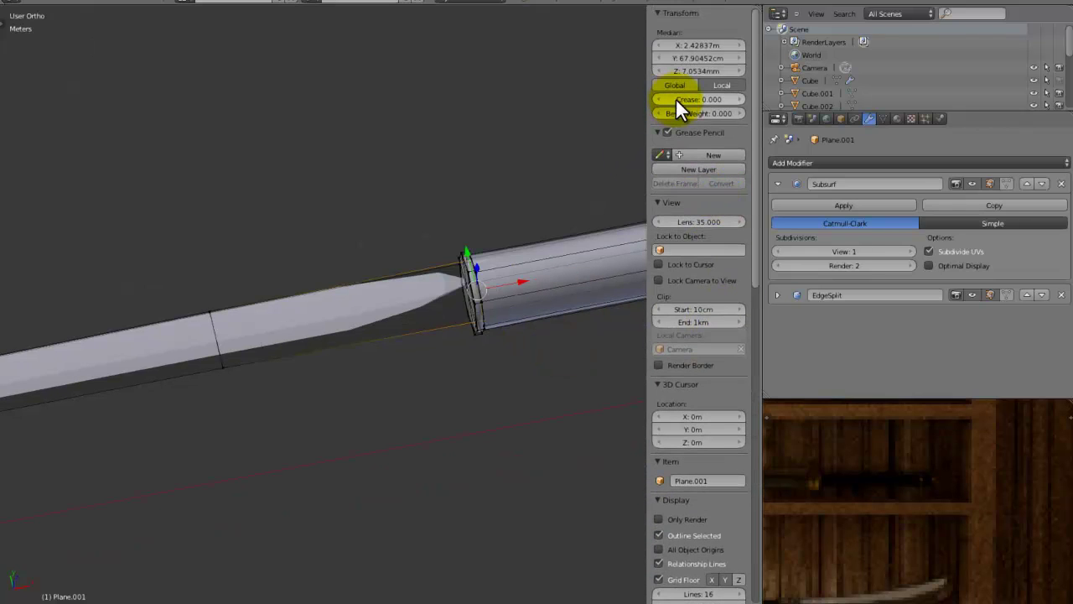
left_click_drag(678, 95, 706, 99)
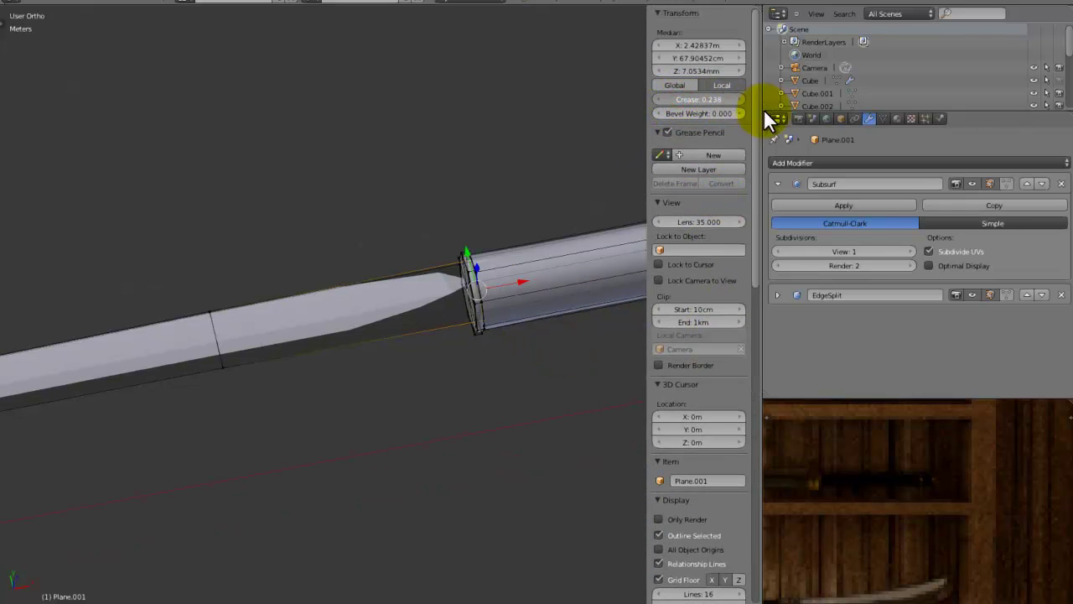
left_click_drag(1071, 184, 1072, 188)
Try to set a mean crease of 1.000 on the edges of the blade section next to the handle.
mouse_move(484, 263)
middle_mouse_down()
mouse_move(481, 290)
mouse_move(479, 280)
middle_mouse_up()
left_click(212, 359, "alt+shift")
middle_click_drag(212, 357, 307, 258, "shift")
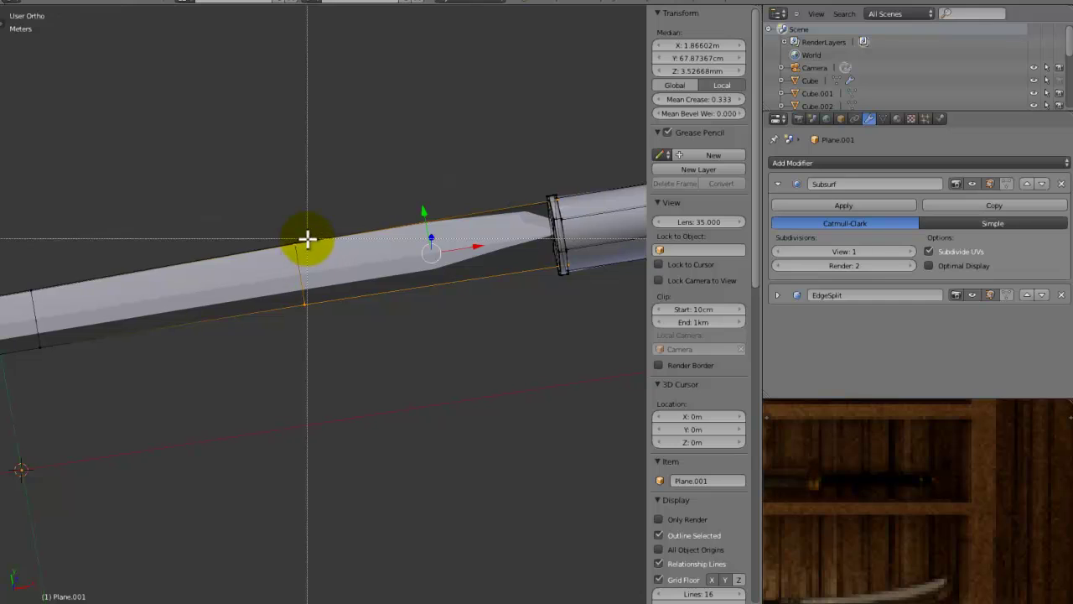
left_click(280, 269, "alt+shift")
left_click_drag(681, 99, 1058, 120)
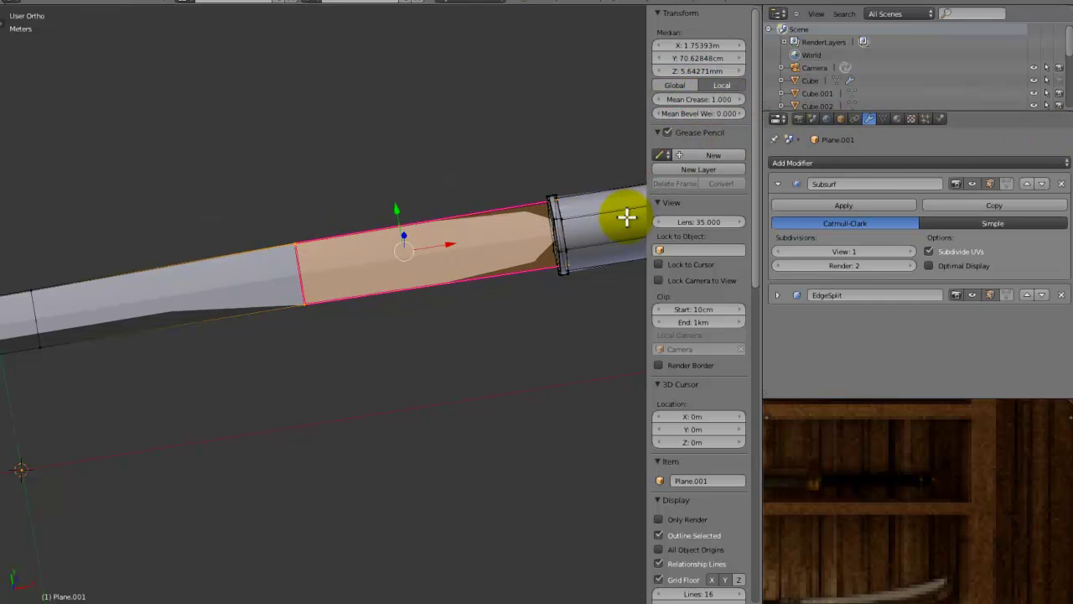
left_click(560, 231)
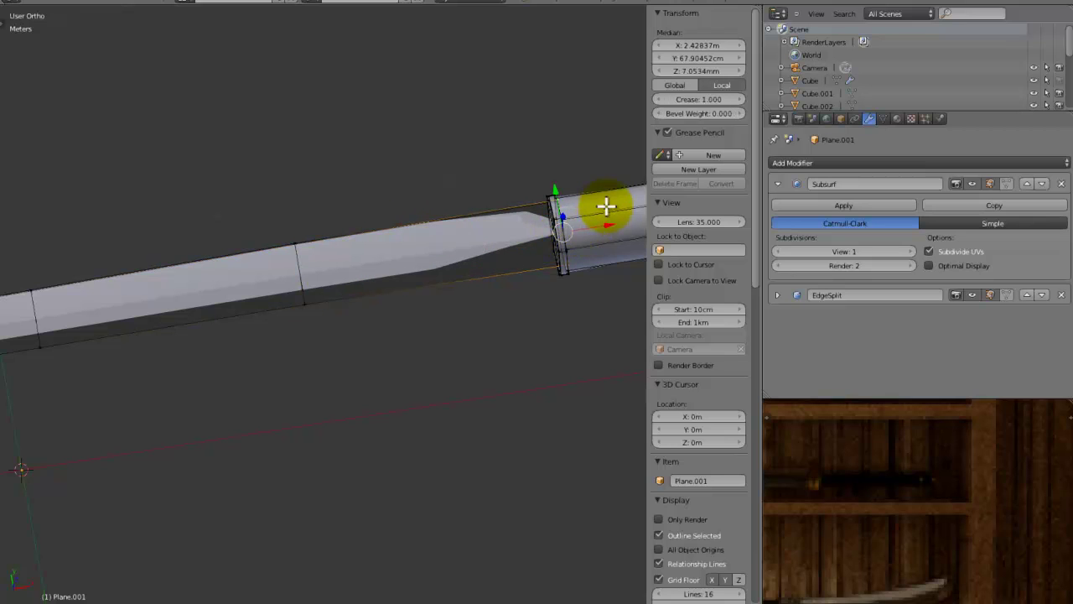
Extend the selection at the blade's base inside the handle ring and set its mean crease to 1.000.
middle_click_drag(582, 178, 360, 309)
scroll(520, 127, "up", 2)
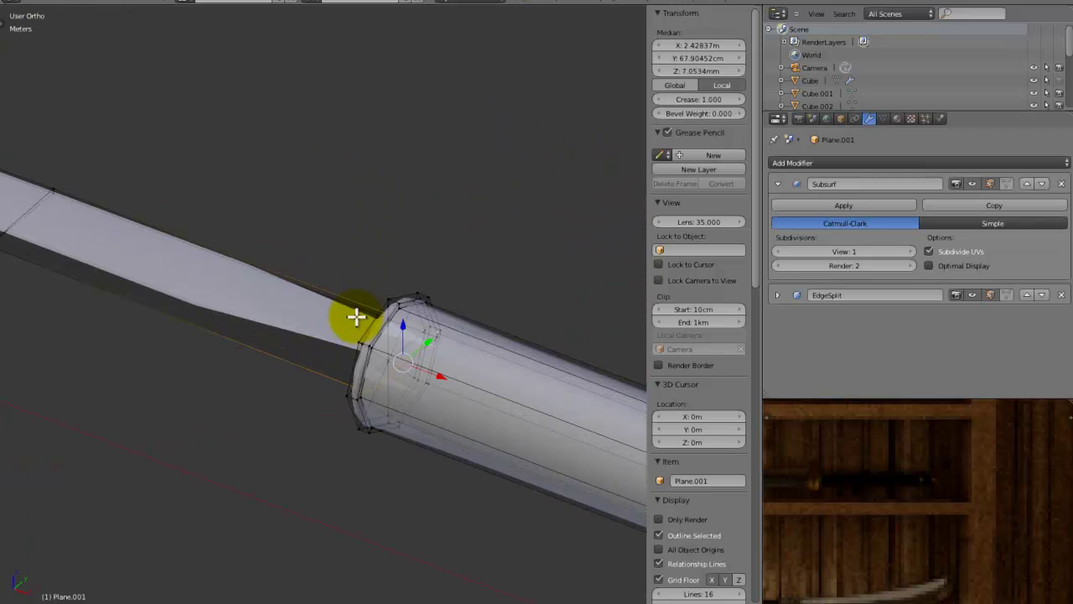
scroll(340, 364, "up", 5)
middle_click_drag(338, 366, 166, 273, "shift")
scroll(479, 238, "up", 2)
left_click(495, 285, "shift")
left_click_drag(688, 99, 1053, 95)
Examine the creased blade base and the whole smoothed sword in edit mode and object mode.
scroll(280, 199, "down", 4)
middle_click_drag(320, 295, 559, 418)
middle_click_drag(462, 394, 374, 361)
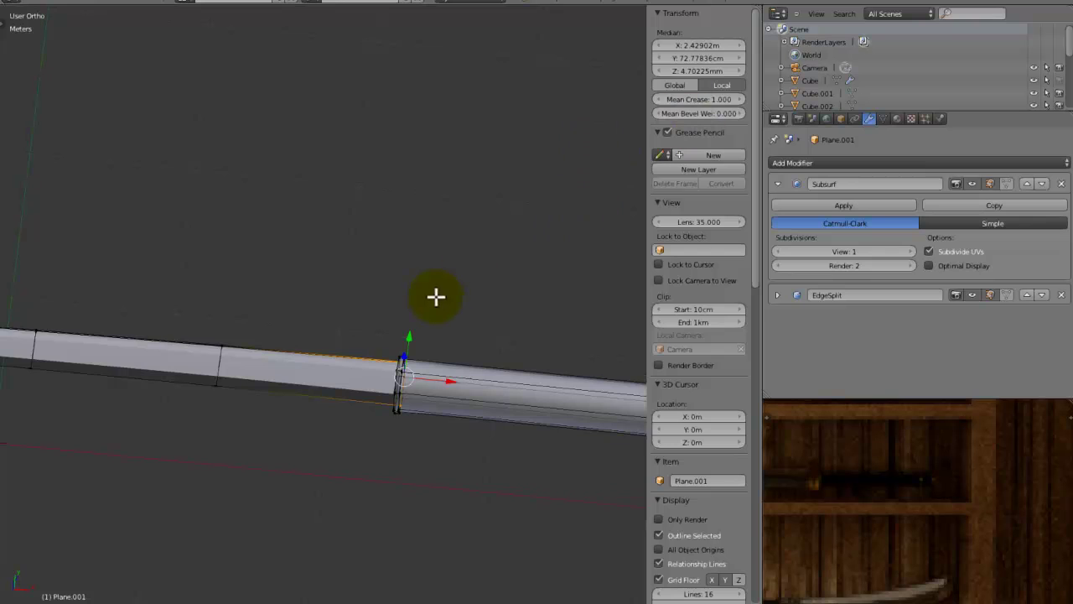
middle_click_drag(435, 297, 532, 263)
key("Tab")
scroll(521, 272, "down", 3)
mouse_move(216, 374)
middle_mouse_down("shift")
mouse_move(346, 170)
mouse_move(323, 261)
mouse_move(424, 226)
mouse_move(132, 362)
mouse_move(299, 302)
mouse_move(230, 352)
mouse_move(240, 349)
mouse_move(232, 343)
mouse_move(477, 426)
mouse_move(355, 430)
mouse_move(359, 381)
mouse_move(398, 342)
mouse_move(438, 328)
mouse_move(546, 364)
mouse_move(599, 462)
mouse_move(396, 419)
mouse_move(522, 472)
mouse_move(522, 443)
middle_mouse_up("shift")
scroll(346, 171, "up", 4)
key("Tab")
key("Tab")
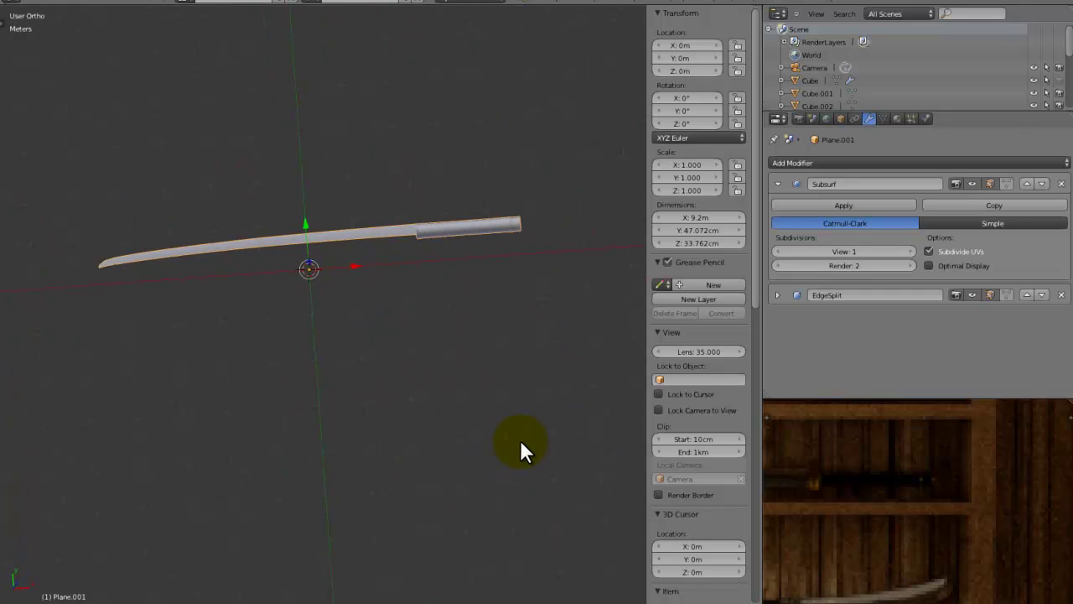
In top view, select all linked handle geometry and move it along the Y axis to line up with the blade.
key("KP_7")
key("Tab")
scroll(347, 213, "up", 4)
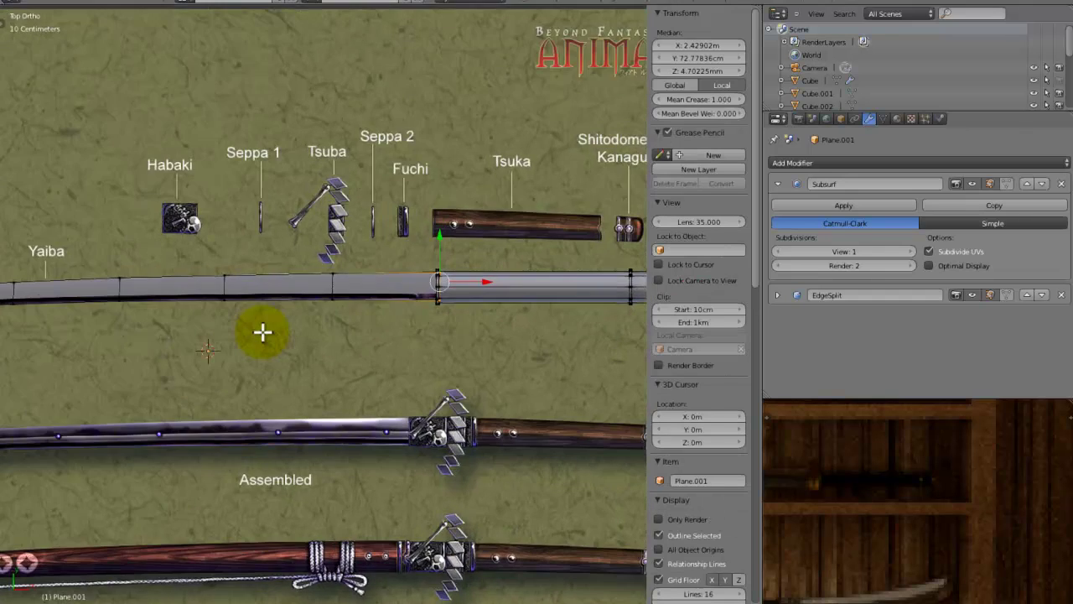
scroll(390, 278, "up", 4)
right_click(409, 389)
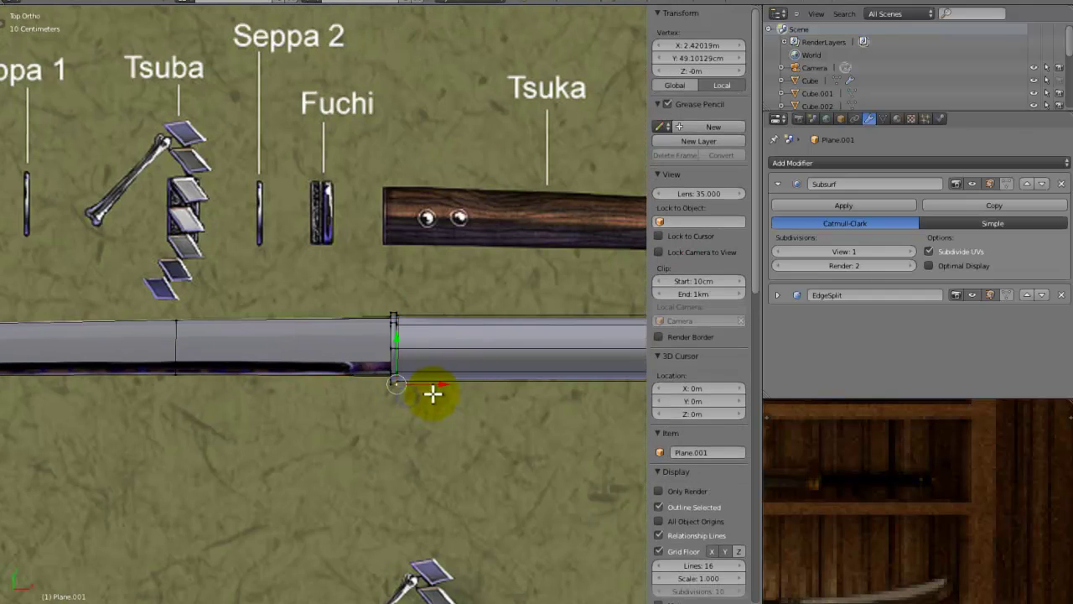
key("ctrl+l")
key("z")
key("z")
mouse_move(432, 394)
middle_mouse_down()
mouse_move(522, 336)
mouse_move(563, 229)
mouse_move(579, 240)
mouse_move(383, 302)
mouse_move(206, 415)
mouse_move(264, 371)
middle_mouse_up()
key("g")
key("y")
key("g")
key("y")
left_click(564, 257)
key("Tab")
key("Tab")
Add an edge loop around the handle grip and slide it tight against the ring at the blade end.
scroll(383, 302, "up", 4)
key("a")
scroll(244, 412, "up", 3)
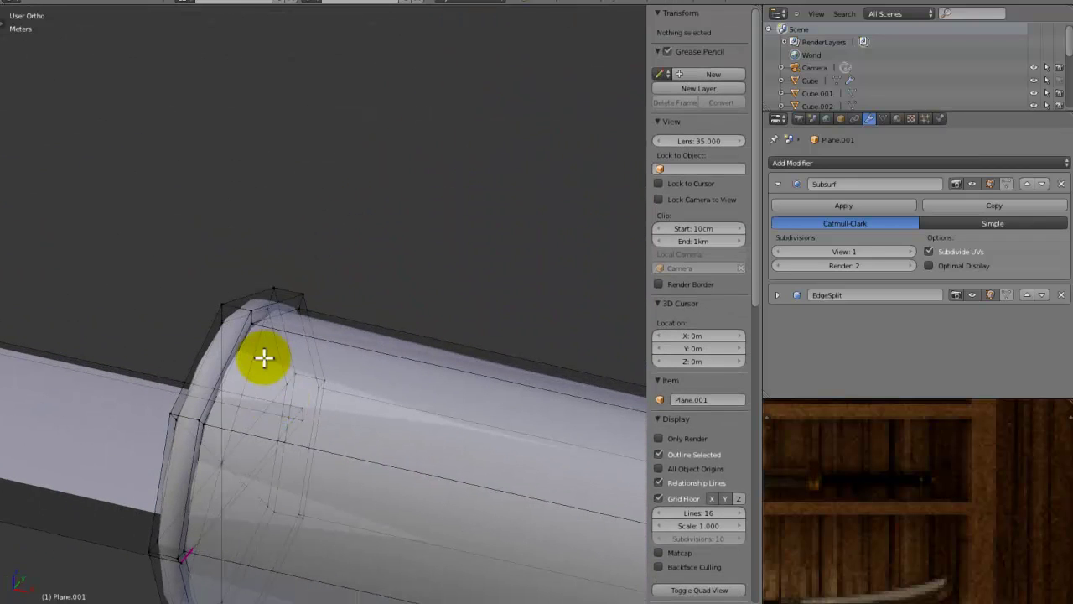
left_click(254, 323)
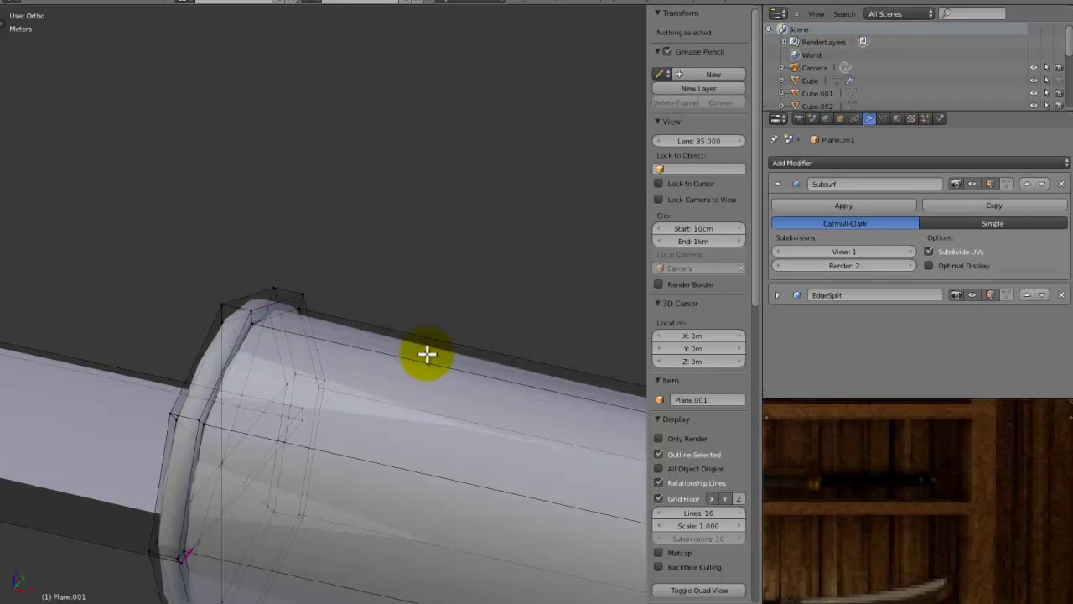
scroll(464, 380, "down", 4)
middle_click_drag(417, 376, 477, 378, "shift")
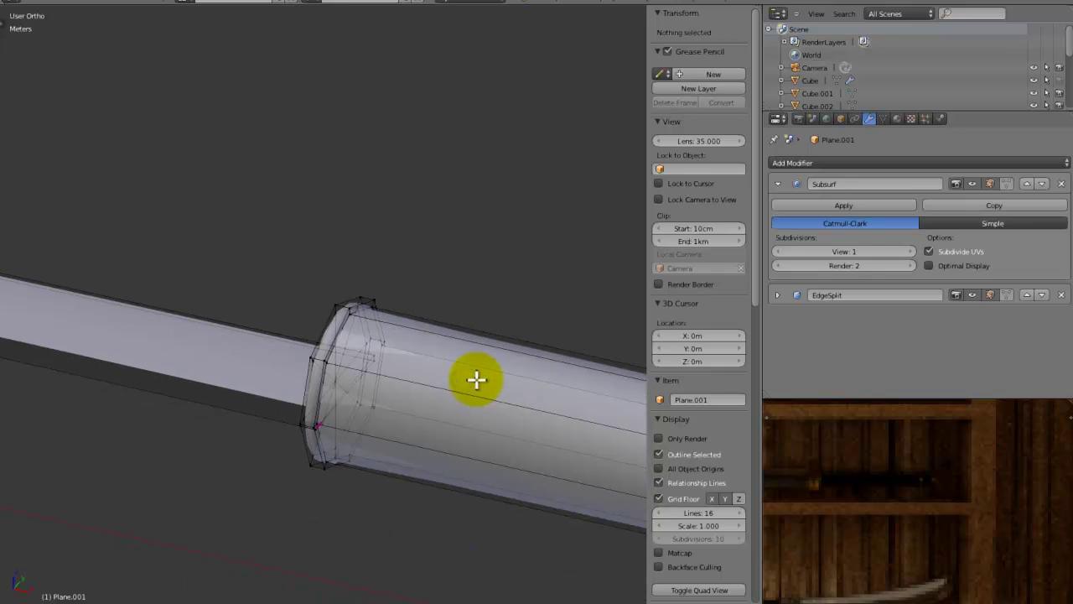
key("ctrl+r")
left_click(512, 355)
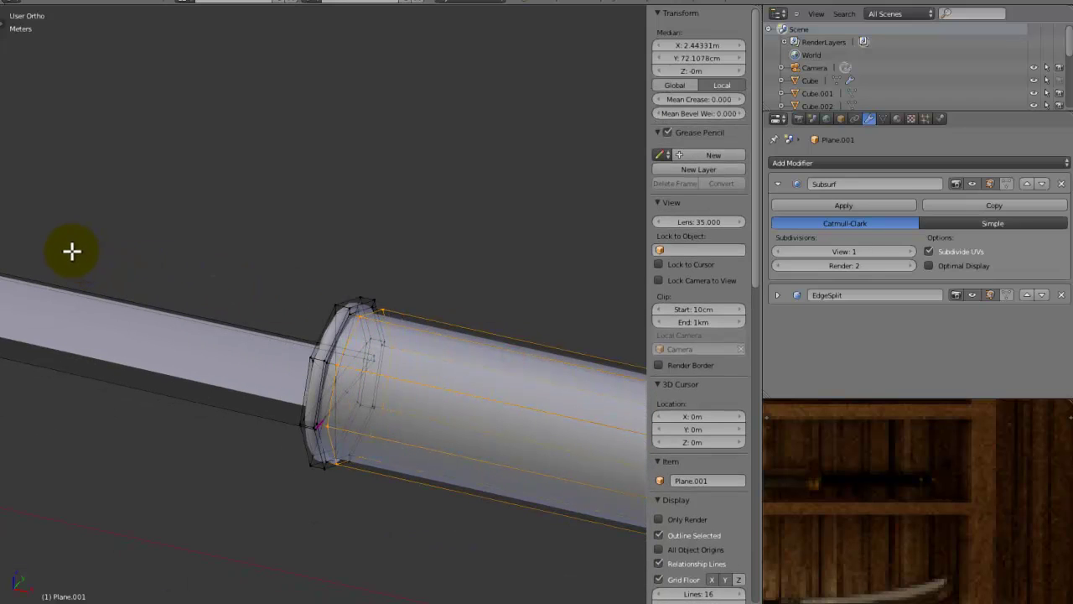
scroll(397, 335, "down", 5)
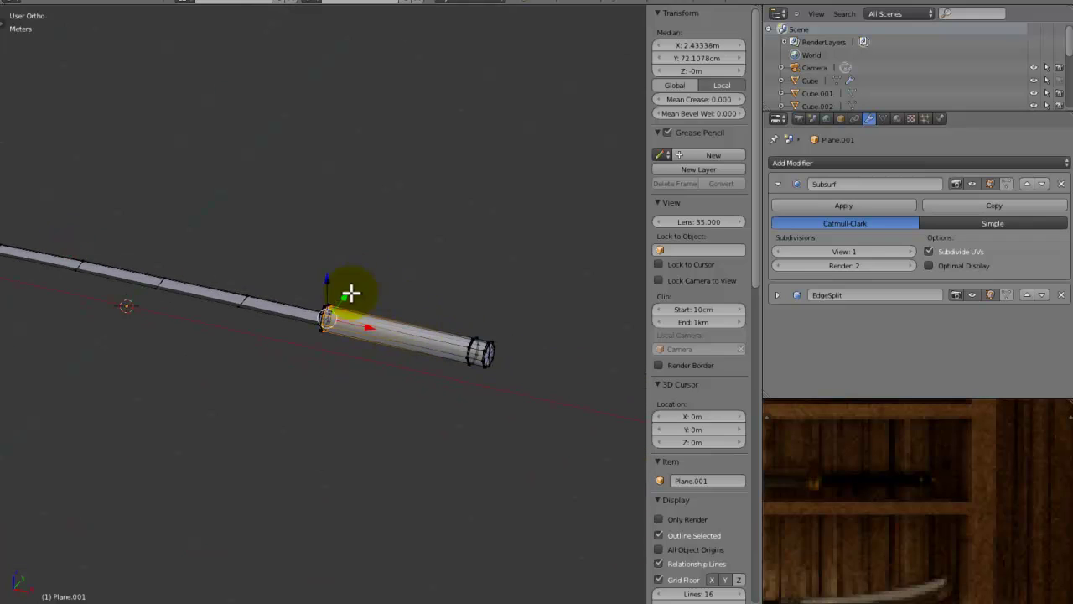
scroll(386, 390, "up", 6)
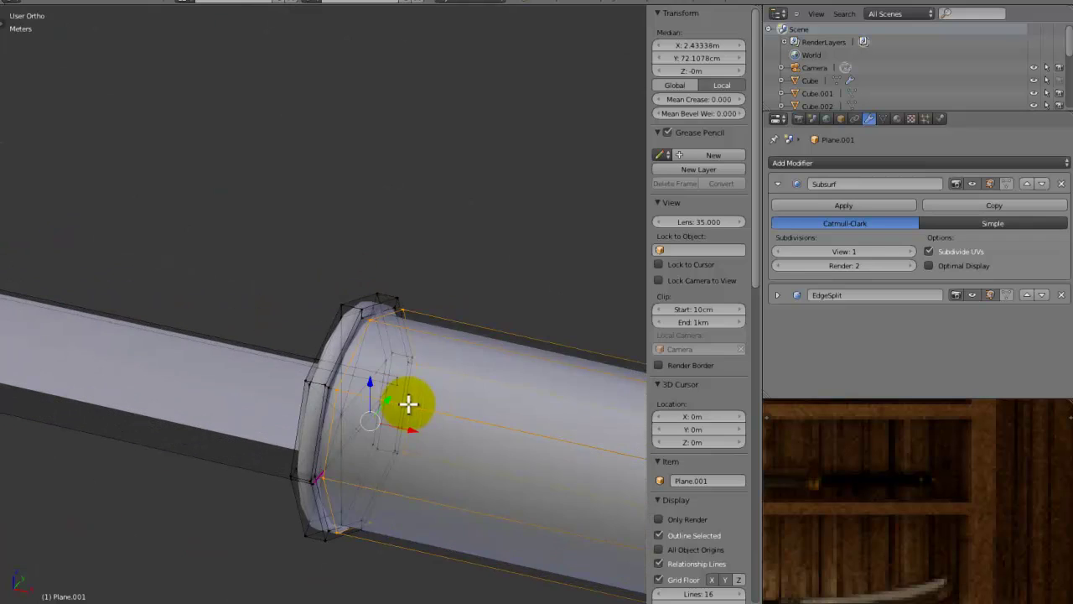
Add supporting edge loops near both edges of the blade-side ring's outer band and around its front face.
key("a")
left_click(384, 308, "alt")
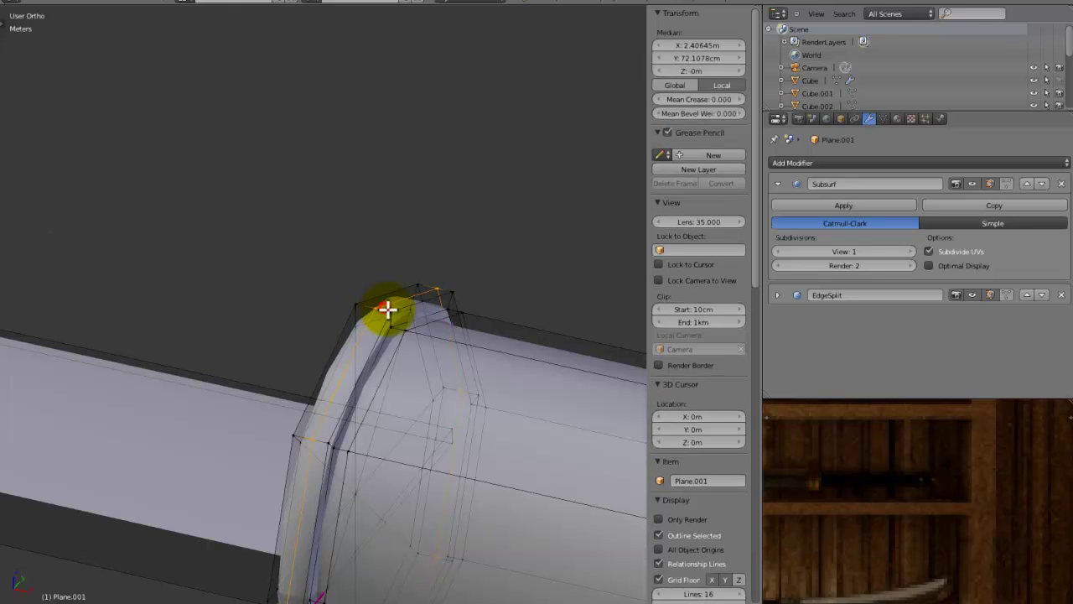
key("a")
left_click(374, 305, "alt")
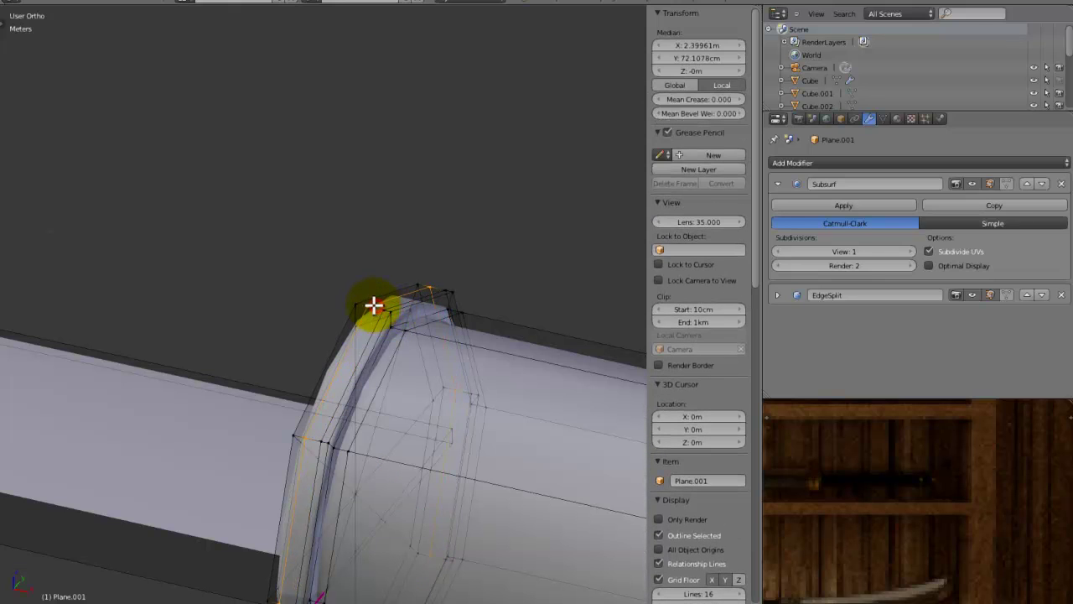
middle_click_drag(364, 308, 353, 271)
left_click(352, 270, "alt")
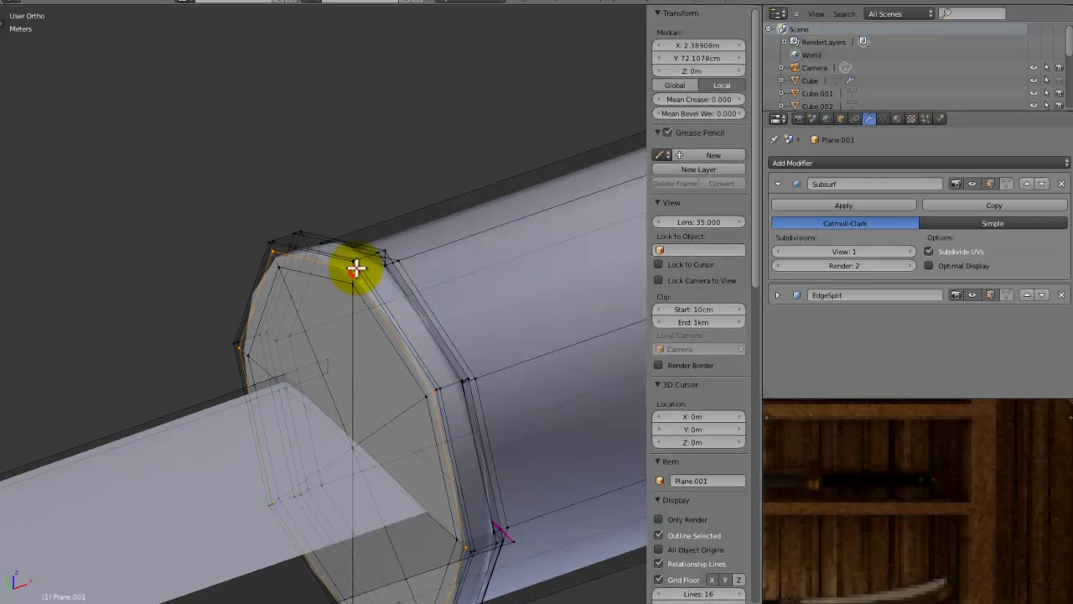
Examine the smoothed handle and its rings from several angles, including the edge loops at the far end.
key("Tab")
middle_click_drag(402, 328, 295, 311)
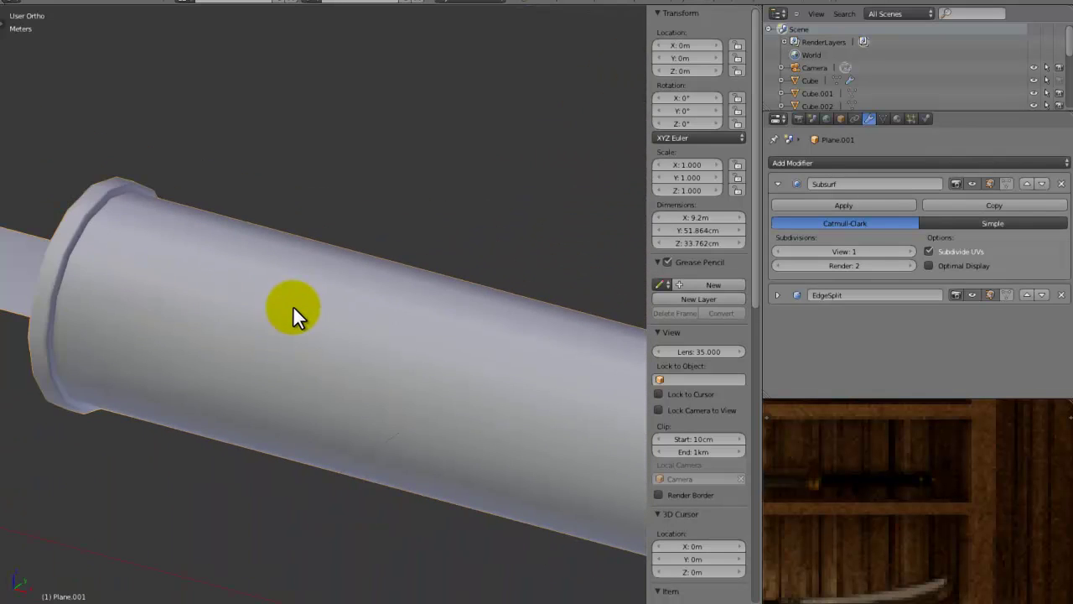
key("Tab")
scroll(204, 279, "down", 2)
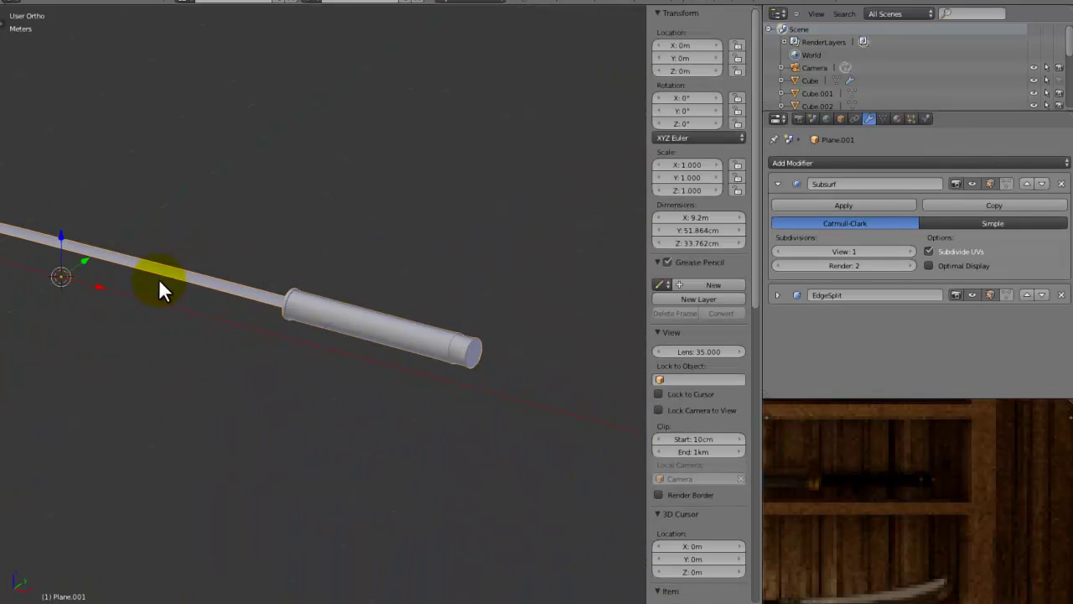
middle_click_drag(277, 280, 301, 273)
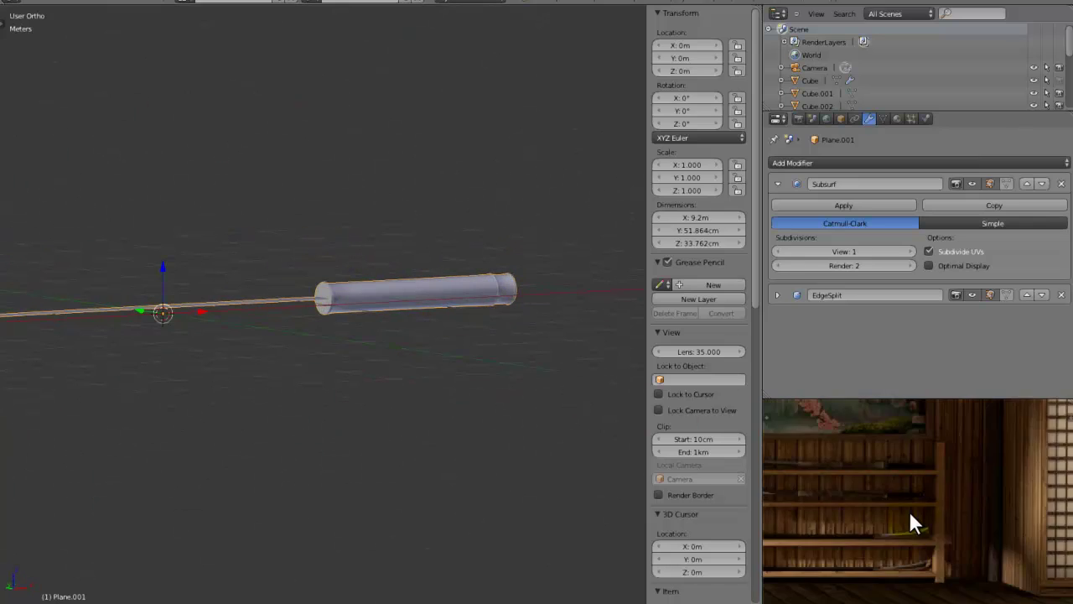
scroll(396, 314, "up", 8)
key("Tab")
middle_click_drag(369, 326, 43, 407, "shift")
middle_click_drag(480, 335, 320, 371, "shift")
scroll(320, 372, "down", 1)
middle_click_drag(385, 372, 319, 390)
middle_click_drag(407, 311, 277, 377, "shift")
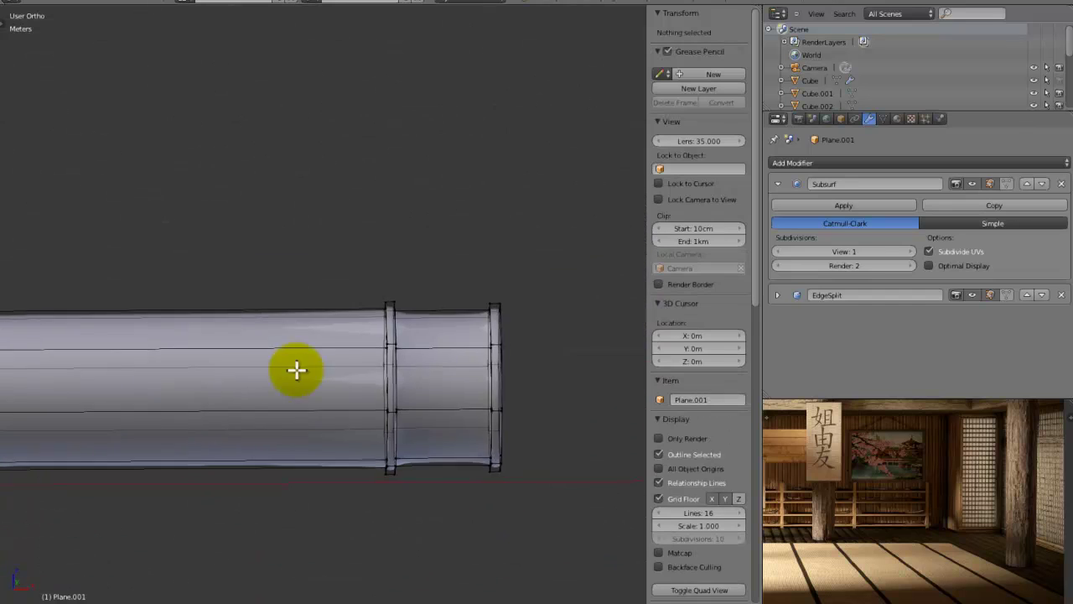
scroll(277, 377, "up", 2)
key("Tab")
scroll(295, 356, "down", 5)
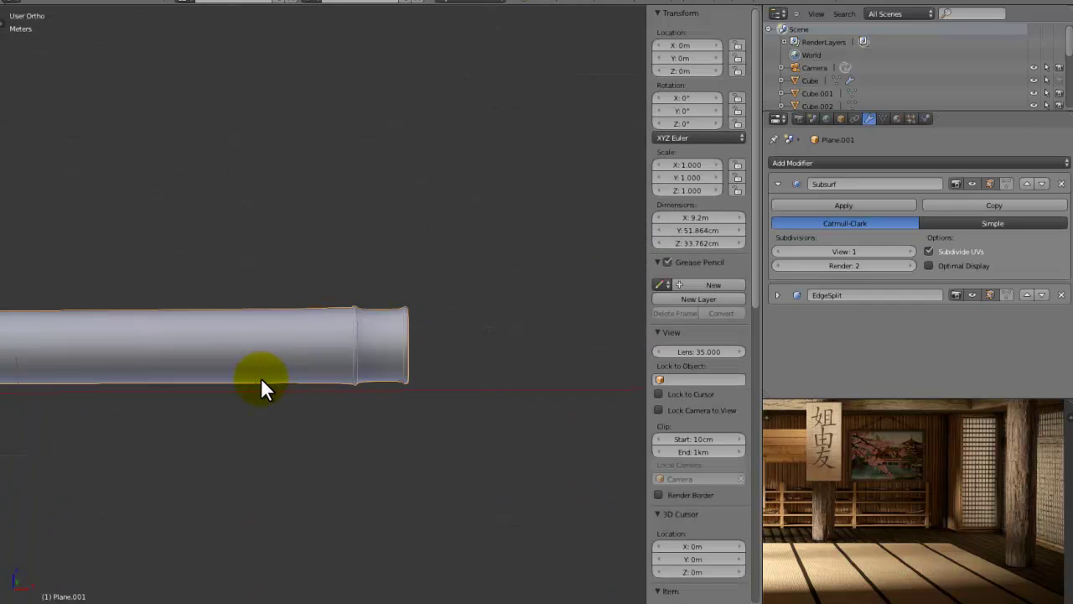
Hide the Subdivision Surface modifier in the viewport and select the edge loops around the blade-side ring's rear face.
left_click(967, 183)
middle_click_drag(118, 310, 159, 262, "shift")
key("Tab")
scroll(460, 303, "up", 4)
scroll(460, 303, "up", 2)
scroll(160, 263, "up", 6)
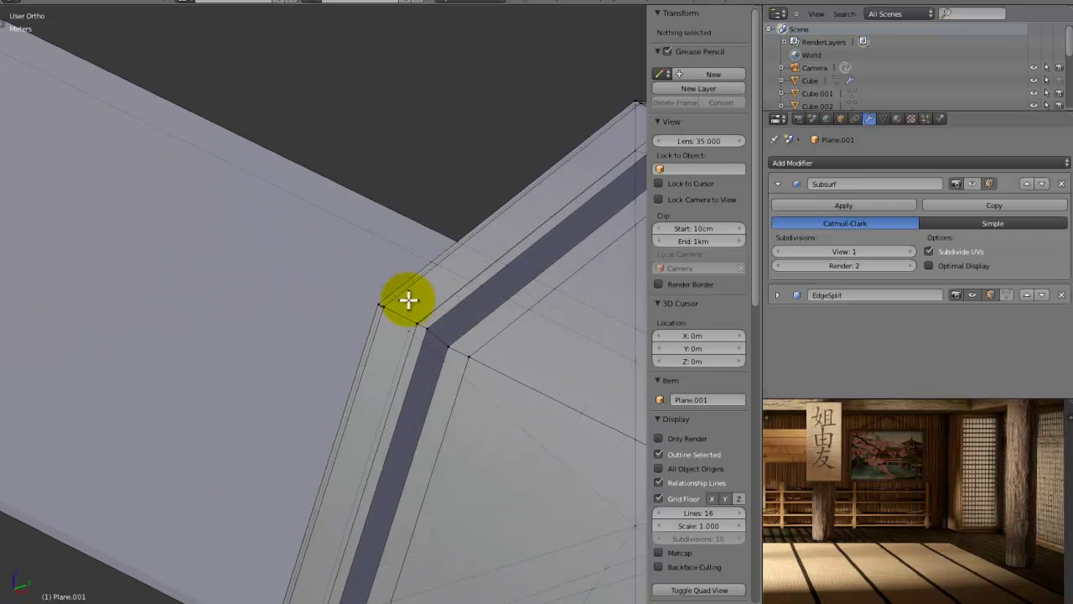
right_click(467, 332, "alt")
right_click(454, 314, "alt+shift")
key("g")
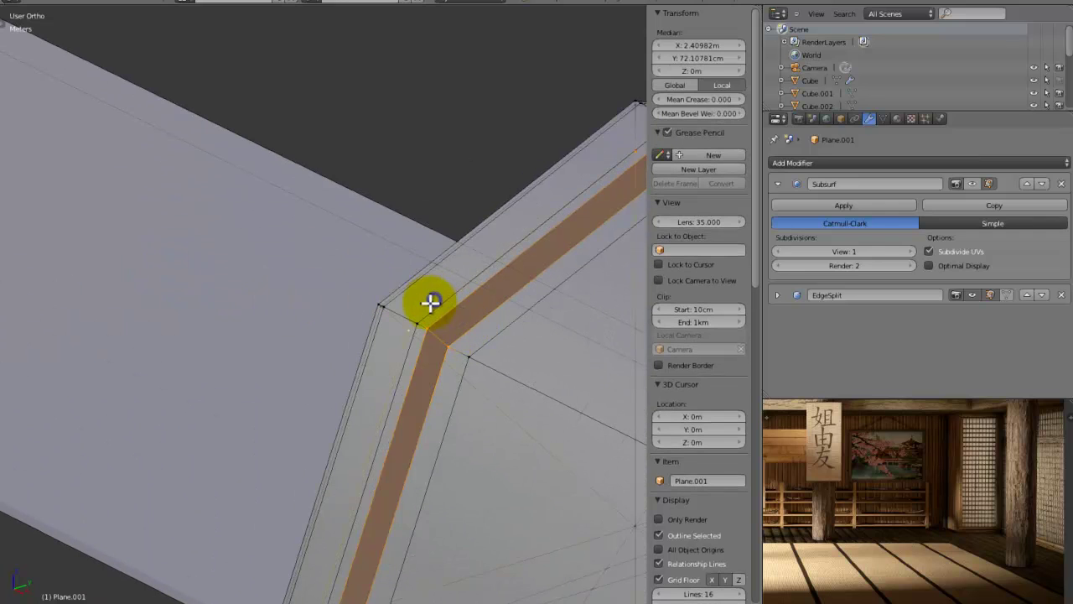
mouse_move(440, 306)
middle_mouse_down()
mouse_move(474, 313)
mouse_move(450, 290)
middle_mouse_up()
Select the edge loops covering the blade-side ring's outer band and front rim.
right_click(414, 278, "alt+shift")
right_click(371, 277, "alt+shift")
middle_click_drag(369, 277, 308, 291)
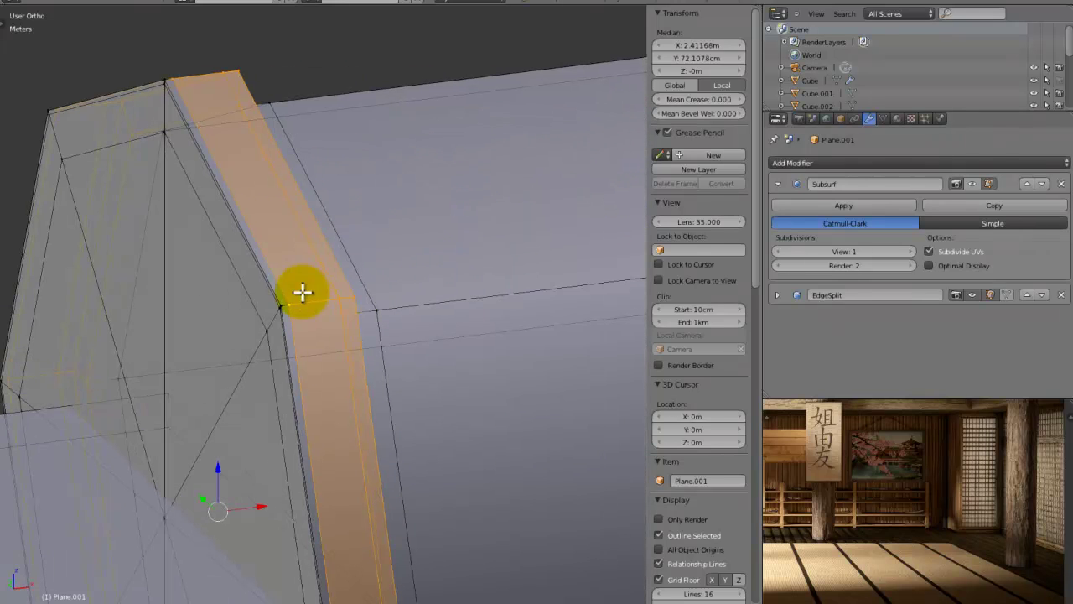
right_click(268, 287, "alt+shift")
right_click(276, 283, "alt+shift")
right_click(274, 283, "alt+shift")
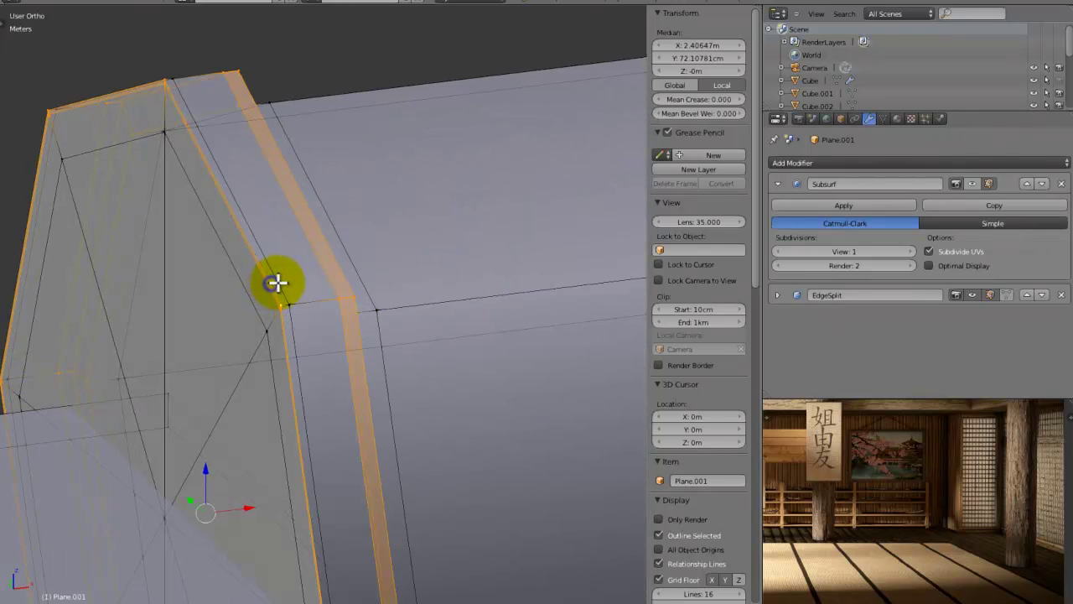
right_click(278, 282, "alt+shift")
middle_click_drag(279, 280, 223, 321)
scroll(152, 301, "down", 2)
scroll(199, 386, "down", 2)
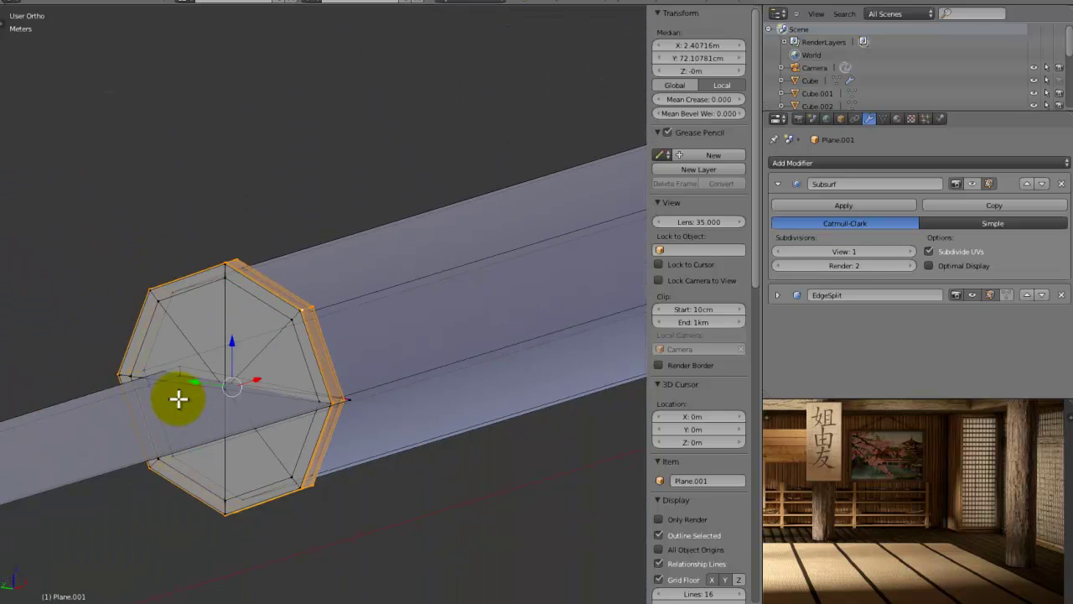
middle_click_drag(231, 372, 256, 306)
middle_click_drag(324, 307, 302, 335)
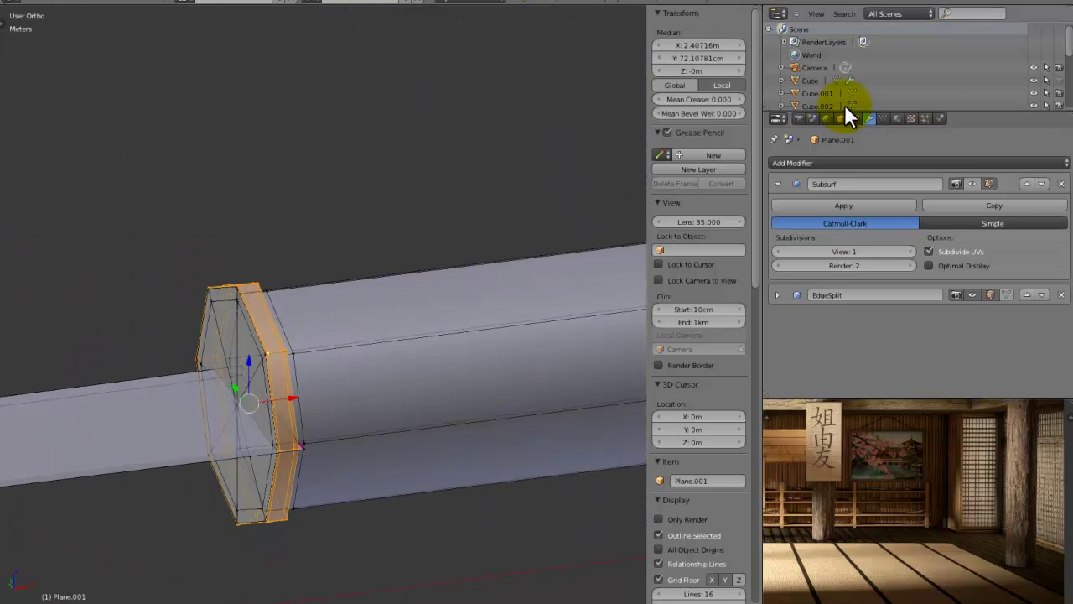
Add a second material named gold and assign it to the selected blade-side ring faces.
left_click(894, 119)
left_click(842, 222)
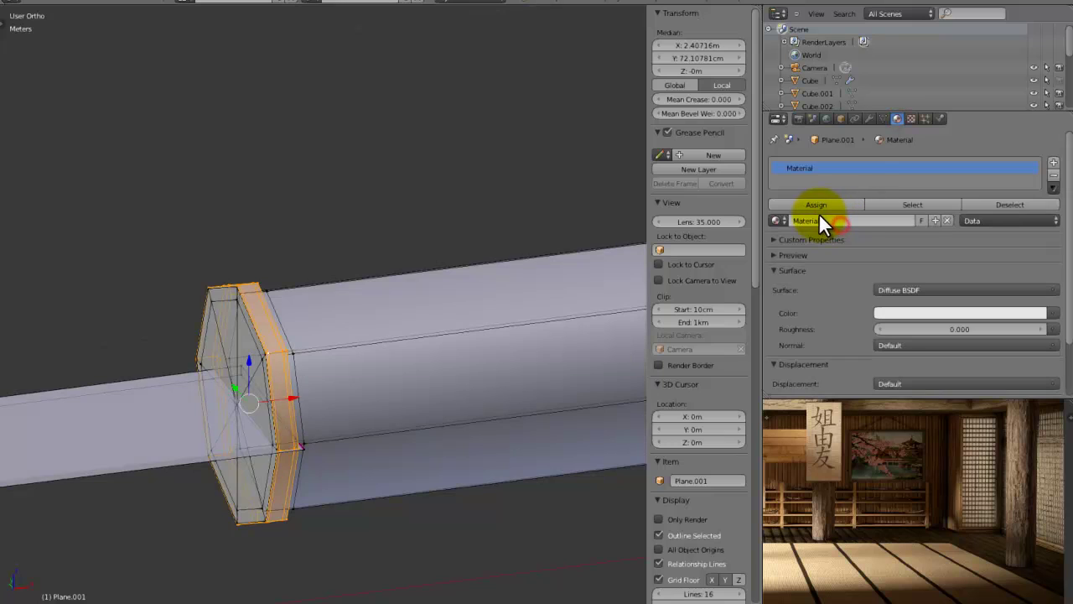
left_click(1053, 165)
left_click(841, 220)
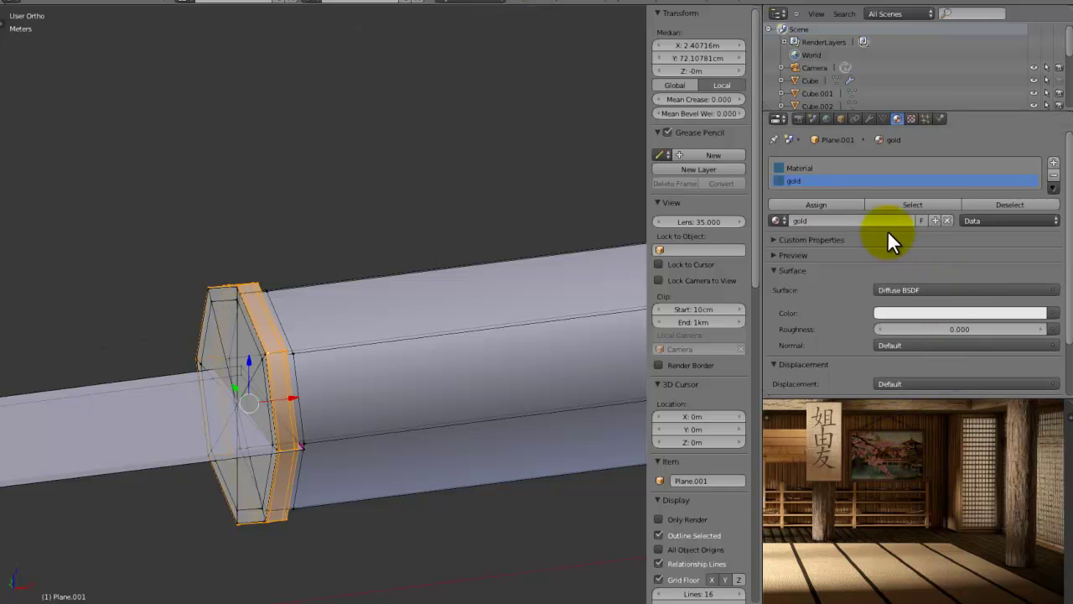
left_click(810, 203)
Select the edge loops of the inner ring near the handle's far end and assign them the gold material.
scroll(419, 444, "down", 7)
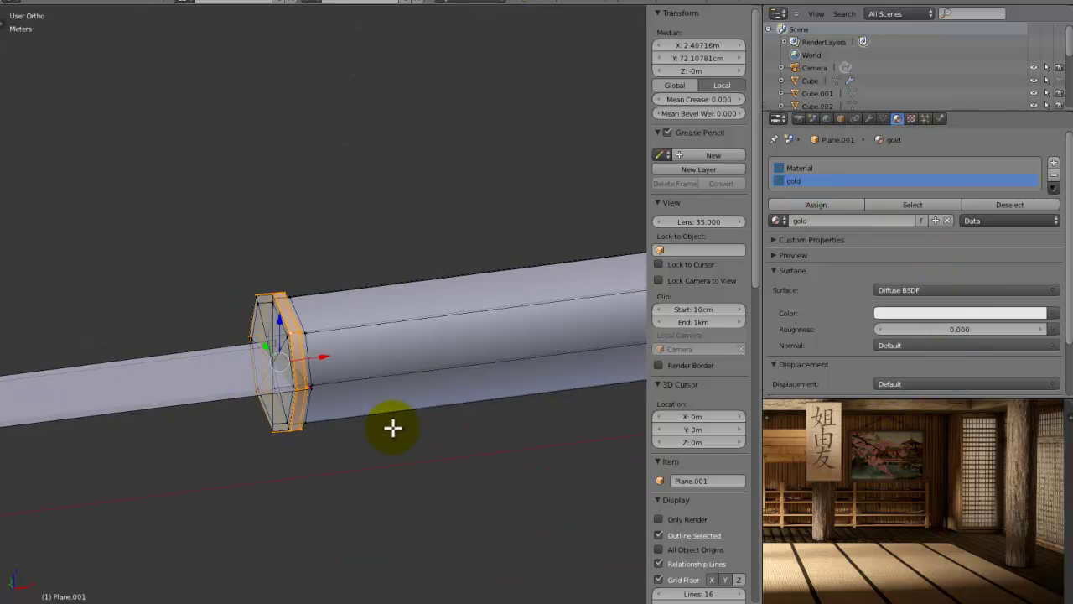
middle_click_drag(404, 380, 457, 393)
scroll(449, 400, "up", 8)
middle_click_drag(369, 377, 576, 397)
right_click(276, 420, "alt")
right_click(306, 391, "alt+shift")
right_click(494, 381, "alt+shift")
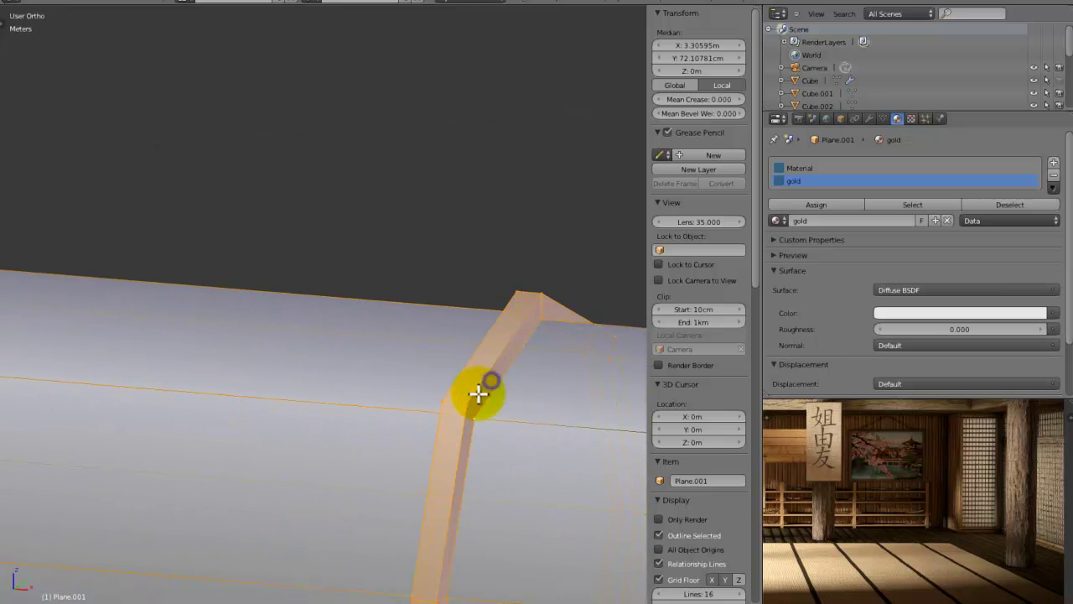
scroll(343, 403, "down", 7)
middle_click_drag(323, 408, 199, 304)
scroll(307, 399, "up", 4)
key("KP_1")
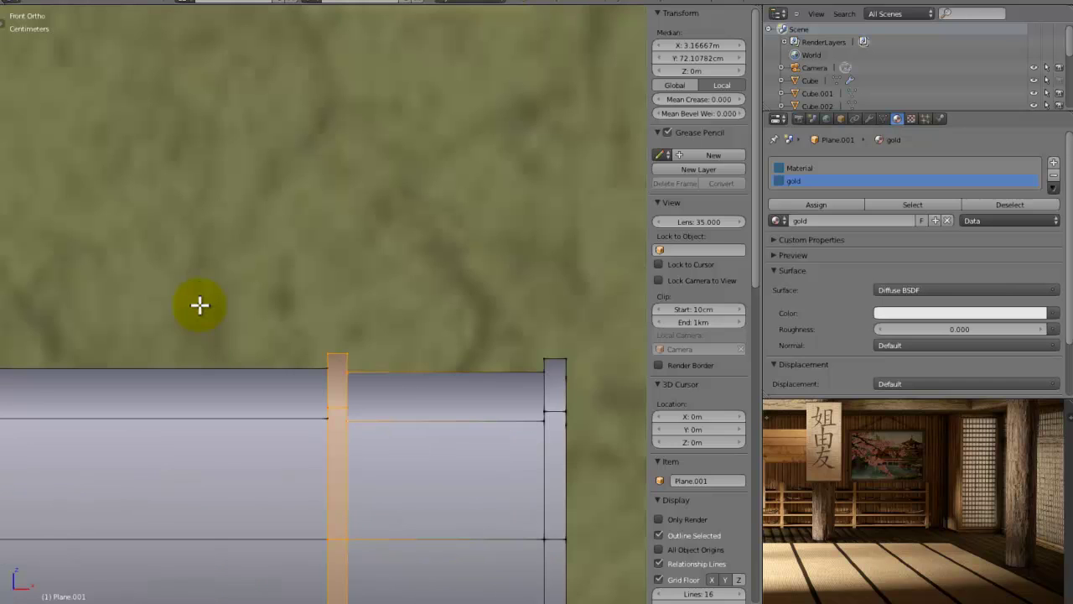
left_click_drag(385, 299, 125, 603)
scroll(238, 408, "down", 4)
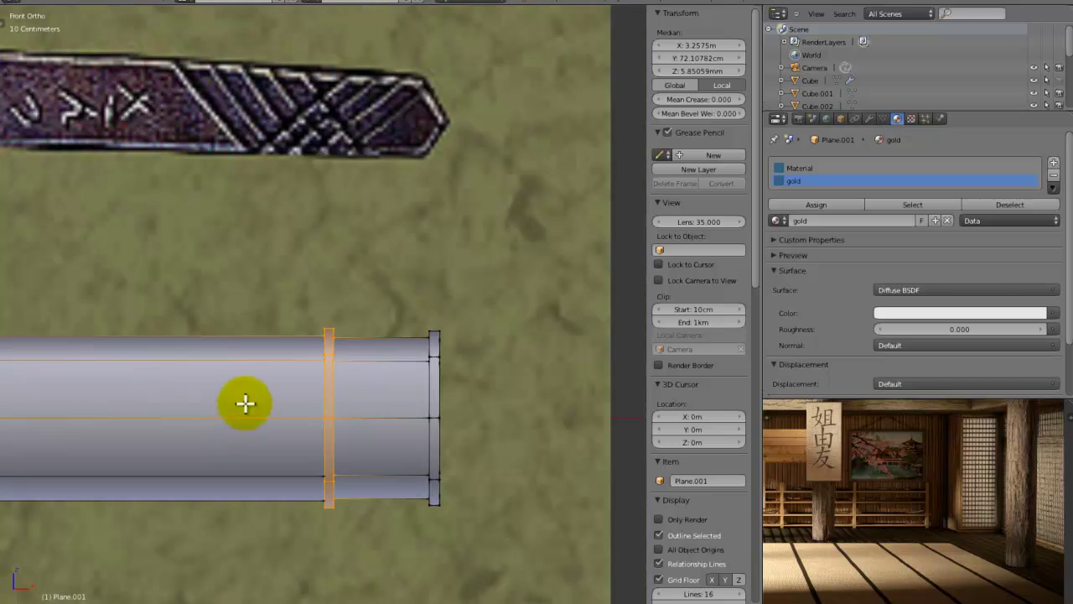
middle_click_drag(282, 580, 211, 537)
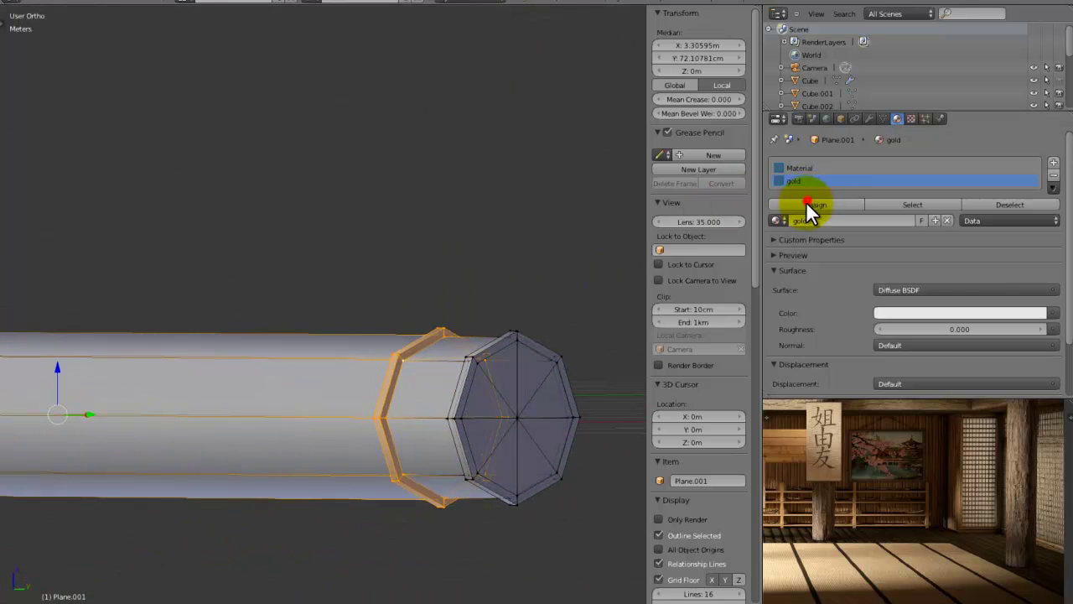
Select only the end ring and cap at the handle's far end and assign them the gold material.
key("KP_1")
key("a")
key("b")
left_click_drag(450, 296, 412, 560)
middle_click_drag(411, 561, 307, 576)
scroll(308, 573, "up", 3)
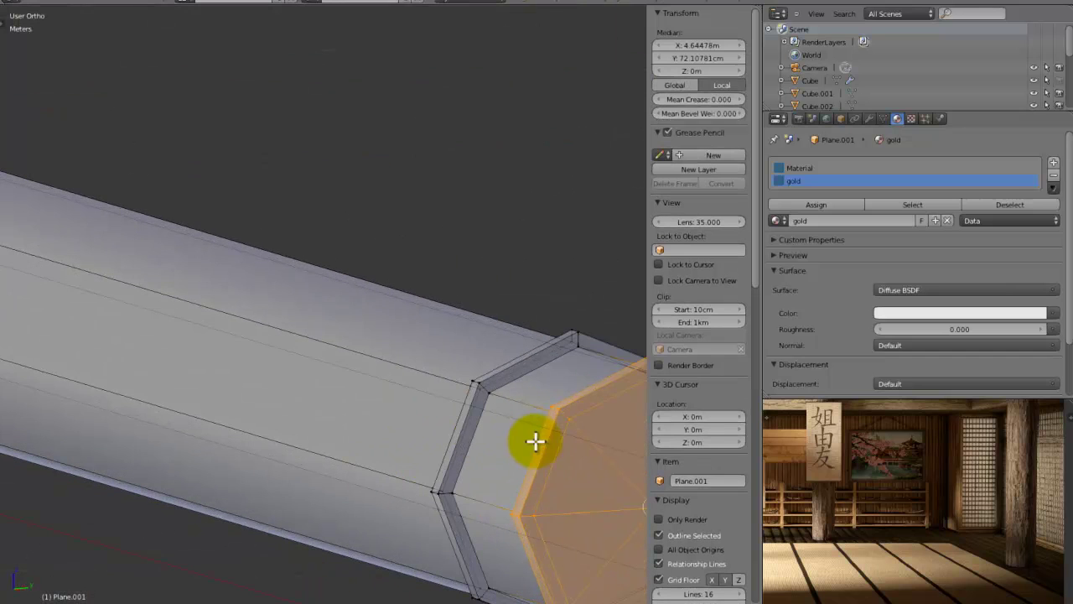
middle_click_drag(529, 441, 344, 378, "shift")
scroll(323, 406, "down", 2)
middle_click_drag(302, 408, 470, 436)
left_click(805, 201)
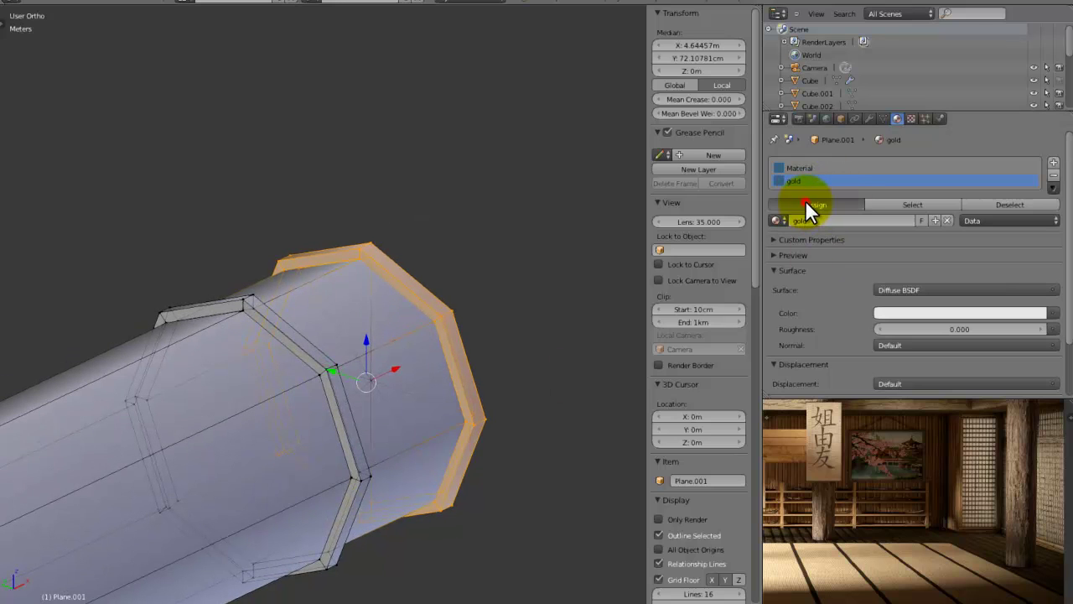
Leave edit mode and darken the gold material's viewport colour to a grey of about 0.36.
scroll(340, 218, "down", 2)
key("Tab")
scroll(797, 327, "down", 2)
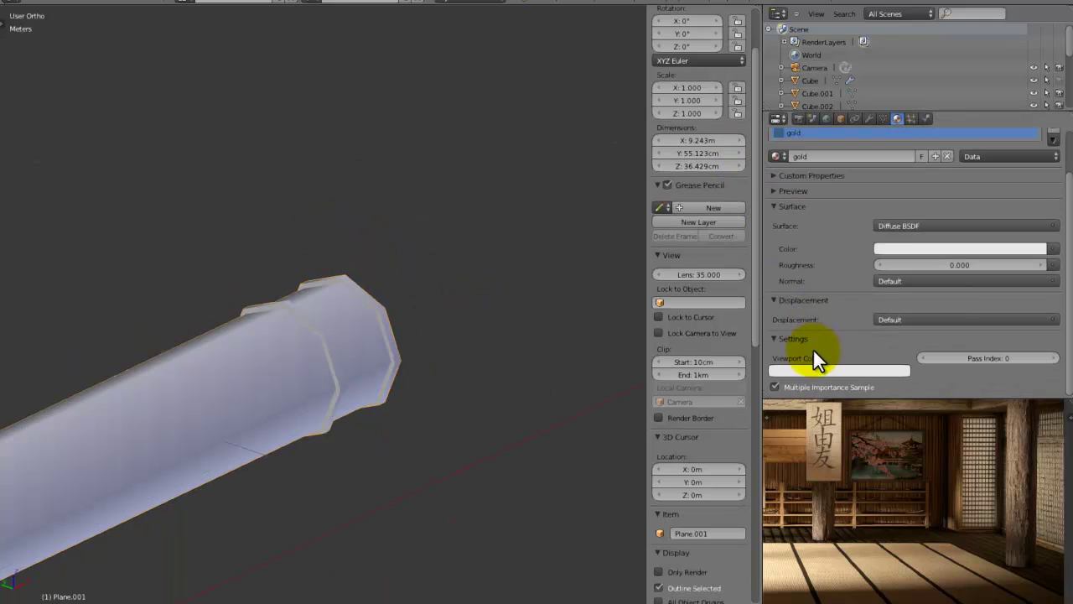
left_click(813, 367)
left_click_drag(882, 201, 881, 231)
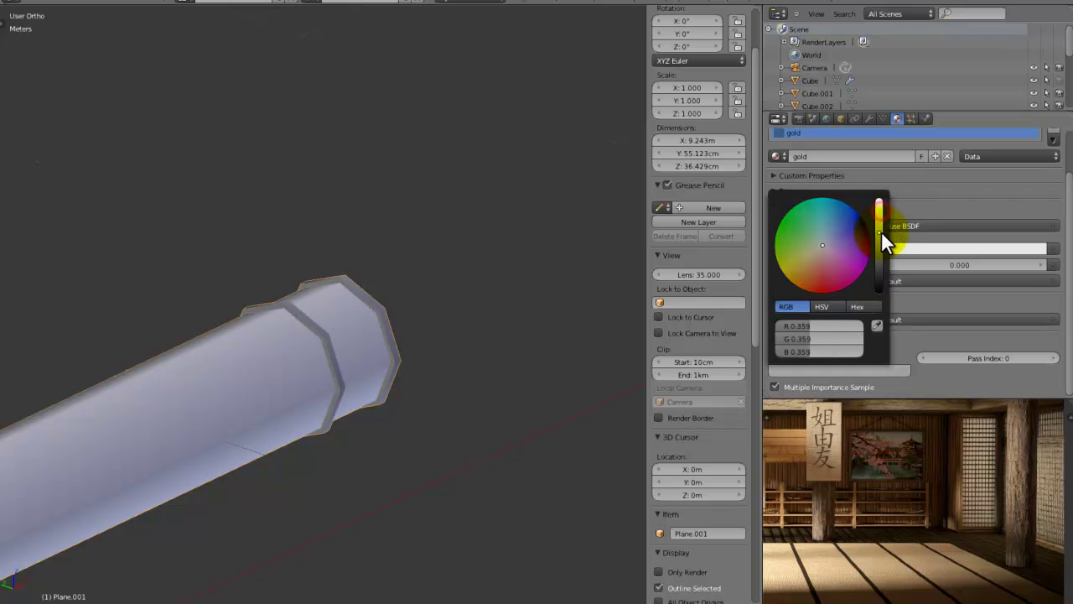
scroll(254, 346, "down", 5)
scroll(394, 325, "up", 5)
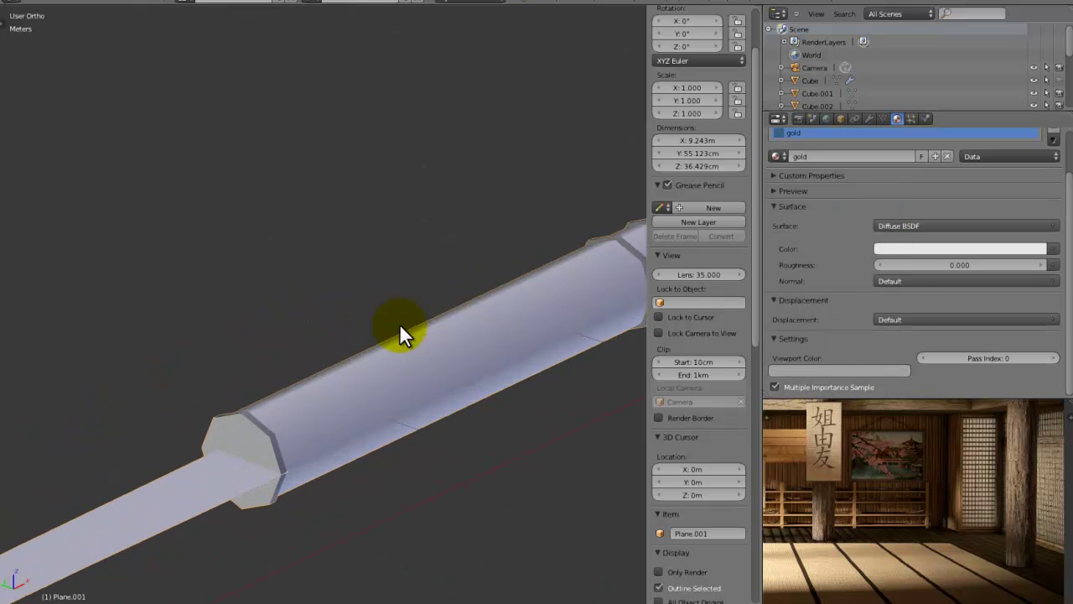
Add a third material named blade and assign it to the entire connected blade mesh.
scroll(849, 144, "up", 2)
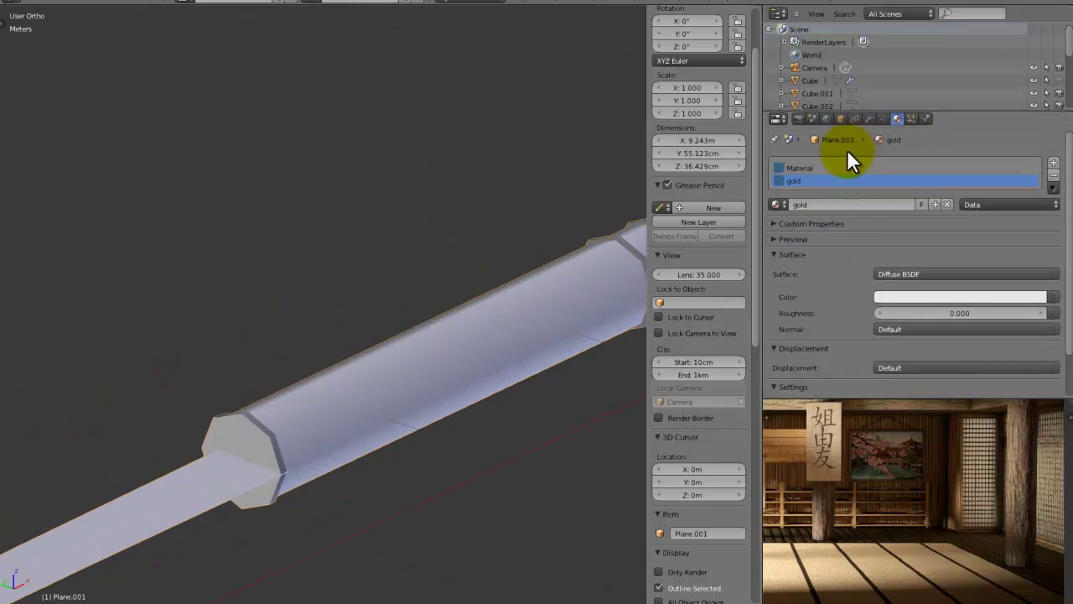
left_click(1054, 160)
left_click(844, 210)
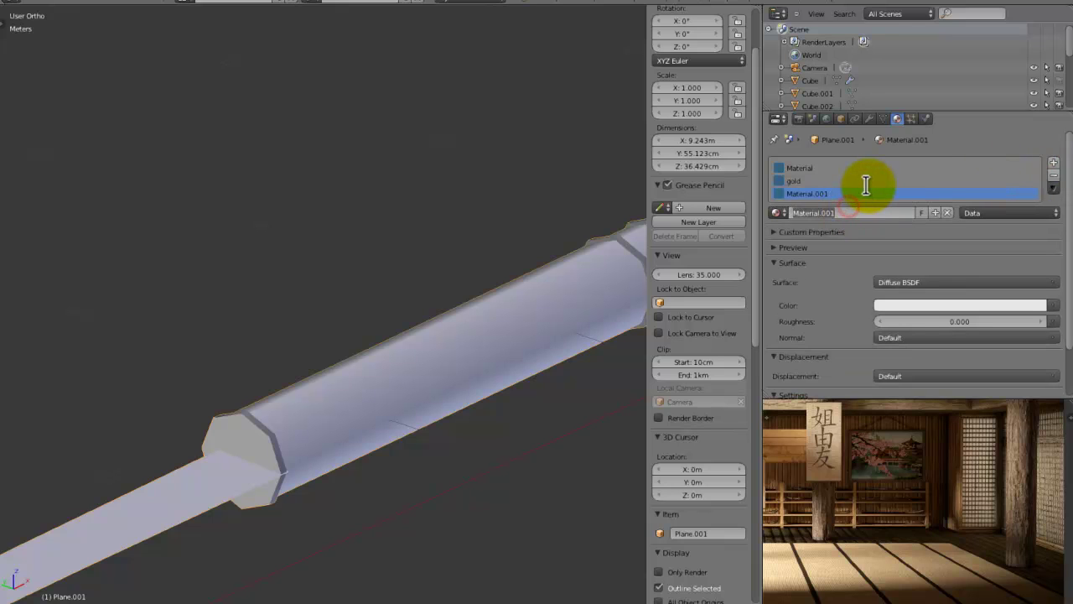
key("Tab")
scroll(249, 369, "down", 6)
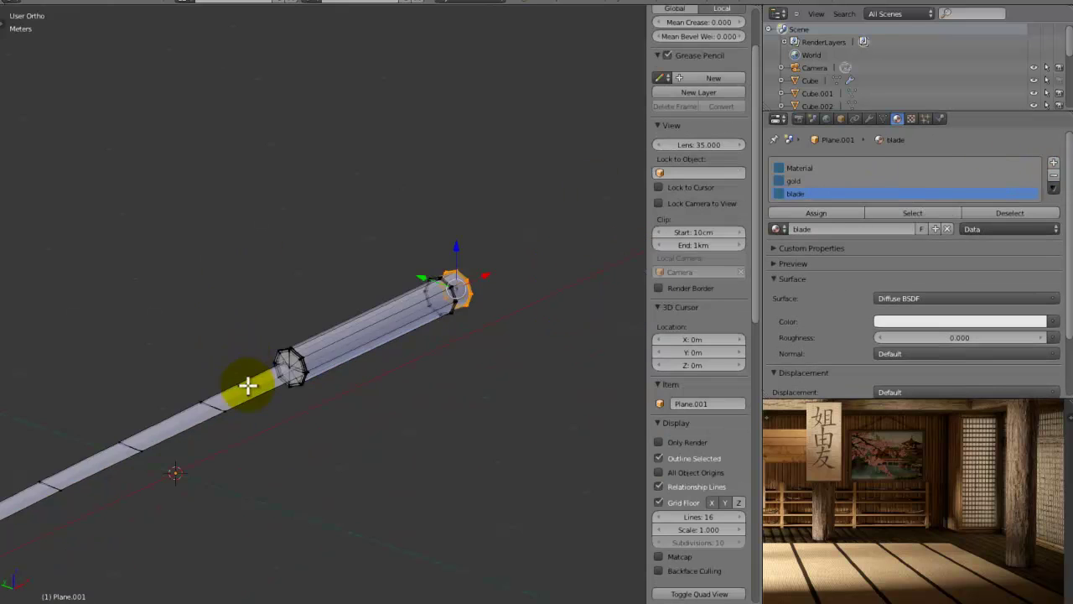
right_click(302, 370)
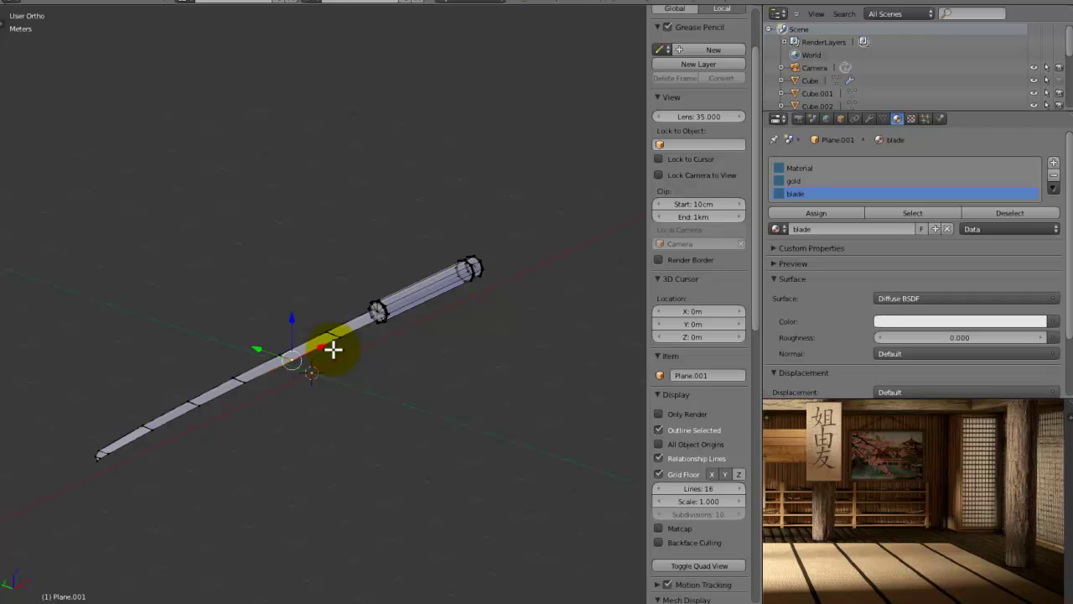
key("l")
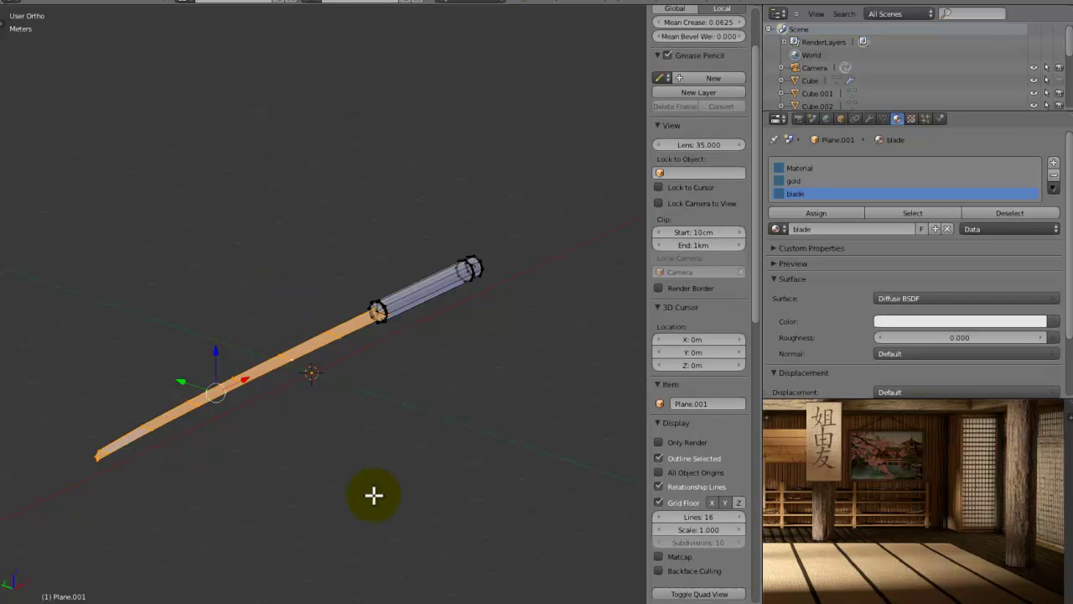
left_click(842, 212)
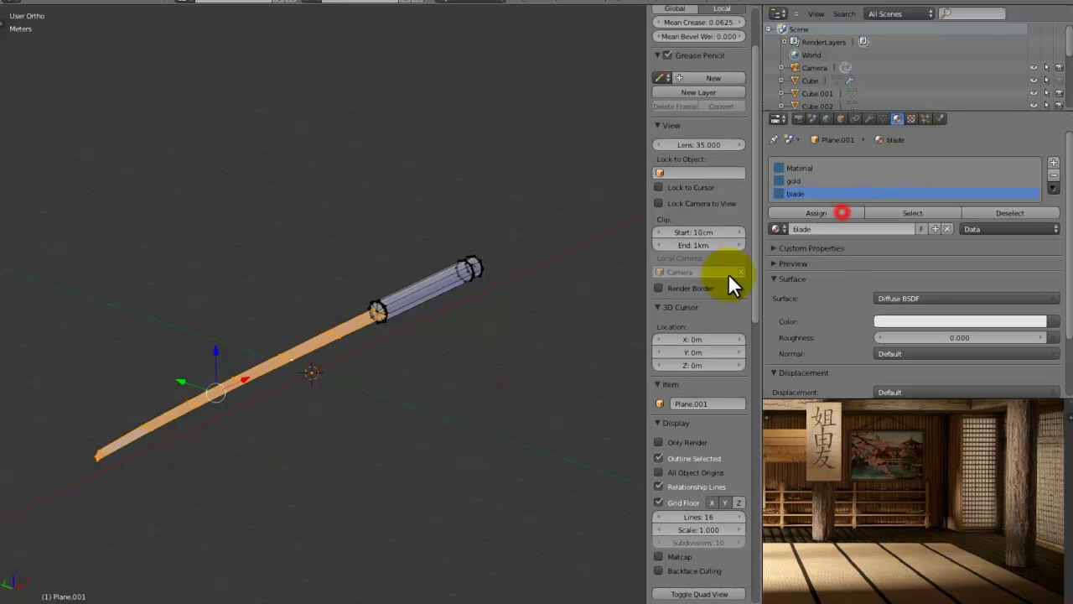
Leave edit mode and open the blade material's viewport colour.
scroll(855, 307, "down", 2)
key("Tab")
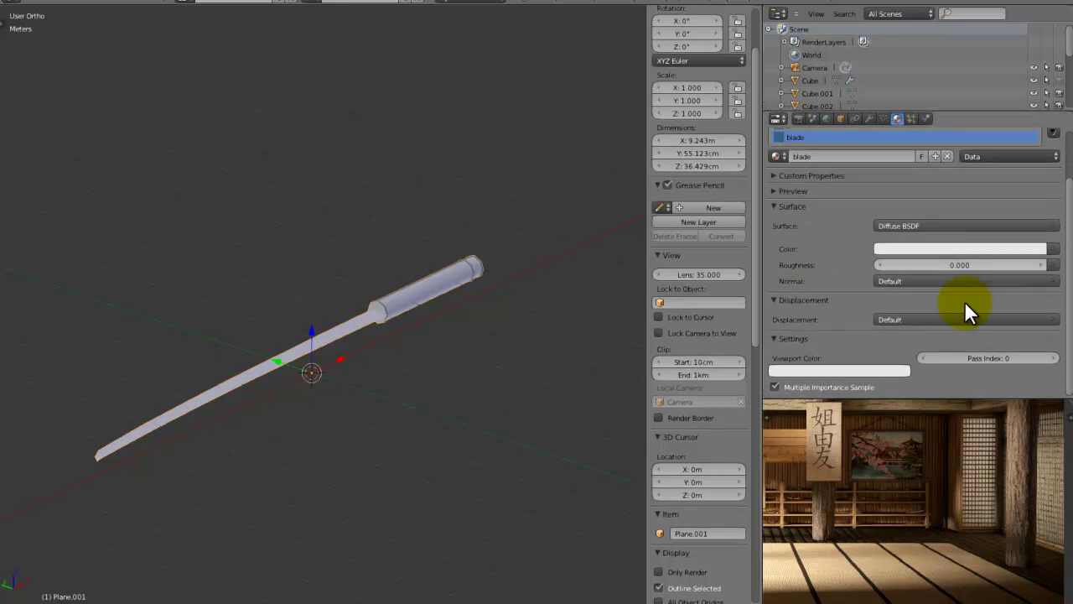
left_click(878, 370)
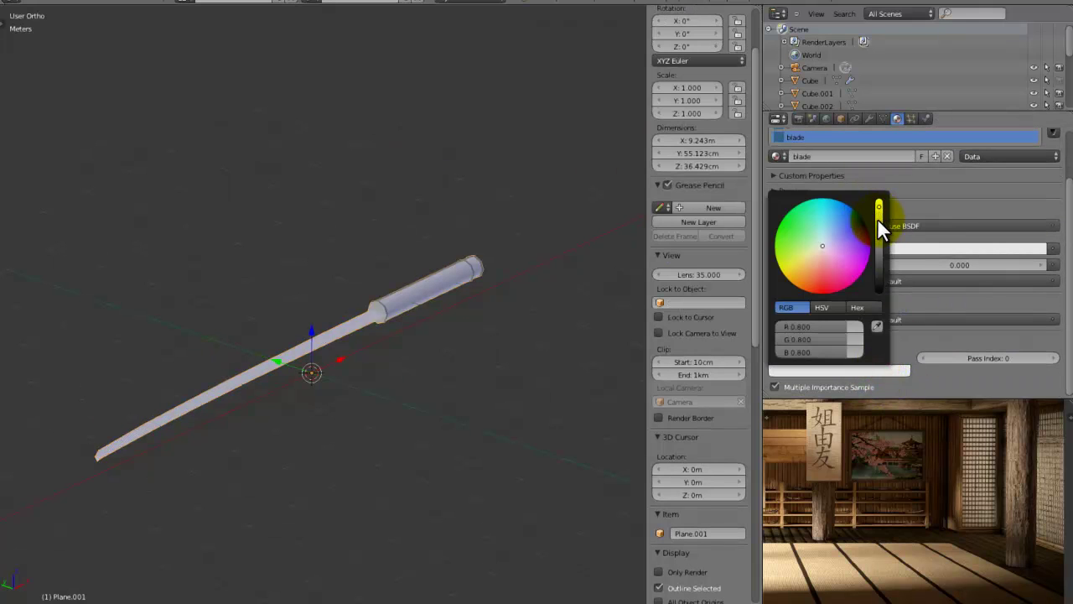
Show the Subdivision Surface modifier in the viewport again and check the material boundaries at the handle's far-end rings.
middle_click_drag(389, 351, 293, 387)
left_click(870, 118)
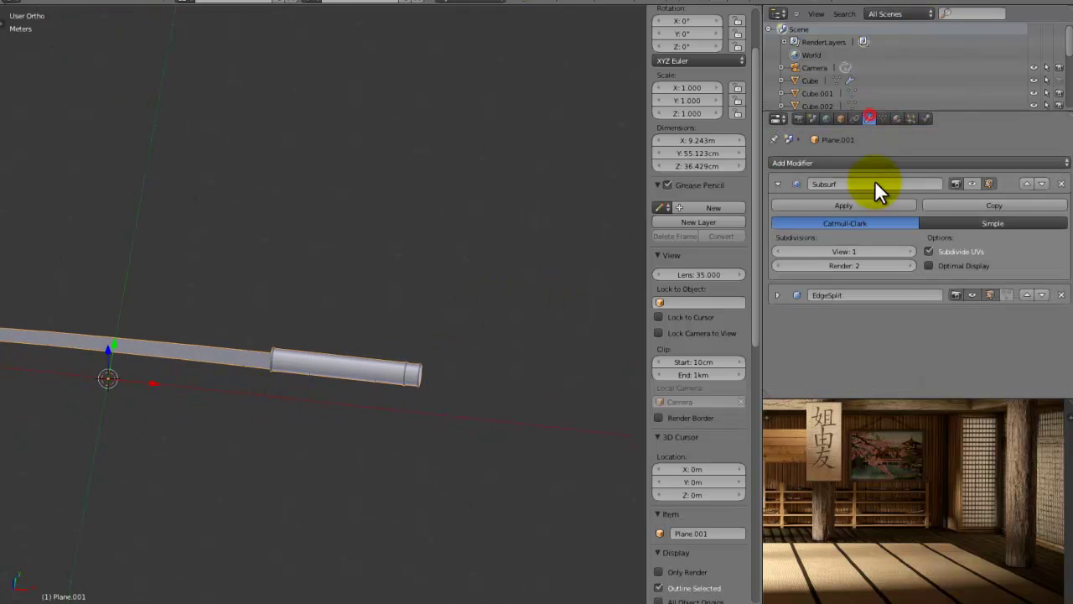
left_click(972, 182)
scroll(511, 282, "up", 6)
middle_click_drag(536, 409, 343, 287, "shift")
scroll(265, 161, "up", 4)
middle_click_drag(312, 217, 204, 427, "shift")
scroll(201, 402, "up", 4)
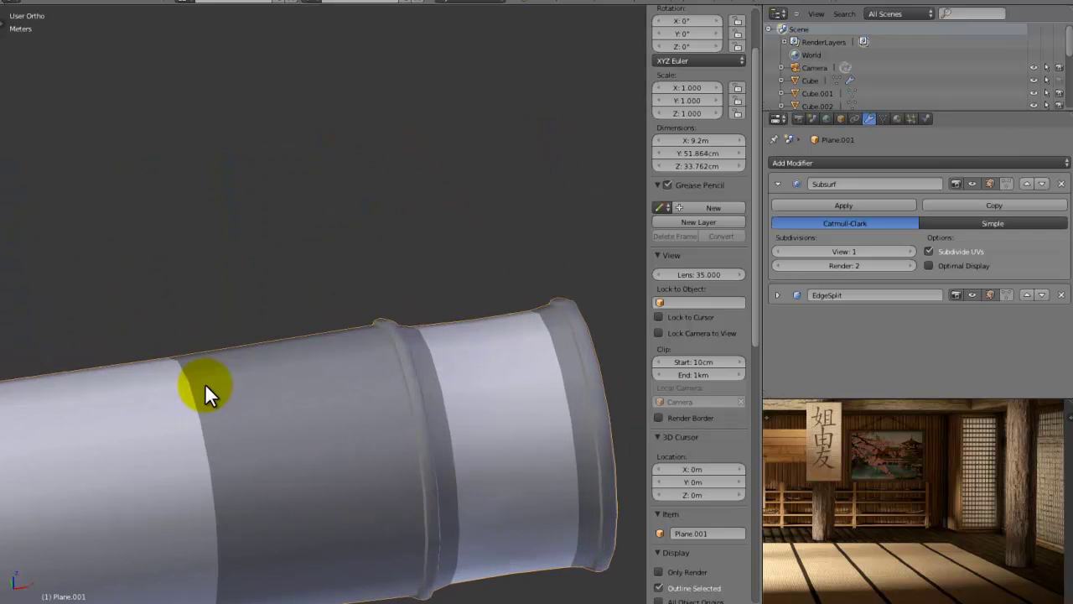
Examine the material boundaries on the smoothed handle and its rings from several angles.
scroll(188, 347, "down", 9)
middle_click_drag(235, 375, 369, 322)
scroll(260, 325, "up", 5)
middle_click_drag(298, 339, 645, 440, "shift")
scroll(375, 359, "up", 4)
middle_click_drag(429, 472, 308, 344, "shift")
scroll(310, 345, "down", 4)
middle_click_drag(457, 281, 34, 276, "shift")
middle_click_drag(412, 281, 287, 318)
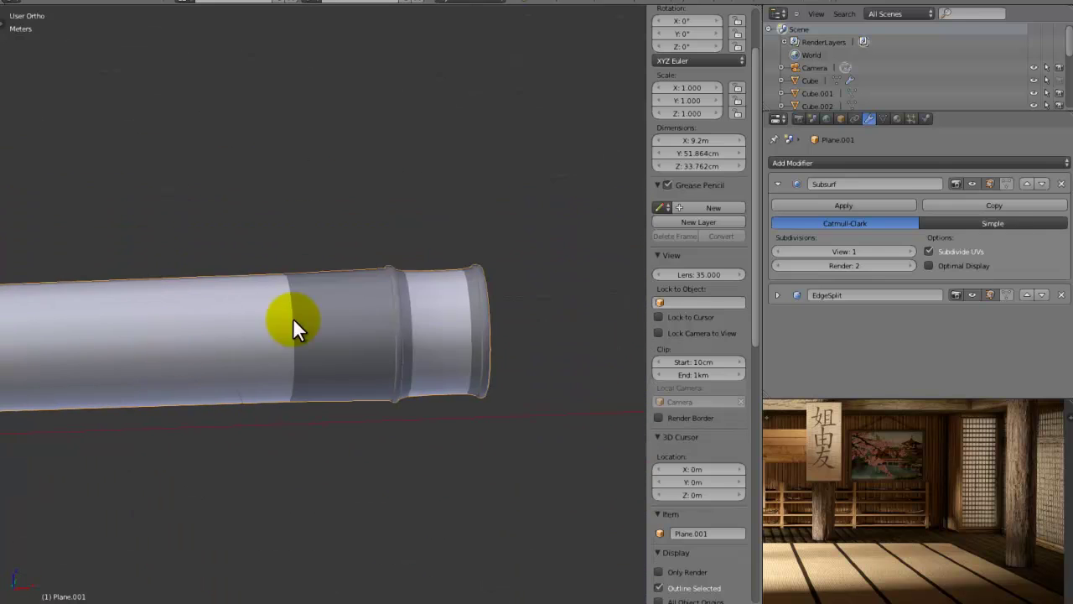
Add an edge loop around the handle grip in edit mode and slide it close to the inner ring at the far end.
scroll(357, 330, "up", 3)
key("Tab")
key("a")
scroll(318, 221, "up", 2)
key("a")
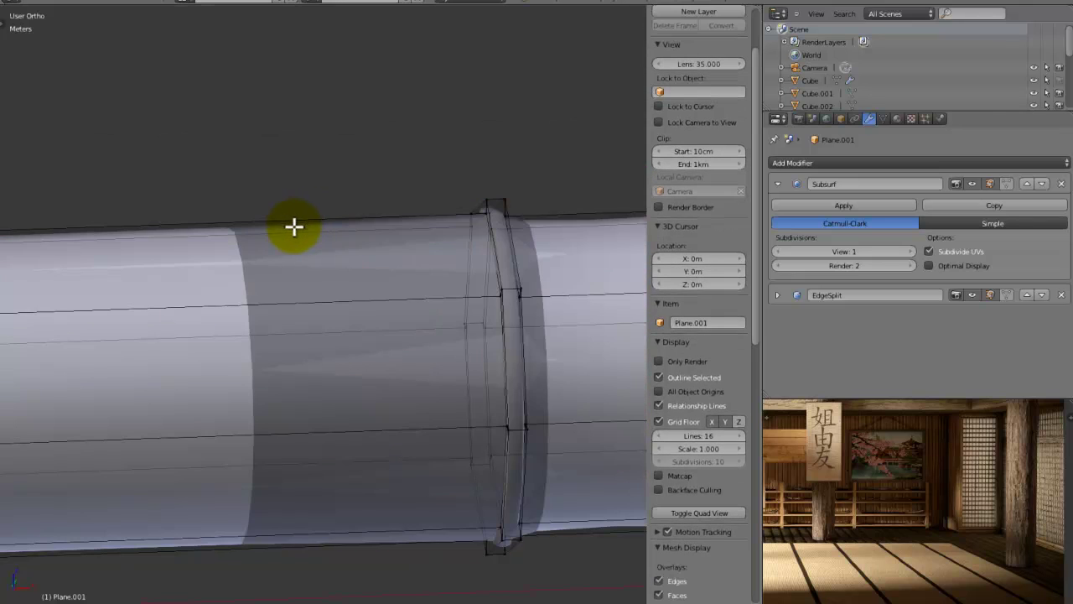
scroll(251, 261, "down", 8)
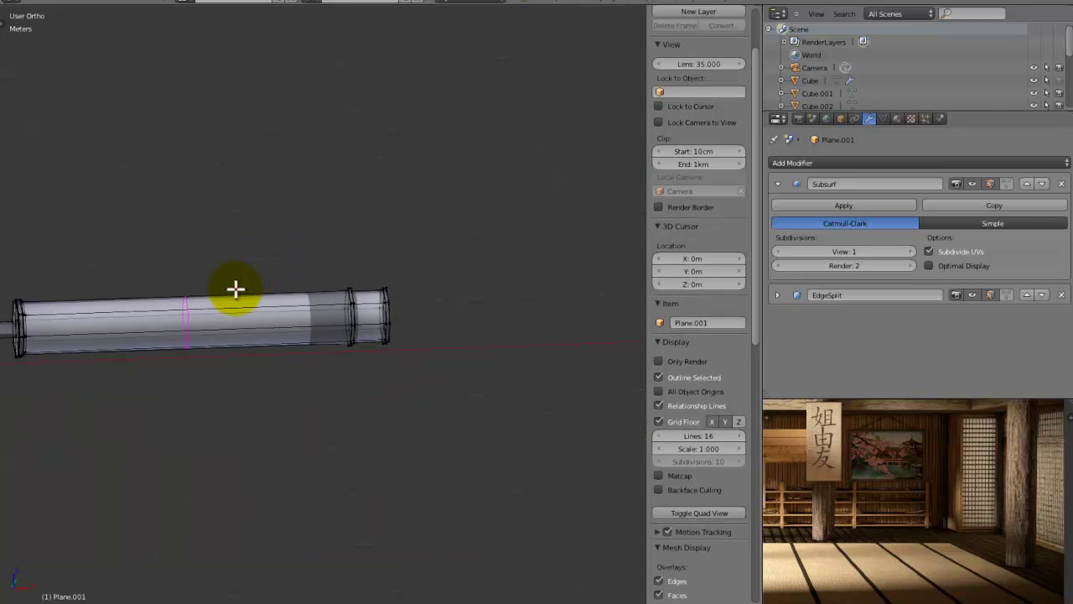
left_click(236, 289)
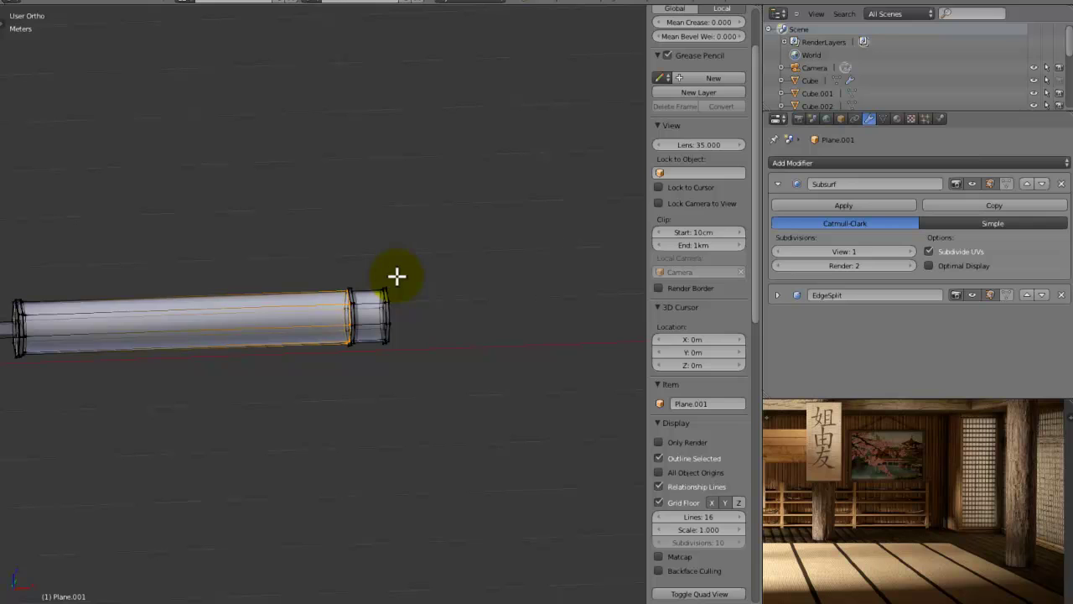
scroll(394, 277, "up", 7)
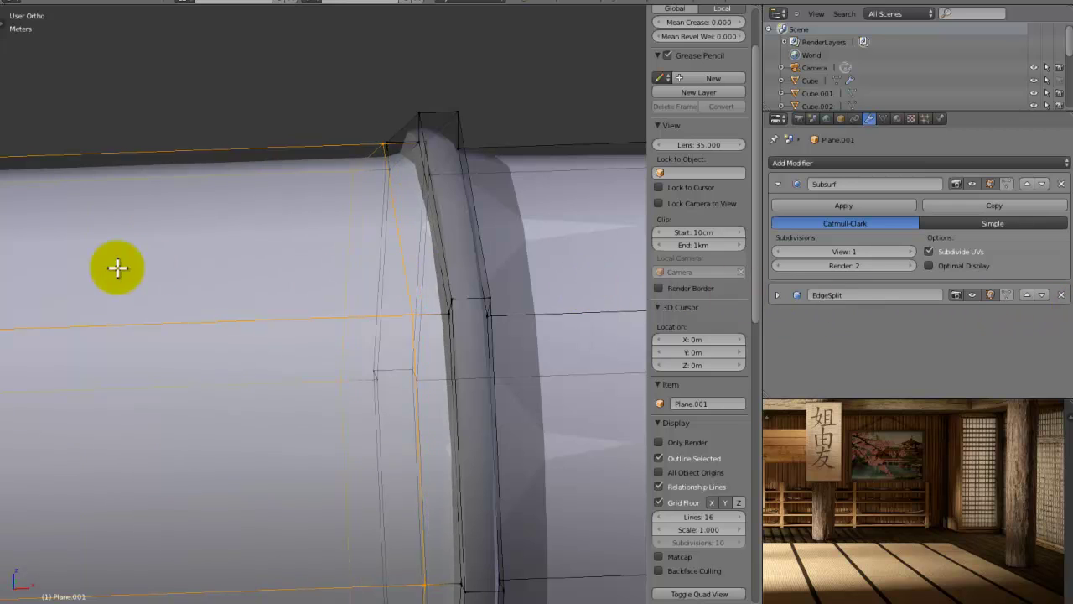
left_click(516, 262)
Slide the grip's new edge loop tighter against the far-end inner ring.
scroll(467, 256, "down", 5)
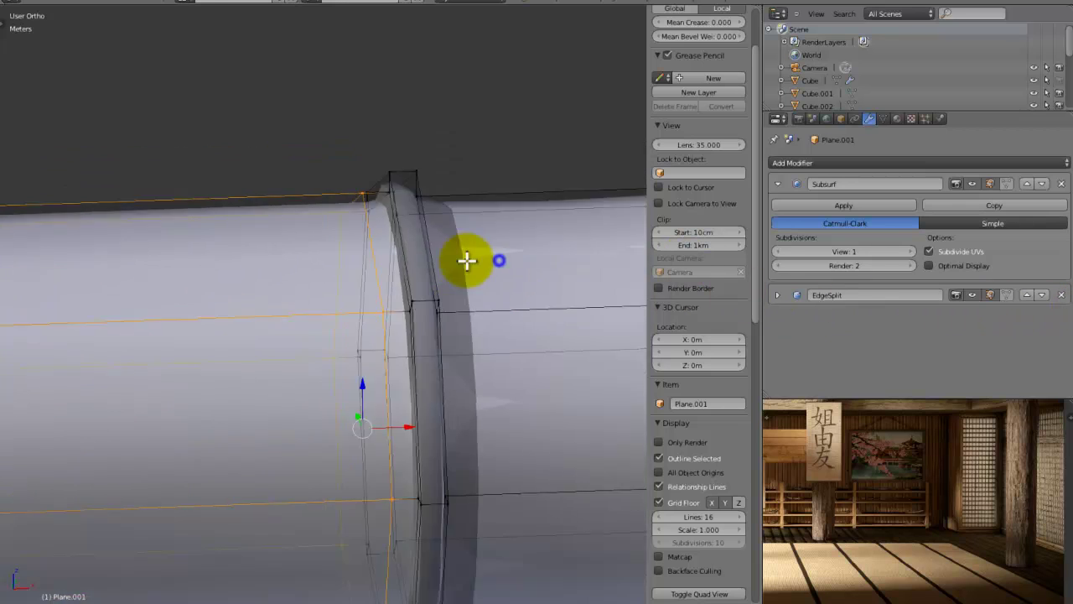
scroll(158, 327, "up", 3)
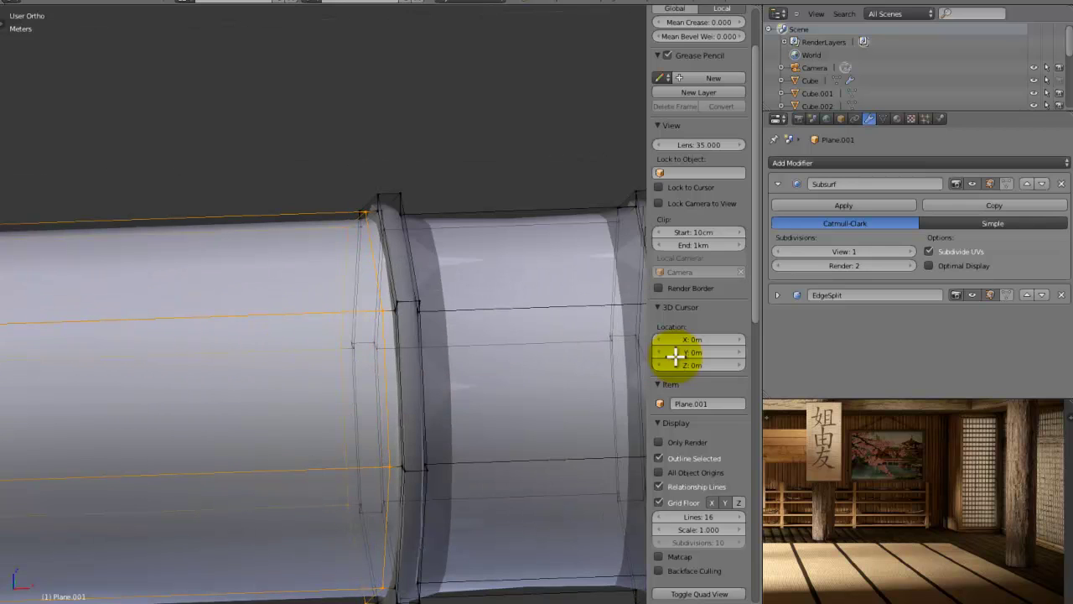
left_click(920, 337)
scroll(712, 333, "down", 3)
Add two supporting edge loops around the band between the handle's two end rings, spread them along X toward the rings, and leave edit mode.
key("a")
middle_click_drag(403, 306, 350, 336)
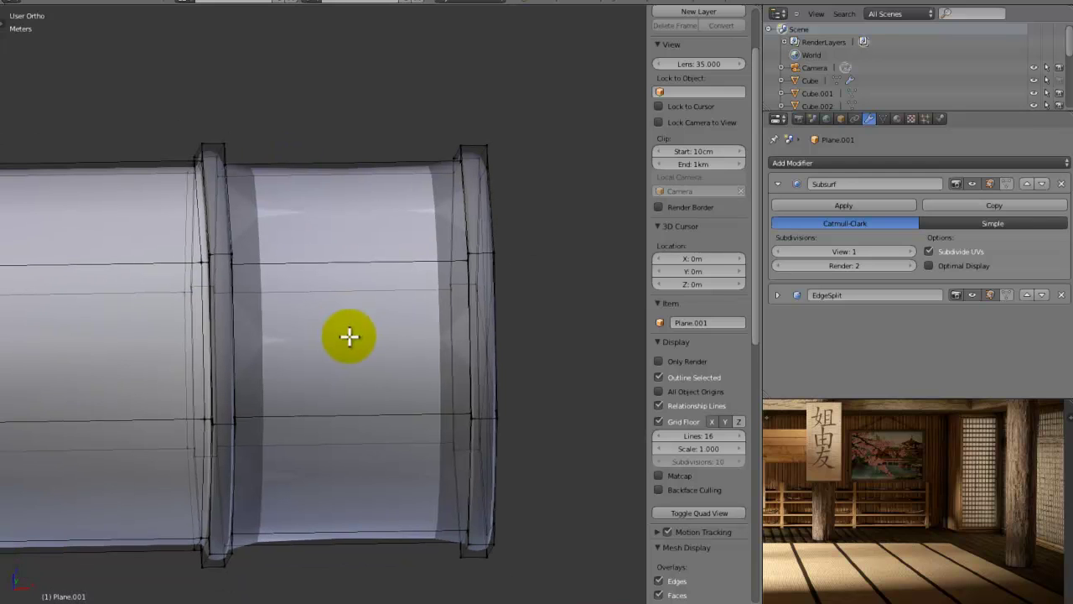
left_click(311, 179)
right_click(309, 177)
key("s")
key("x")
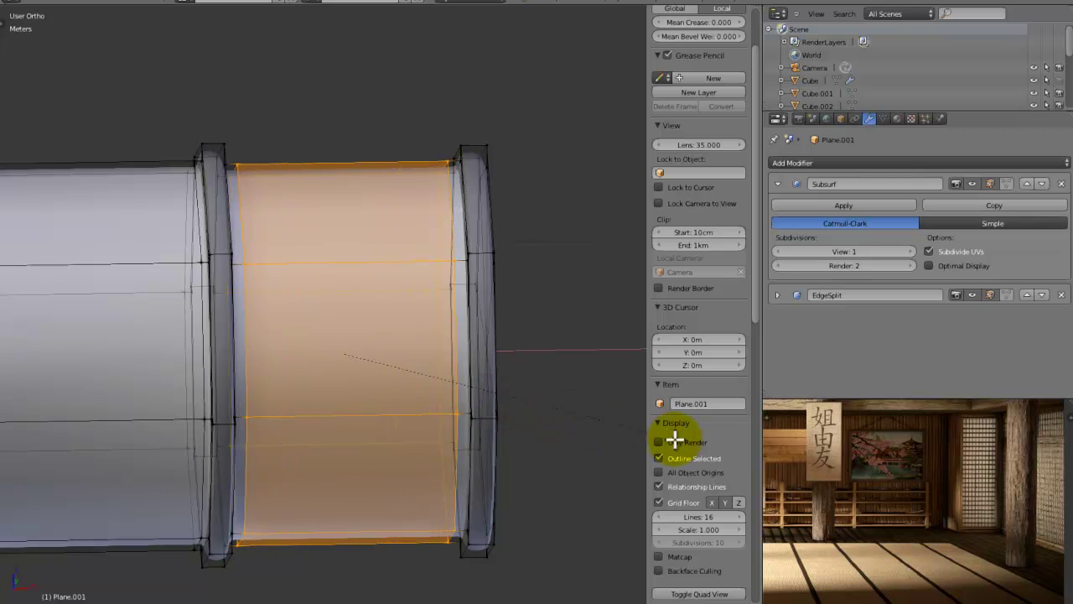
left_click(702, 431)
middle_click_drag(362, 379, 344, 374)
key("Tab")
Examine the whole sword, and study the swords on the shelf racks in the enlarged dojo reference image.
scroll(295, 338, "down", 7)
middle_click_drag(294, 338, 448, 379)
middle_click_drag(245, 375, 453, 392, "shift")
scroll(277, 375, "down", 10)
middle_click_drag(282, 384, 353, 505)
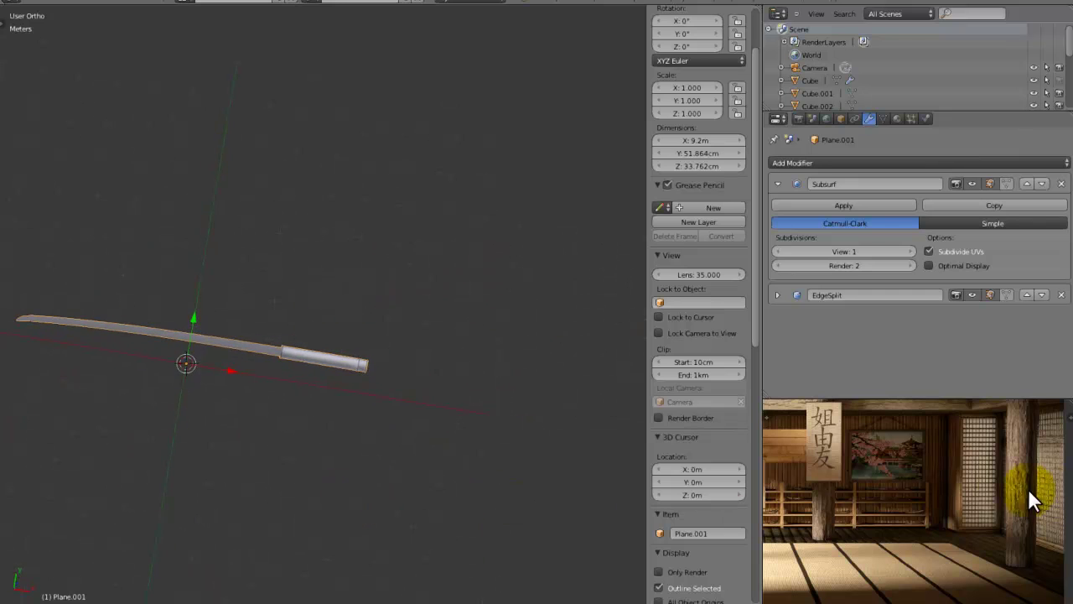
key("shift+space")
scroll(589, 324, "up", 9)
middle_click_drag(200, 371, 301, 339)
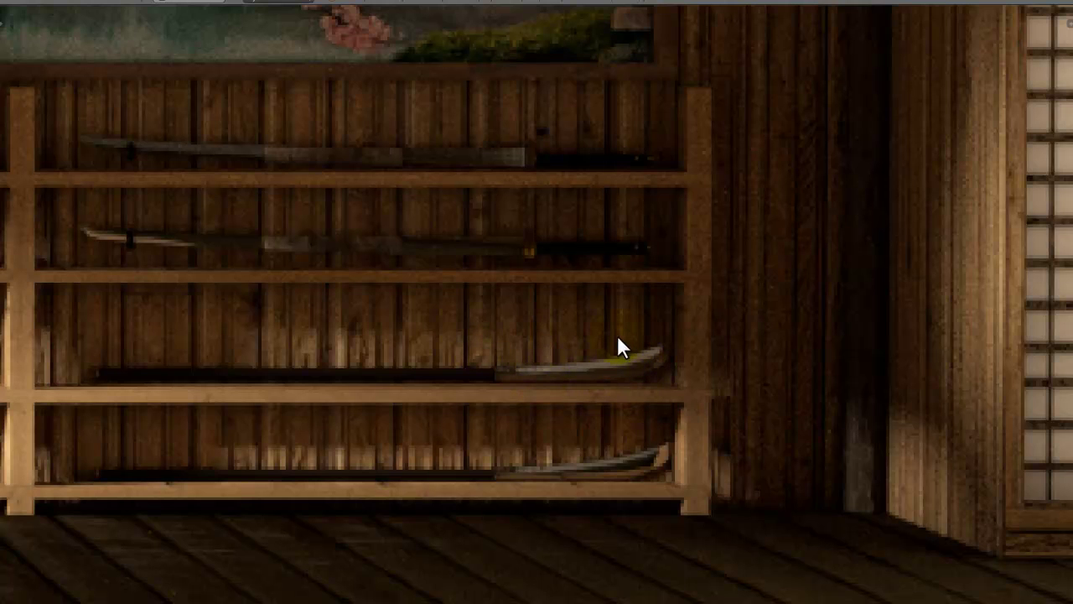
scroll(585, 373, "down", 5)
scroll(598, 308, "down", 4)
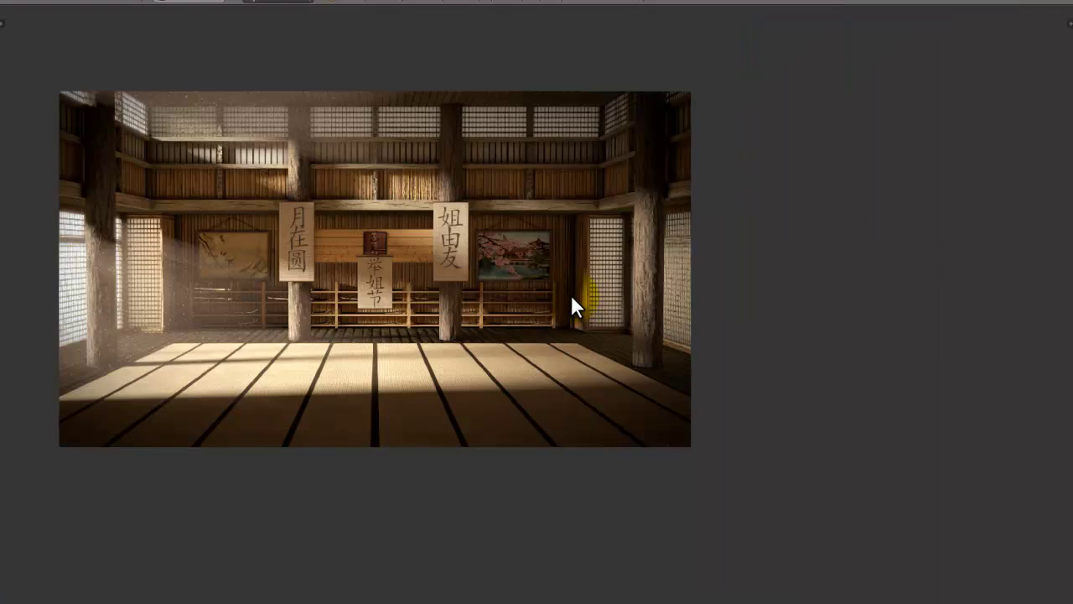
scroll(575, 307, "up", 8)
scroll(495, 315, "down", 3)
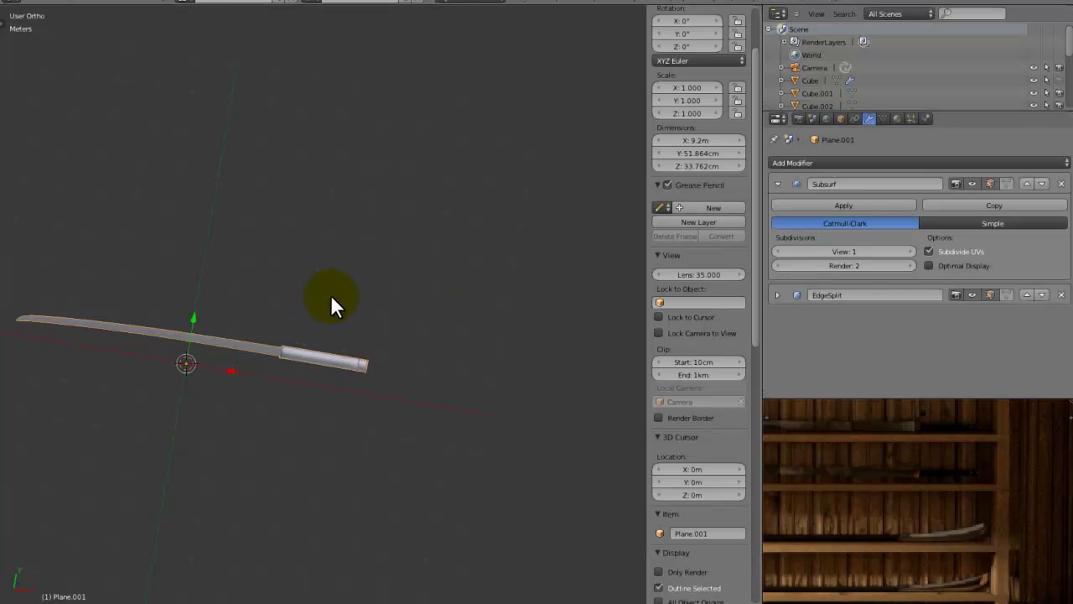
middle_click_drag(330, 304, 459, 139)
middle_click_drag(318, 421, 295, 436)
Set the sword's origin to its geometry and move the sword along the Y axis, away from the world centre.
left_click(112, 602)
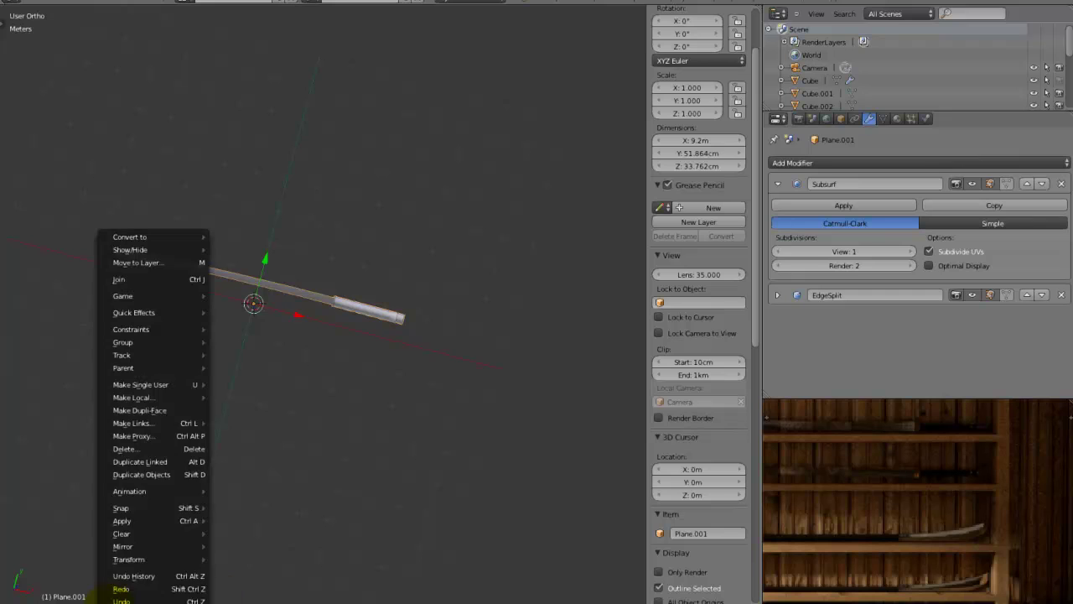
mouse_move(150, 564)
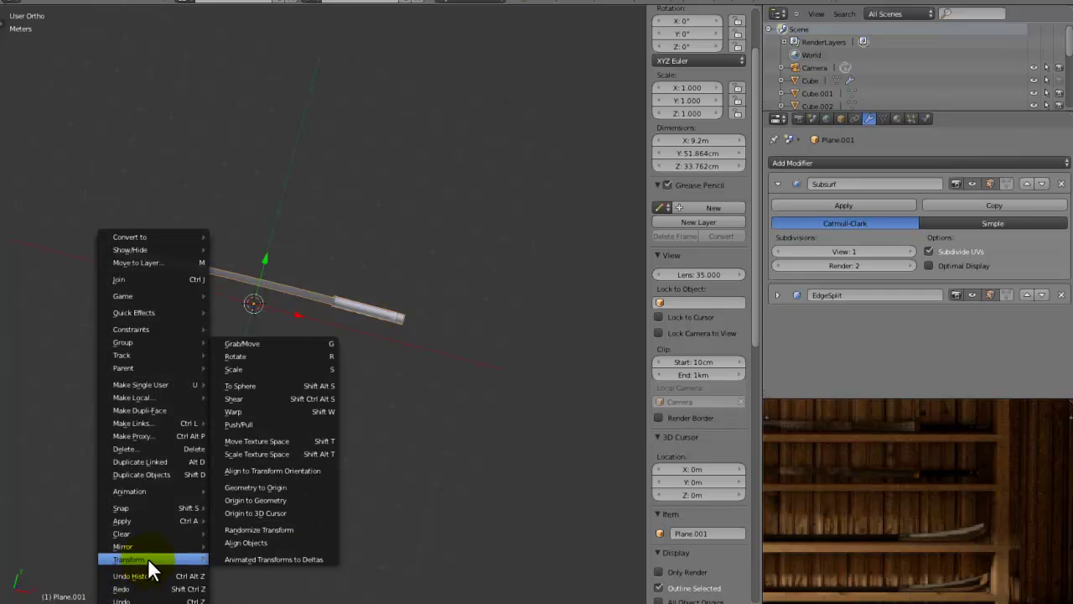
left_click(280, 501)
key("g")
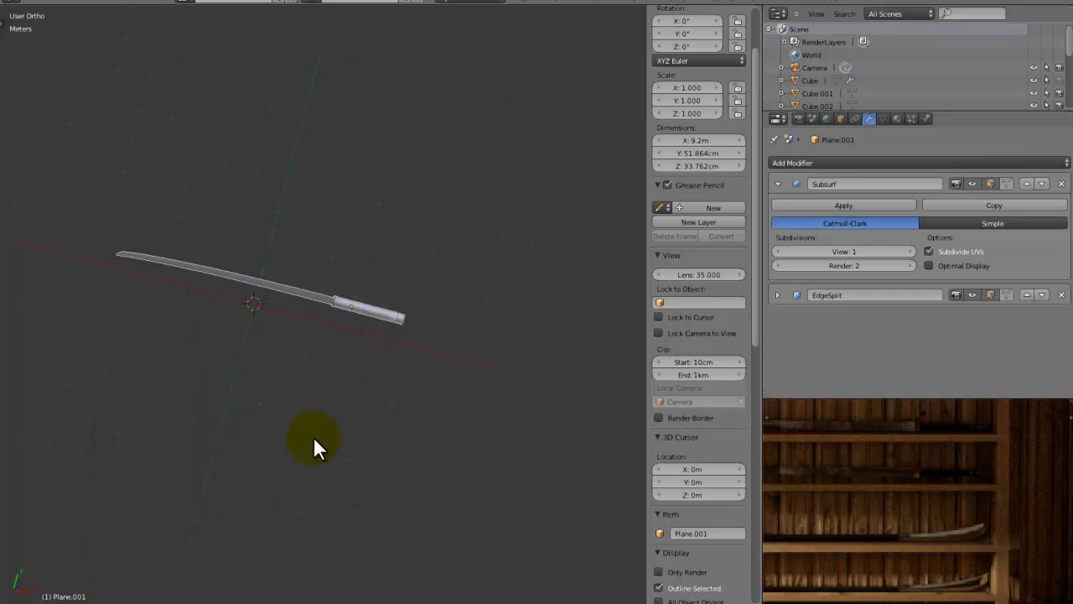
key("y")
left_click(393, 209)
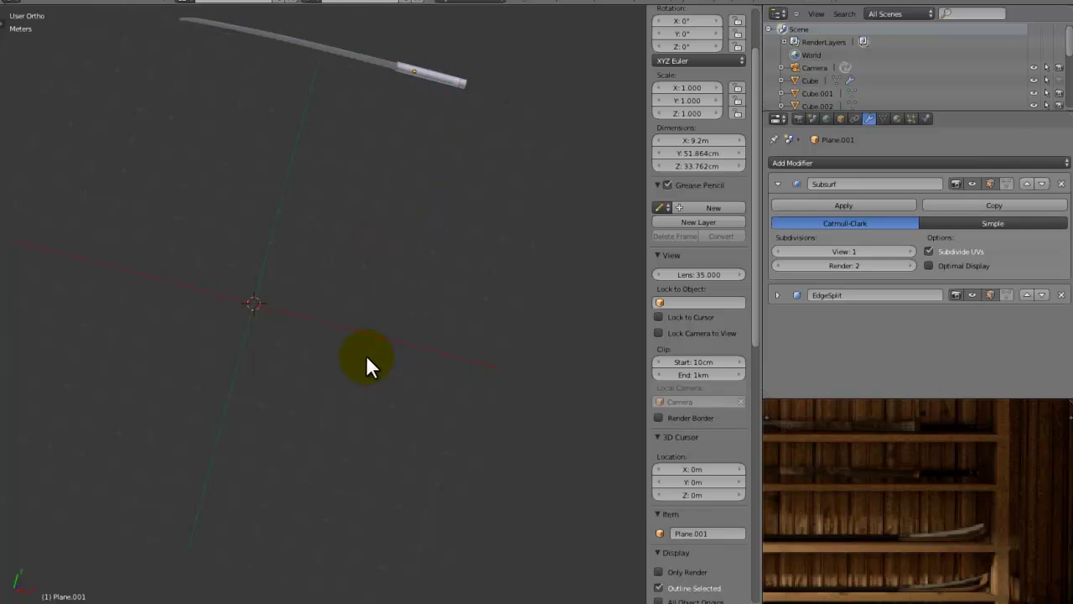
Add a plane at the world centre and hide the sword.jpg background image in top view.
key("shift+a")
mouse_move(380, 354)
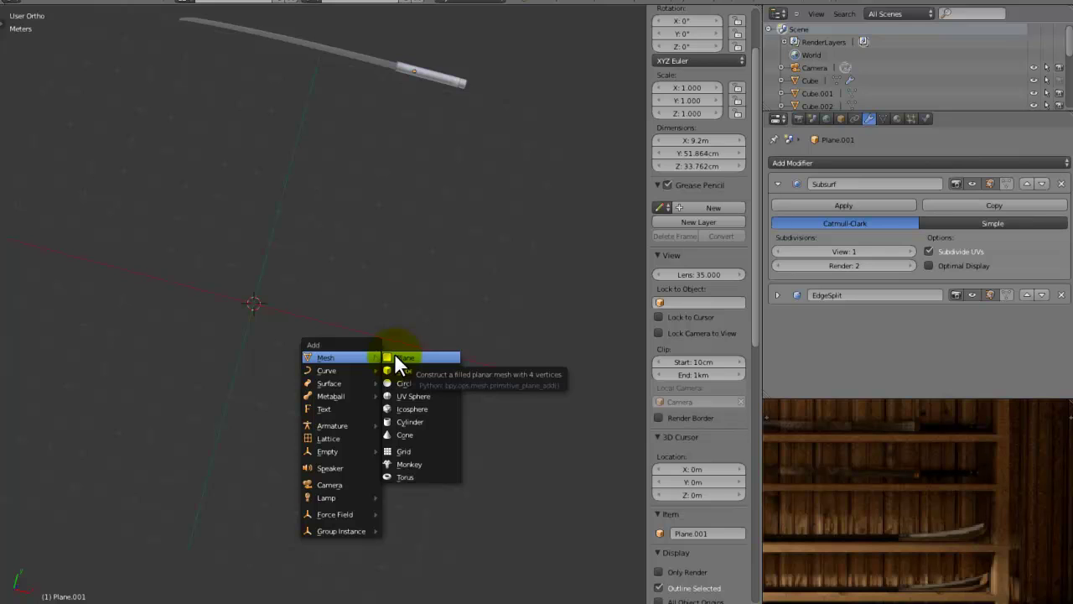
left_click(395, 355)
key("KP_7")
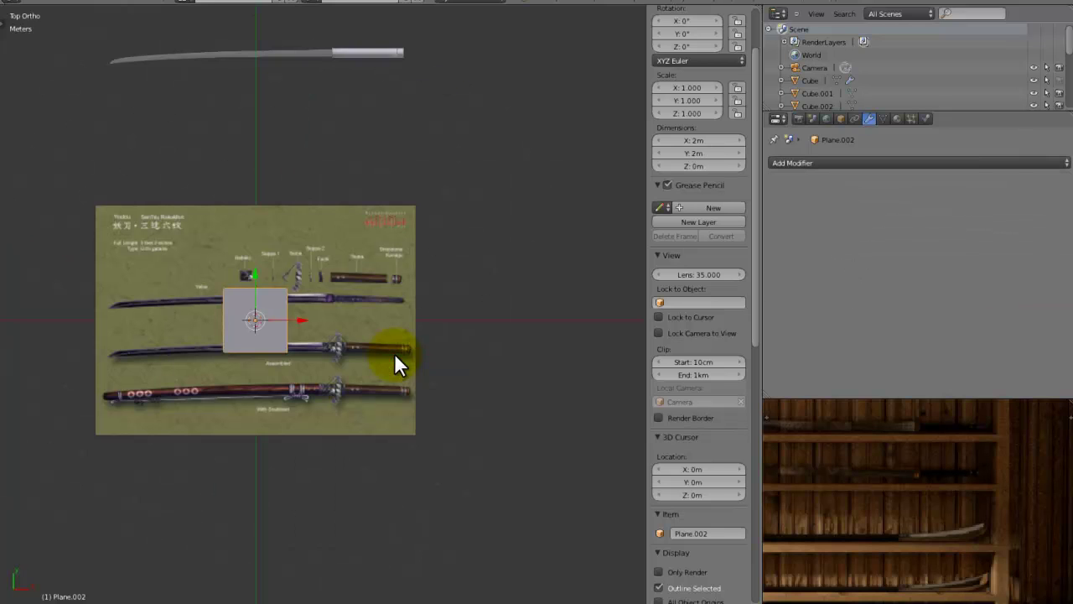
scroll(715, 471, "down", 8)
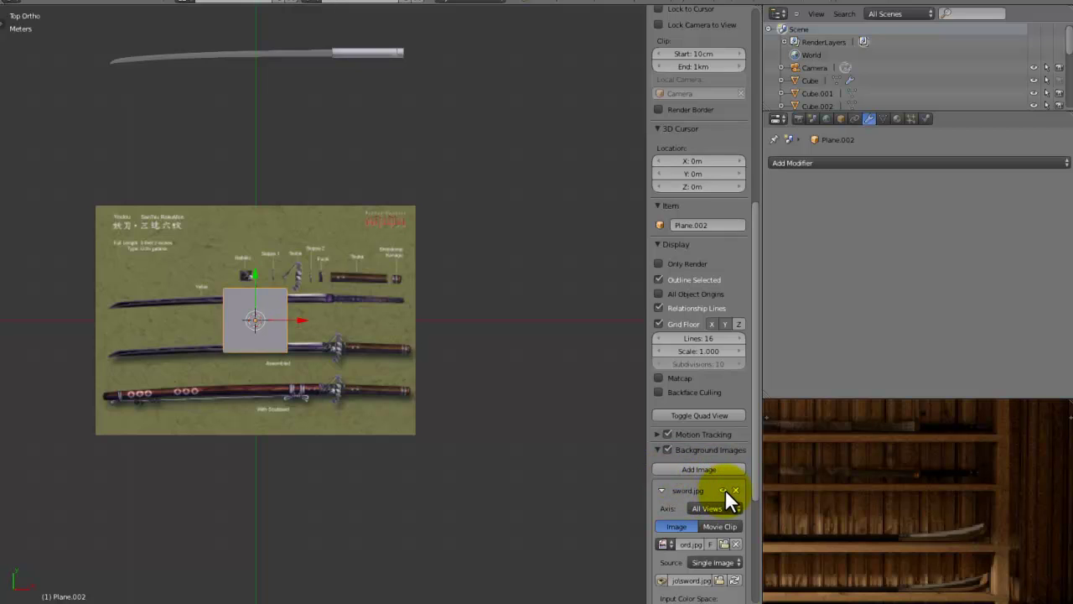
left_click(725, 489)
left_click(658, 450)
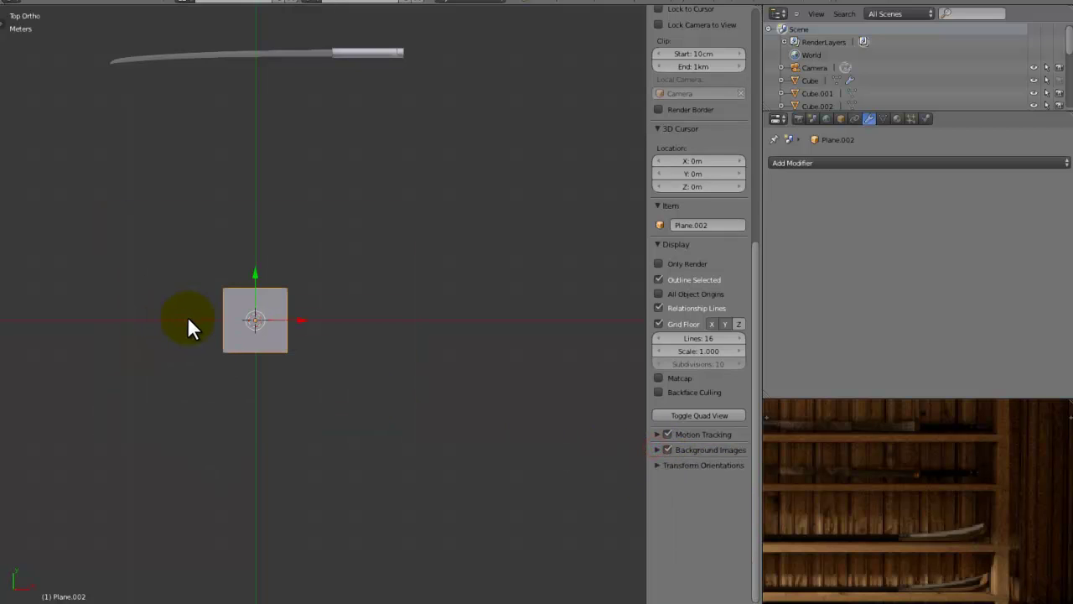
Stretch the new plane's mesh along the X axis to about three times its original width in edit mode.
key("Tab")
key("KP_Decimal")
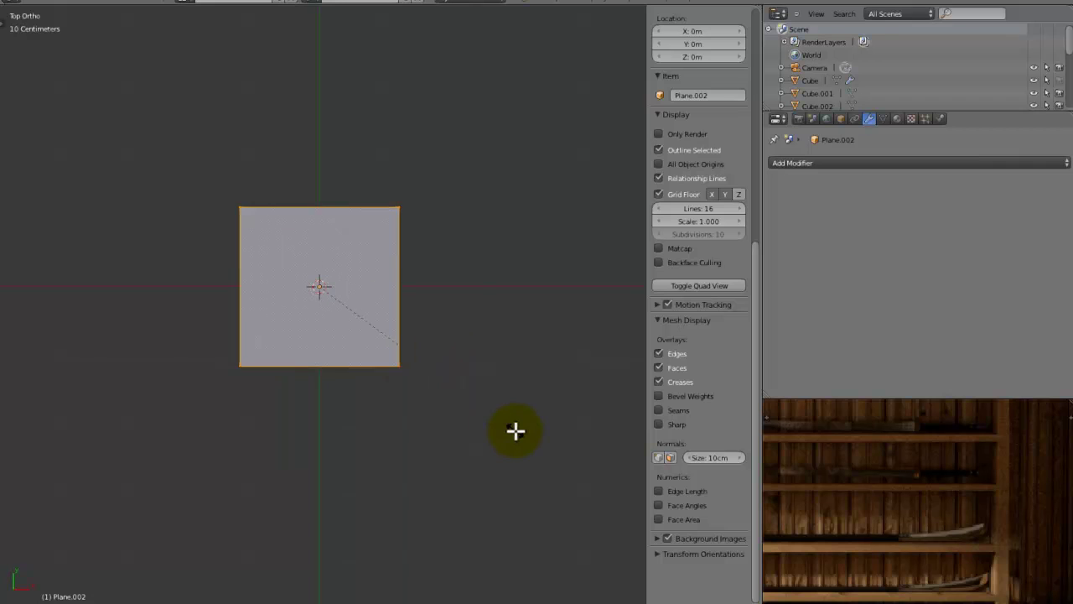
key("x")
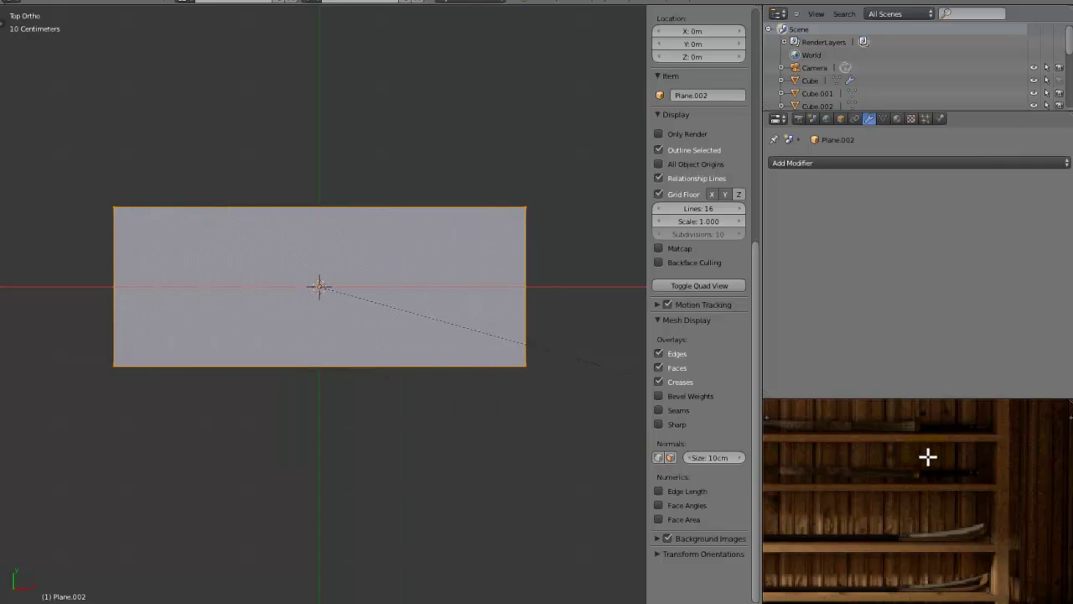
left_click(1040, 435)
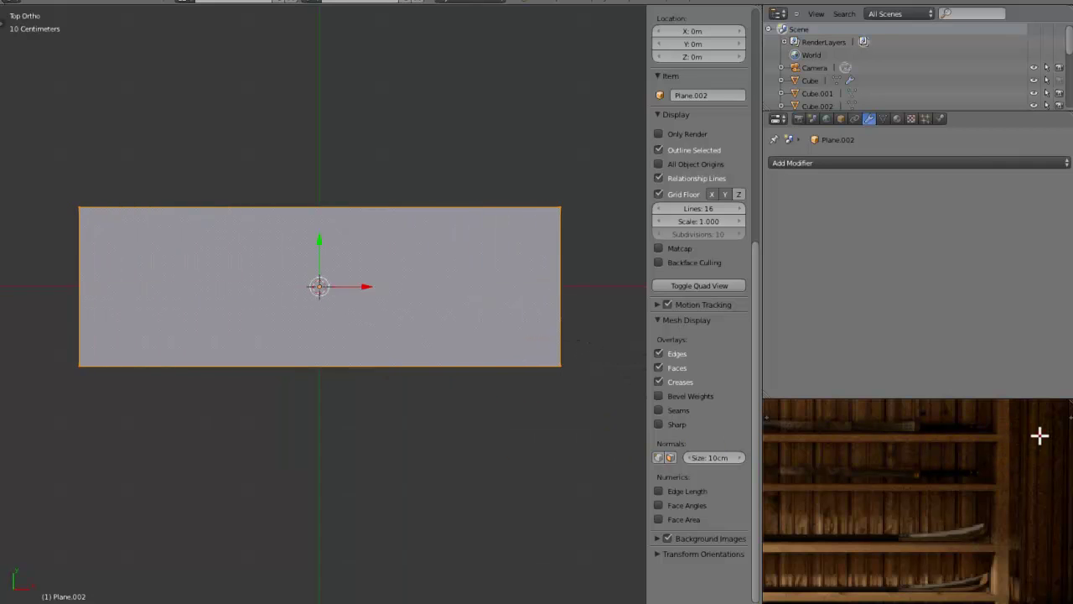
scroll(405, 365, "down", 4)
key("a")
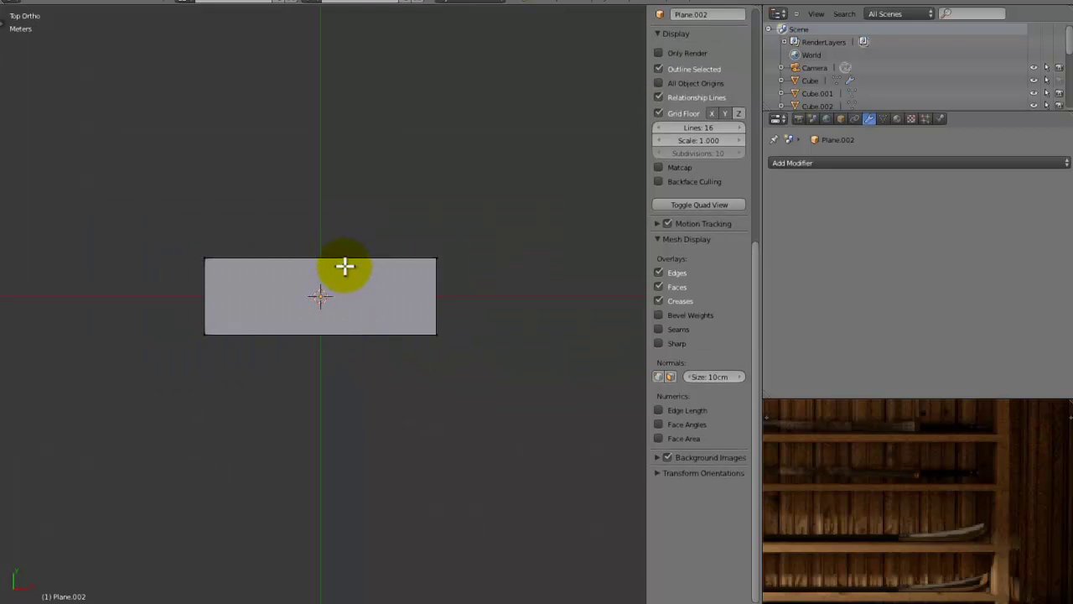
Divide the stretched plane along its length with three evenly spaced crosswise edge loops.
key("ctrl+e")
key("ctrl+r")
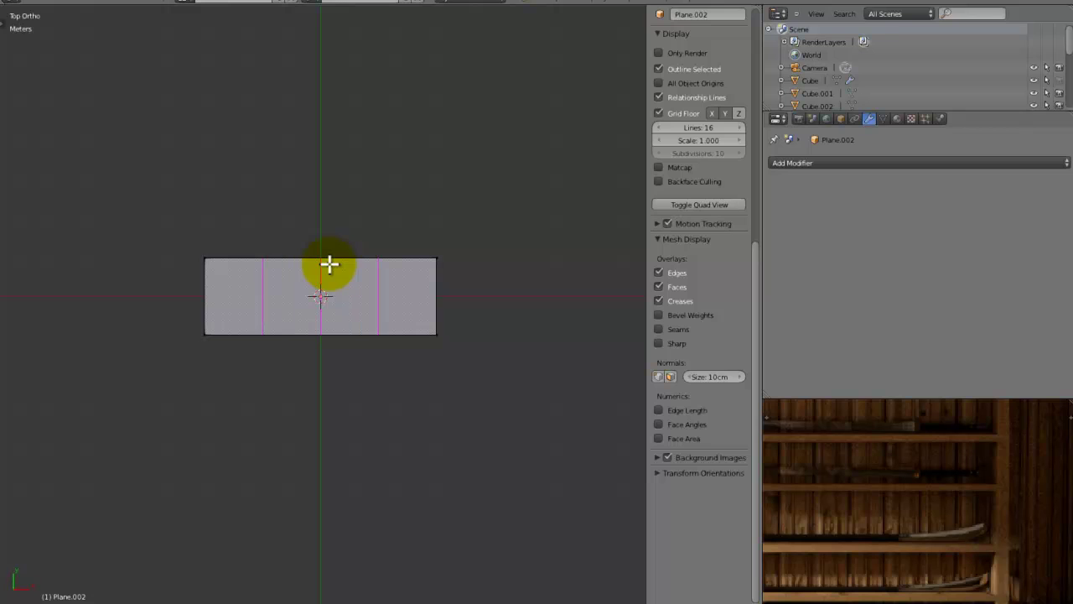
left_click(330, 264)
key("a")
Try to merge the two corner vertices at the plane's negative-X end into one at their center.
key("b")
left_click_drag(236, 236, 179, 387)
key("alt+m")
left_click(327, 310)
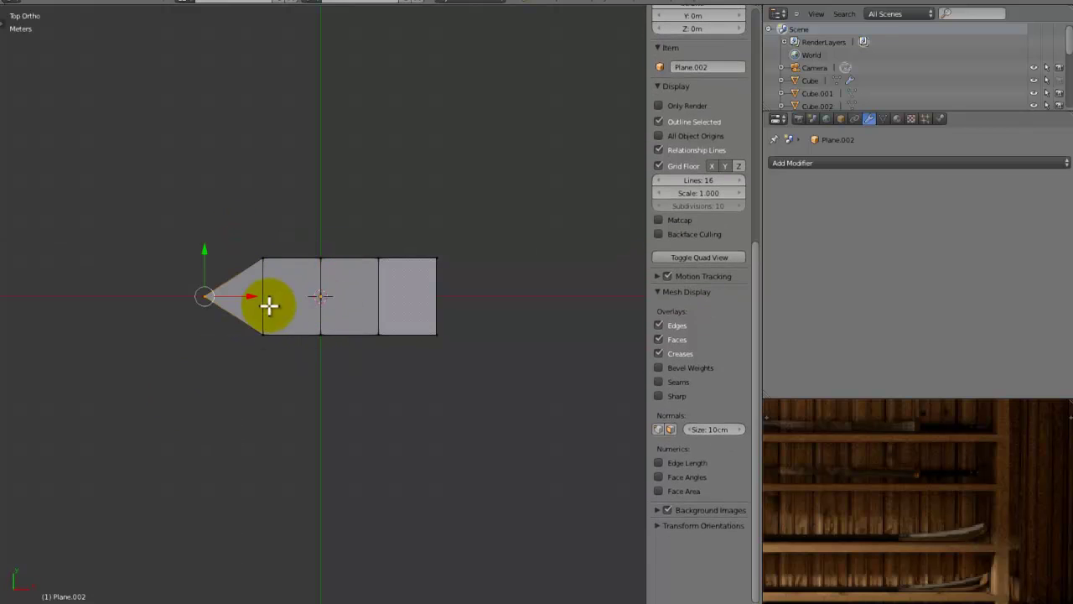
key("ctrl+z")
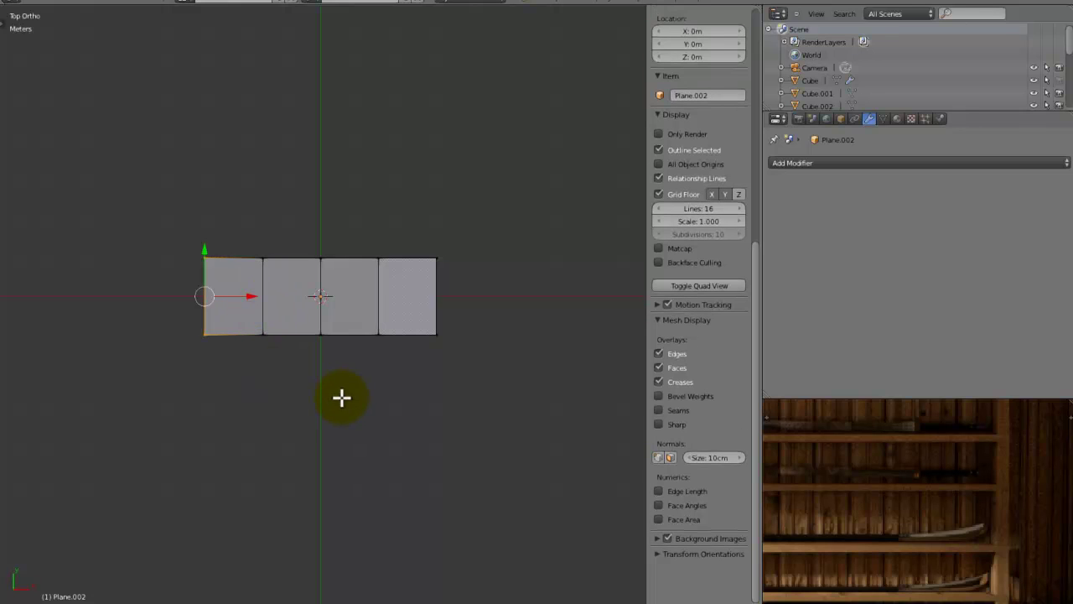
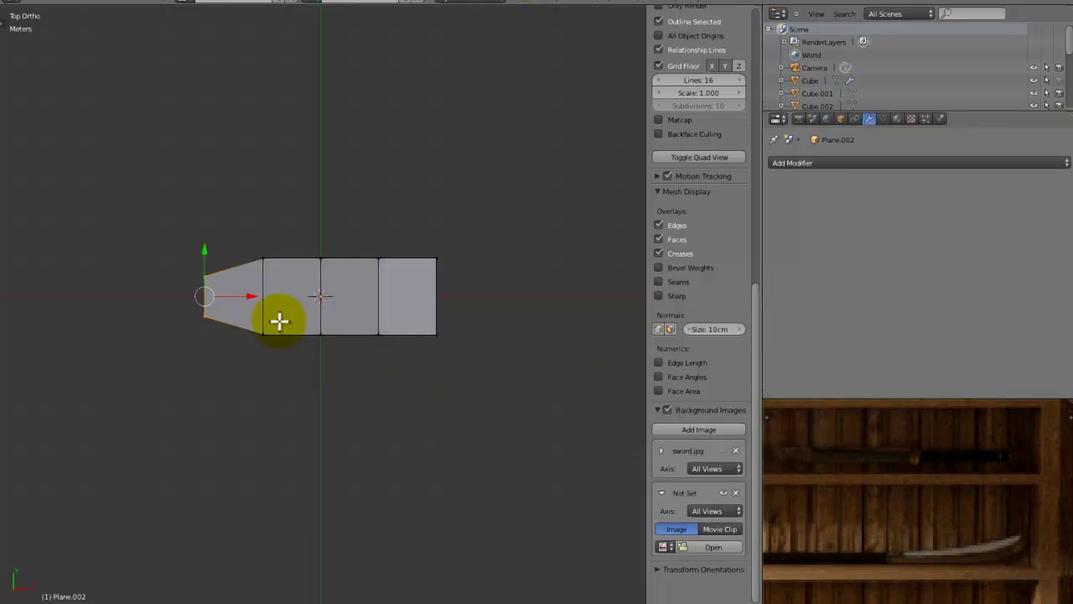
Move the plane's narrowed end edge outward and down so its lower vertex is level with the plane's lower side.
key("g")
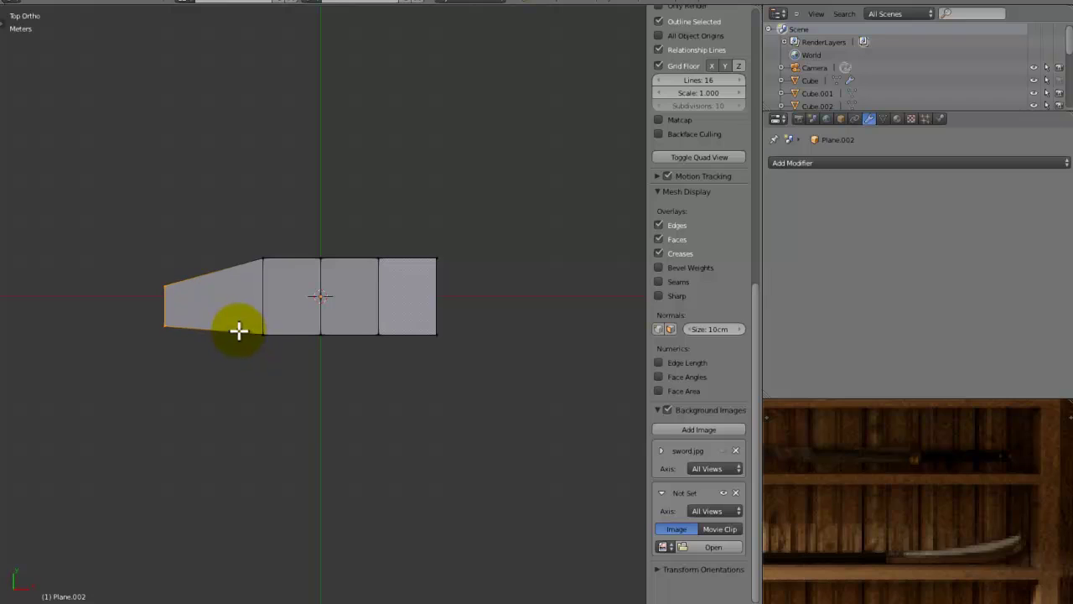
key("ctrl")
key("ctrl+shift+z")
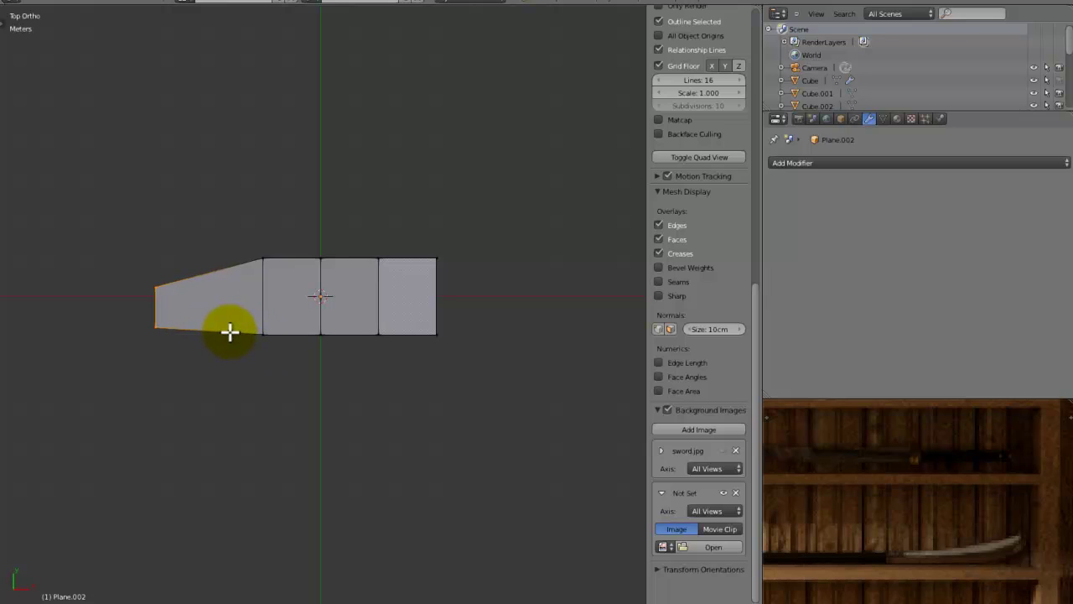
key("g")
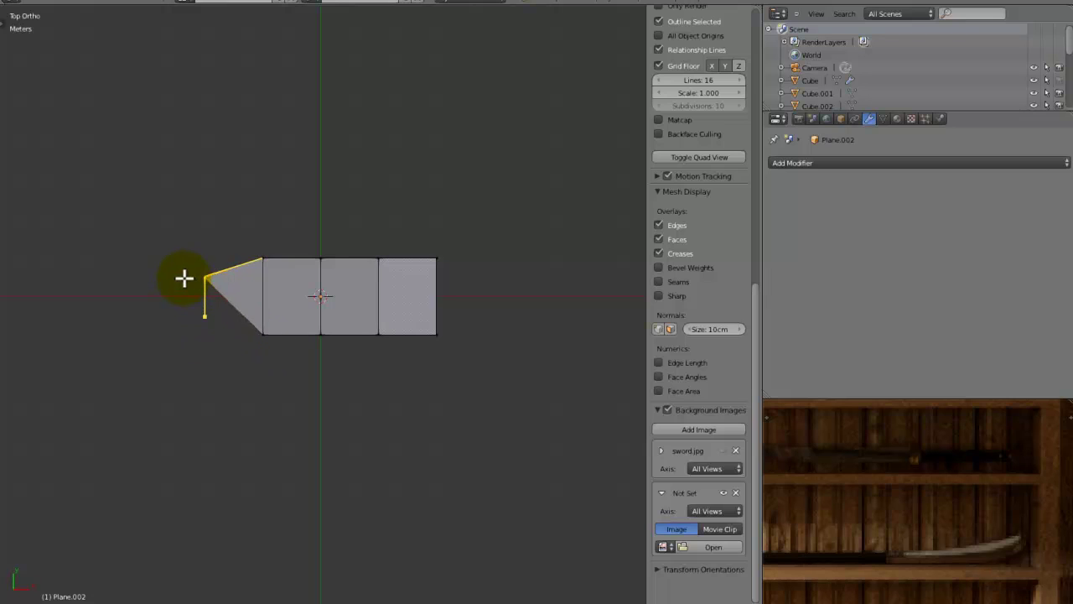
left_click(166, 300)
key("g")
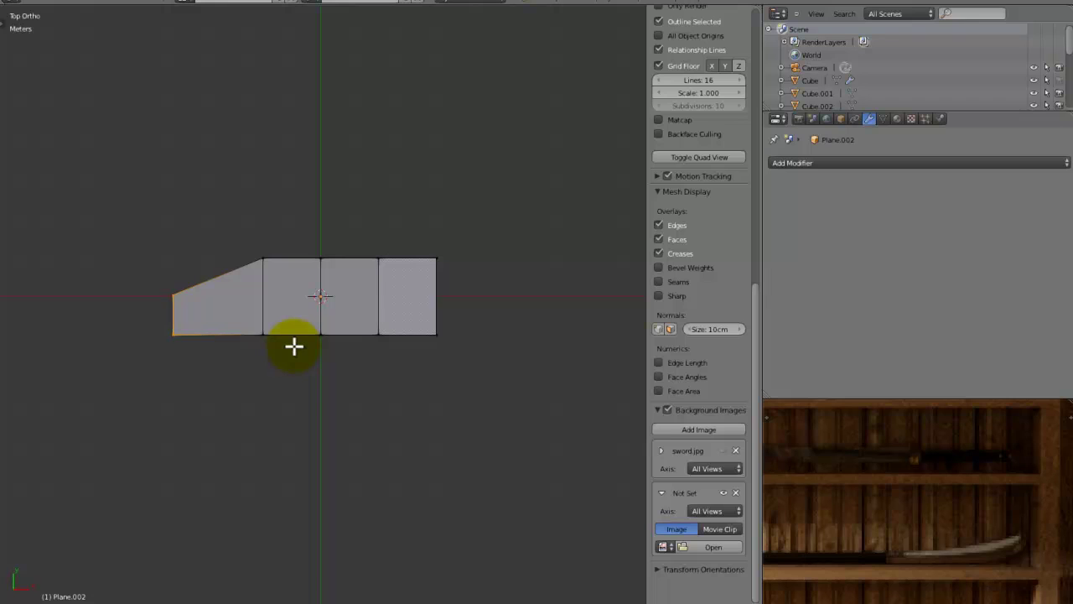
right_click(292, 344)
key("y")
right_click(268, 336)
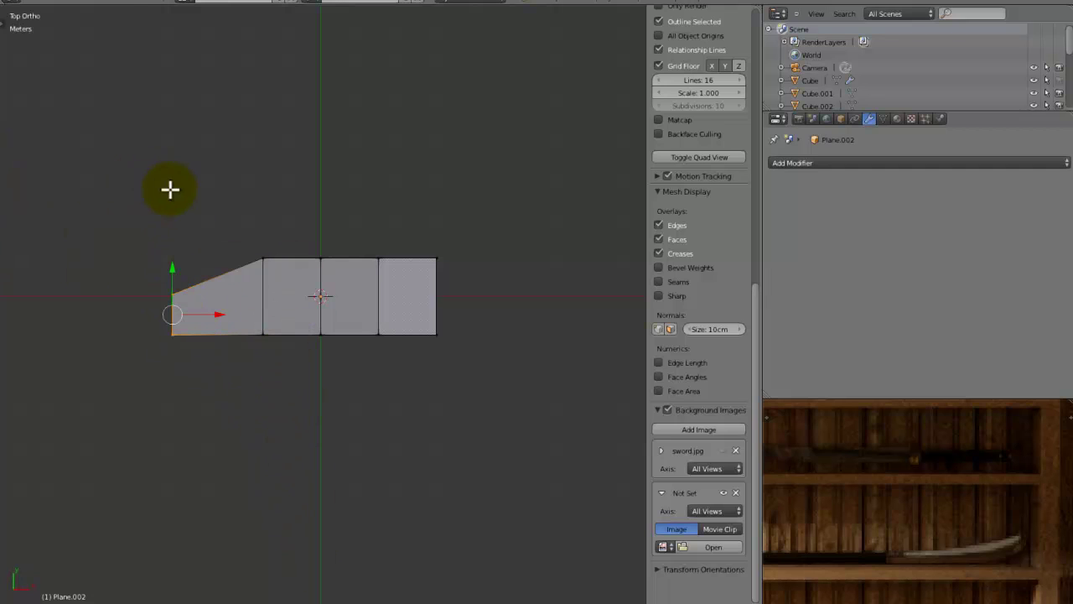
Lower all the vertices of the plane's upper side together along Y to make the strip narrower.
left_click_drag(472, 235, 136, 294)
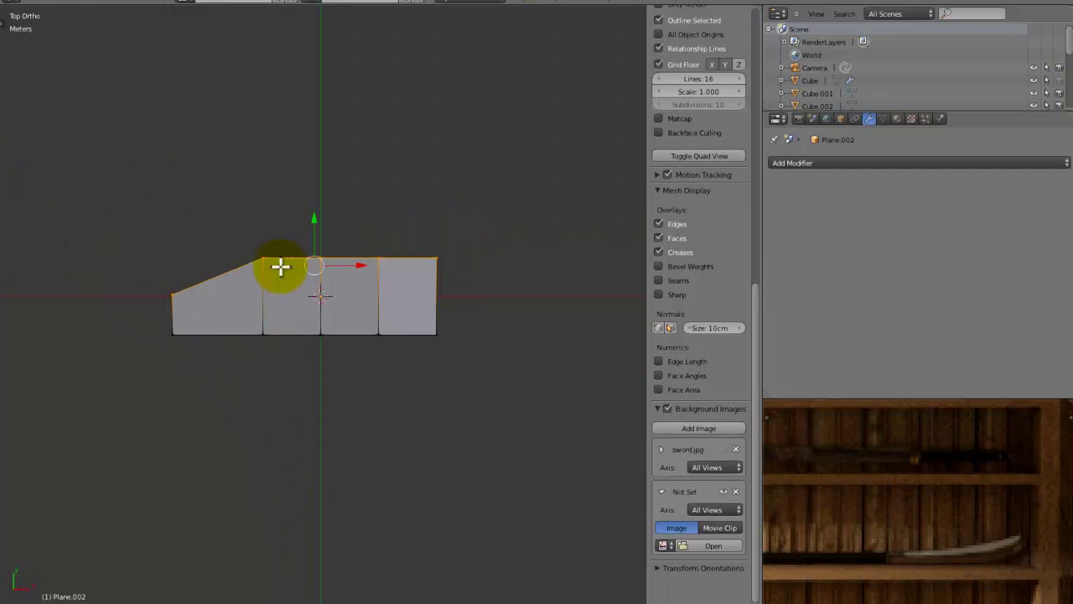
key("g")
key("y")
left_click(284, 291)
Lower the upper vertex of the first crosswise loop from the narrow end along Y to taper the blade.
key("a")
key("b")
left_click_drag(299, 263, 223, 311)
key("g")
key("y")
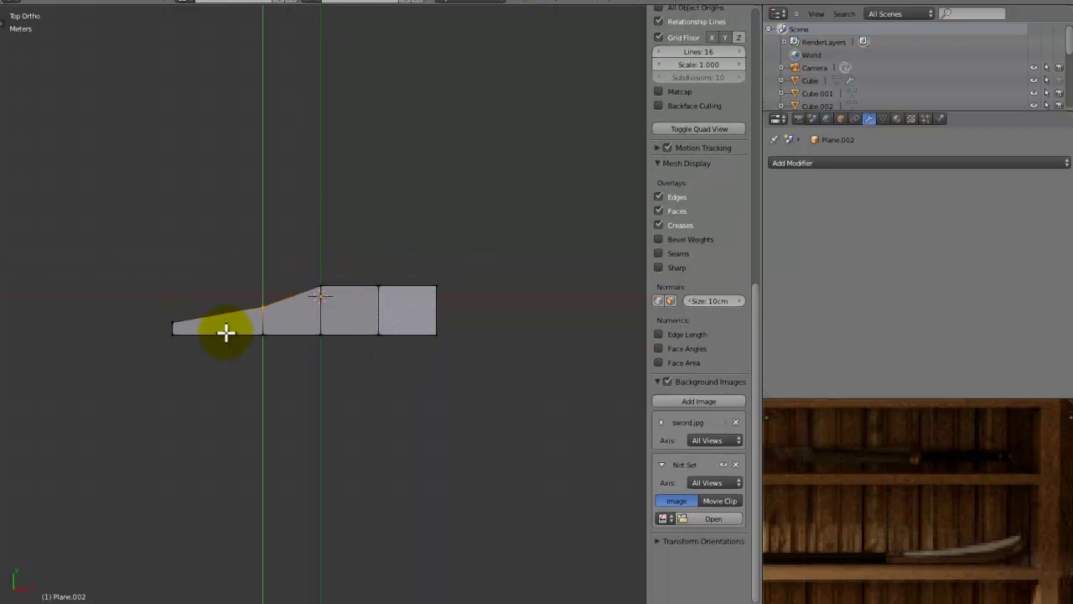
left_click(229, 325)
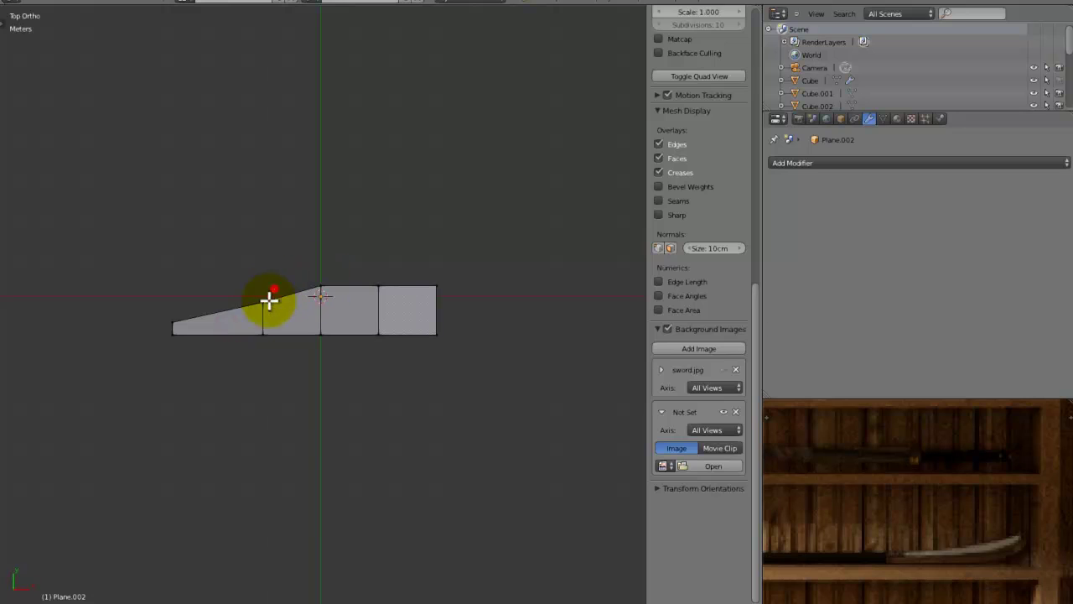
left_click_drag(273, 294, 249, 321)
key("g")
key("y")
left_click(249, 335)
Lower the upper vertices of the middle and third crosswise loops along Y to give the upper side a gradual curve.
key("a")
key("b")
left_click_drag(345, 275, 309, 304)
key("g")
key("y")
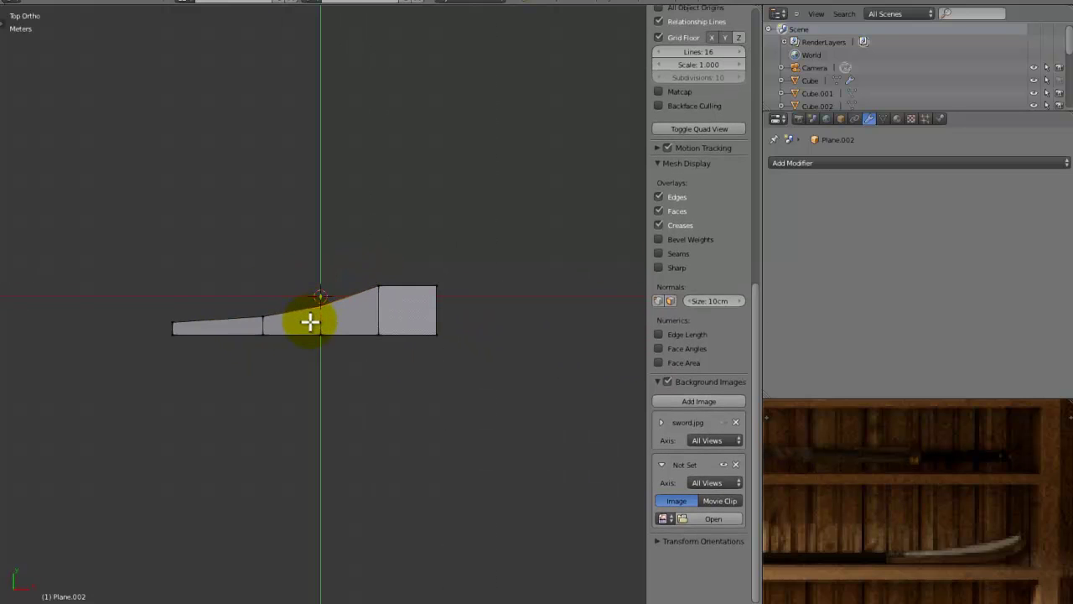
left_click(312, 323)
key("a")
key("b")
left_click_drag(391, 275, 355, 312)
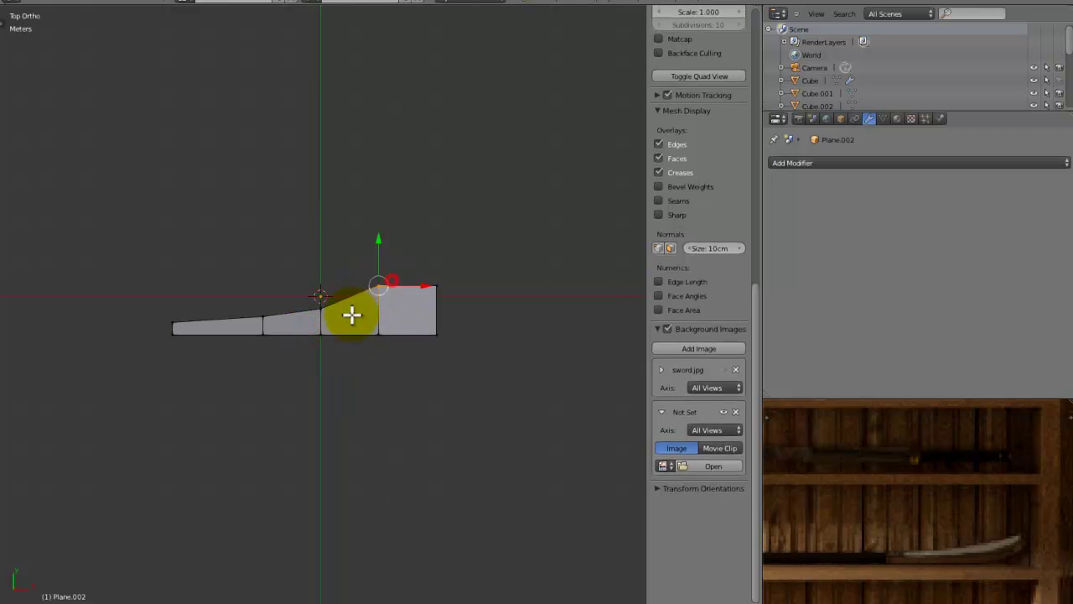
key("g")
key("y")
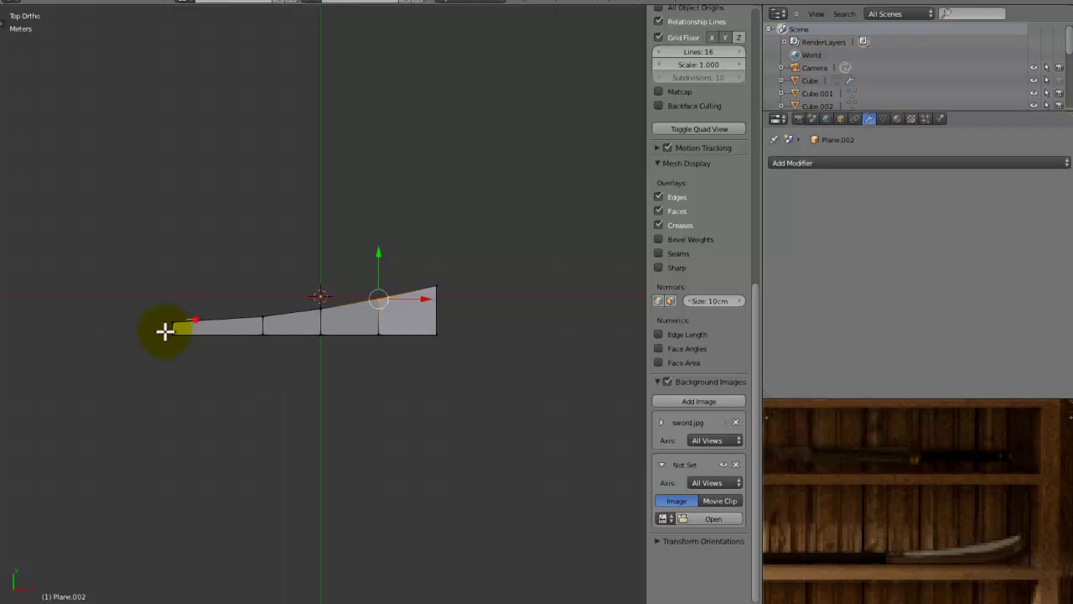
Raise the narrow end edge, extend it outward, and merge the new end vertices into a single pointed tip.
left_click_drag(177, 322, 165, 343)
key("a")
key("b")
left_click_drag(204, 302, 160, 367)
key("g")
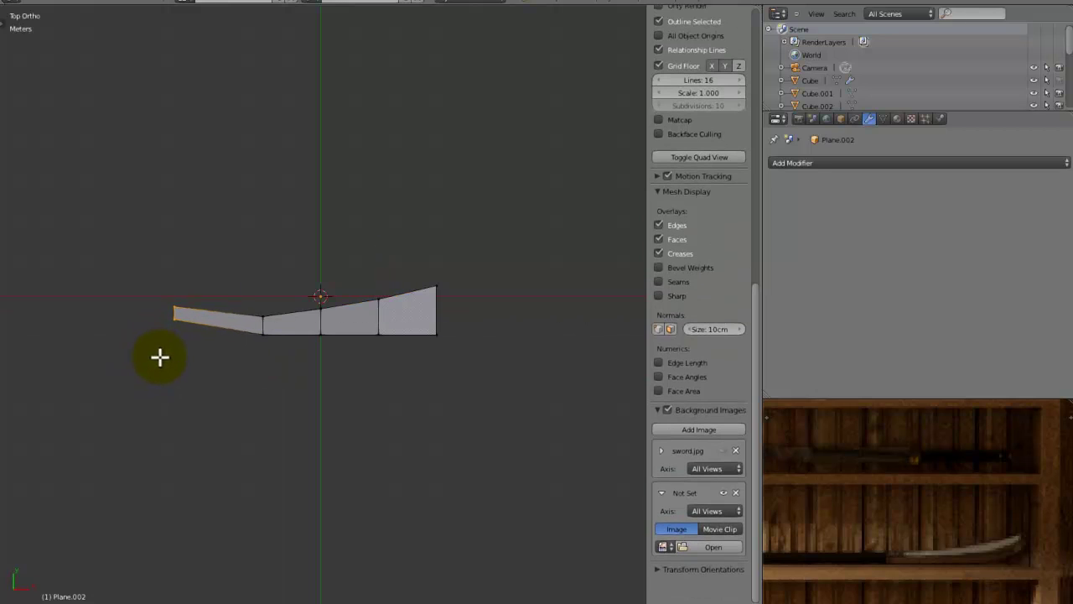
left_click(263, 402)
key("alt+m")
left_click(365, 559)
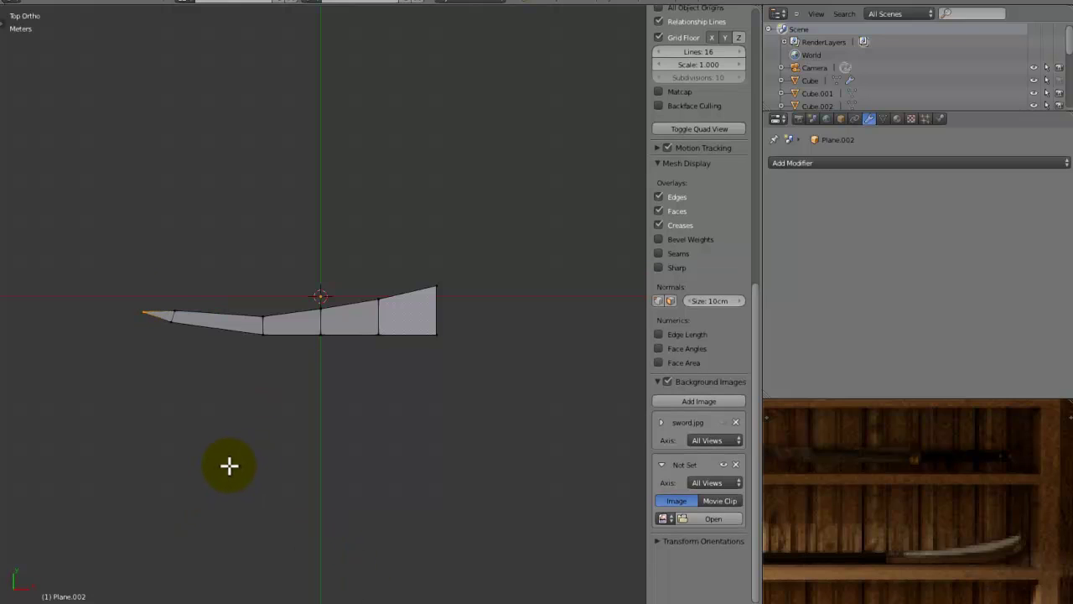
Adjust the tip point and the neighbouring upper vertices one by one to smooth the curve toward the blade tip.
key("a")
key("b")
left_click_drag(288, 309, 257, 322)
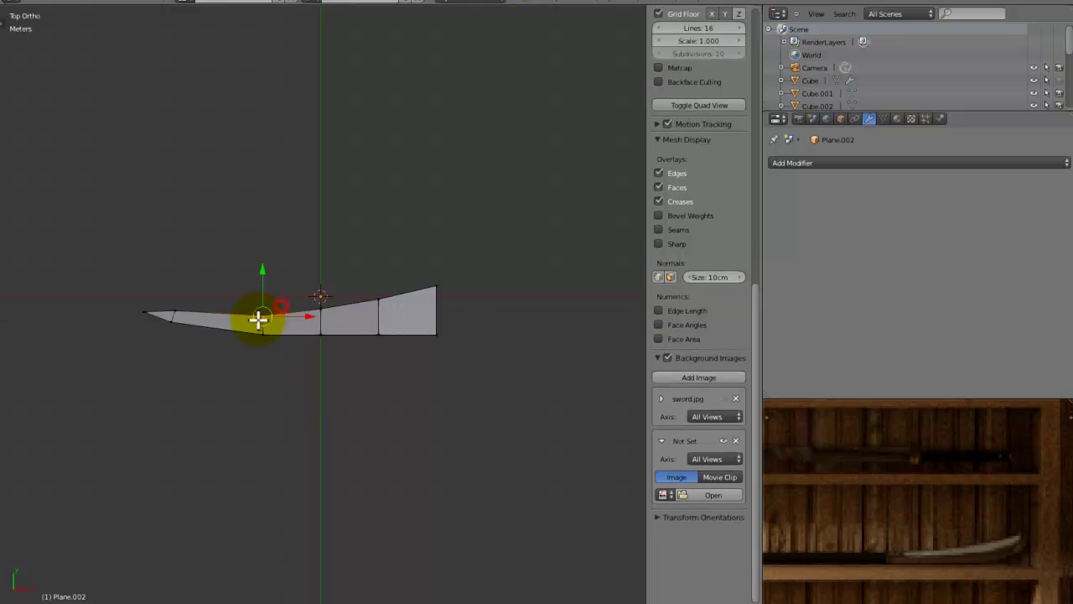
key("g")
key("a")
key("b")
left_click_drag(191, 304, 139, 321)
key("g")
left_click(173, 309)
key("a")
key("b")
key("g")
left_click(138, 316)
Select the blade's whole upper edge line and shift it slightly upward along Y.
key("a")
right_click(400, 293, "alt")
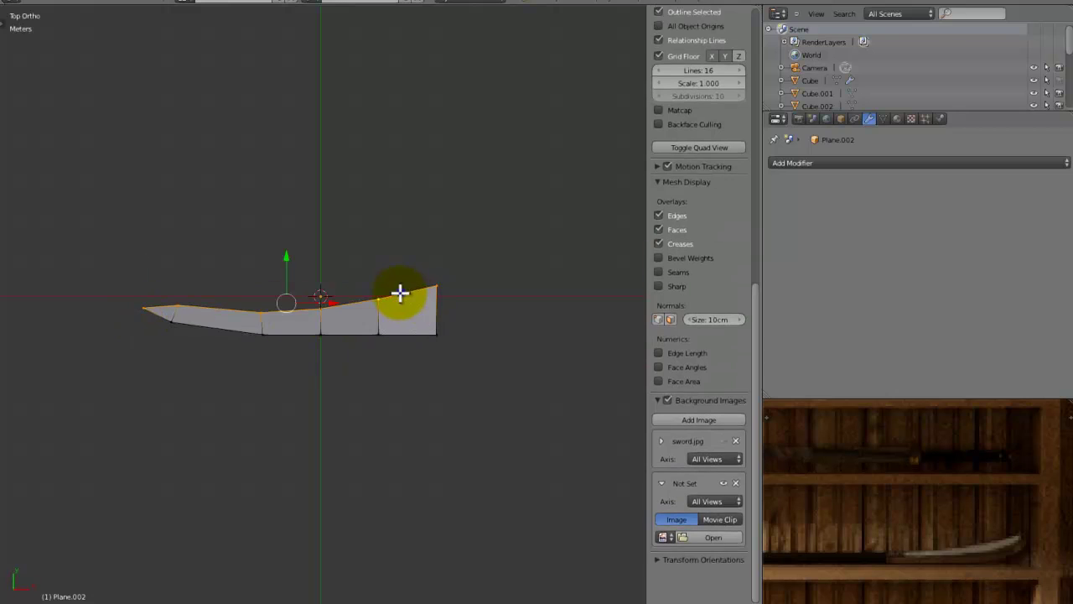
key("e")
key("y")
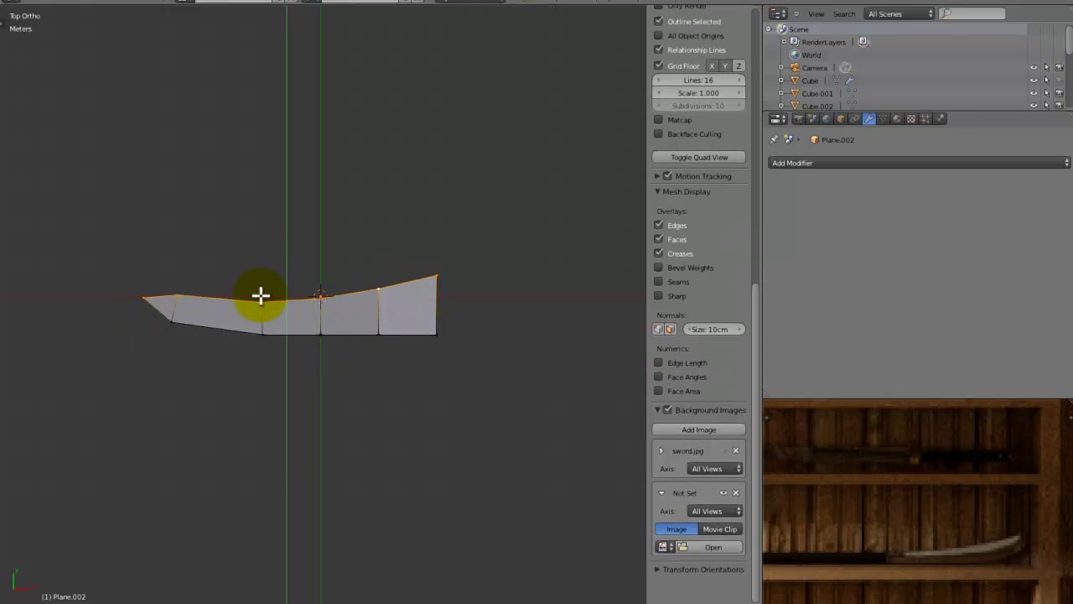
left_click(260, 303)
key("a")
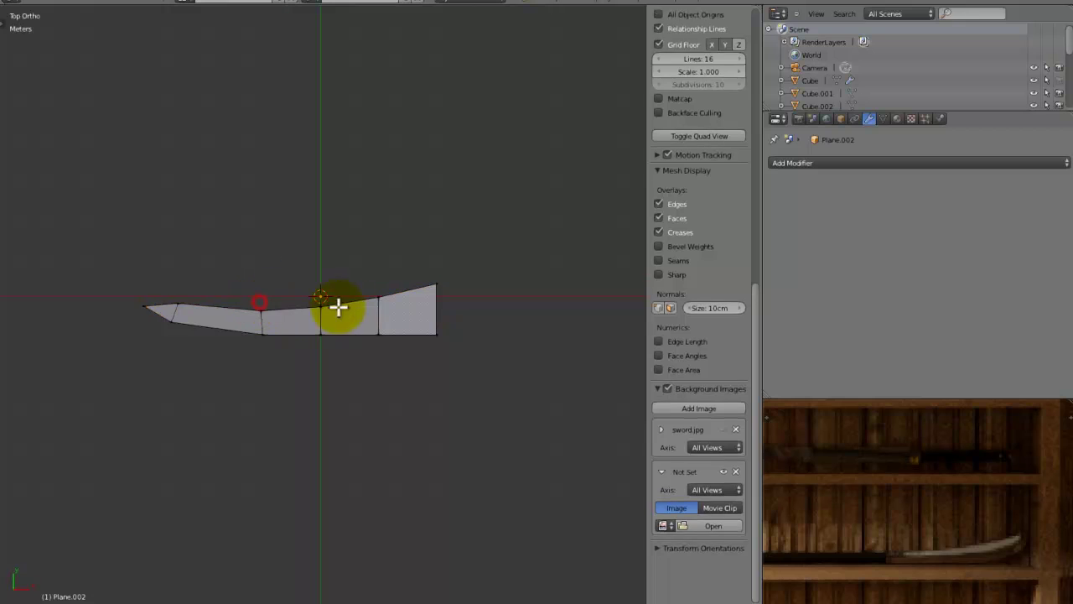
Reposition the upper vertices of the first and third crosswise loops slightly to even out the blade's curve.
key("b")
left_click_drag(290, 300, 257, 317)
left_click(257, 316)
key("a")
key("b")
left_click_drag(381, 293, 367, 309)
key("g")
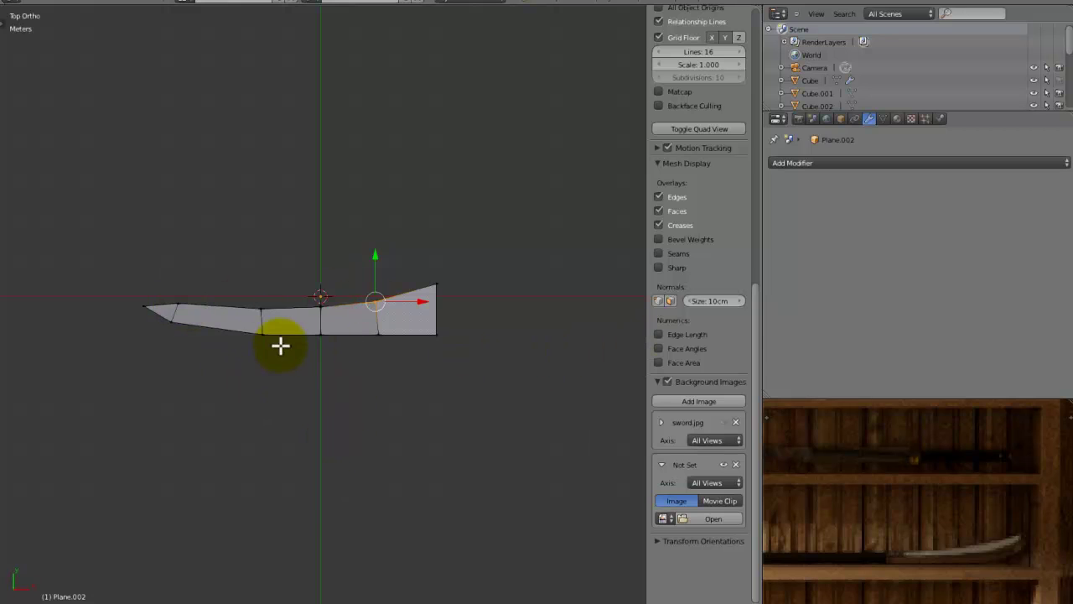
right_click(179, 307)
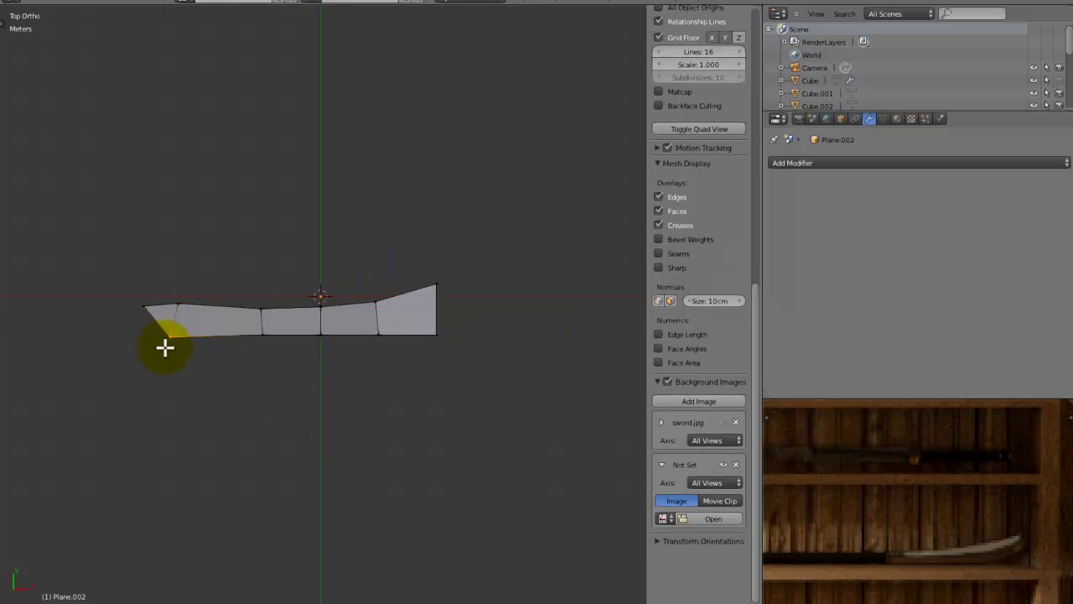
right_click(169, 333)
Add a Subdivision Surface modifier to the blade with the view subdivisions set to 2.
middle_click_drag(383, 319, 544, 290)
key("Tab")
left_click(864, 163)
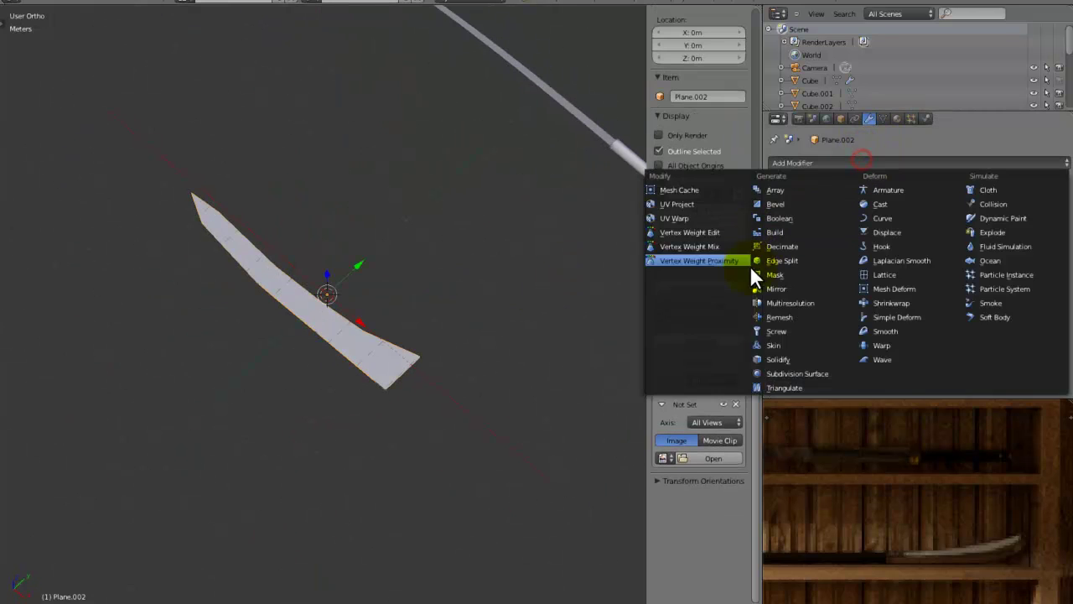
left_click(783, 373)
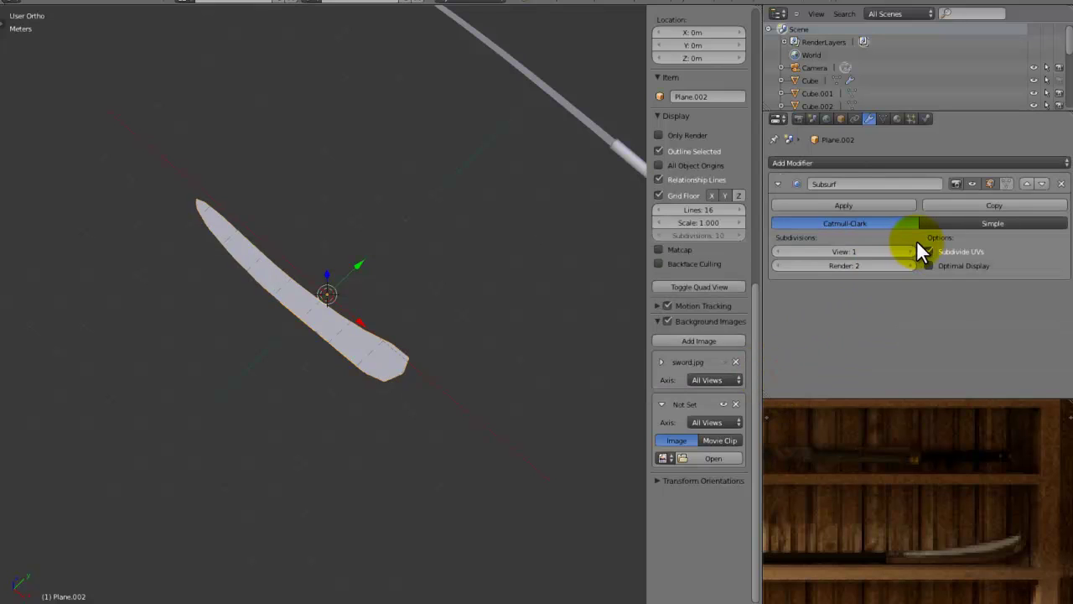
middle_click_drag(296, 321, 312, 332)
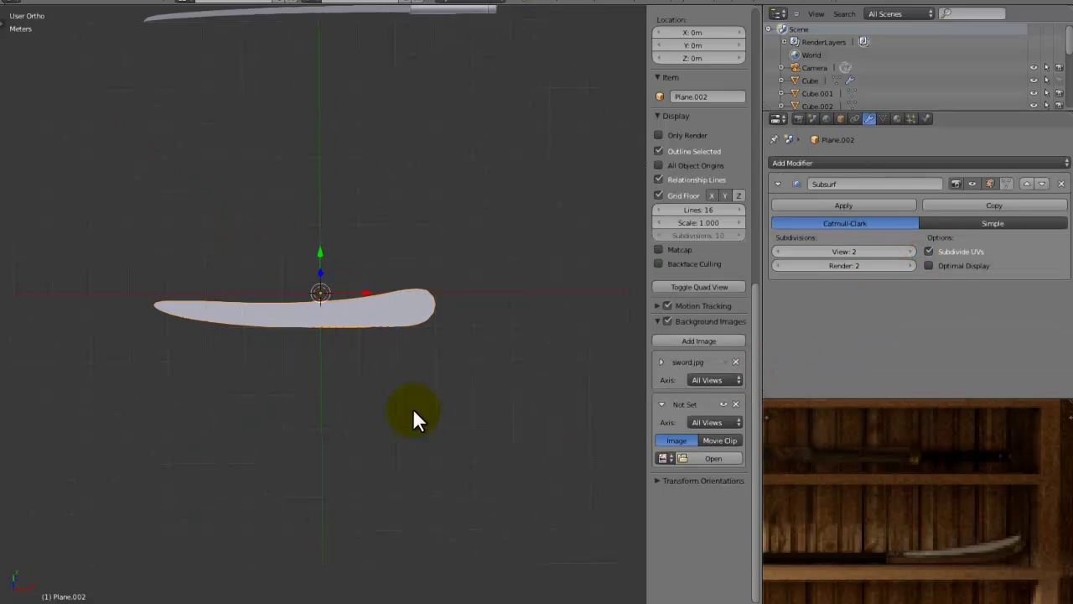
Select the two edges that form the blade's tip and set their mean crease to 1.000.
key("Tab")
scroll(243, 388, "up", 4)
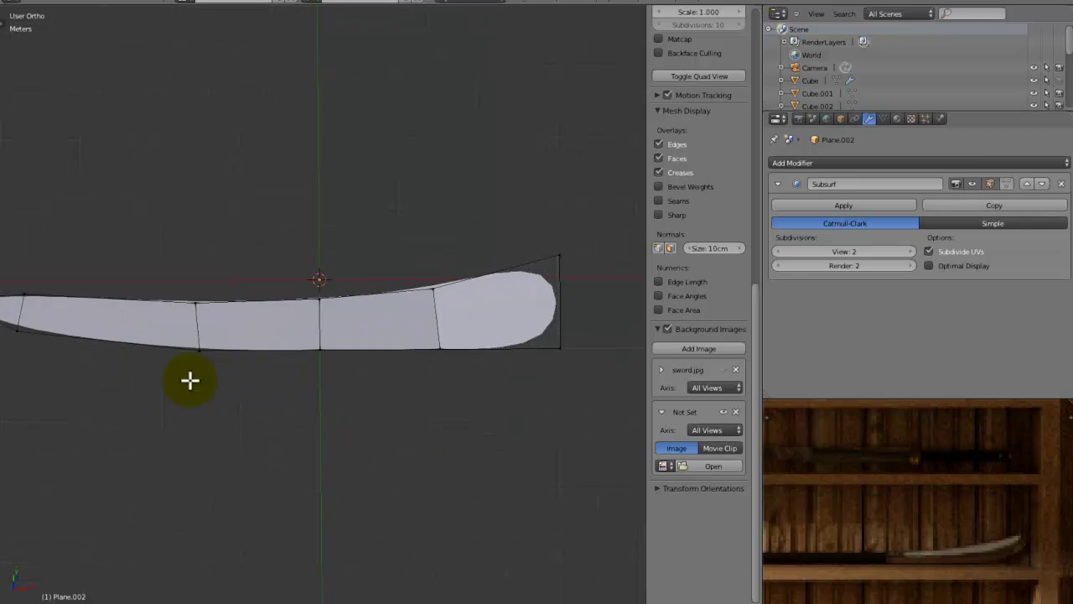
middle_click_drag(161, 381, 503, 429, "shift")
scroll(434, 410, "up", 2)
right_click(443, 371, "shift")
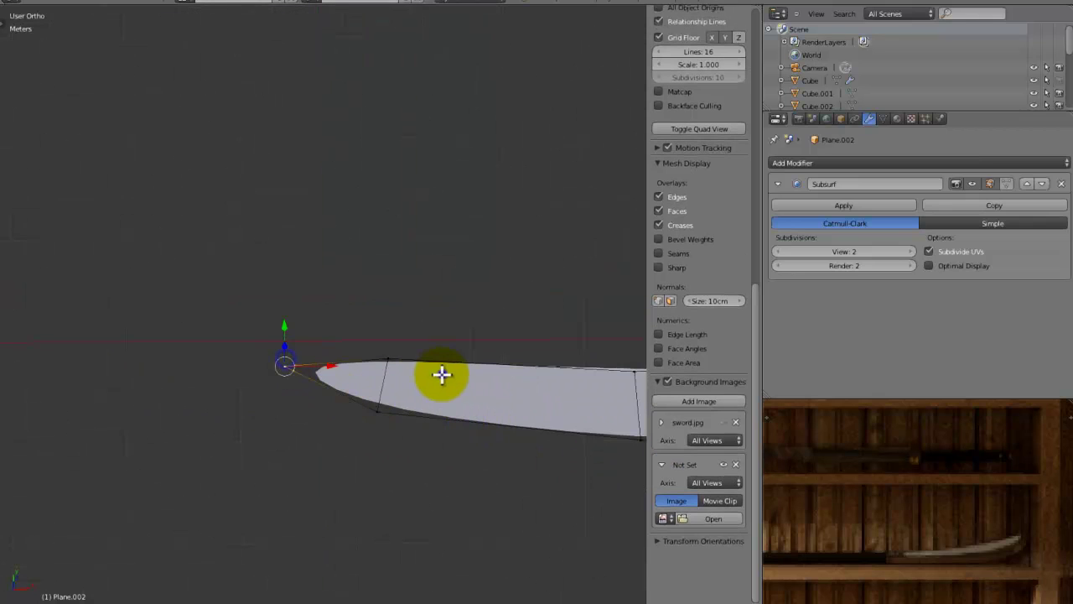
right_click(391, 436, "shift")
key("a")
right_click(361, 397)
right_click(325, 362, "shift")
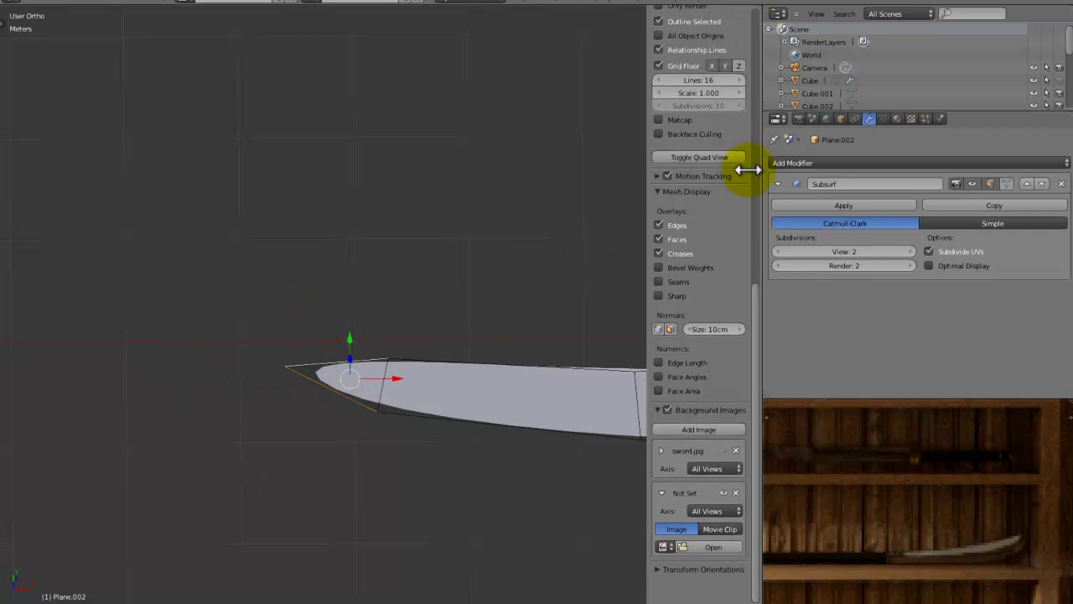
scroll(742, 184, "up", 12)
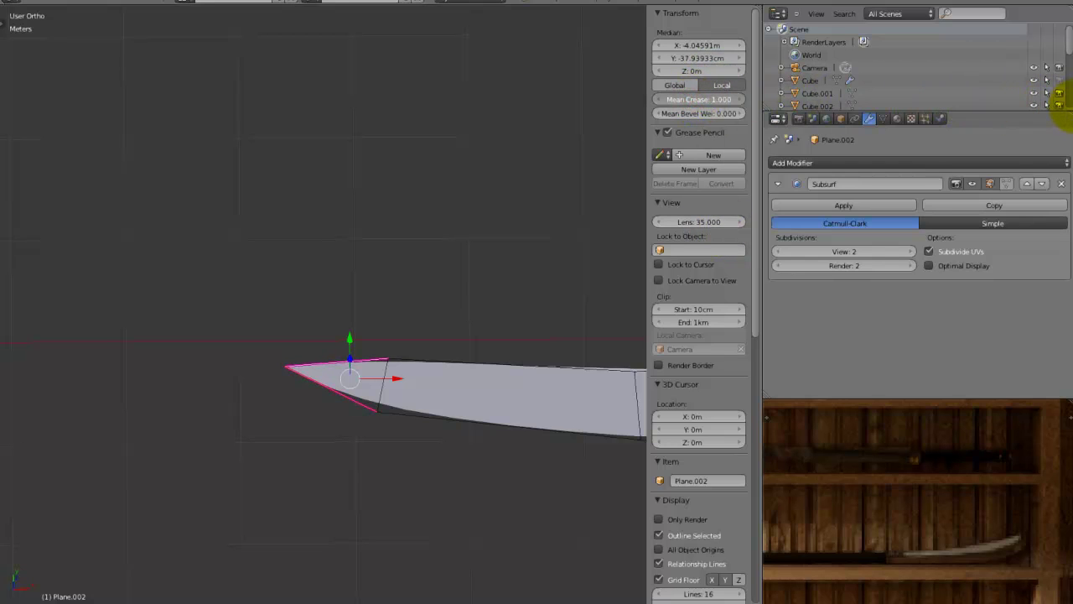
key("Tab")
scroll(279, 394, "down", 4)
middle_click_drag(297, 387, 156, 338)
Extrude the entire blade mesh upward along Z by about 8.7 cm to give it thickness.
key("Tab")
key("a")
key("a")
scroll(342, 401, "up", 1)
middle_click_drag(345, 503, 338, 366, "shift")
key("e")
key("z")
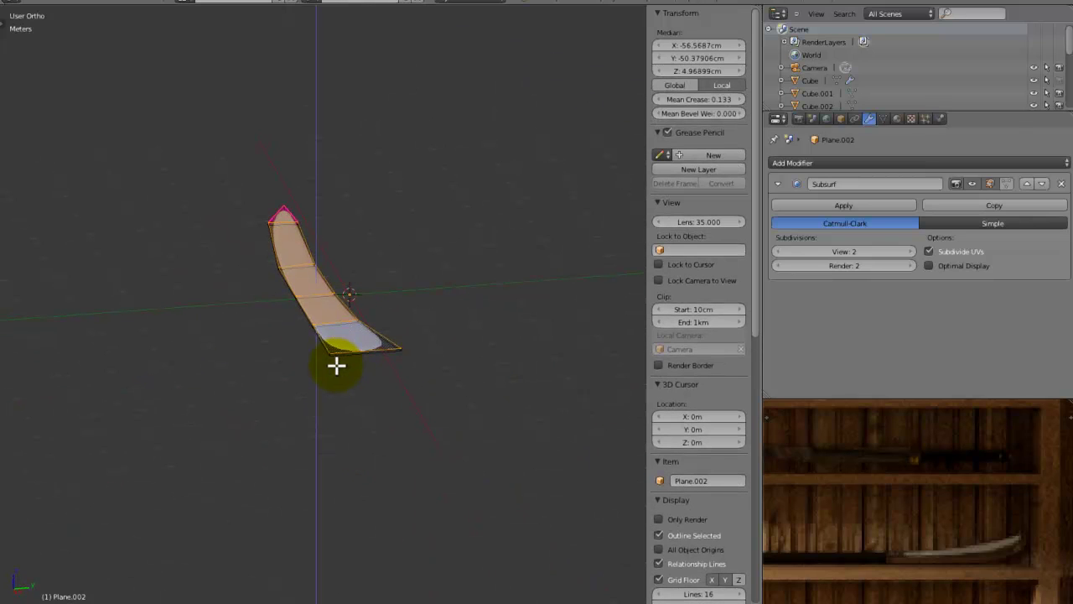
middle_click_drag(339, 362, 336, 441)
Lower the upper edge line around the tip and along the cutting side along Z to 0 m.
middle_click_drag(326, 288, 355, 436)
scroll(255, 381, "up", 3)
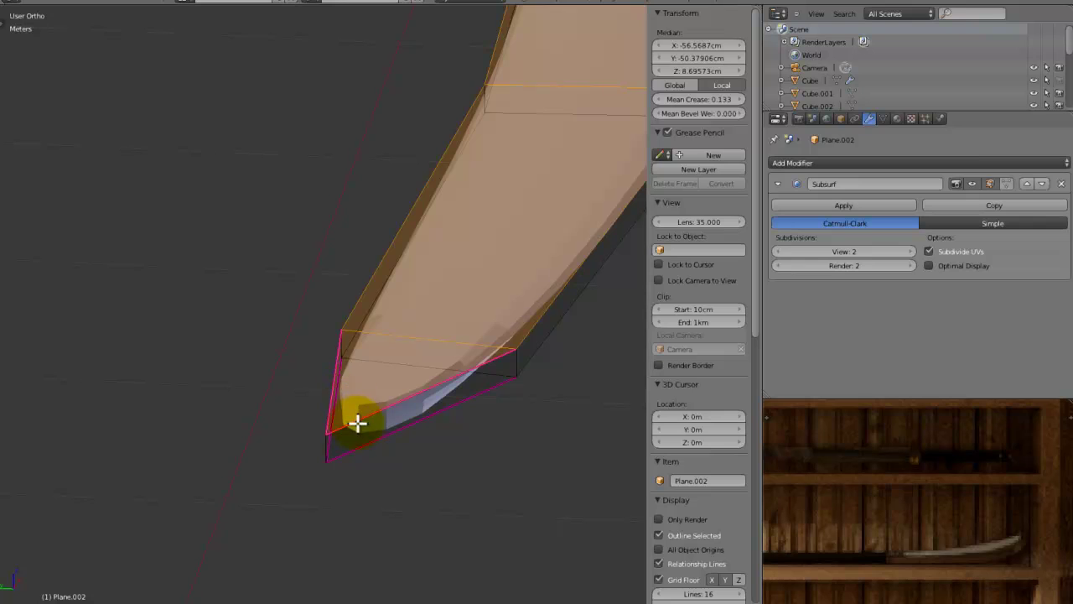
right_click(357, 422)
middle_click_drag(329, 387, 340, 352)
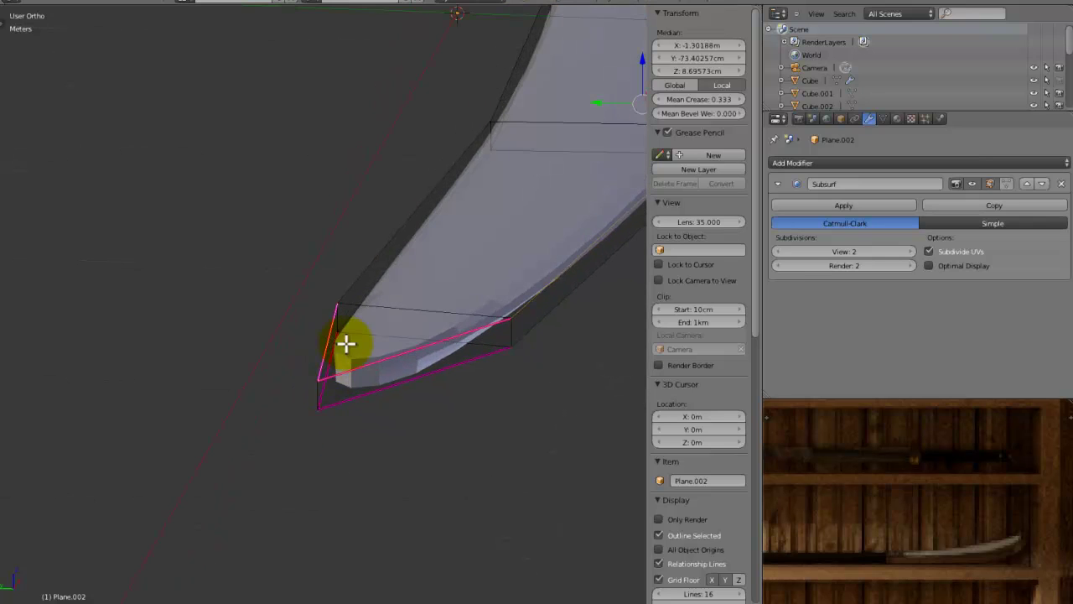
key("g")
key("z")
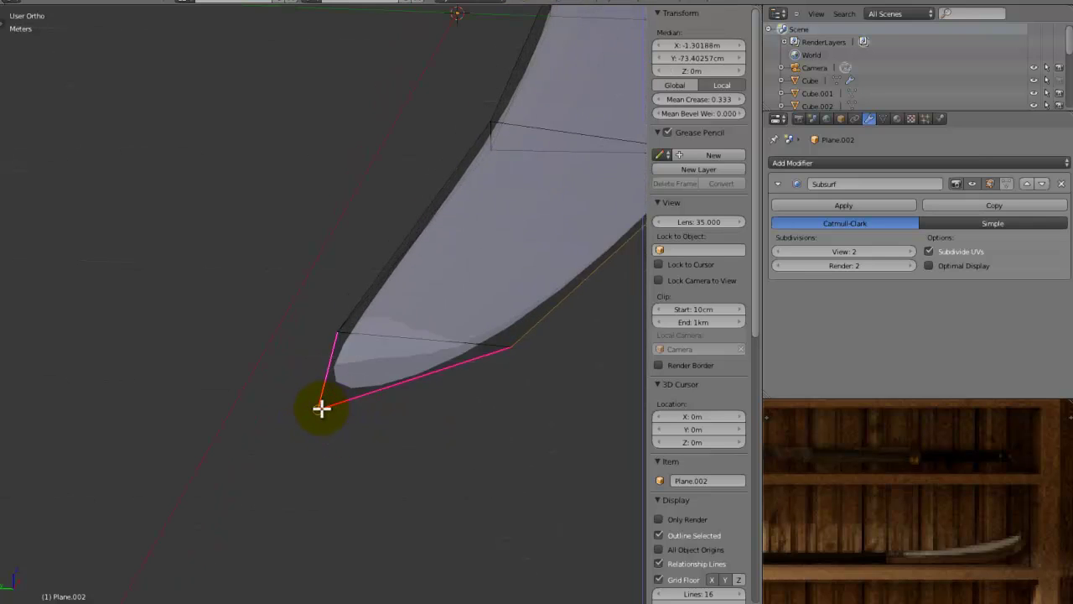
middle_click_drag(321, 408, 249, 425)
Select the flattened tip's edges and set their mean crease to 1.000.
scroll(125, 428, "down", 2)
key("b")
left_click_drag(316, 301, 101, 550)
key("b")
middle_click_drag(274, 358, 239, 389)
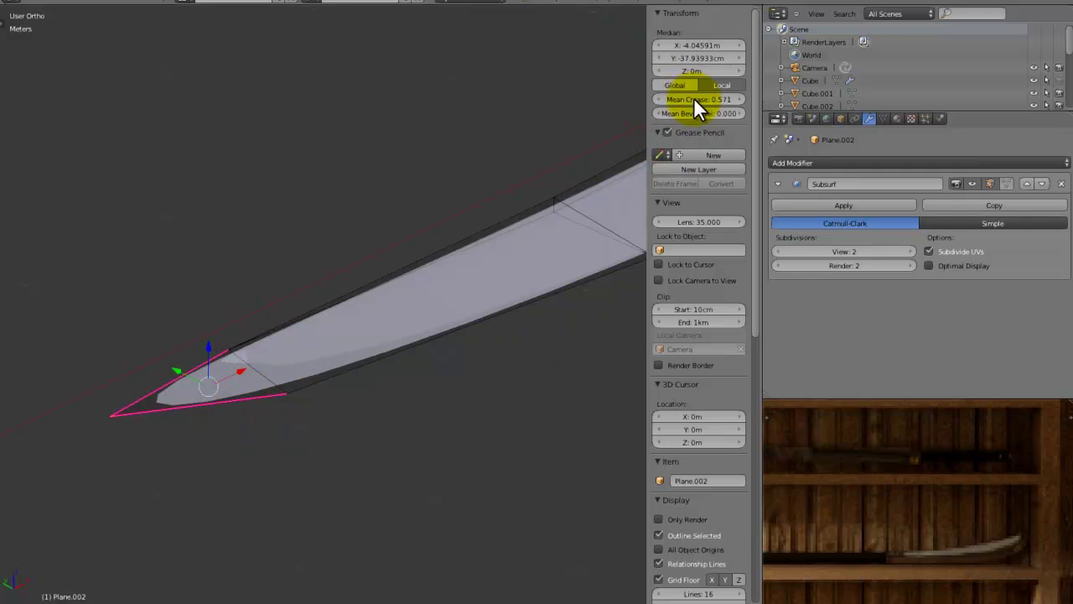
left_click_drag(690, 100, 801, 102)
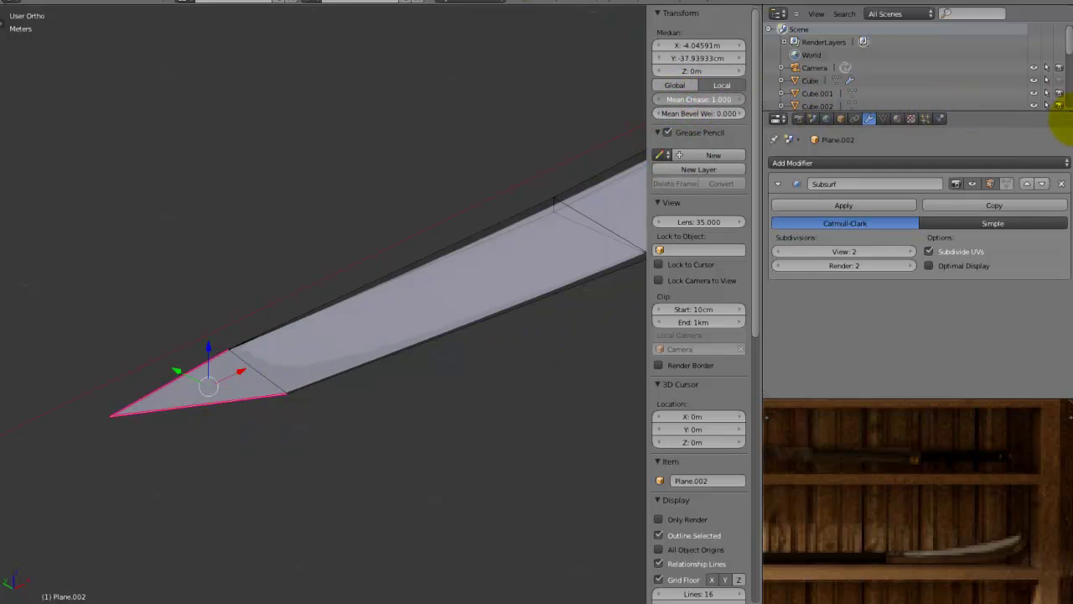
middle_click_drag(350, 311, 220, 324)
scroll(221, 323, "up", 4)
right_click(227, 440)
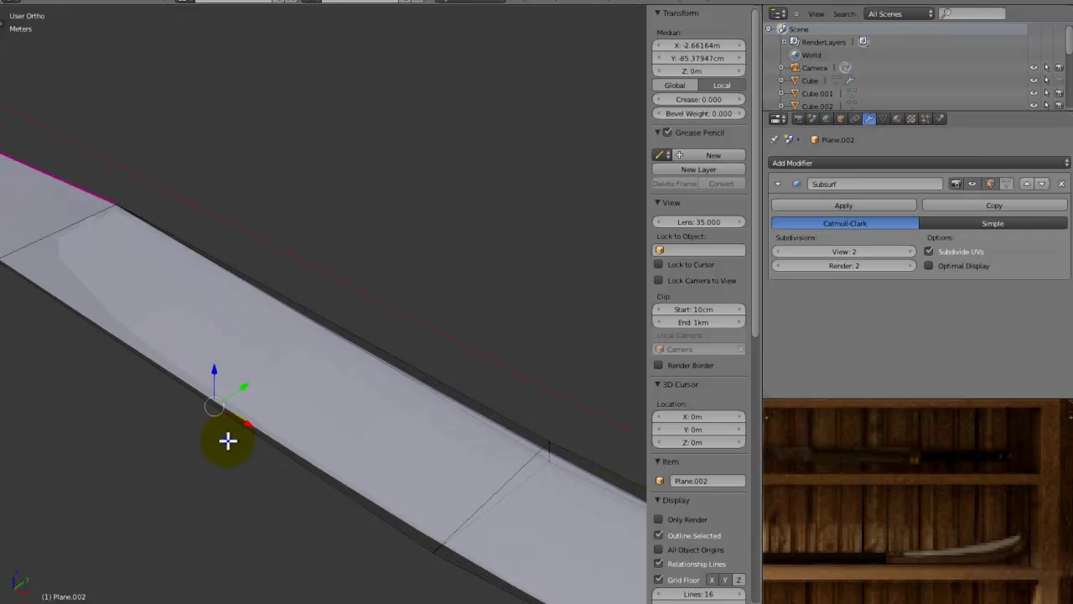
middle_click_drag(227, 440, 211, 383)
key("g")
key("z")
right_click(264, 342)
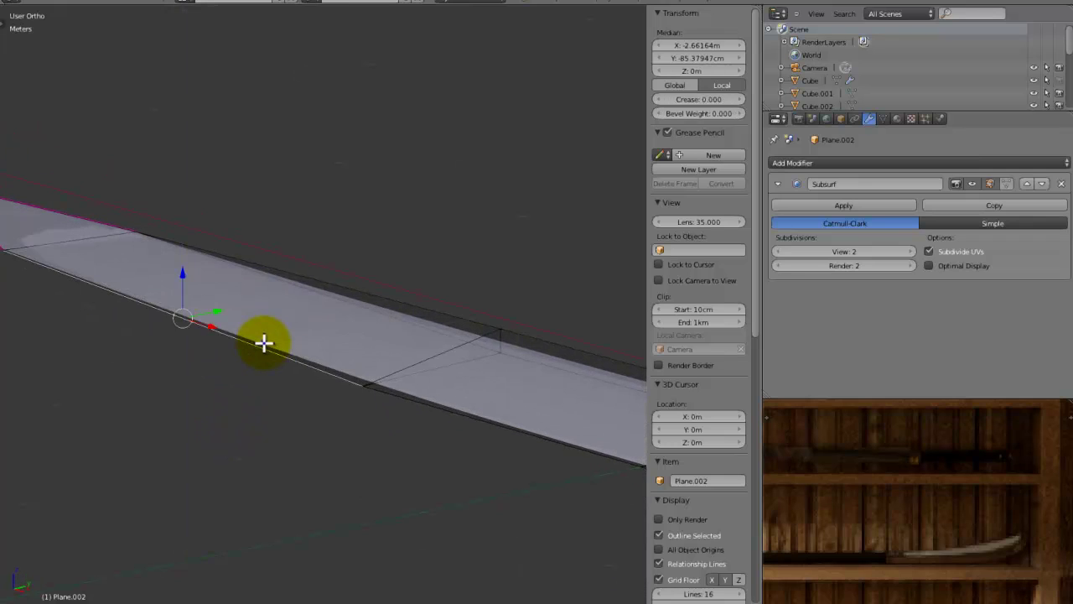
middle_click_drag(320, 350, 282, 258)
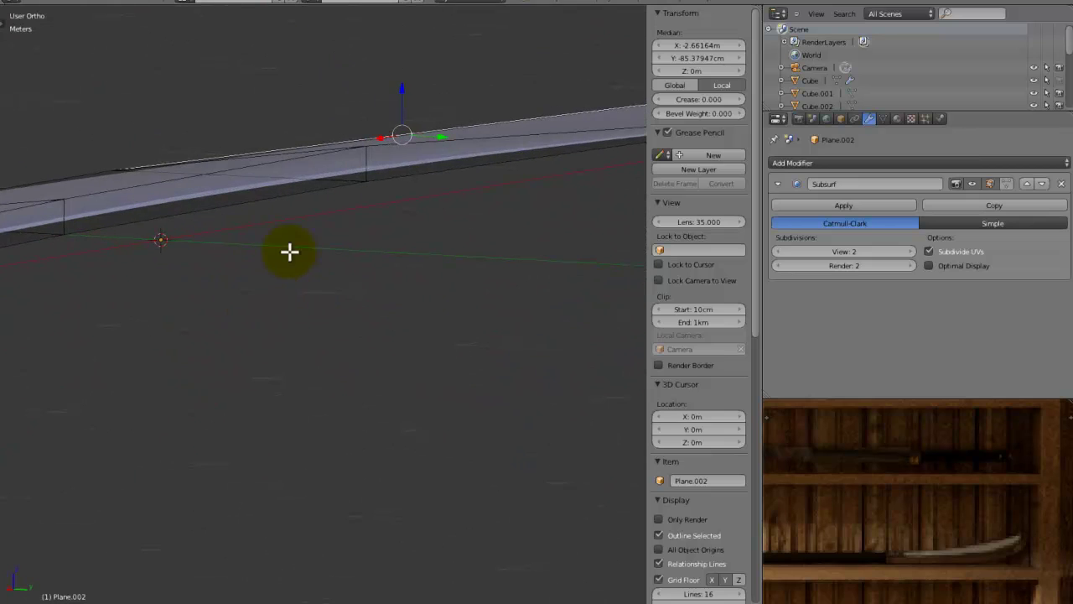
Select the blade's raised upper edges and lower them along Z to make the blade thinner.
key("a")
middle_click_drag(370, 164, 491, 249)
right_click(253, 365)
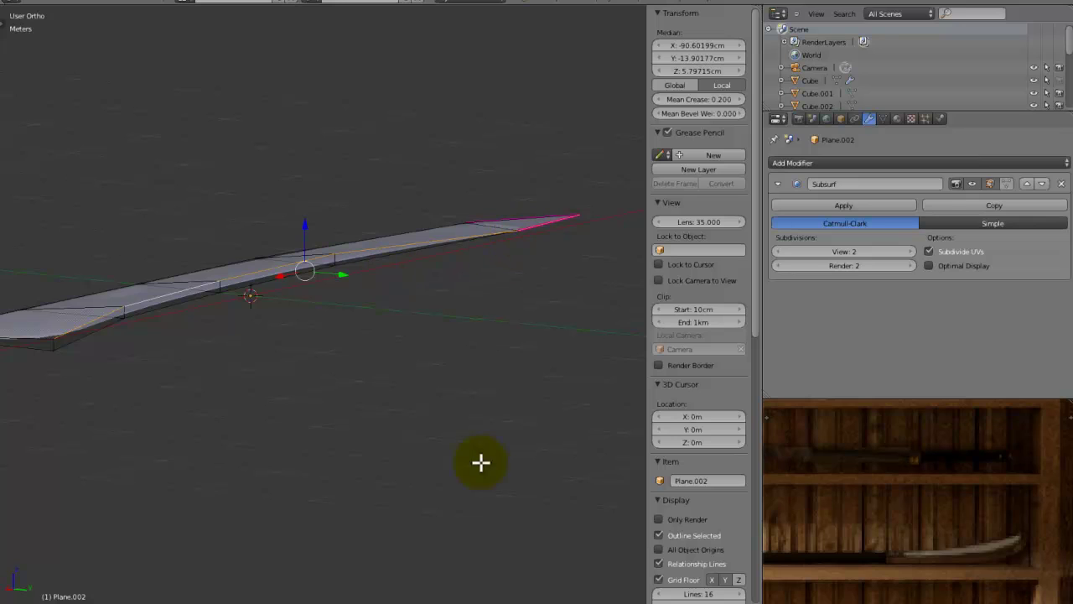
key("shift+b")
left_click_drag(589, 207, 492, 270)
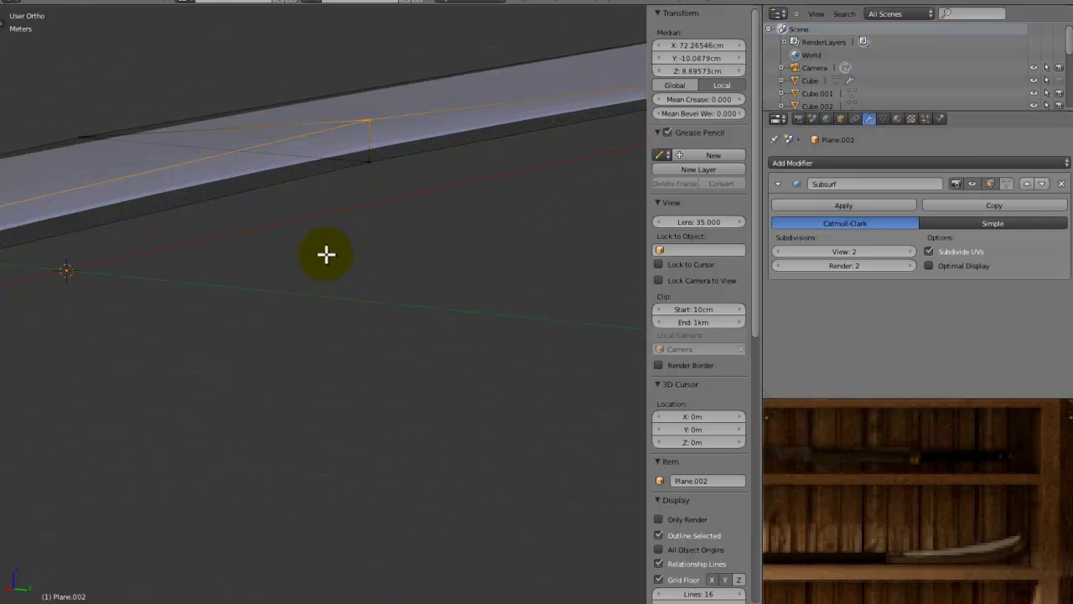
key("a")
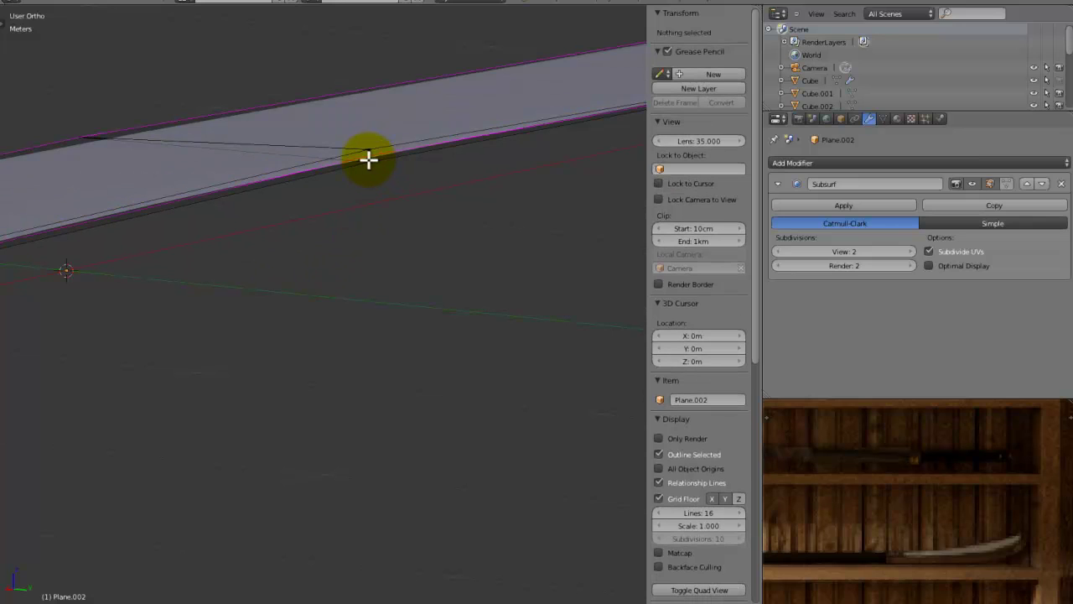
Remove duplicate vertices from the entire blade mesh with a merge distance of 0.0001.
right_click(369, 160, "alt")
scroll(394, 223, "down", 7)
middle_click_drag(390, 243, 335, 313)
scroll(340, 285, "down", 2)
mouse_move(345, 263)
middle_mouse_down()
mouse_move(372, 242)
mouse_move(416, 241)
mouse_move(529, 286)
mouse_move(568, 237)
mouse_move(593, 334)
mouse_move(595, 325)
mouse_move(412, 366)
middle_mouse_up()
key("a")
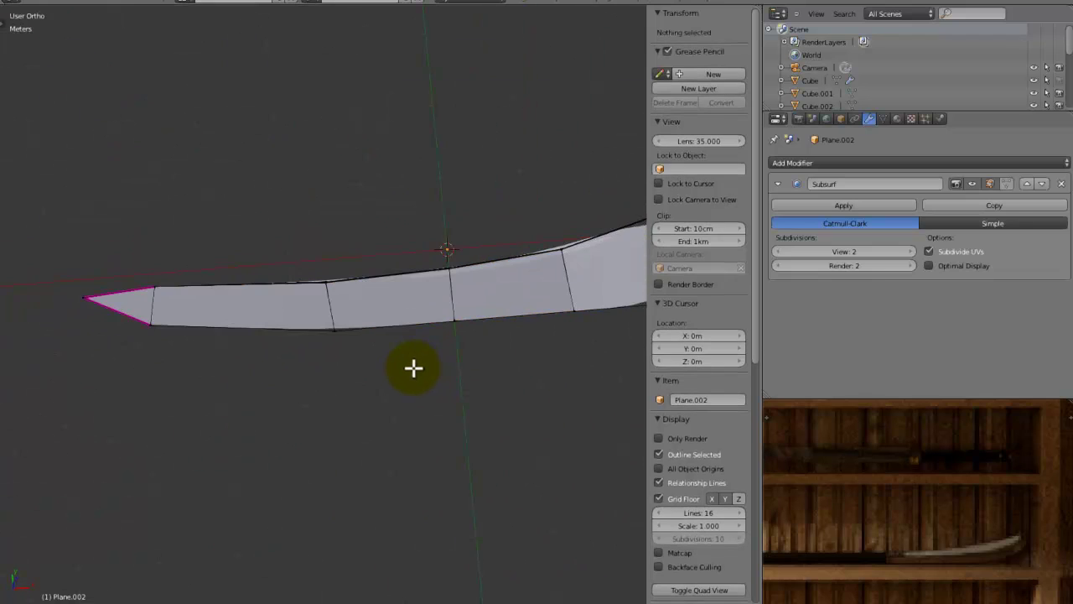
key("t")
key("a")
left_click(57, 193)
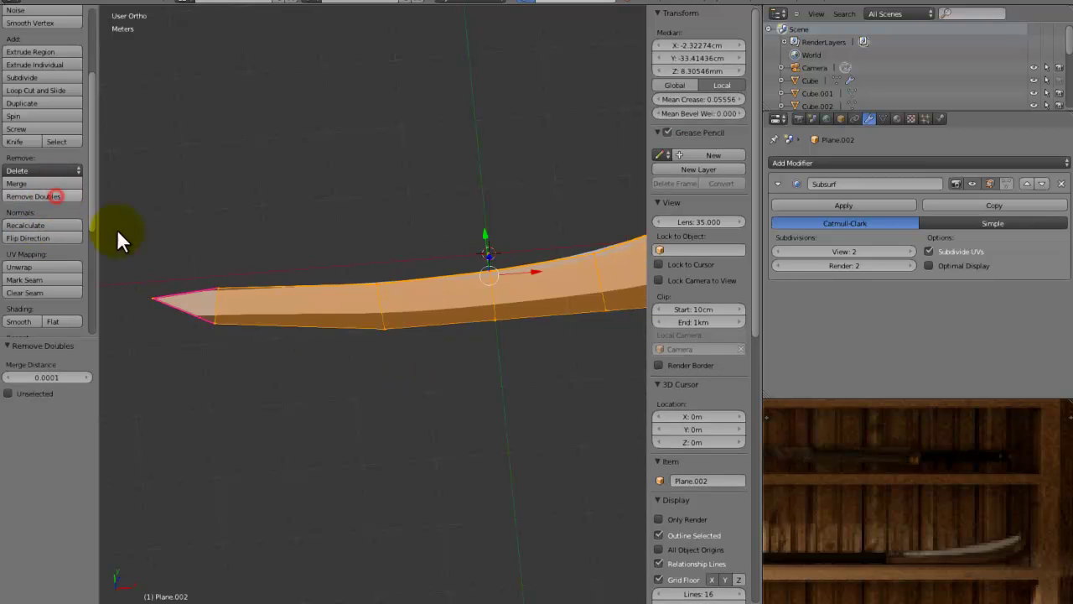
key("a")
key("t")
Examine the blade's smoothed outline from above and compare it with its editing cage, especially around the tip and cutting side.
middle_click_drag(428, 311, 378, 251)
scroll(331, 313, "up", 4)
middle_click_drag(331, 313, 391, 340)
key("Tab")
scroll(284, 285, "up", 5)
key("KP_7")
key("Tab")
key("Tab")
key("Tab")
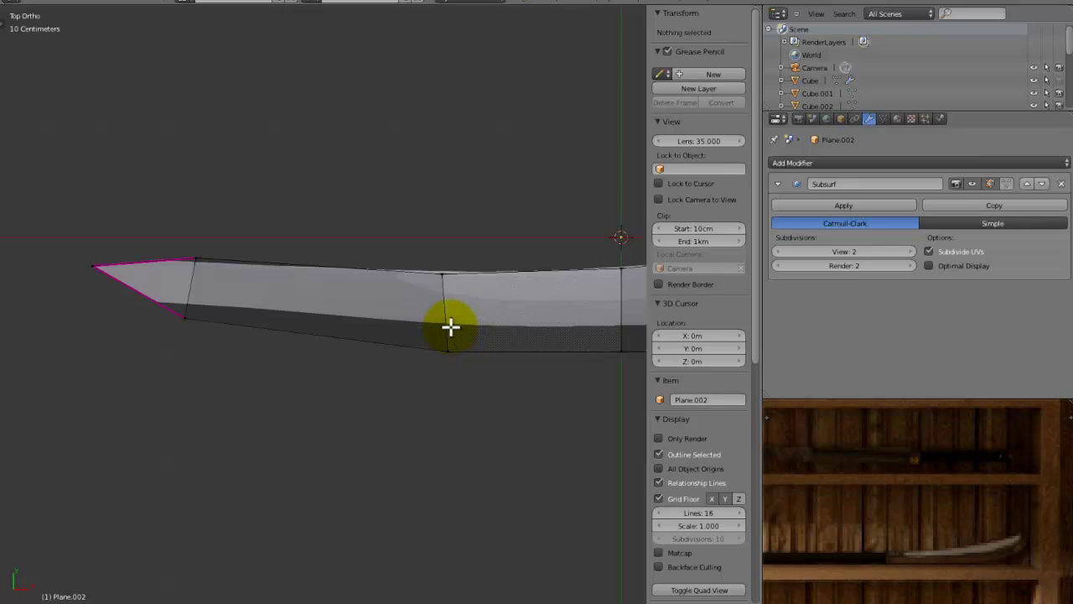
scroll(450, 327, "down", 3)
key("Tab")
key("Tab")
right_click(492, 310)
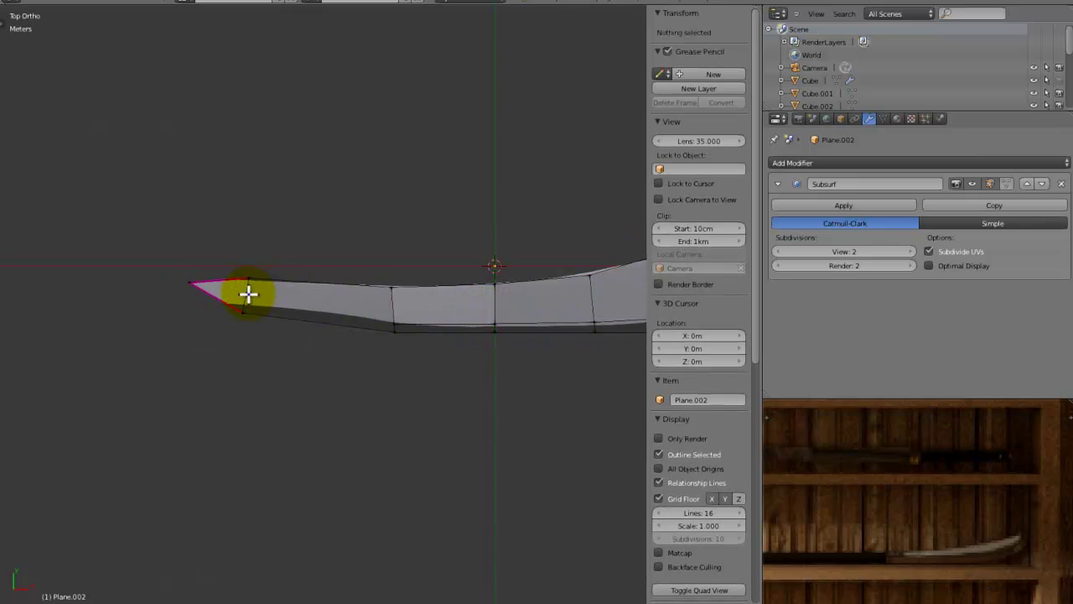
right_click(403, 315)
scroll(453, 342, "down", 3)
key("a")
right_click(513, 356, "alt")
key("Tab")
scroll(513, 359, "up", 5)
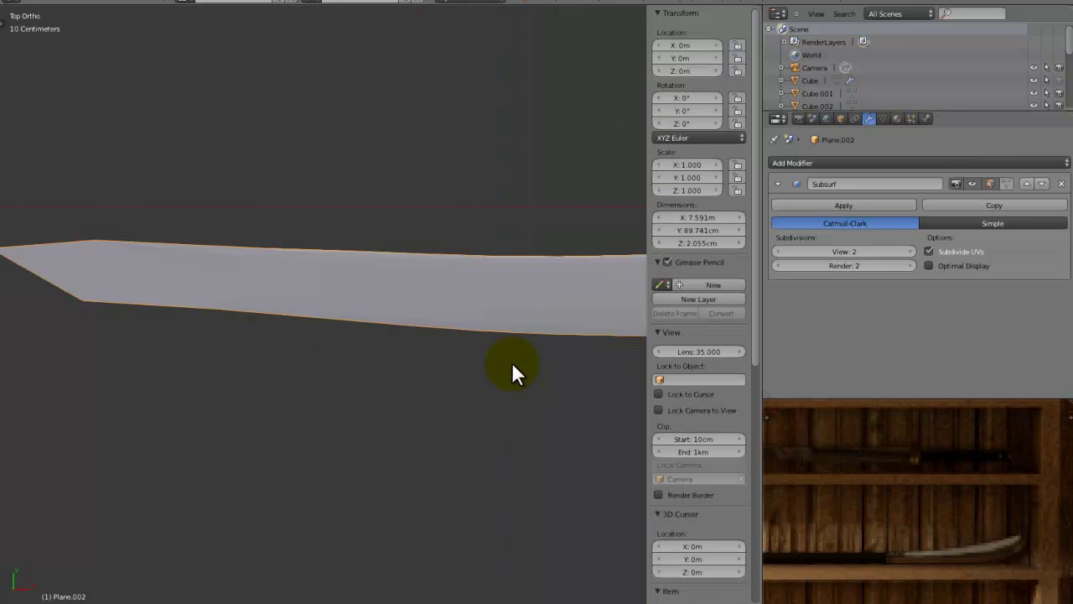
scroll(497, 366, "down", 4)
key("Tab")
scroll(355, 352, "up", 4)
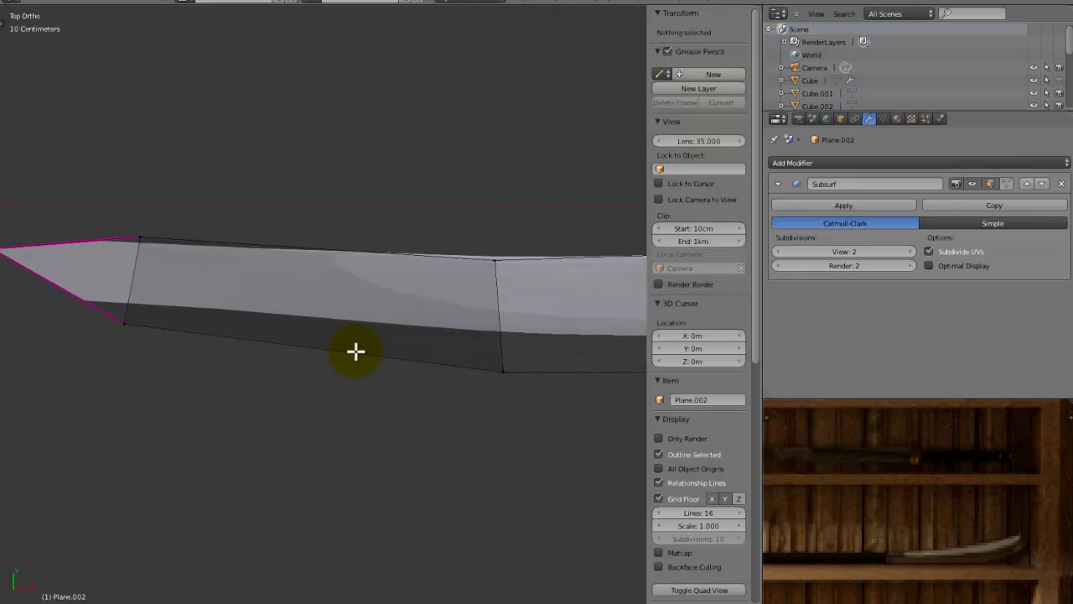
right_click(101, 324)
key("g")
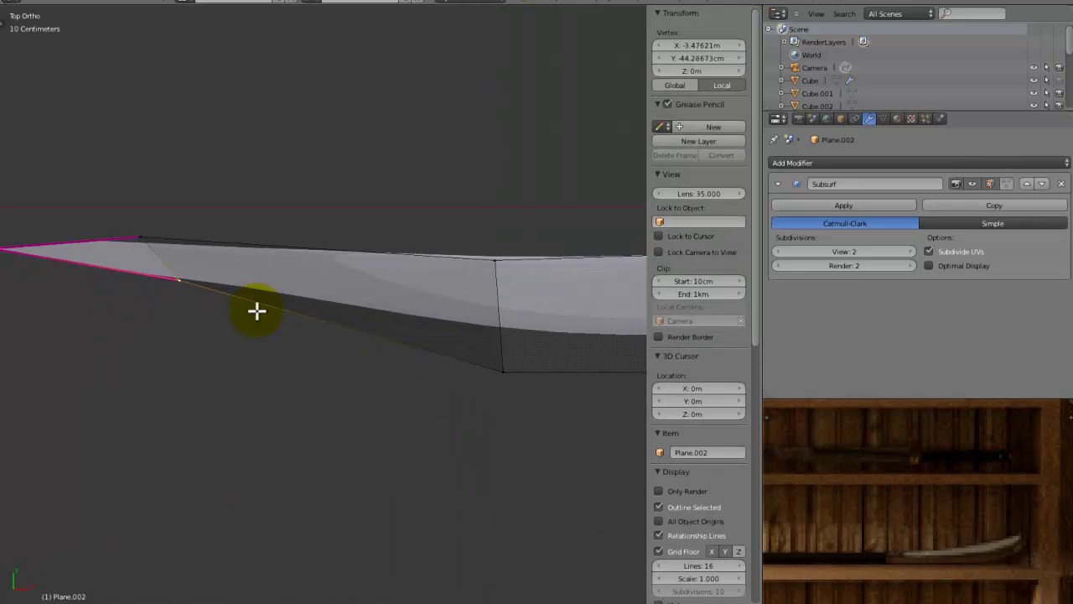
right_click(219, 339)
key("g")
right_click(201, 301)
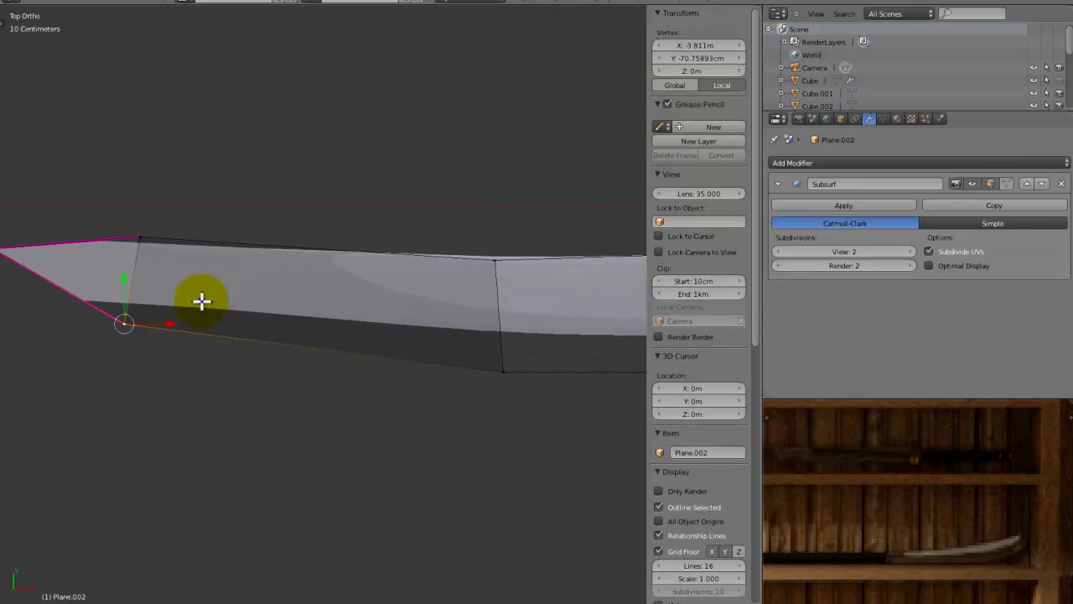
Scale the whole blade down to about a third and move it to about X -1.75 m, Y -13.3 cm in top view.
key("Tab")
scroll(226, 307, "down", 8)
middle_click_drag(226, 307, 250, 292)
key("Tab")
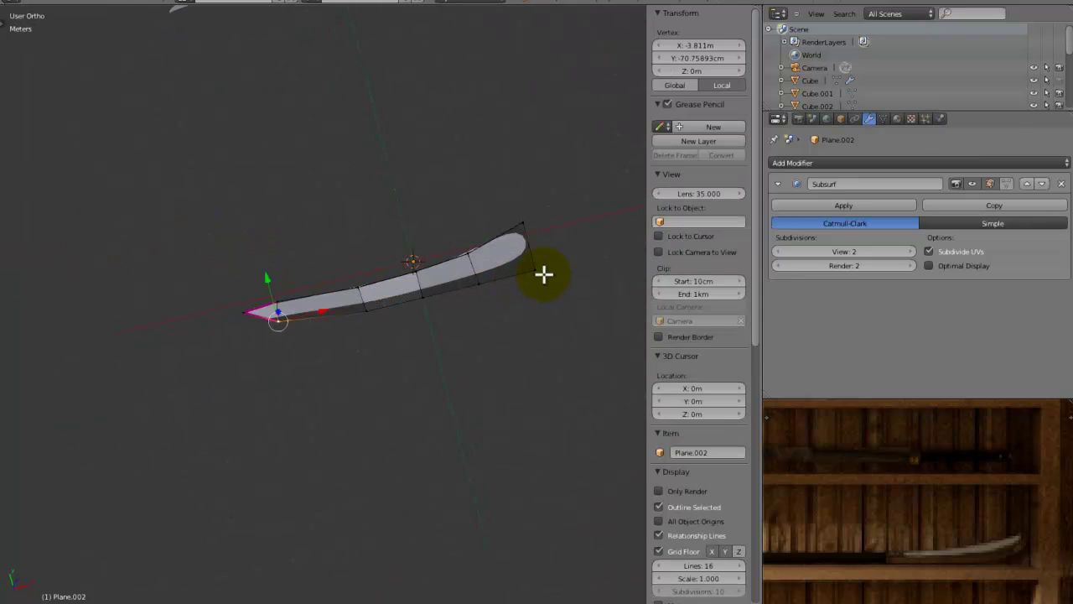
key("a")
key("s")
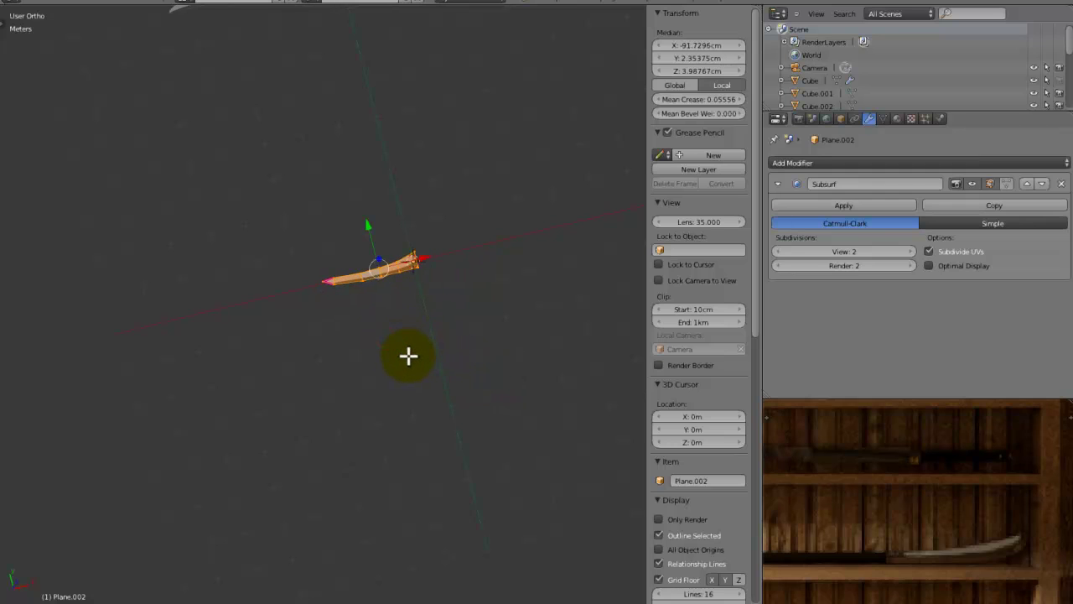
key("g")
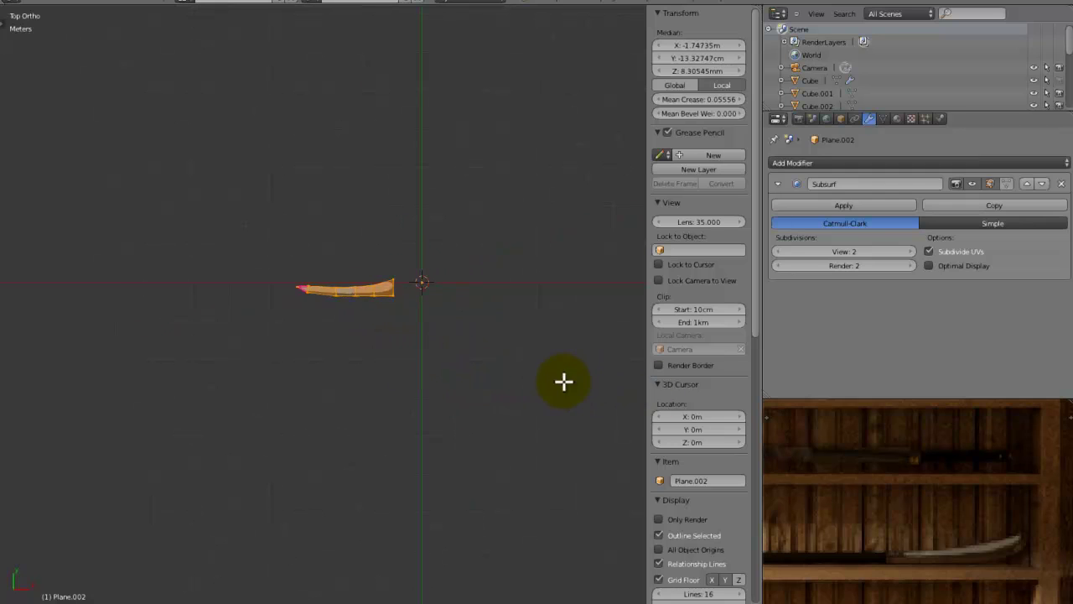
key("a")
Add an eight-sided cylinder with open ends to the blade mesh and rotate it 90° about Y.
middle_click_drag(586, 377, 517, 369, "shift")
key("shift+a")
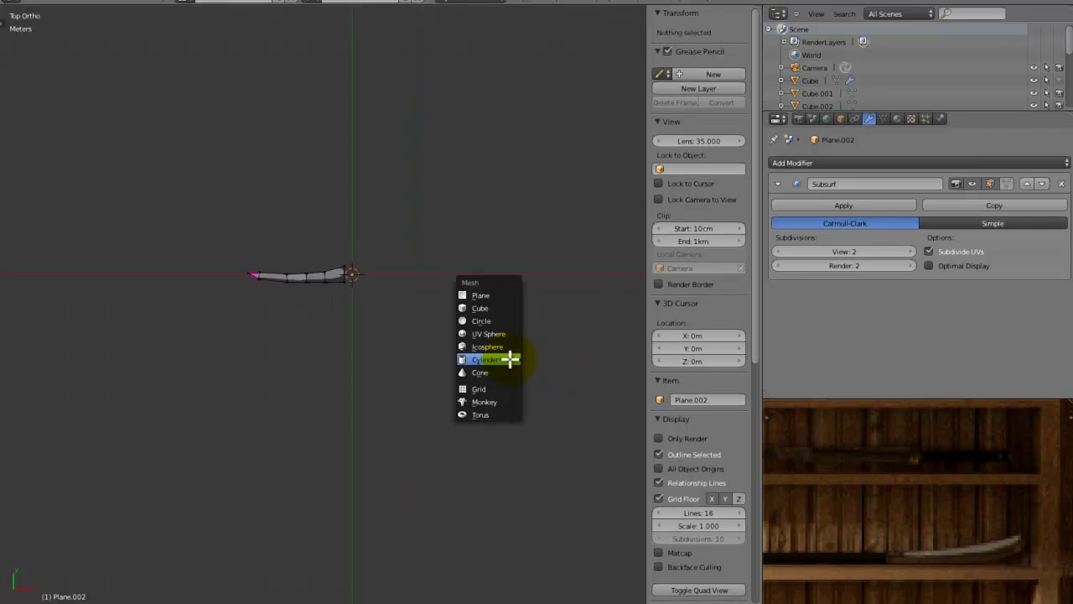
left_click(494, 347)
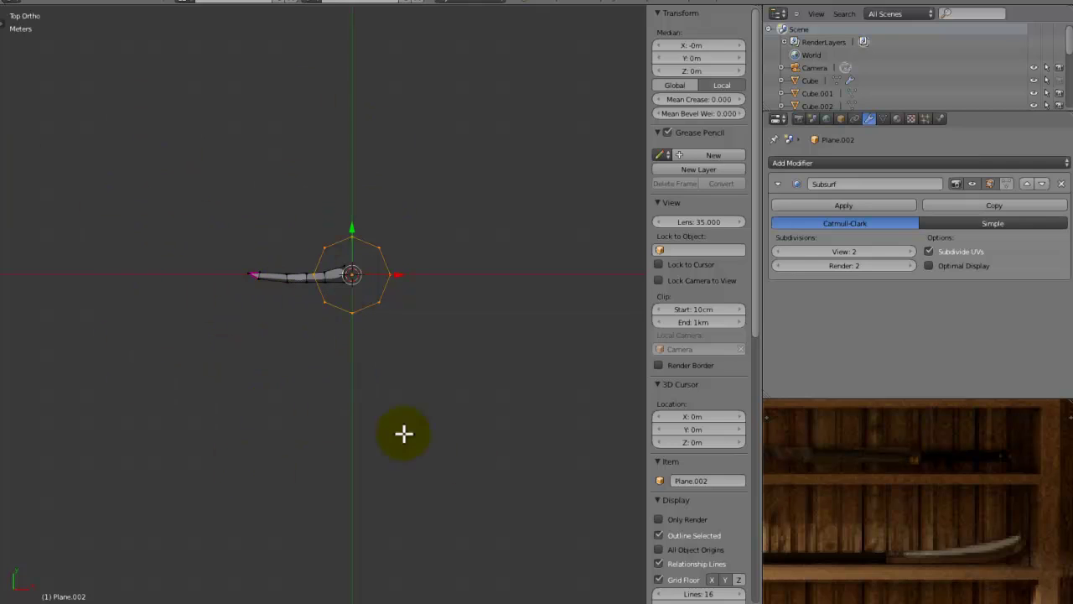
key("r")
key("x")
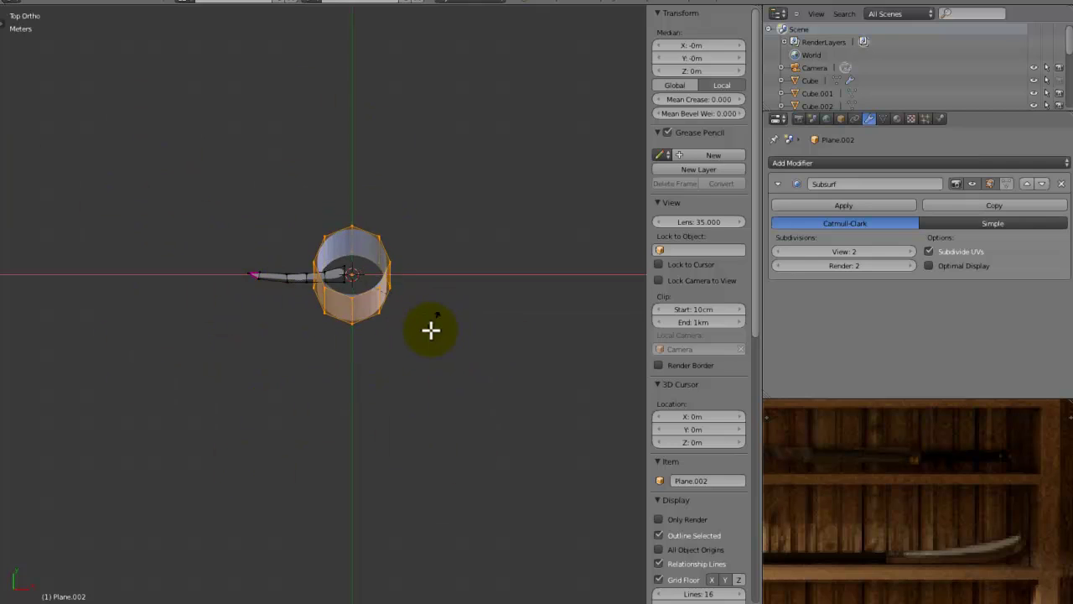
type("y")
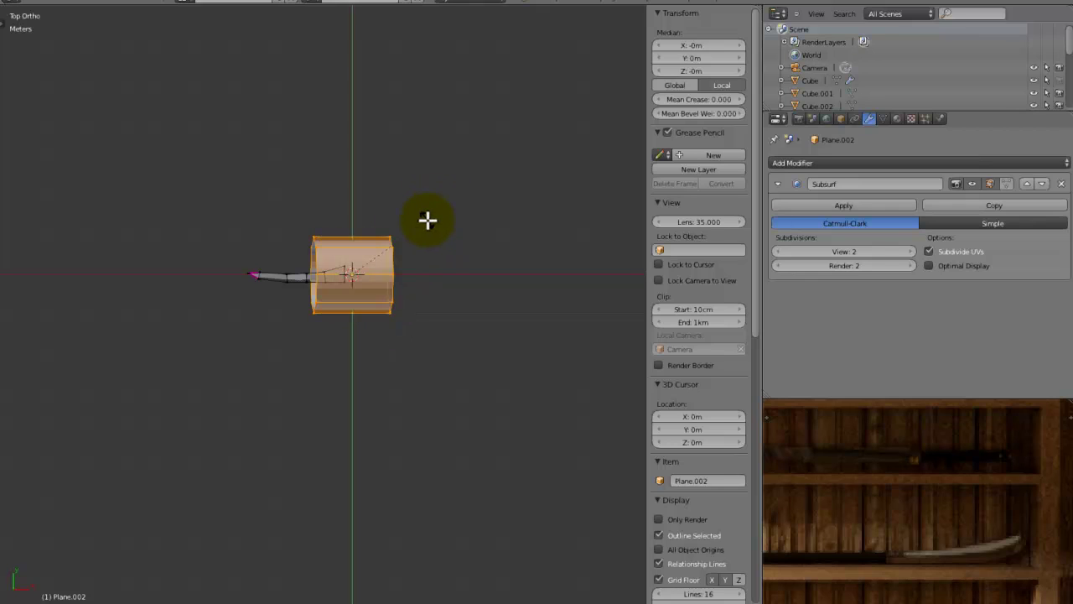
type("90")
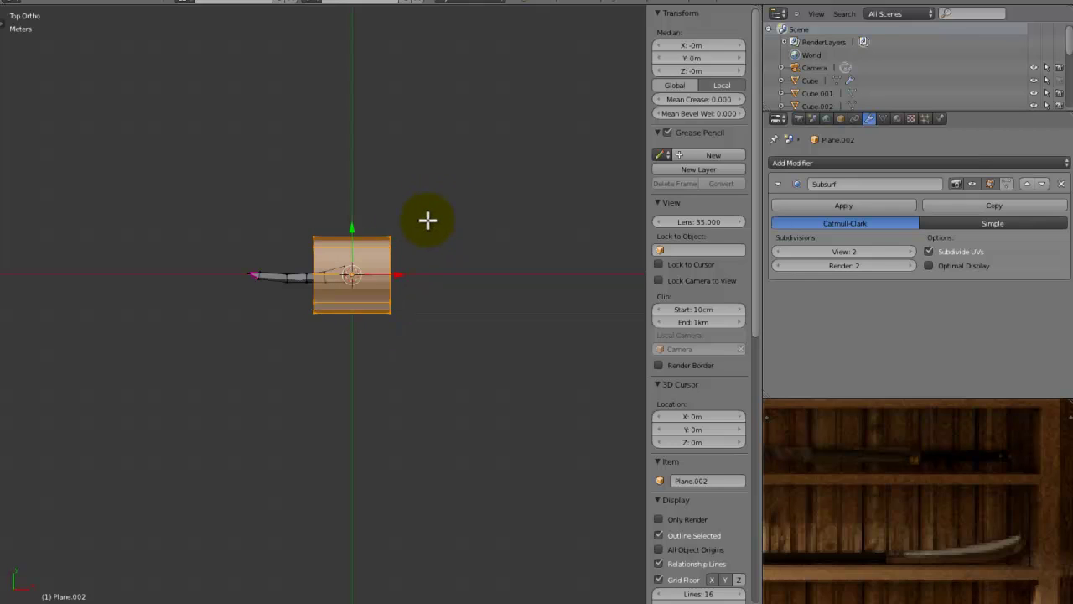
Move the cylinder against the blade's base and shrink its radius, centring it at about X 74.6 cm, Y -5.6 cm.
scroll(489, 570, "up", 6)
key("g")
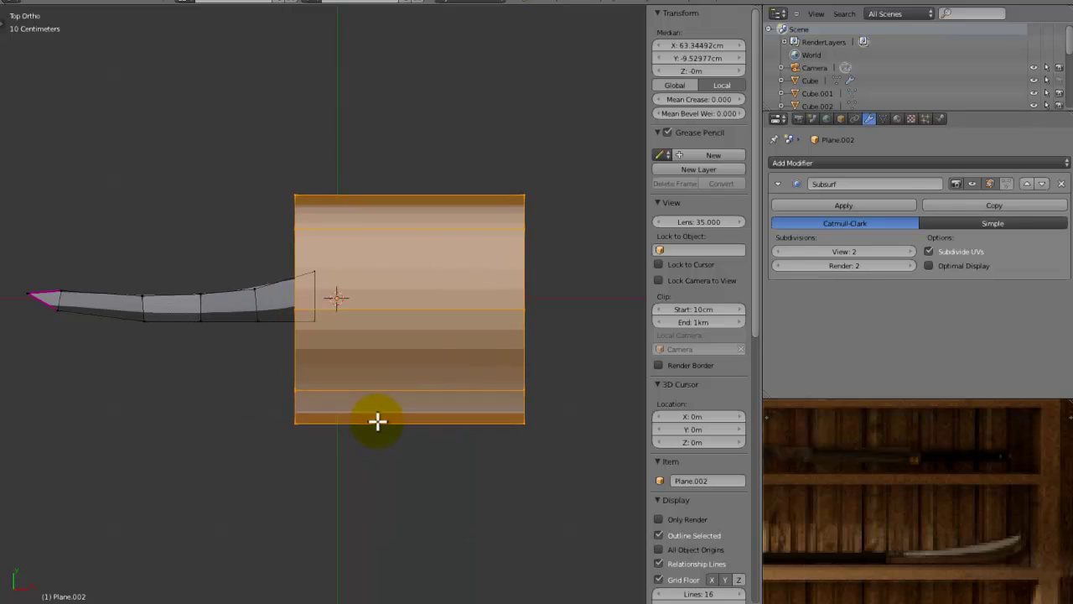
left_click(388, 422)
key("alt+s")
left_click(475, 443)
key("g")
left_click(475, 433)
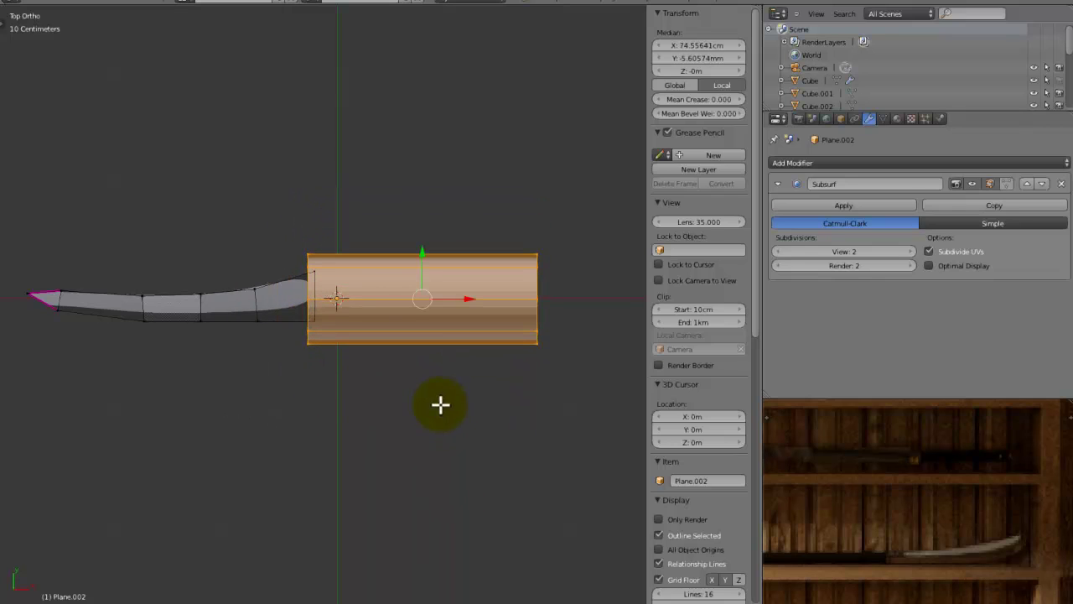
Select the vertices at the blade's handle end in wireframe and delete the surplus geometry between them.
right_click(319, 285)
scroll(319, 284, "up", 8)
middle_click_drag(319, 282, 256, 127)
scroll(257, 126, "up", 2)
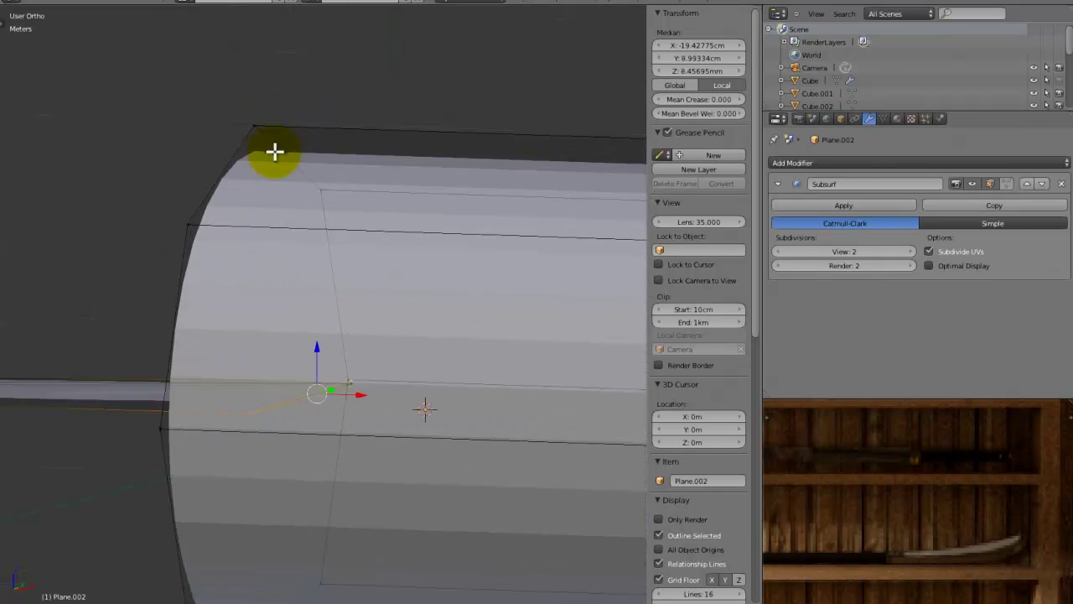
key("z")
scroll(360, 379, "up", 4)
middle_click_drag(383, 452, 356, 462)
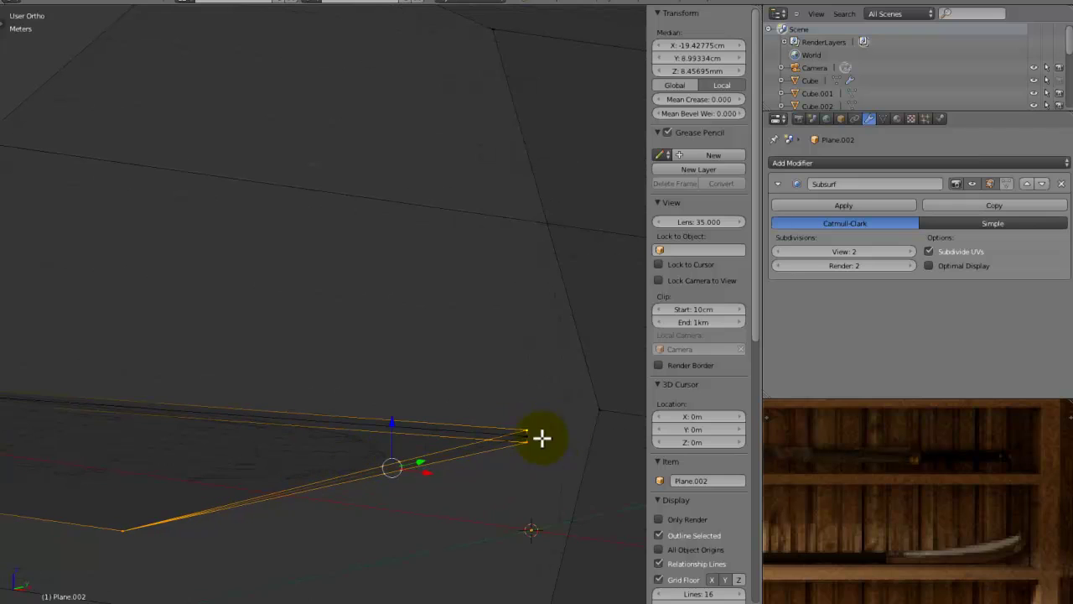
right_click(533, 434, "shift")
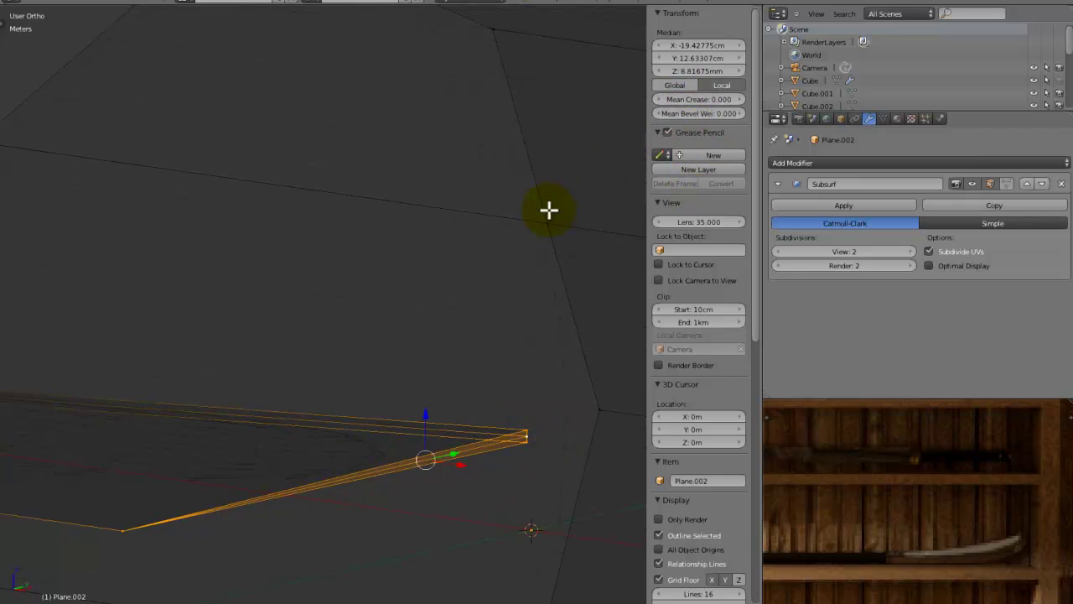
key("x")
left_click(424, 327)
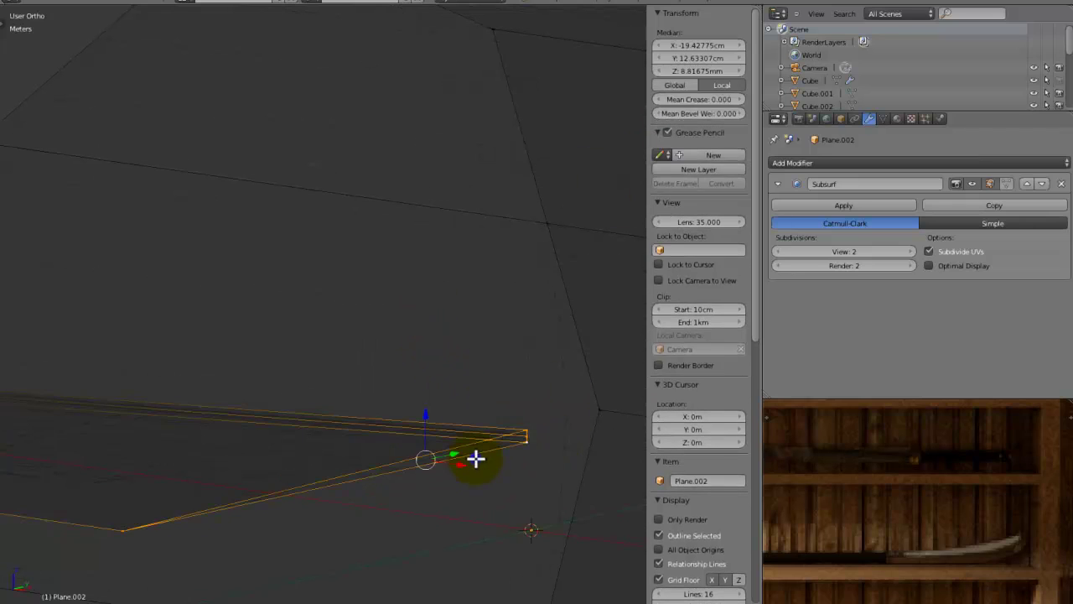
Set the mean crease of the blade's handle-end edges to 1.000.
left_click_drag(687, 100, 895, 103)
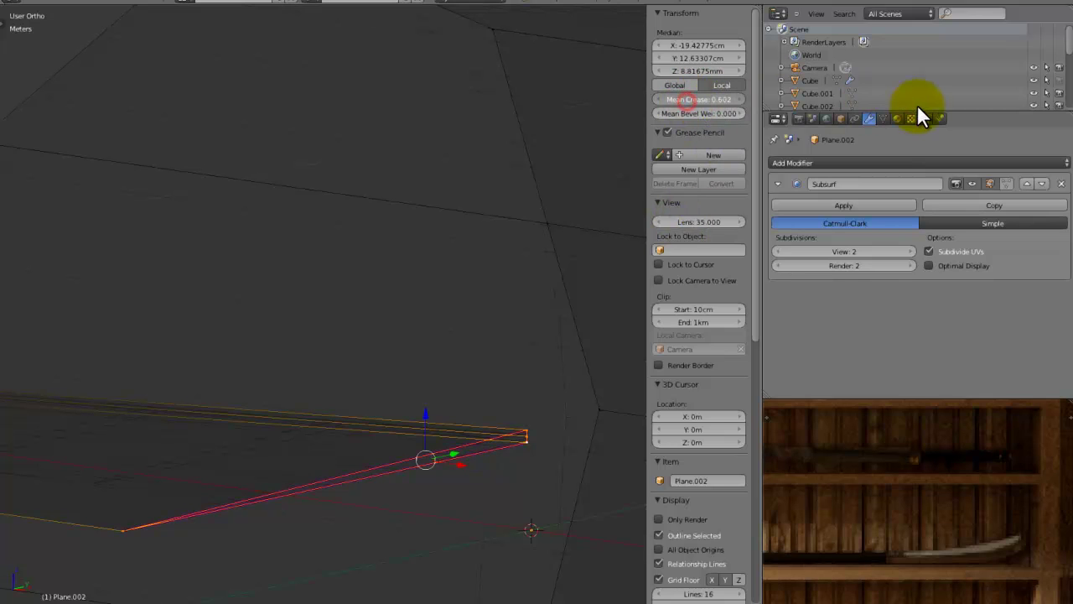
scroll(313, 357, "down", 2)
middle_click_drag(314, 357, 368, 421)
middle_click_drag(244, 240, 294, 433)
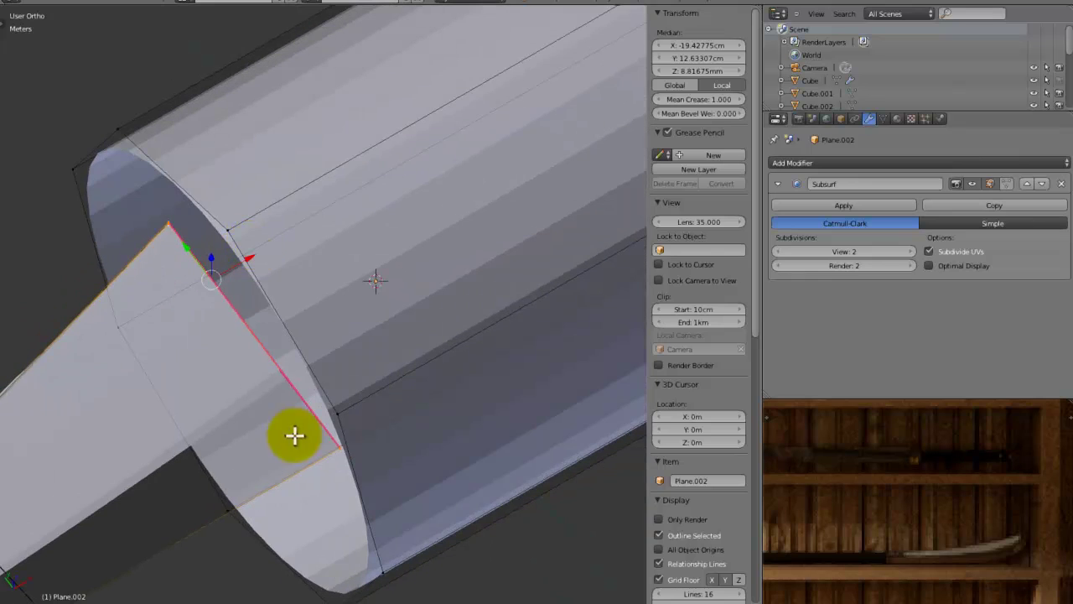
Select the entire linked cylinder and move it along Y to about 2.4 cm to align it with the blade.
key("KP_7")
scroll(304, 510, "down", 4)
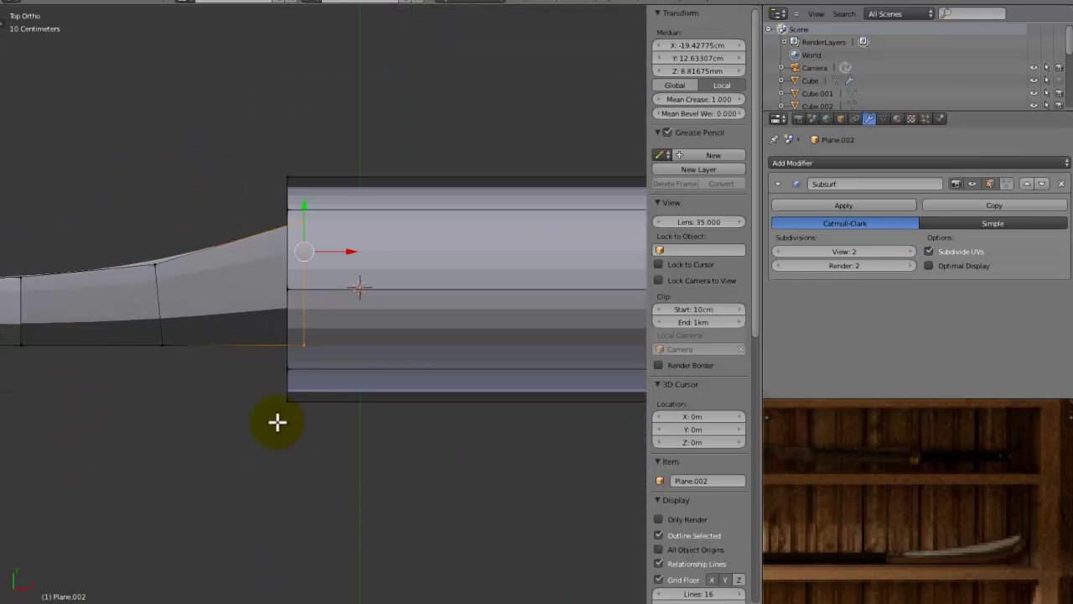
right_click(303, 393)
key("ctrl+l")
mouse_move(426, 302)
middle_mouse_down()
mouse_move(515, 221)
mouse_move(575, 314)
mouse_move(531, 316)
mouse_move(541, 295)
mouse_move(517, 293)
mouse_move(531, 279)
middle_mouse_up()
key("g")
key("y")
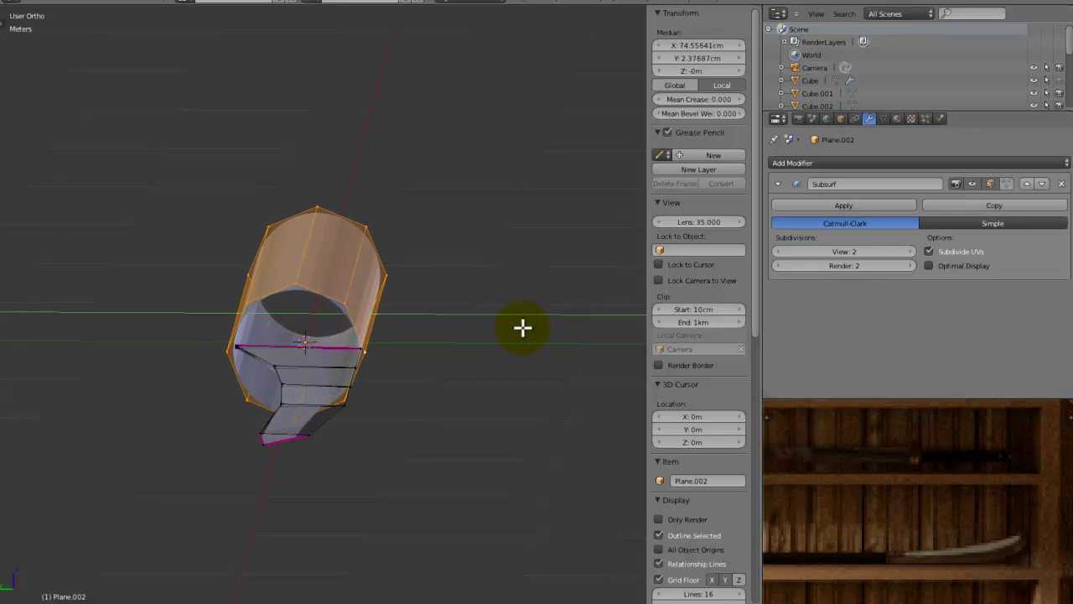
Cap the cylinder's blade-side end by extruding its rim inward and merging the innermost ring at the centre.
key("alt+m")
left_click(490, 404)
middle_click_drag(487, 300, 134, 387)
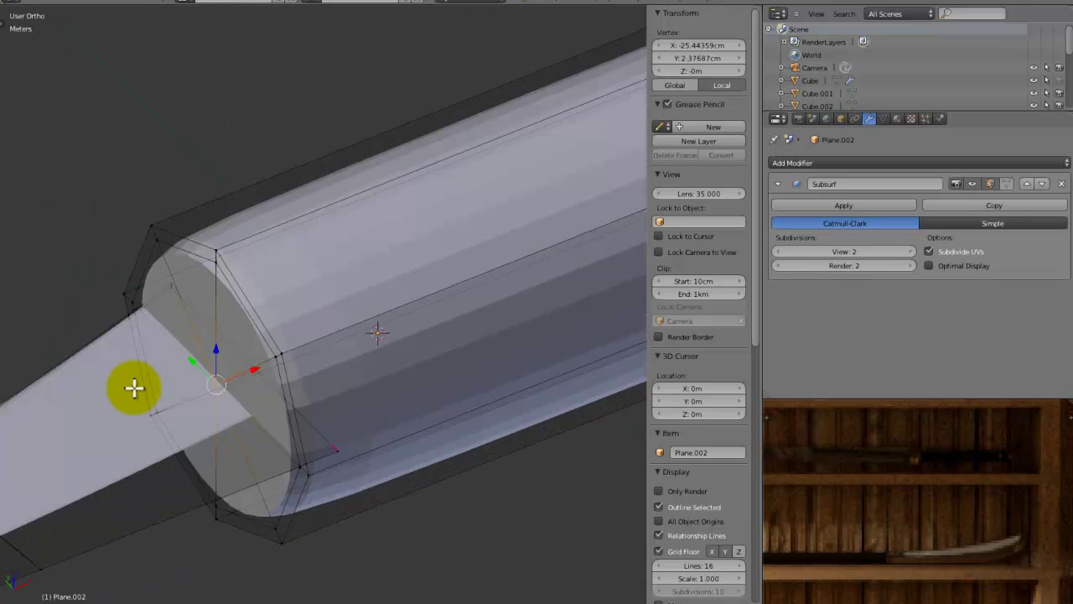
scroll(156, 387, "down", 4)
scroll(285, 390, "down", 3)
middle_click_drag(266, 369, 611, 423)
middle_click_drag(300, 458, 446, 351)
scroll(945, 498, "down", 3)
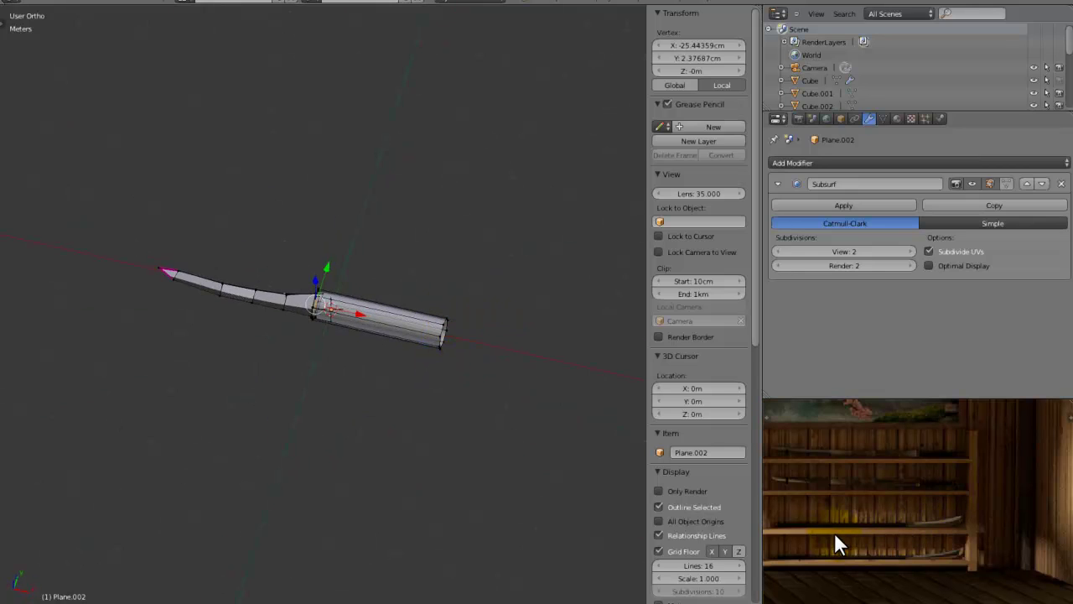
Lengthen the handle by moving its open end ring along X to about 2.98 m.
key("a")
key("b")
left_click_drag(478, 299, 426, 375)
middle_click_drag(452, 402, 307, 429)
key("g")
key("x")
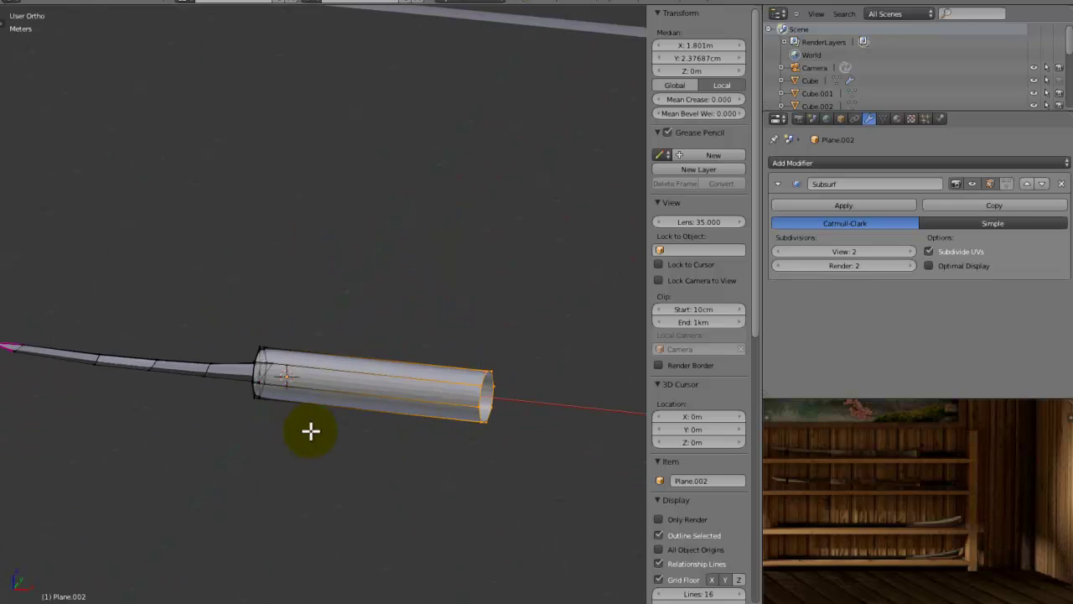
left_click(431, 460)
middle_click_drag(375, 444, 234, 359, "shift")
middle_click_drag(323, 383, 384, 312)
scroll(517, 374, "up", 4)
scroll(384, 311, "down", 4)
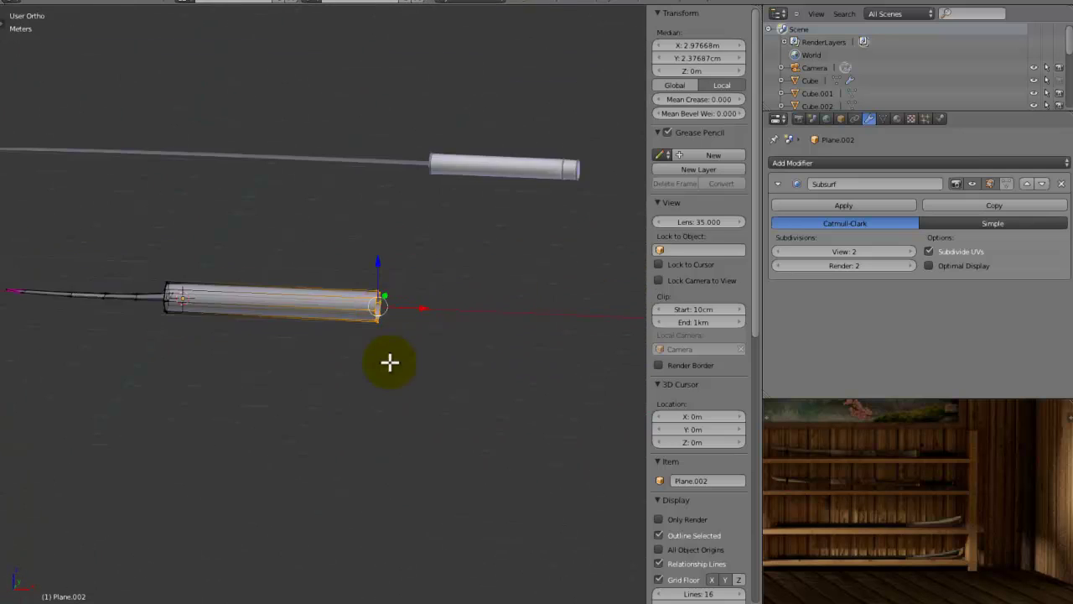
Select the entire linked handle and scale it into a thinner, longer shaft, with its far end at about X 3.68 m.
middle_click_drag(388, 352, 402, 401)
middle_click_drag(477, 378, 577, 341)
key("ctrl+l")
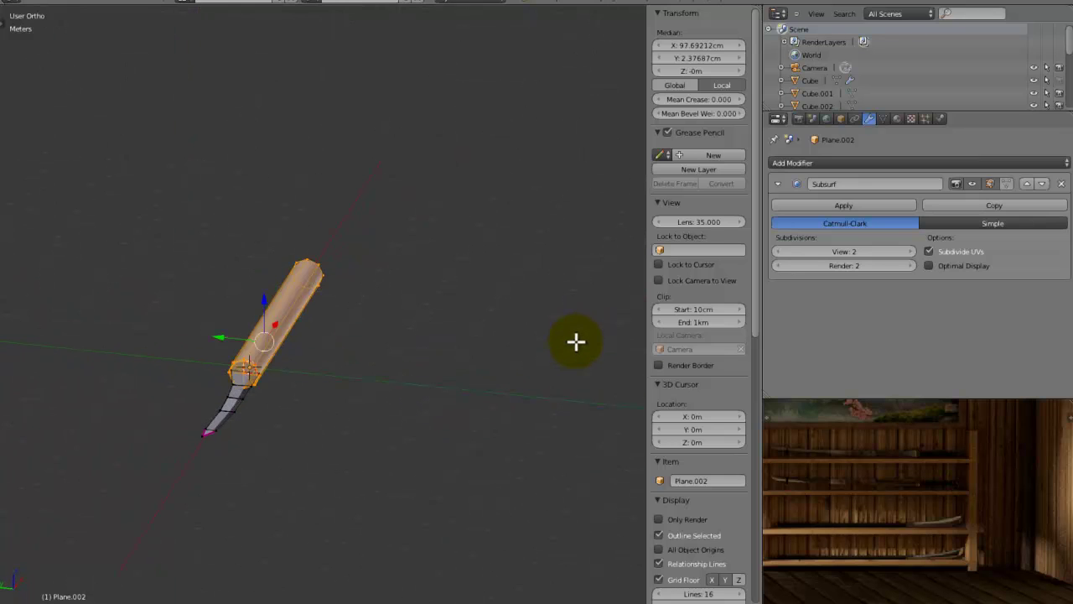
key("alt+s")
right_click(522, 328)
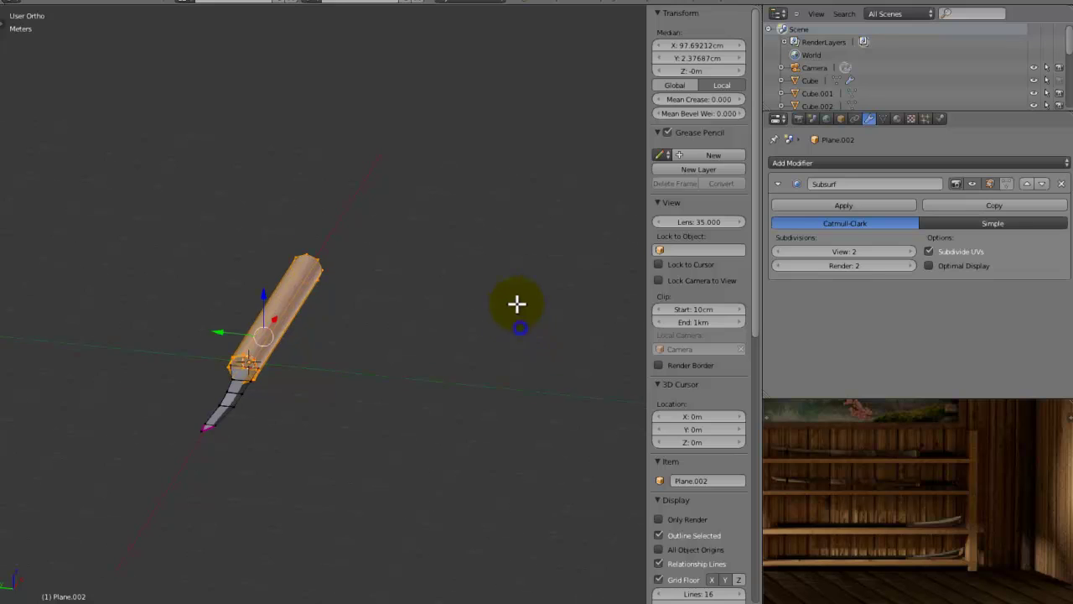
scroll(508, 311, "up", 6)
key("s")
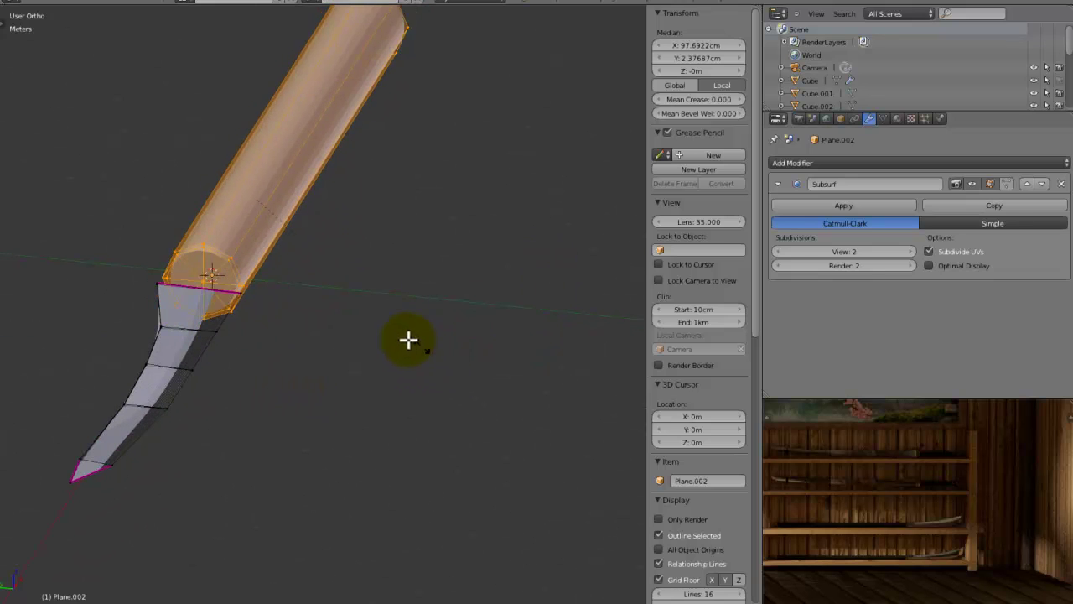
middle_click_drag(322, 238, 351, 316)
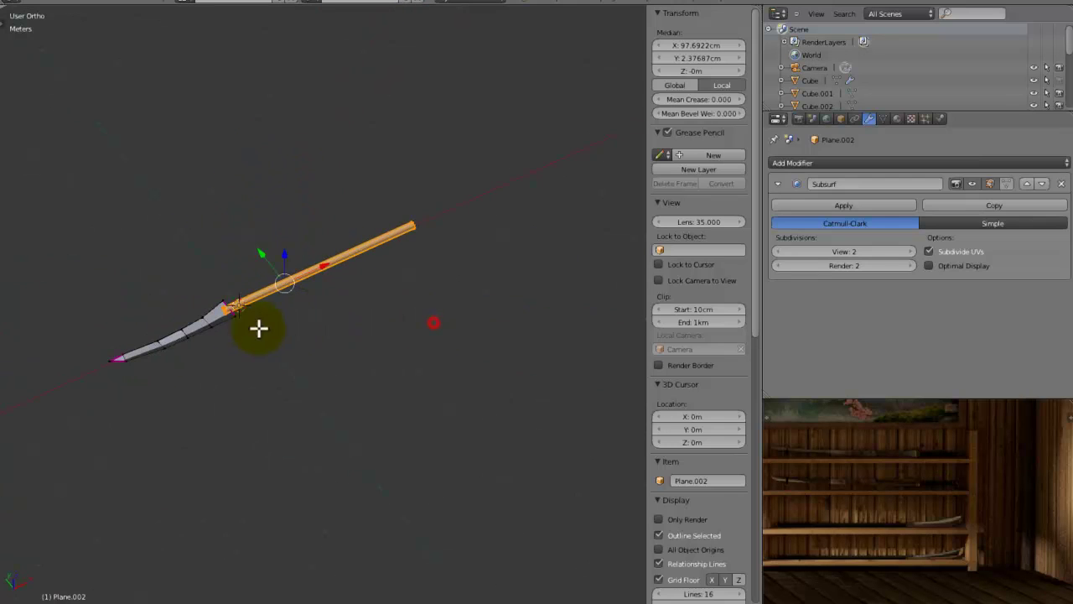
Select the entire linked blade, scale it down towards the handle's thickness and move it along X to about -82 cm to meet the handle.
right_click(187, 339)
key("ctrl+l")
middle_click_drag(201, 352, 270, 287, "shift")
scroll(270, 293, "up", 9)
middle_click_drag(331, 336, 415, 600, "shift")
key("s")
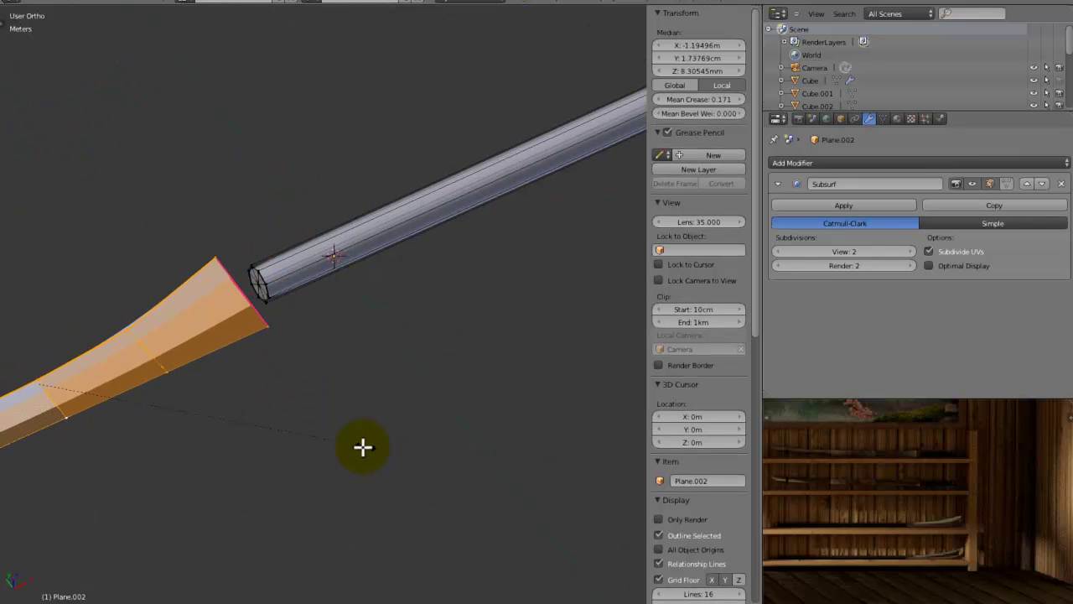
left_click(227, 440)
key("g")
key("x")
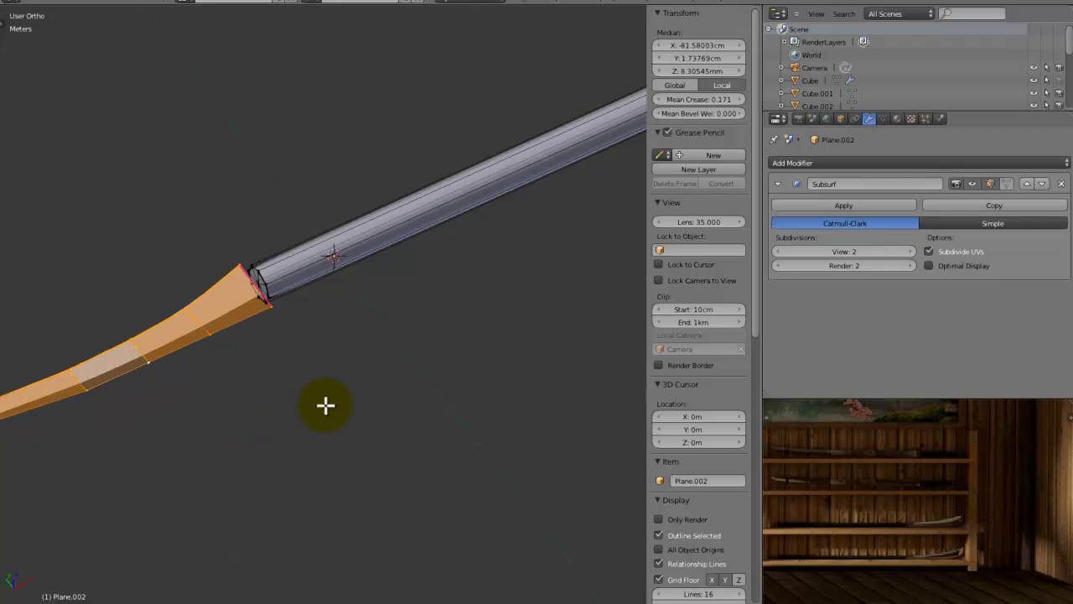
Fit the blade against the handle's end by shifting it to about X -79 cm and Y -0.8 mm.
key("g")
key("y")
left_click(326, 417)
key("alt+s")
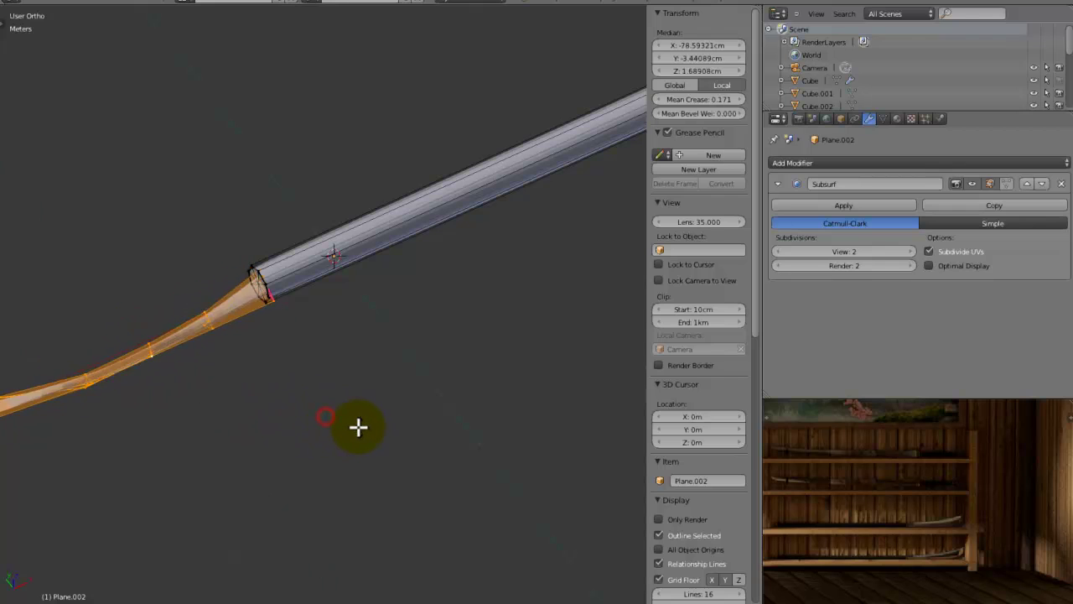
right_click(360, 431)
key("y")
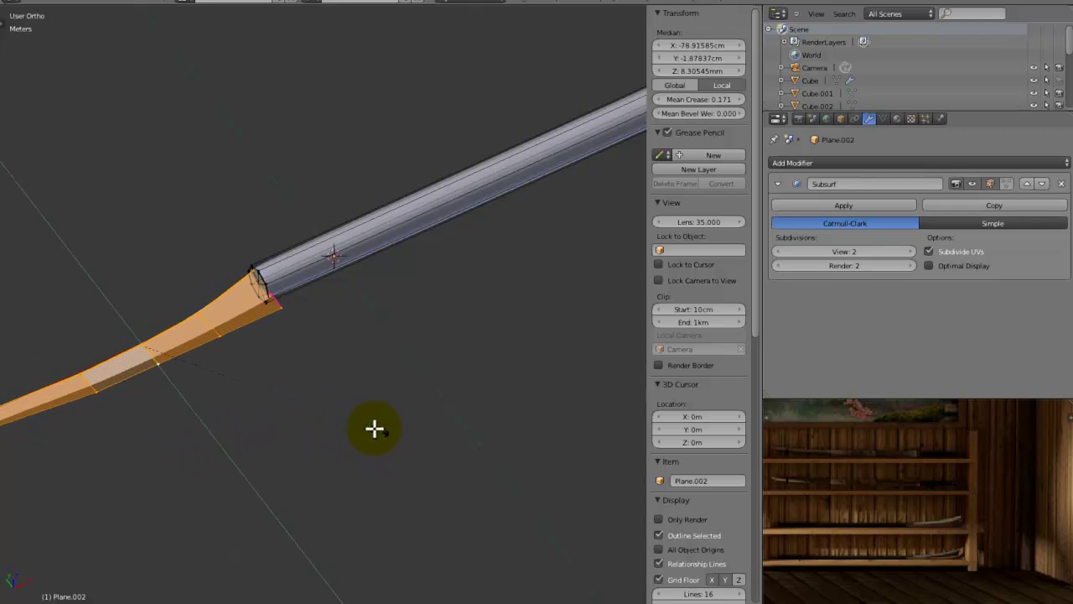
key("y")
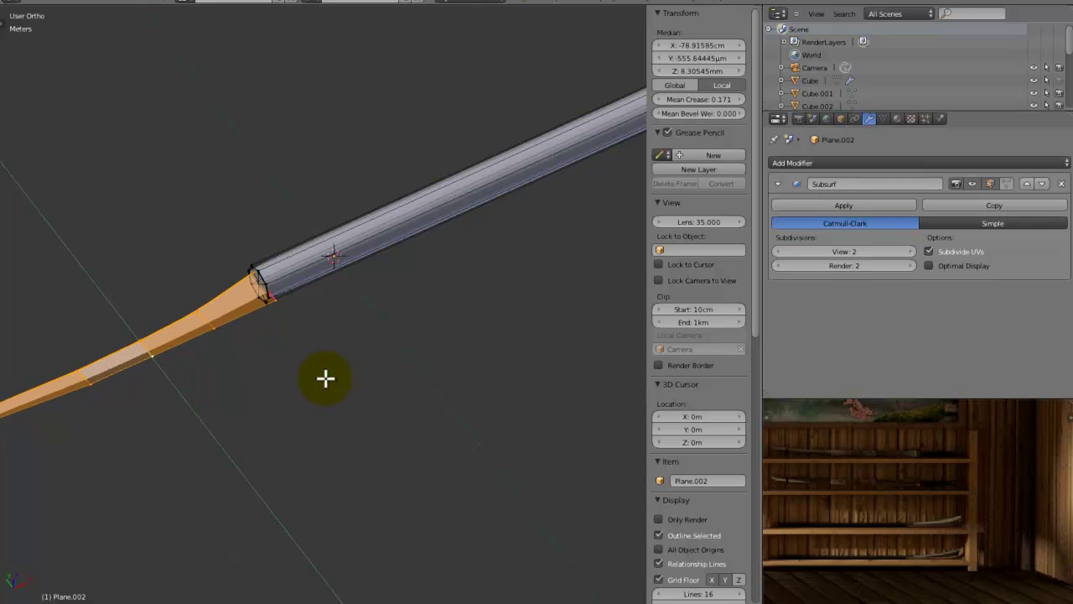
key("Tab")
middle_click_drag(329, 379, 166, 268)
Box-select the handle's open far-end ring and extrude it into a short, slightly wider rim ending at about X 3.70 m.
key("Tab")
scroll(167, 266, "up", 4)
middle_click_drag(177, 316, 604, 243, "shift")
key("a")
key("b")
left_click_drag(484, 341, 390, 382)
middle_click_drag(356, 406, 286, 375, "shift")
scroll(337, 384, "up", 4)
key("e")
right_click(369, 382)
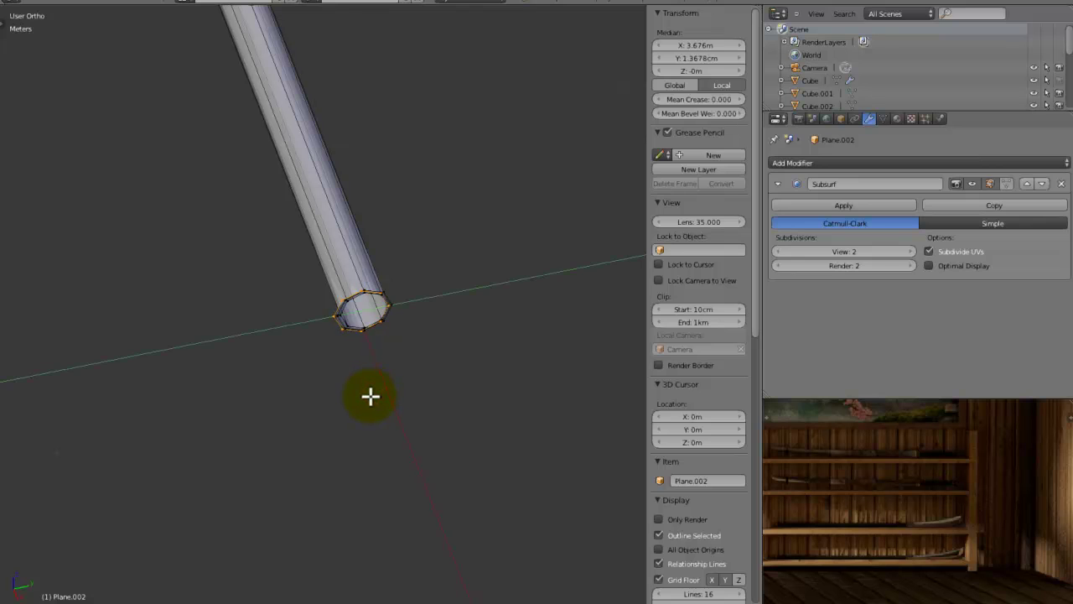
middle_click_drag(364, 401, 357, 363)
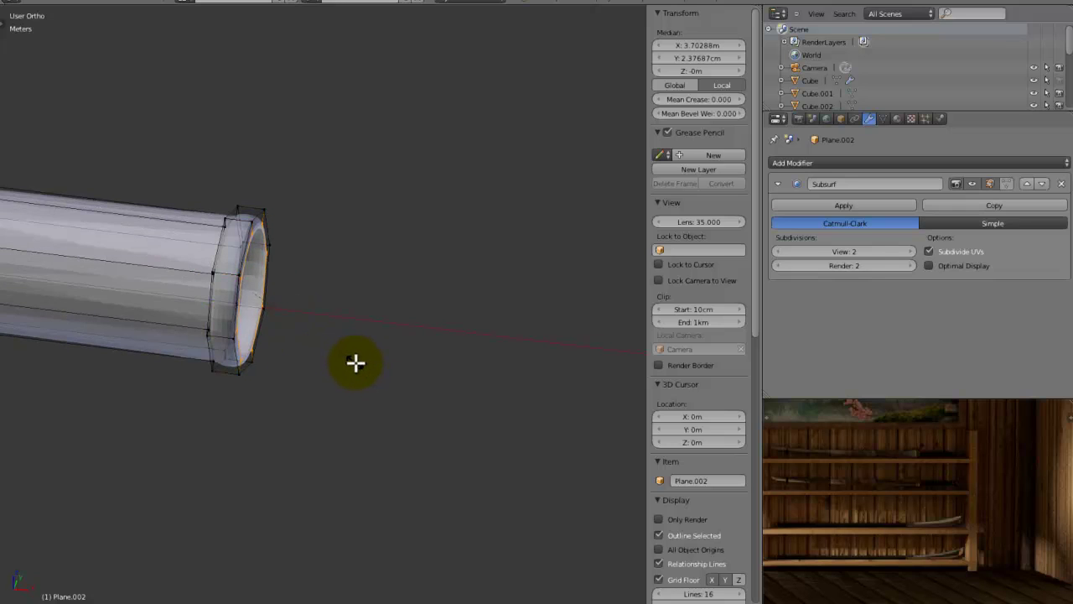
Cap the handle's far end by merging the innermost ring at its centre.
key("alt+m")
left_click(360, 360)
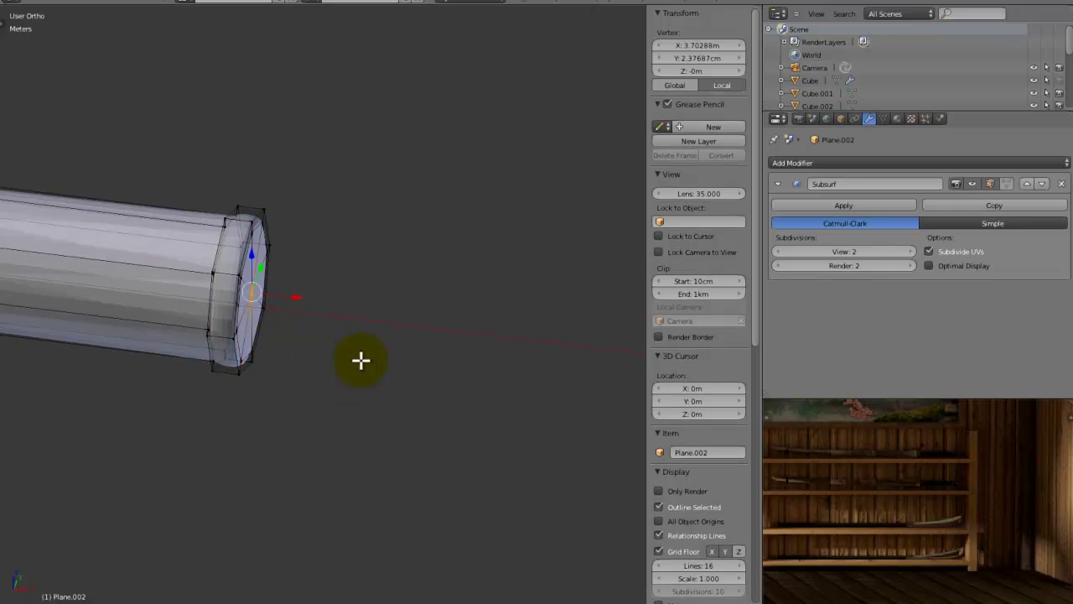
scroll(429, 397, "down", 10)
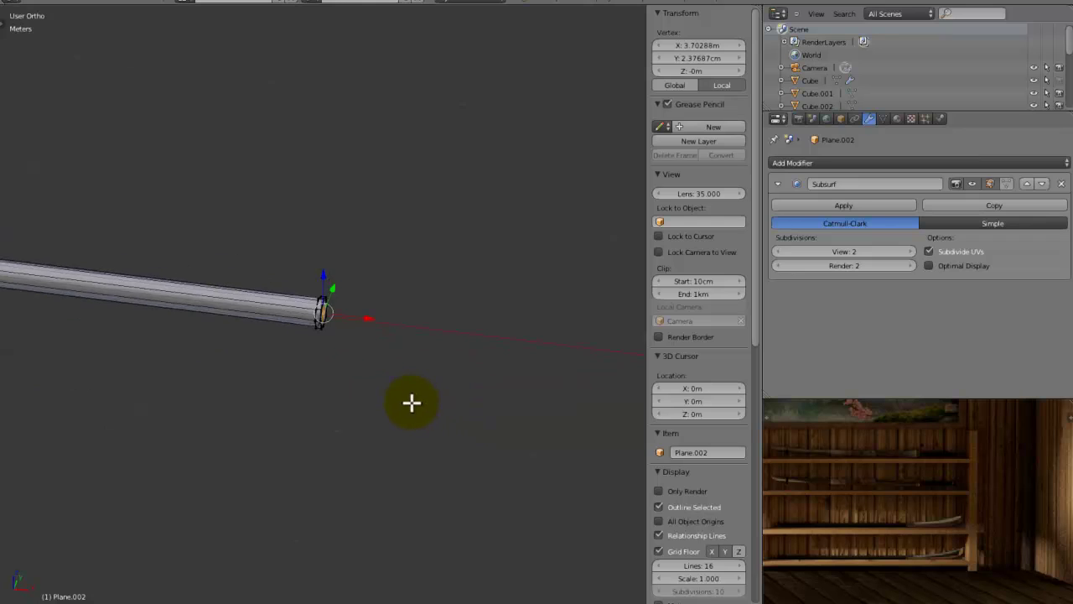
middle_click_drag(196, 317, 388, 360)
key("Tab")
middle_click_drag(237, 374, 457, 411)
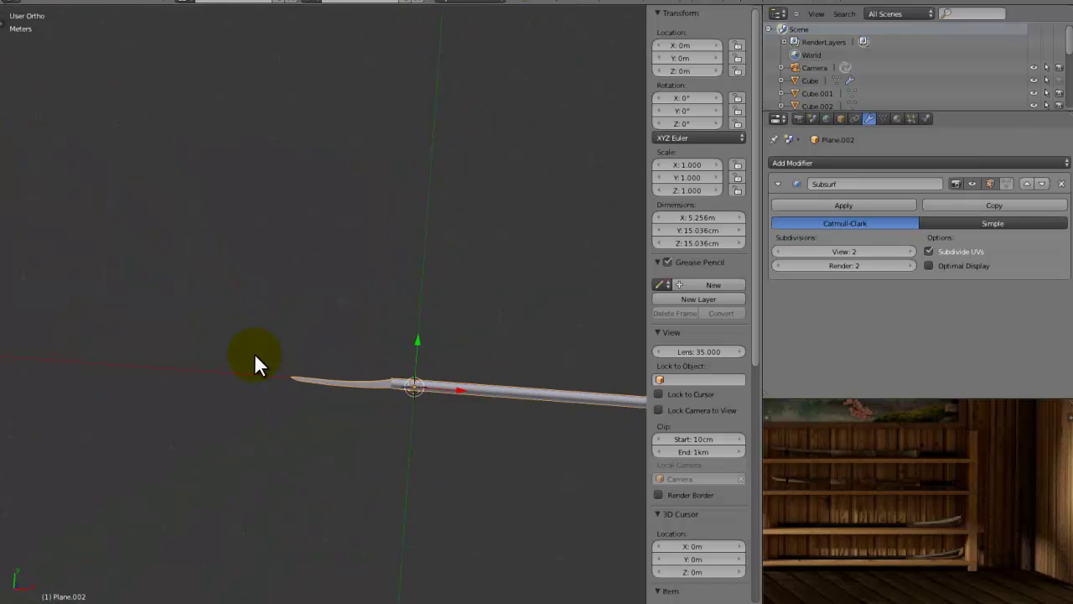
Select the whole linked blade from the top view and scale it wider along Y.
key("KP_7")
key("Tab")
middle_click_drag(374, 414, 431, 388, "shift")
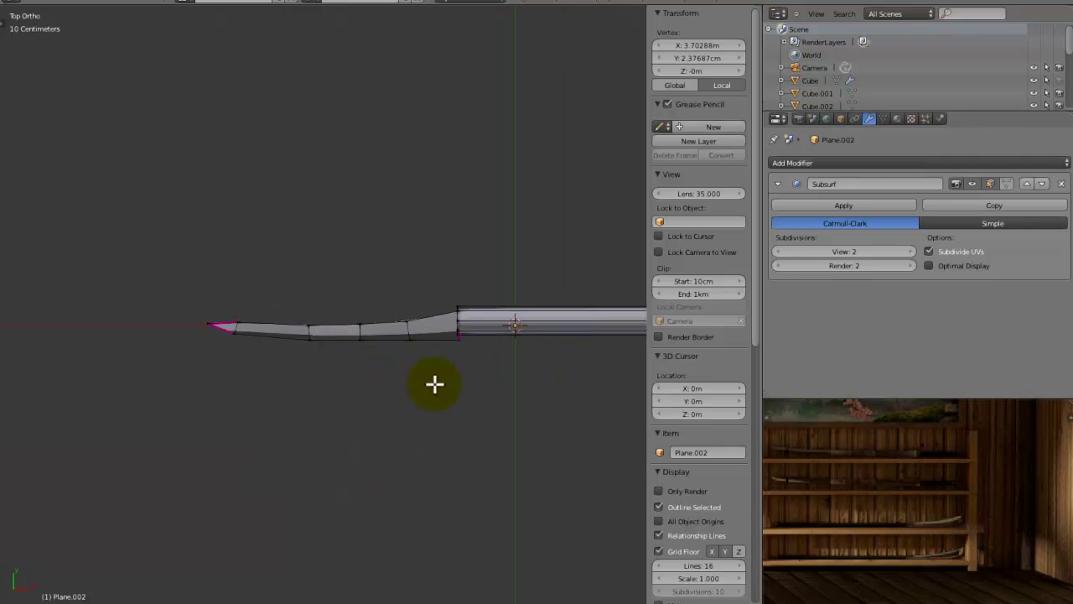
key("a")
scroll(470, 335, "up", 4)
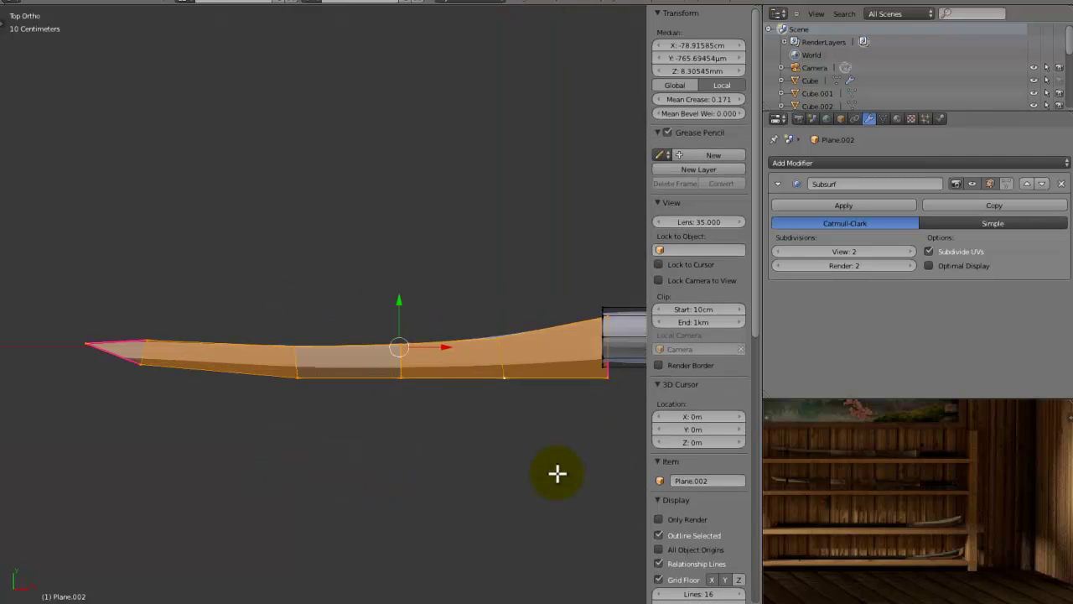
key("s")
key("y")
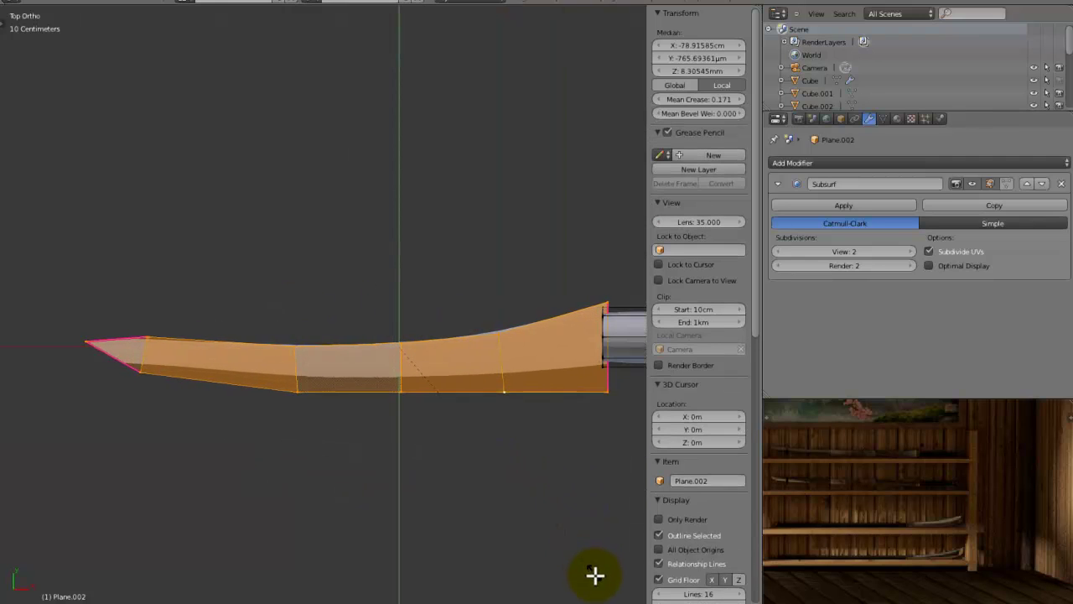
middle_click_drag(542, 539, 442, 453)
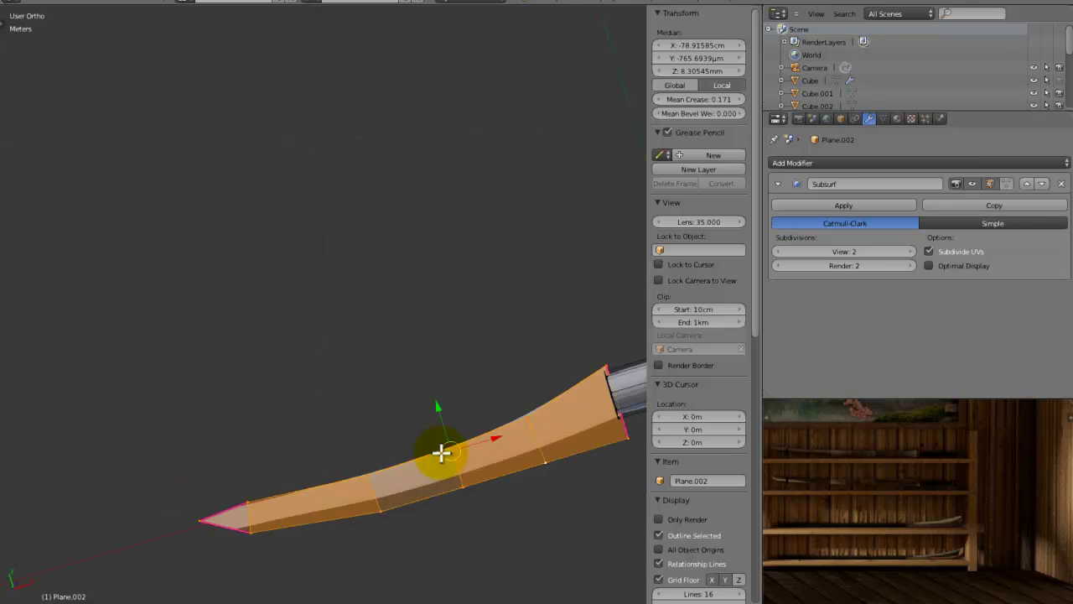
Raise the two upper-edge vertex positions of the blade nearest its handle end to smooth the curve in top view.
key("KP_7")
middle_click_drag(547, 430, 529, 348, "shift")
key("a")
key("b")
left_click_drag(492, 407, 441, 445)
key("g")
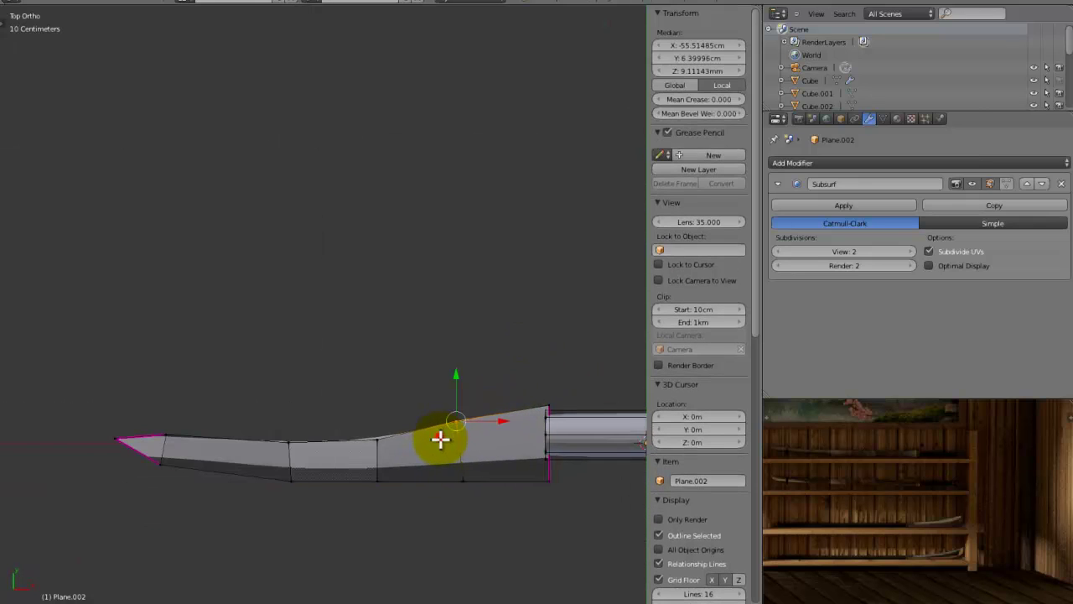
key("g")
left_click(375, 440)
key("a")
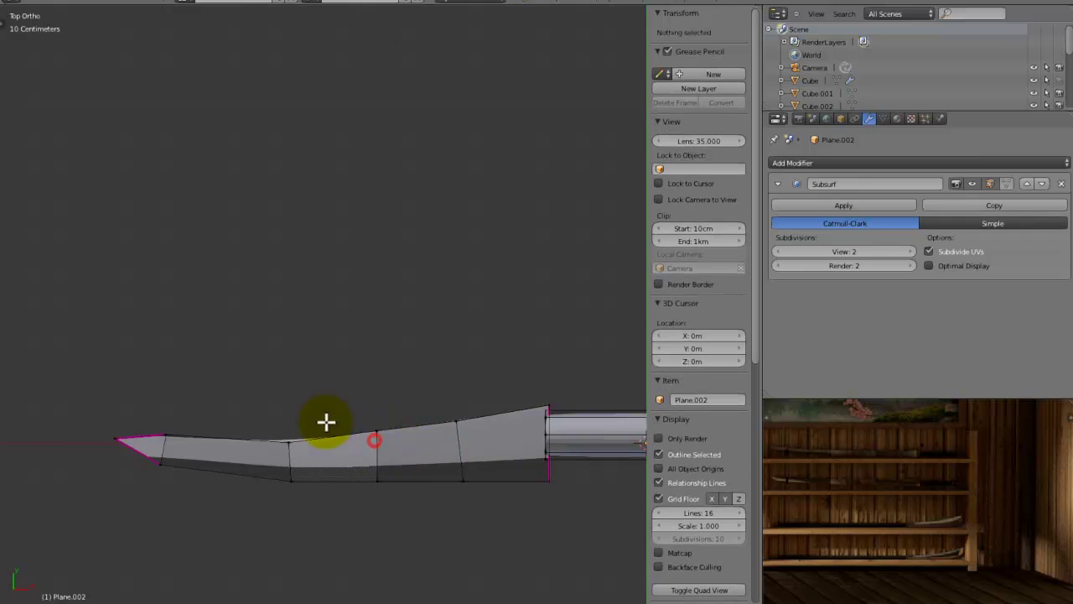
Widen the blade's section behind the tip by raising its upper-edge vertices and lowering its lower-edge vertex.
key("g")
left_click_drag(266, 451, 268, 498)
left_click(264, 441)
key("a")
key("b")
key("g")
left_click(294, 504)
key("a")
Lower the blade's remaining lower-edge vertices, at the tip corner, the middle and the section before the handle, to round the belly.
key("b")
left_click_drag(167, 458, 150, 478)
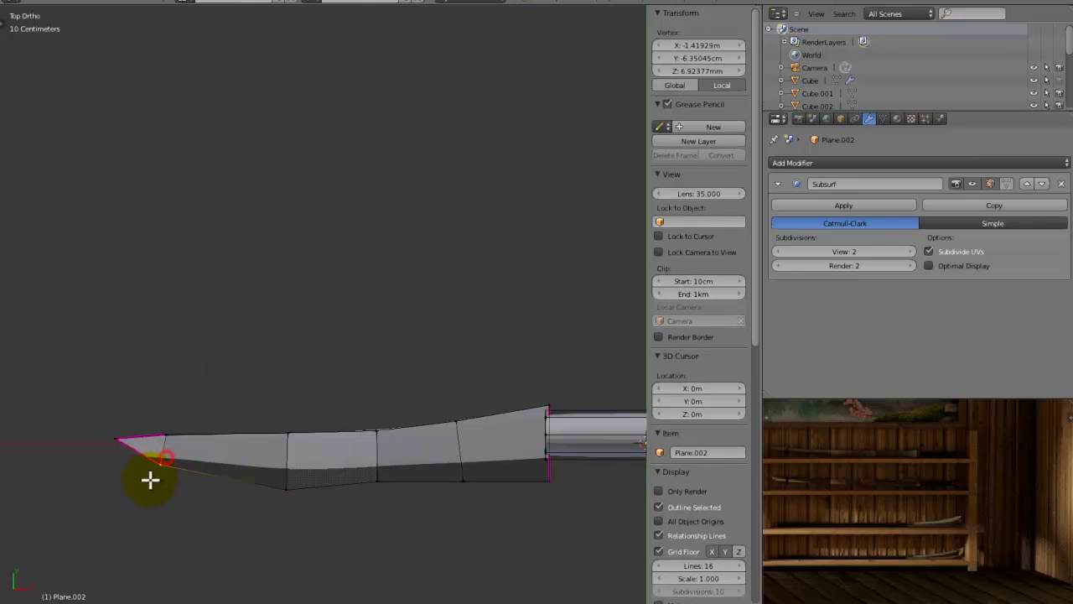
right_click(381, 470)
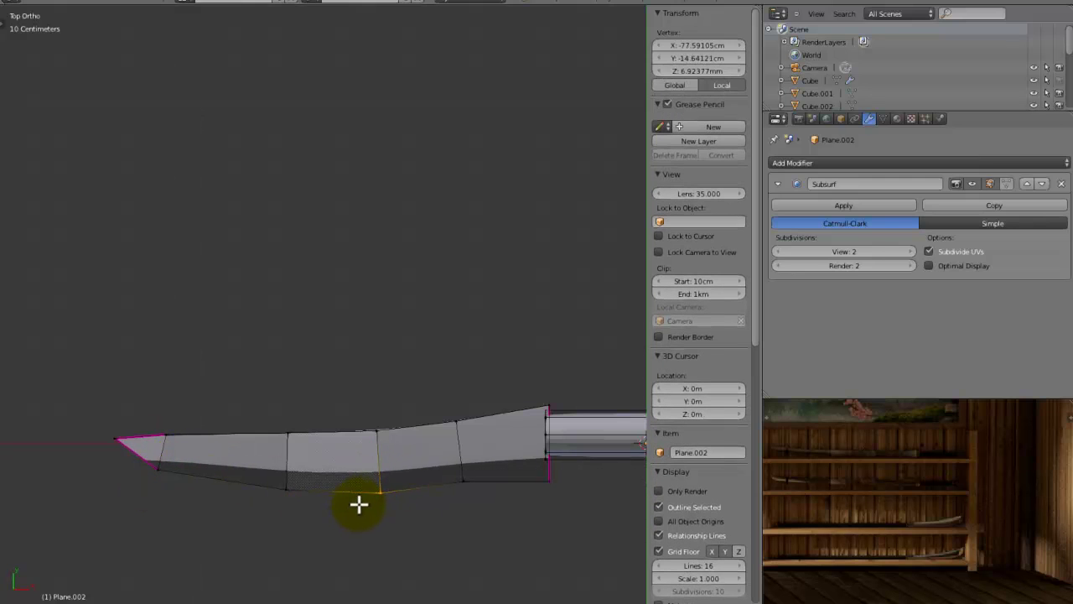
left_click(358, 501)
key("a")
right_click(467, 481)
key("g")
left_click(444, 506)
key("a")
Narrow the blade's handle end by lowering its upper corner and raising its lower corner to about Y -8.8 cm.
right_click(546, 409)
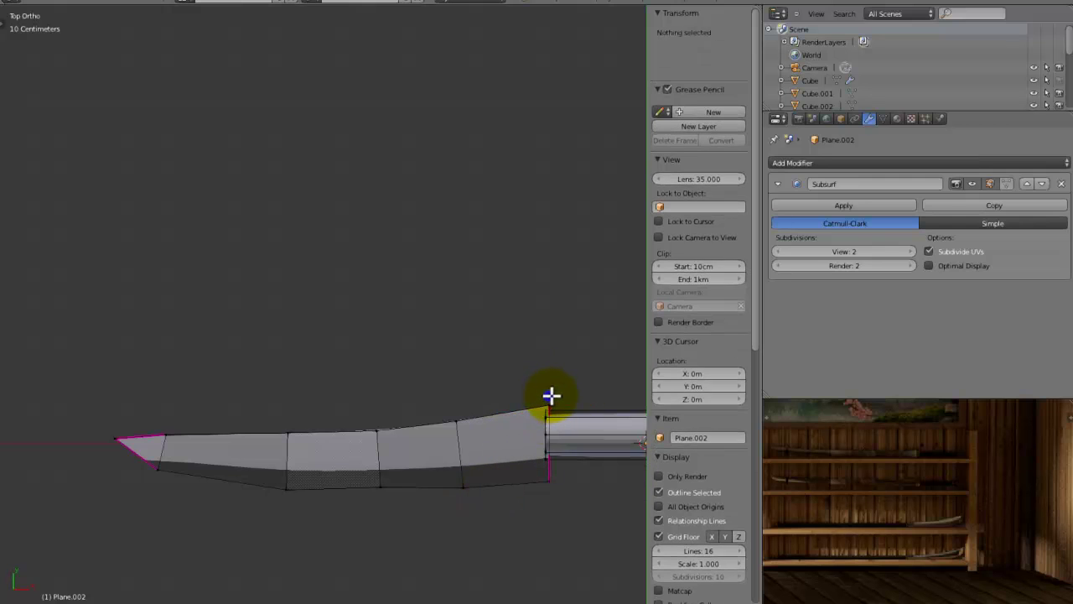
right_click(546, 412, "shift")
left_click(539, 434)
key("a")
key("b")
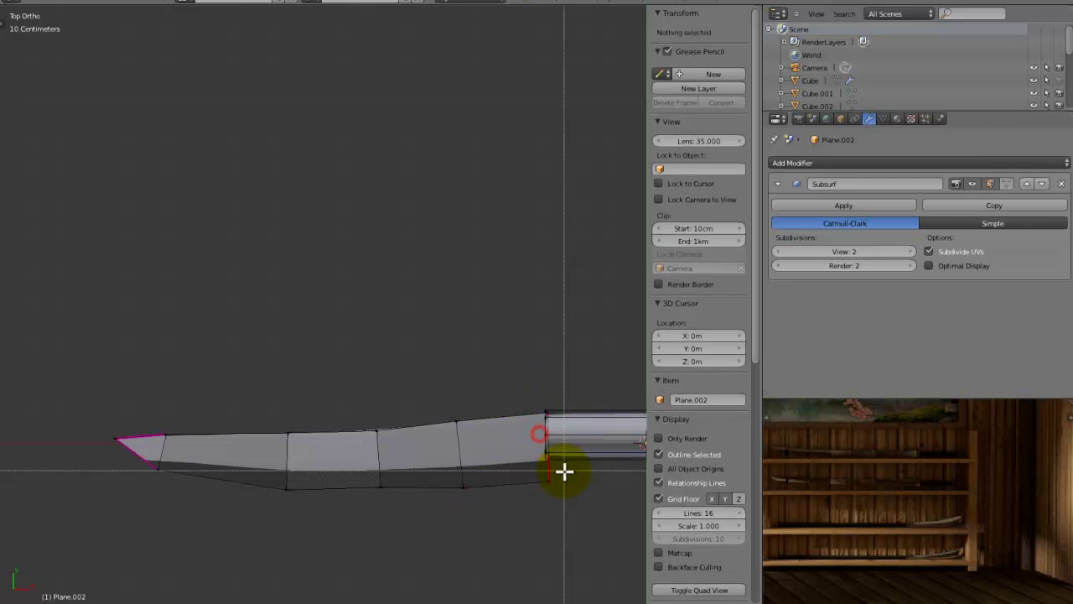
left_click_drag(563, 472, 518, 489)
key("g")
key("Tab")
middle_click_drag(354, 506, 208, 503)
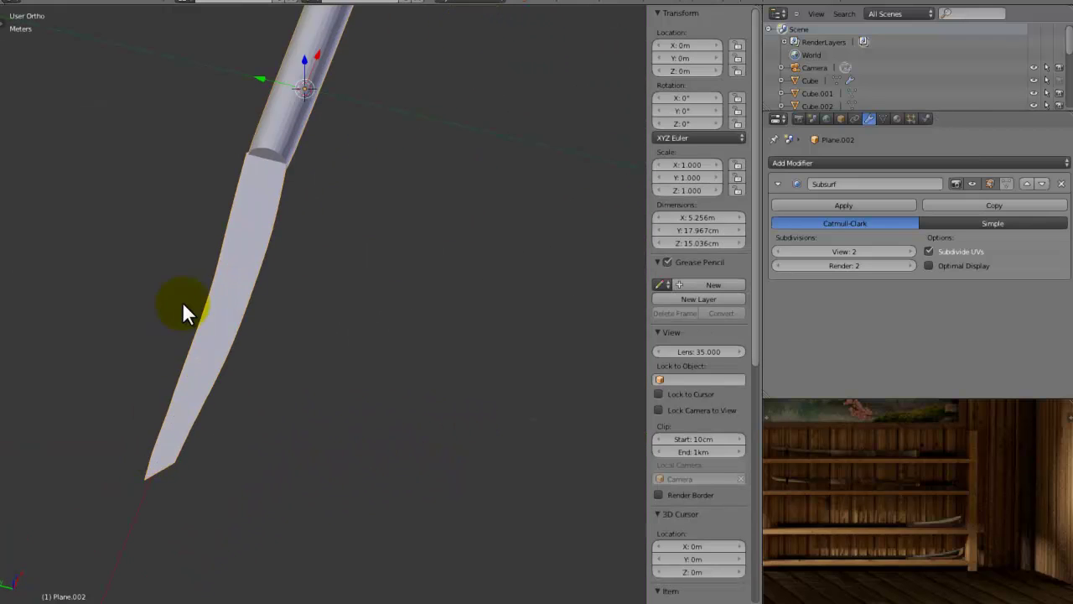
Select the blade's upper corner edge at the handle joint and move it inward along Y to match the handle's surface.
key("Tab")
middle_click_drag(182, 290, 264, 459, "shift")
scroll(263, 460, "up", 6)
key("Tab")
key("Tab")
scroll(263, 419, "up", 2)
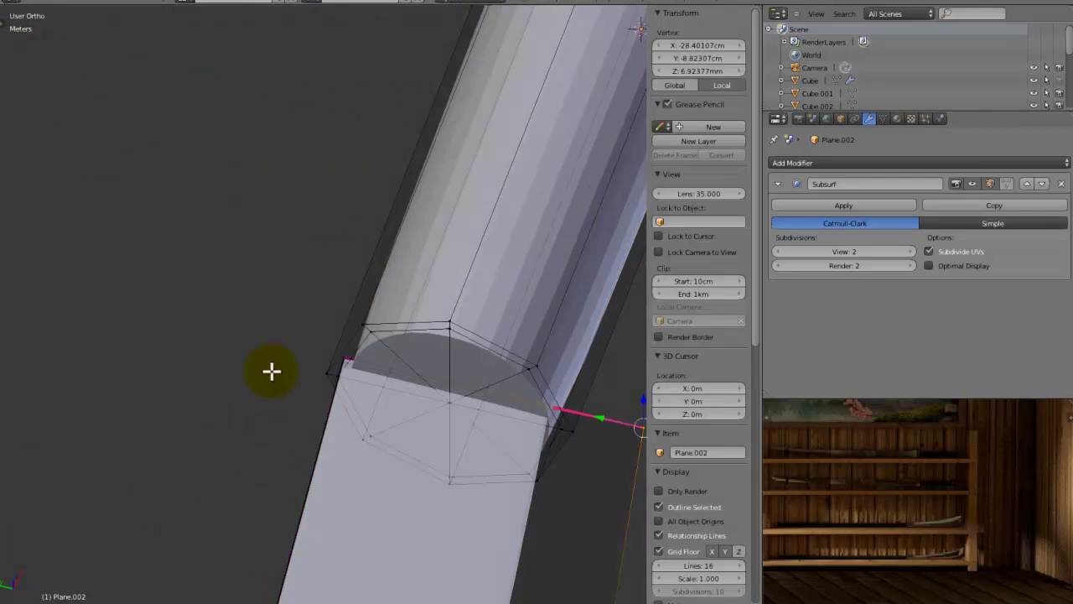
key("a")
scroll(339, 357, "up", 2)
right_click(335, 380)
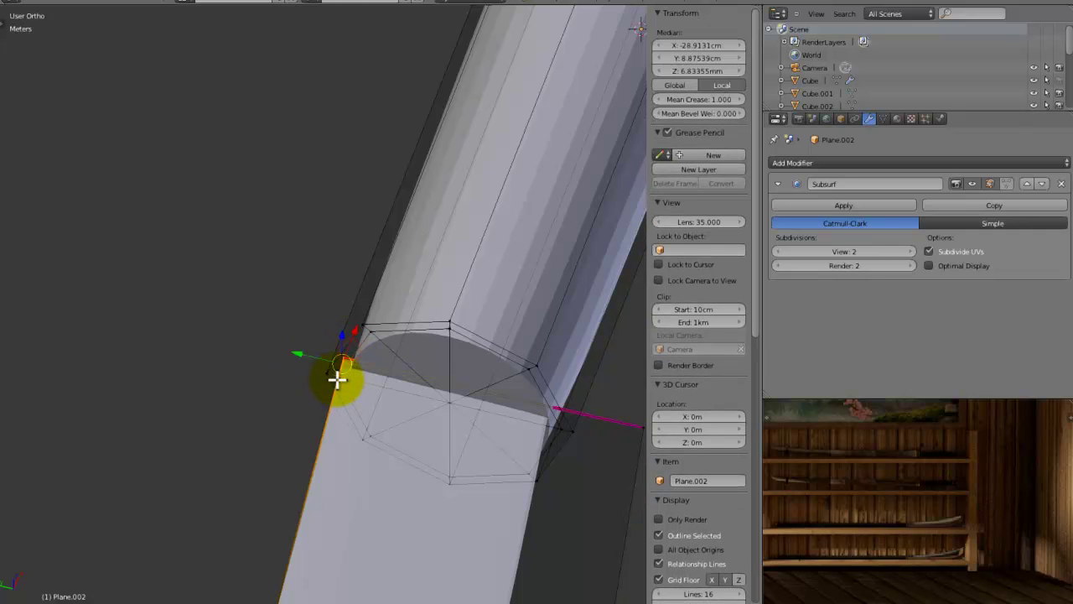
key("y")
left_click(352, 391)
key("Tab")
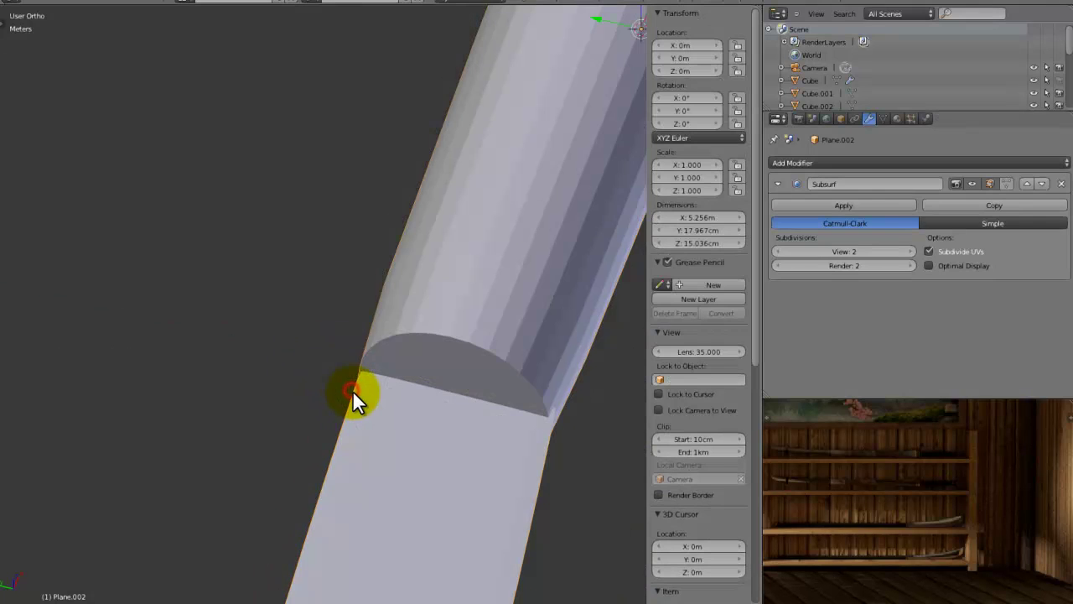
Move the blade's upper corner vertices at the handle joint to about Y 7.9 cm in top view, inside the handle's outline.
key("Tab")
middle_click_drag(352, 391, 379, 405)
key("a")
right_click(364, 417)
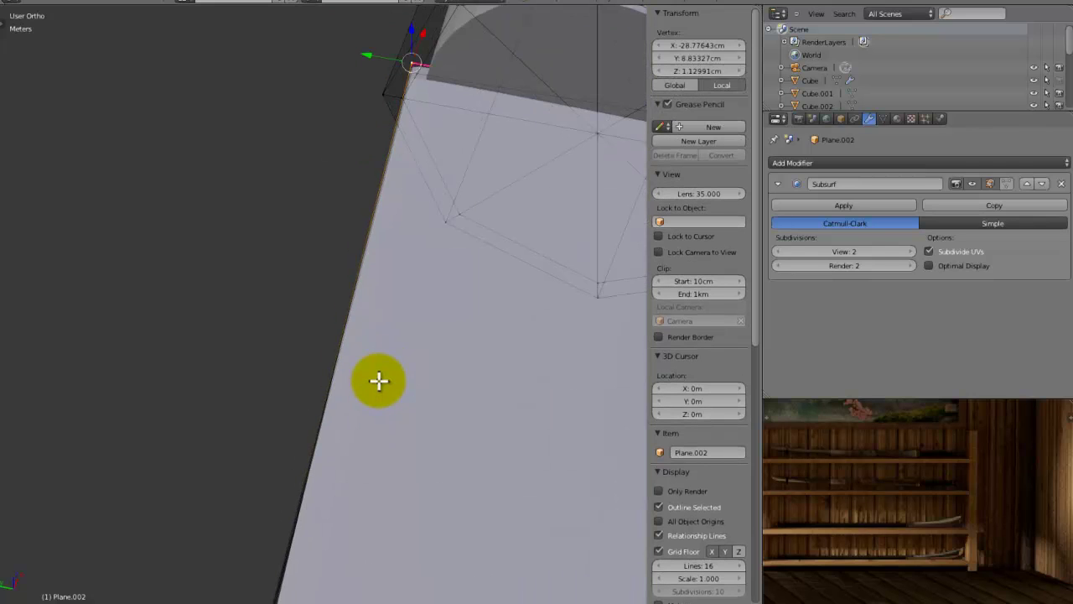
key("KP_7")
middle_click_drag(53, 405, 591, 302, "shift")
middle_click_drag(220, 372, 381, 324, "shift")
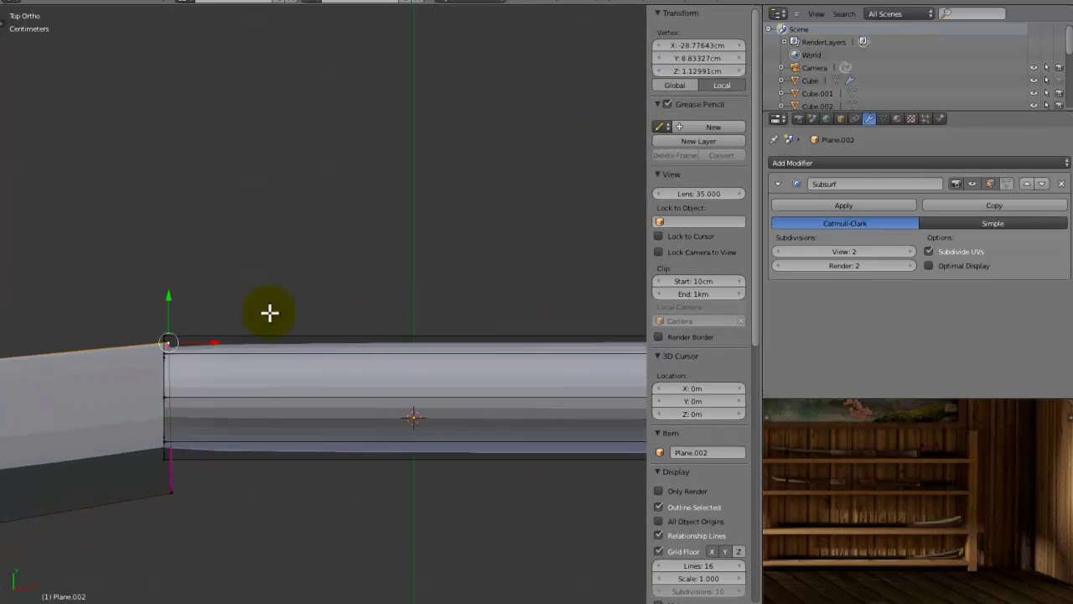
middle_click_drag(276, 320, 525, 328, "shift")
scroll(525, 327, "up", 3)
middle_click_drag(487, 367, 364, 293, "shift")
scroll(364, 293, "up", 4)
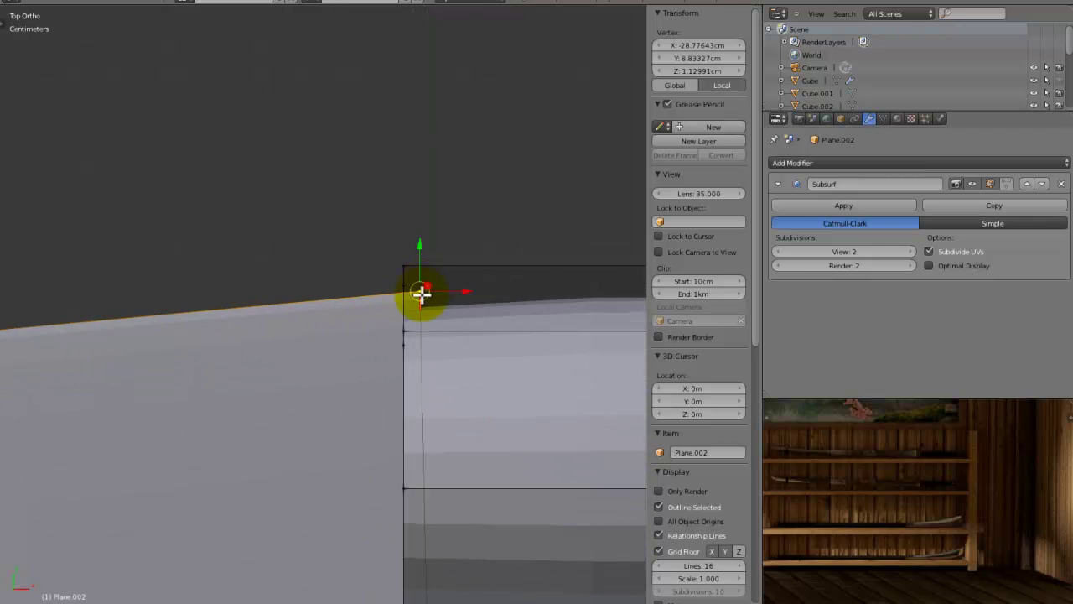
right_click(417, 303, "shift")
key("g")
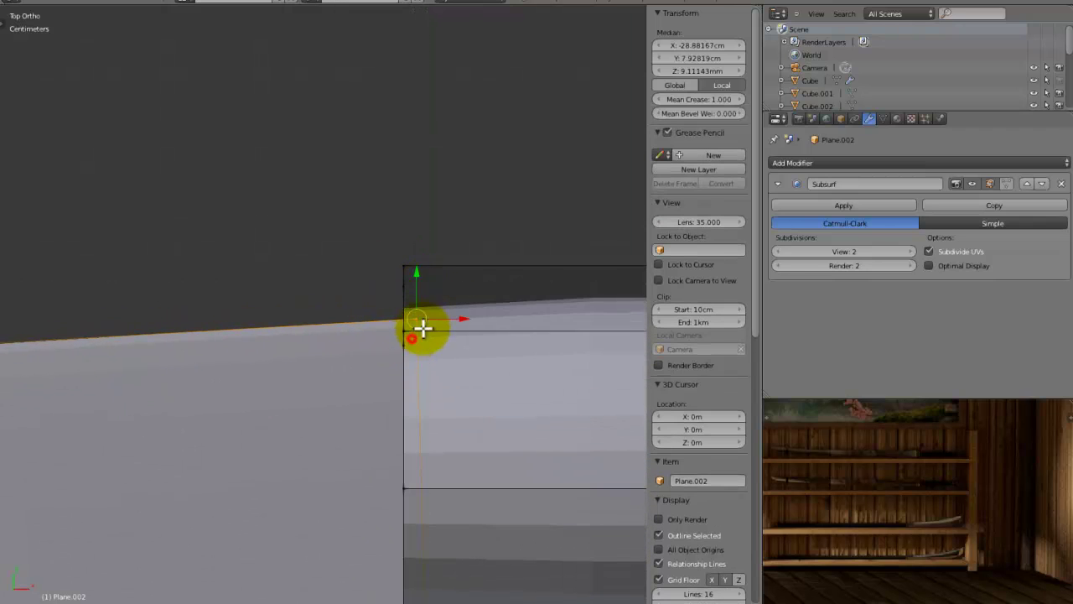
Add an edge loop around the handle and slide it towards the blade to about X 26 cm.
key("a")
scroll(426, 326, "down", 8)
right_click(503, 297)
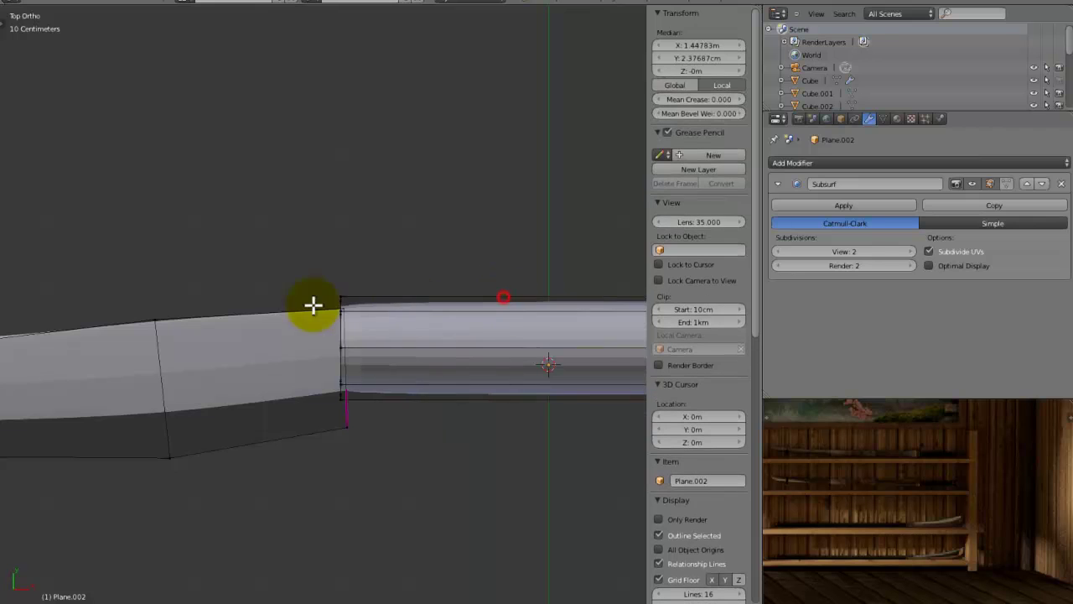
key("ctrl+z")
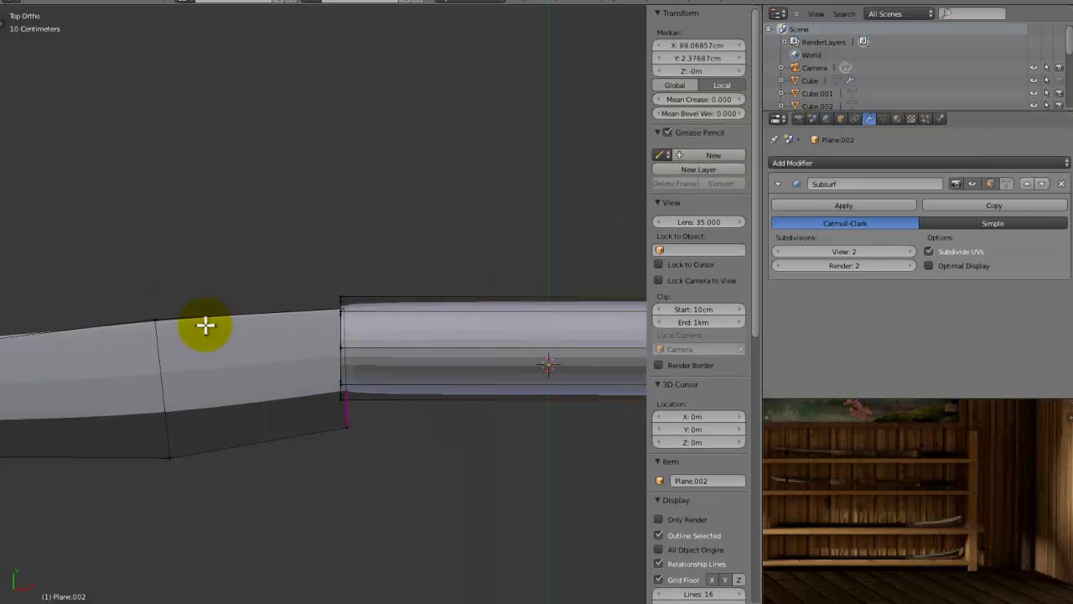
scroll(444, 383, "down", 5)
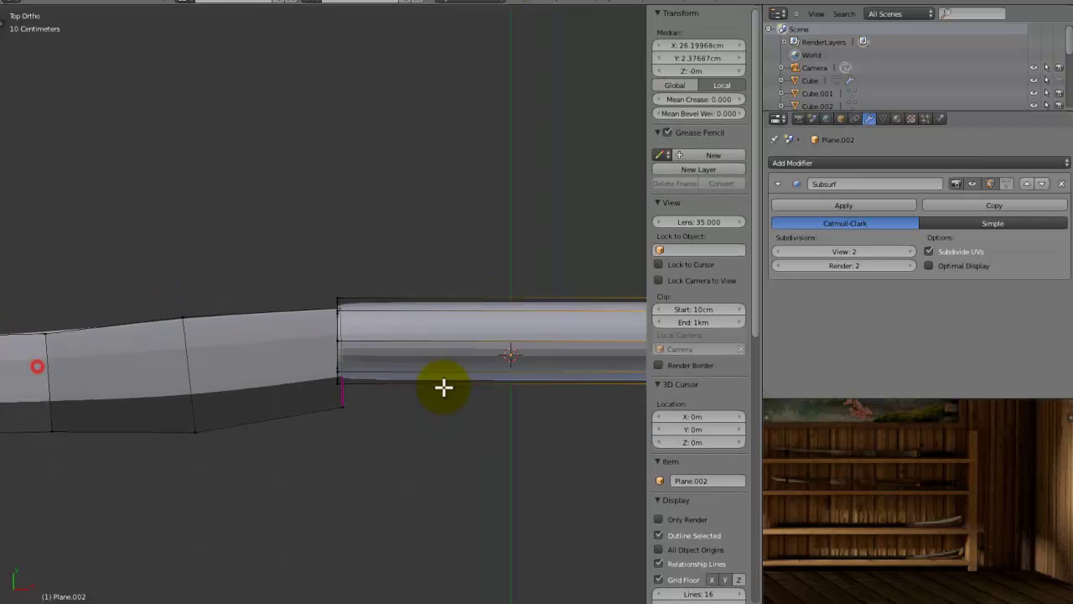
Slide the handle's new edge loop up against its blade end, to about X -28.6 cm.
right_click(392, 362)
left_click(210, 371)
scroll(282, 356, "up", 10)
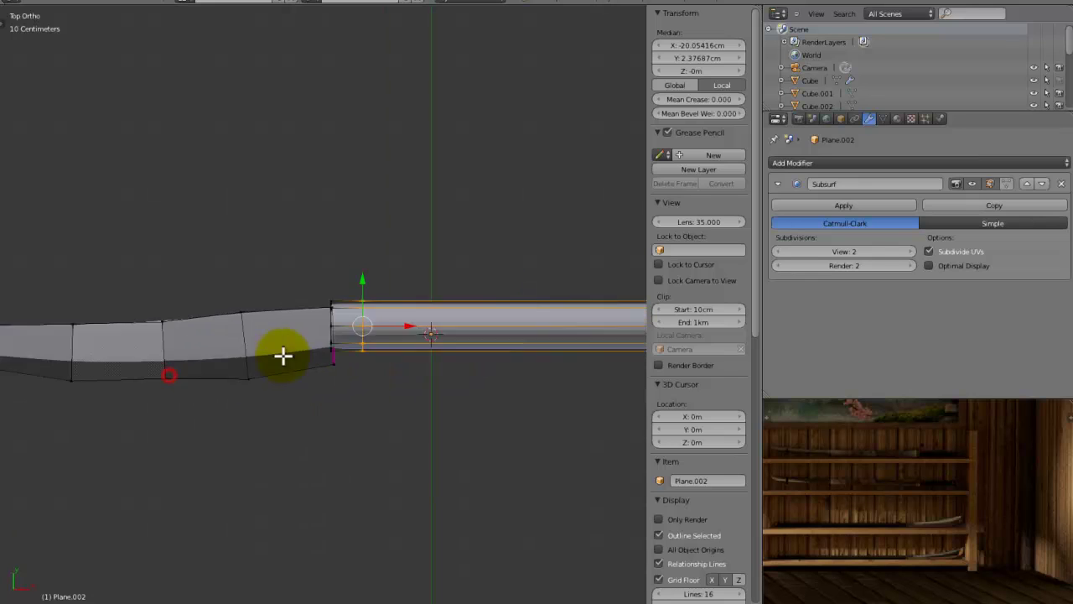
key("g")
key("g")
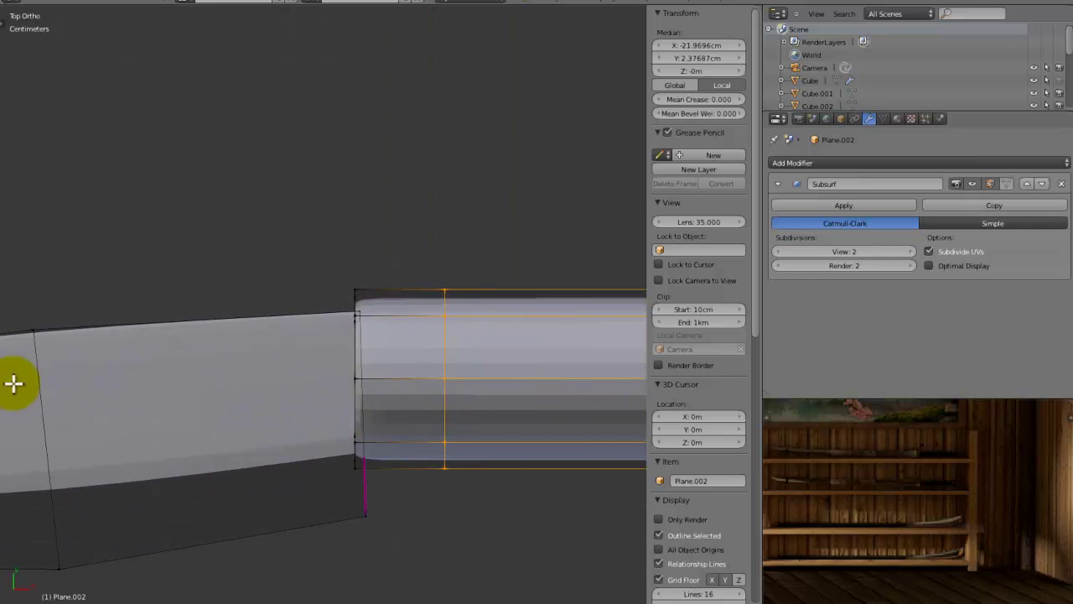
left_click(2, 383)
key("g")
key("g")
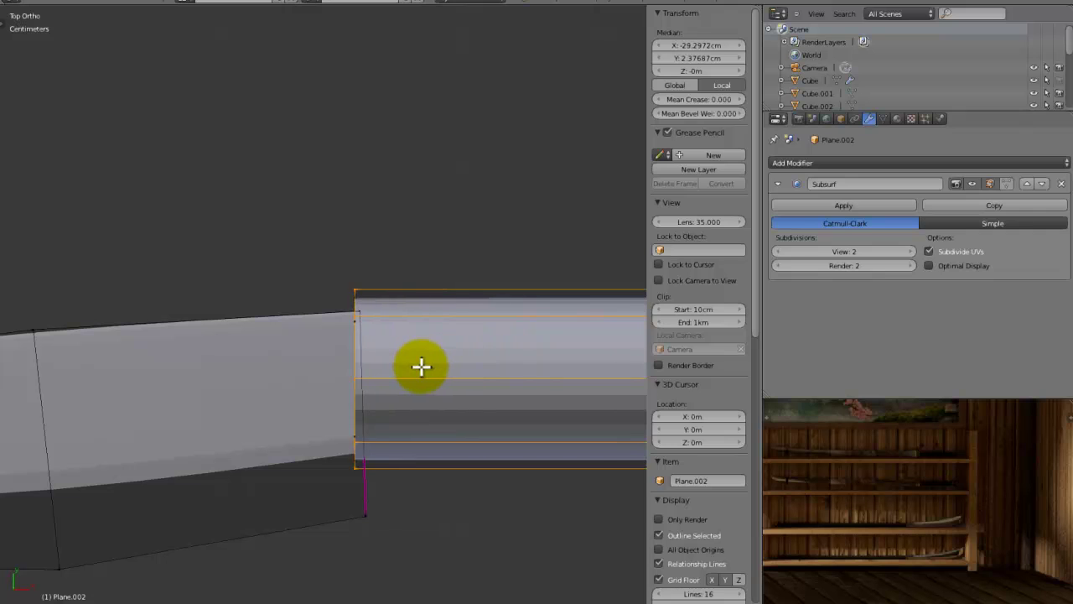
left_click(432, 363)
Leave mesh editing and apply smooth shading to the whole weapon.
key("Tab")
scroll(399, 401, "down", 4)
middle_click_drag(398, 401, 509, 343)
scroll(509, 343, "down", 3)
middle_click_drag(445, 360, 259, 283)
key("t")
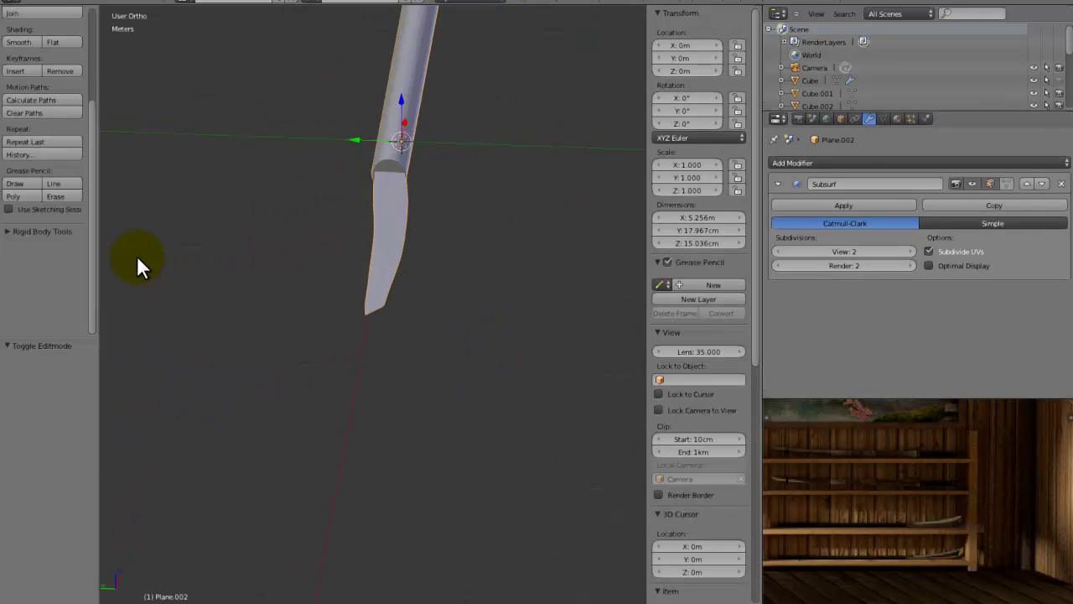
left_click(33, 44)
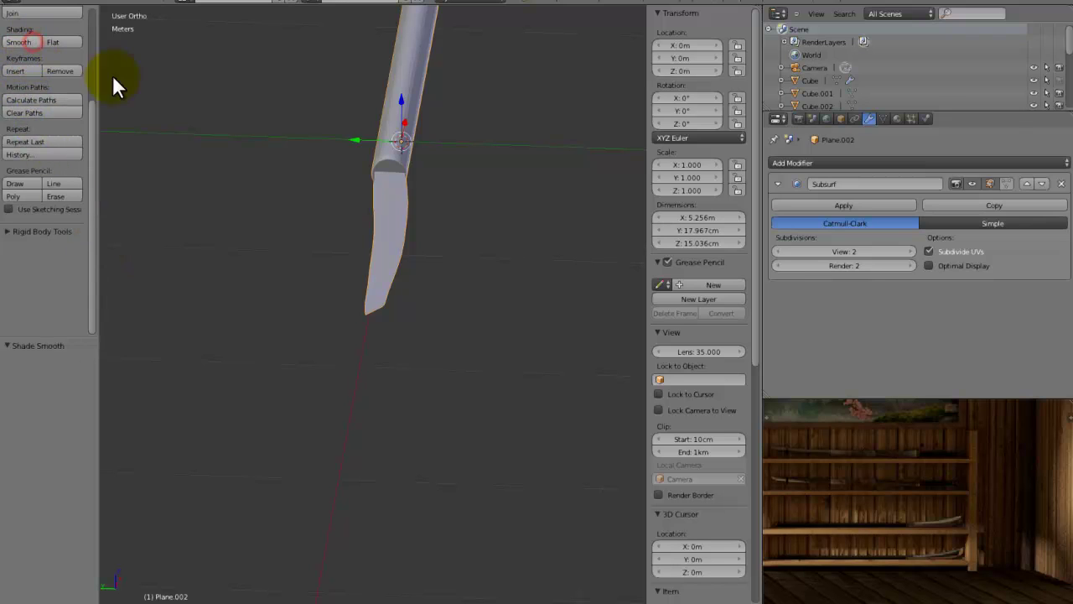
Add an Edge Split modifier to the weapon after its subdivision modifier.
middle_click_drag(644, 343, 504, 495)
scroll(399, 425, "up", 2)
scroll(395, 416, "up", 2)
key("Tab")
key("Tab")
left_click(773, 179)
left_click(783, 164)
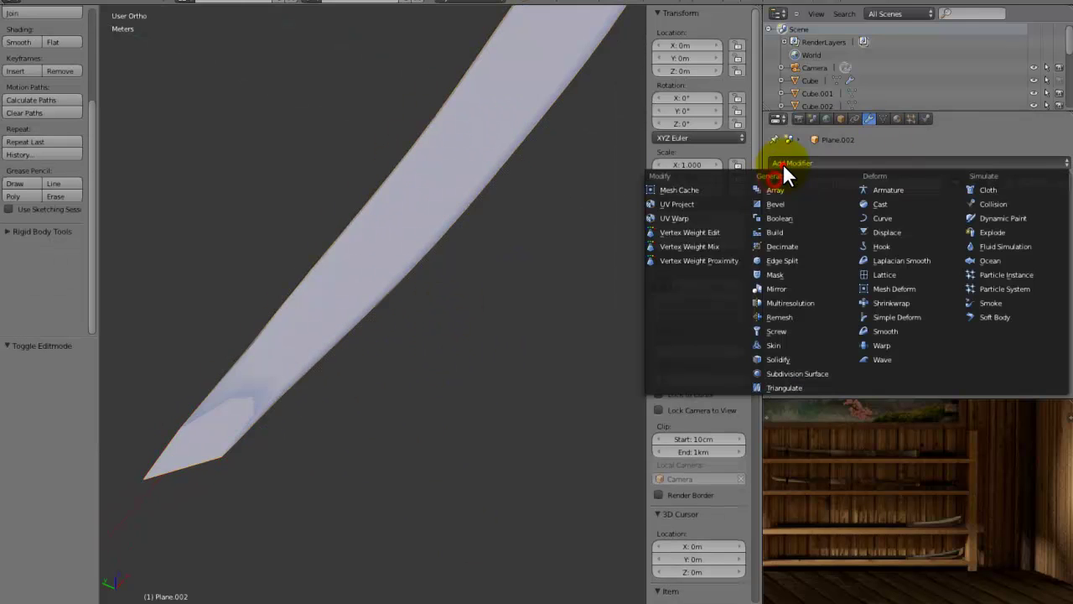
left_click(777, 257)
Examine the blade and handle shading, comparing the viewport result with Edge Split switched off and on.
scroll(386, 402, "down", 3)
middle_click_drag(363, 395, 311, 220)
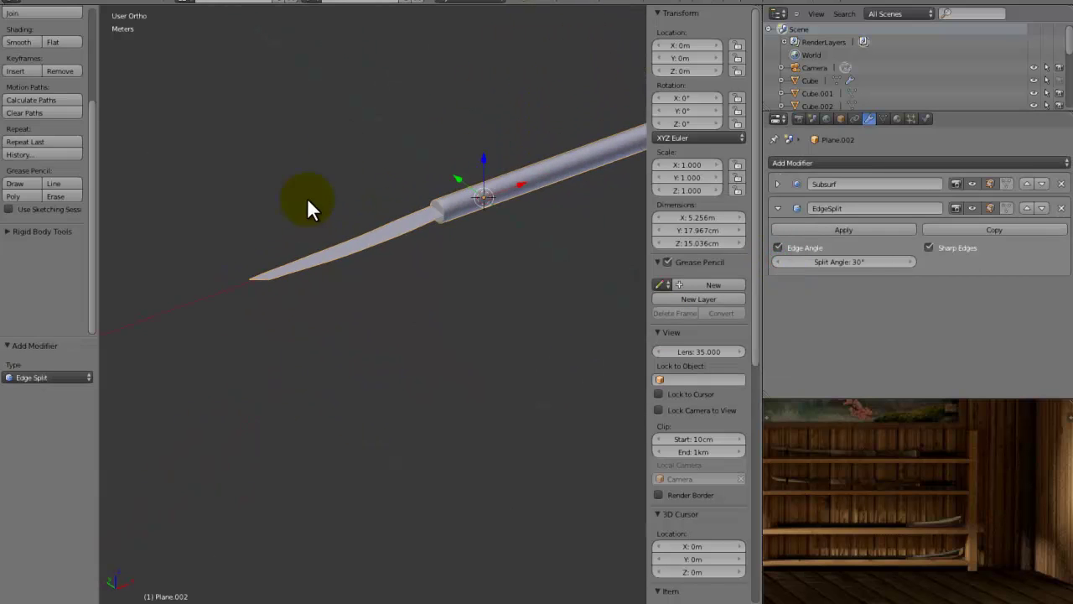
middle_click_drag(362, 291, 448, 163)
middle_click_drag(396, 102, 880, 193)
left_click(974, 207)
left_click(974, 207)
left_click(974, 207)
left_click(974, 207)
mouse_move(620, 278)
middle_mouse_down()
mouse_move(566, 262)
mouse_move(443, 316)
middle_mouse_up()
key("KP_7")
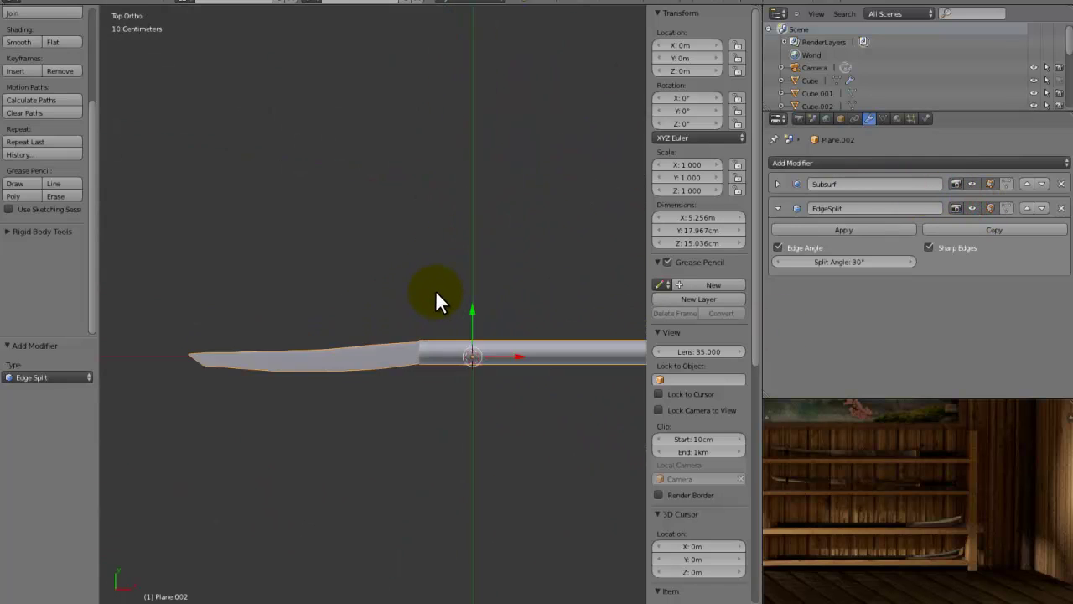
Inspect the blade's tip and profile in mesh and object modes and in wireframe display.
key("Tab")
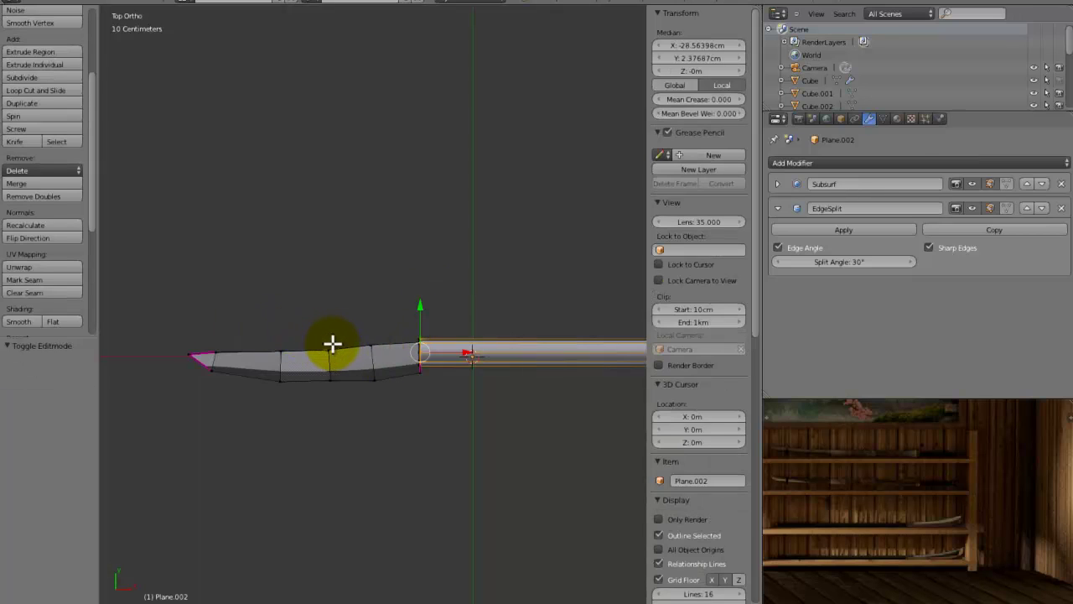
key("Tab")
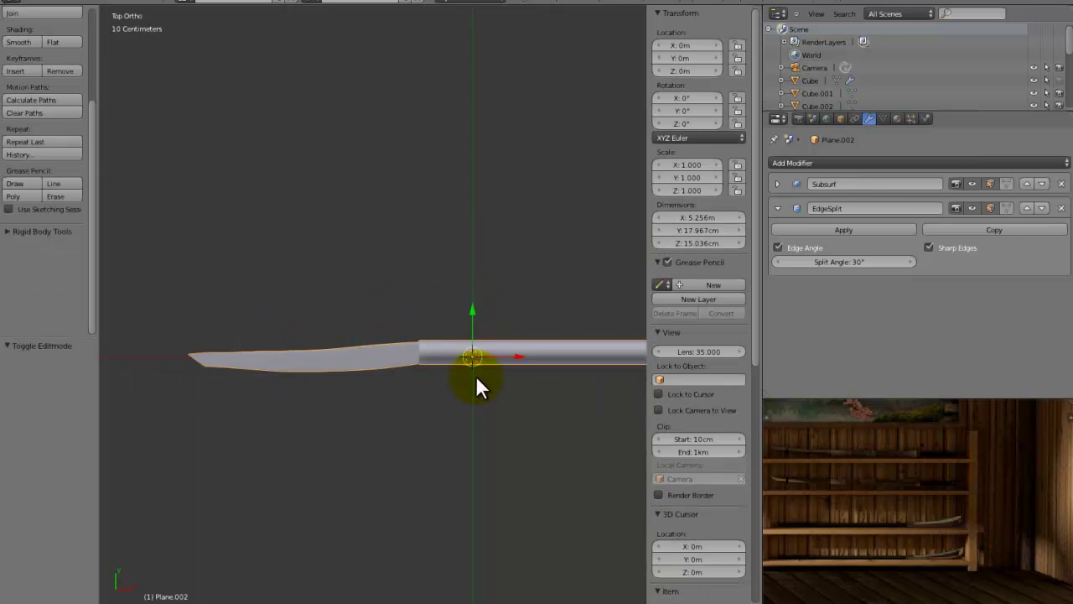
key("Tab")
right_click(205, 371)
key("Tab")
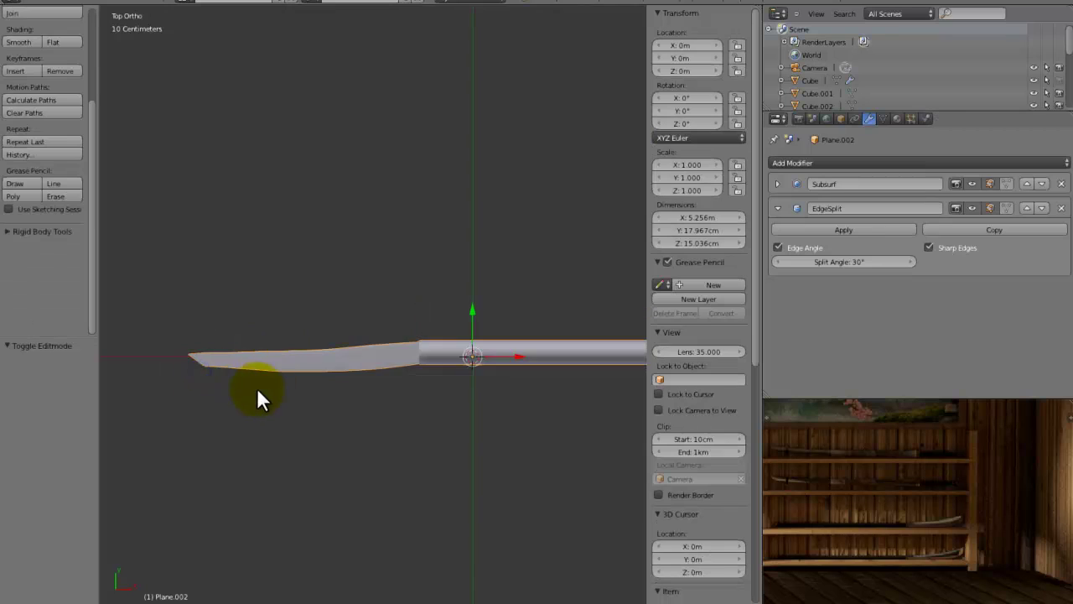
middle_click_drag(224, 440, 314, 351, "shift")
scroll(313, 350, "up", 3)
scroll(314, 350, "up", 1)
middle_click_drag(419, 323, 341, 415, "shift")
scroll(340, 415, "down", 2)
key("z")
key("z")
Smooth the blade's upper outline in top view by repositioning its vertices near the handle and towards the middle.
key("Tab")
key("a")
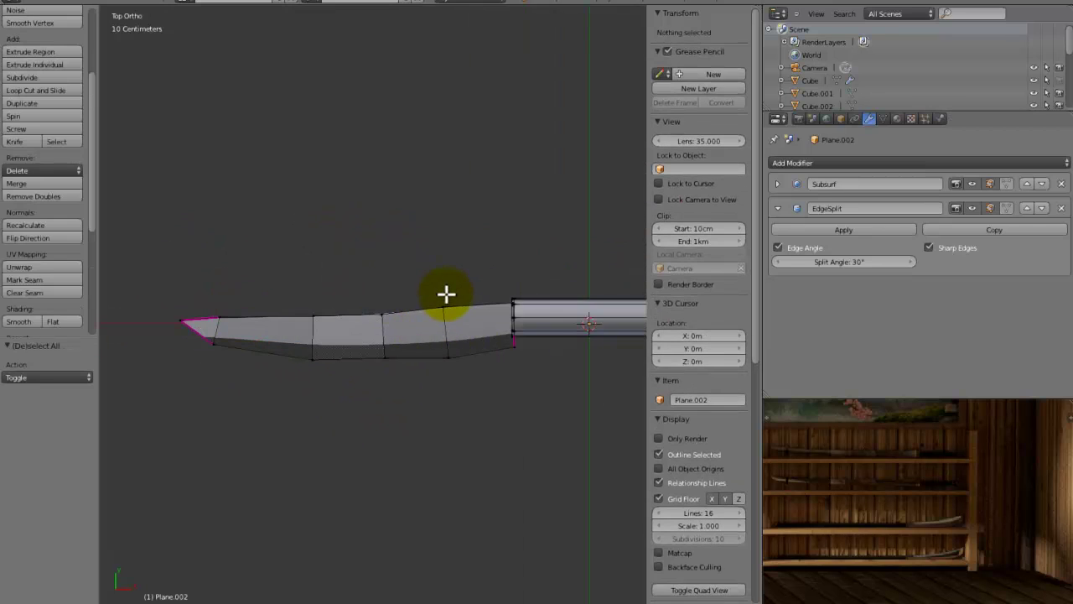
left_click_drag(428, 327, 426, 329)
key("g")
left_click(427, 333)
key("a")
key("b")
left_click_drag(323, 304, 299, 330)
key("g")
left_click(296, 328)
Raise the blade tip's upper vertices slightly along Y so the end curves upward.
key("a")
key("b")
left_click_drag(189, 323, 163, 325)
key("g")
left_click(163, 320)
key("a")
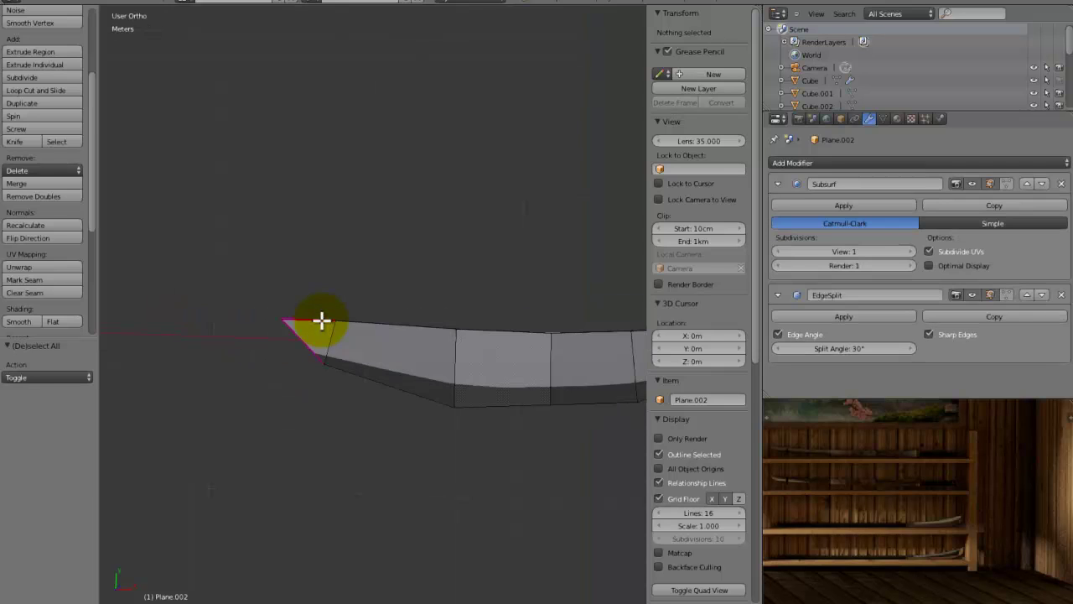
Examine the reshaped blade and shaft from the top and from oblique angles.
middle_click_drag(321, 319, 319, 294)
key("KP_7")
scroll(369, 326, "up", 6)
key("Tab")
scroll(321, 293, "down", 9)
middle_click_drag(543, 278, 316, 345)
scroll(401, 134, "up", 1)
scroll(537, 144, "down", 3)
middle_click_drag(514, 162, 498, 172)
scroll(436, 319, "up", 3)
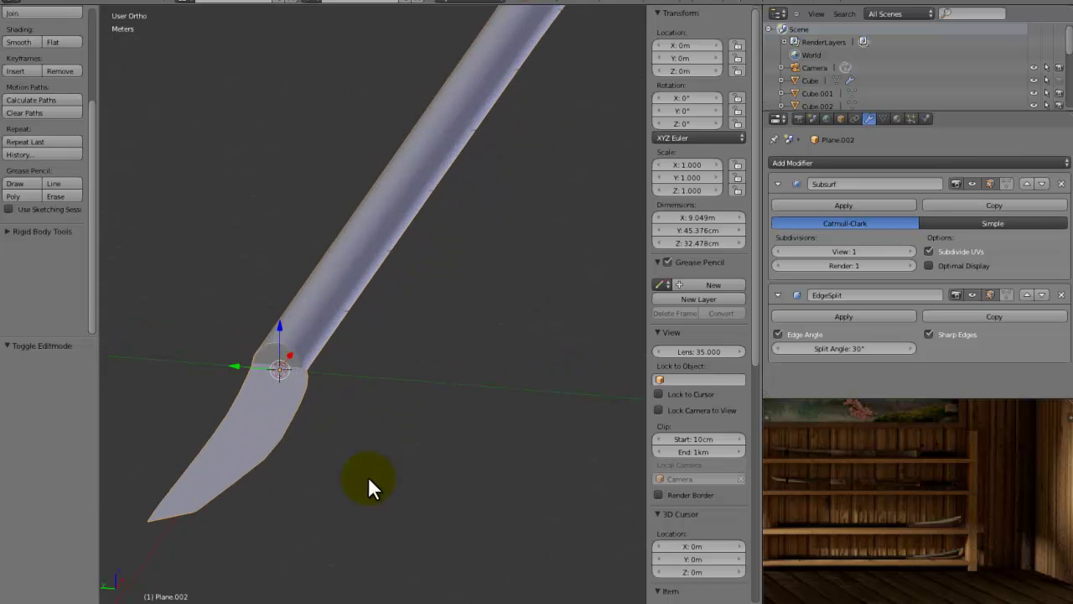
Inspect the blade-to-handle joint up close, including the lower corner vertex, and then the weapon's overall shape.
scroll(517, 342, "down", 2)
scroll(517, 335, "up", 4)
middle_click_drag(518, 335, 463, 428)
key("Tab")
right_click(418, 471)
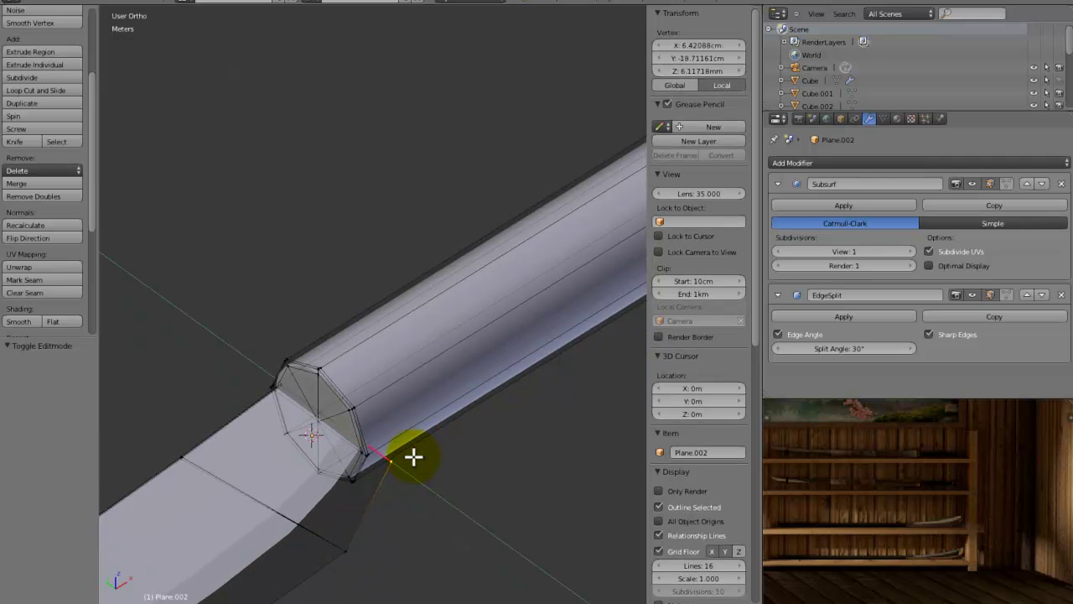
key("Tab")
scroll(350, 448, "down", 5)
middle_click_drag(424, 295, 339, 373)
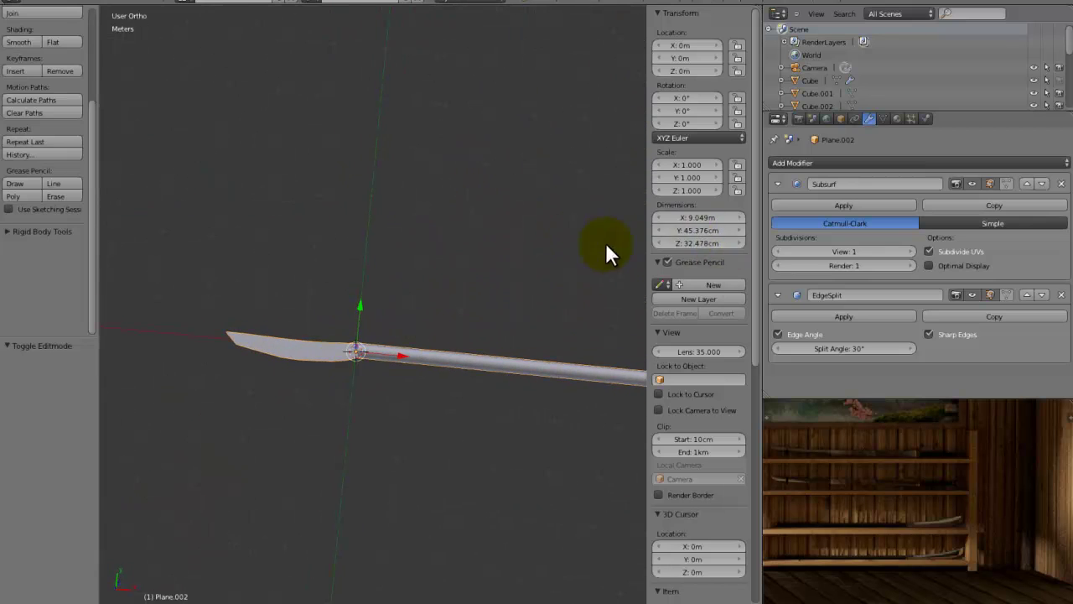
scroll(578, 260, "down", 3)
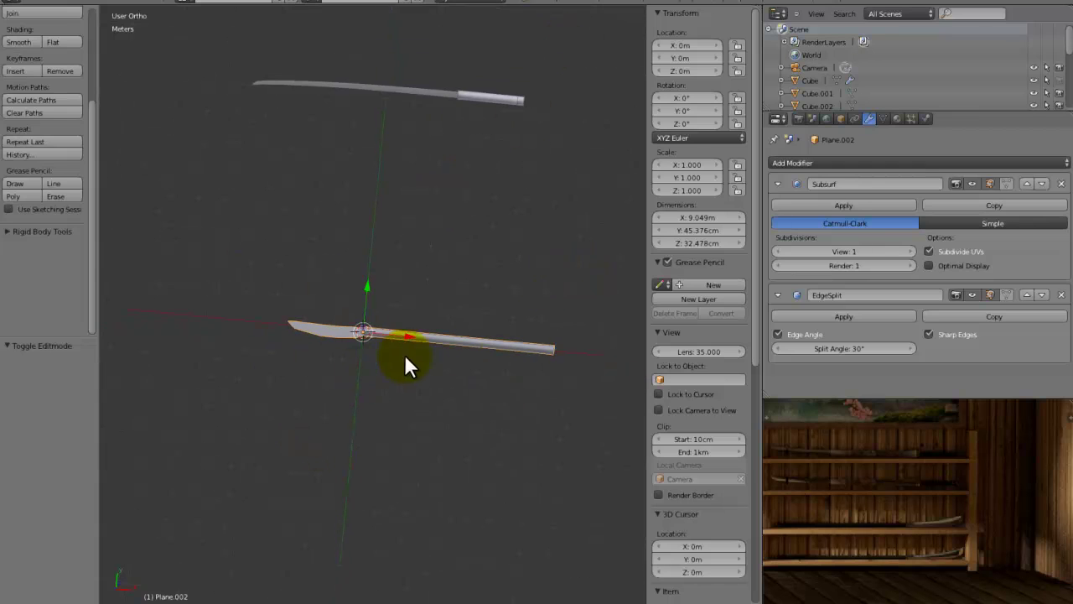
left_click(809, 204)
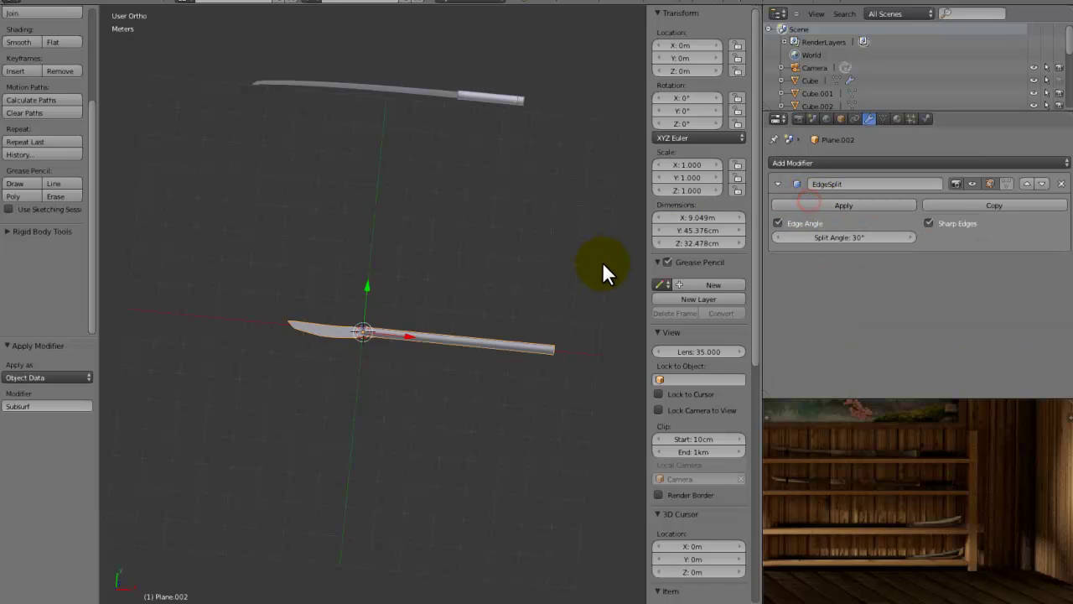
key("ctrl+z")
Deselect all of the weapon's mesh and examine the capped far end of its shaft.
key("Tab")
scroll(525, 300, "up", 5)
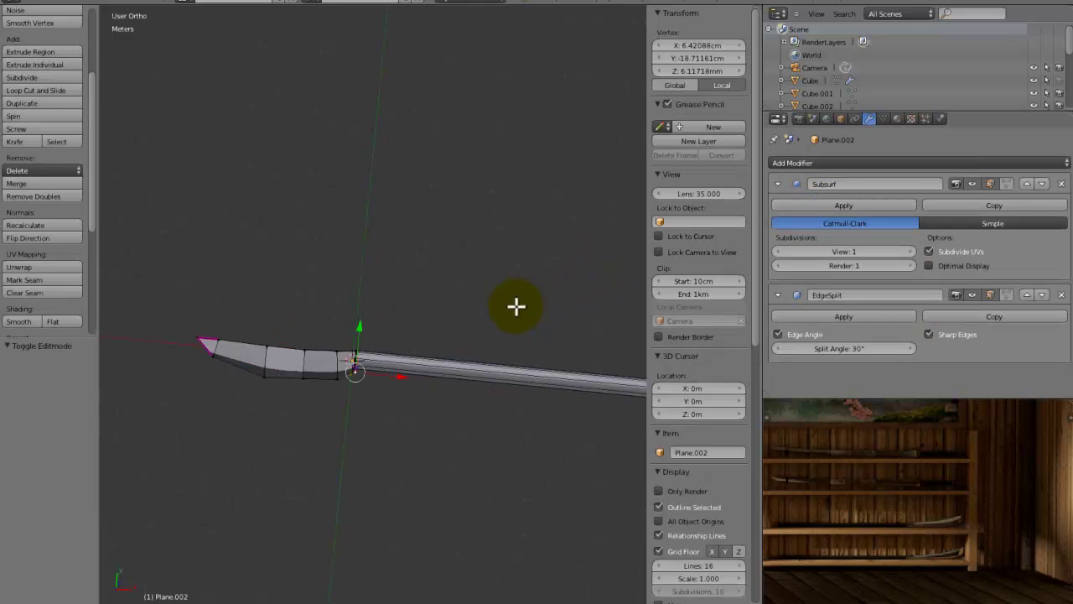
key("a")
scroll(363, 259, "down", 4)
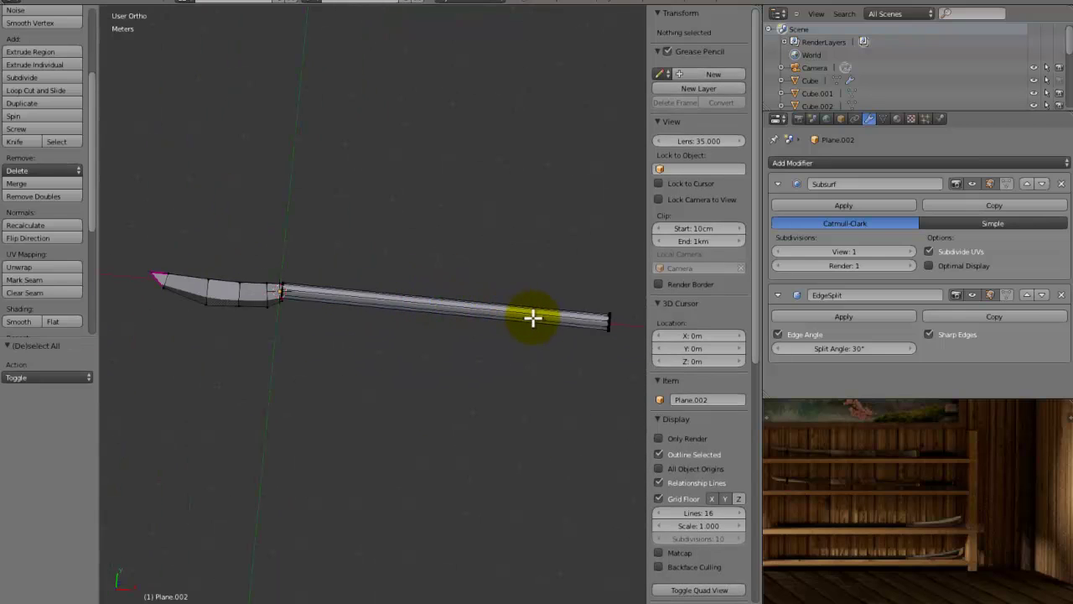
middle_click_drag(532, 317, 328, 228, "shift")
scroll(327, 227, "up", 6)
middle_click_drag(445, 84, 323, 299, "shift")
scroll(395, 182, "up", 4)
scroll(322, 299, "down", 5)
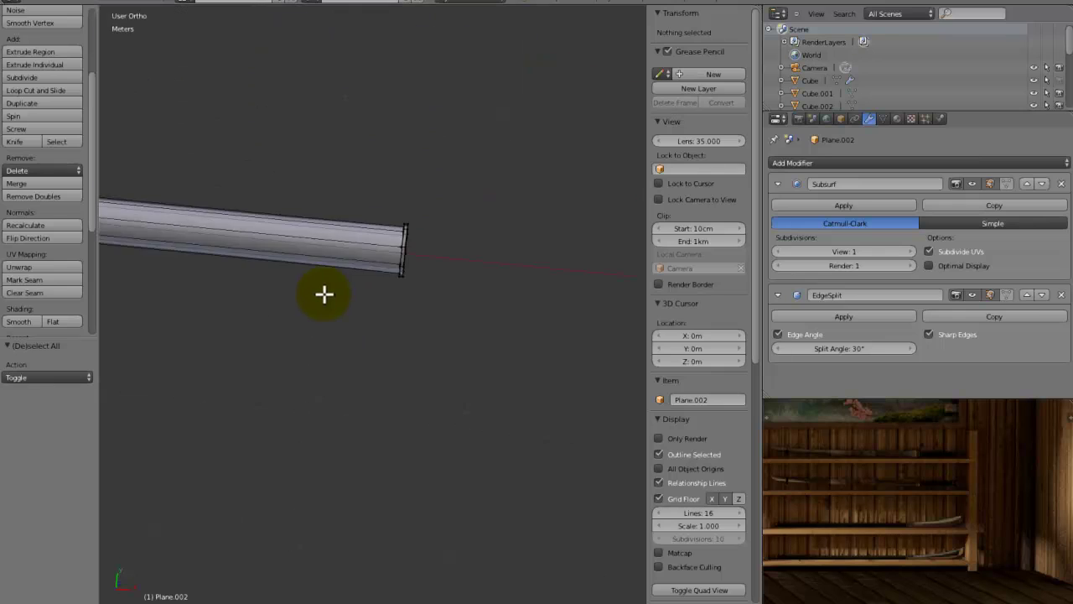
scroll(311, 259, "down", 3)
key("Tab")
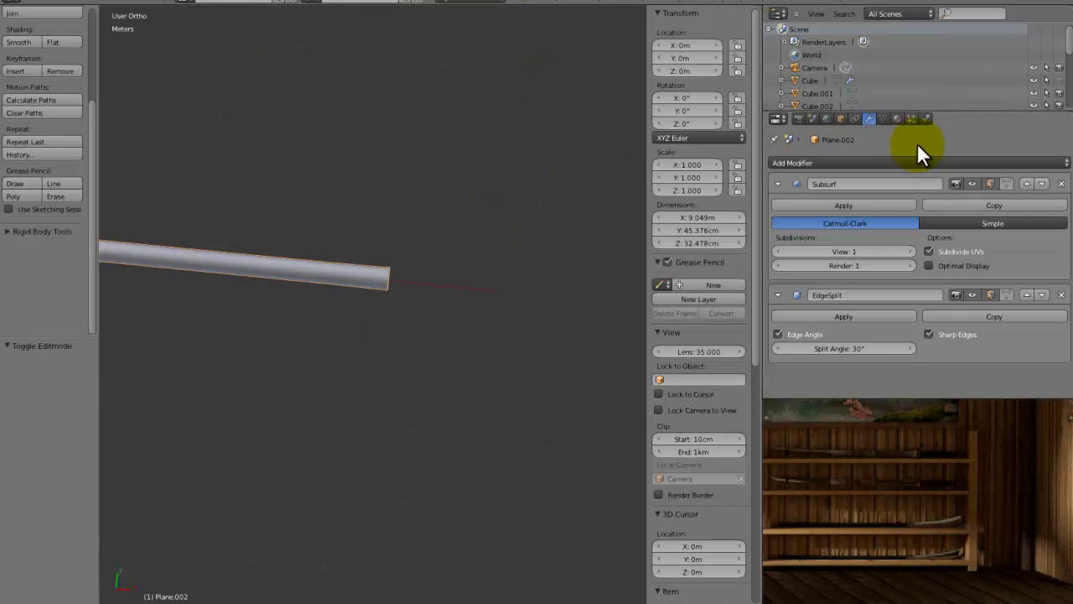
Give the weapon the existing "blade" material.
left_click(896, 119)
left_click(775, 205)
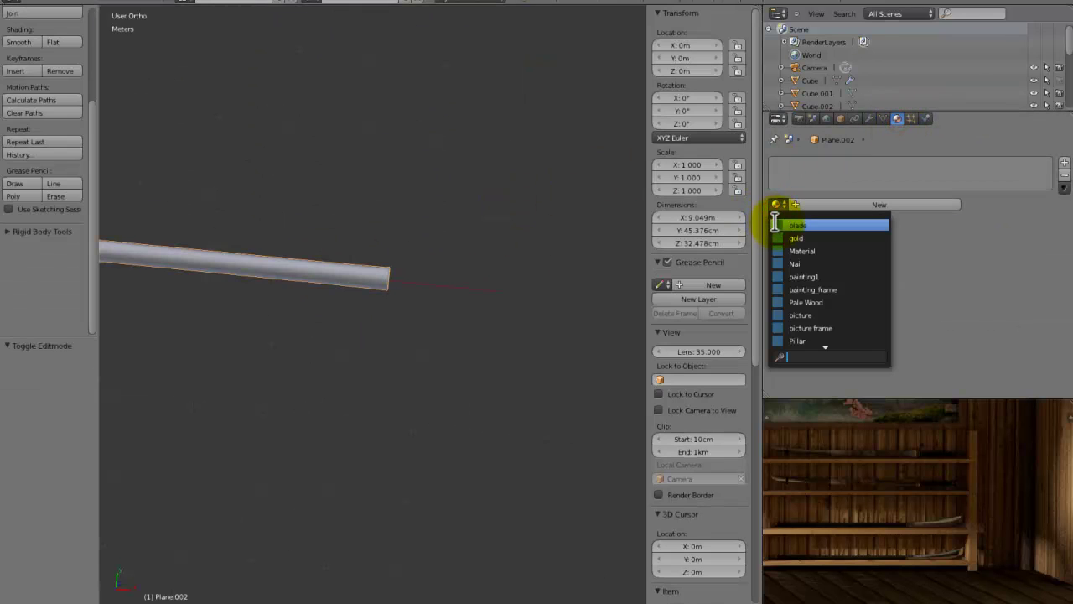
type("blad")
key("Return")
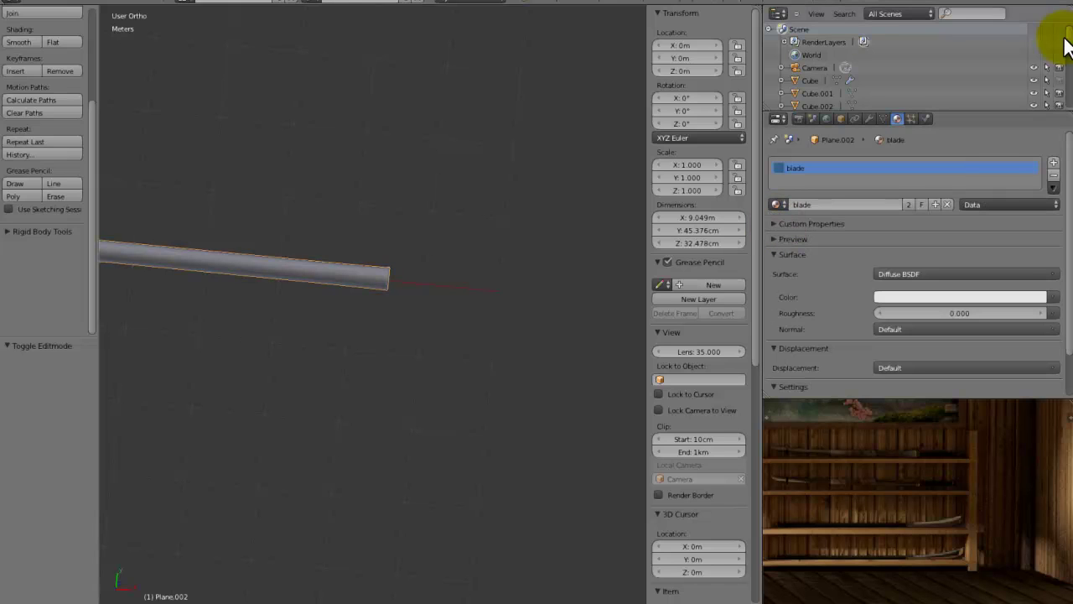
Add a second material slot to the weapon and fill it with the existing "gold" material.
left_click(1054, 162)
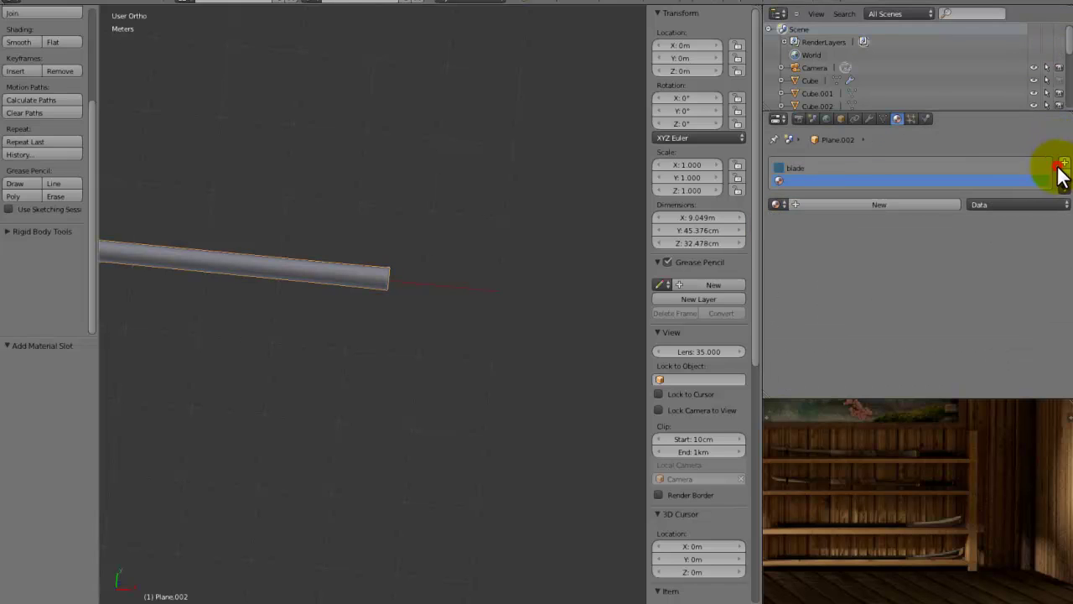
left_click(777, 204)
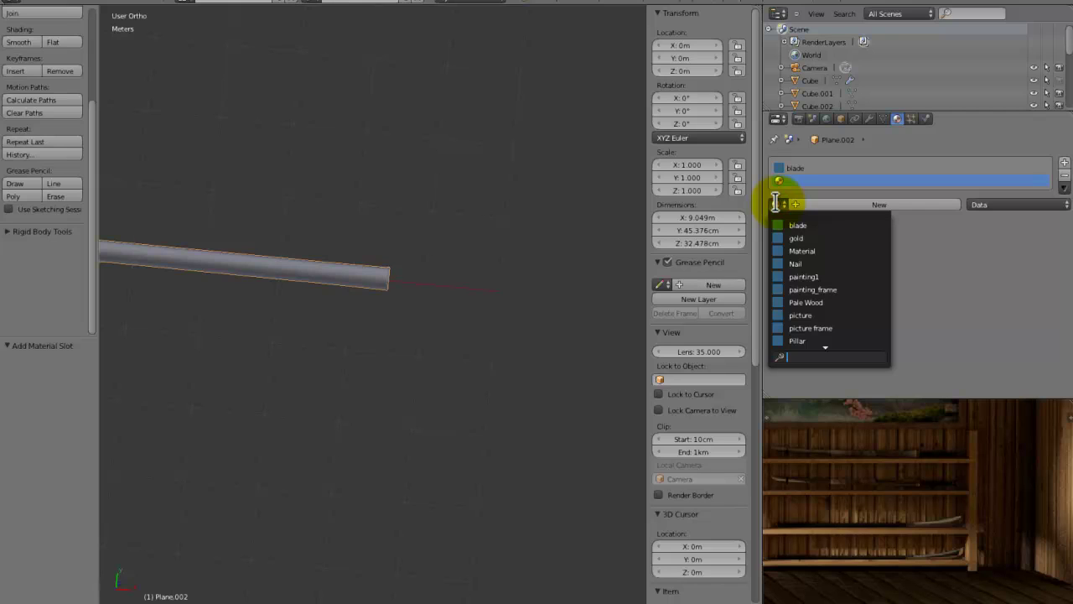
left_click(778, 203)
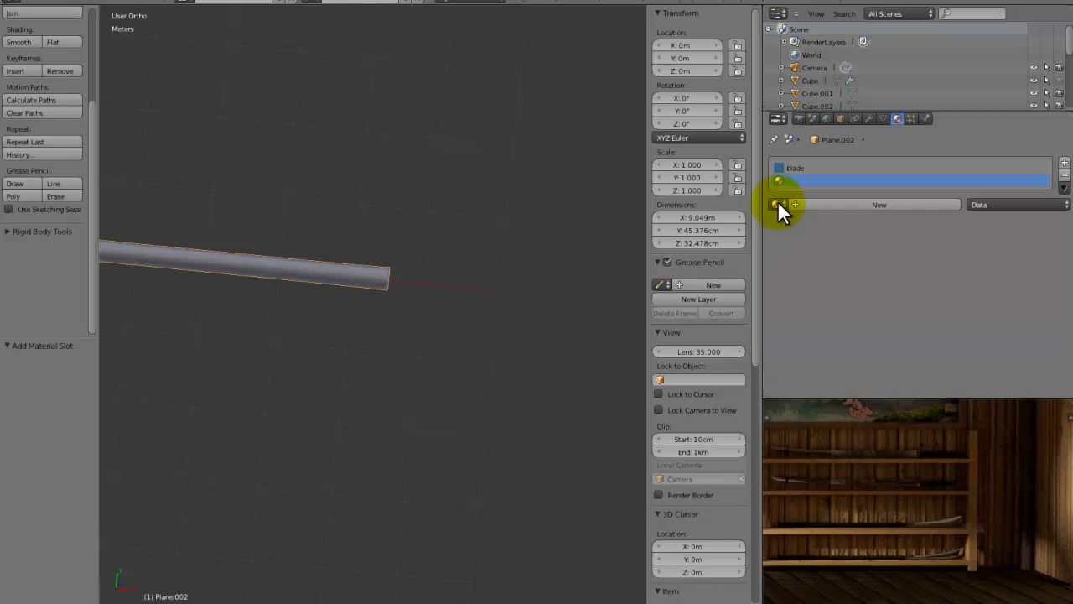
scroll(389, 251, "down", 5)
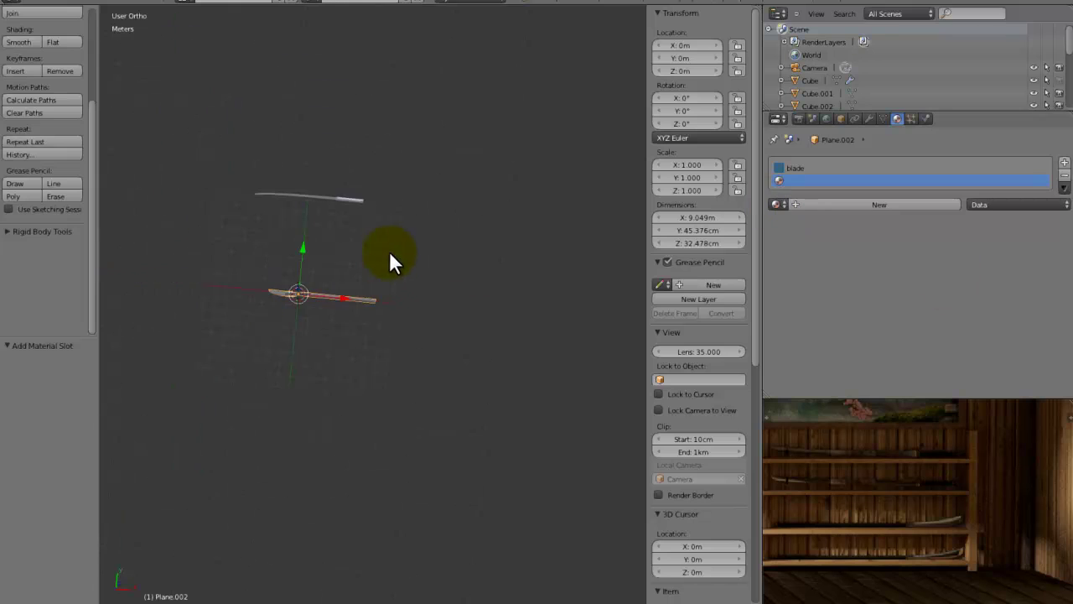
left_click(777, 205)
left_click(796, 238)
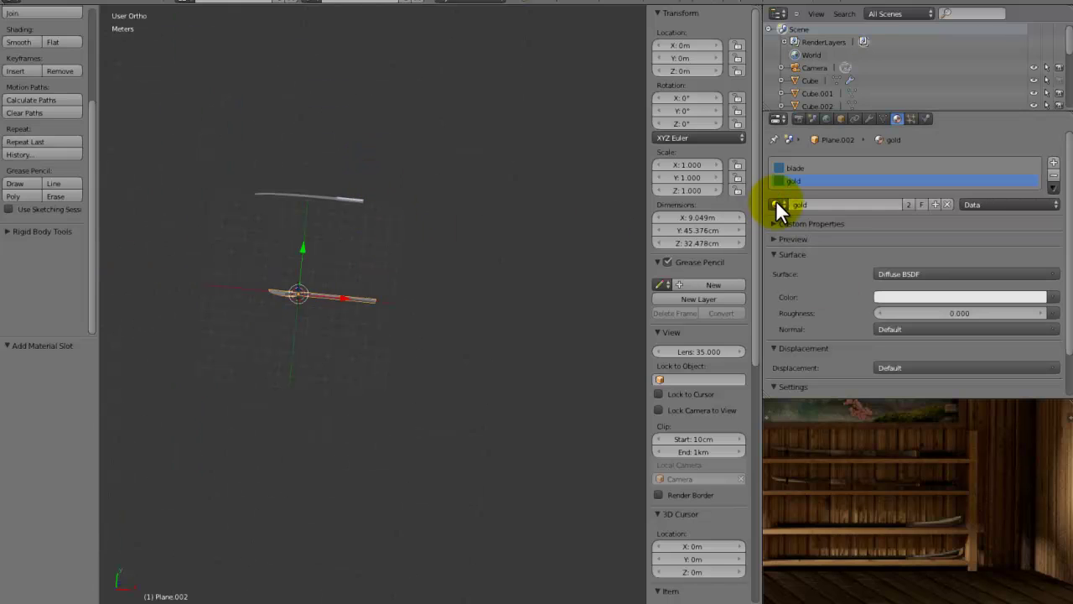
Check the other sword's materials and add a third slot with the "hilt" material to the new weapon.
right_click(338, 192)
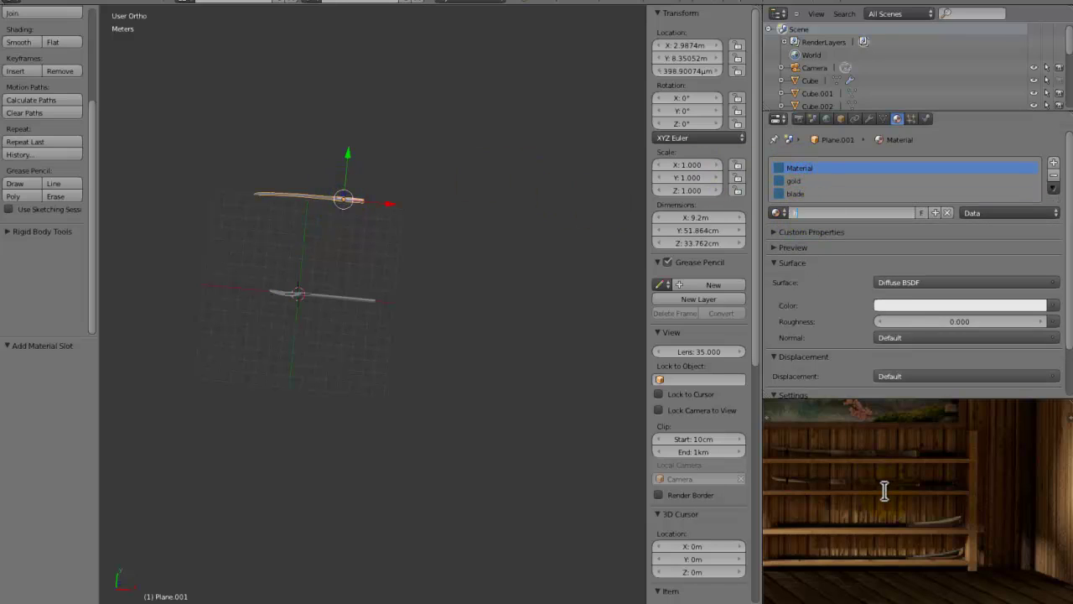
right_click(360, 299)
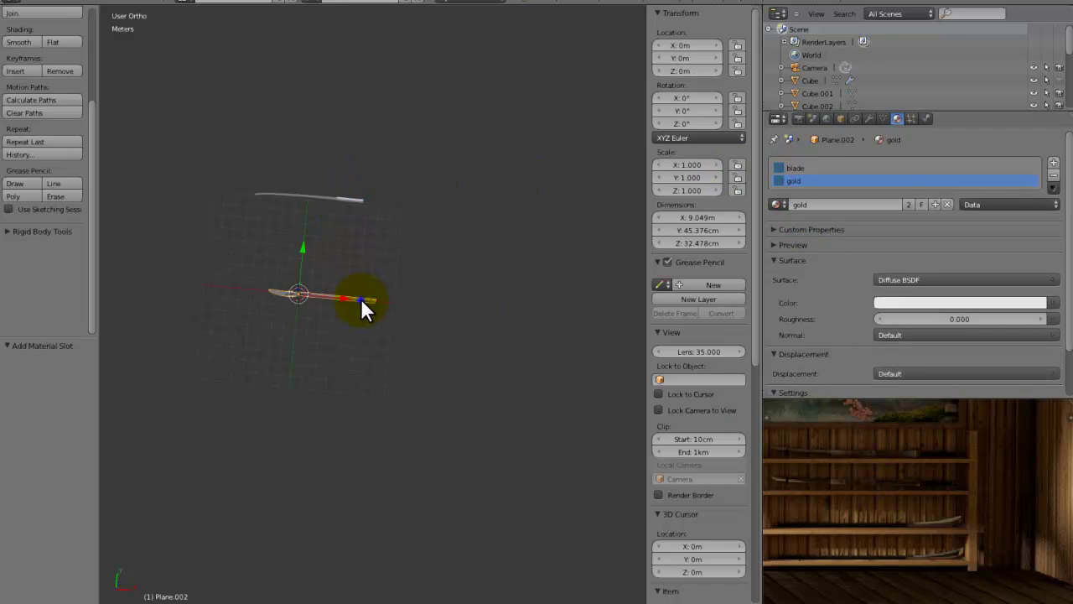
left_click(1052, 162)
left_click(777, 212)
type("hilt")
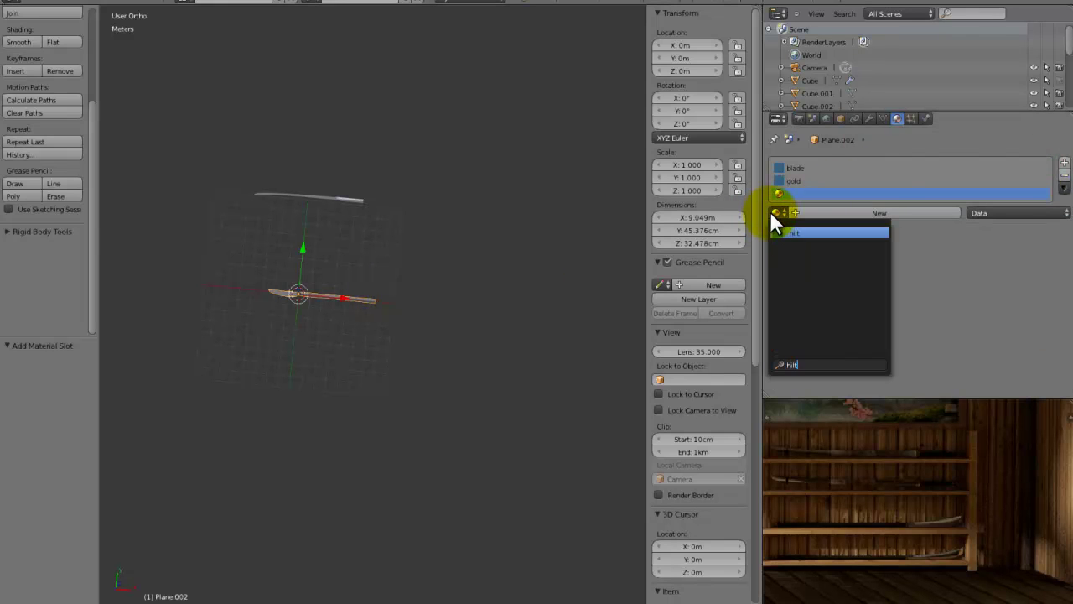
key("Return")
Select the cap at the shaft's far end, assign it the "gold" material, and leave mesh editing.
scroll(448, 326, "up", 6)
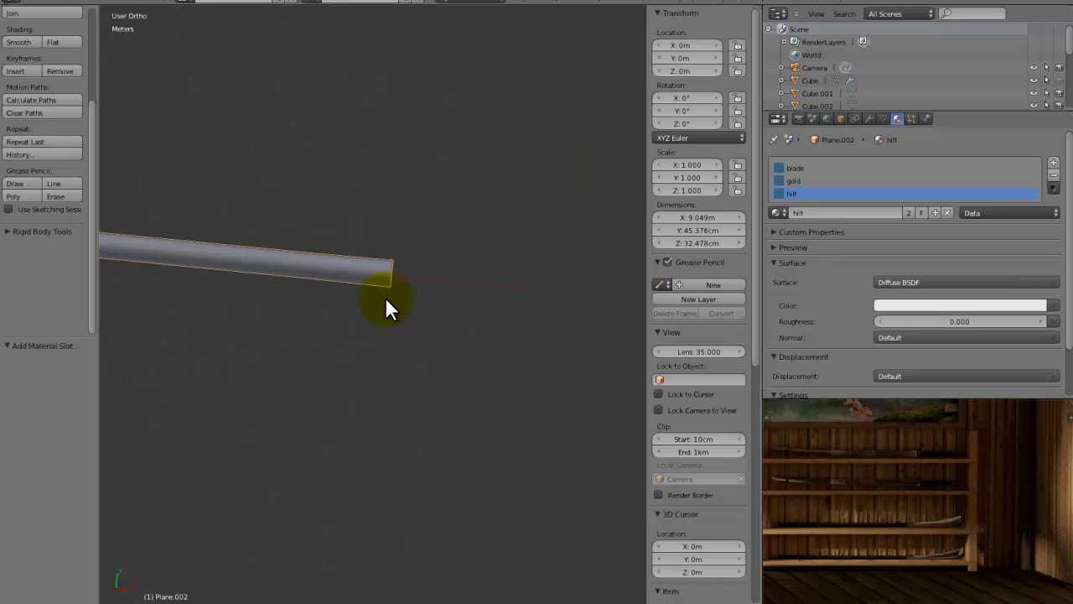
key("Tab")
scroll(439, 287, "up", 3)
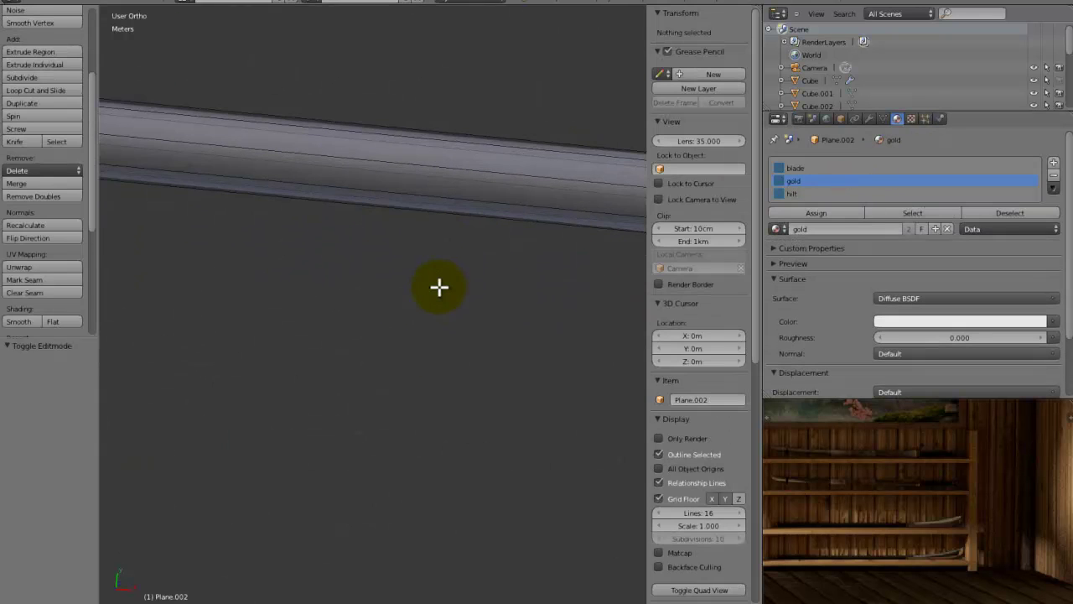
middle_click_drag(437, 253, 436, 251)
scroll(698, 277, "down", 4)
scroll(406, 296, "down", 9)
middle_click_drag(412, 291, 367, 326, "shift")
scroll(333, 325, "up", 5)
key("b")
left_click_drag(420, 199, 383, 293)
scroll(704, 276, "up", 4)
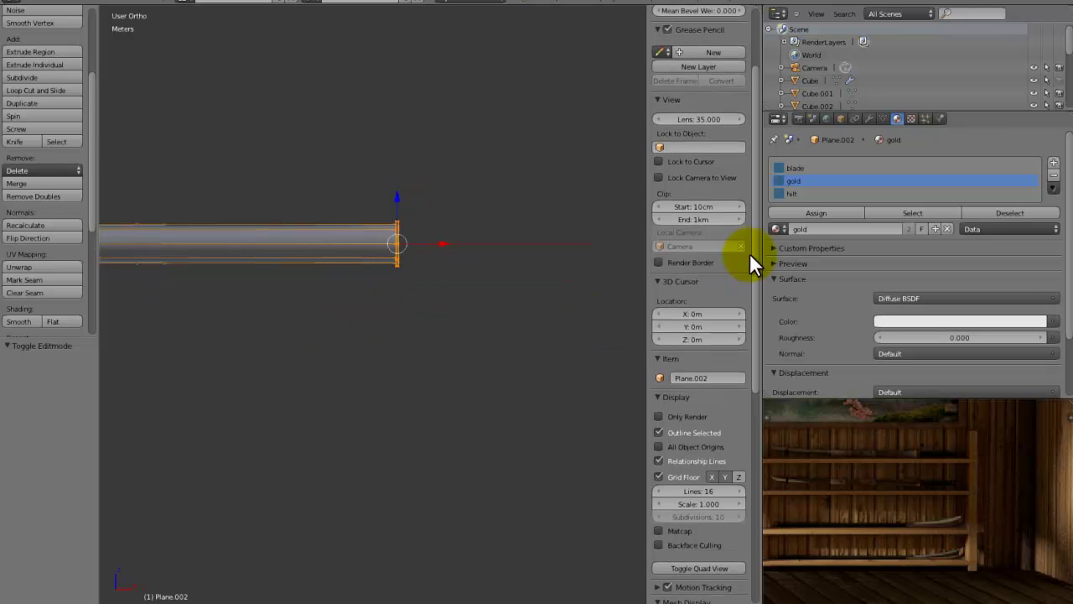
left_click(796, 218)
key("a")
middle_click_drag(461, 307, 420, 92)
key("Tab")
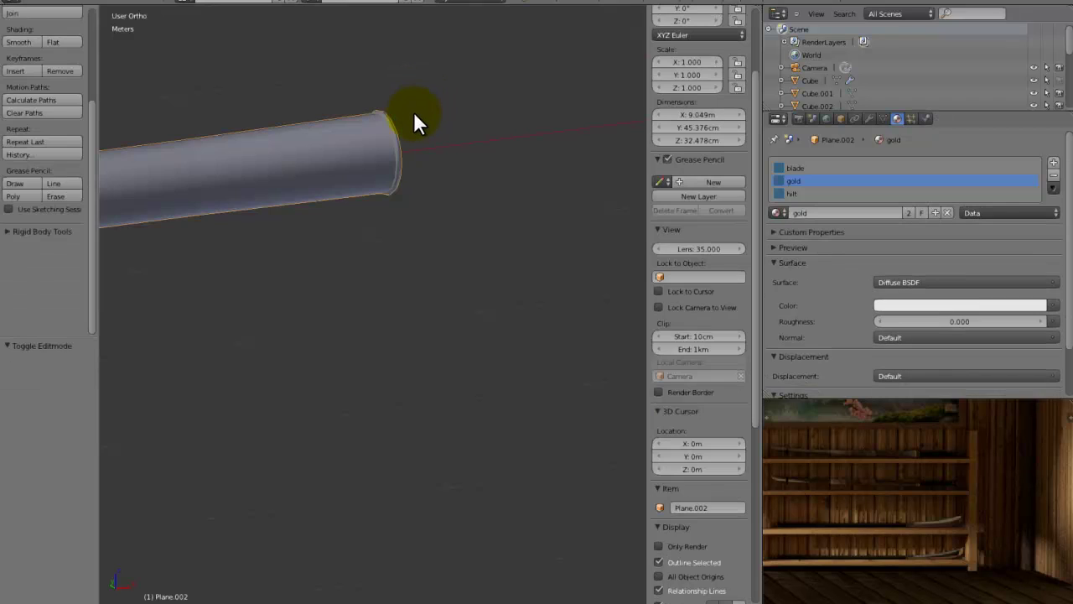
Select the weapon's whole shaft in mesh editing, assign it the "hilt" material, and leave mesh editing.
middle_click_drag(404, 148, 527, 283)
key("Tab")
middle_click_drag(442, 306, 447, 305)
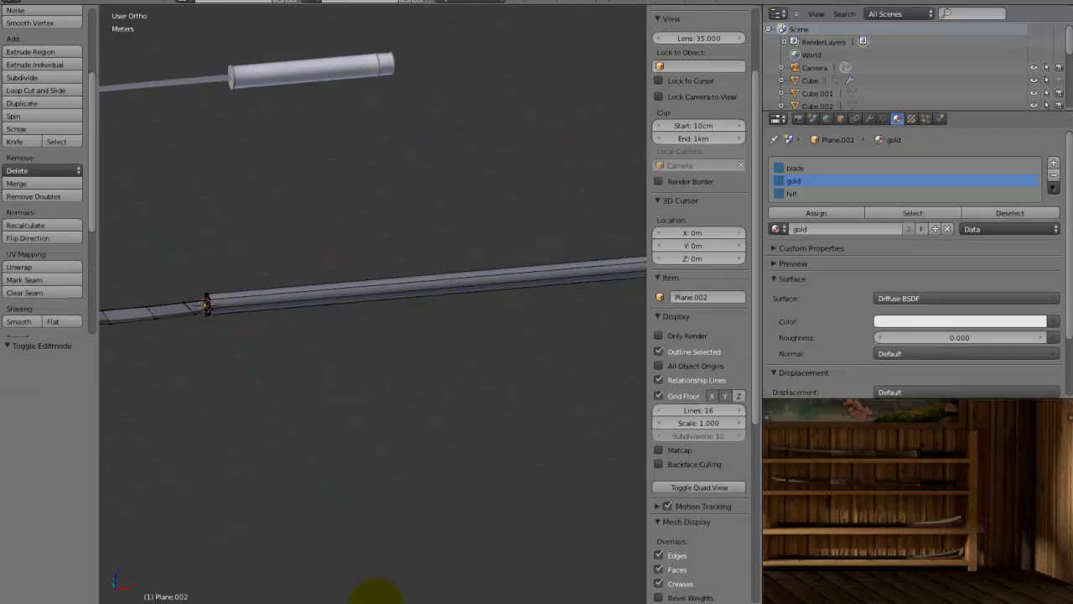
scroll(489, 316, "down", 2)
key("l")
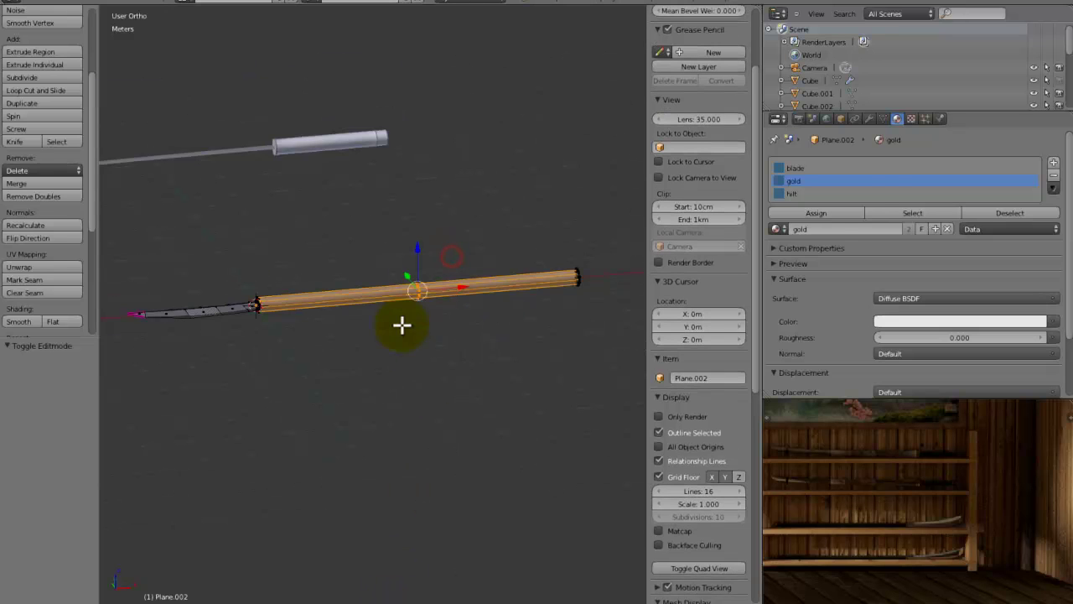
left_click(853, 192)
left_click(852, 210)
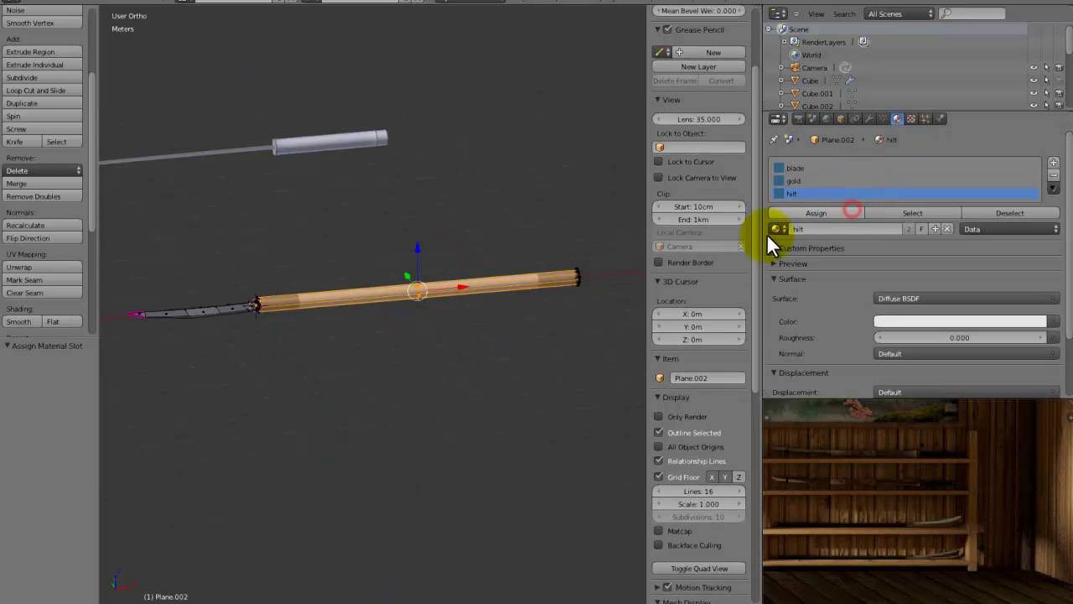
key("Tab")
Examine the junction of blade and shaft up close, from the front and at an angle, with the mesh deselected.
key("KP_1")
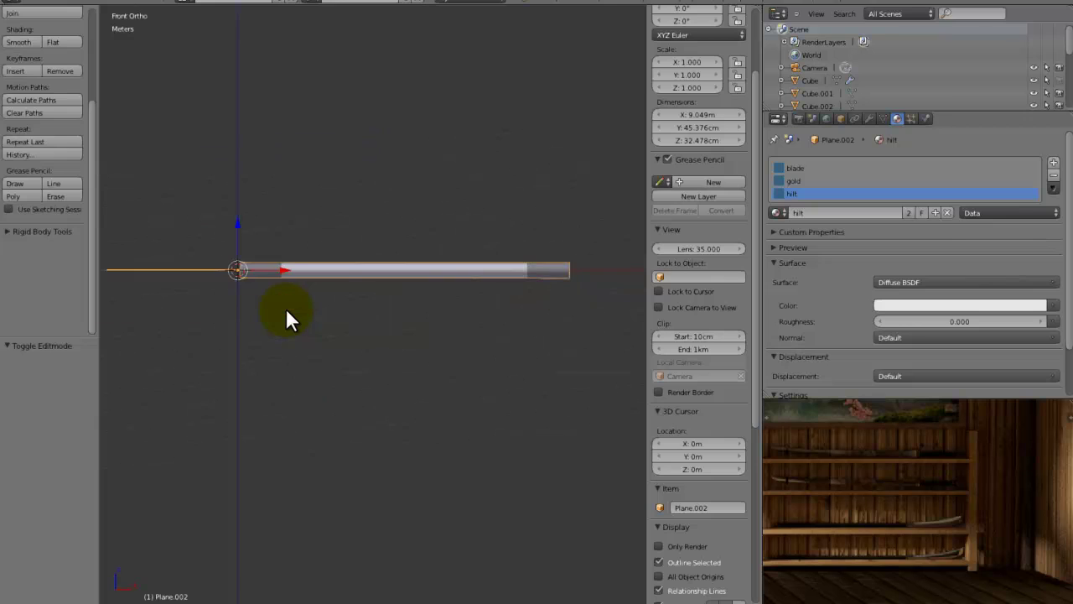
key("Tab")
scroll(384, 319, "up", 10)
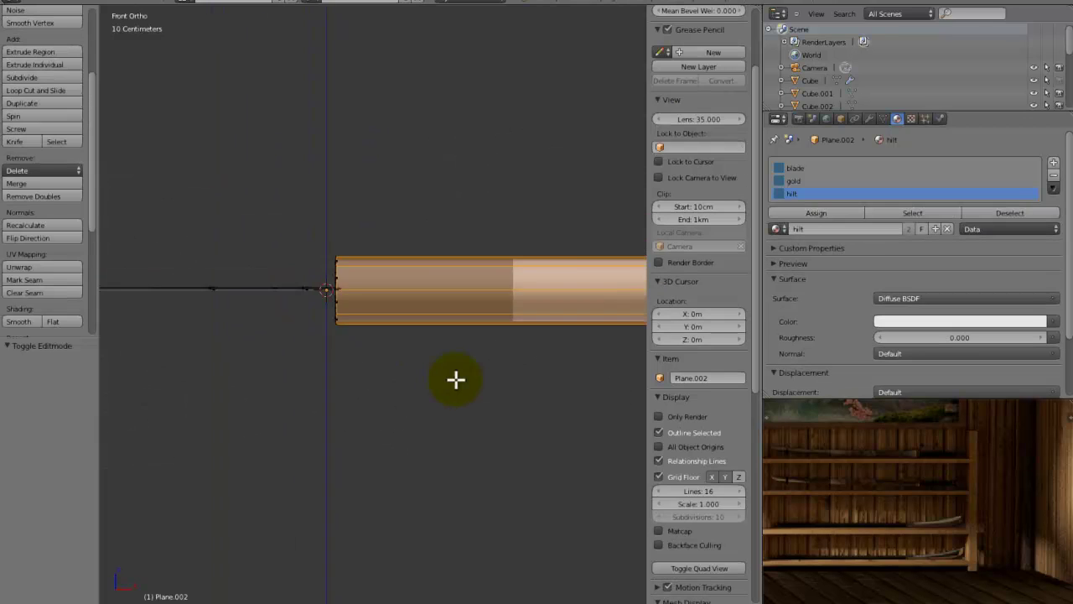
key("a")
scroll(347, 262, "up", 5)
middle_click_drag(344, 254, 362, 270)
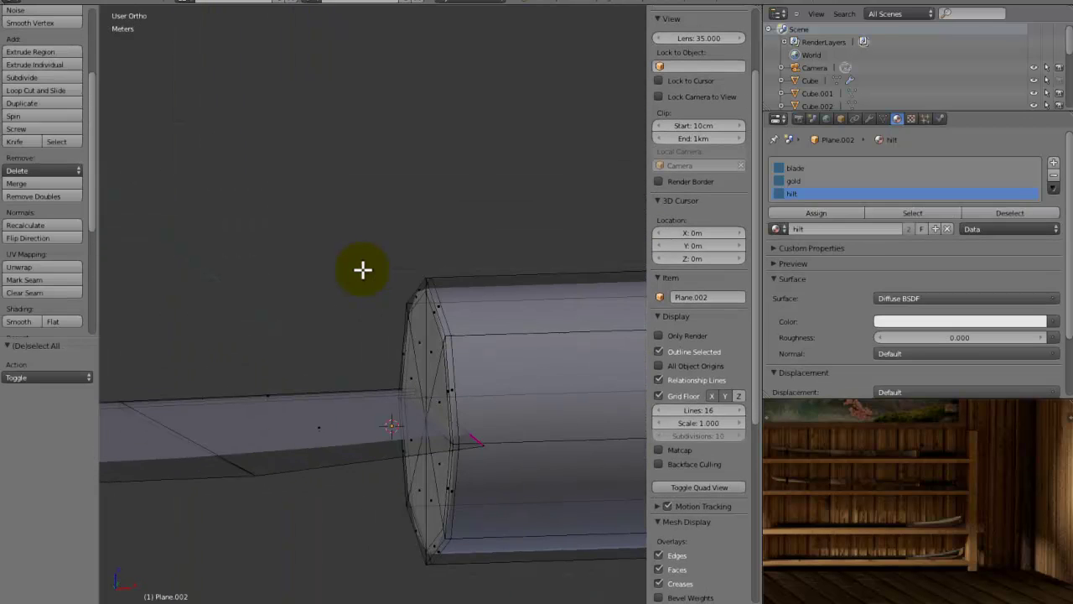
middle_click_drag(440, 296, 425, 323)
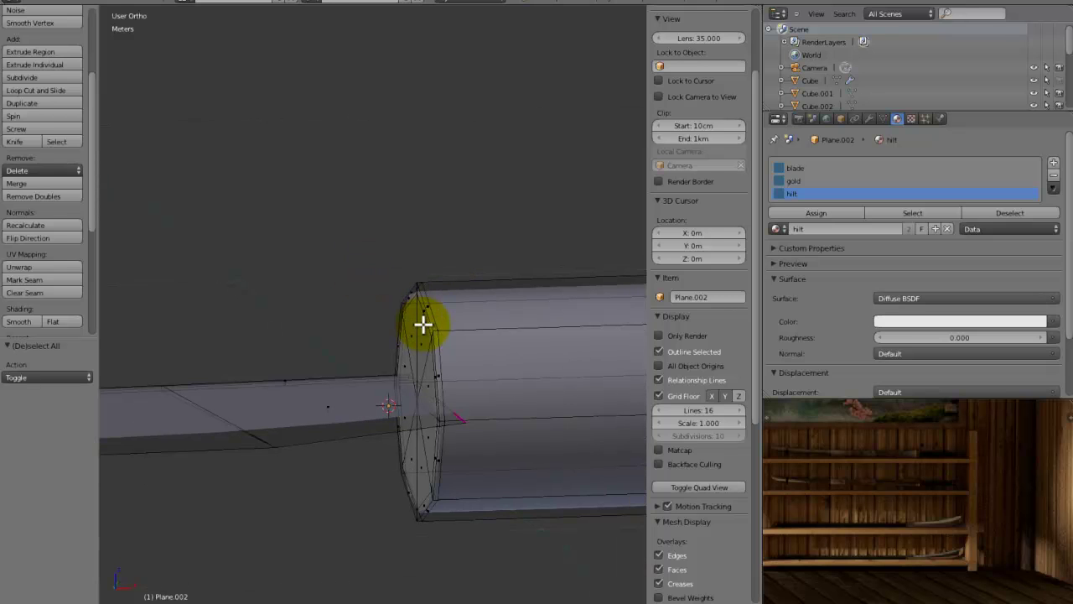
key("Tab")
scroll(422, 322, "down", 12)
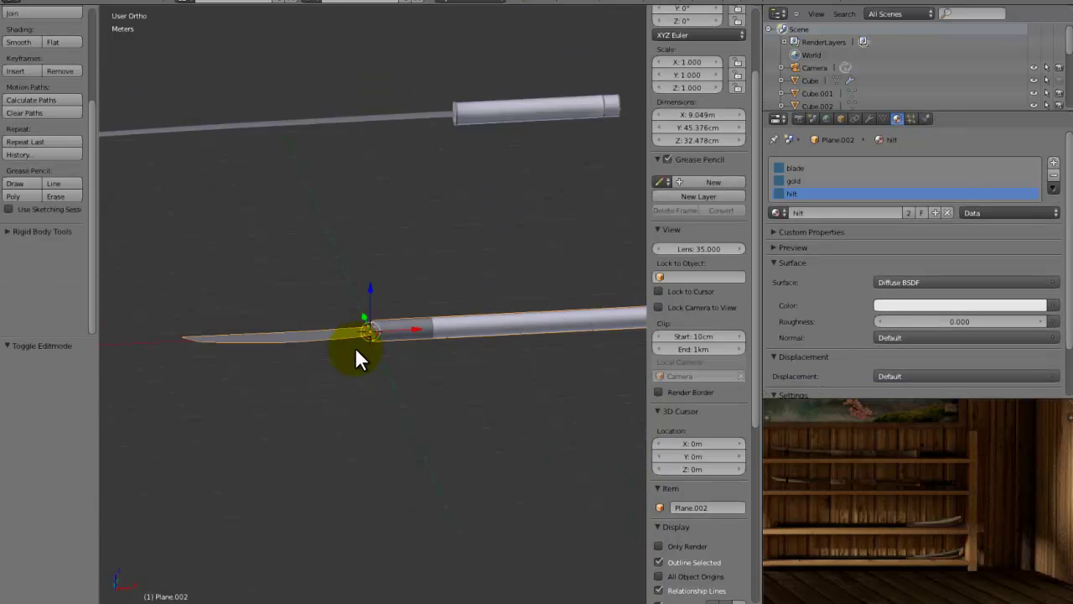
Make the "blade" material slot active and select all geometry linked to the shaft's blade end.
left_click(804, 168)
scroll(711, 247, "down", 5)
key("Tab")
scroll(366, 332, "up", 10)
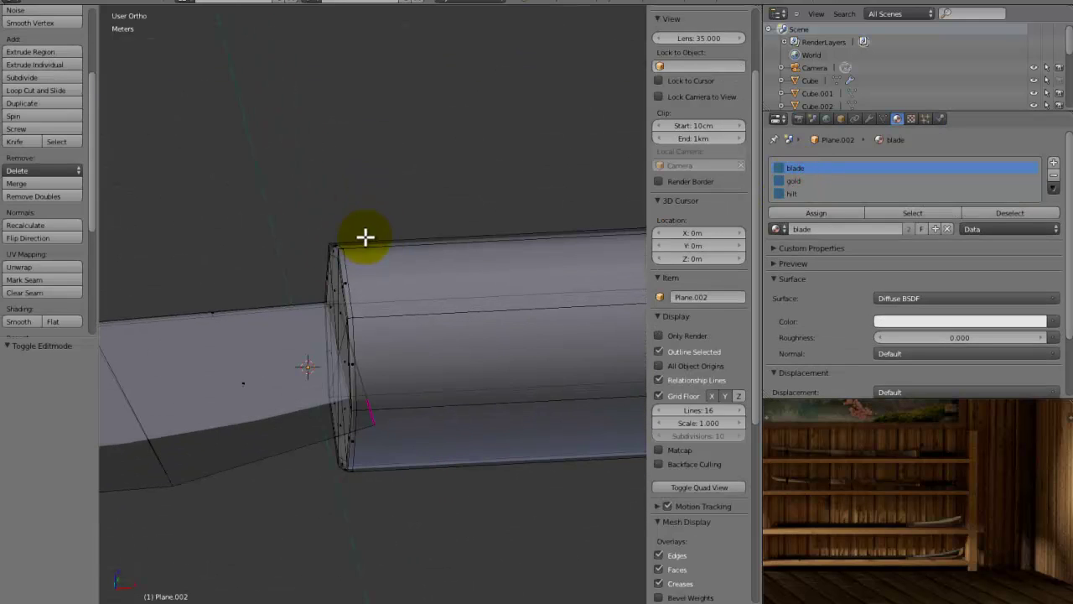
right_click(345, 251, "alt")
right_click(343, 249, "alt")
right_click(343, 247, "alt")
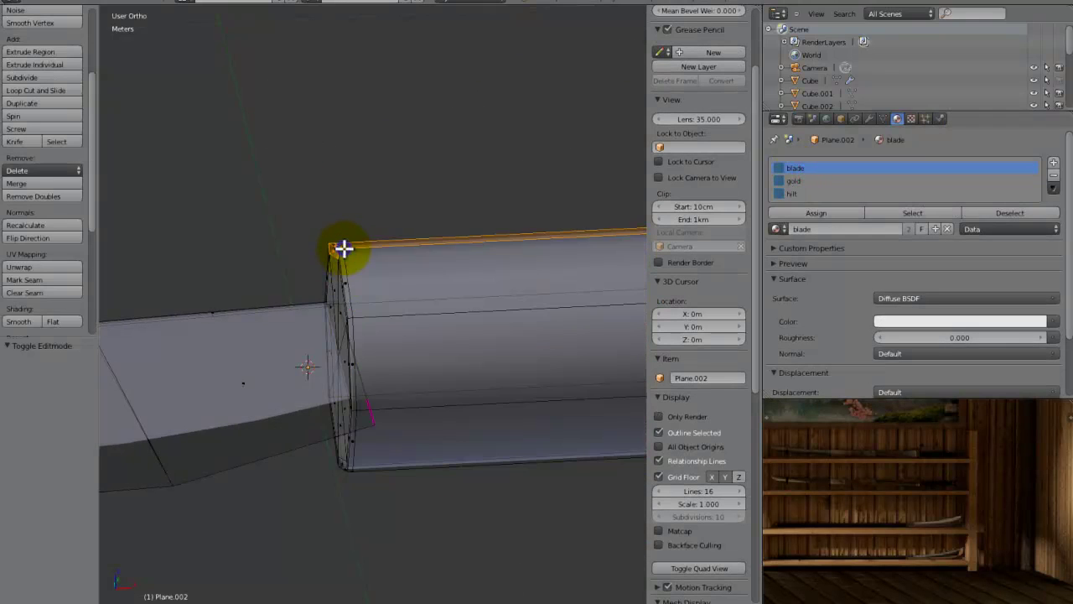
scroll(374, 268, "down", 7)
scroll(428, 70, "down", 5)
key("ctrl+l")
Try to box-select at the shaft's far end in front view, and undo the last selection change.
middle_click_drag(419, 153, 224, 177, "shift")
key("KP_1")
scroll(165, 196, "up", 3)
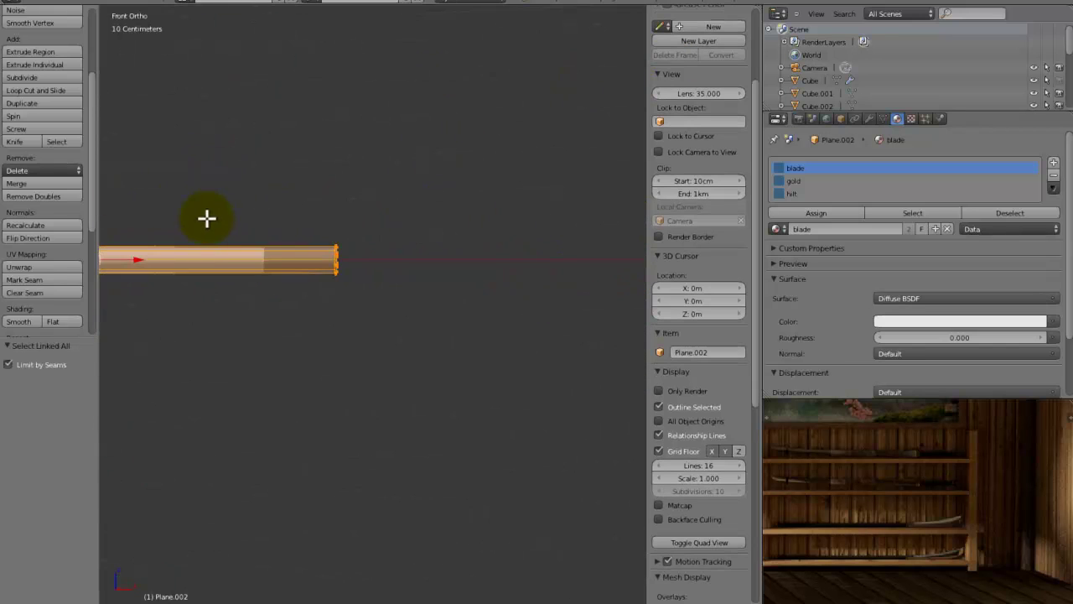
middle_click_drag(238, 244, 308, 351, "shift")
scroll(360, 367, "up", 5)
key("b")
left_click(384, 579)
key("b")
left_click_drag(381, 168, 310, 518)
middle_click_drag(310, 518, 331, 243)
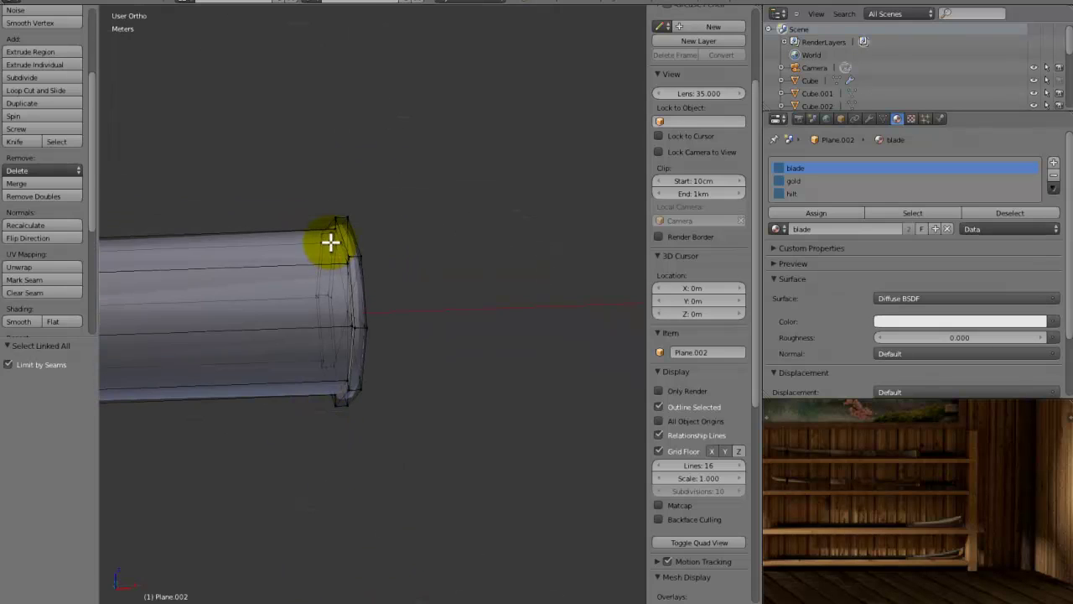
key("ctrl+z")
Select the linked shaft mesh without the end cap, assign it the "hilt" material again, and leave mesh editing.
scroll(341, 239, "up", 7)
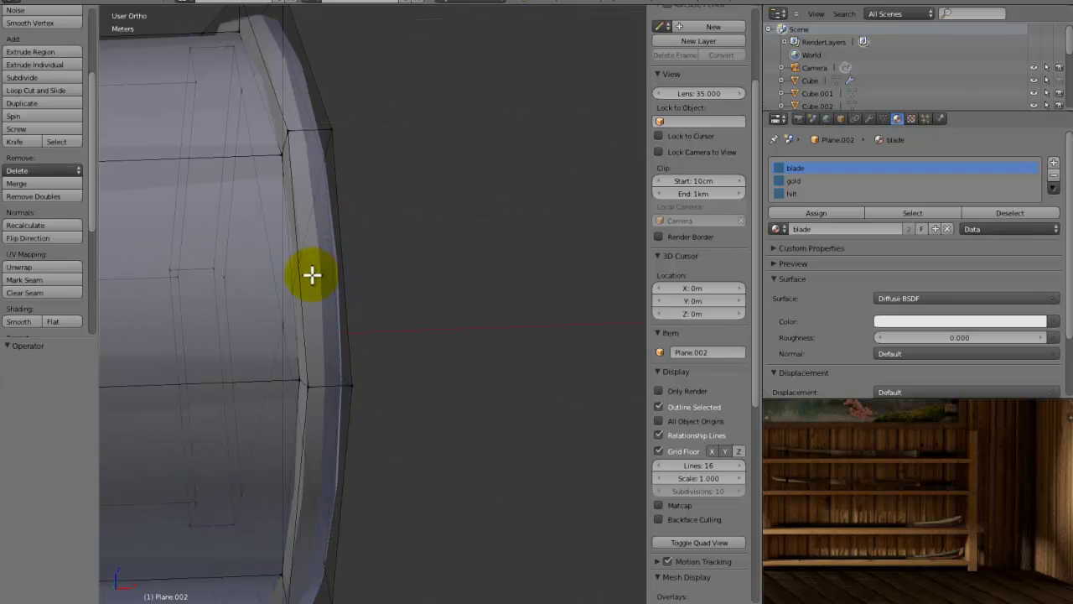
key("l")
scroll(285, 143, "down", 7)
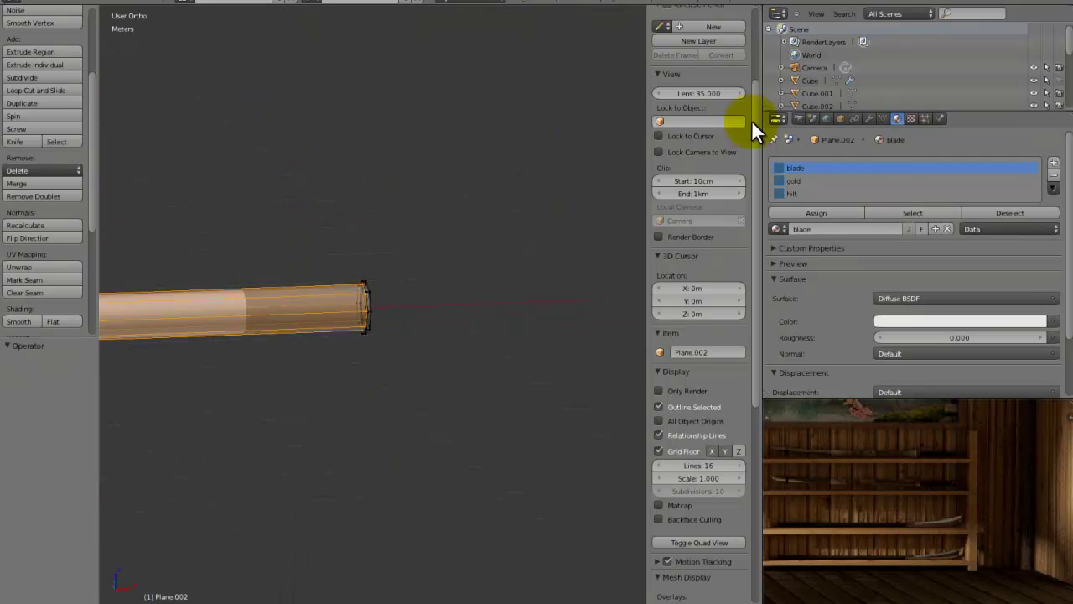
left_click(838, 194)
left_click(827, 210)
key("Tab")
scroll(352, 335, "down", 3)
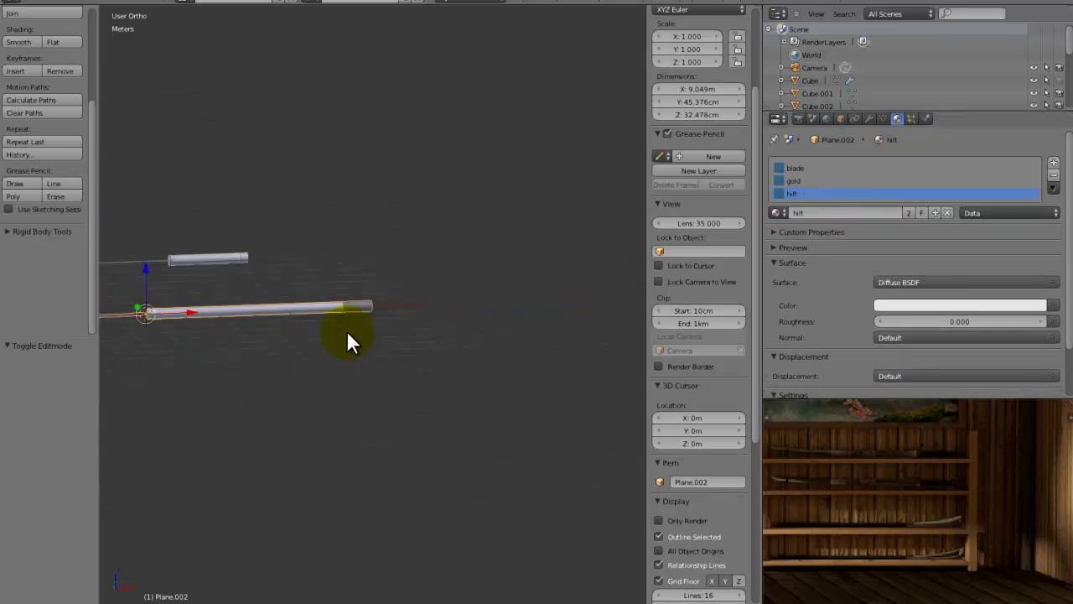
Select the edge loop at the shaft's blade end and move it about 1.6 cm along X.
scroll(335, 352, "up", 6)
key("Tab")
scroll(269, 434, "up", 2)
middle_click_drag(270, 435, 458, 381, "shift")
scroll(458, 382, "up", 4)
middle_click_drag(438, 434, 388, 371)
right_click(135, 244, "alt")
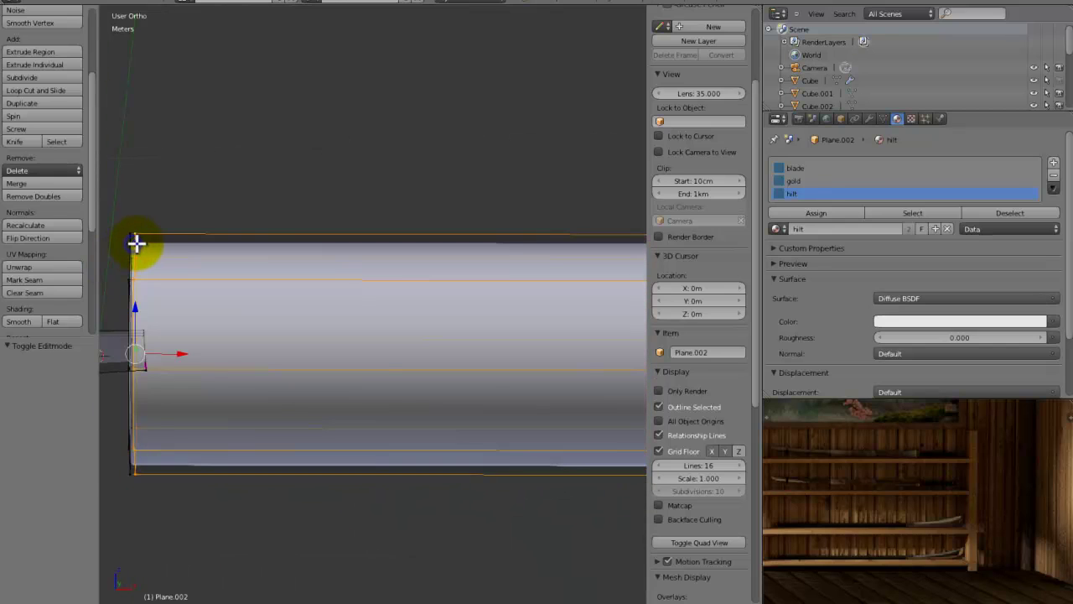
key("g")
key("x")
left_click(209, 276)
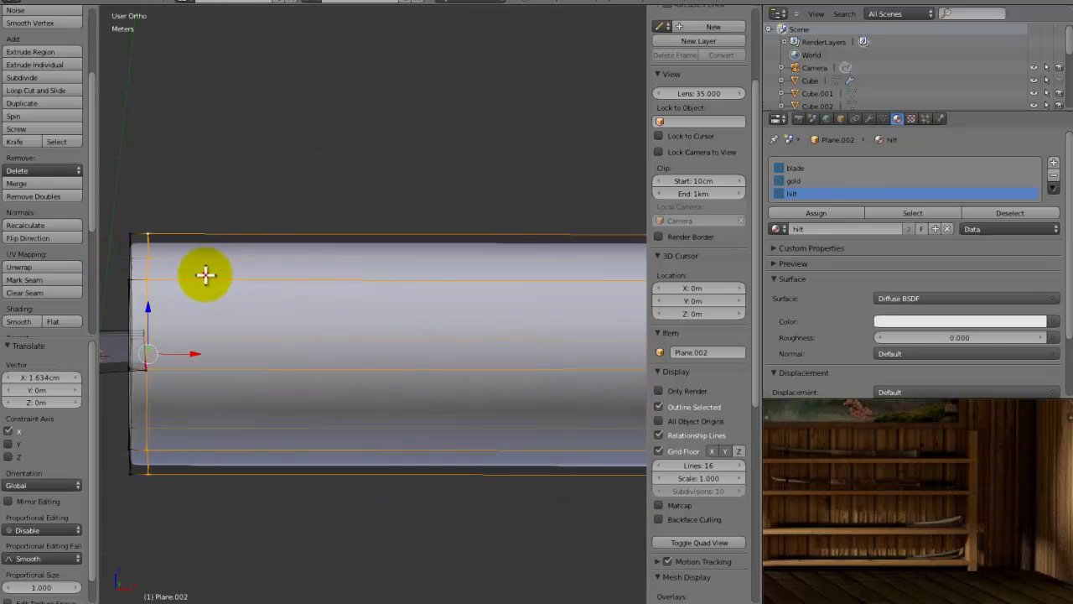
Extrude the narrow face ring at the shaft's blade end in place and fatten it outward into a raised collar.
left_click(389, 601)
right_click(139, 230, "alt")
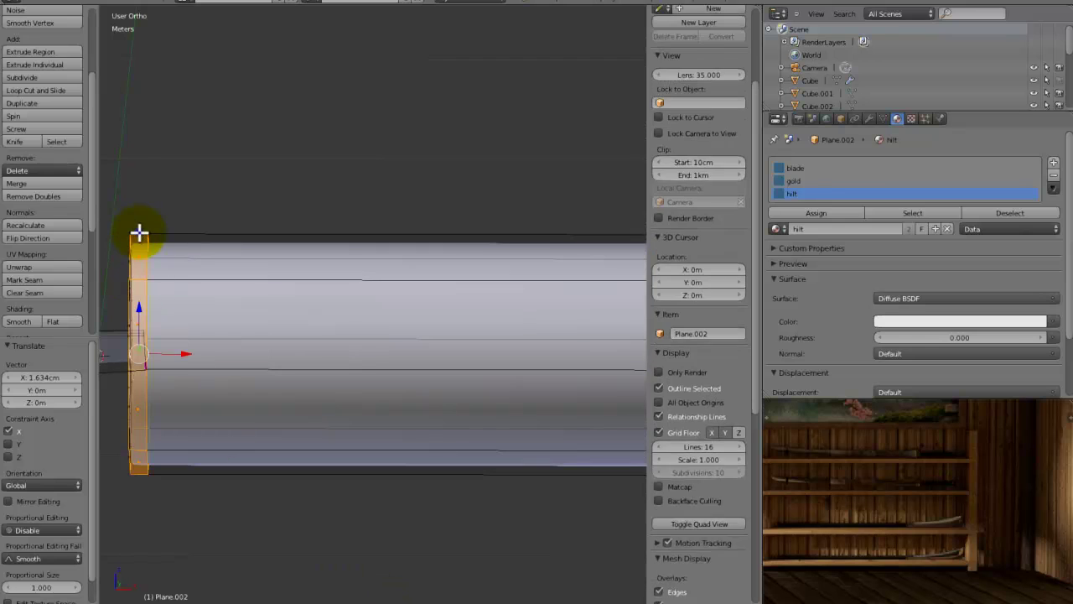
key("e")
right_click(357, 332)
middle_click_drag(356, 332, 402, 350)
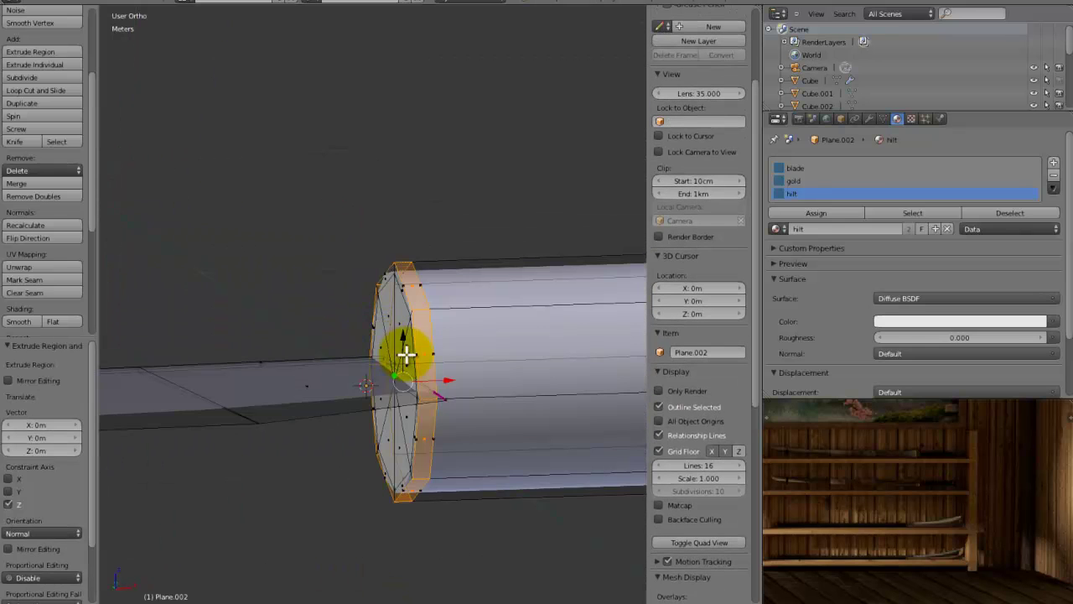
middle_click_drag(427, 394, 369, 402)
key("alt+s")
left_click(417, 395)
key("a")
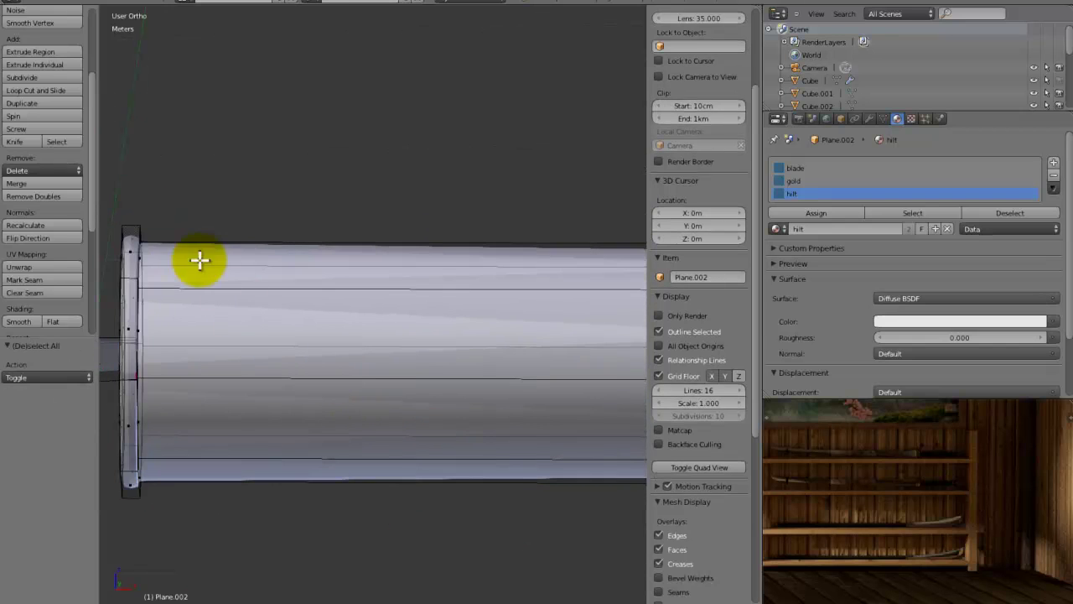
Replace the single loop cut on the collar's rim with two loop cuts and spread them apart along X.
right_click(139, 218)
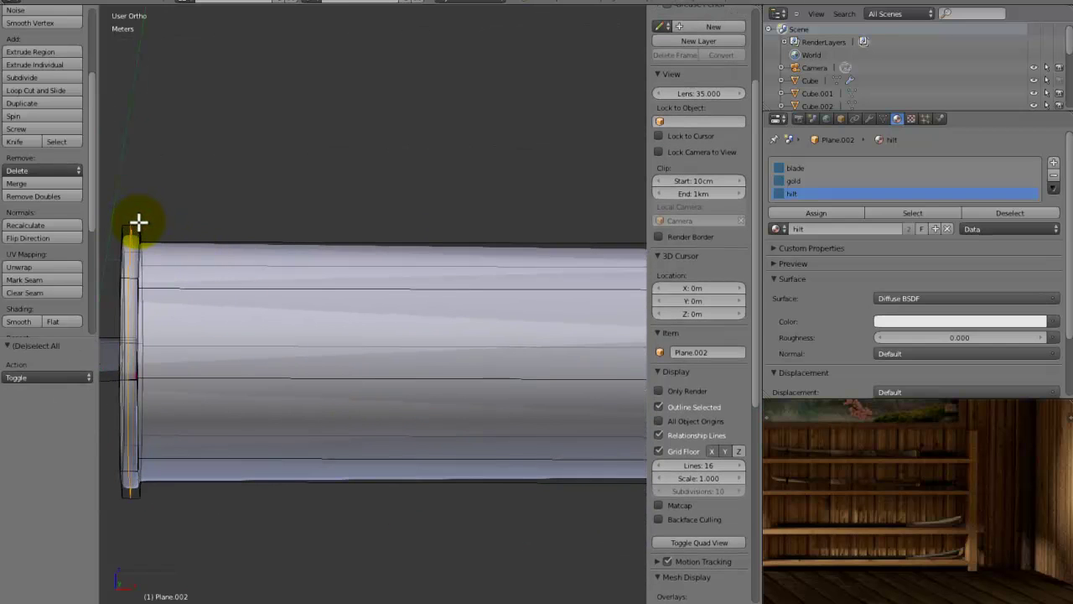
left_click(131, 225)
key("ctrl+z")
key("ctrl+r")
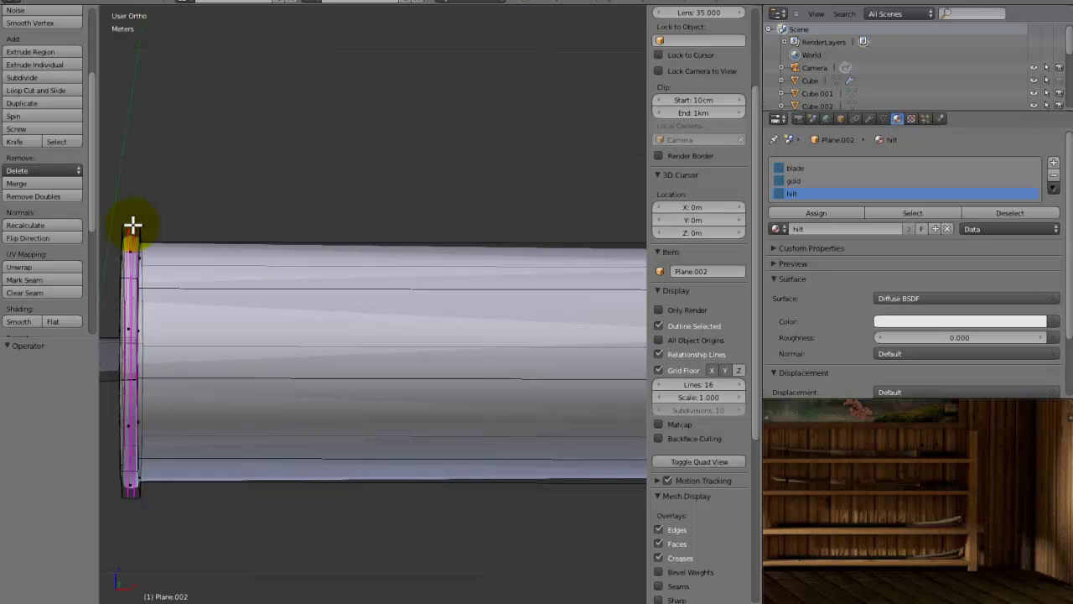
left_click(133, 225)
left_click(212, 244)
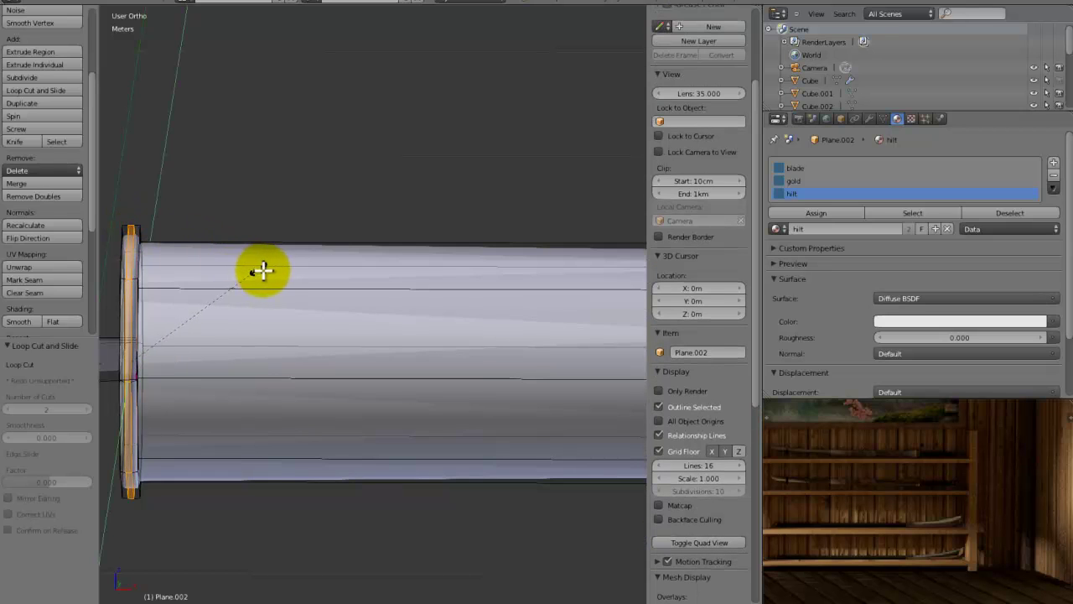
left_click(421, 277)
middle_click_drag(372, 285, 456, 362)
Add two loop cuts around the middle of the shaft and scale them to about 0.168 along X.
key("Tab")
key("Tab")
scroll(383, 285, "down", 7)
key("a")
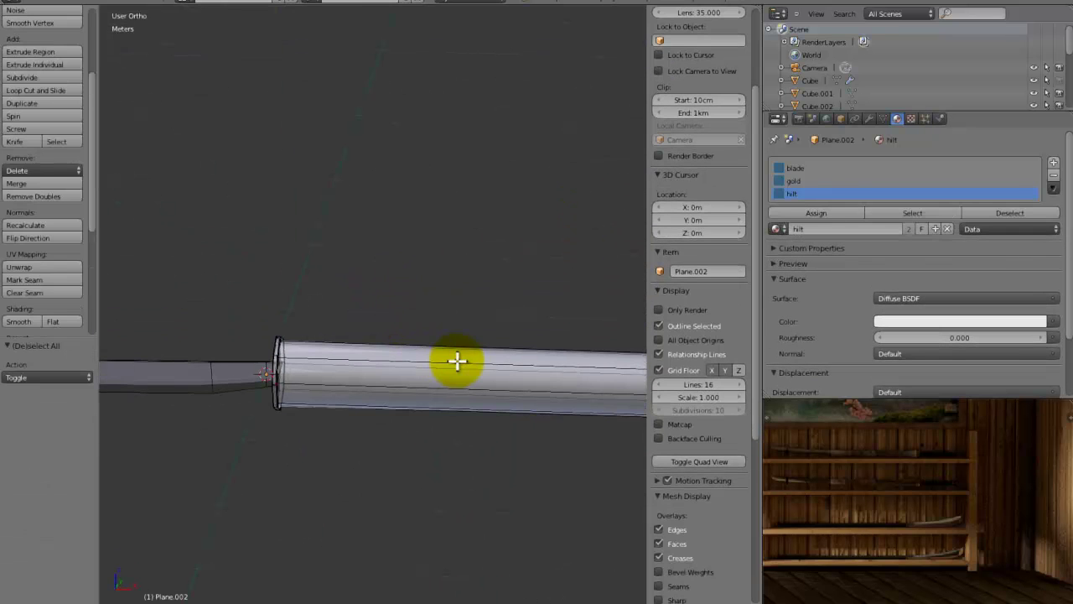
key("ctrl+r")
scroll(457, 360, "up", 1)
left_click(457, 361)
right_click(457, 360)
scroll(457, 361, "down", 7)
key("s")
key("x")
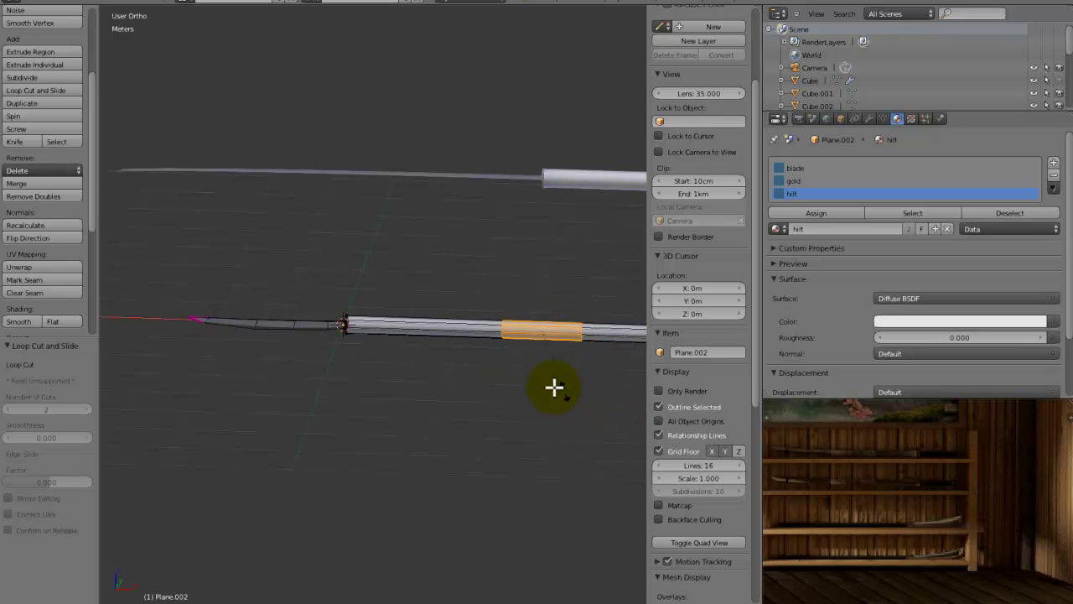
left_click(549, 355)
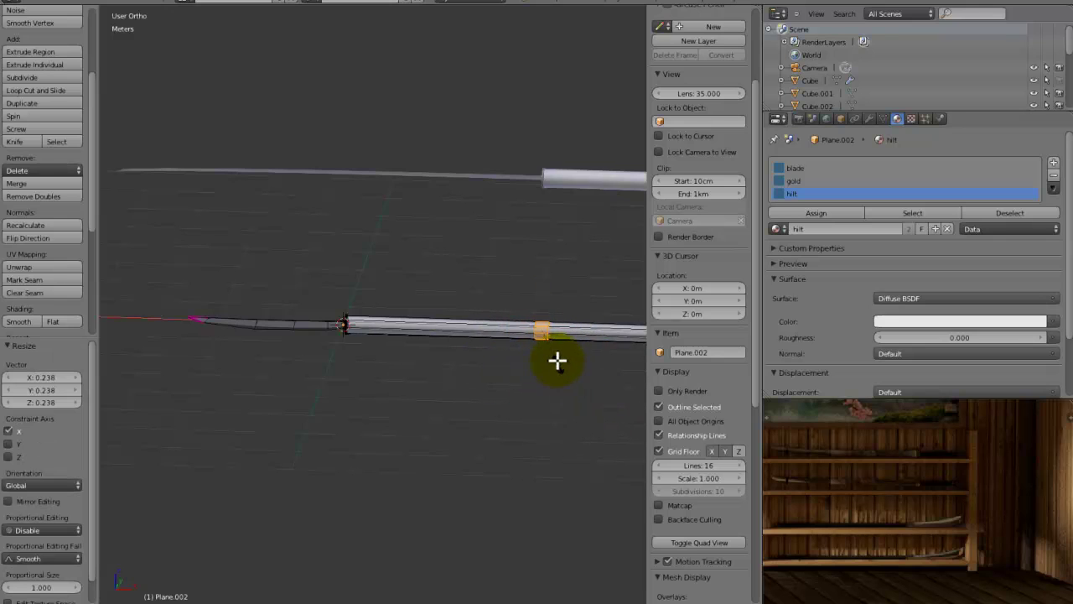
Narrow the new shaft band along X and position it along X a short distance behind the blade-end collar.
left_click(424, 377)
scroll(423, 378, "up", 9)
key("s")
key("x")
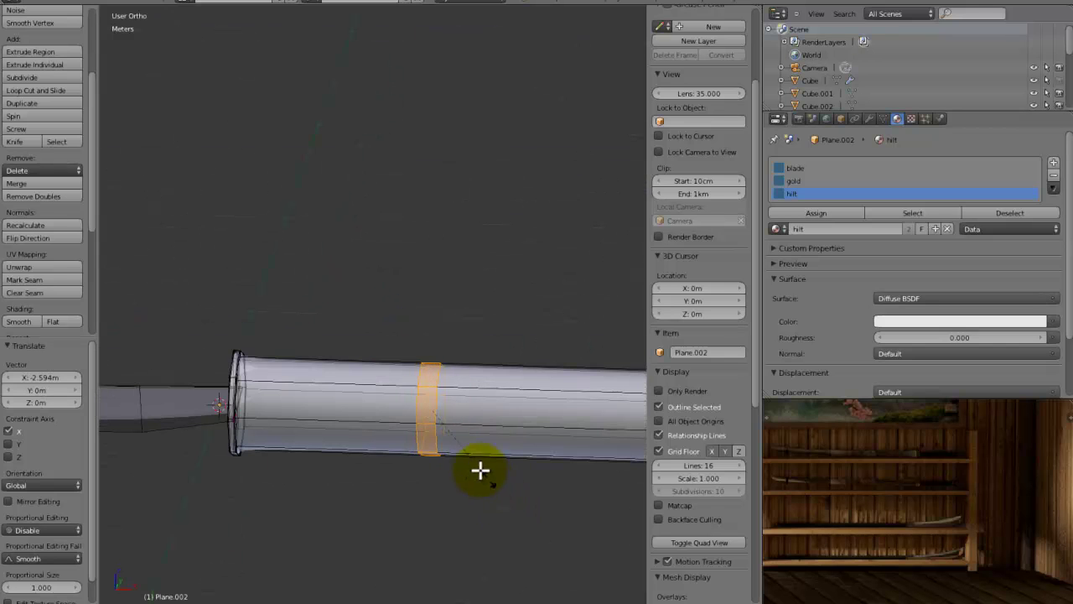
left_click(472, 457)
key("g")
key("x")
key("g")
key("x")
left_click(372, 436)
Extrude the band in place, scale it outward in Y and Z into a second raised collar, and deselect it.
key("e")
right_click(371, 436)
key("s")
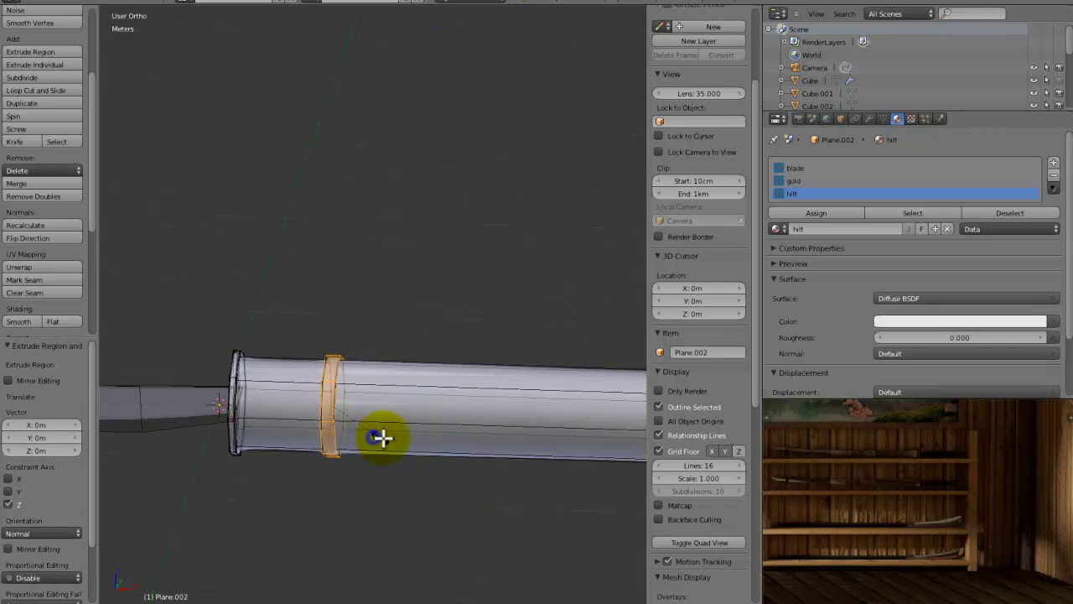
right_click(391, 437)
key("s")
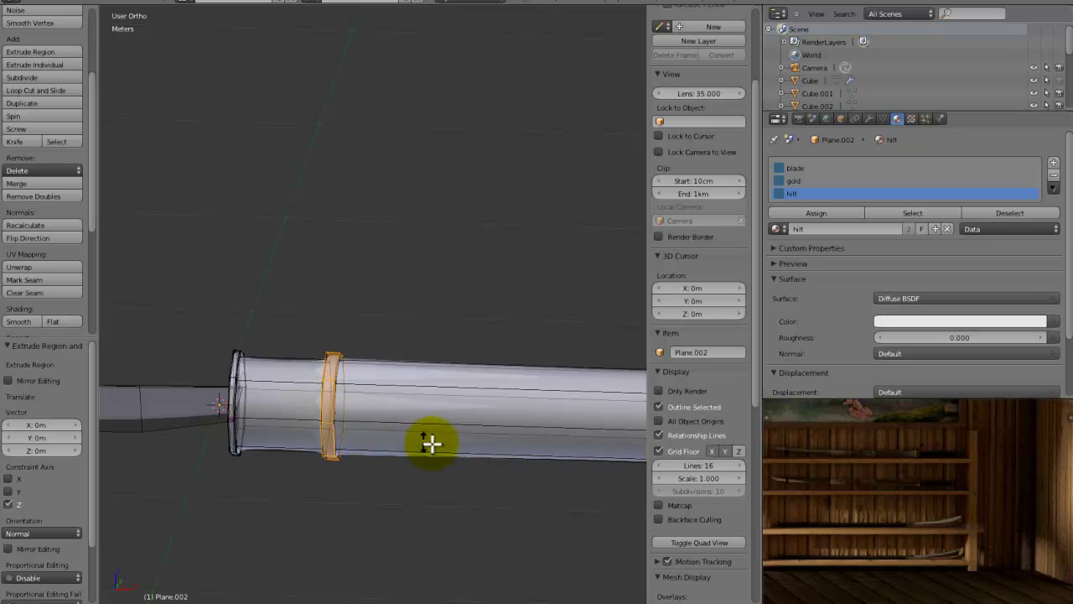
left_click(410, 446)
middle_click_drag(410, 446, 469, 466)
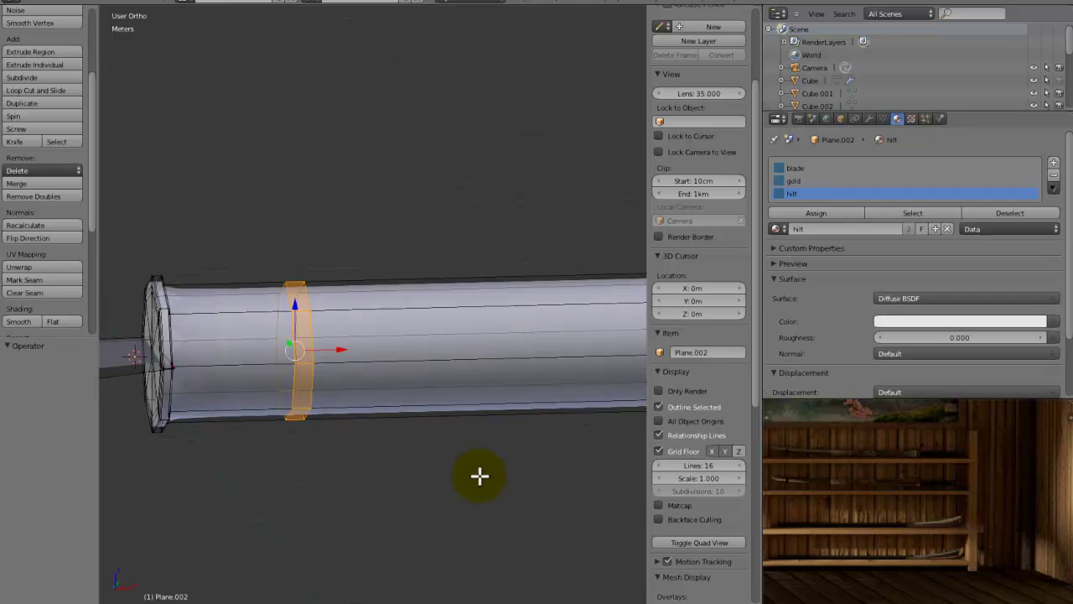
key("shift+x")
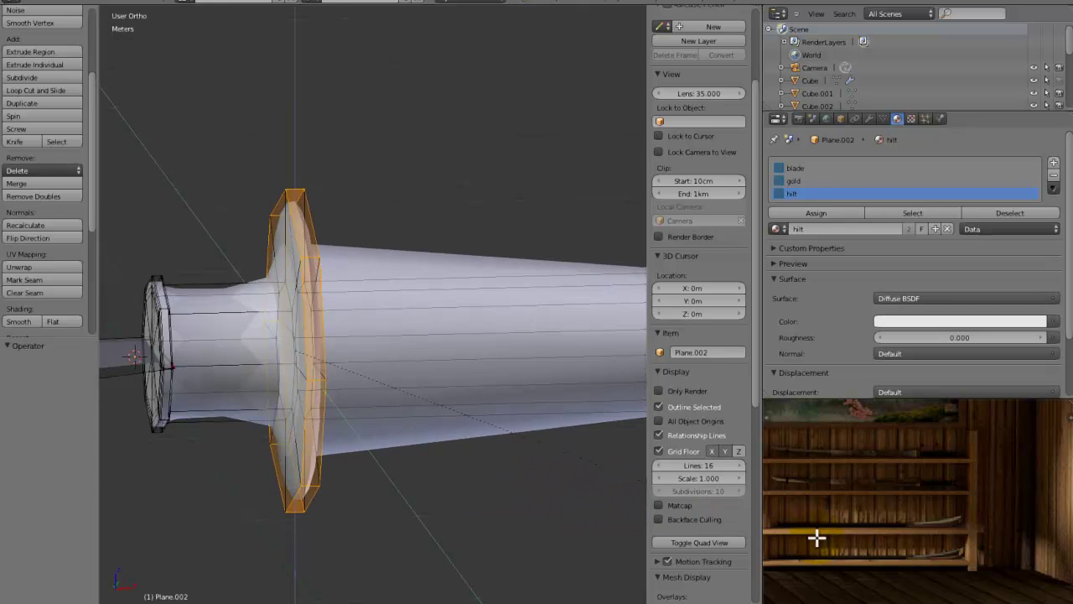
left_click(536, 476)
key("a")
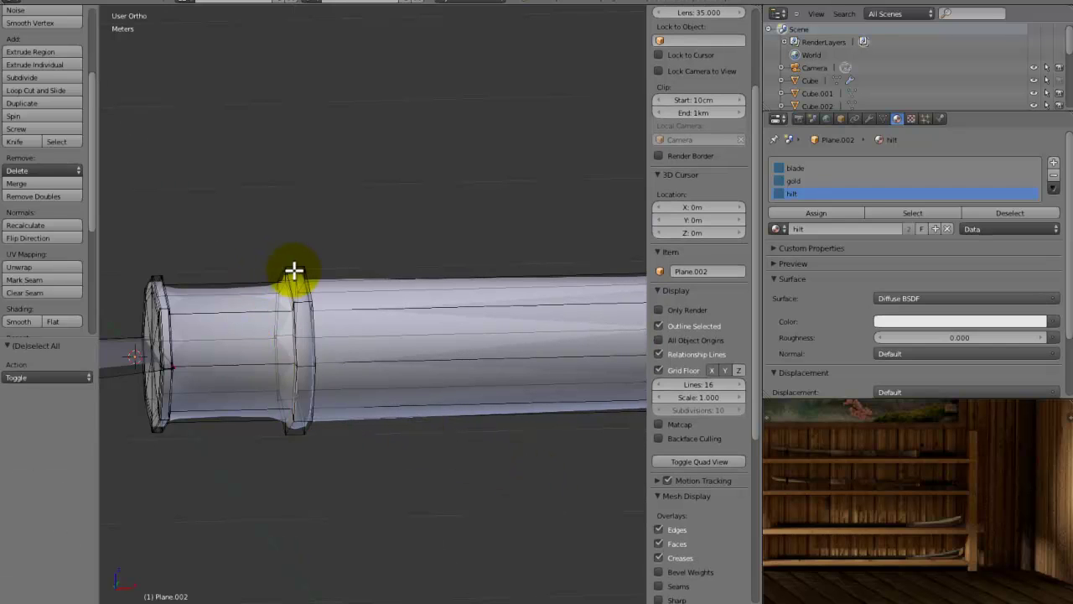
Add two loop cuts around the second collar's rim and spread them apart along X.
double_click(295, 270)
key("s")
key("x")
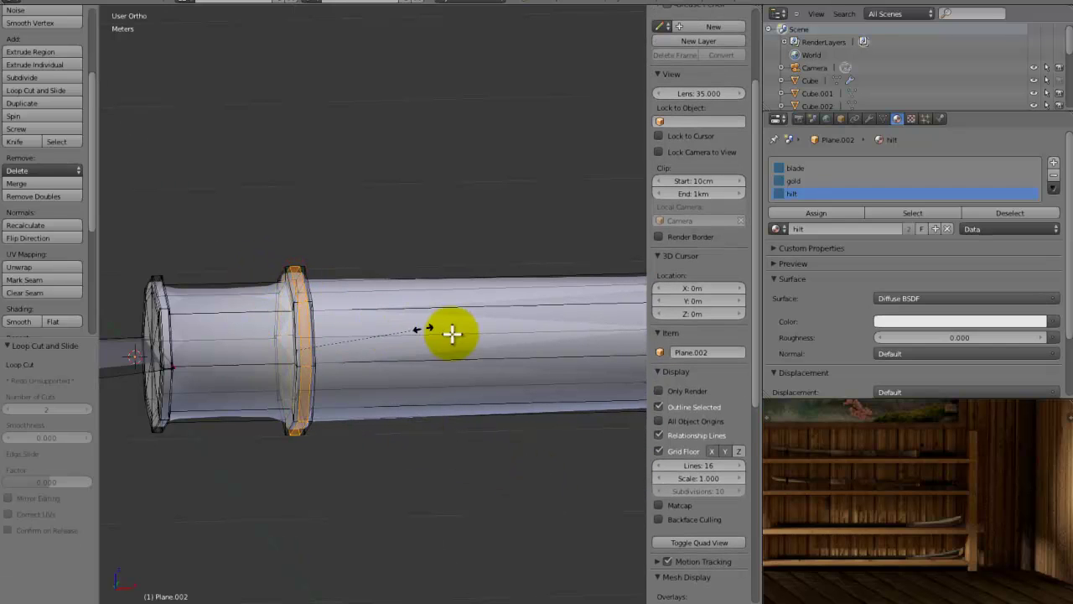
left_click(486, 338)
key("a")
Add two loop cuts to the shaft section between the collars and scale them by about 2.777 along X.
key("ctrl+r")
double_click(240, 293)
key("s")
key("x")
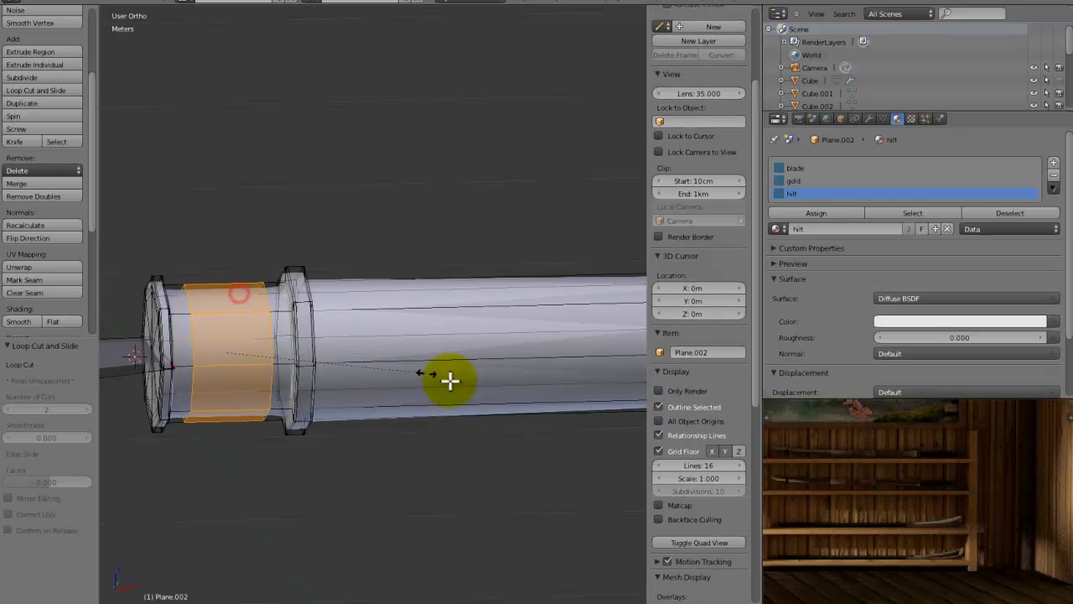
left_click(504, 393)
middle_click_drag(483, 391, 462, 394)
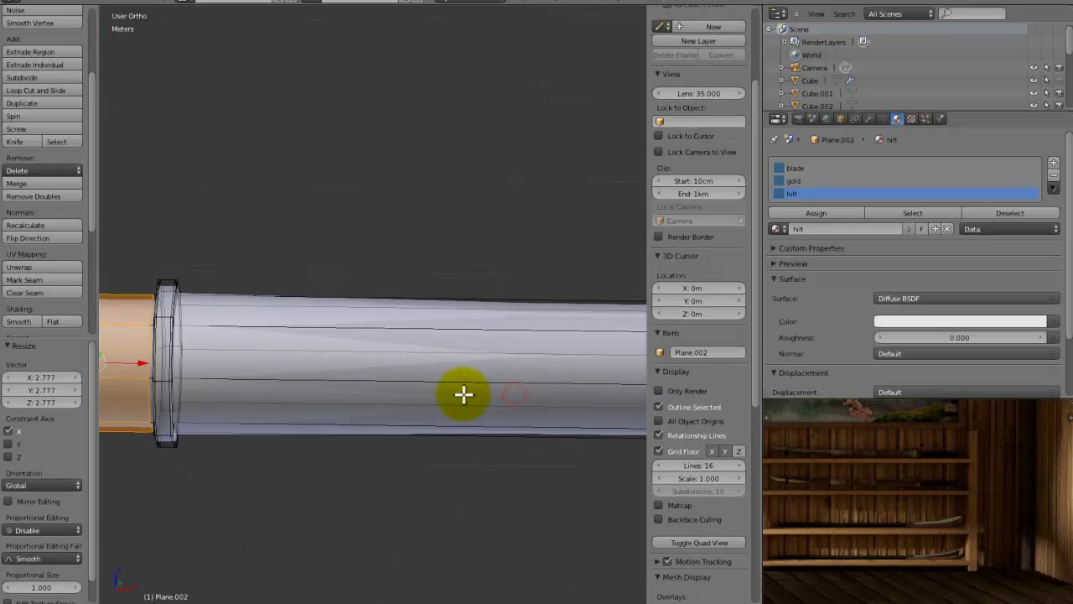
key("a")
scroll(318, 318, "down", 7)
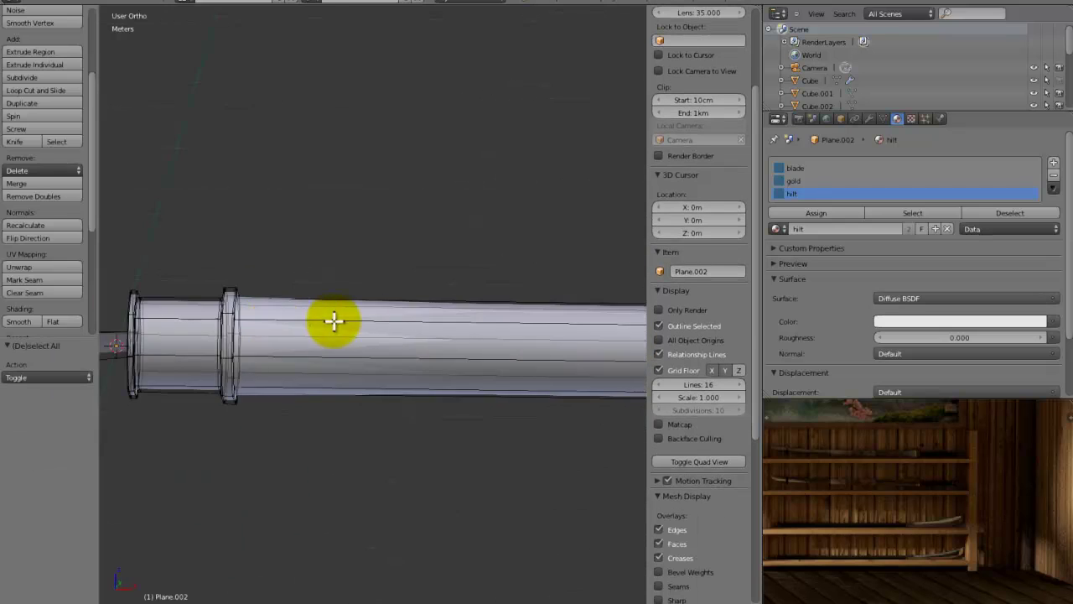
key("ctrl+r")
double_click(501, 312)
middle_click_drag(500, 312, 445, 292, "shift")
scroll(385, 305, "up", 2)
middle_click_drag(384, 305, 436, 349)
scroll(343, 336, "down", 2)
scroll(342, 339, "down", 6)
scroll(364, 340, "down", 1)
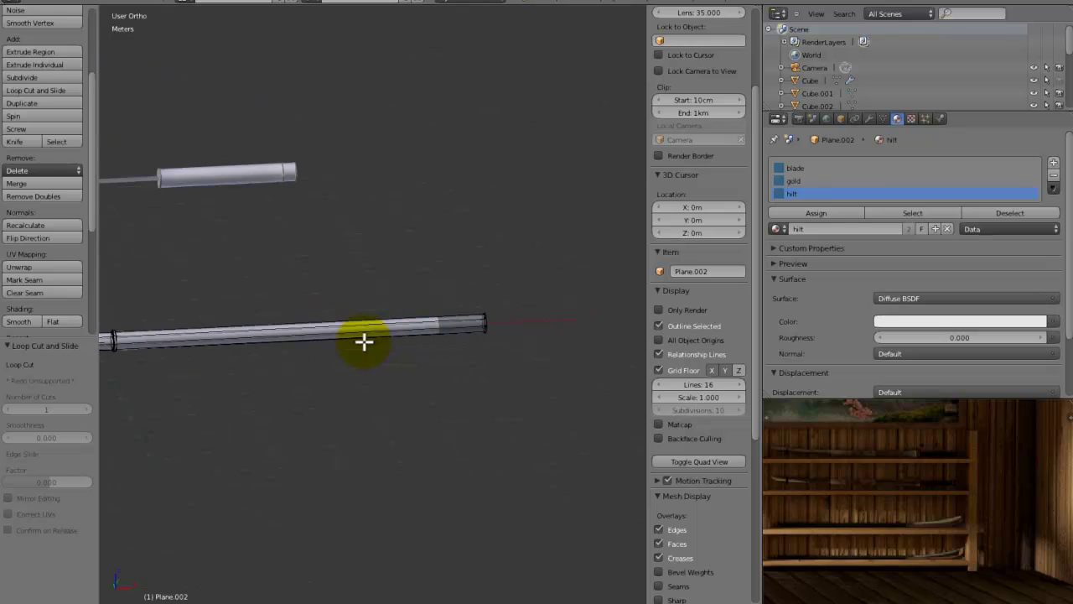
key("ctrl+r")
left_click(364, 340)
left_click(364, 340)
scroll(364, 341, "down", 1)
middle_click_drag(364, 341, 347, 342)
key("ctrl+z")
Add two loop cuts to the long shaft section and spread them along X toward its ends.
key("ctrl+r")
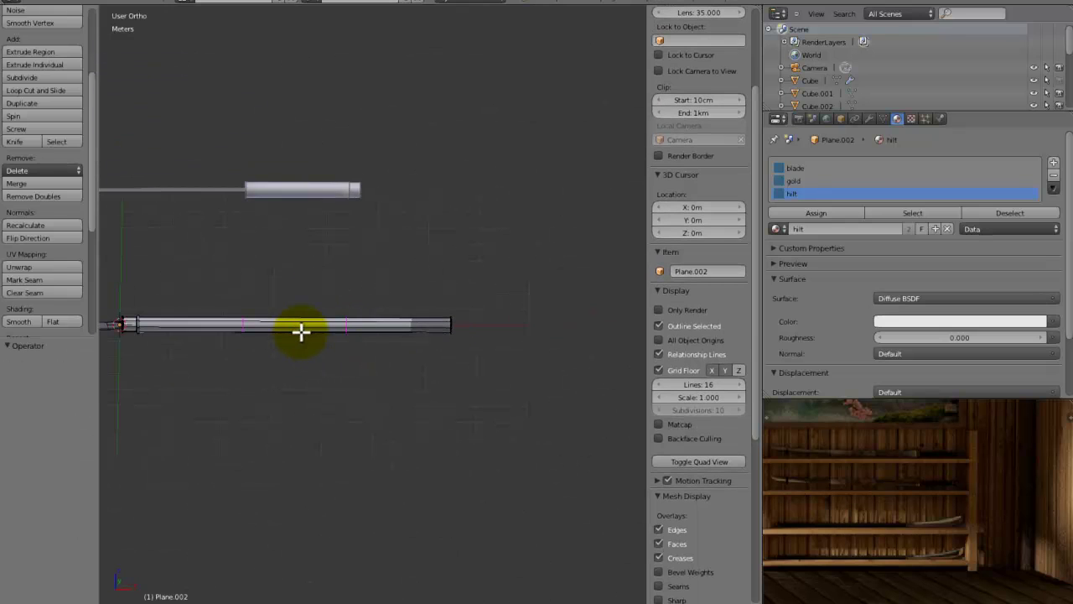
scroll(302, 331, "up", 1)
left_click(301, 330)
left_click(301, 330)
key("s")
key("x")
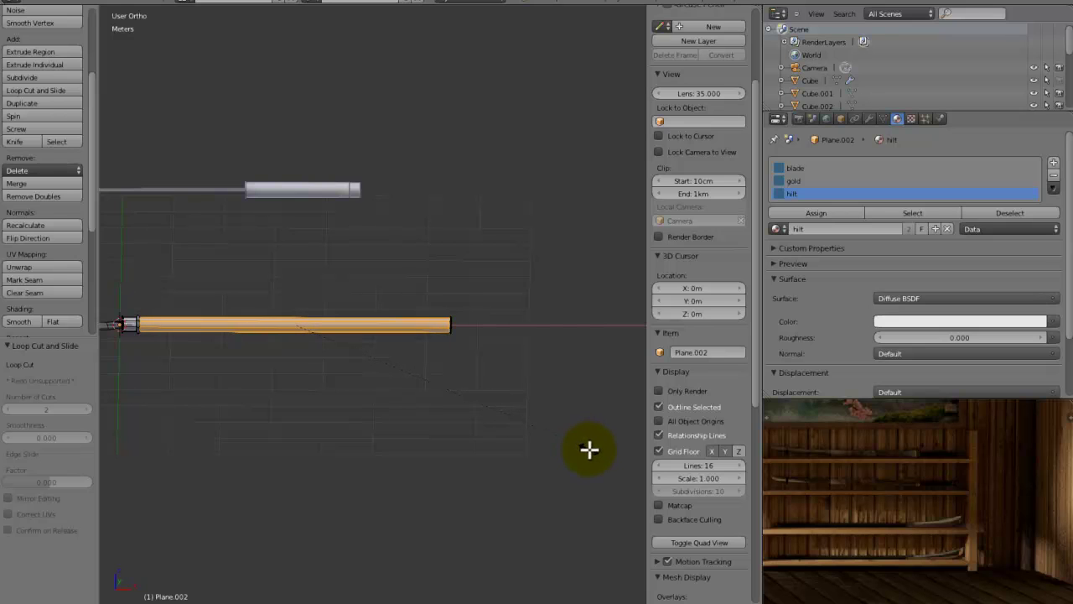
left_click(587, 449)
key("Tab")
Add two loop cuts around the rim of the butt-end collar and spread them apart along X.
scroll(563, 441, "up", 5)
scroll(410, 392, "up", 3)
middle_click_drag(555, 440, 370, 396, "shift")
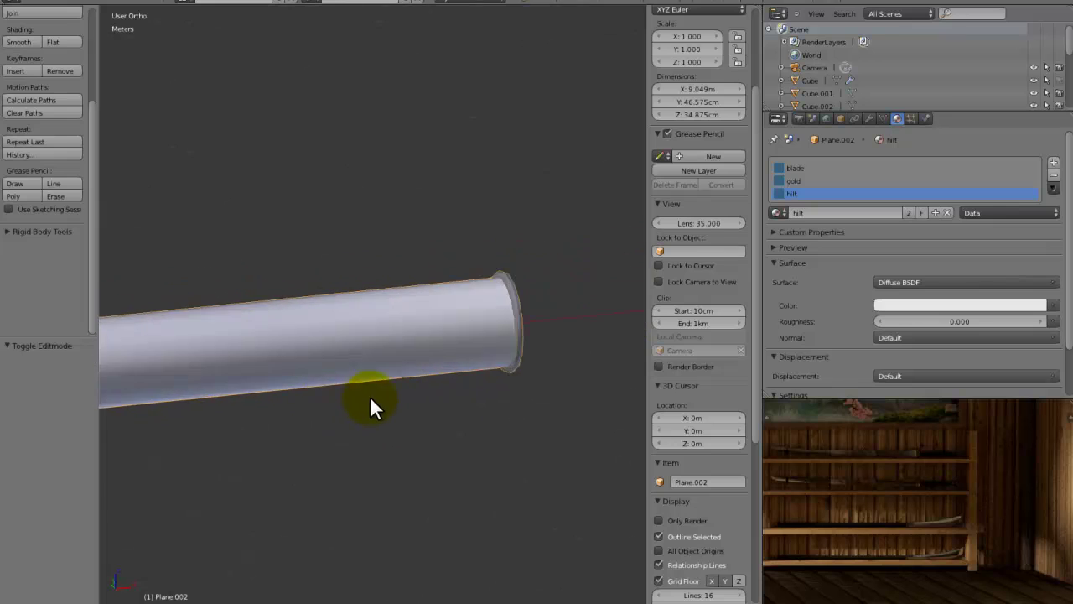
key("Tab")
key("a")
key("ctrl+r")
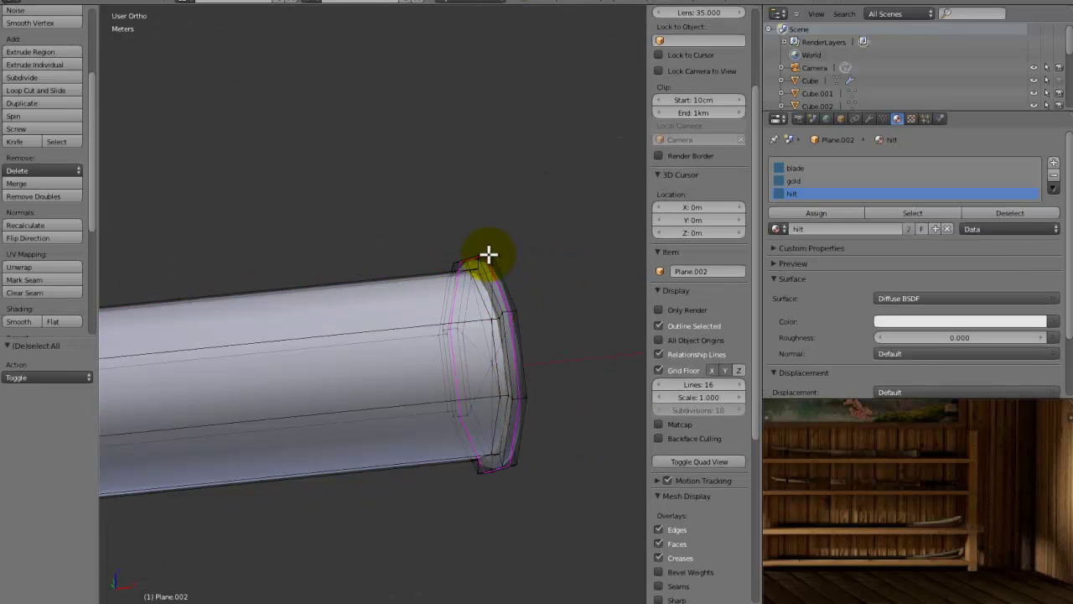
left_click(489, 254)
right_click(489, 265)
middle_click_drag(388, 334, 419, 337)
scroll(370, 336, "up", 3)
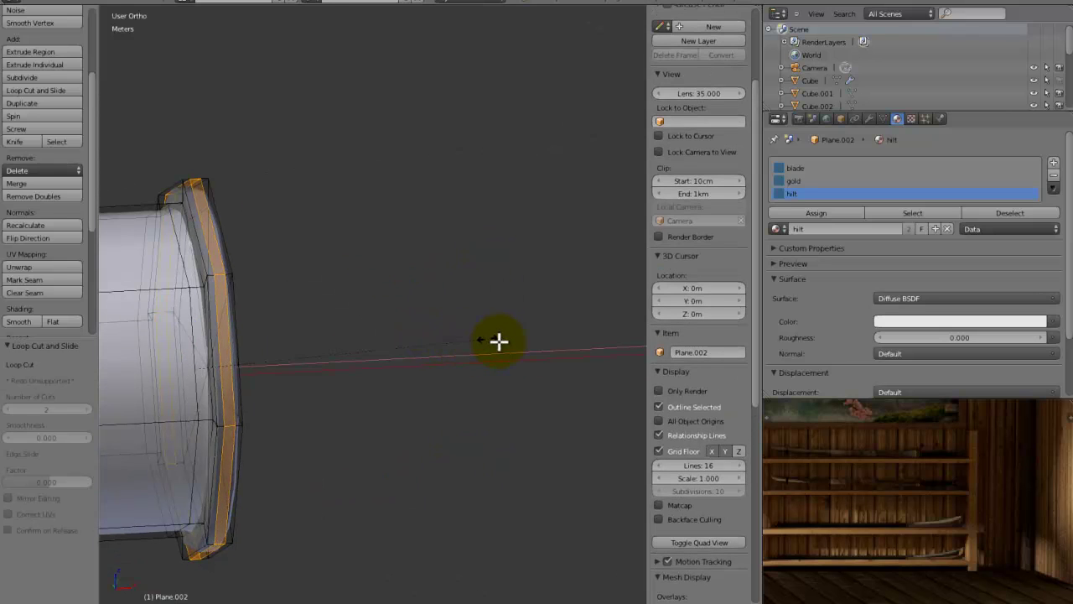
scroll(678, 355, "up", 4)
key("Tab")
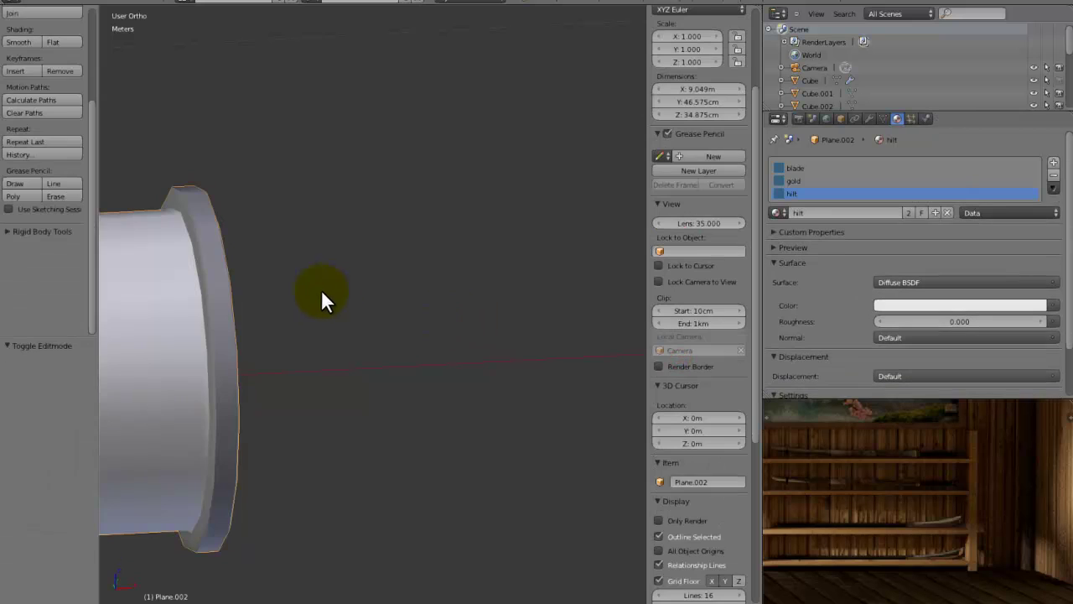
key("Tab")
scroll(331, 295, "down", 6)
key("Tab")
scroll(344, 302, "down", 2)
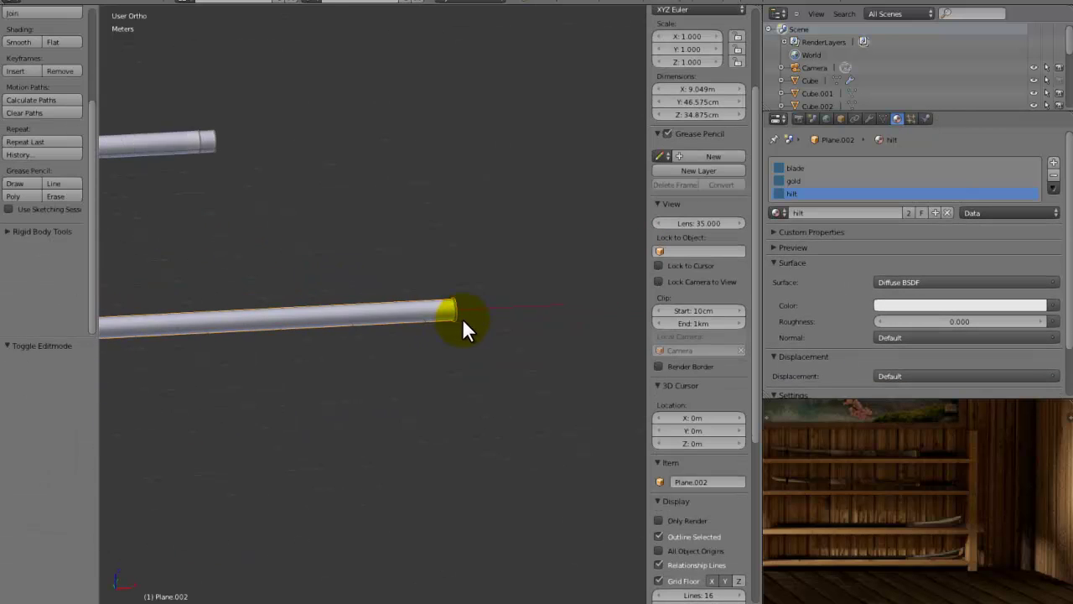
Assign the gold material to the second raised collar near the blade and deselect it.
middle_click_drag(290, 338, 510, 303, "shift")
middle_click_drag(184, 281, 359, 277, "shift")
scroll(359, 276, "up", 6)
key("Tab")
scroll(401, 290, "up", 4)
middle_click_drag(392, 329, 256, 285, "shift")
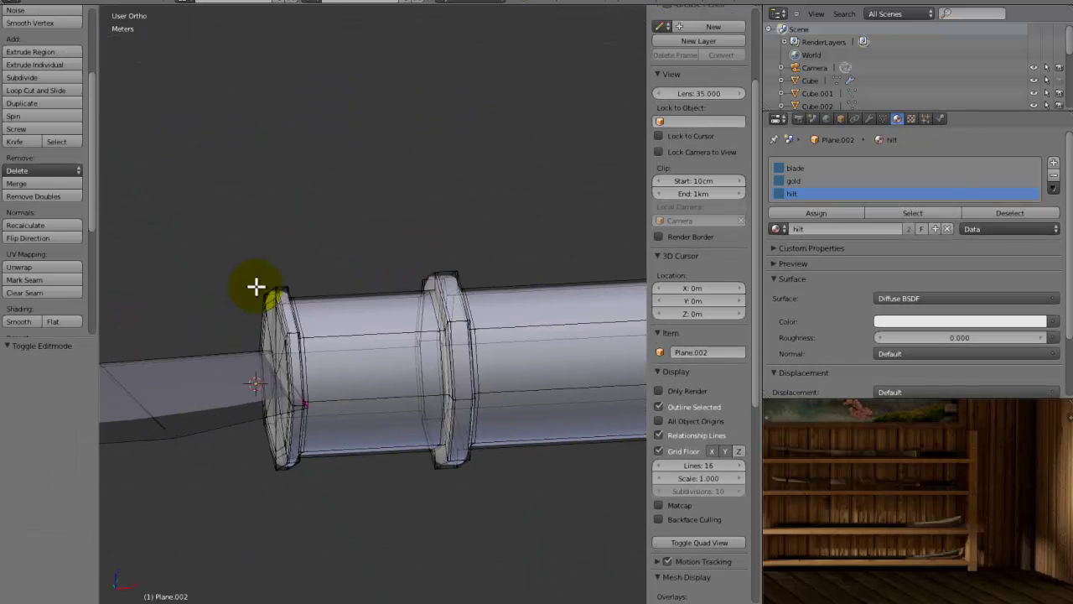
scroll(335, 291, "up", 4)
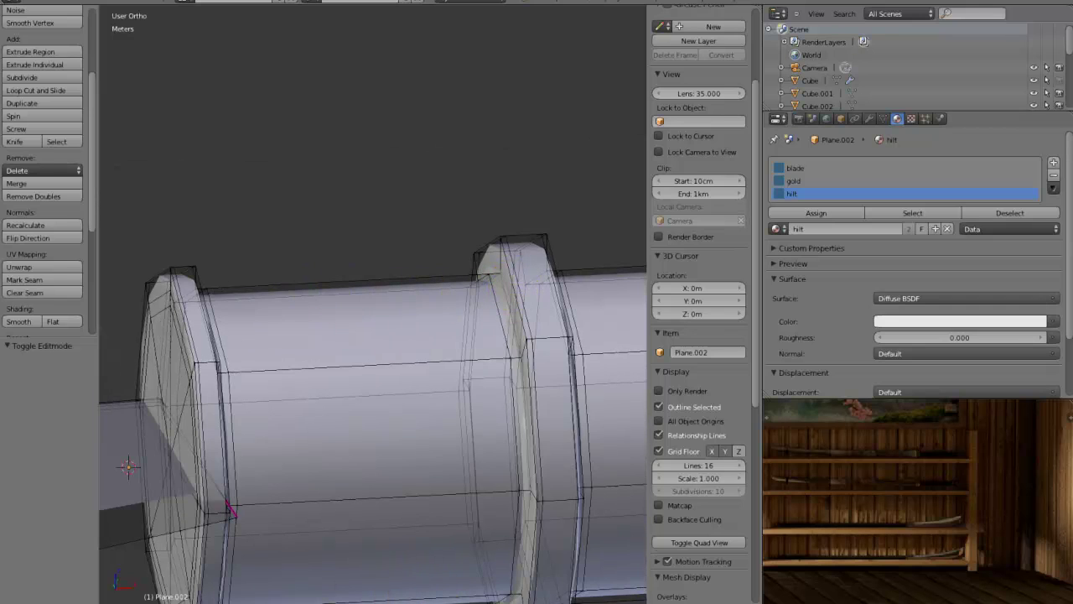
key("KP_1")
scroll(376, 402, "down", 5)
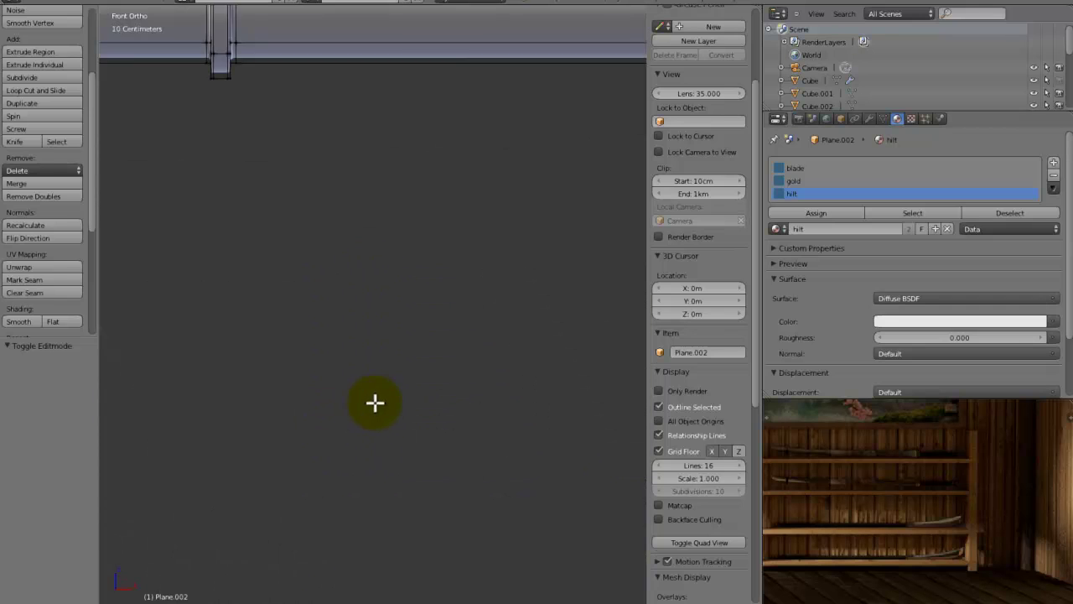
scroll(547, 401, "up", 8)
key("a")
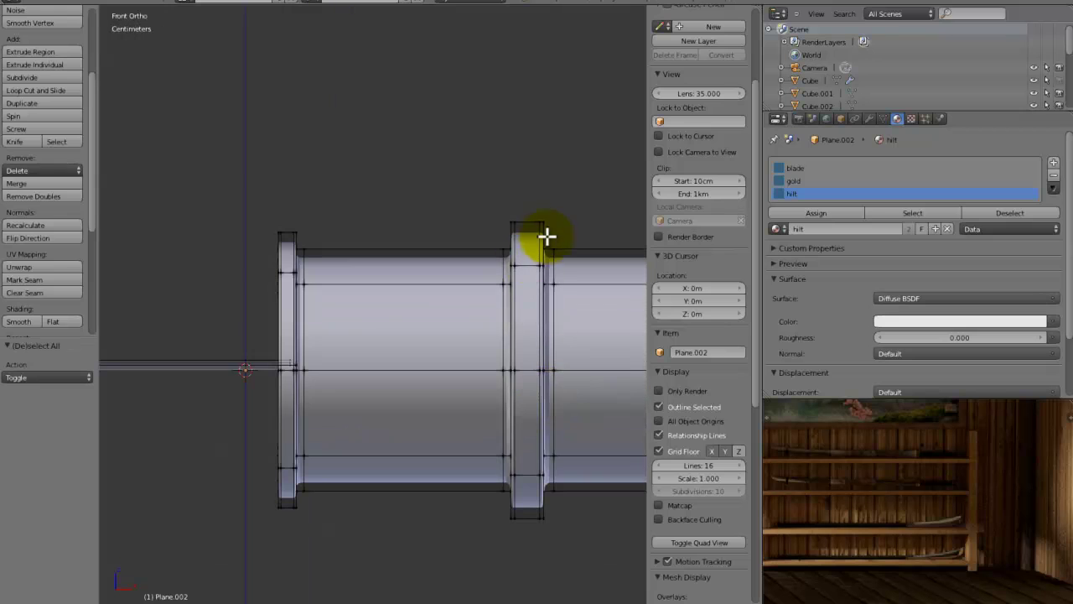
key("b")
left_click_drag(550, 206, 508, 598)
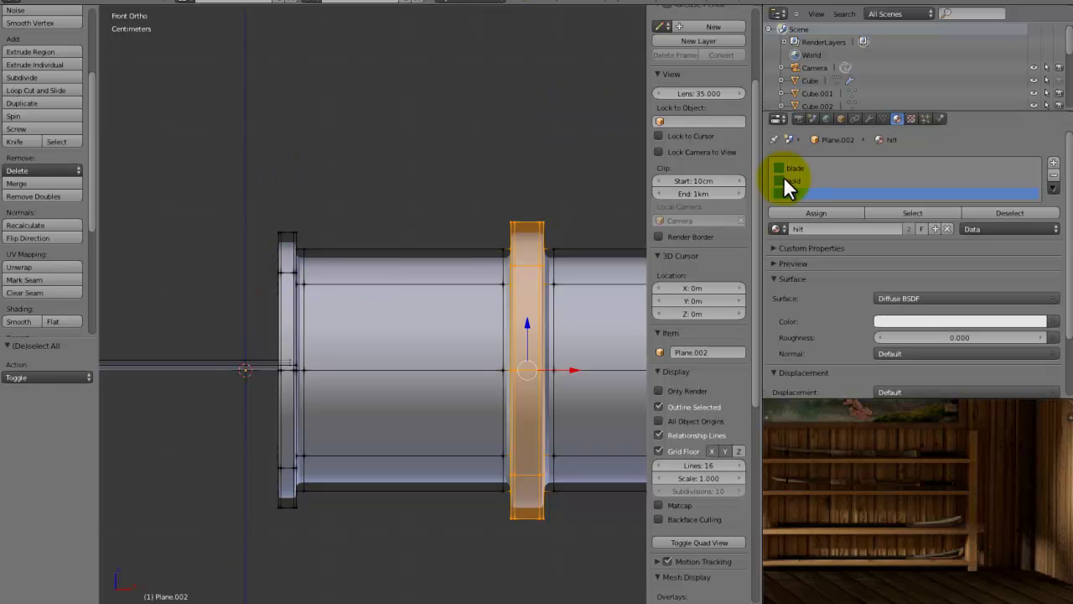
left_click(802, 214)
scroll(438, 297, "down", 2)
middle_click_drag(438, 297, 475, 313)
key("a")
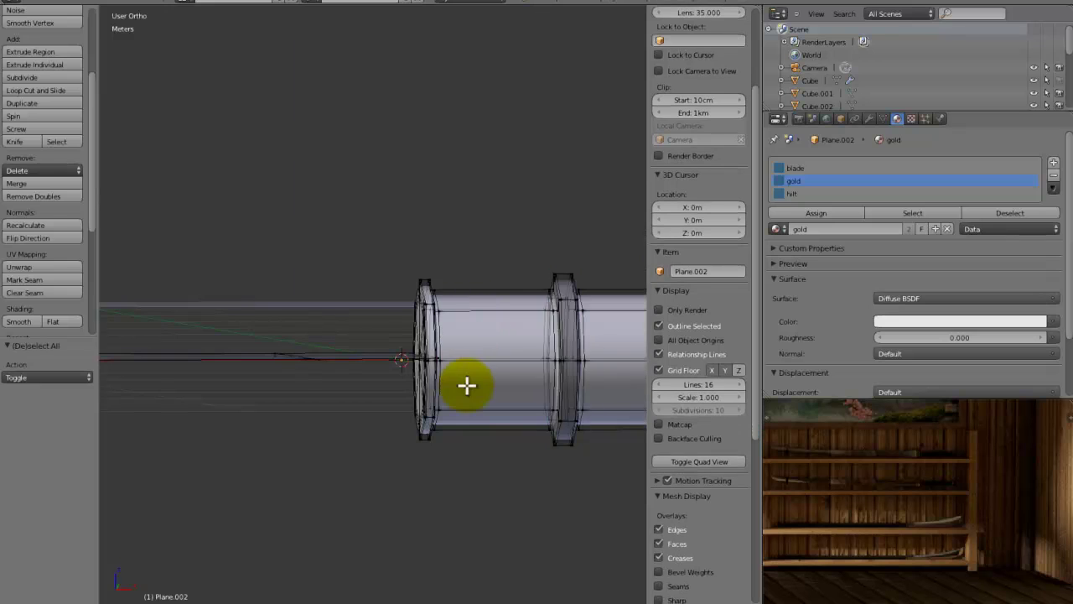
Assign the gold material to the whole blade-end collar, including its end cap.
key("KP_1")
scroll(465, 383, "up", 5)
left_click_drag(246, 150, 172, 603)
scroll(249, 274, "down", 1)
key("b")
middle_click_drag(269, 586, 233, 353)
middle_click_drag(323, 418, 56, 208, "shift")
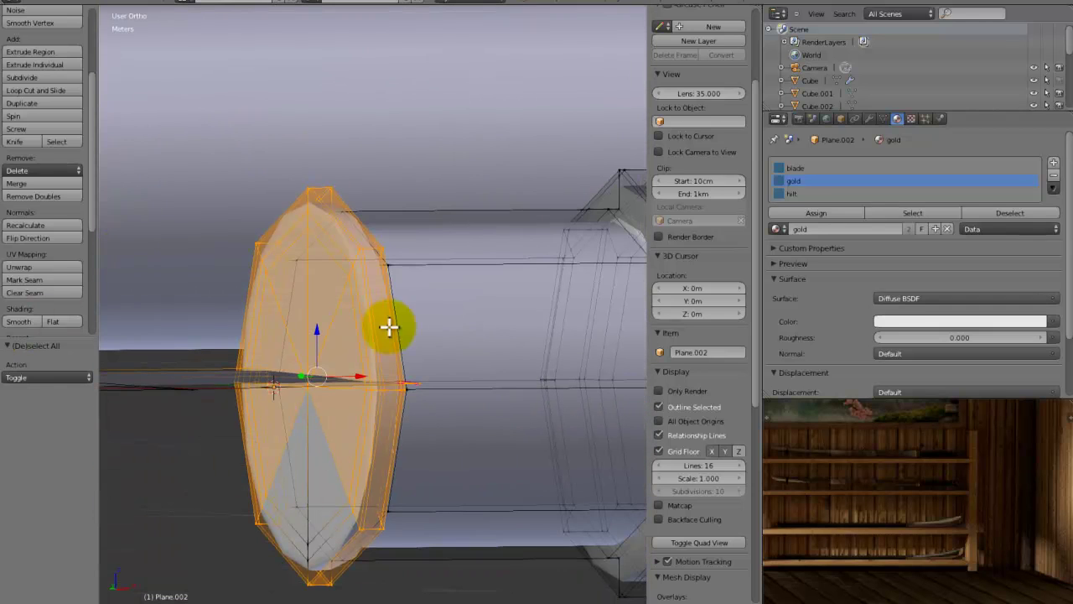
left_click(822, 213)
key("Tab")
key("Tab")
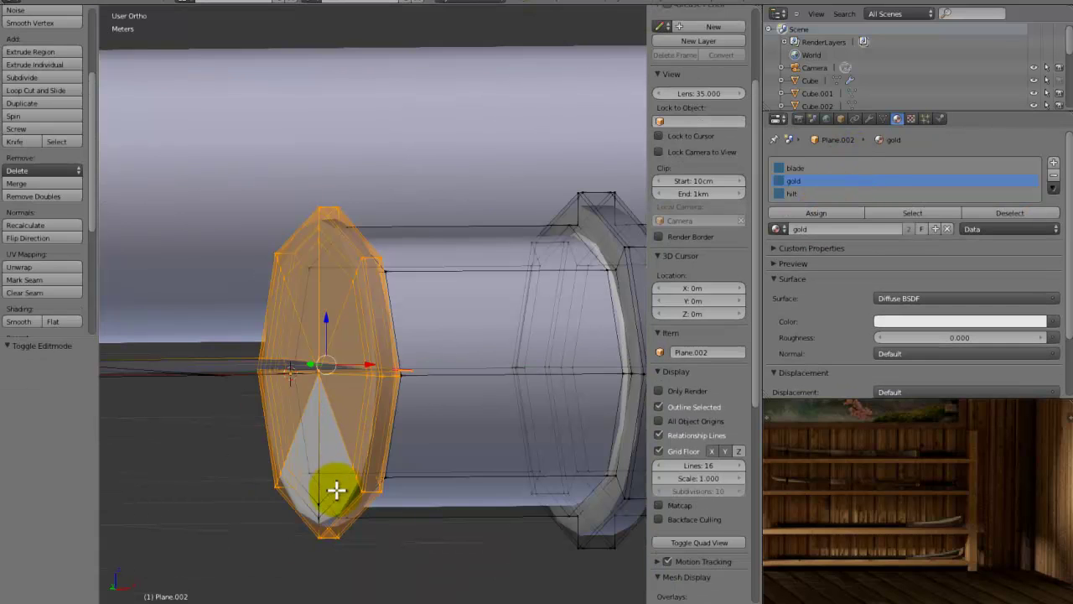
left_click(793, 214)
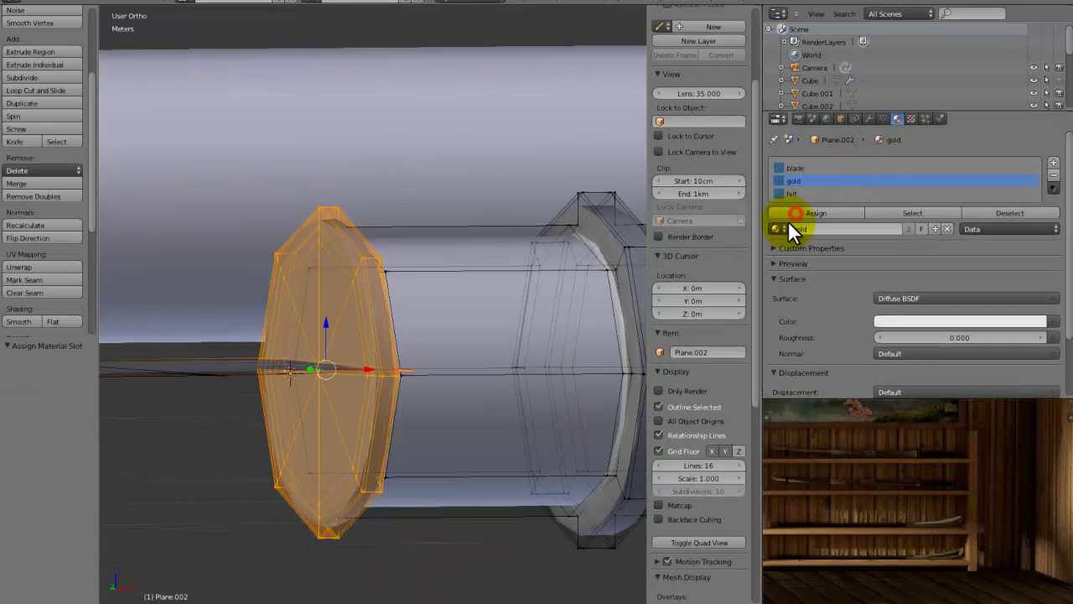
key("Tab")
Try moving both weapons to layer 1 with the dojo scene, and return them to layer 2.
scroll(379, 455, "down", 5)
middle_click_drag(301, 336, 351, 438)
scroll(394, 348, "down", 3)
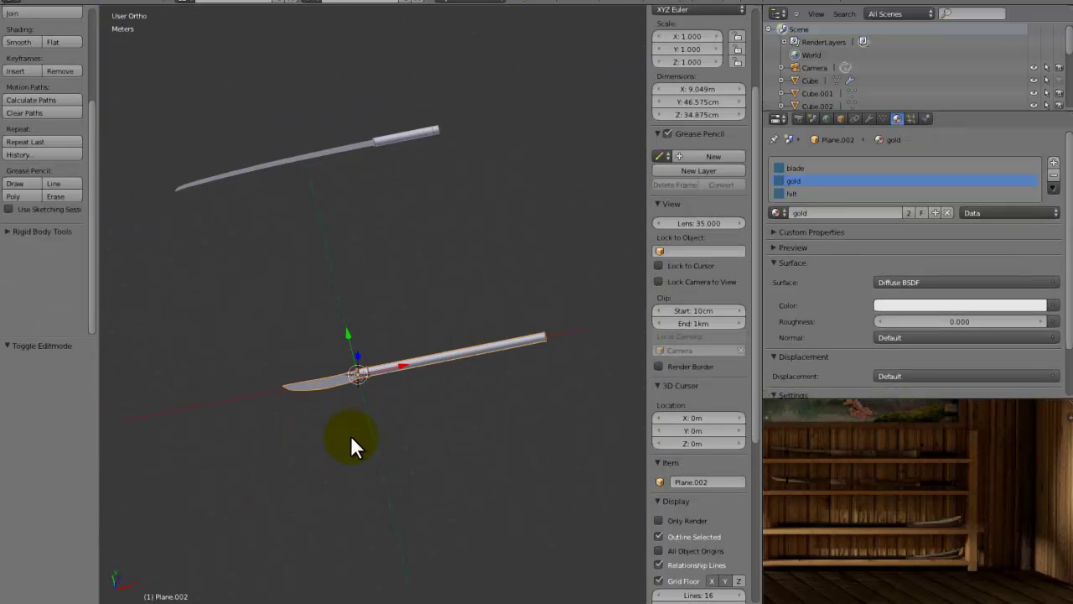
scroll(364, 431, "up", 6)
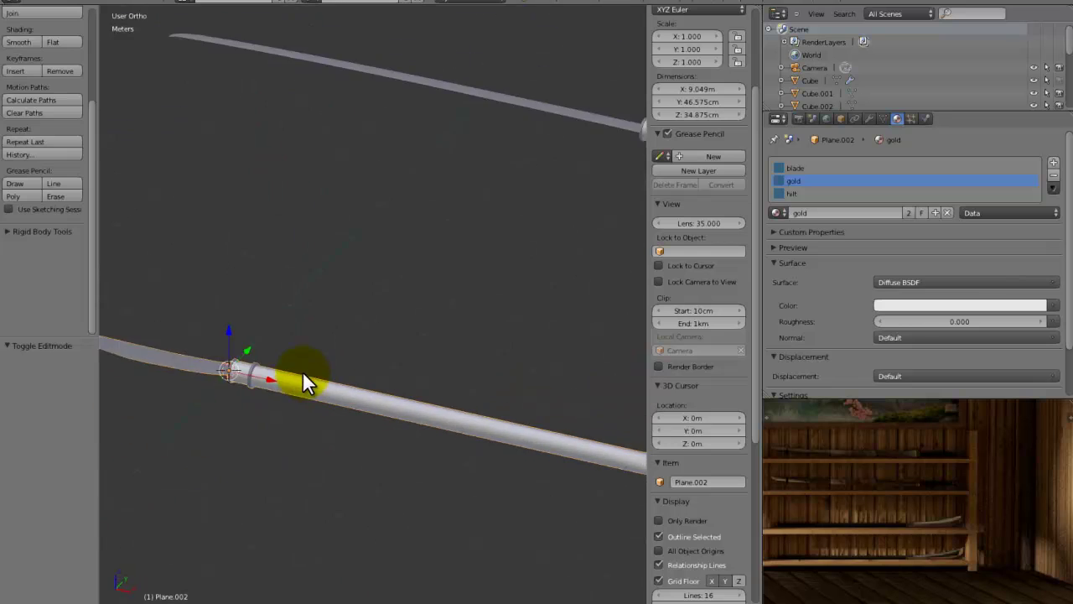
middle_click_drag(242, 322, 344, 533)
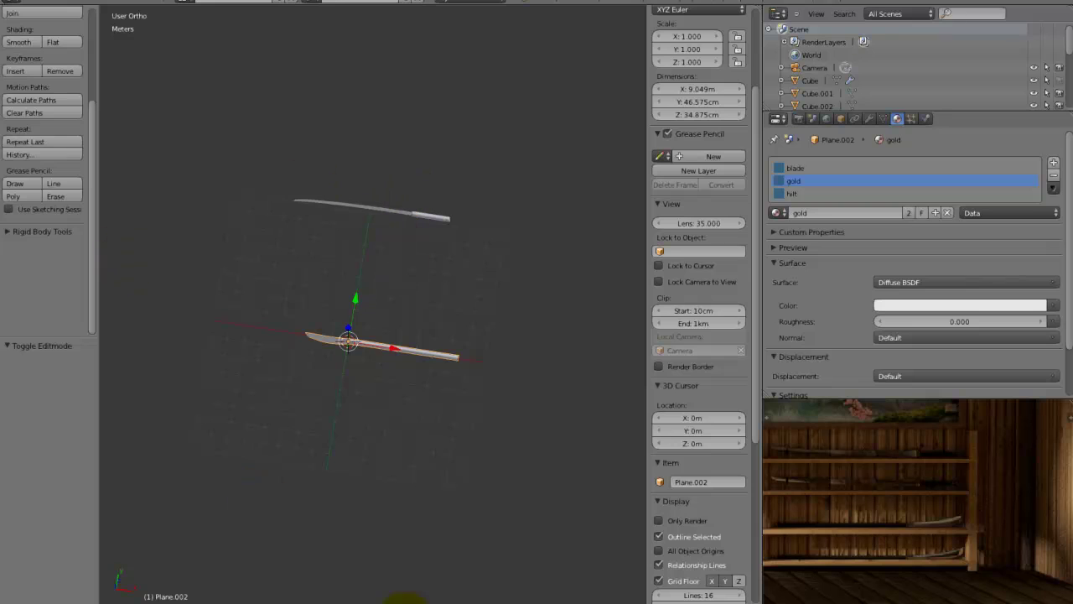
right_click(395, 201, "shift")
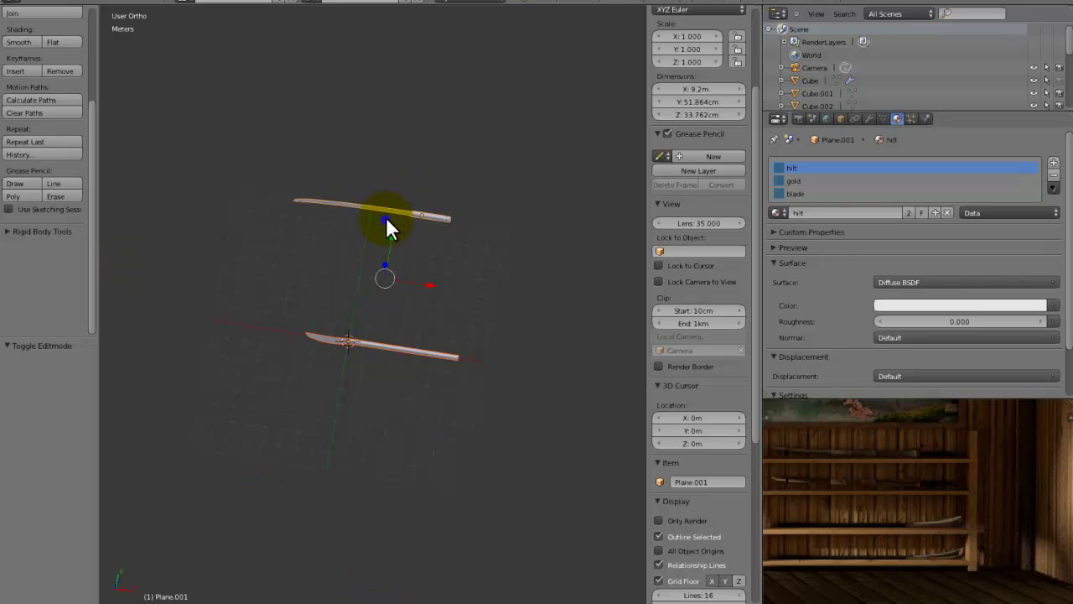
key("m")
left_click(494, 234)
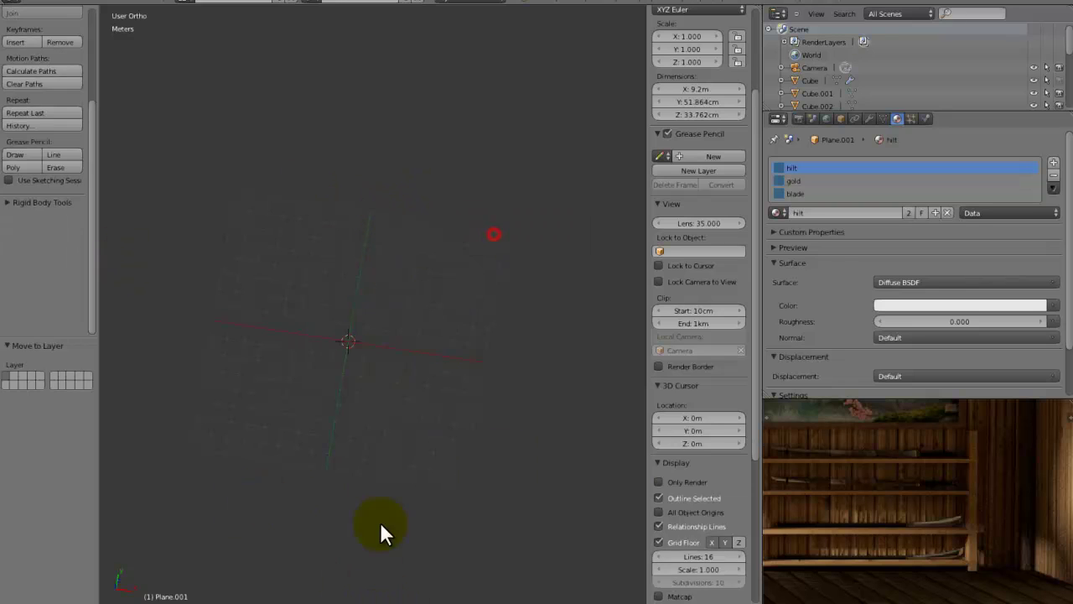
left_click(379, 597)
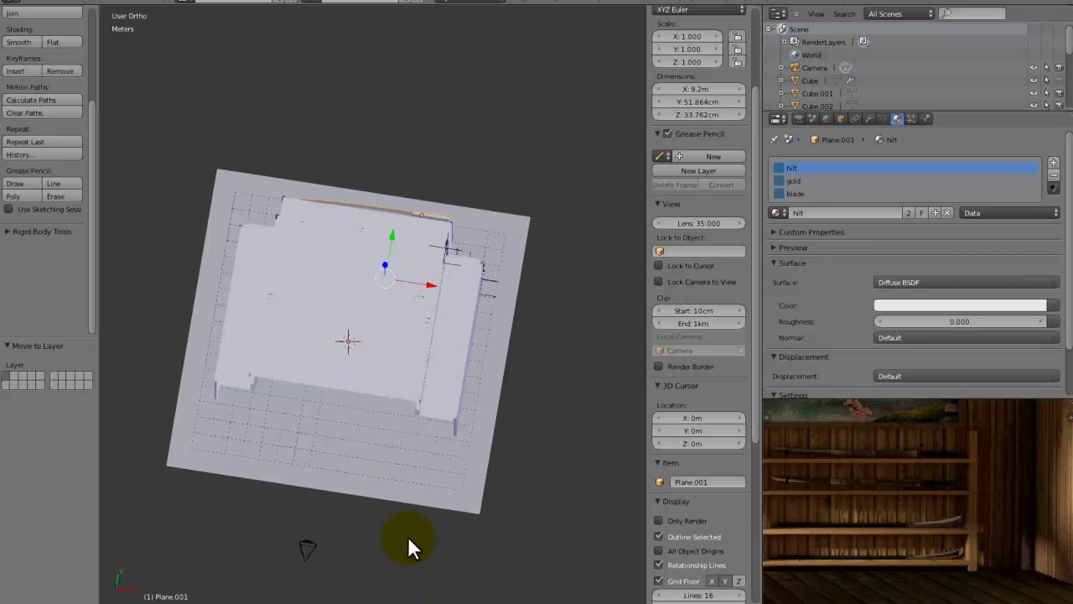
key("m")
left_click(517, 561)
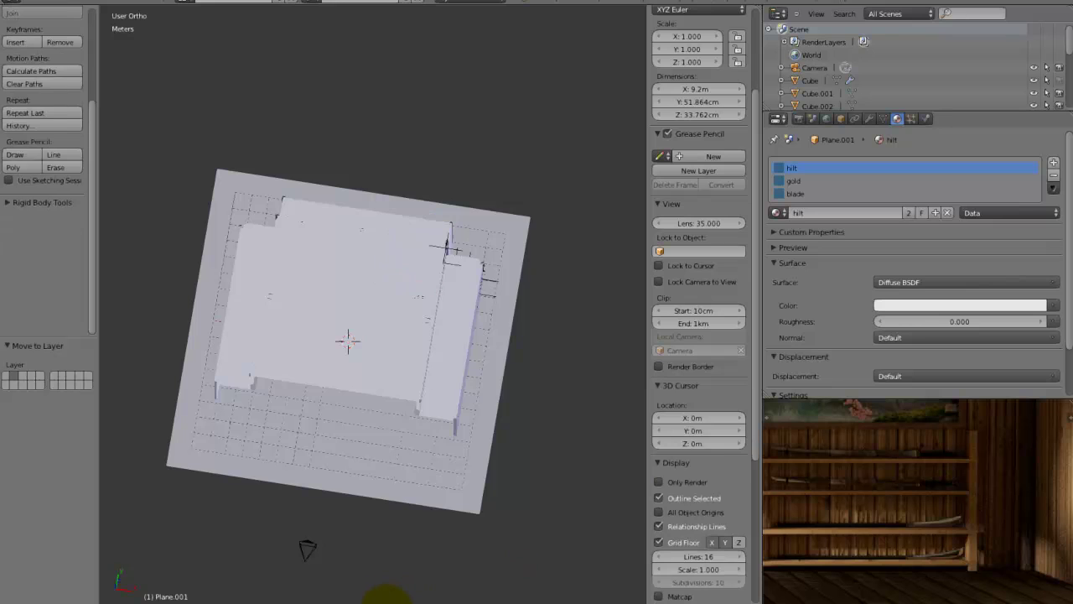
left_click(387, 597)
Scale the long-shafted curved blade down uniformly to 0.276.
right_click(384, 355)
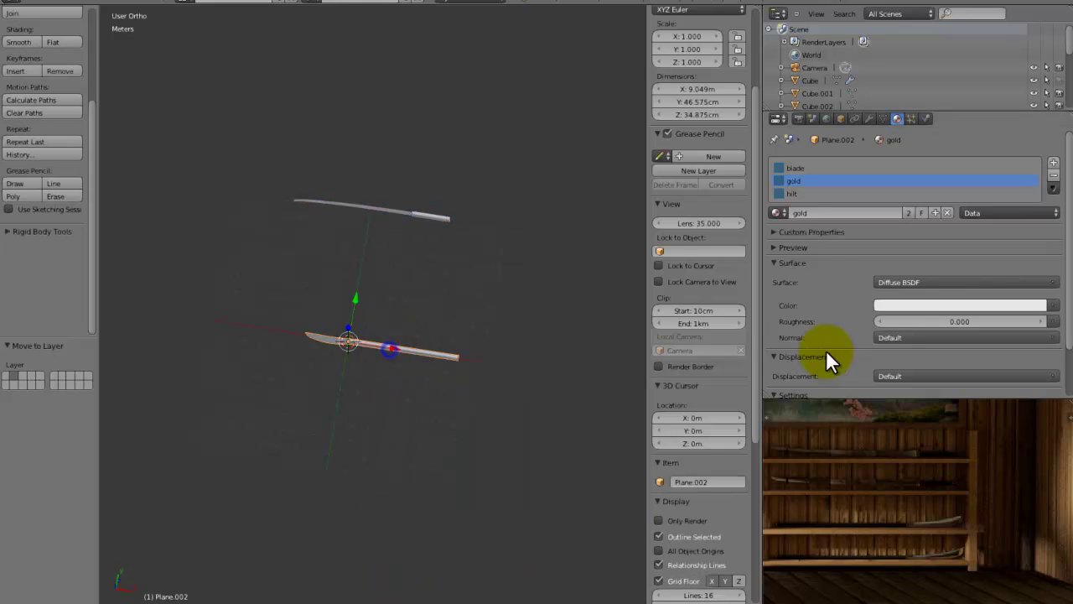
scroll(682, 251, "up", 5)
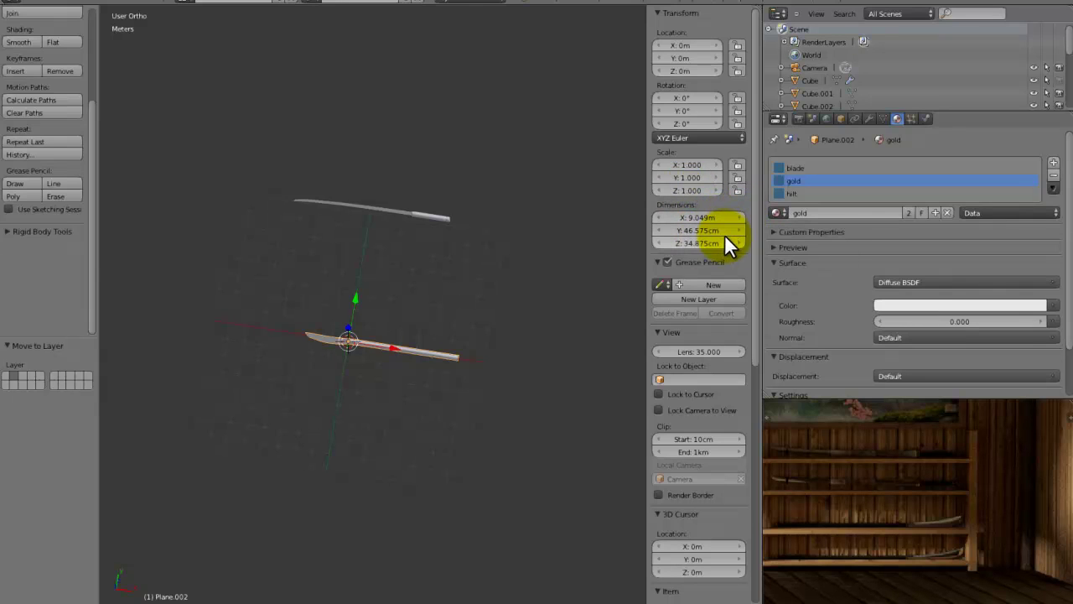
scroll(571, 324, "up", 5)
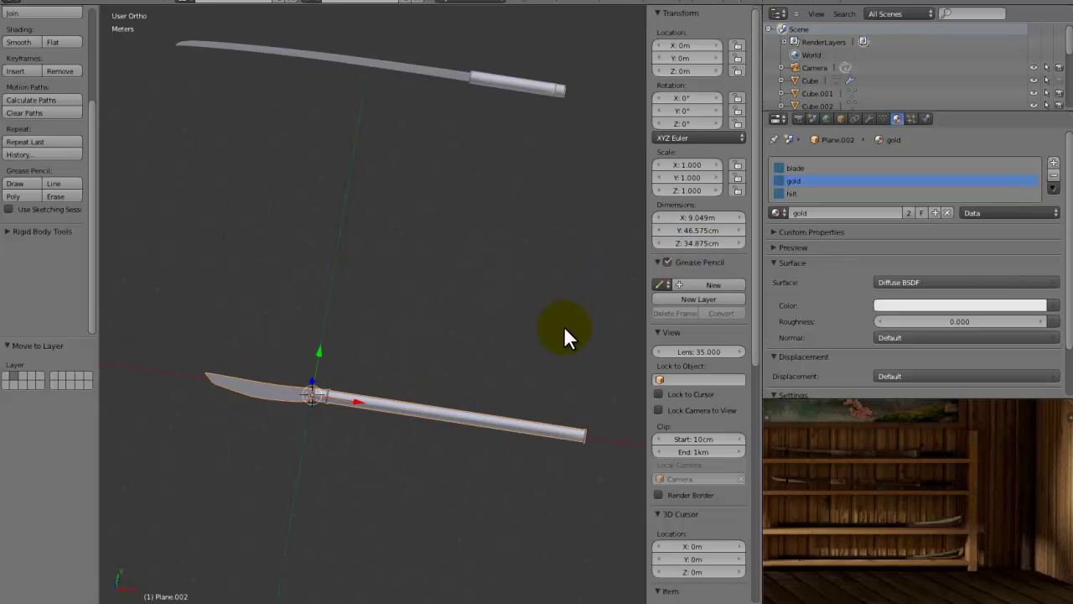
key("s")
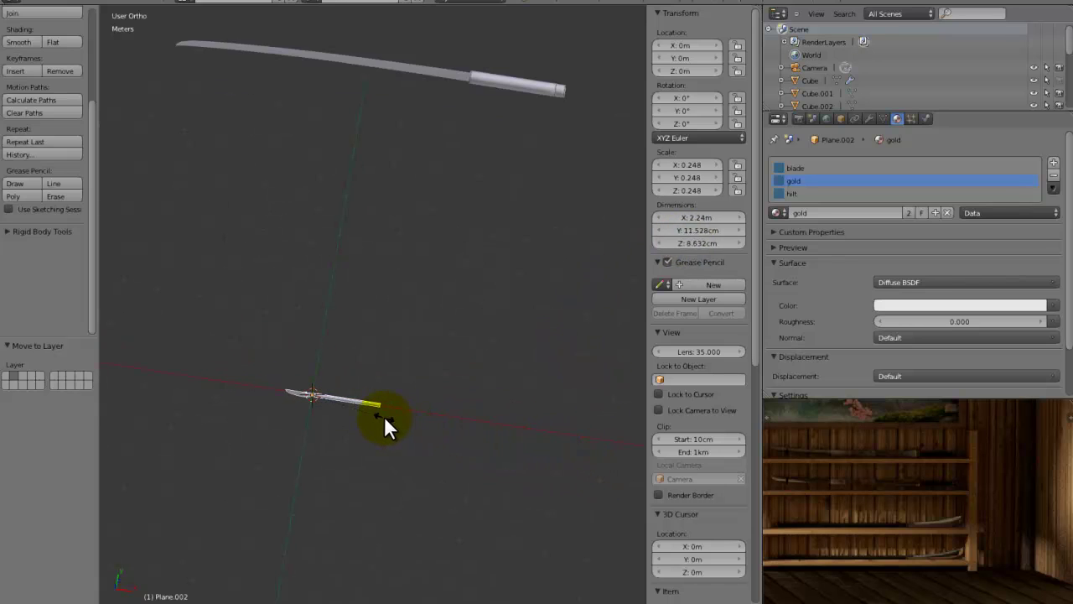
left_click(467, 436)
Scale the slender curved sword down uniformly to 0.281.
right_click(439, 67)
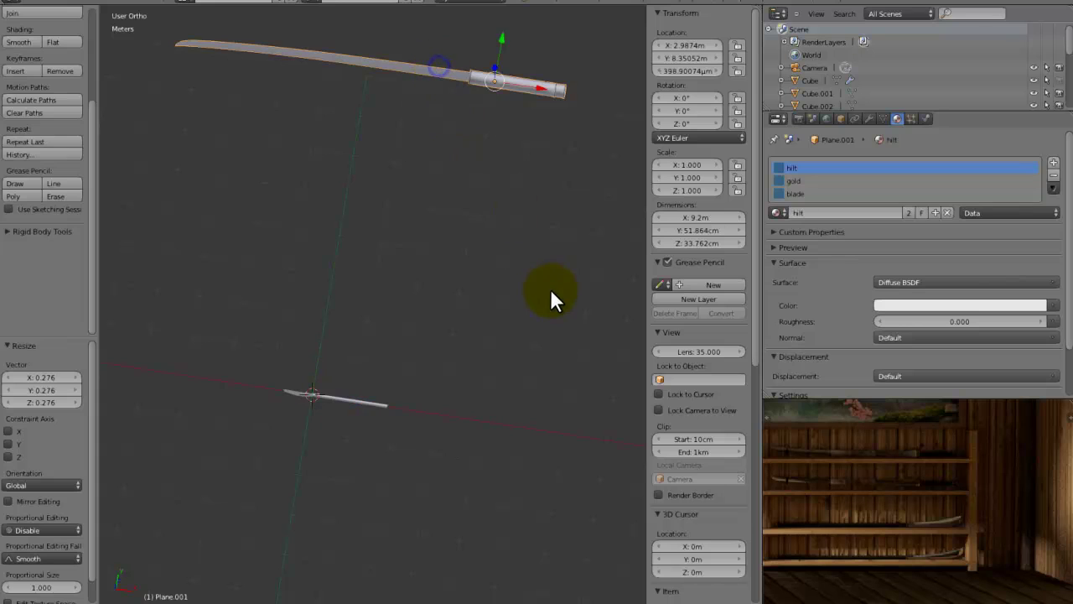
key("s")
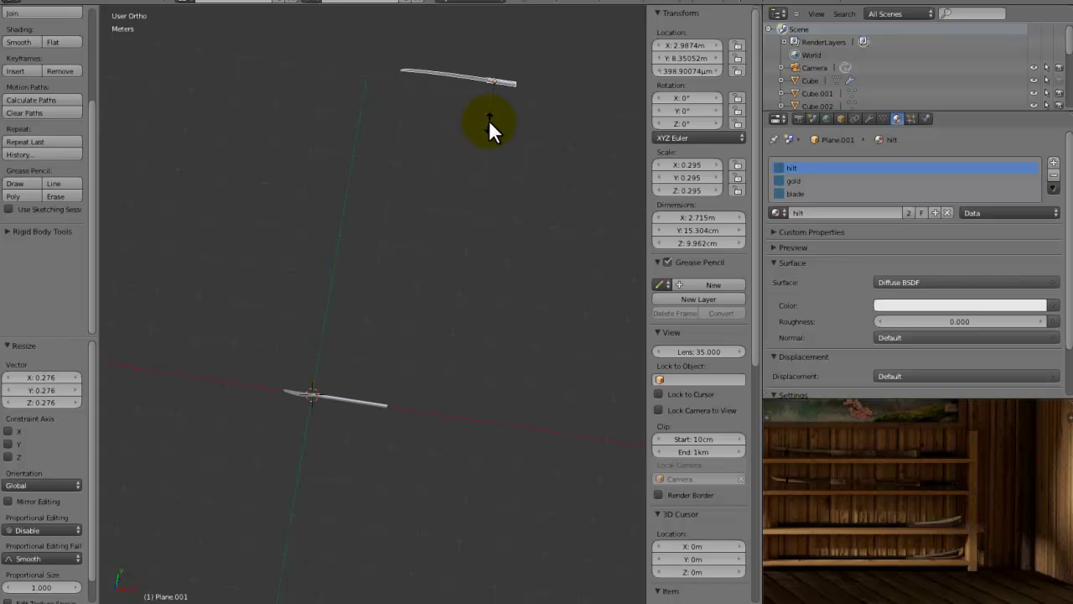
left_click(494, 90)
Move the slender sword by about -7.739 m along Y and -1.752 m along X, beside the long-shafted blade.
key("g")
key("y")
left_click(367, 424)
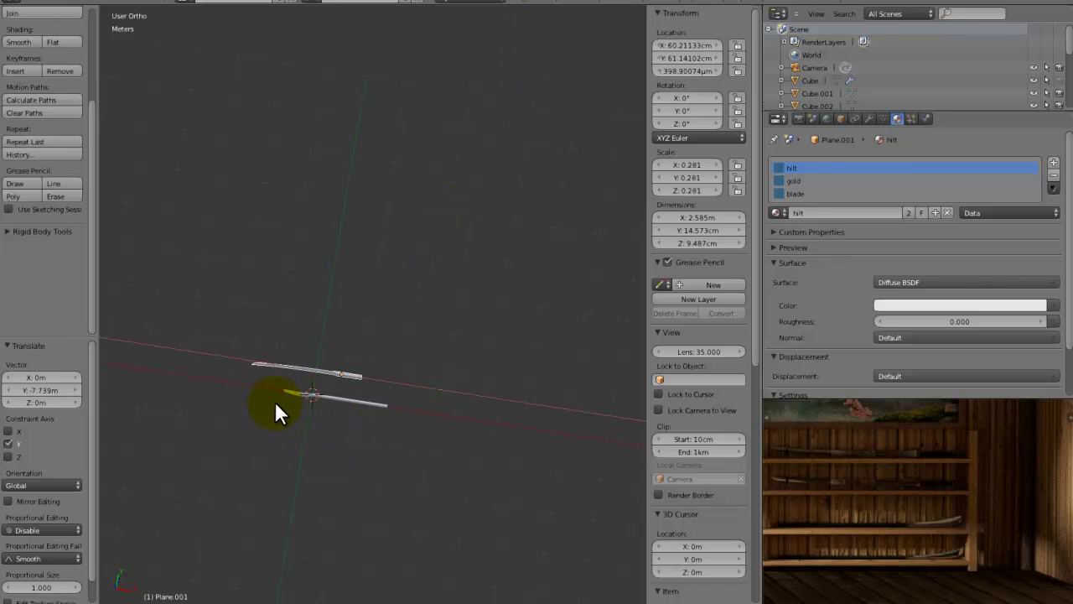
left_click(298, 405)
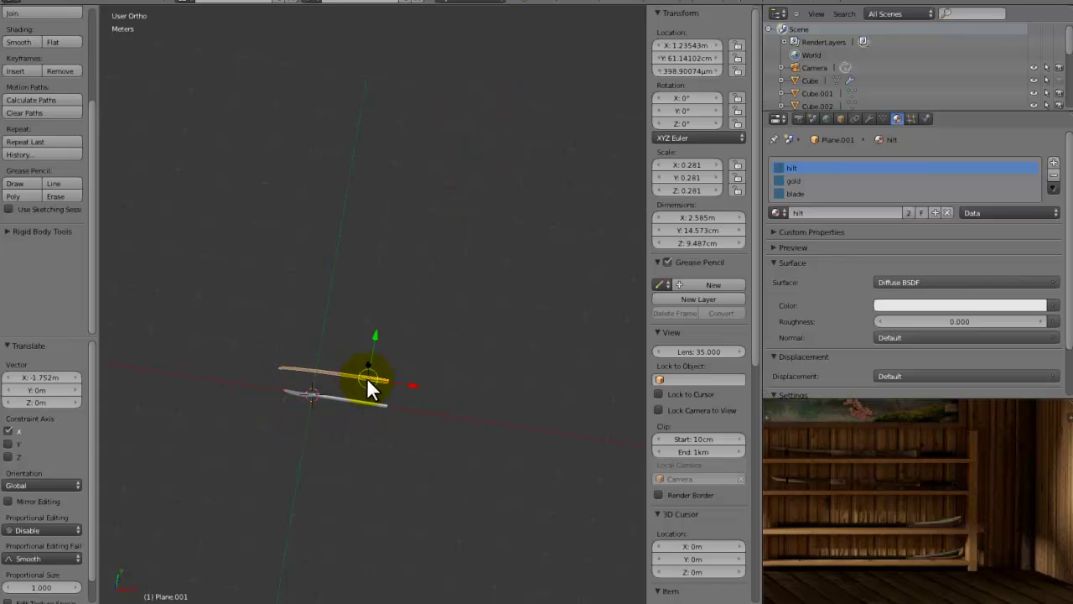
Select both scaled weapons and move them to layer 1.
scroll(378, 367, "up", 3)
right_click(361, 462)
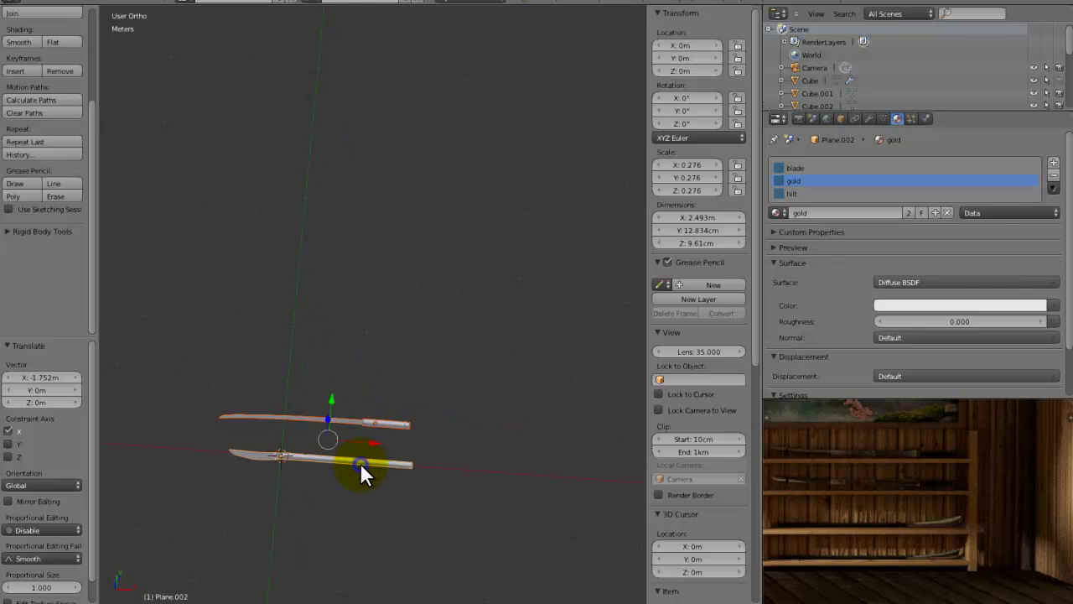
key("m")
left_click(530, 510)
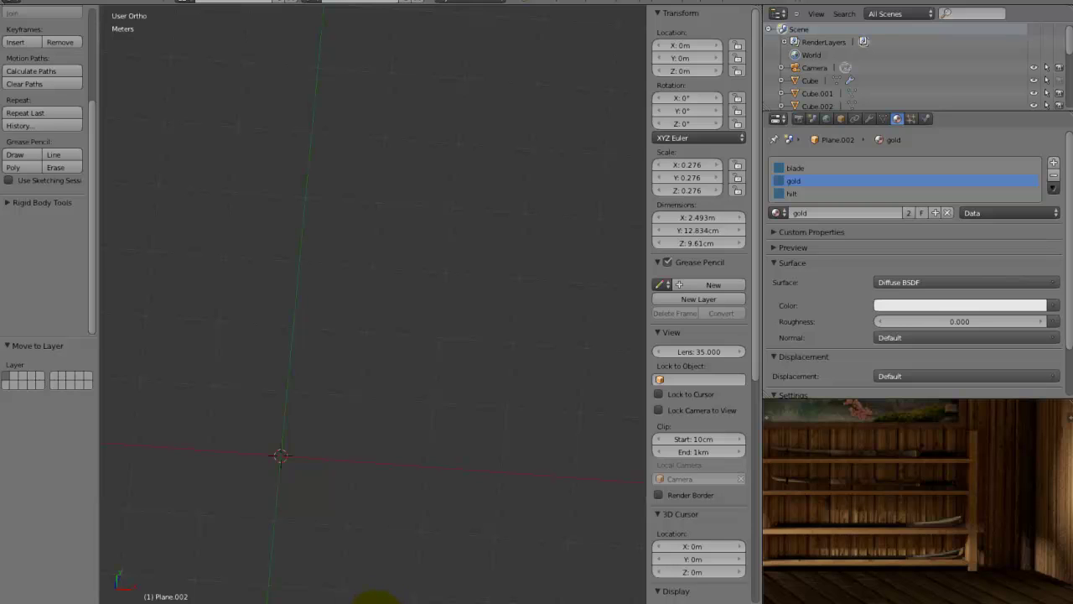
Show the dojo scene's layer and rotate both weapons by -90° about X.
left_click(380, 601)
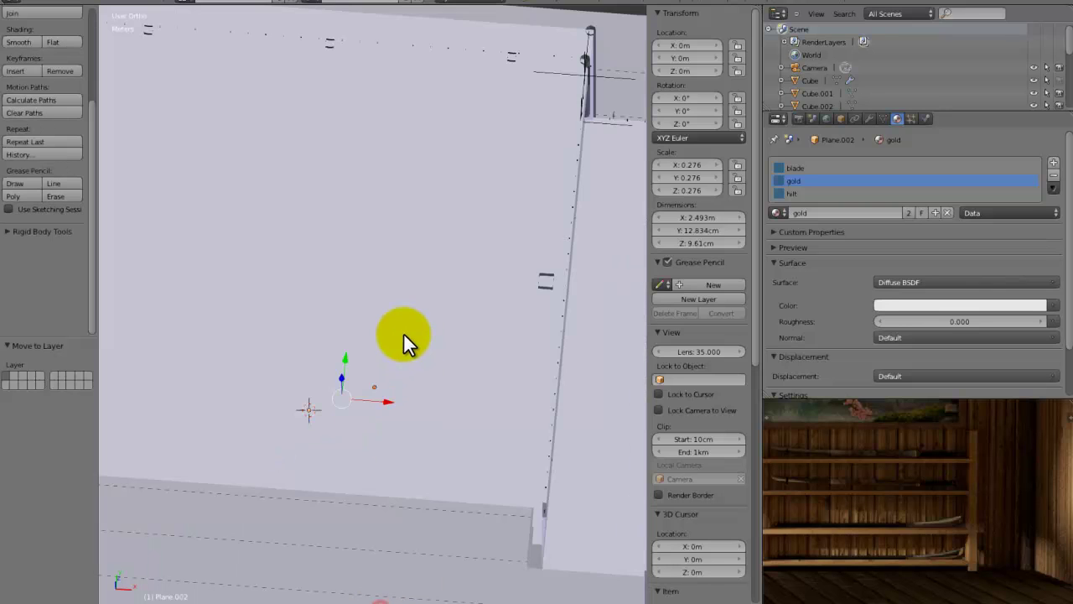
key("KP_0")
scroll(304, 327, "up", 2)
type("s")
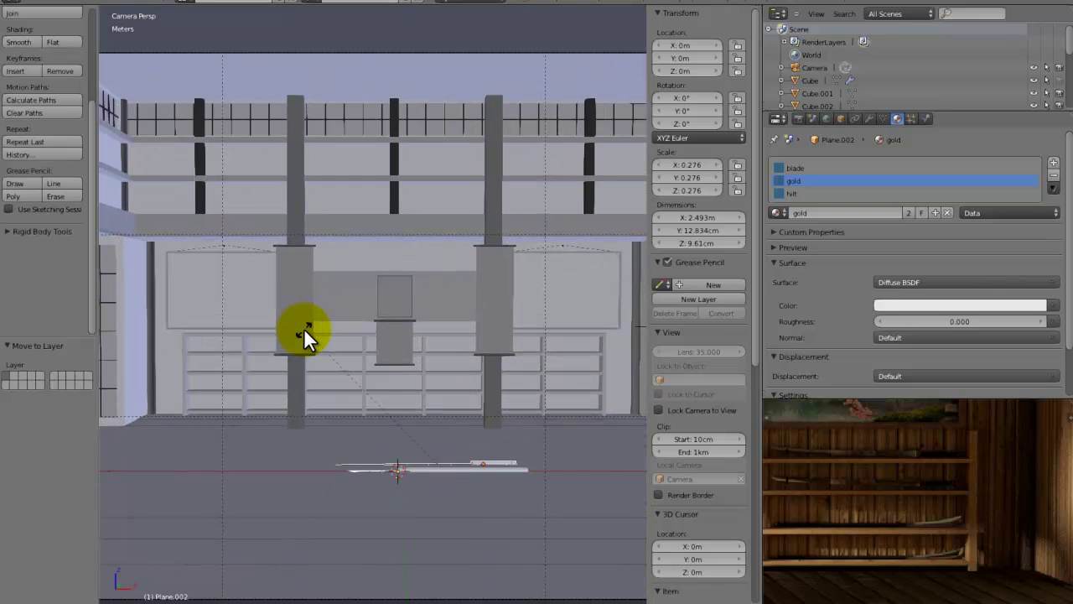
type("x-90")
key("Return")
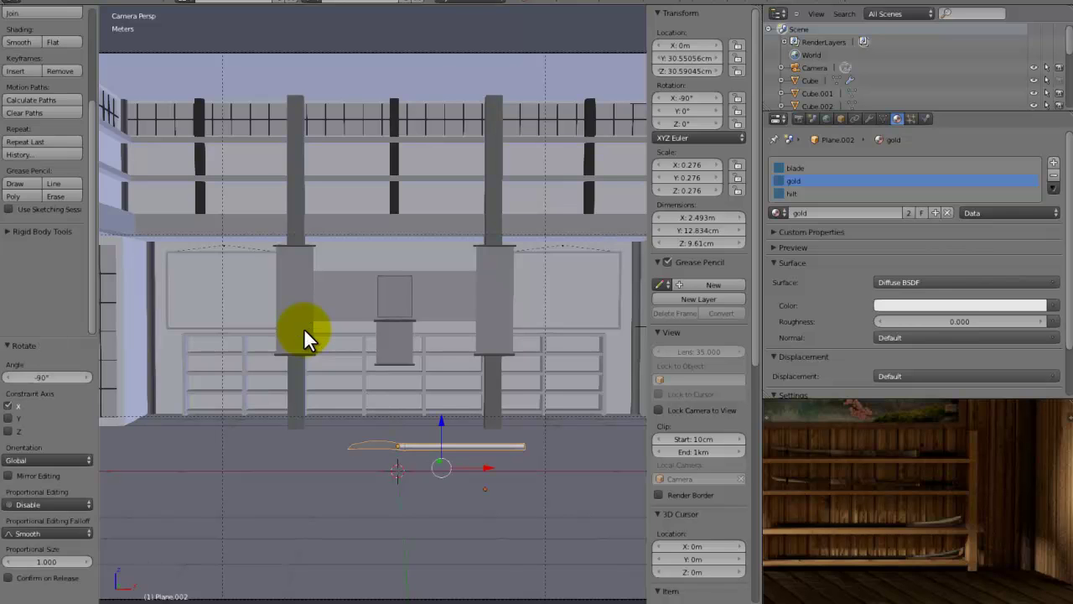
Raise both weapons to the height of the shelf rack and move them -3.003 m along X.
key("g")
key("z")
left_click(389, 374)
key("g")
key("x")
left_click(174, 387)
Push both weapons back along Y to about Y 6.729 m at the shelf rack and lower them by 20.689 cm.
key("g")
key("y")
key("g")
key("y")
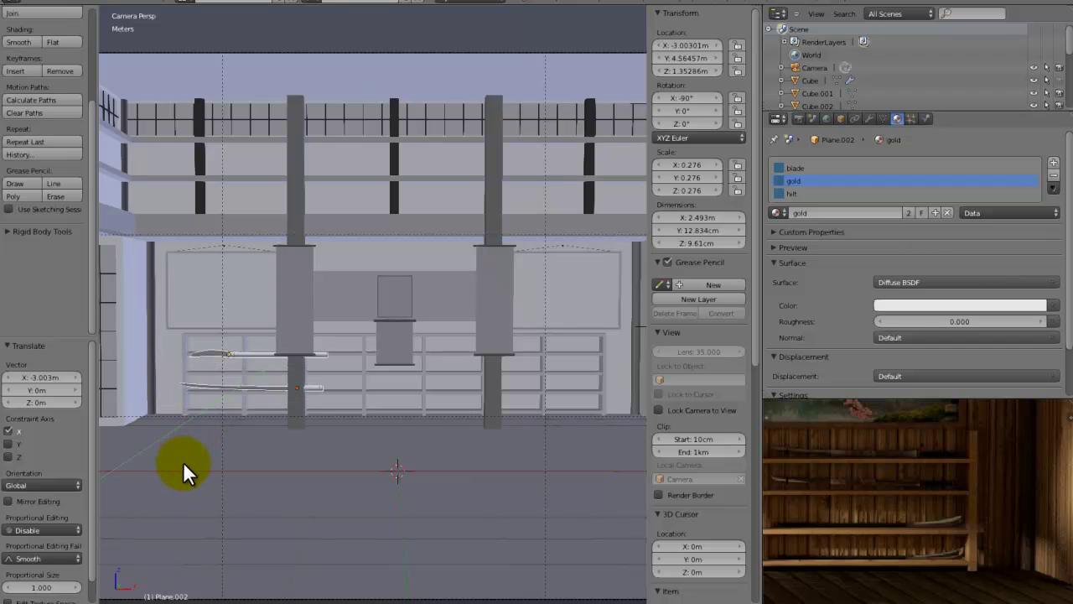
left_click(187, 479)
key("g")
key("z")
left_click(184, 490)
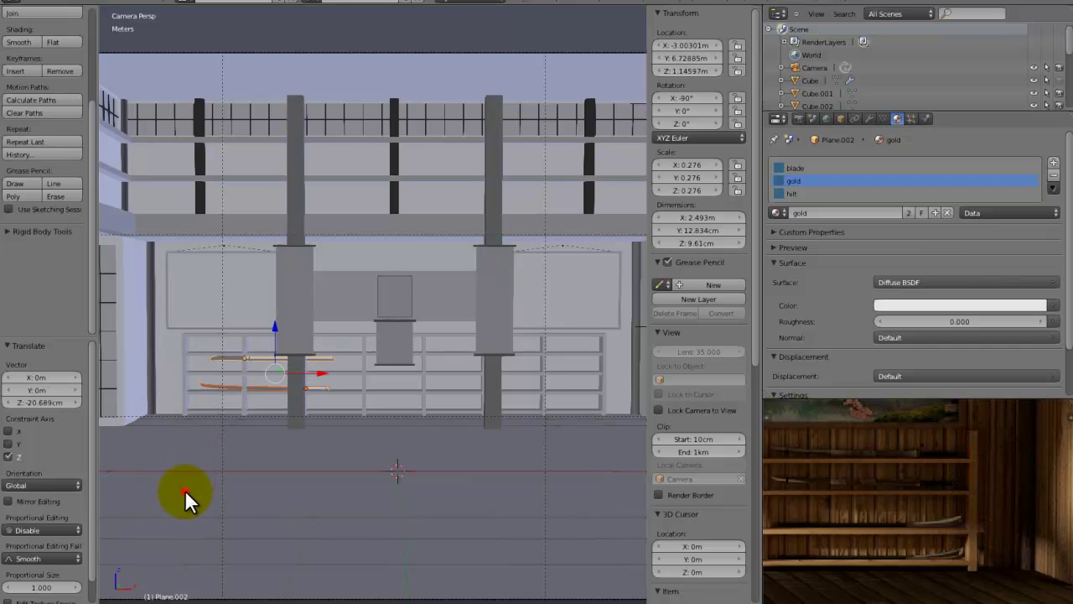
Move both placed weapons to layer 2, off the scene's layer.
middle_click_drag(281, 423, 375, 402, "shift")
scroll(376, 403, "up", 4)
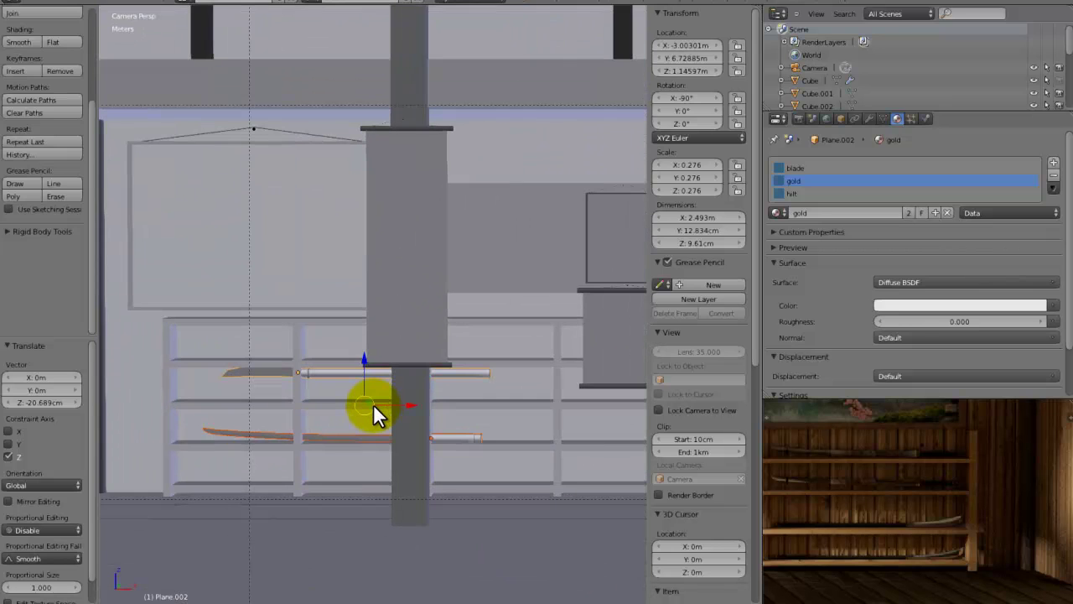
scroll(373, 403, "down", 3)
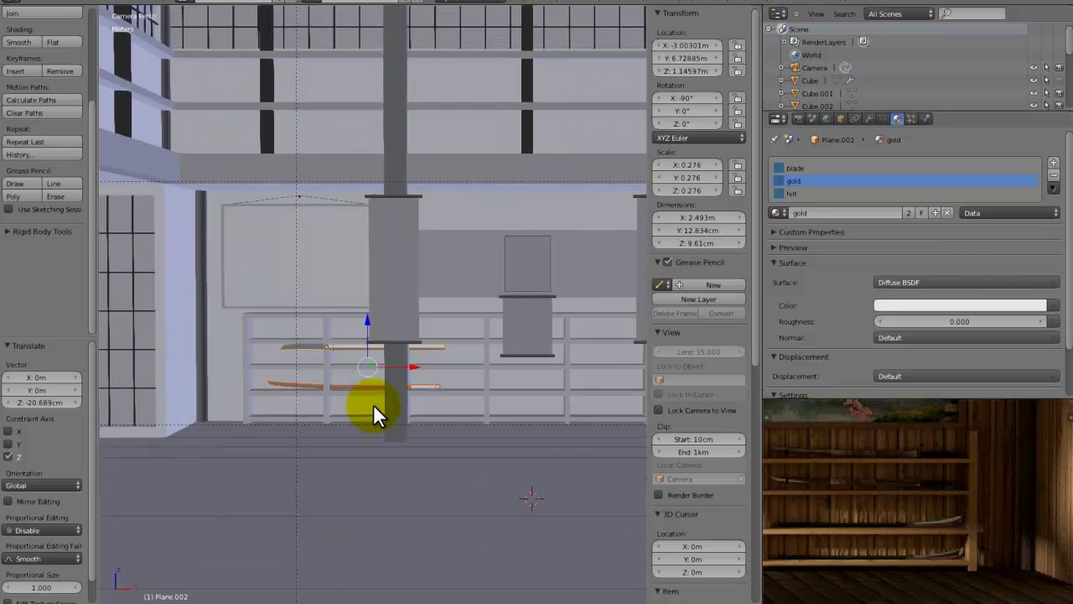
key("m")
left_click(483, 427)
Open the shelf rack's mesh for editing and delete the vertices of its leftmost upright and the attached top board end.
right_click(323, 353)
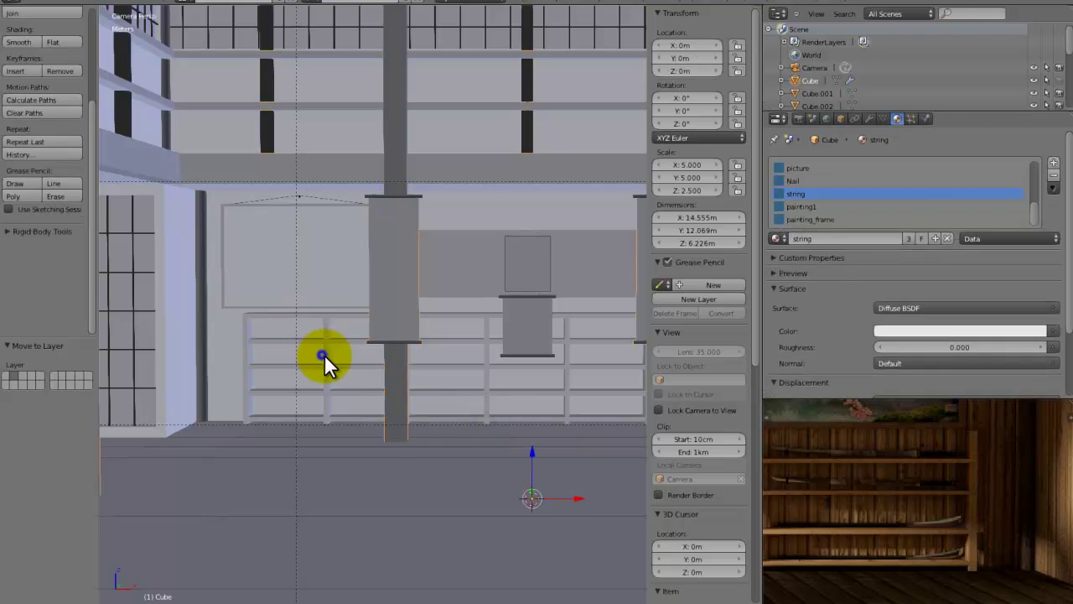
key("Tab")
key("Tab")
right_click(325, 354)
key("Tab")
scroll(310, 359, "up", 2)
scroll(293, 362, "up", 1)
key("a")
key("b")
left_click_drag(204, 298, 149, 597)
key("x")
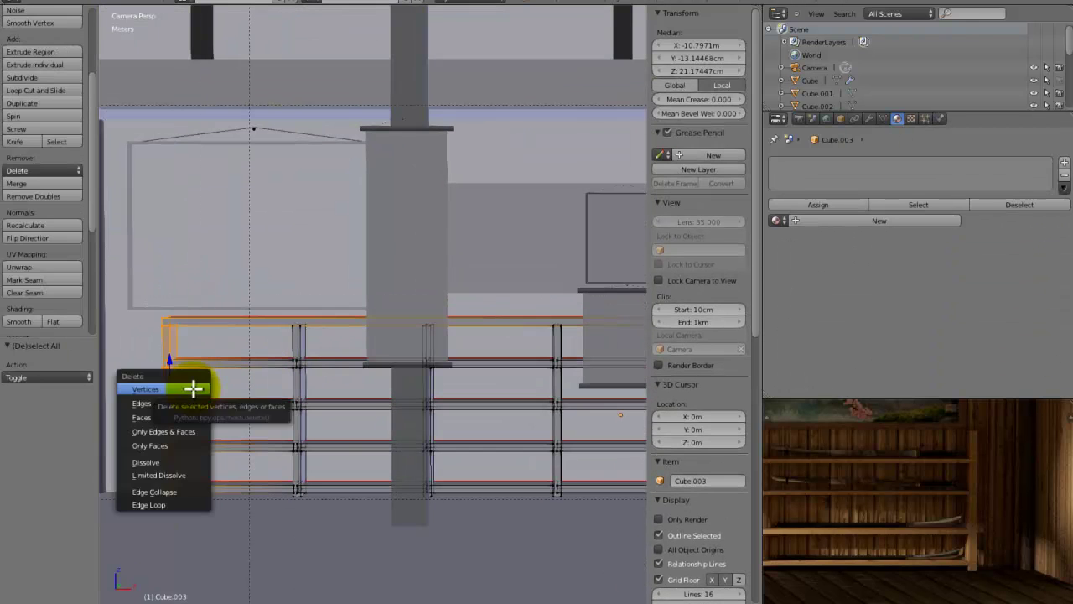
left_click(192, 388)
Delete the vertices of the rack's rightmost upright.
scroll(218, 388, "down", 3)
middle_click_drag(360, 361, 1, 337, "shift")
key("b")
left_click_drag(429, 269, 376, 446)
key("x")
left_click(375, 446)
Widen the whole remaining rack mesh along X by a factor of 1.549 to span the back wall.
middle_click_drag(336, 426, 563, 424, "shift")
scroll(436, 401, "up", 2)
middle_click_drag(432, 400, 449, 416, "shift")
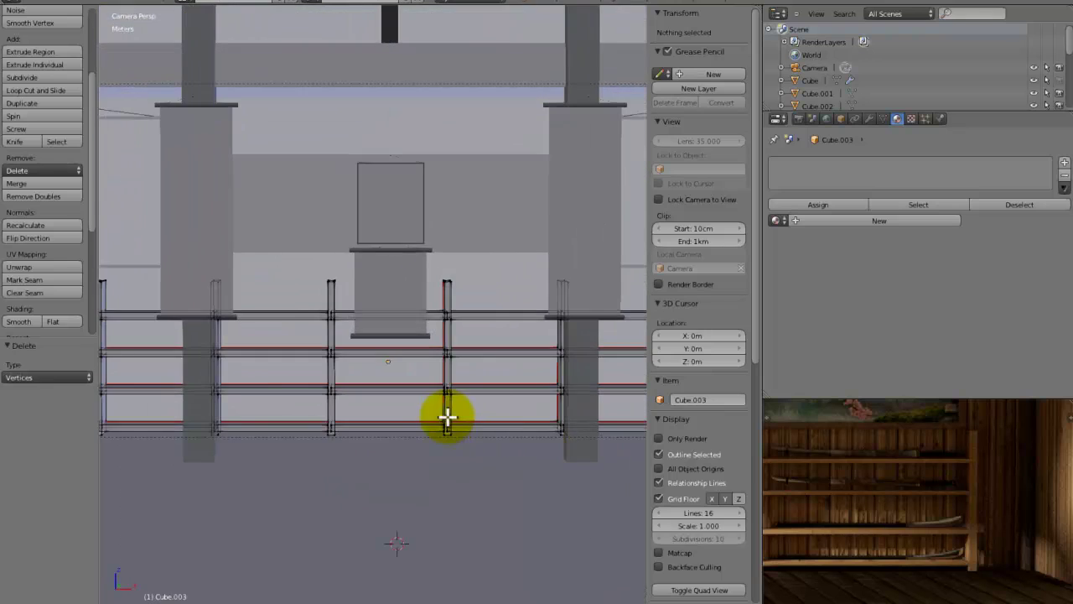
scroll(448, 417, "down", 3)
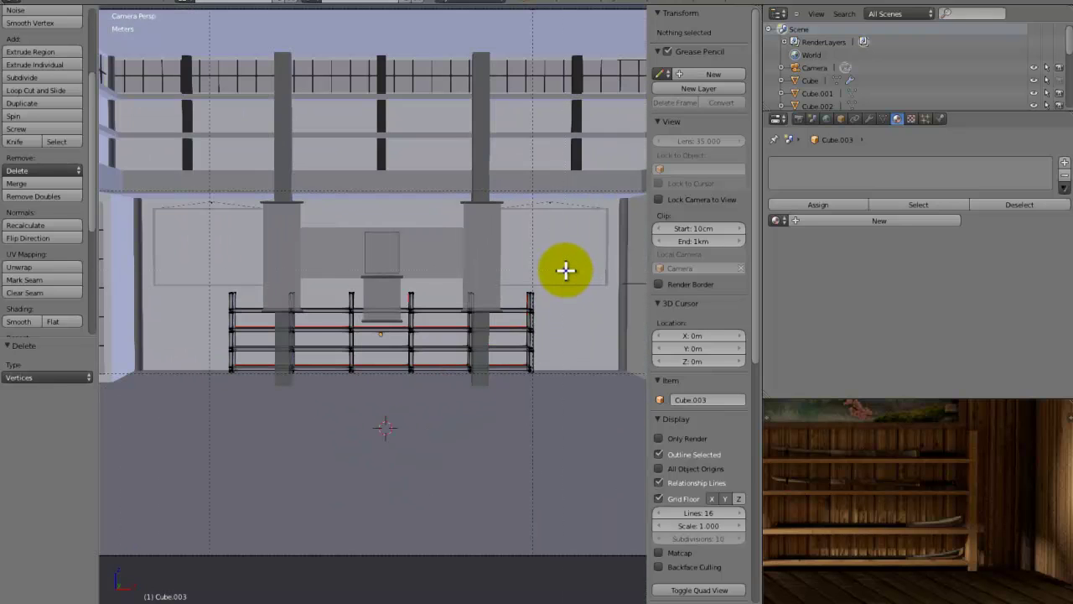
key("a")
key("s")
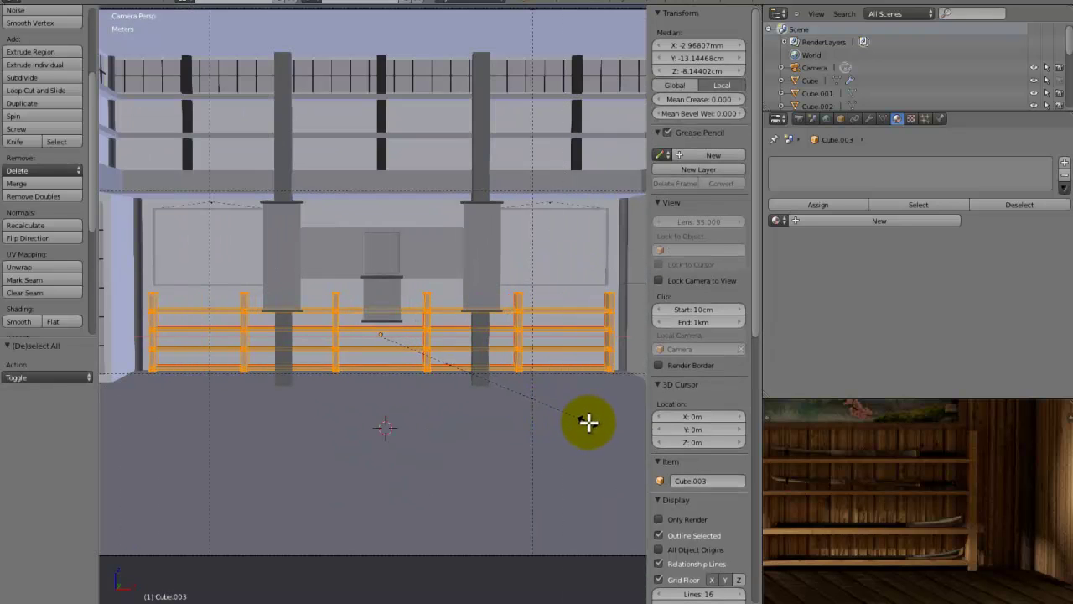
left_click(589, 423)
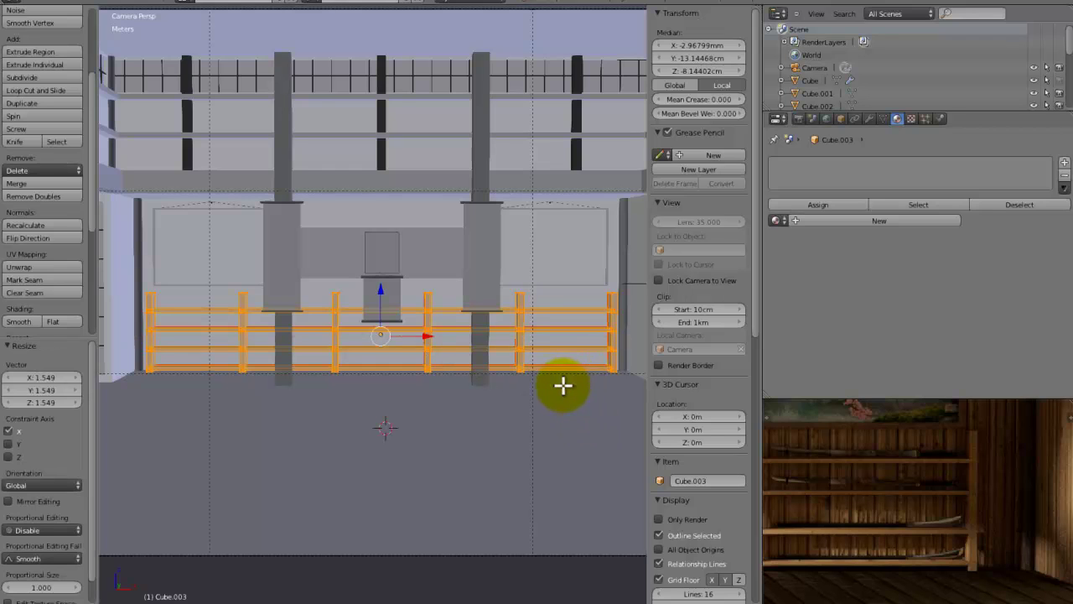
key("a")
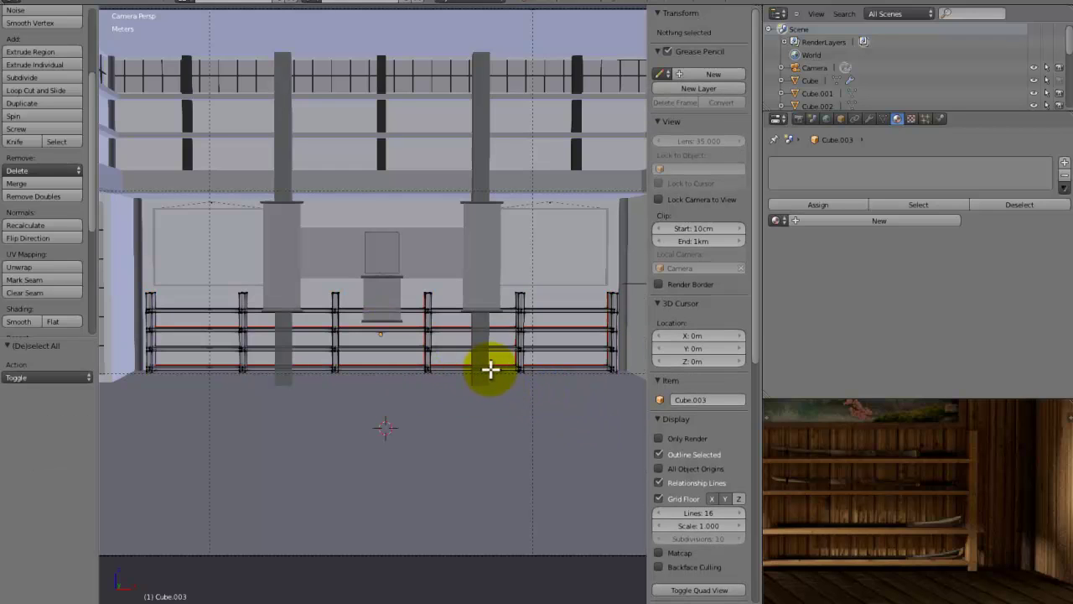
Add a cube to the rack mesh and move it about 6.771 m along Y and -21.702 cm along X, over the rack.
key("shift+a")
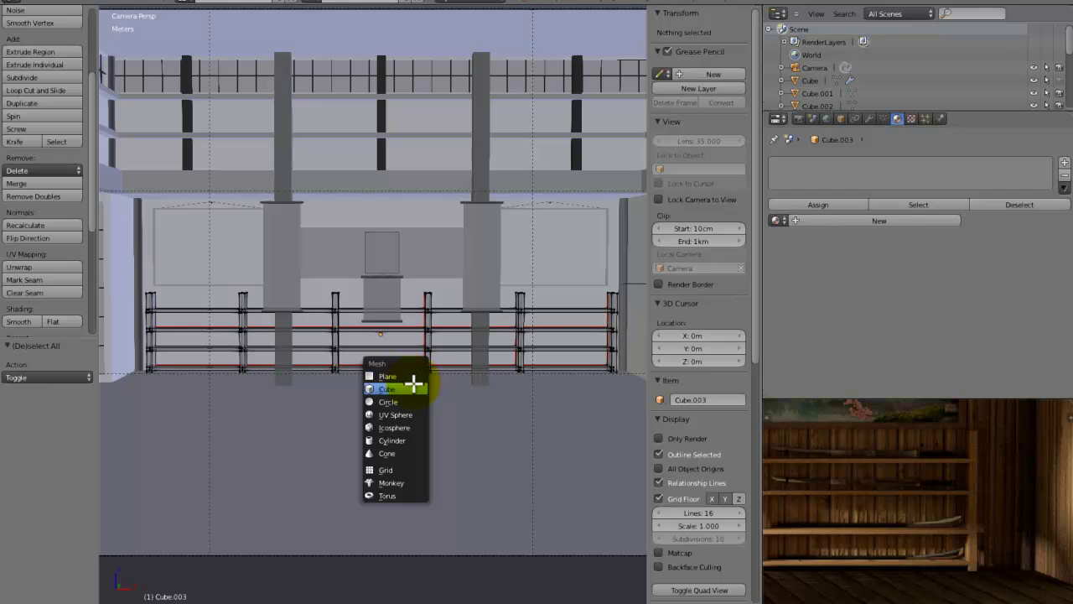
left_click(411, 384)
key("KP_7")
key("z")
scroll(408, 393, "down", 3)
key("g")
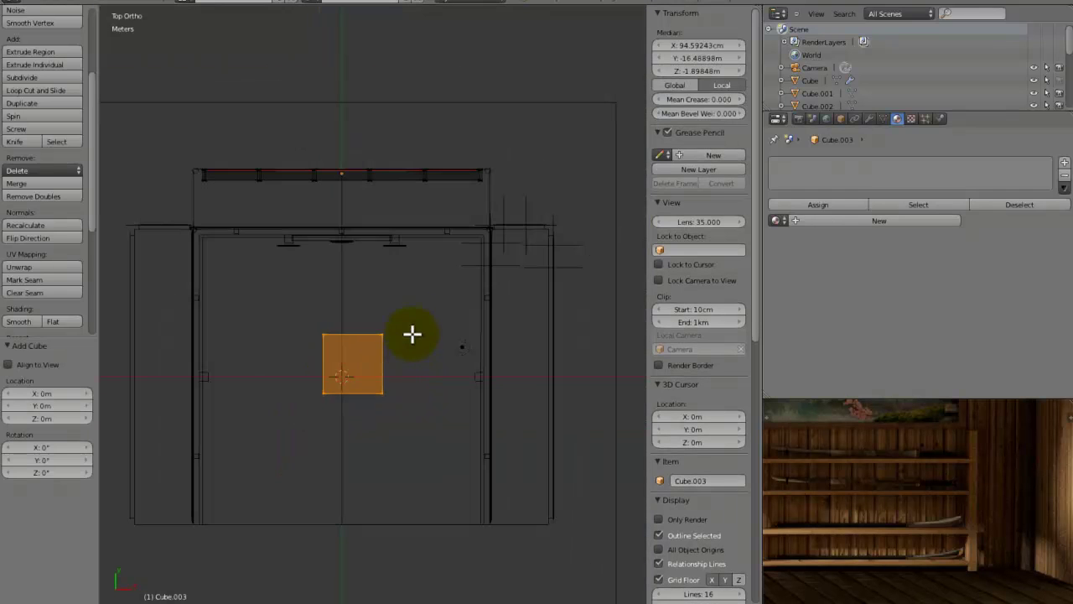
left_click(395, 171)
Scale the cube to 0.175 along Y to match the rack's depth, and move it 4.24 cm along Y.
scroll(412, 290, "up", 5)
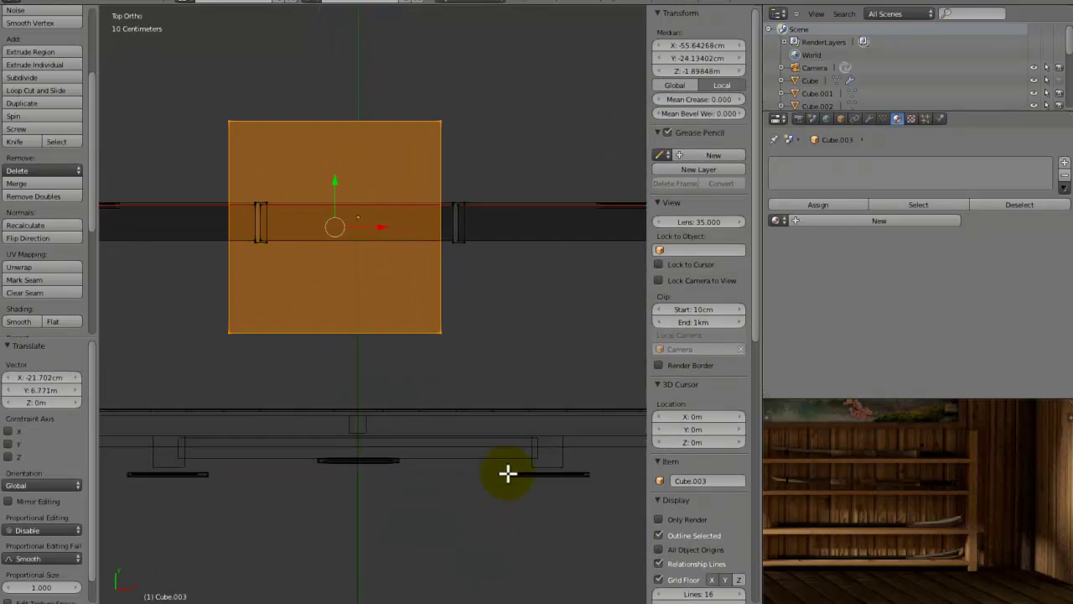
key("x")
key("y")
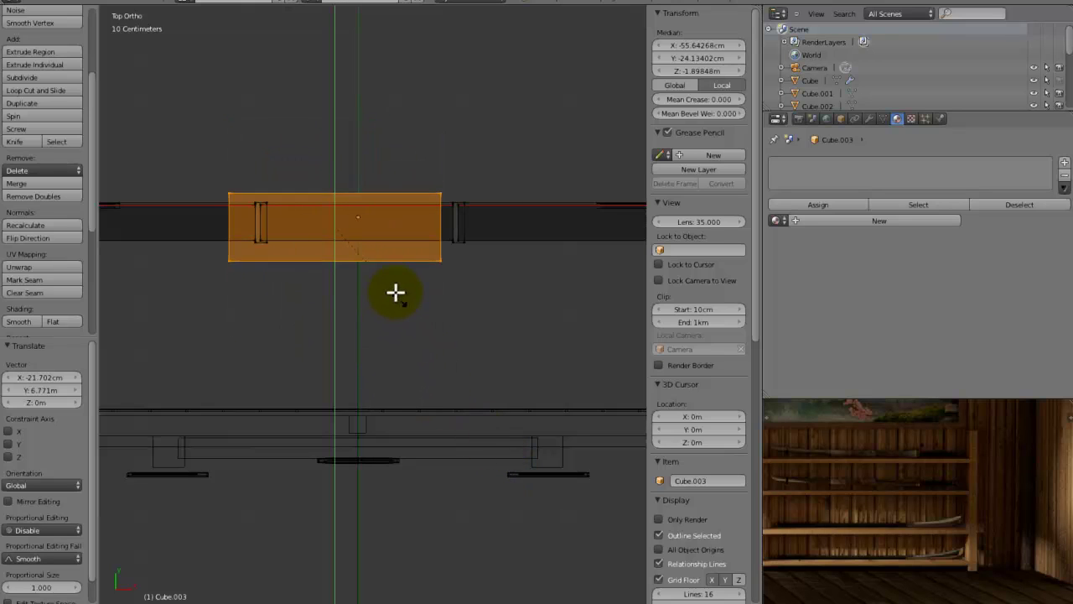
left_click(375, 258)
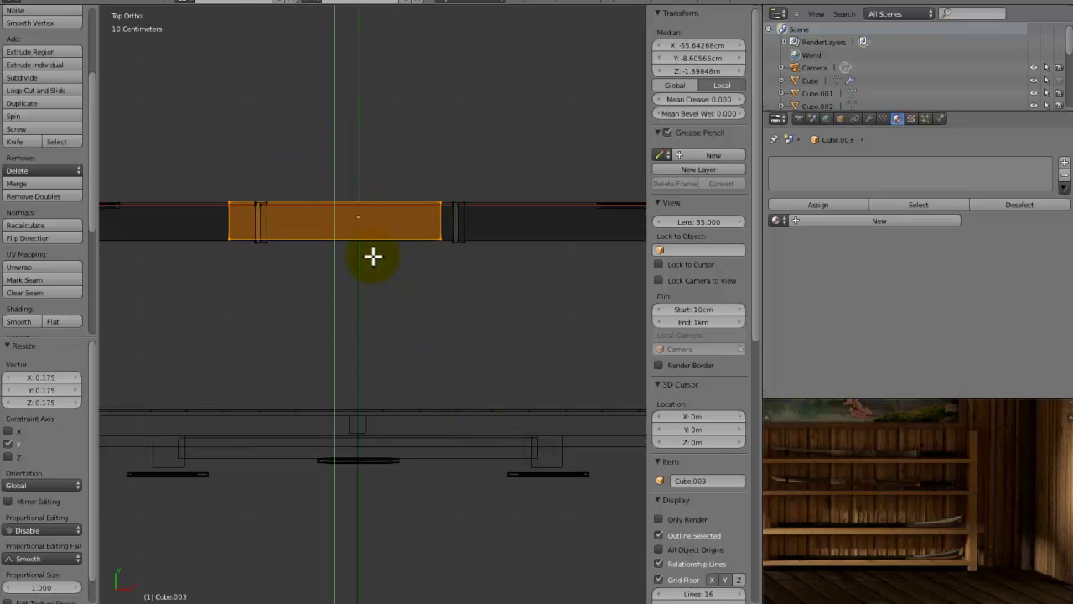
left_click(371, 258)
Flatten the cube along Z into a thin board and raise it 1.622 m to the top of the rack's uprights.
middle_click_drag(372, 269, 379, 226)
scroll(379, 226, "down", 2)
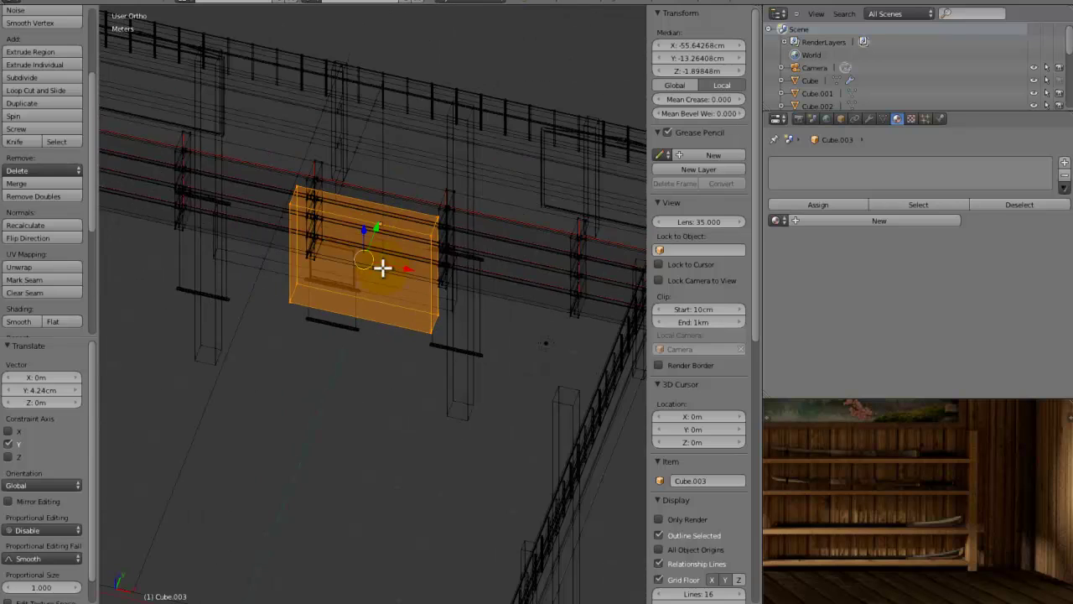
key("KP_1")
key("z")
key("s")
key("z")
left_click(378, 355)
key("g")
key("z")
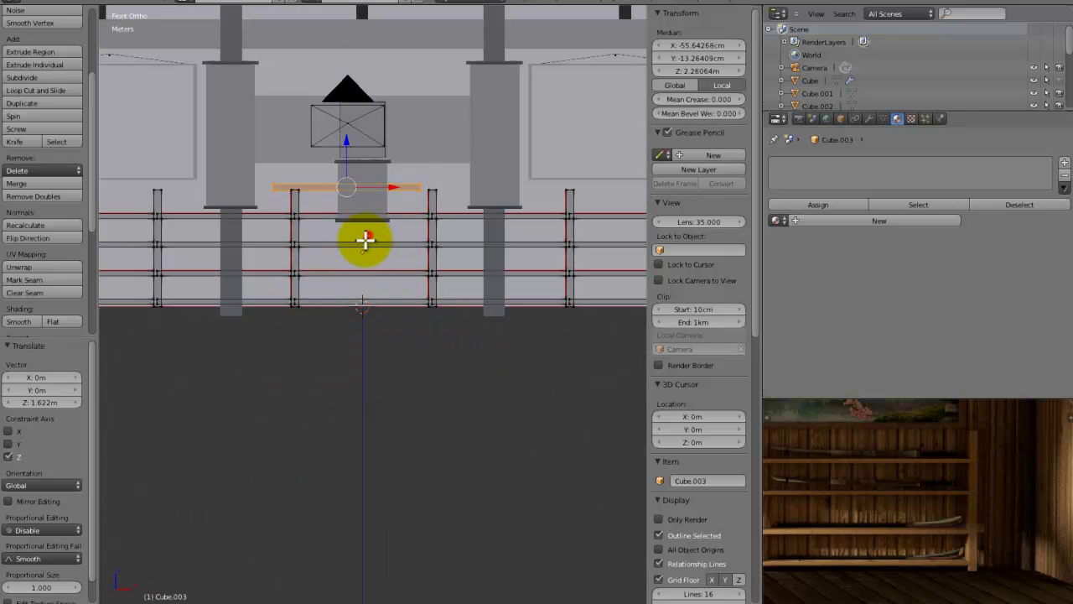
Stretch the top board along X by a factor of 4.779 and shift it 17.582 cm along X.
scroll(365, 240, "down", 5)
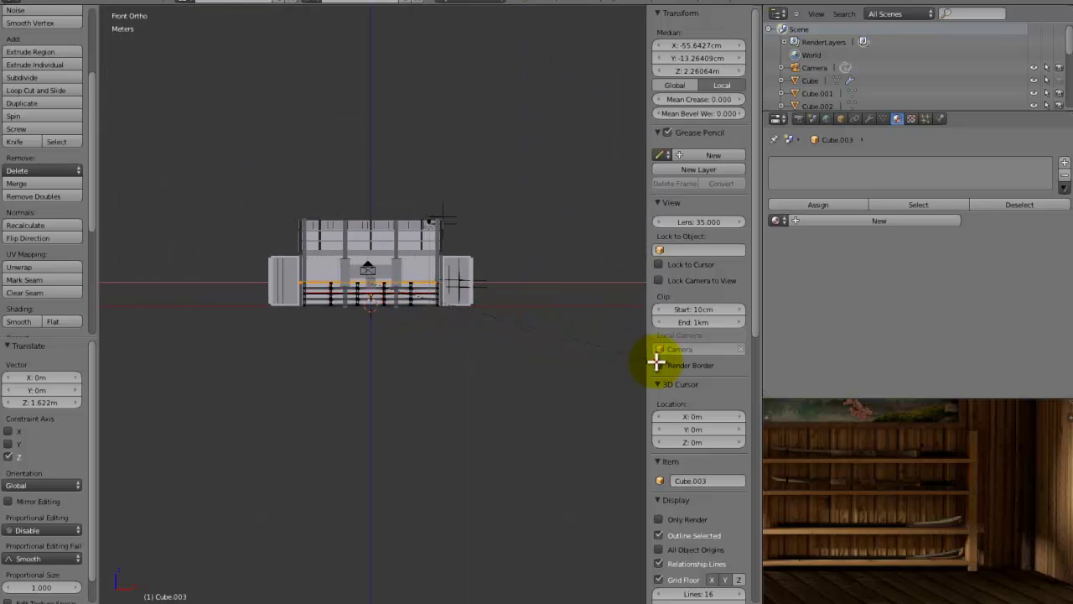
left_click(657, 361)
scroll(524, 353, "up", 7)
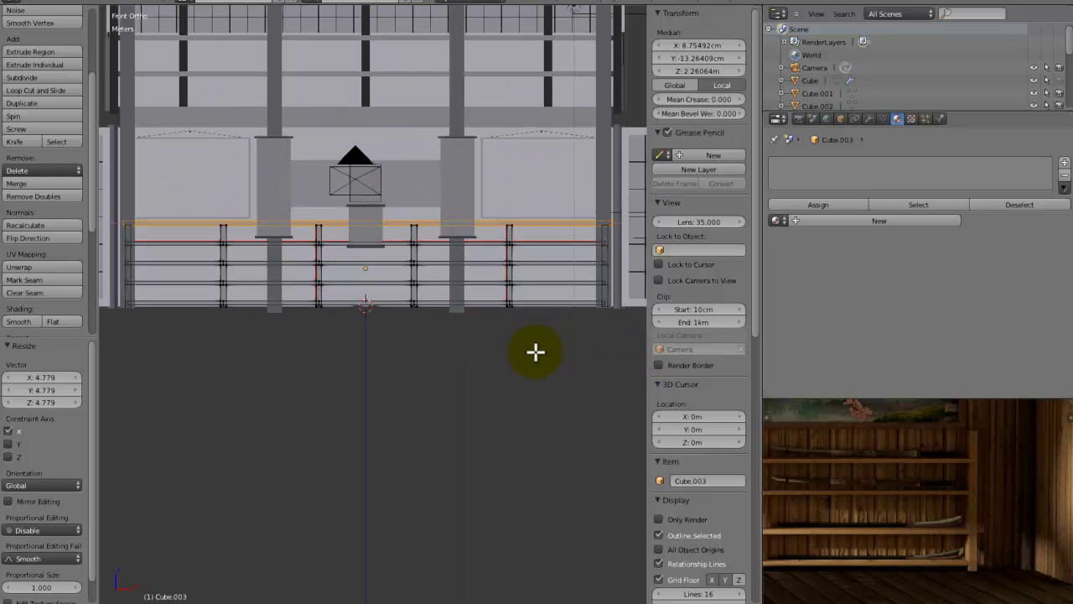
scroll(199, 242, "up", 8)
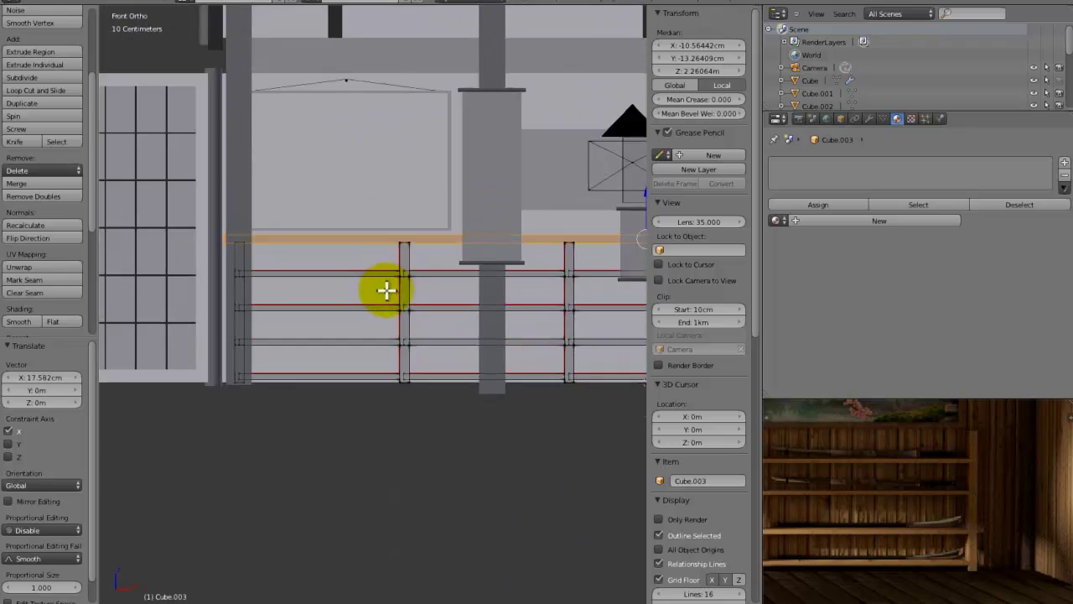
Move the vertices of the top board's left end along X to line up with the leftmost upright.
key("a")
left_click_drag(305, 212, 271, 280)
key("g")
key("x")
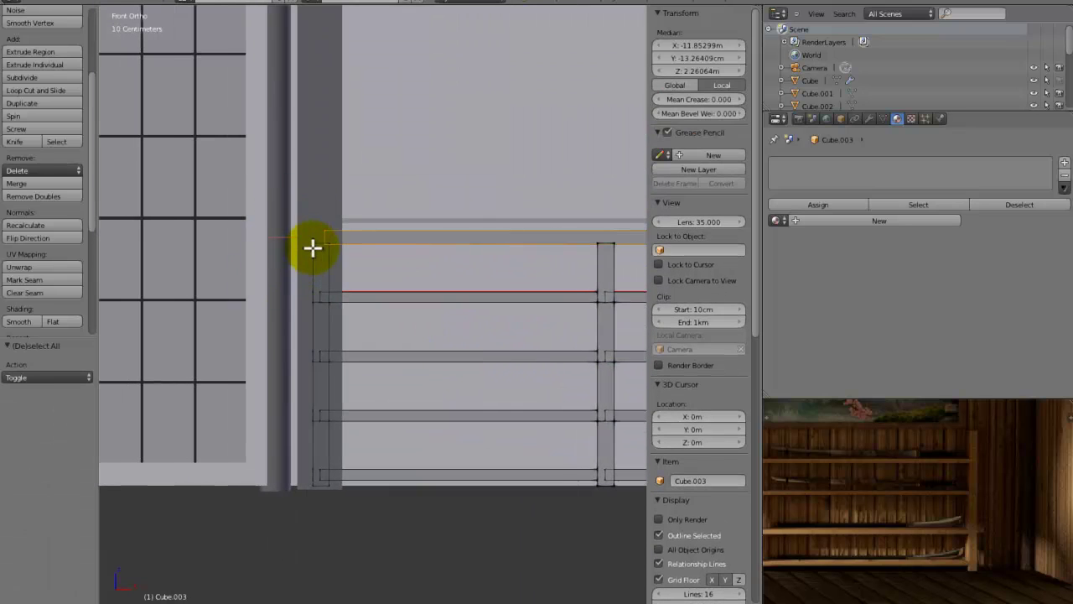
left_click(318, 240)
middle_click_drag(484, 281, 202, 394, "shift")
scroll(397, 271, "down", 5)
middle_click_drag(390, 349, 355, 227, "shift")
scroll(359, 266, "up", 8)
key("a")
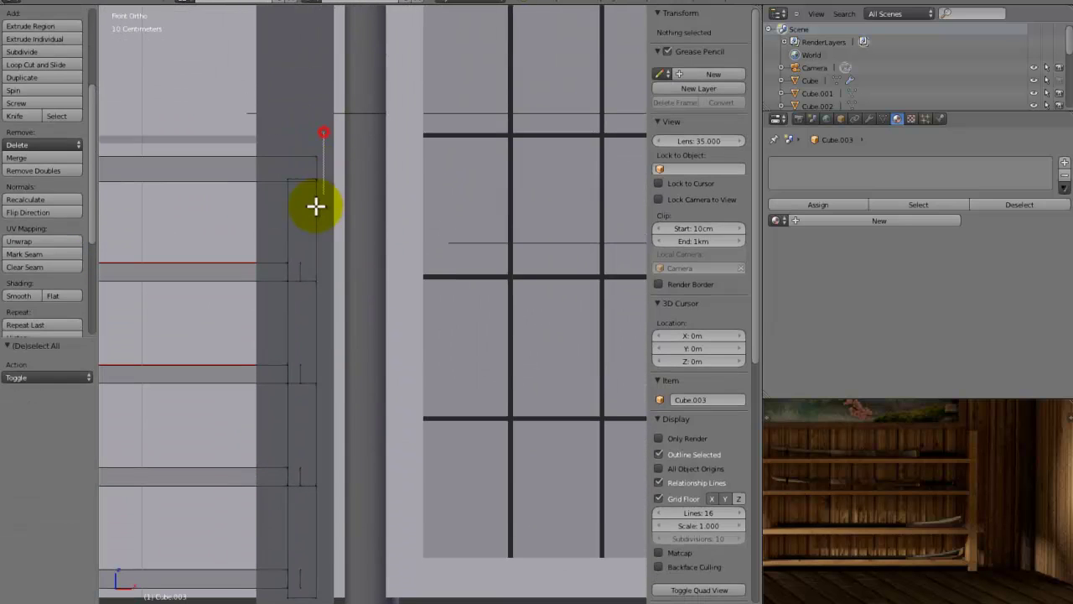
right_click(314, 207)
scroll(319, 196, "up", 4)
middle_click_drag(319, 196, 456, 526, "shift")
scroll(443, 489, "up", 7)
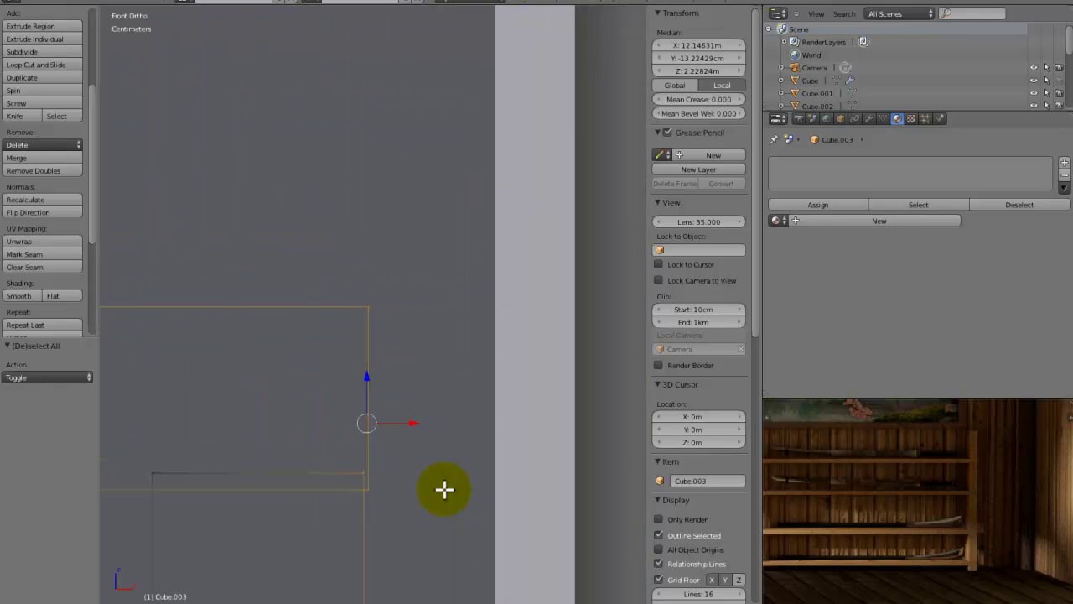
key("a")
key("b")
left_click(379, 473)
right_click(371, 359)
key("g")
key("x")
right_click(407, 418)
Select the vertices of the top board's right end and move them along X to line up with the rightmost upright.
key("a")
key("b")
left_click_drag(375, 291, 339, 335)
key("b")
left_click_drag(379, 485, 328, 529)
key("g")
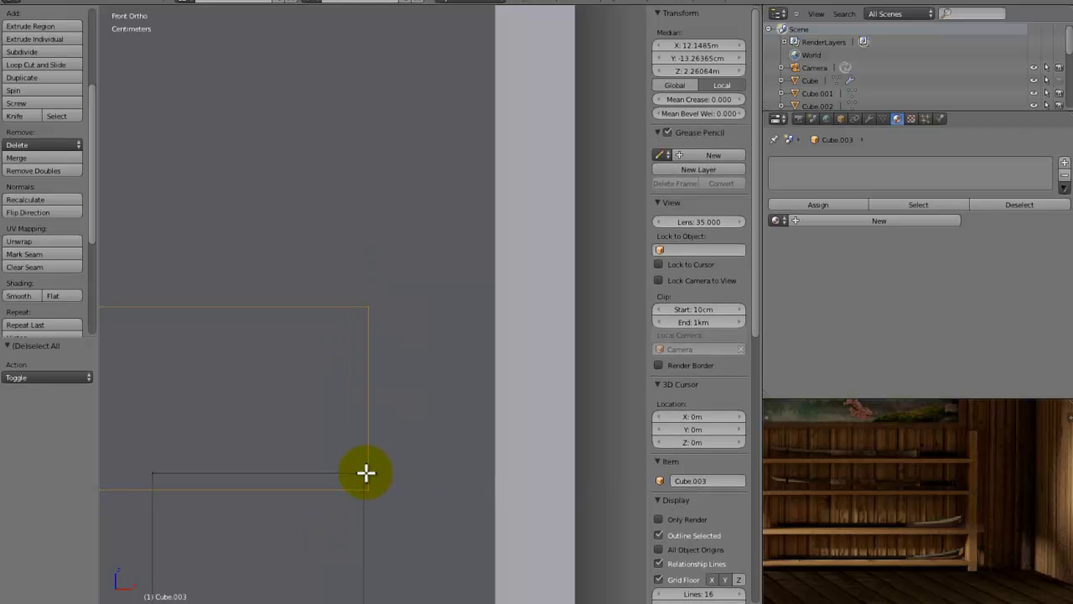
key("x")
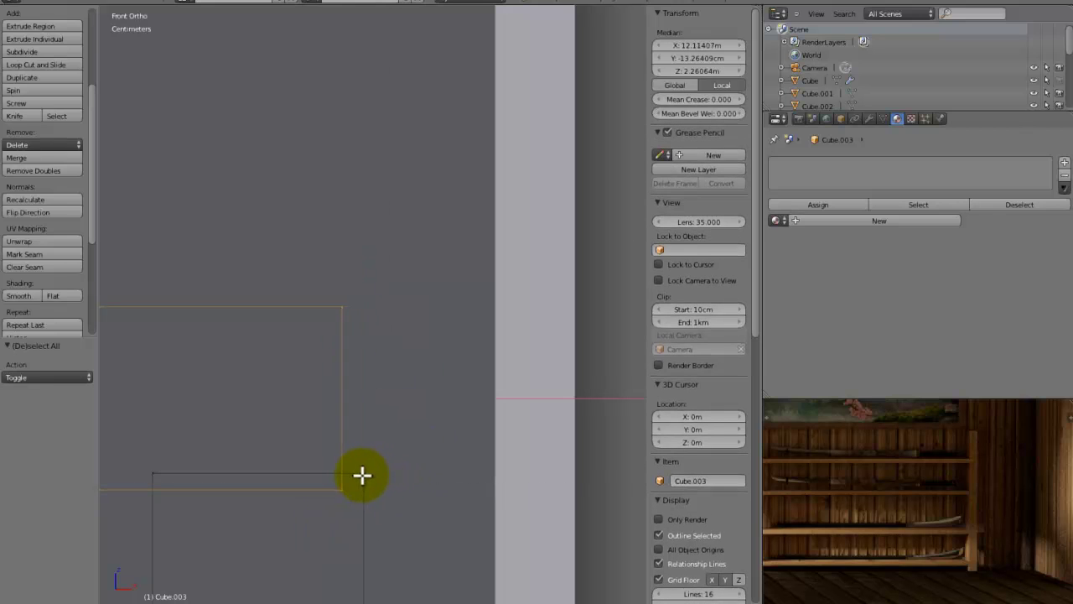
left_click(362, 476)
Mark one of the top board's long edges as a seam.
scroll(321, 361, "down", 4)
key("Tab")
scroll(327, 350, "down", 11)
middle_click_drag(368, 329, 532, 307, "shift")
scroll(453, 322, "down", 3)
middle_click_drag(426, 327, 421, 366)
key("Tab")
scroll(422, 367, "up", 8)
right_click(443, 222, "alt")
right_click(417, 189, "alt")
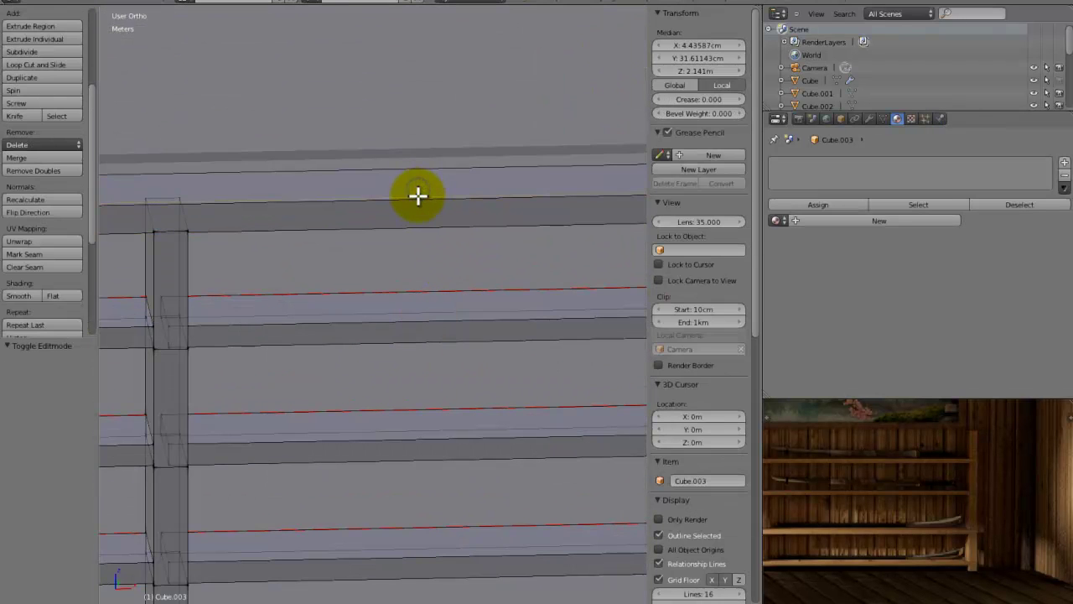
key("ctrl+e")
left_click(406, 267)
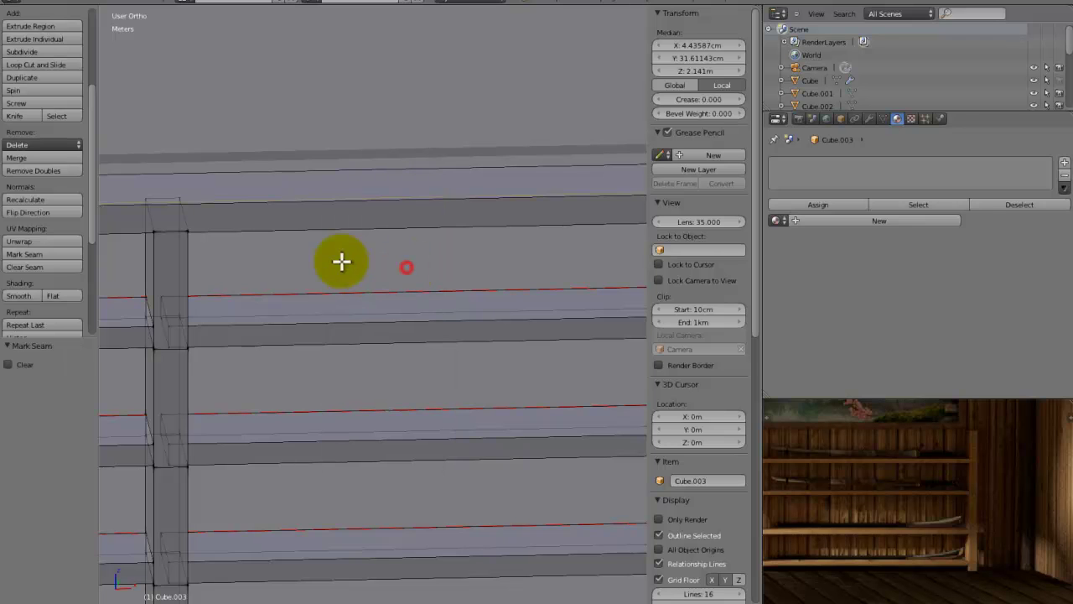
Select another long edge of the top board from a lower viewpoint and mark it as a seam.
key("a")
scroll(310, 249, "down", 3)
mouse_move(311, 246)
middle_mouse_down()
mouse_move(479, 247)
mouse_move(327, 241)
middle_mouse_up()
scroll(378, 255, "up", 5)
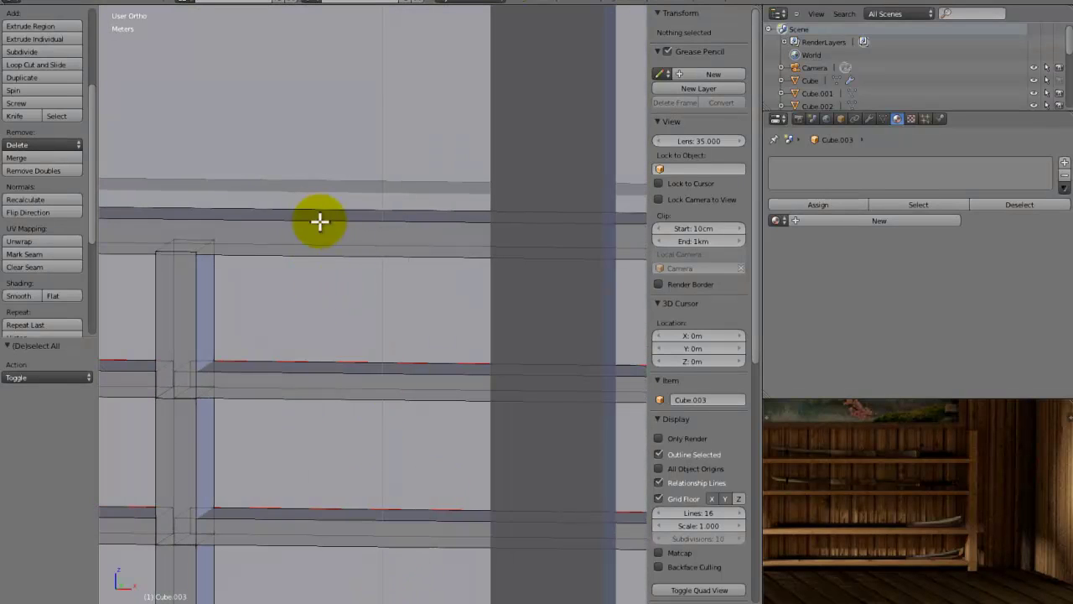
right_click(310, 247)
scroll(310, 246, "down", 3)
key("ctrl+e")
left_click(309, 246)
key("a")
Examine the widened rack from behind and through the camera in both display modes, and leave mesh editing.
middle_click_drag(316, 268, 505, 278)
key("z")
scroll(589, 277, "down", 3)
key("z")
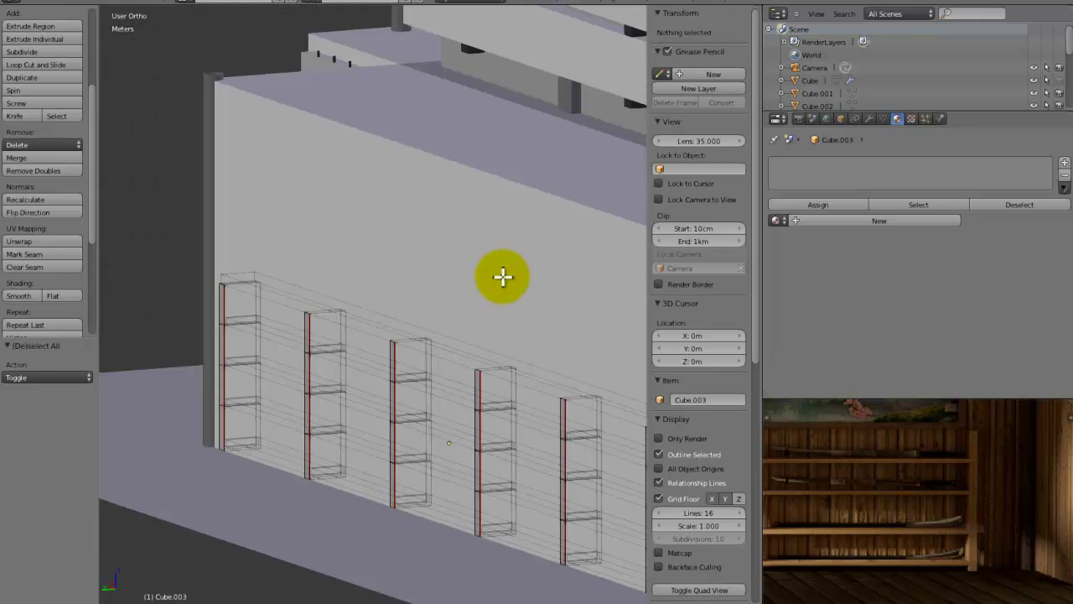
scroll(426, 264, "up", 3)
middle_click_drag(427, 264, 334, 288)
key("z")
key("z")
key("KP_0")
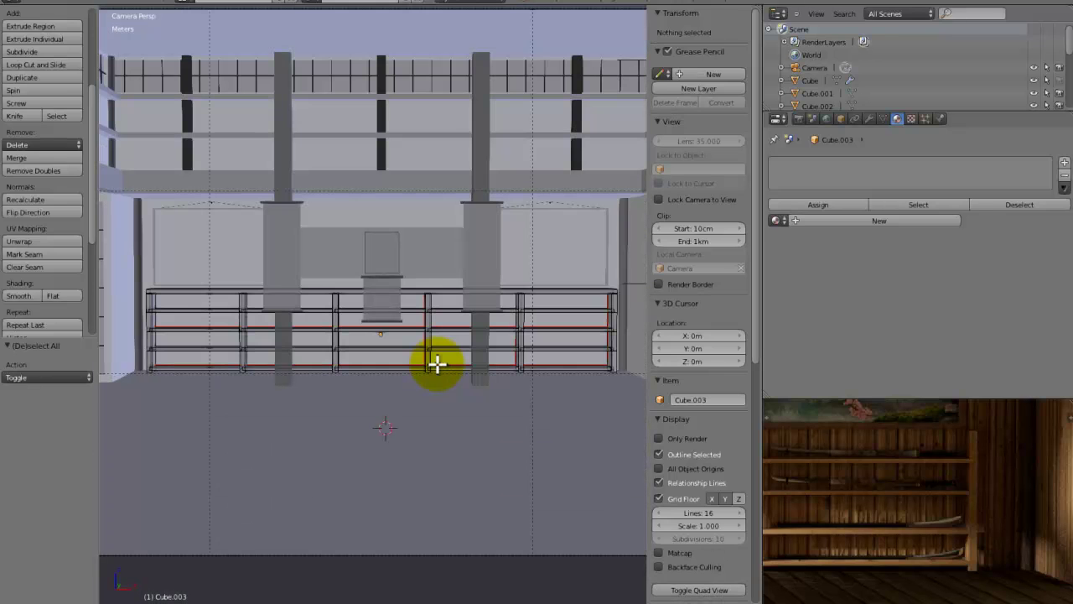
key("Tab")
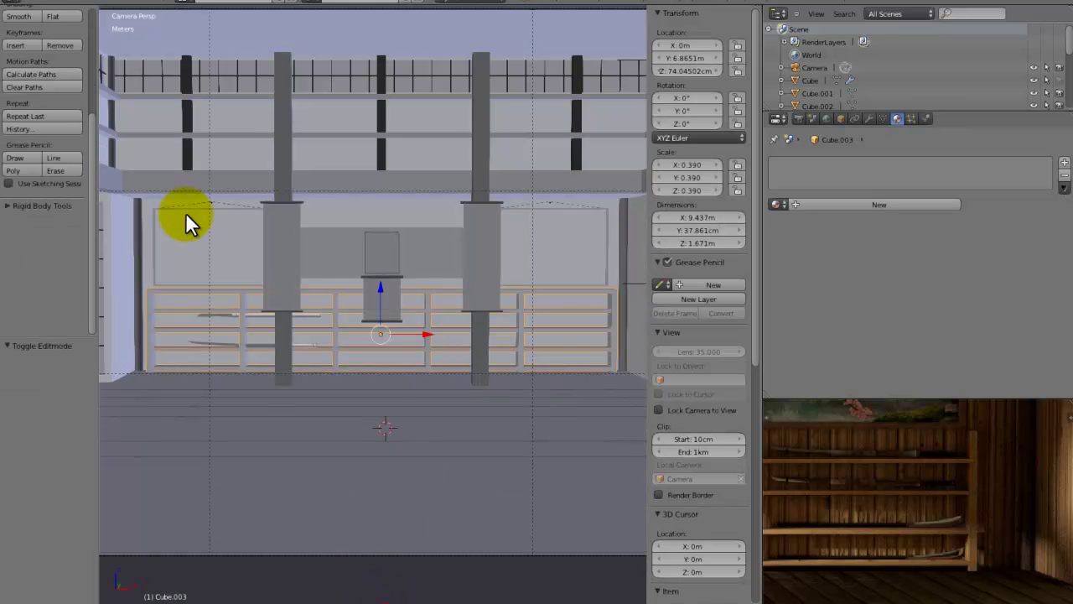
Move the upper weapon along X into the rack's leftmost bay and scale it down to about 0.192.
right_click(225, 312)
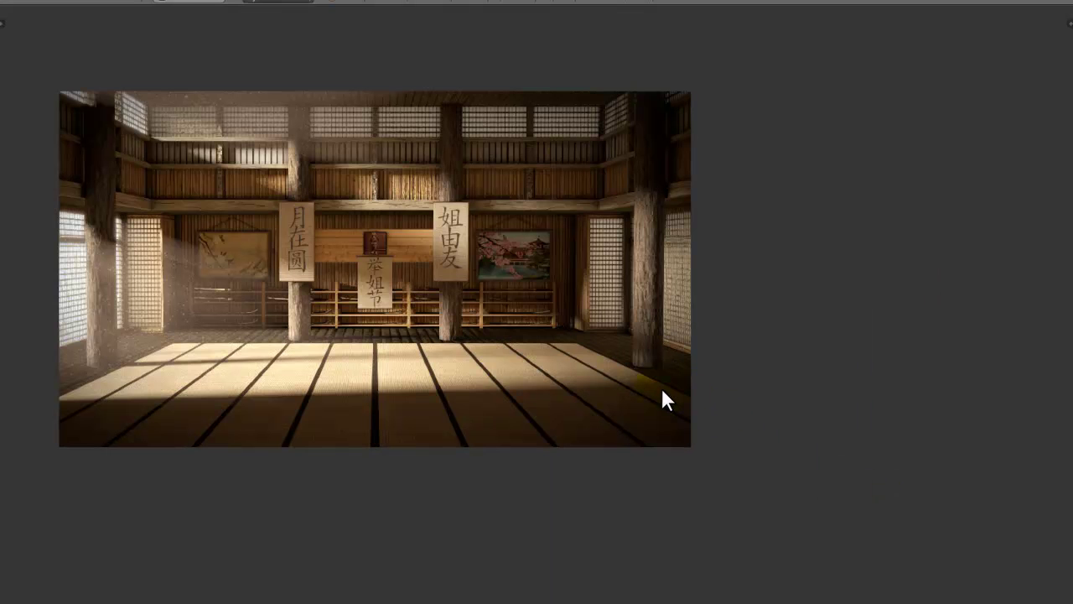
key("shift+space")
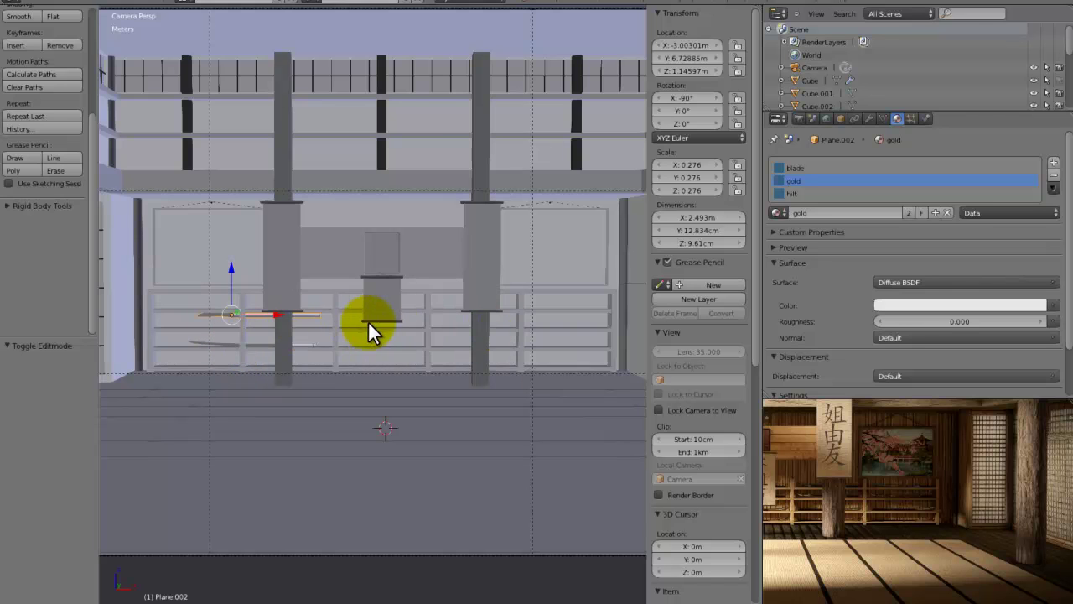
scroll(495, 337, "up", 4)
key("g")
key("x")
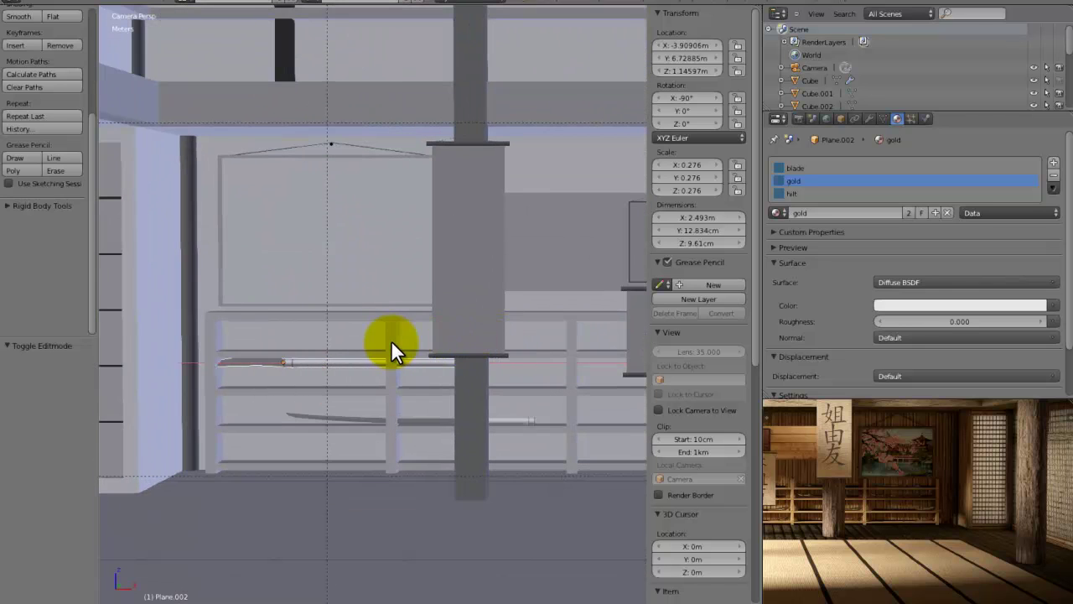
left_click(391, 340)
key("s")
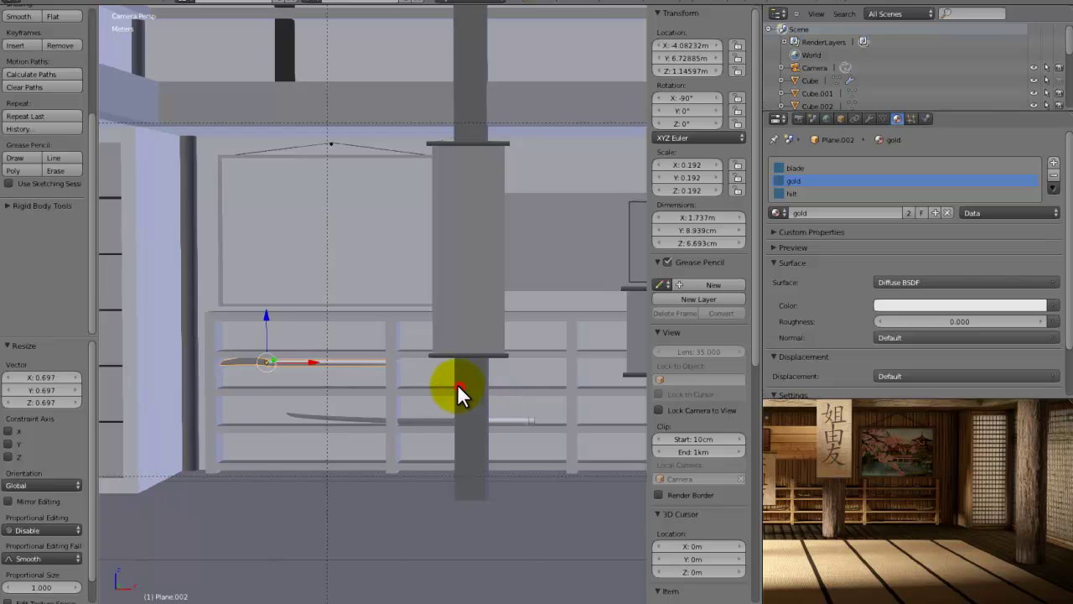
Raise the upper weapon along Z to the rack's top compartment and scale it down to about 0.177.
key("g")
key("z")
left_click(462, 357)
key("s")
left_click(492, 371)
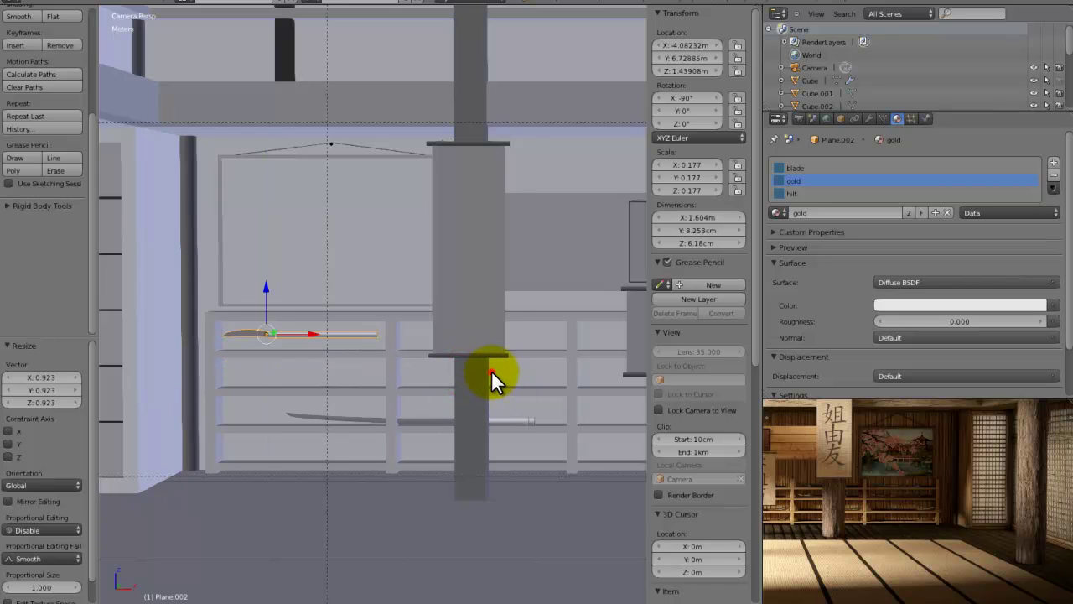
Rotate the upper weapon 180° about X and lower it along Z to rest on the top shelf.
type("rx")
type("180")
key("Return")
key("g")
key("z")
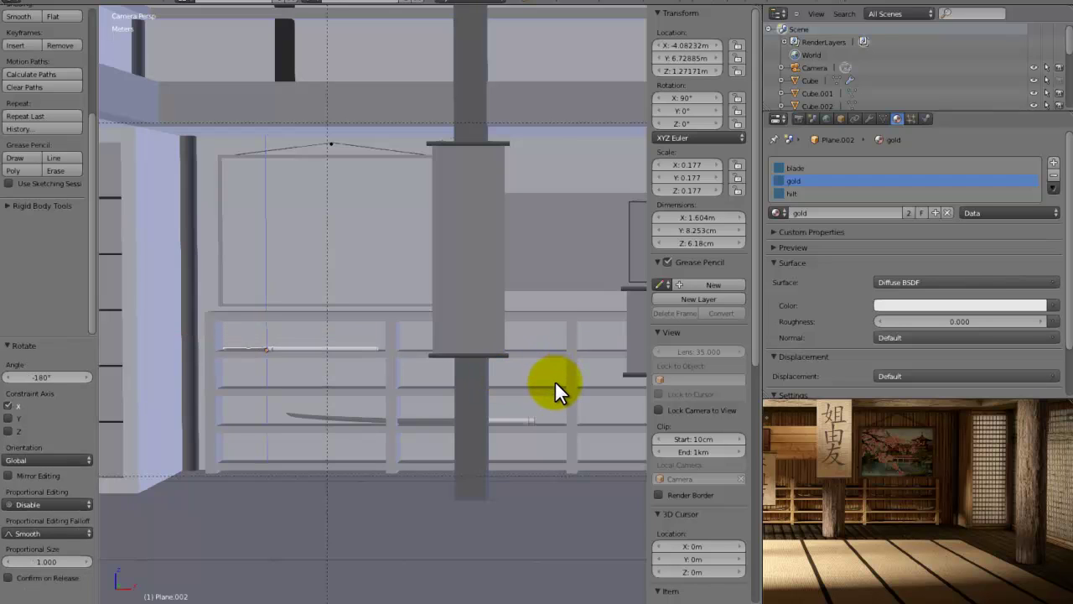
left_click(555, 377)
Scale the sword on the lower shelf to about 0.180 and shift it along X to fit the leftmost bay.
right_click(353, 414)
key("s")
left_click(557, 451)
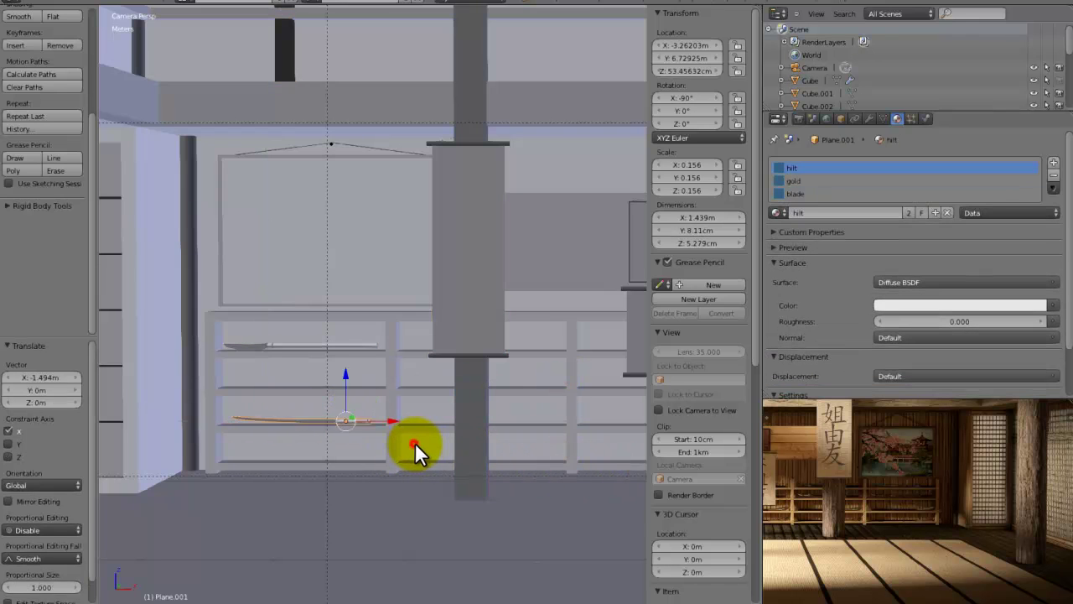
key("s")
left_click(435, 445)
key("s")
left_click(427, 447)
left_click(428, 448)
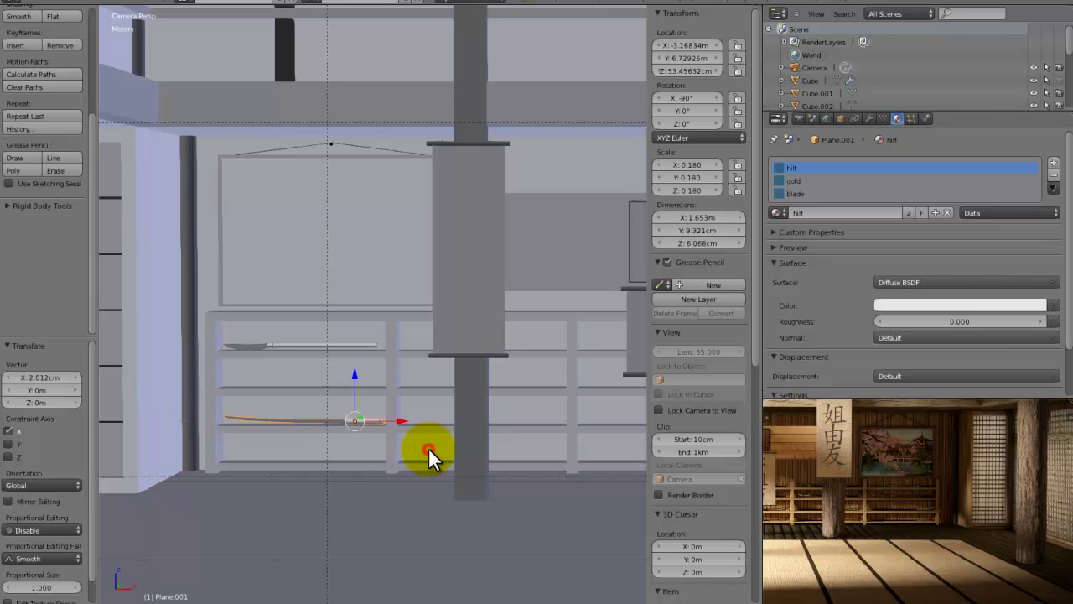
Lower the sword along Z to about 52.2 cm so that it rests on its shelf.
scroll(428, 447, "up", 3)
middle_click_drag(416, 457, 459, 319, "shift")
scroll(575, 229, "up", 2)
scroll(459, 320, "up", 3)
key("g")
key("z")
key("g")
key("z")
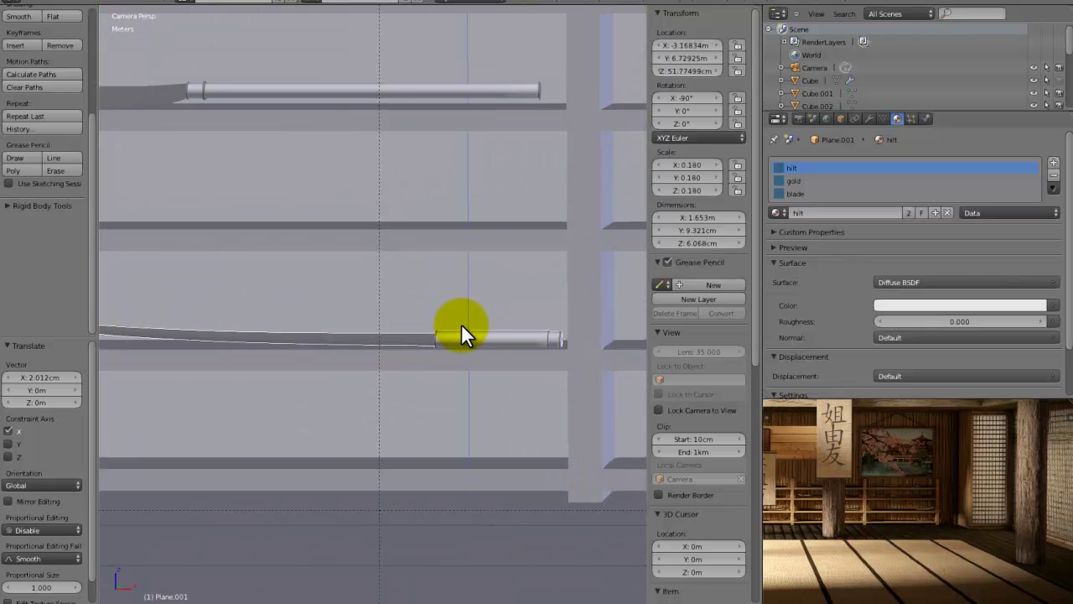
left_click(464, 323)
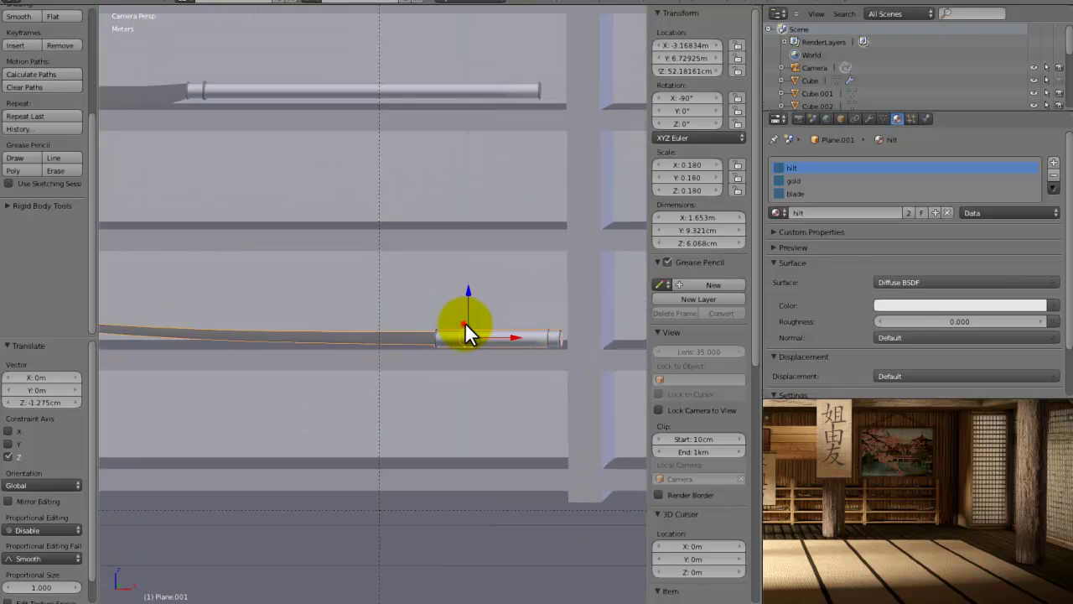
Compare the weapon arrangement with the rack in the reference image and save the file over the existing one.
scroll(333, 317, "down", 2)
scroll(157, 322, "down", 2)
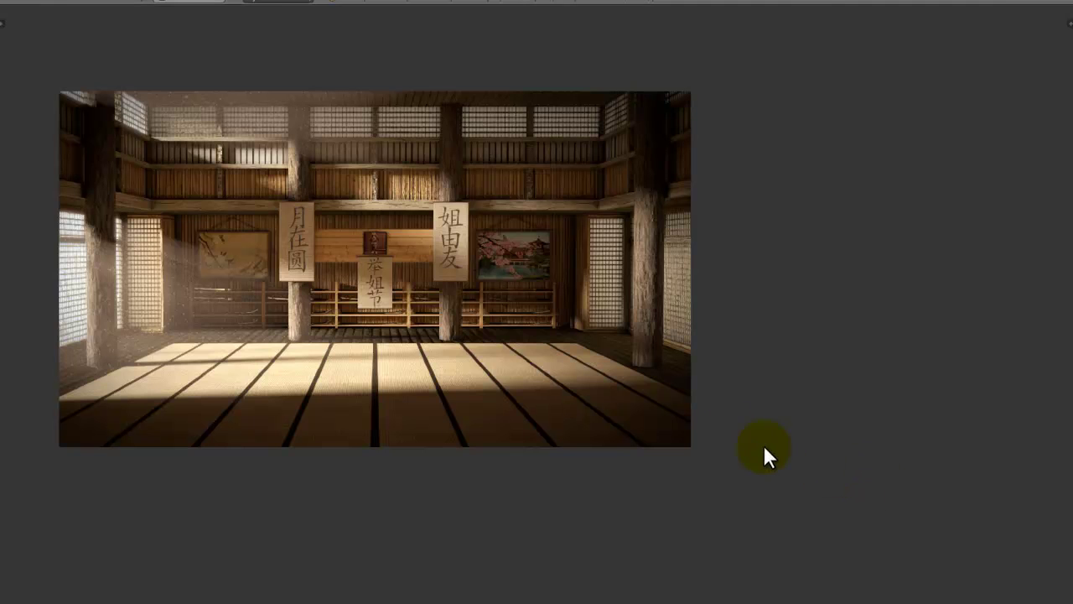
scroll(763, 444, "up", 8)
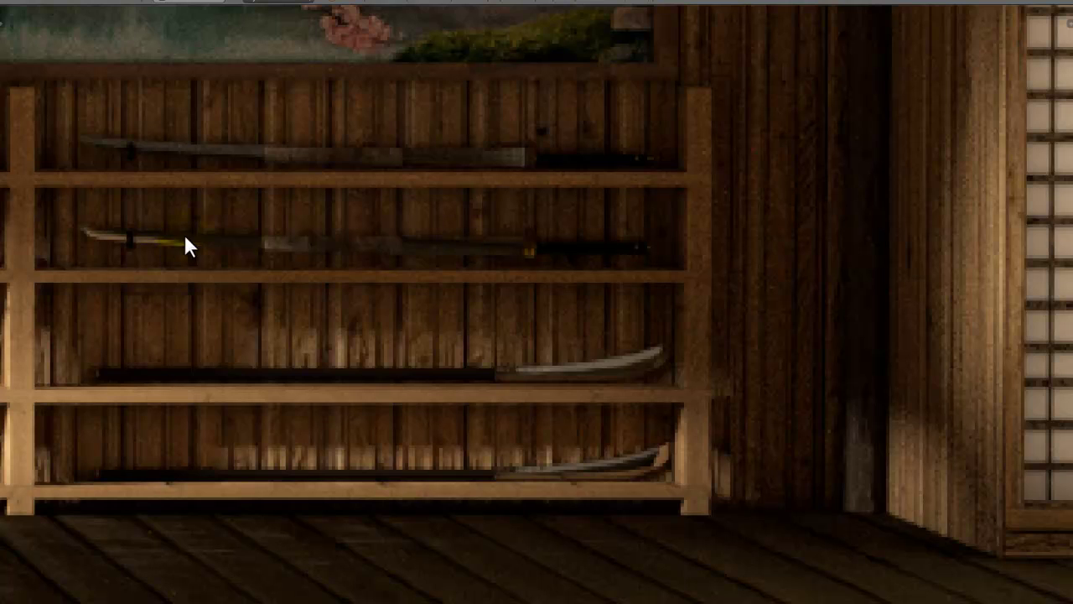
key("ctrl+Up")
scroll(386, 336, "up", 2)
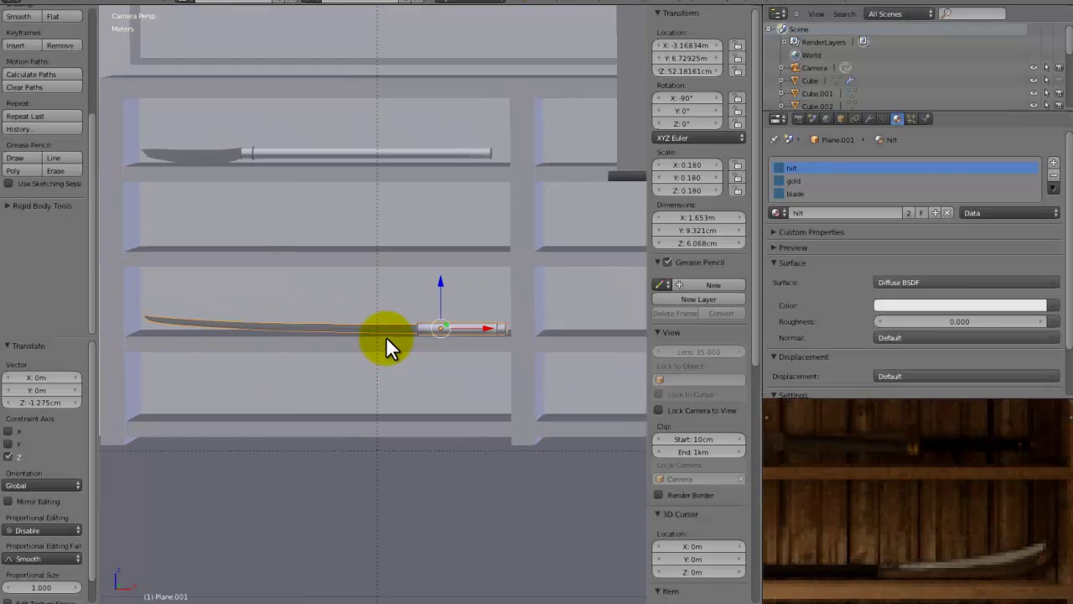
scroll(386, 336, "up", 2)
scroll(386, 336, "down", 8)
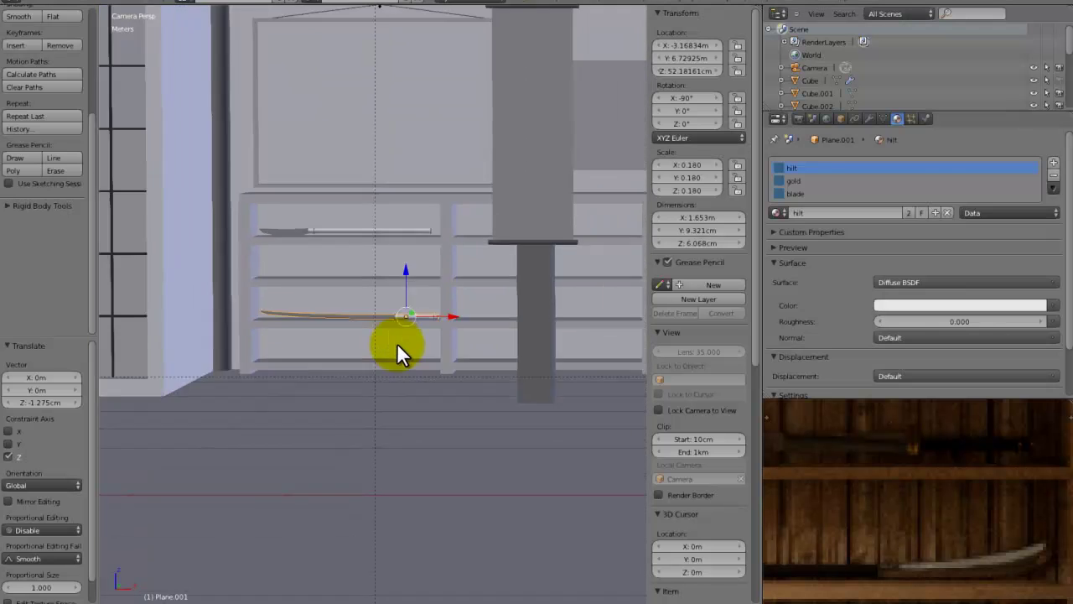
scroll(394, 356, "up", 4)
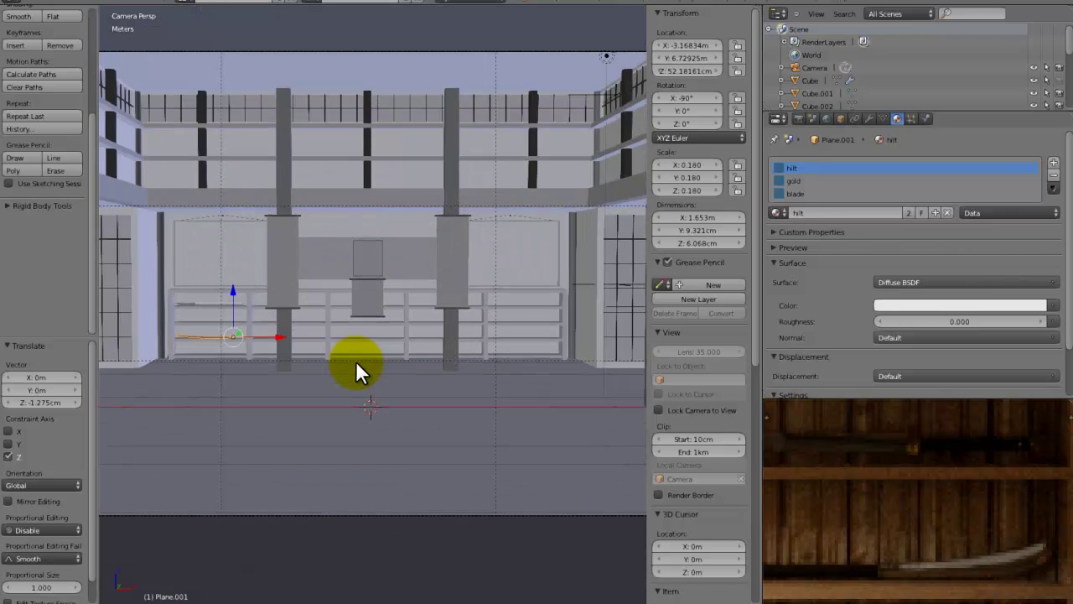
key("ctrl+s")
left_click(355, 366)
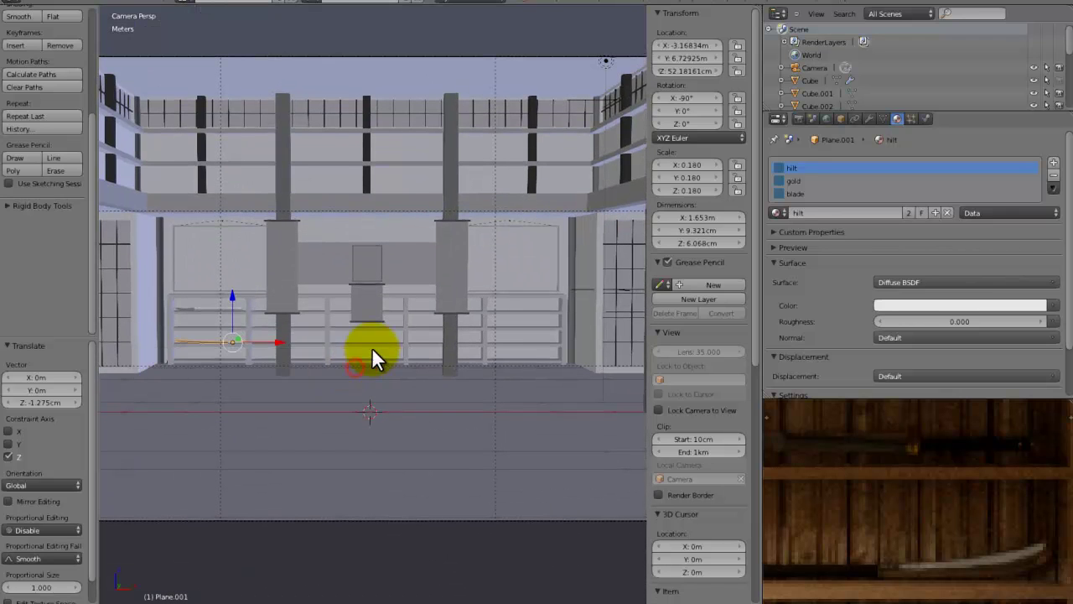
Collapse the sword's existing modifiers and add an Array modifier to it.
middle_click_drag(359, 349, 441, 351, "shift")
scroll(451, 353, "up", 3)
scroll(451, 353, "up", 4)
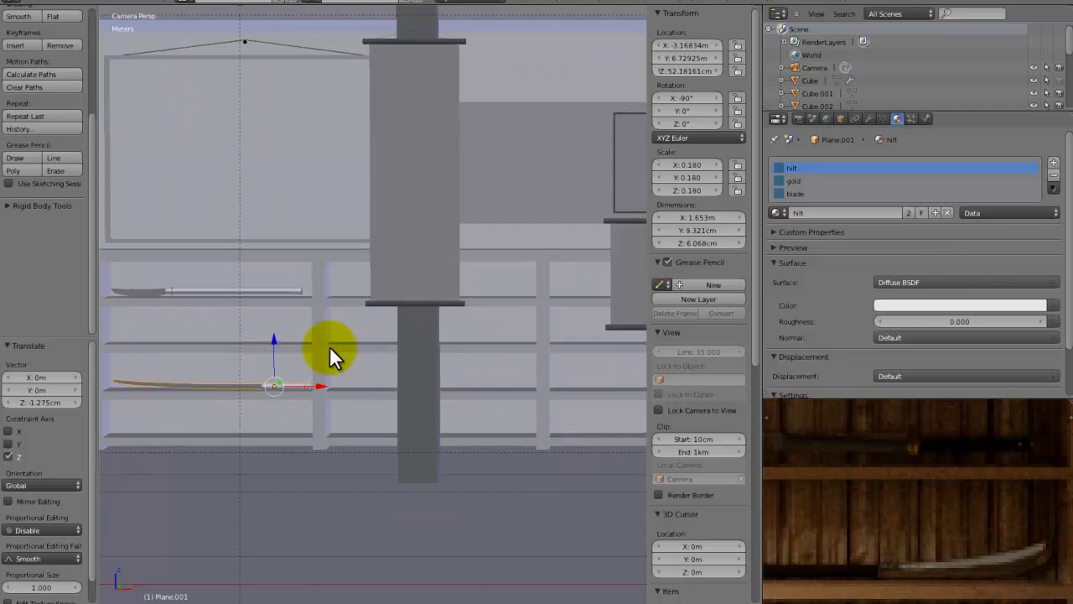
scroll(394, 348, "down", 2)
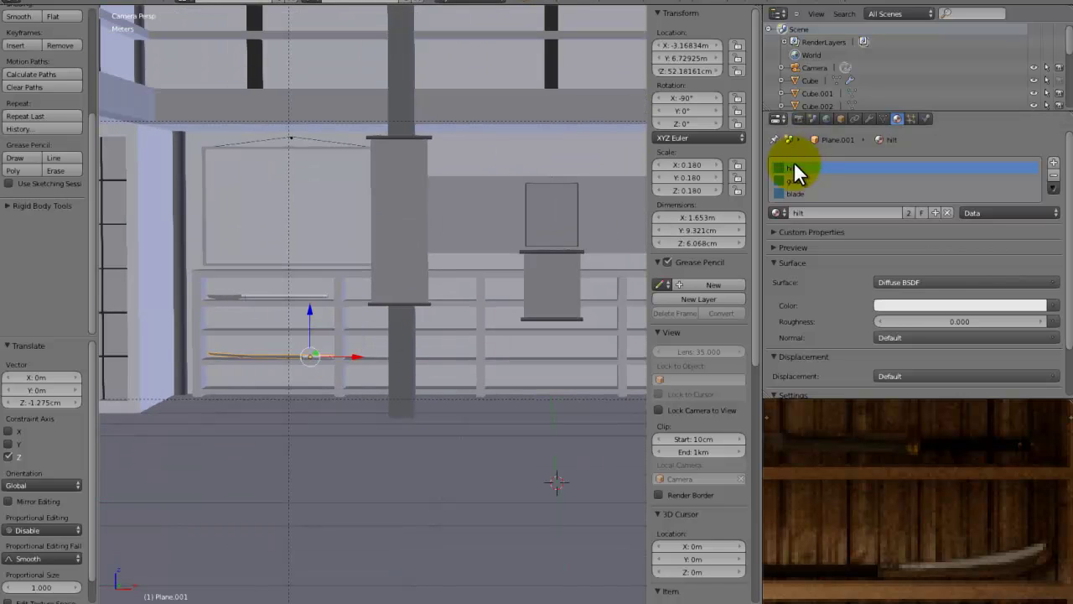
left_click(869, 118)
left_click(777, 184)
left_click(777, 207)
left_click(777, 208)
left_click(797, 158)
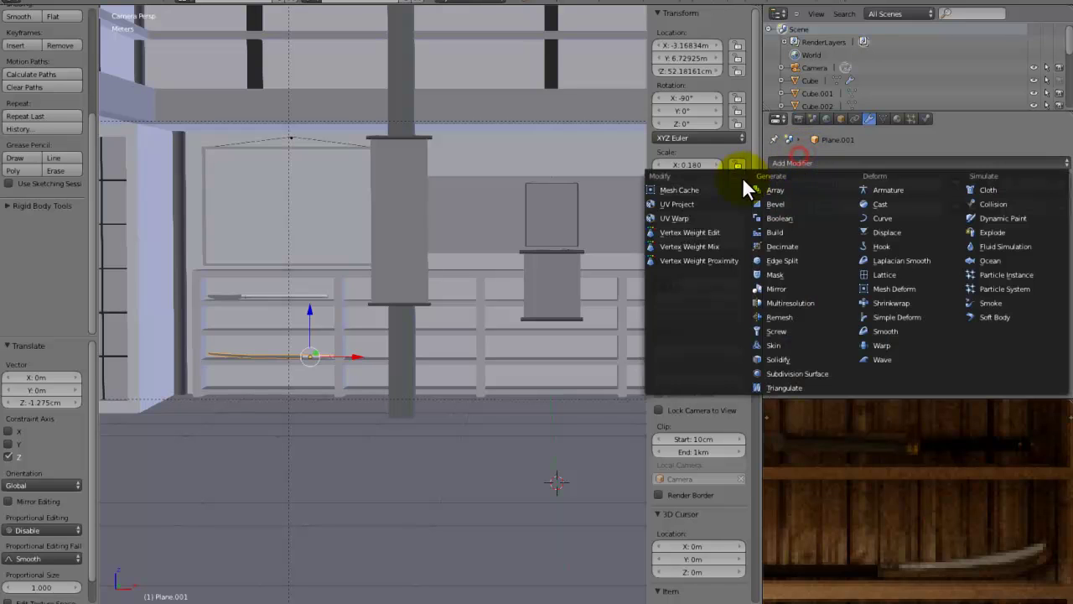
left_click(779, 190)
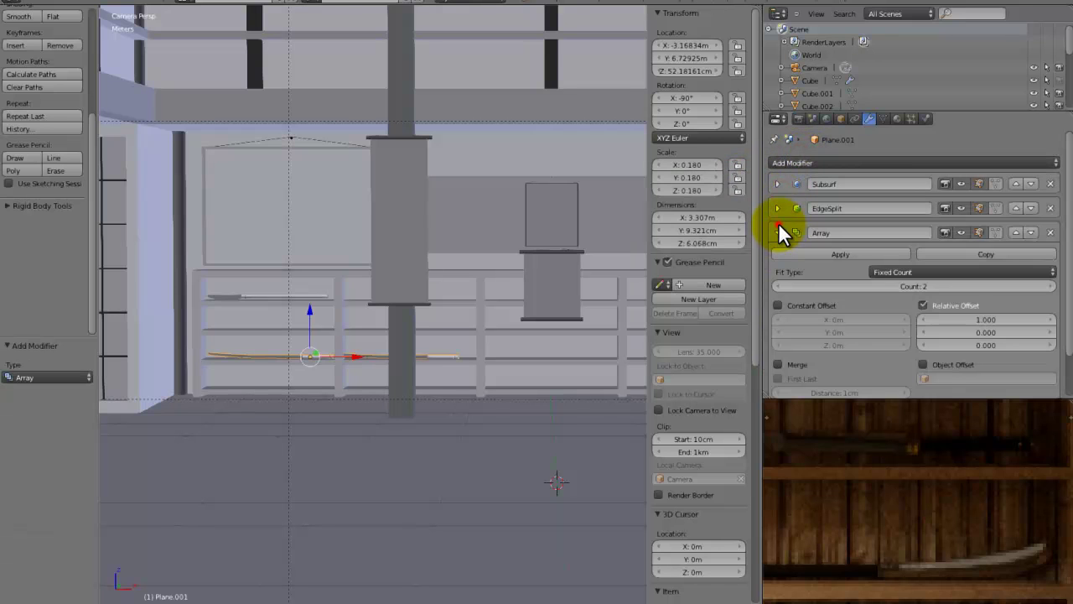
Set the Array modifier's relative X offset to 1.120 so the sword's copy sits in the next bay.
left_click(778, 229)
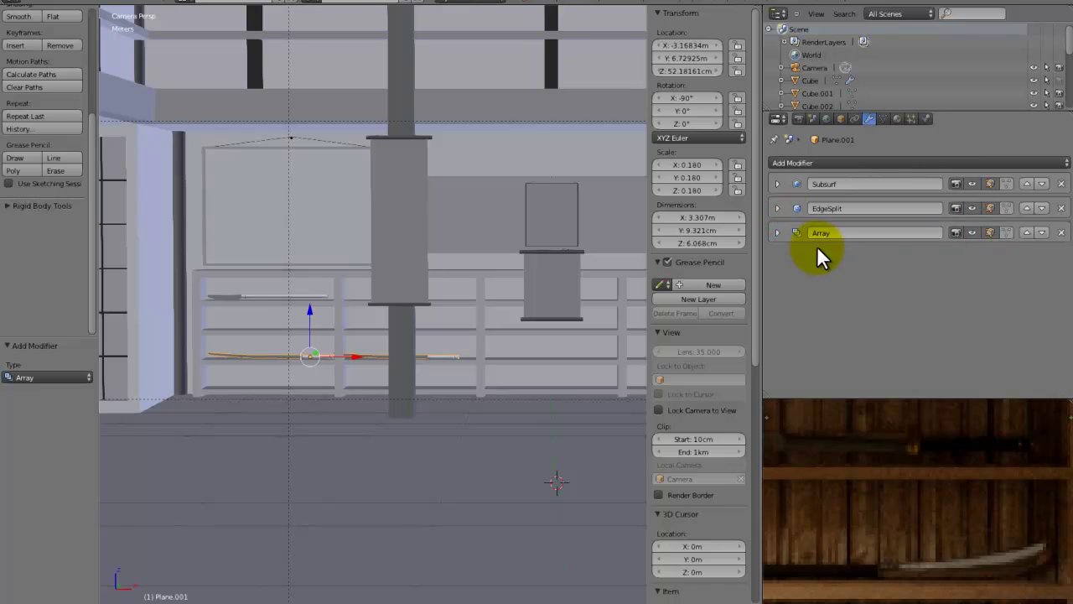
left_click(776, 232)
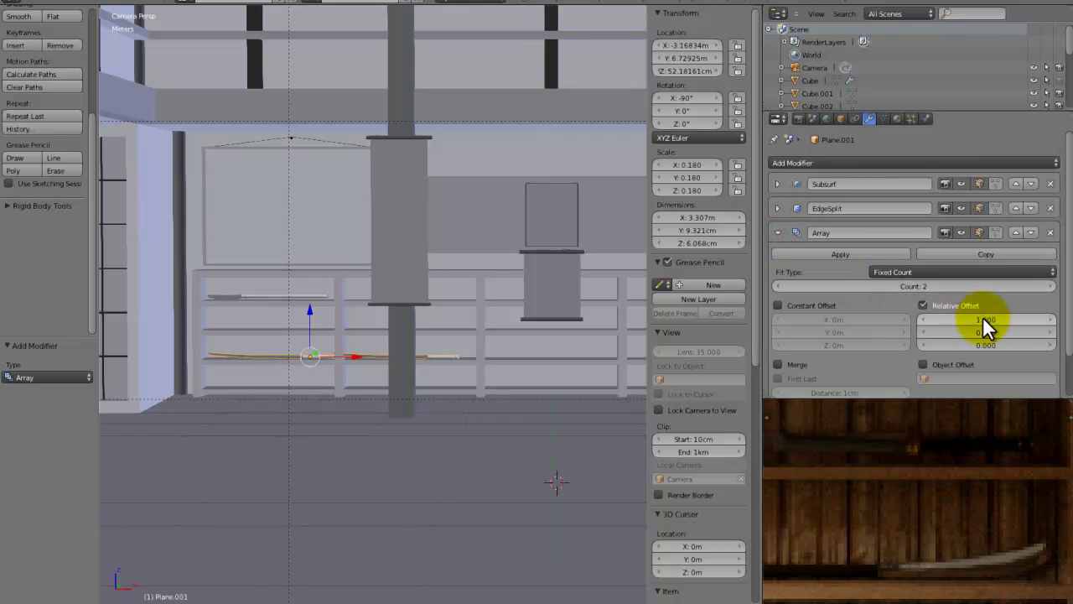
left_click_drag(976, 307, 972, 306)
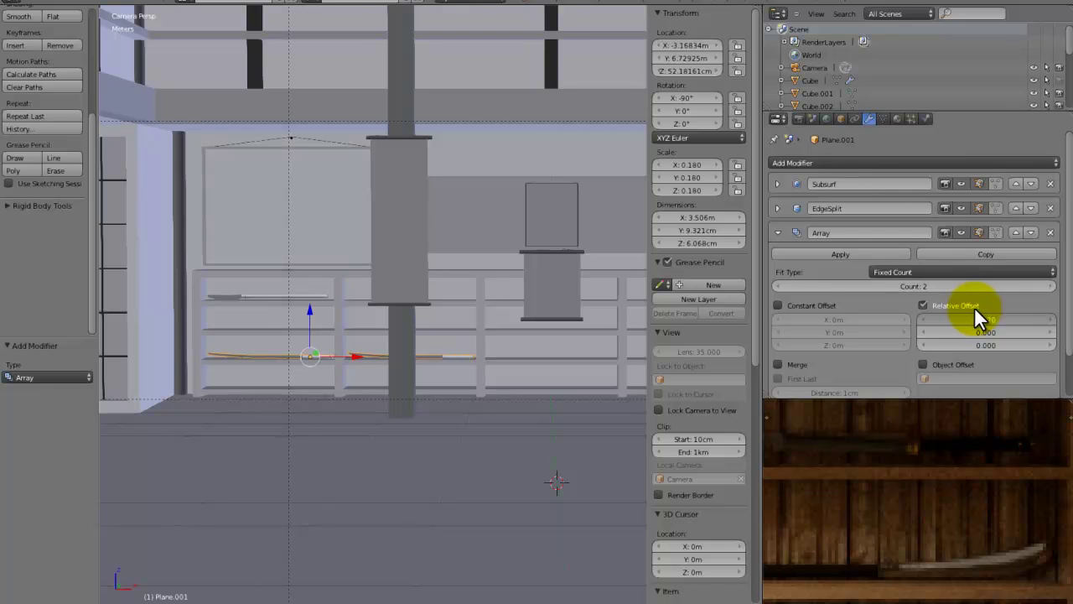
Place the Array modifier above EdgeSplit in the sword's modifier stack and set its count to 4.
left_click(1016, 232)
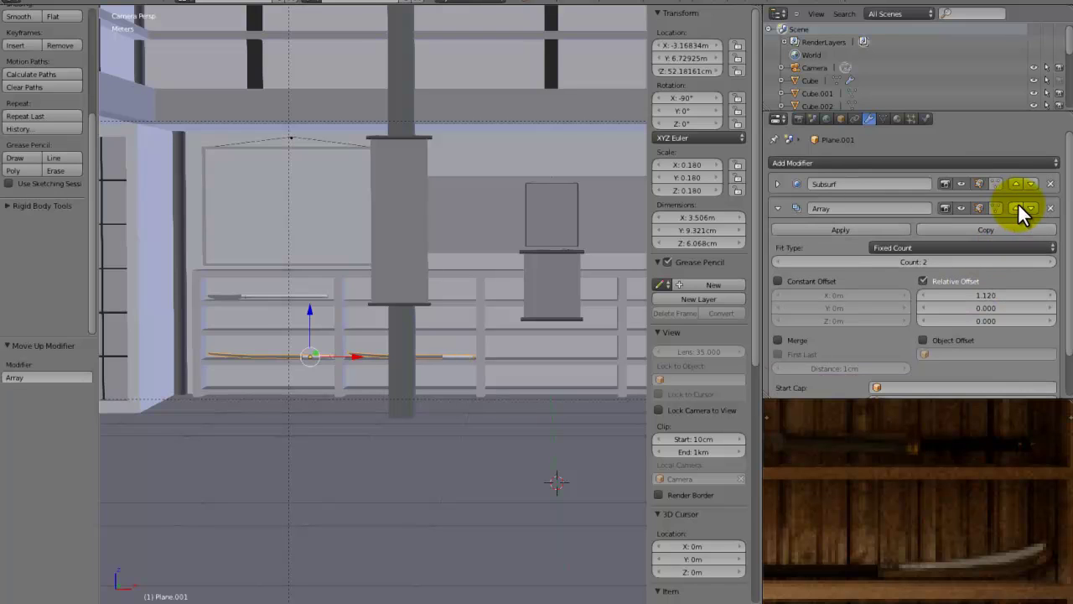
scroll(462, 394, "up", 5)
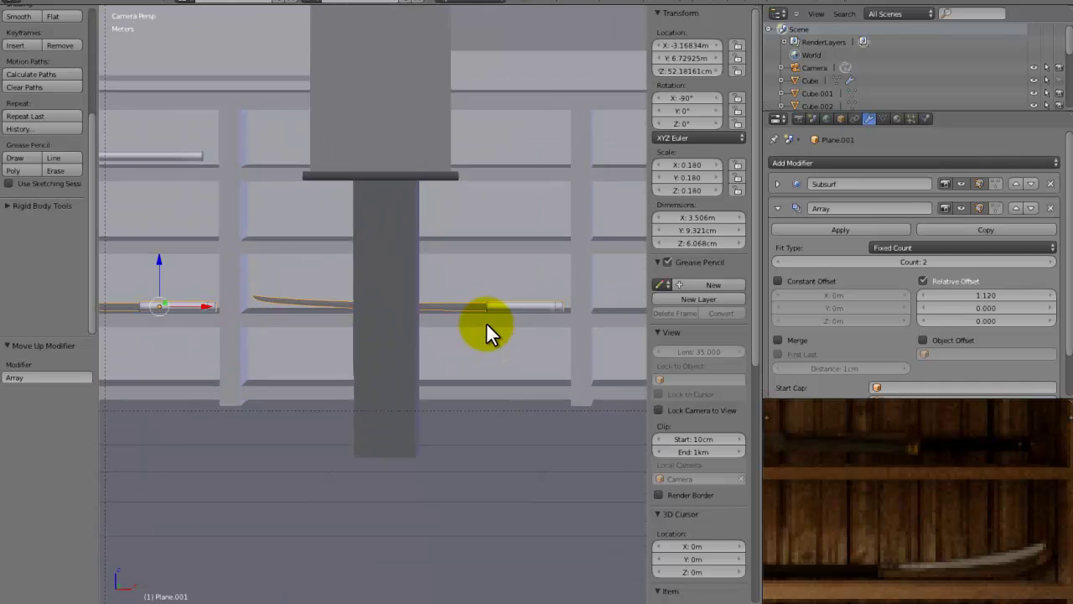
left_click(1046, 262)
left_click(1046, 262)
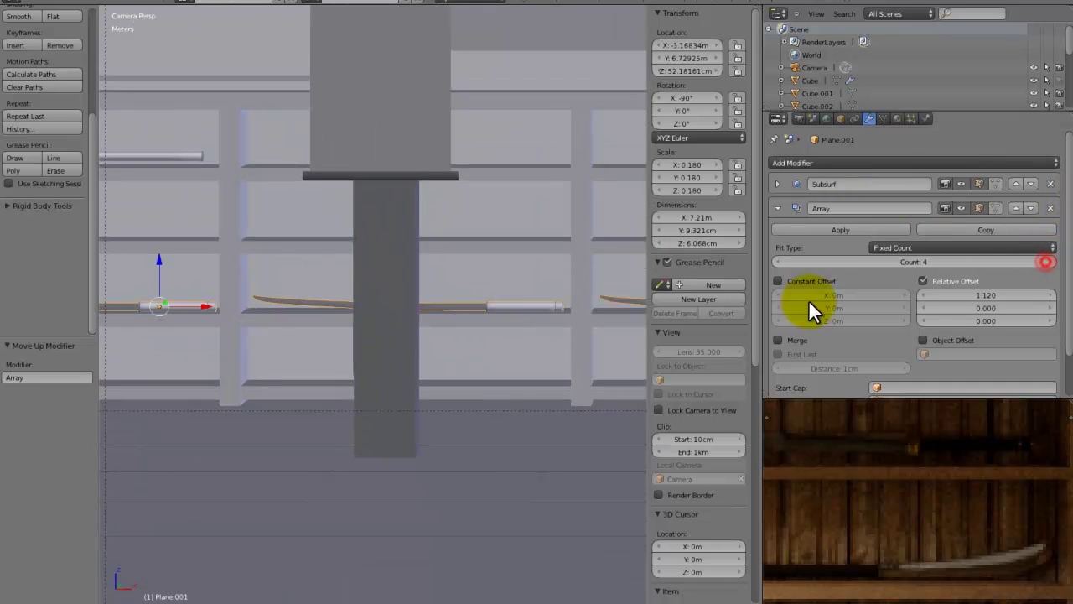
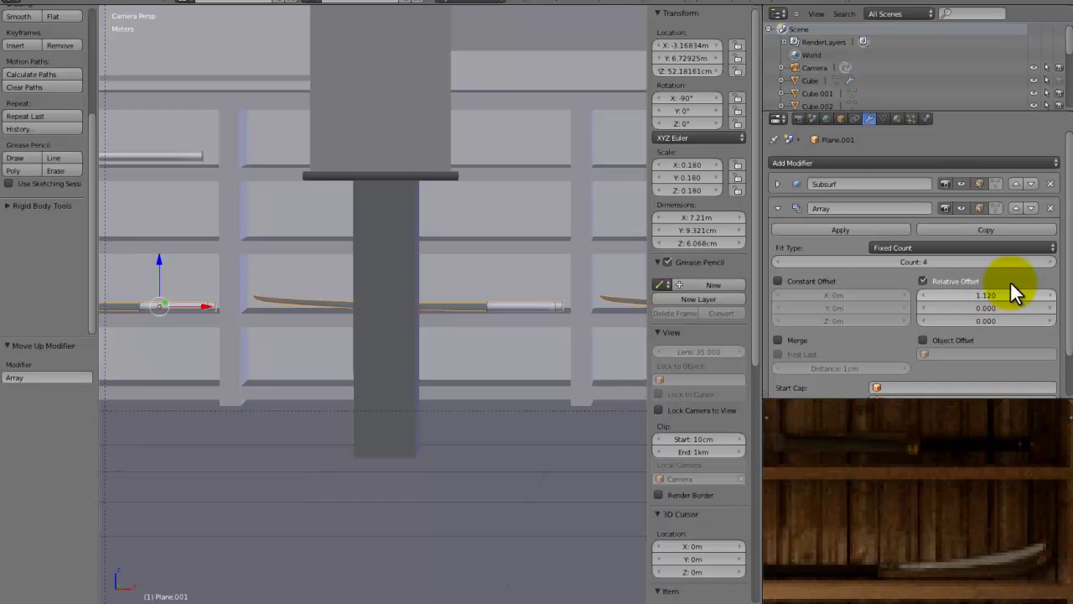
Increase the sword's Array count to 5 so the copies fill every bay, and check them along the rack.
middle_click_drag(527, 343, 313, 262, "shift")
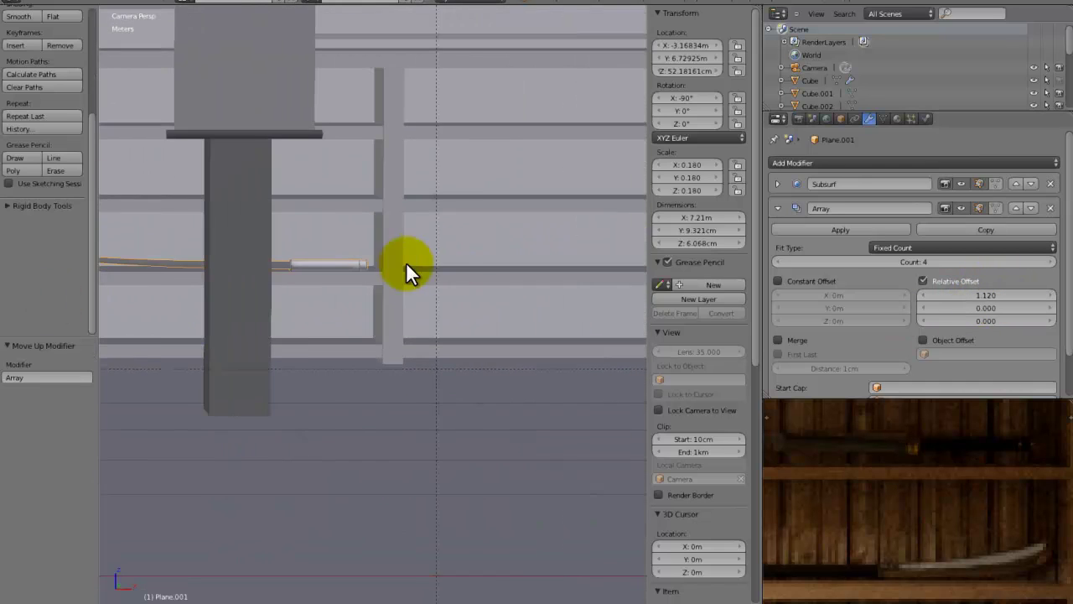
left_click(1049, 264)
left_click(1049, 263)
mouse_move(538, 309)
middle_mouse_down("shift")
mouse_move(461, 318)
mouse_move(339, 306)
mouse_move(545, 300)
middle_mouse_up("shift")
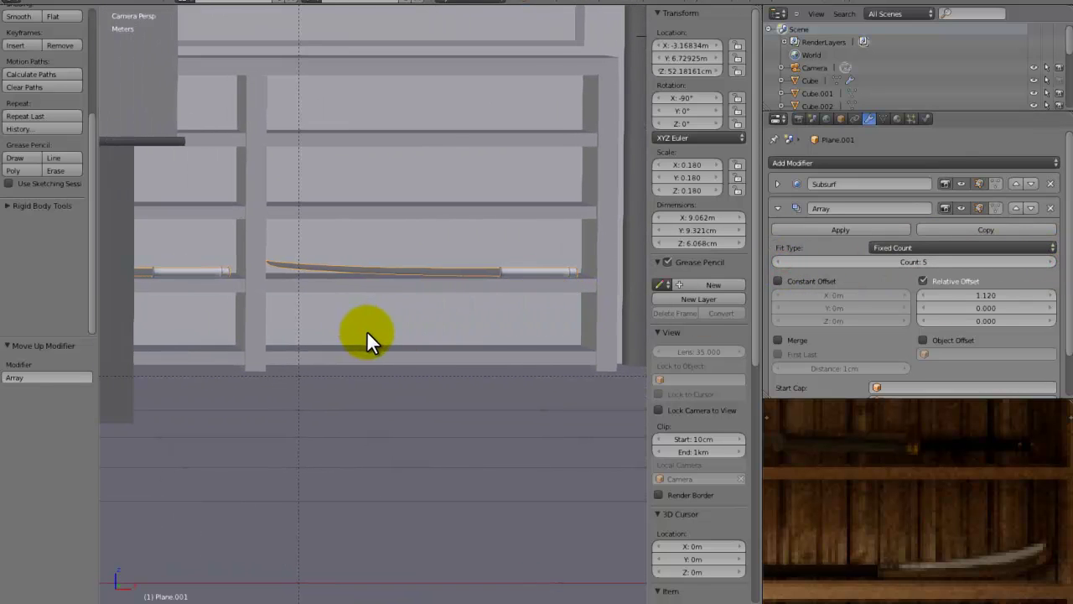
middle_click_drag(364, 330, 676, 302, "shift")
middle_click_drag(291, 327, 578, 317, "shift")
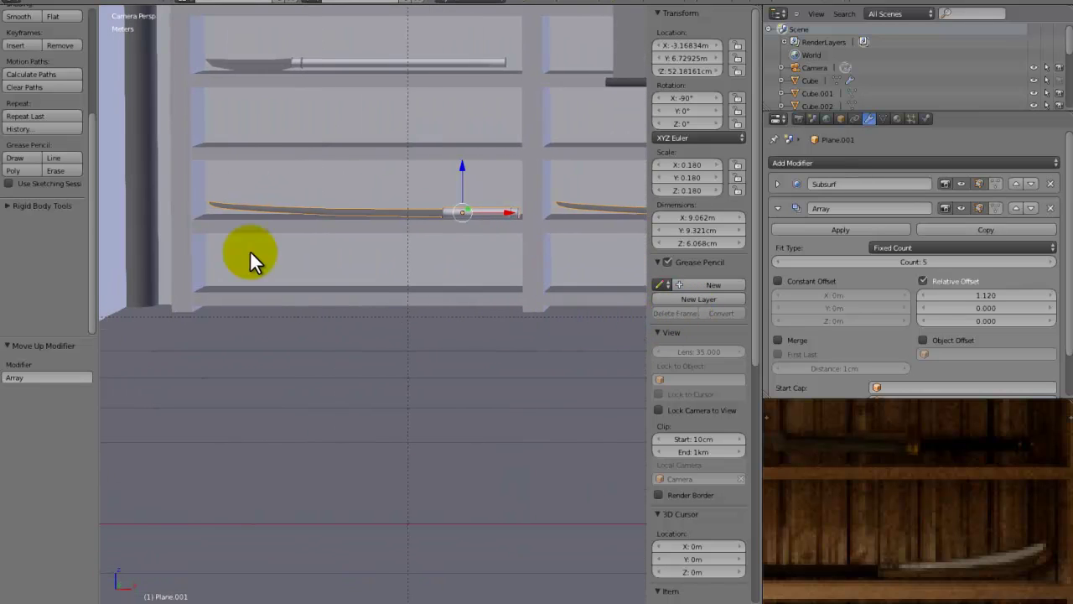
middle_click_drag(249, 252, 458, 174, "shift")
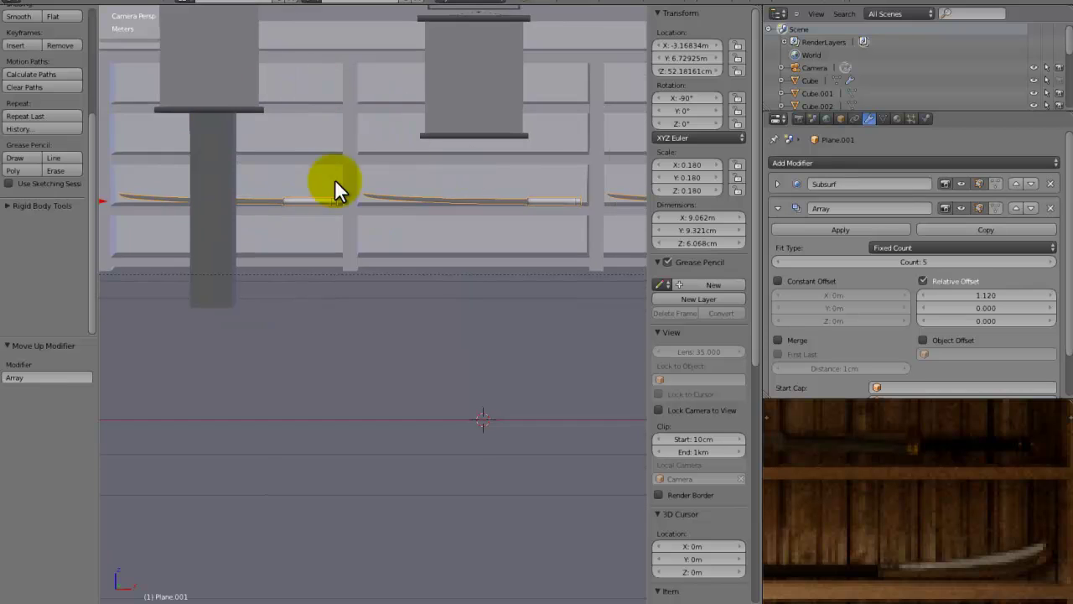
scroll(341, 214, "down", 7)
middle_click_drag(477, 255, 544, 278, "shift")
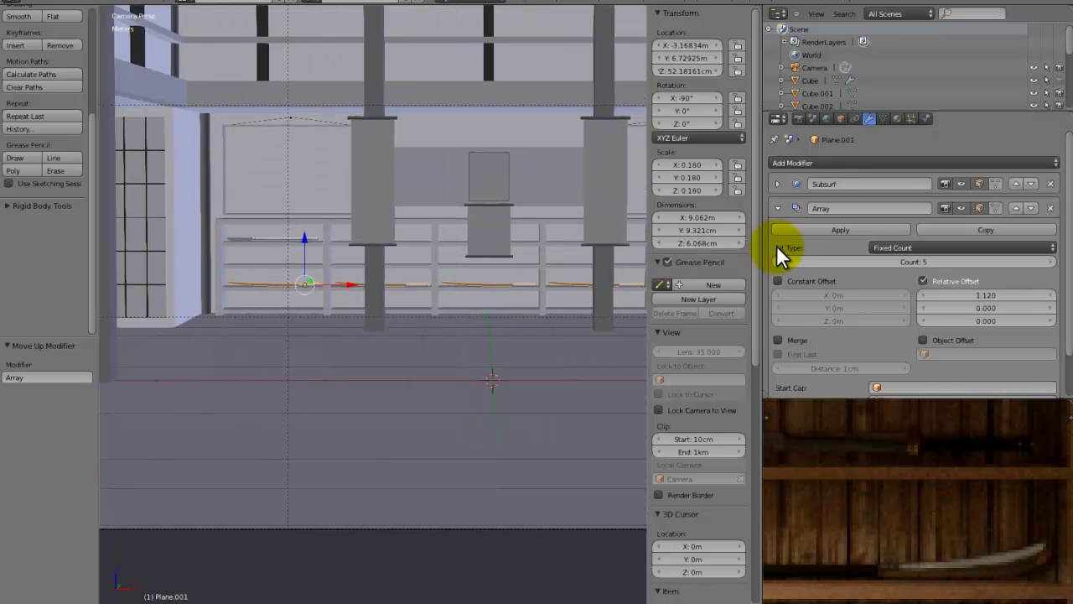
Collapse the sword's Array modifier, add a second Array modifier and place it above EdgeSplit in the stack.
left_click(778, 207)
left_click(790, 164)
left_click(766, 190)
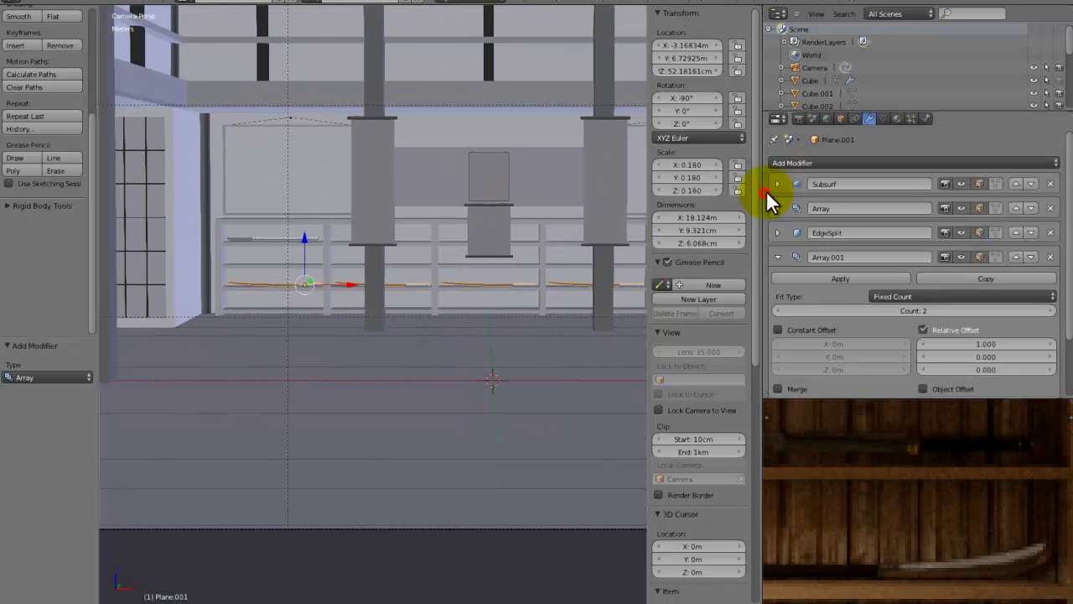
left_click(1016, 257)
Set the second Array's relative offset to 0 in X and -3 in Z.
scroll(807, 303, "down", 3)
left_click(985, 249)
type("0")
key("Tab")
key("Tab")
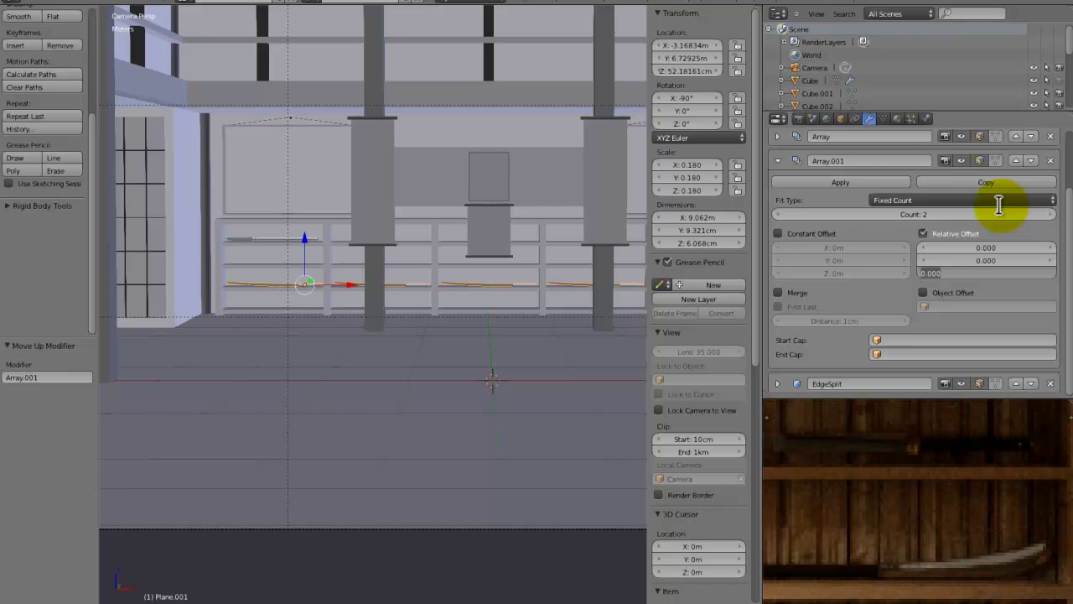
key("Return")
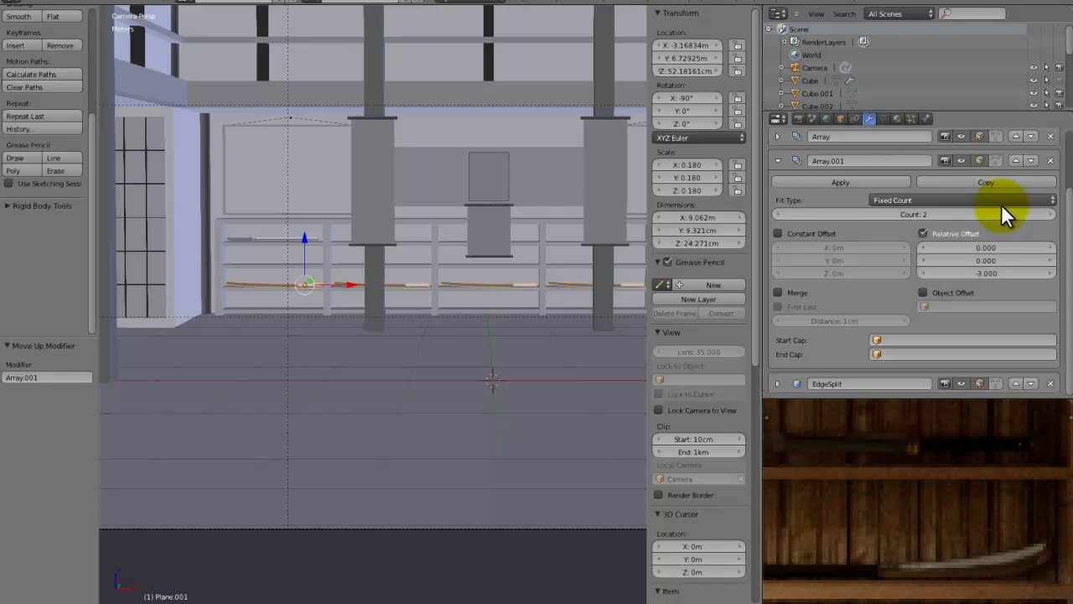
Check the sword copies' direction from outside the camera view and reset the second Array's relative Z offset to 0.
middle_click_drag(537, 299, 520, 307)
key("z")
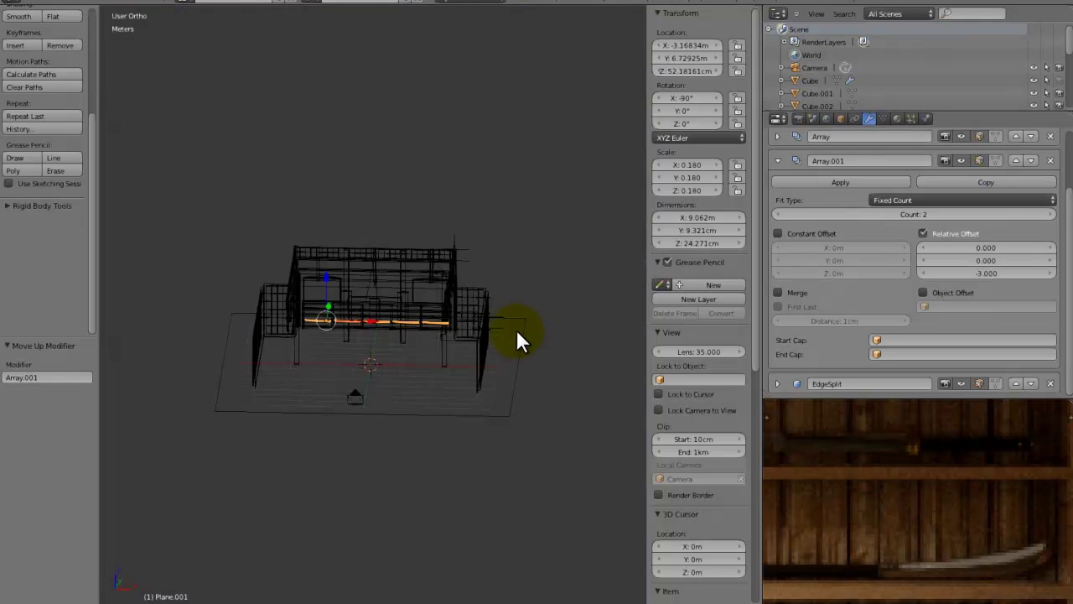
scroll(516, 330, "up", 8)
key("z")
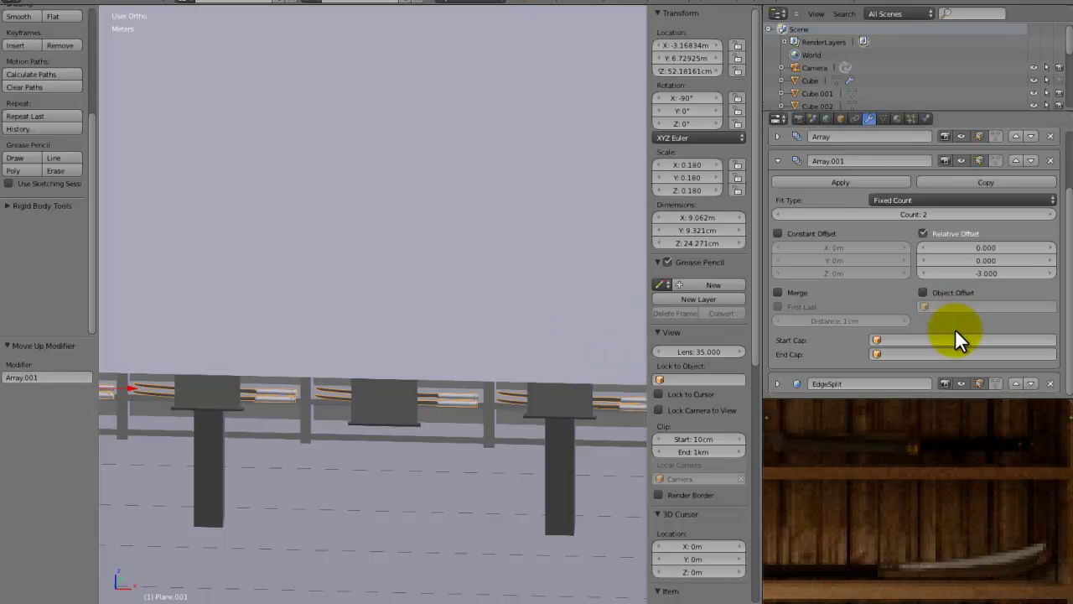
left_click(971, 276)
type("0")
key("Tab")
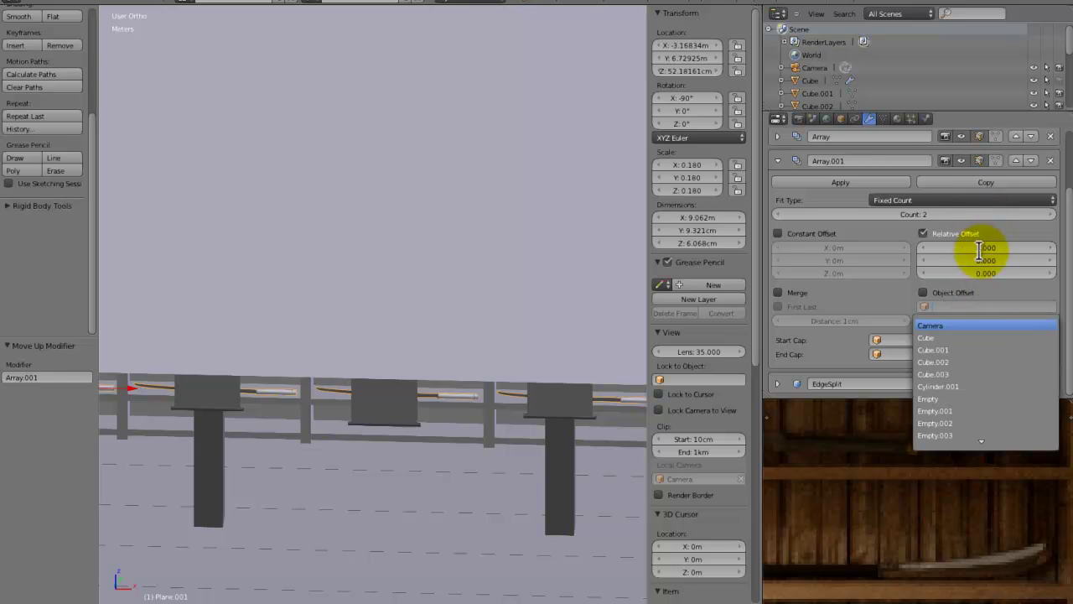
key("Escape")
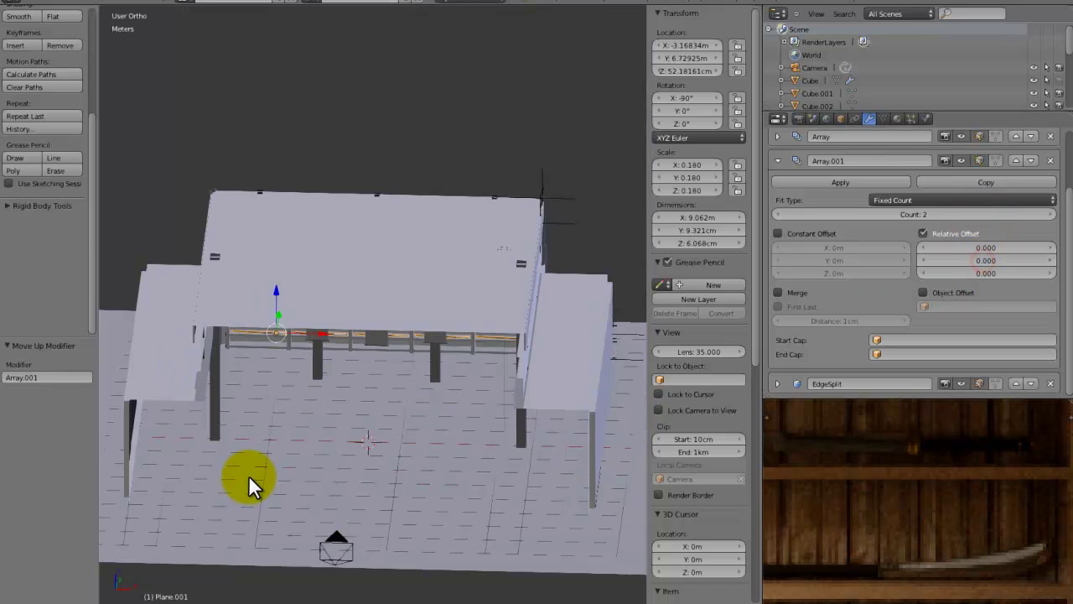
Apply the sword object's scale and rotation.
middle_click_drag(248, 475, 245, 404)
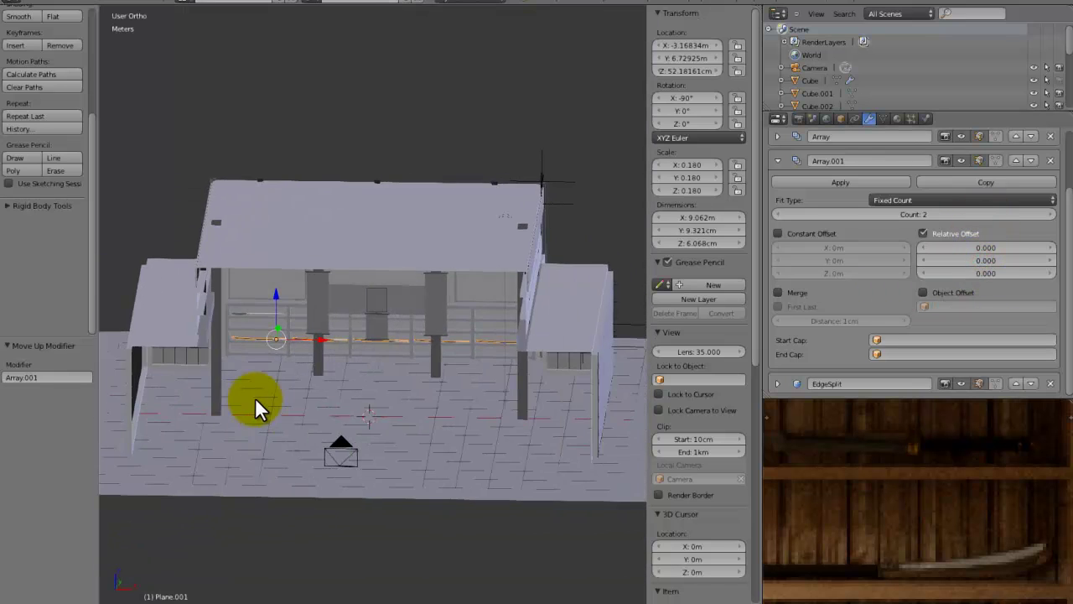
scroll(330, 360, "up", 5)
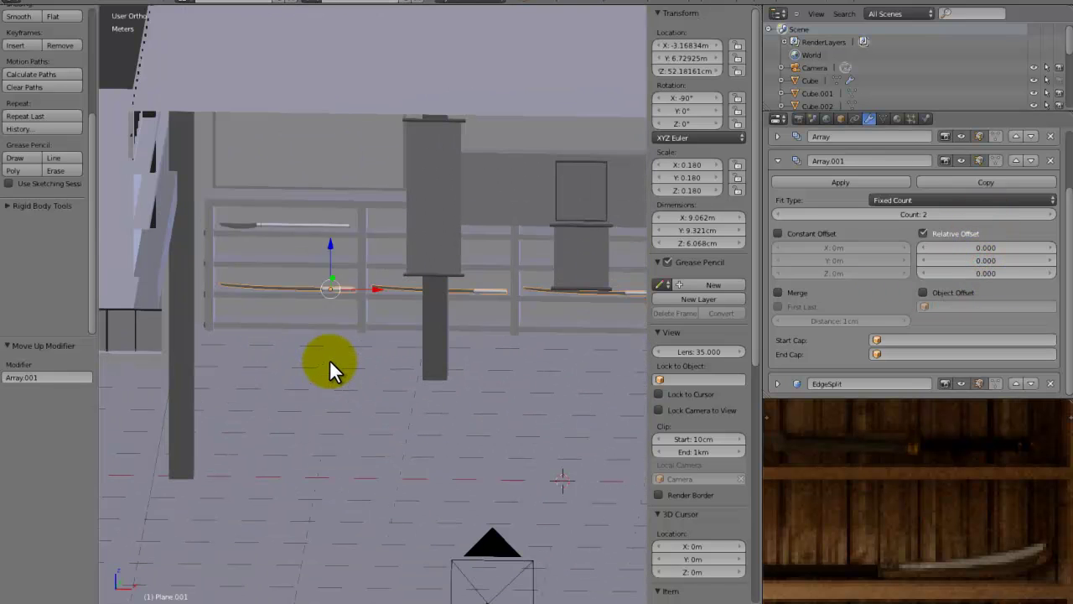
key("ctrl+a")
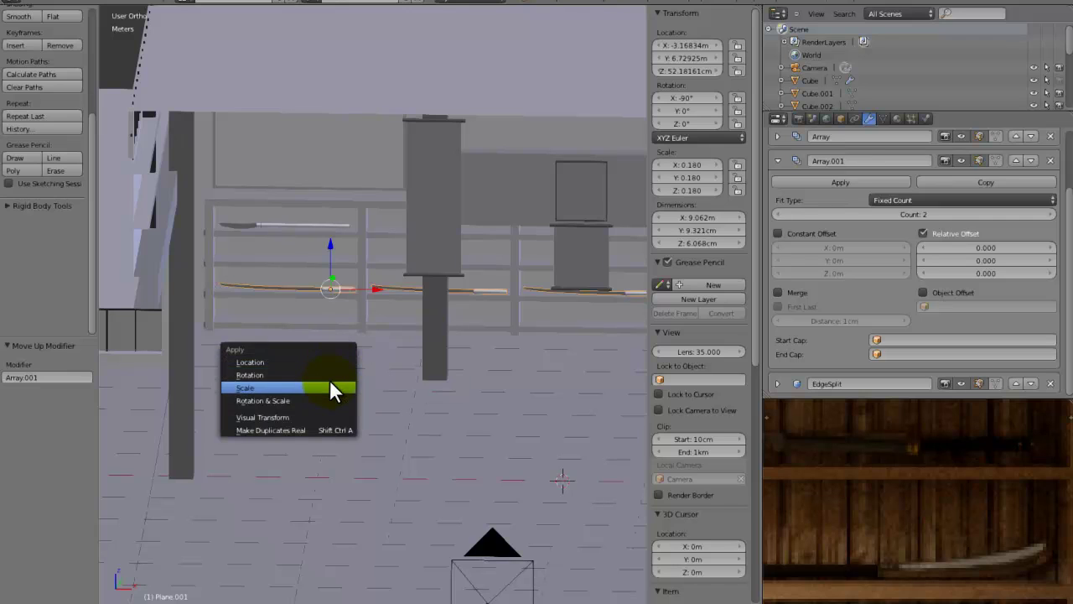
left_click(331, 382)
key("ctrl+a")
left_click(332, 363)
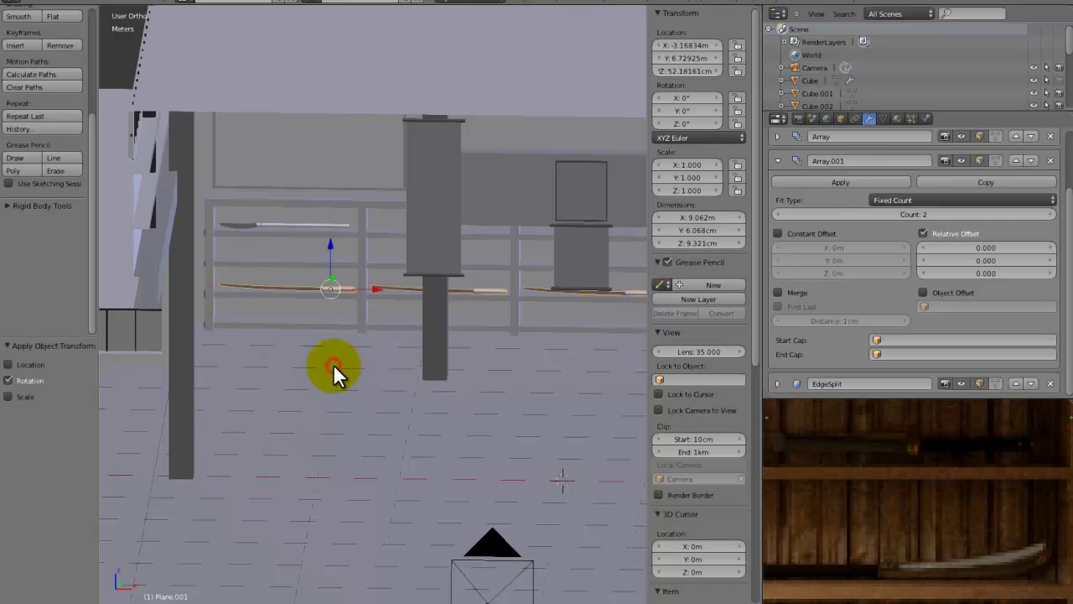
Set the second Array's relative Z offset to -3, and refine it to -3.991 so the sword copies rest on the lowest shelf.
scroll(453, 222, "down", 4)
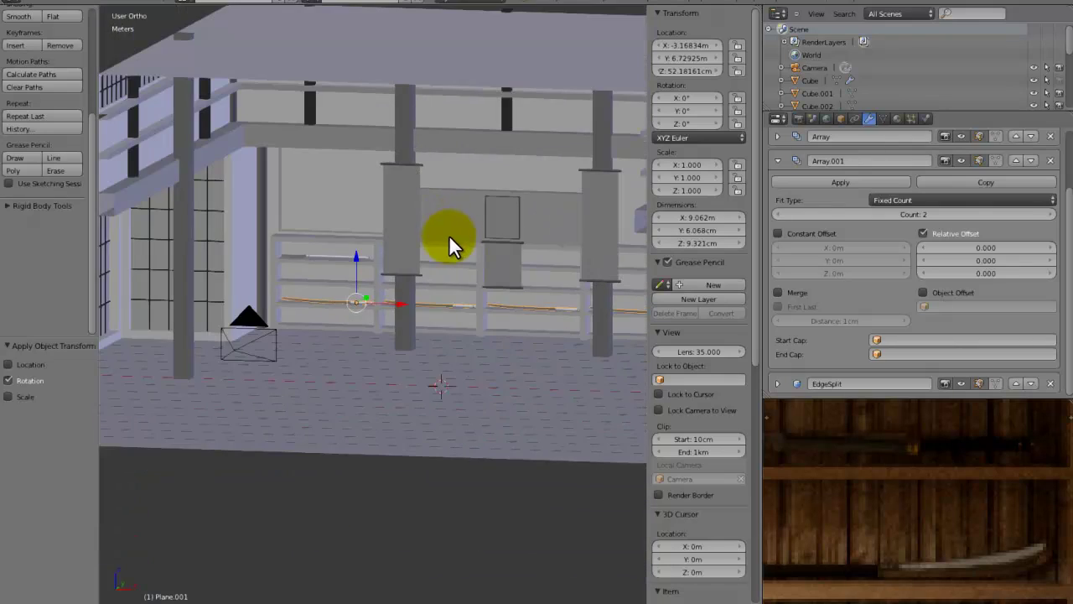
middle_click_drag(443, 240, 246, 239)
scroll(250, 243, "up", 2)
mouse_move(291, 243)
middle_mouse_down()
mouse_move(276, 224)
mouse_move(296, 240)
mouse_move(281, 253)
middle_mouse_up()
scroll(308, 260, "up", 12)
middle_click_drag(354, 275, 471, 257, "shift")
scroll(308, 260, "down", 10)
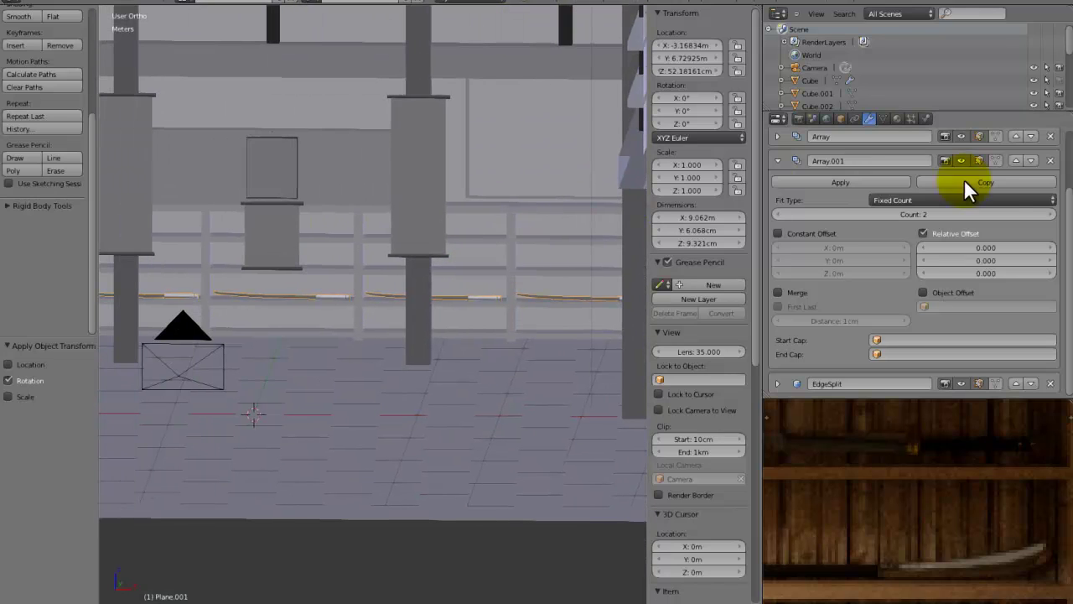
left_click(986, 274)
type("-3")
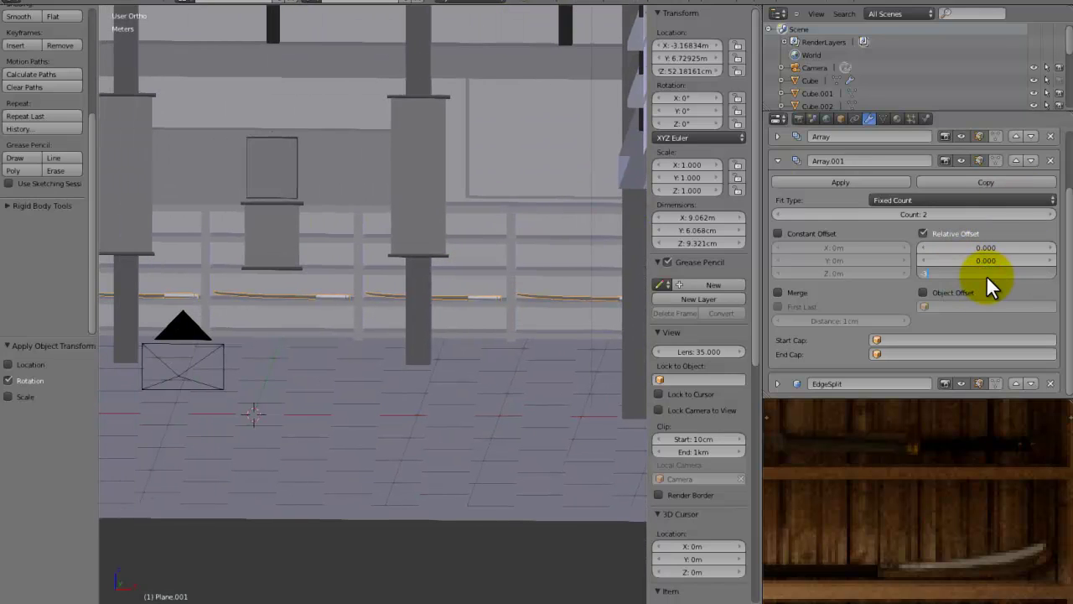
key("Return")
middle_click_drag(580, 291, 570, 341)
key("KP_0")
scroll(579, 340, "up", 5)
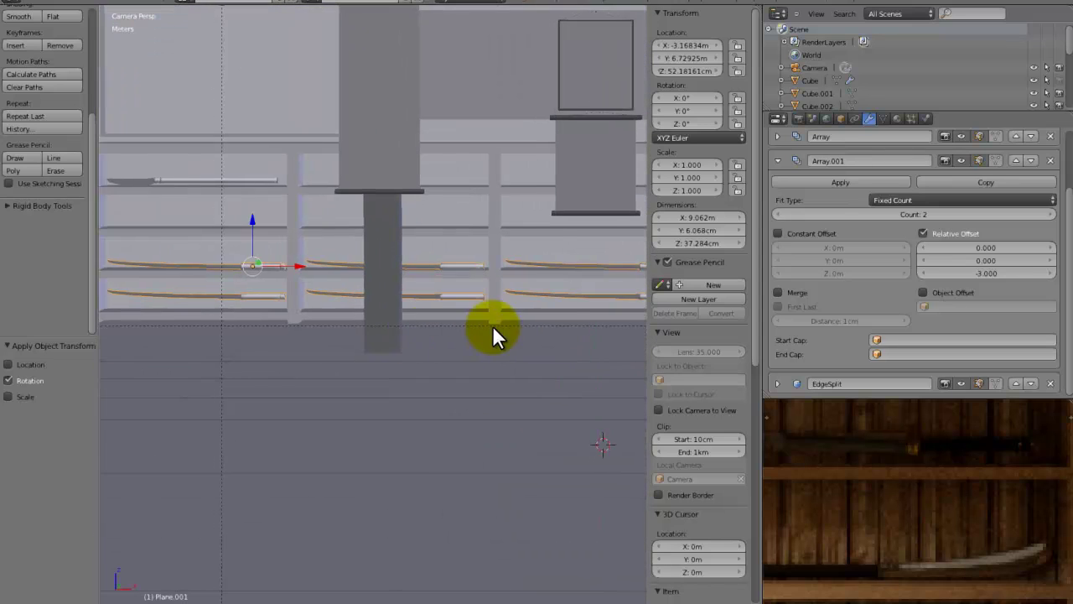
left_click_drag(990, 271, 981, 271)
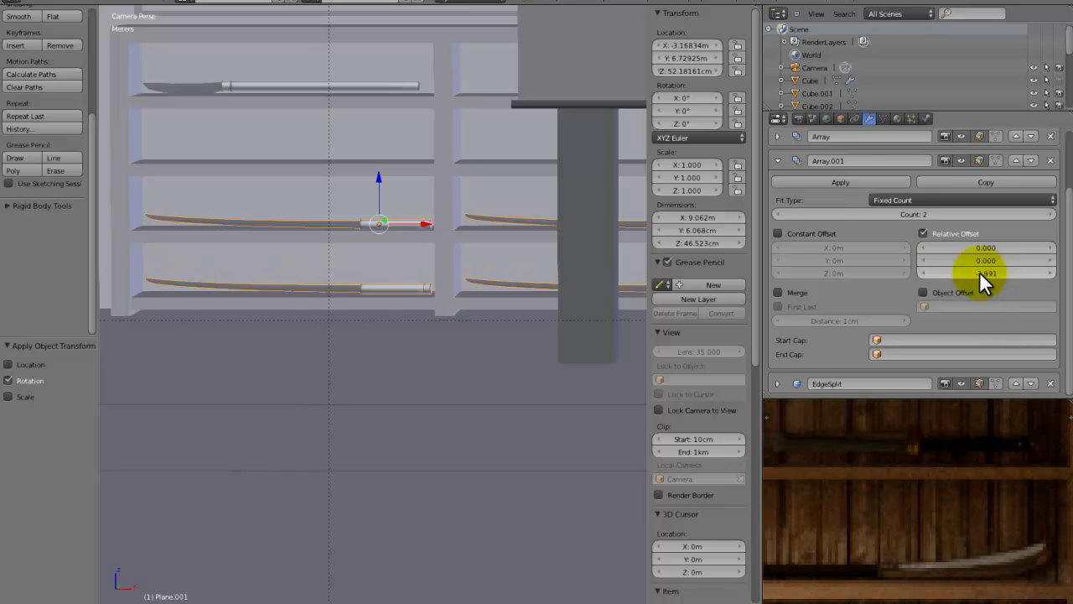
Select the bladed polearm on the top shelf, collapse its existing modifiers and add an Array modifier to it.
middle_click_drag(445, 228, 240, 247, "shift")
scroll(476, 259, "down", 4)
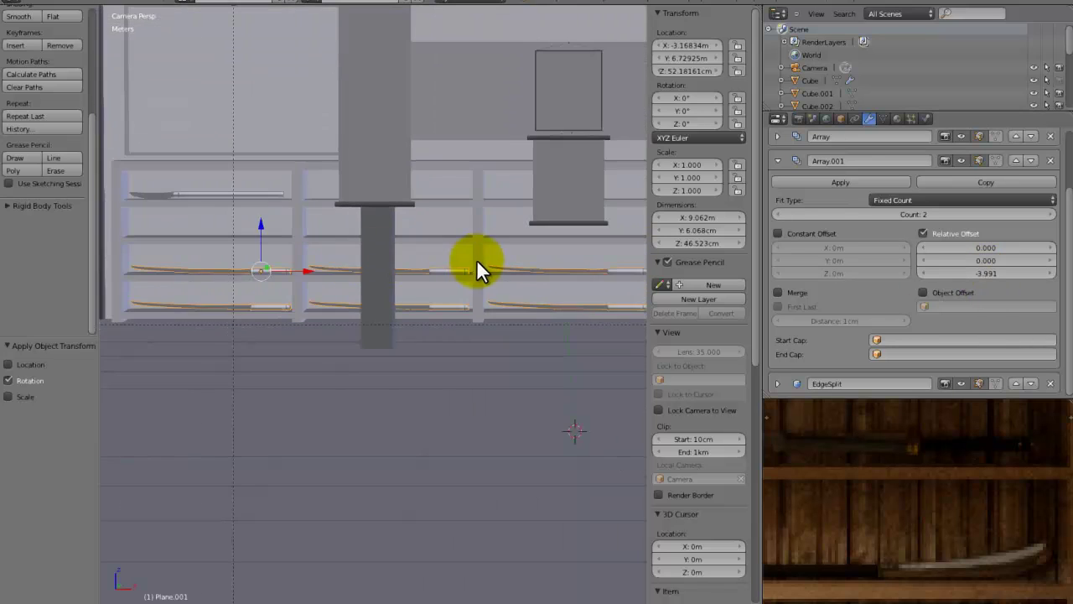
middle_click_drag(477, 261, 70, 275)
middle_click_drag(309, 299, 452, 214)
right_click(452, 212)
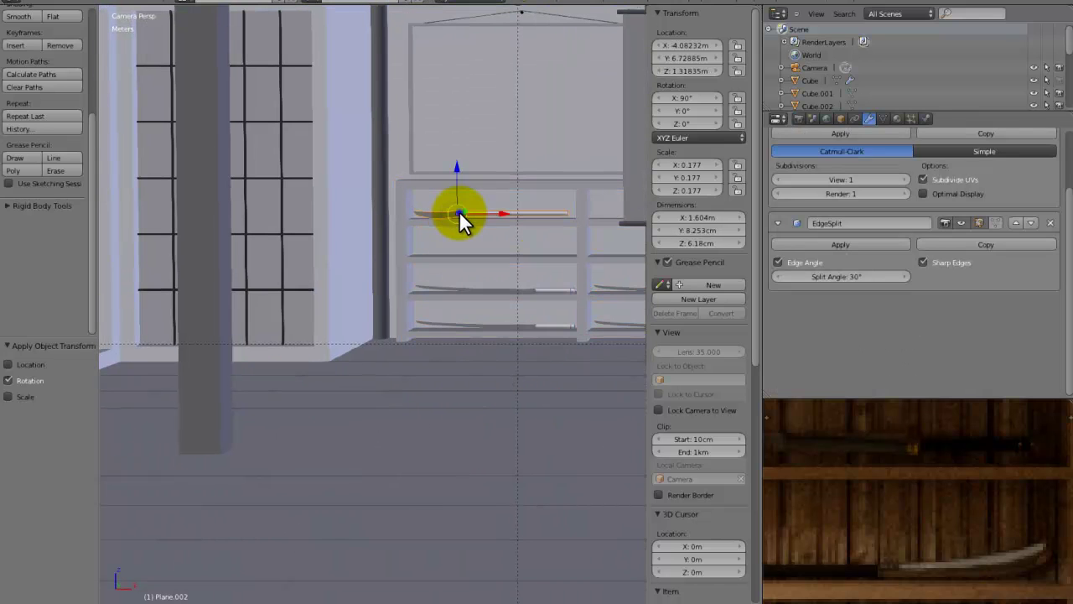
key("KP_Decimal")
scroll(803, 240, "up", 2)
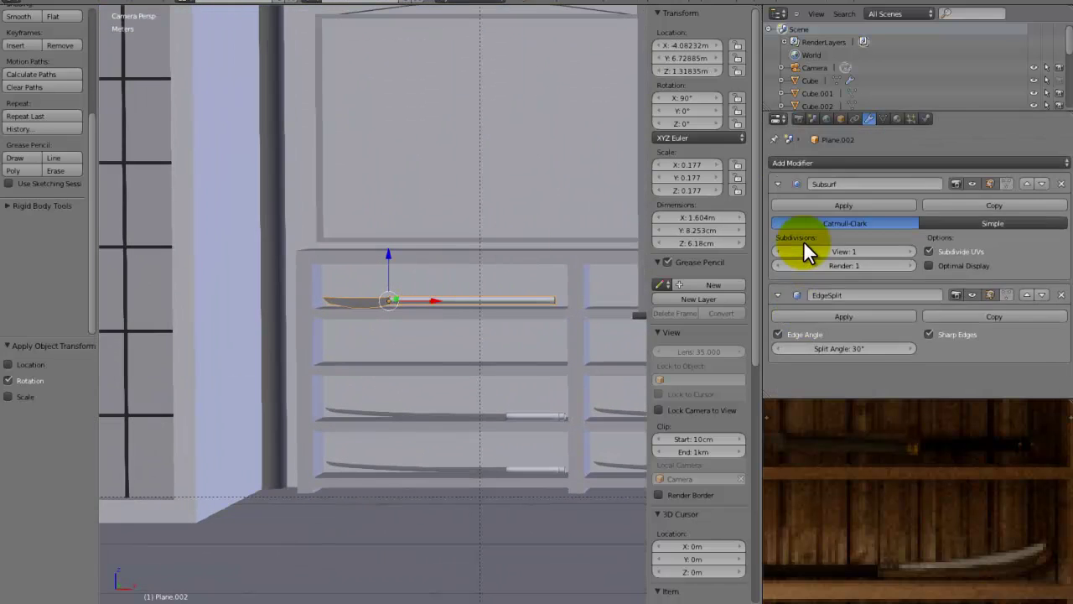
left_click(778, 183)
left_click(780, 207)
left_click(785, 167)
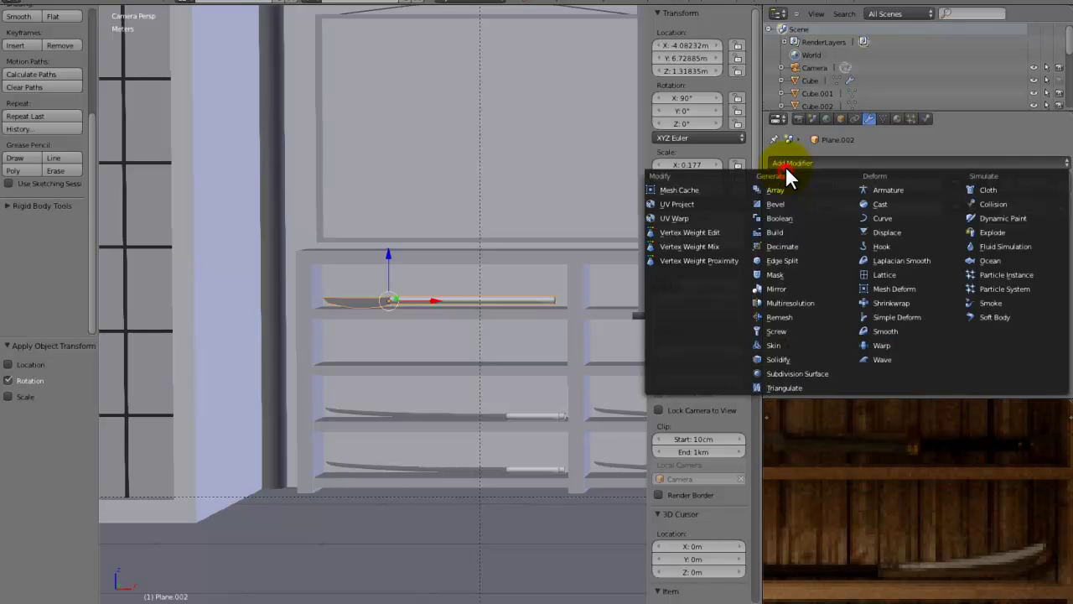
left_click(775, 191)
Set the polearm Array's relative X offset to 1.176 and its count to 5.
middle_click_drag(309, 306, 359, 285, "shift")
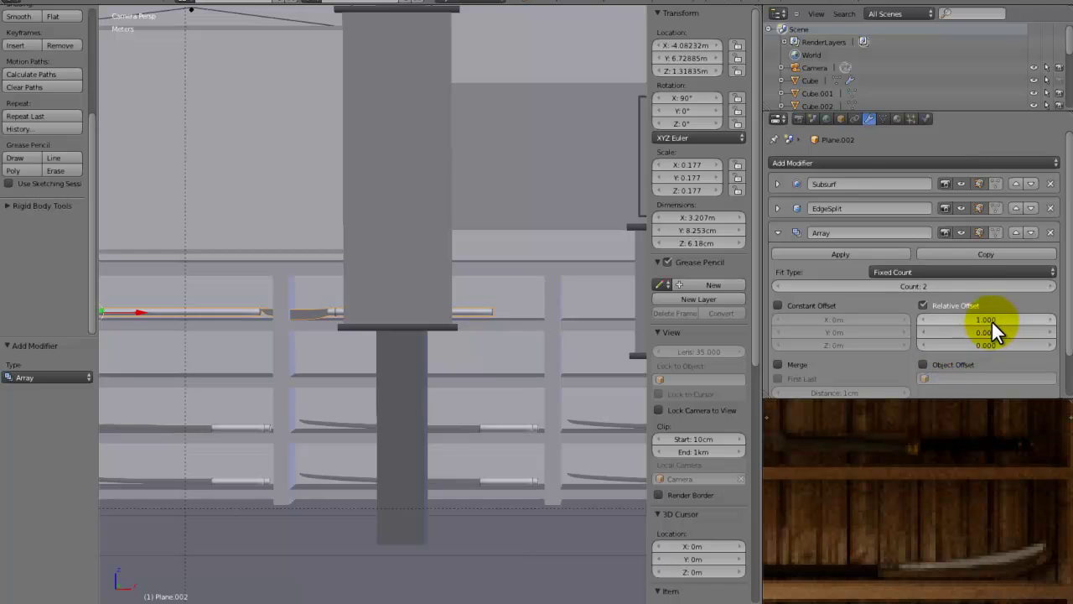
left_click_drag(981, 318, 986, 322)
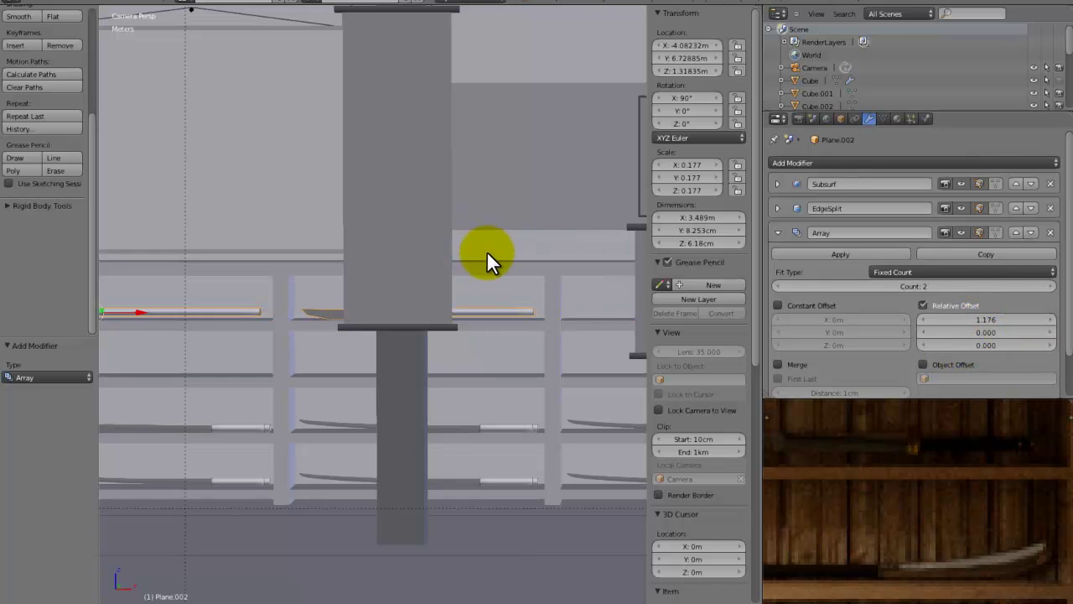
scroll(503, 253, "up", 6, "ctrl")
scroll(551, 256, "down", 2)
left_click(1053, 287)
left_click(1053, 286)
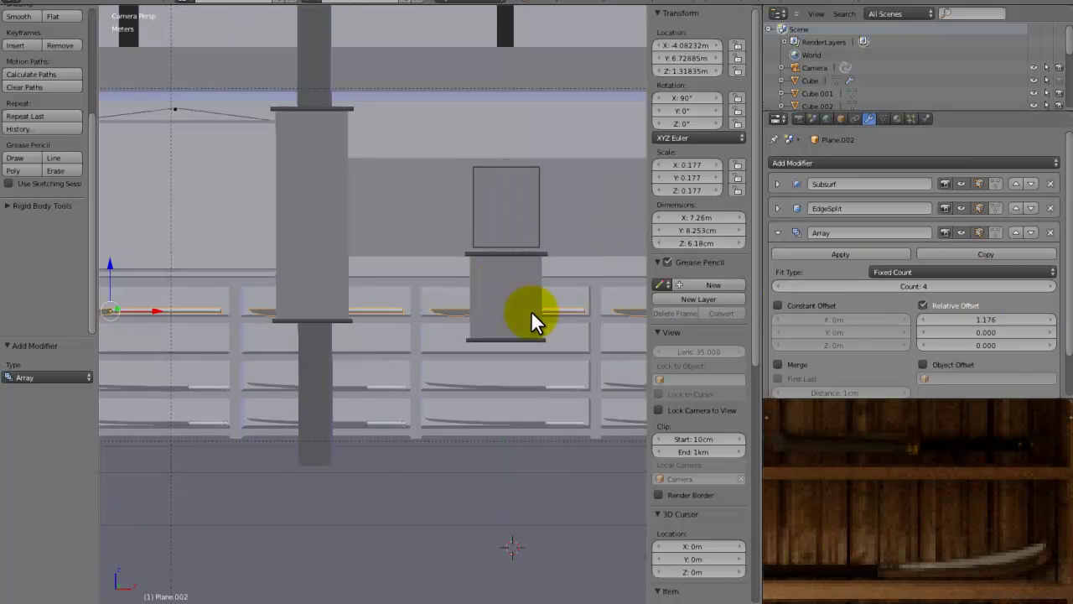
middle_click_drag(553, 311, 274, 305, "shift")
left_click(1059, 286)
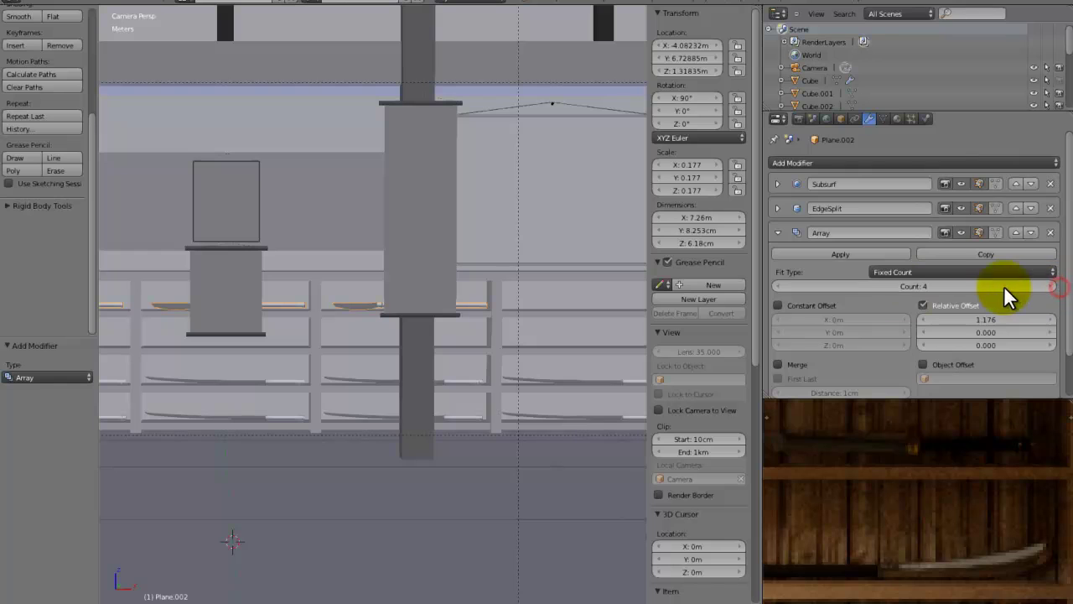
left_click(1053, 286)
Refine the polearm Array's relative X offset to 1.160 so the last copy fits inside its bay.
middle_click_drag(448, 297, 336, 297, "shift")
key("z")
key("z")
left_click(1007, 321)
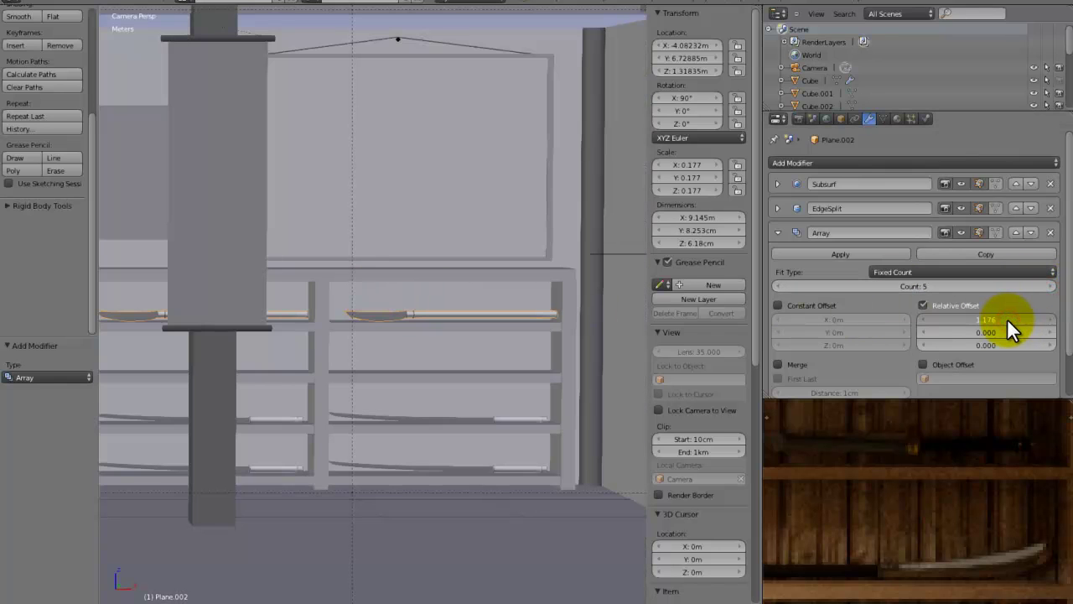
left_click_drag(1005, 318, 1005, 318)
middle_click_drag(209, 341, 598, 266, "shift")
scroll(388, 248, "down", 3)
scroll(399, 242, "down", 2)
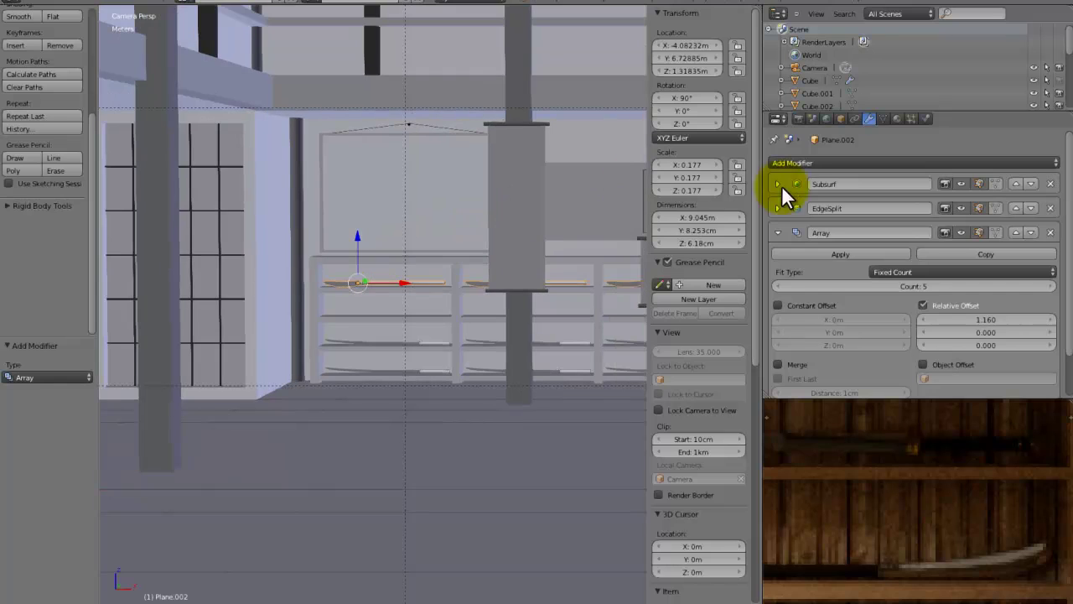
Add a second Array modifier to the polearm and apply the object's rotation and scale.
left_click(777, 232)
left_click(779, 165)
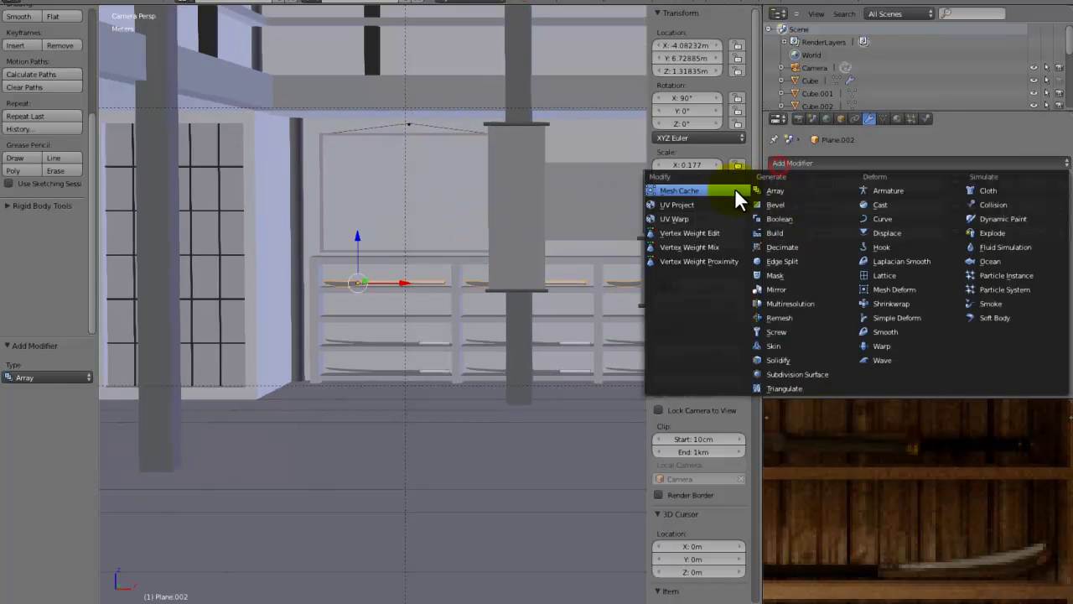
left_click(792, 187)
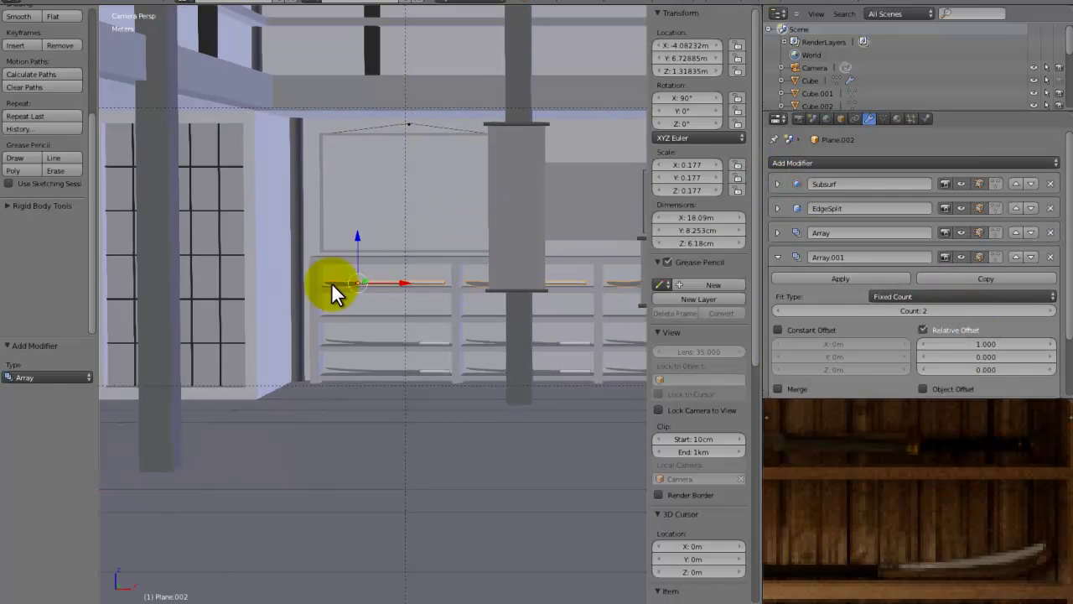
key("ctrl+a")
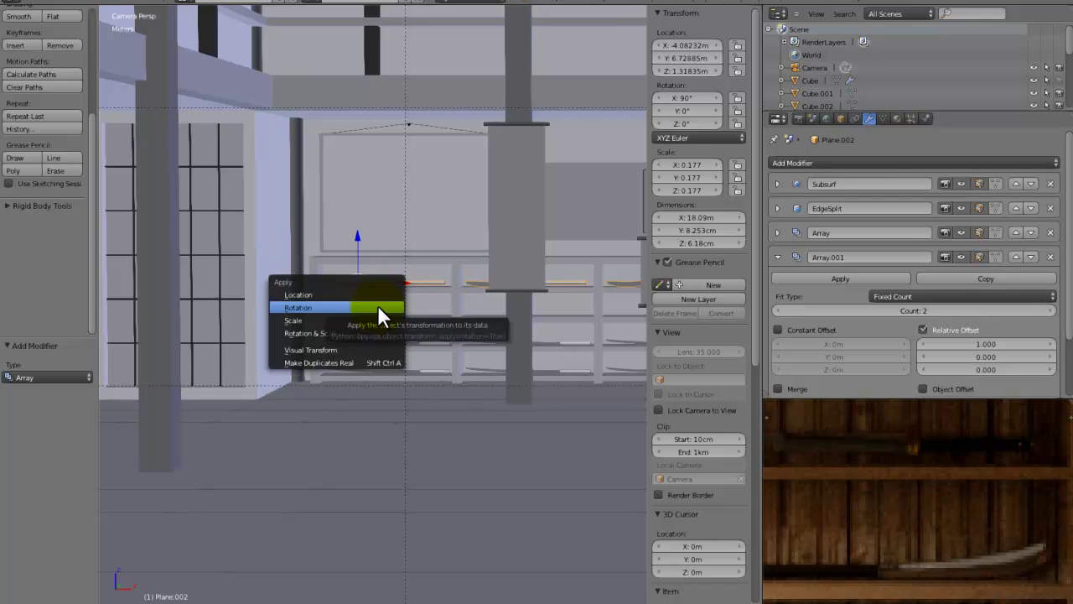
left_click(379, 307)
key("ctrl+a")
left_click(382, 320)
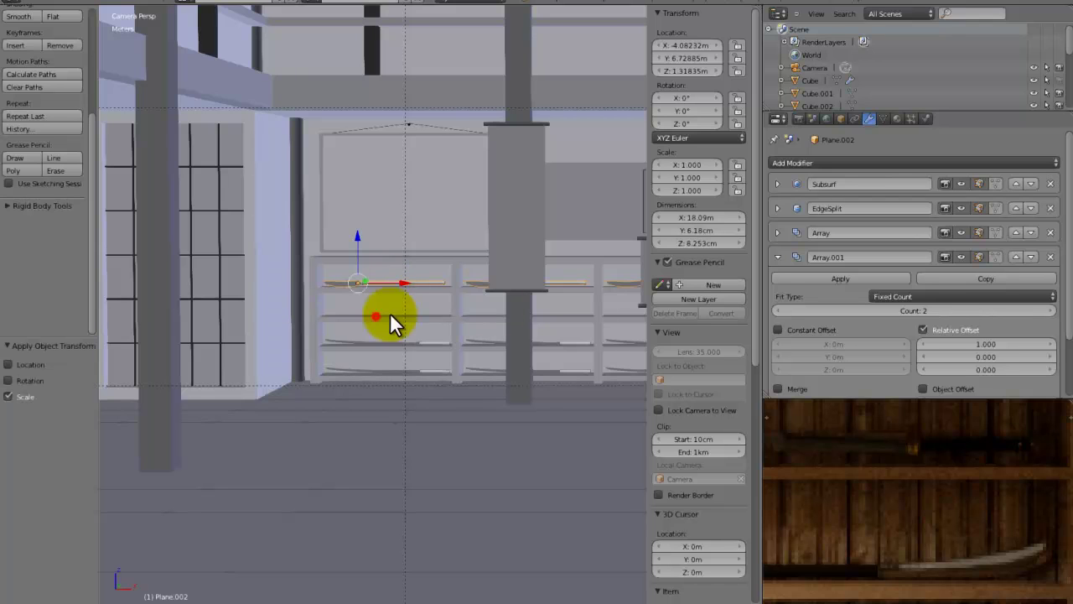
Set the polearm's second Array relative offset to 0 in X and -4 in Z.
left_click(982, 342)
type("0")
key("Tab")
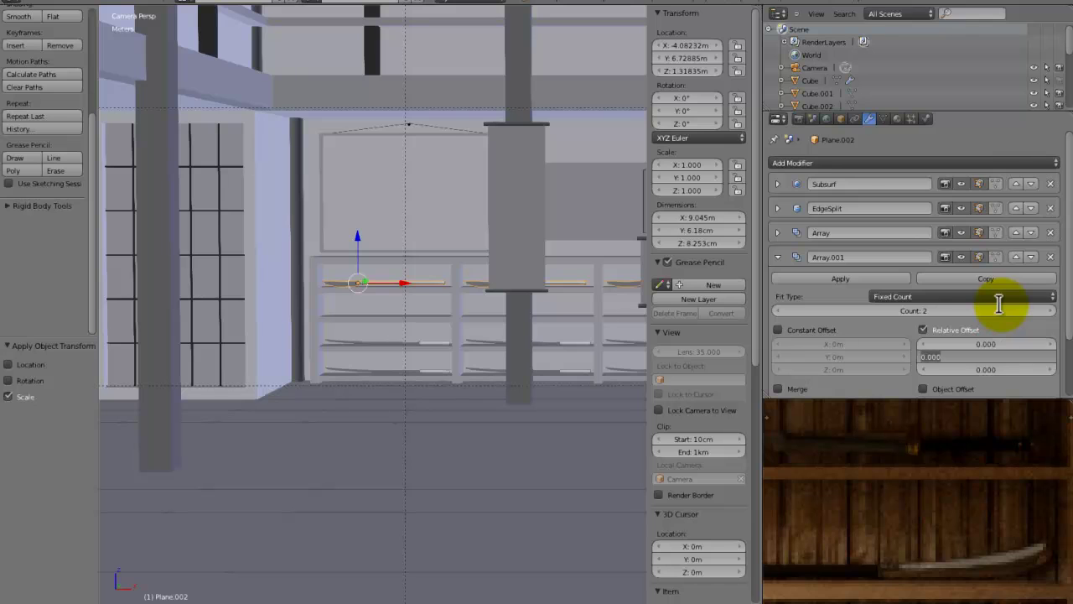
key("Tab")
key("BackSpace")
type("-4")
key("Return")
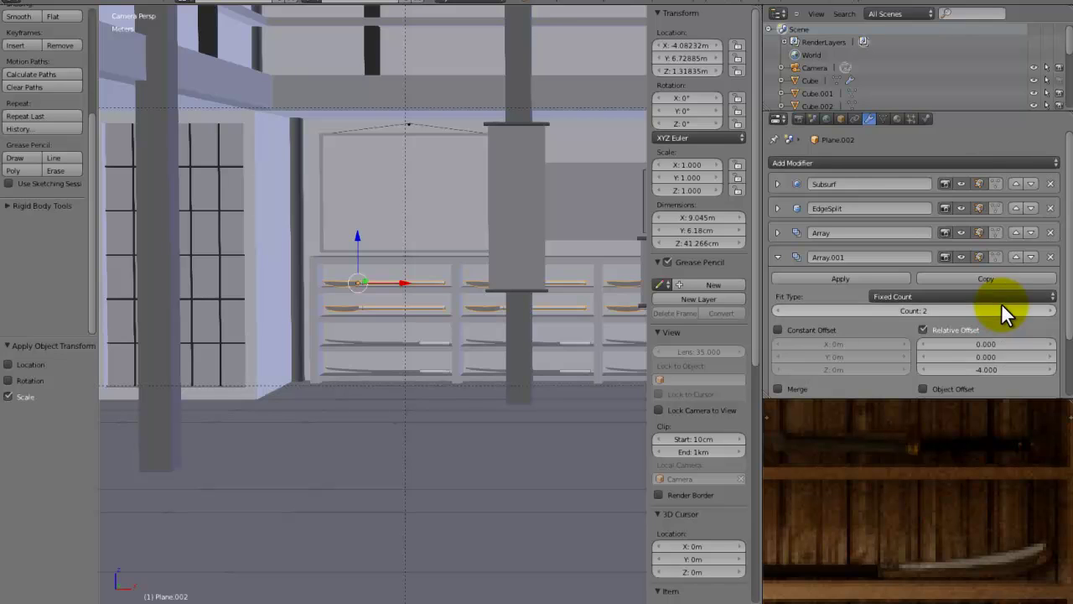
Refine the second Array's relative Z offset to -4.561 so the polearm copies rest on the second shelf.
scroll(227, 84, "up", 5)
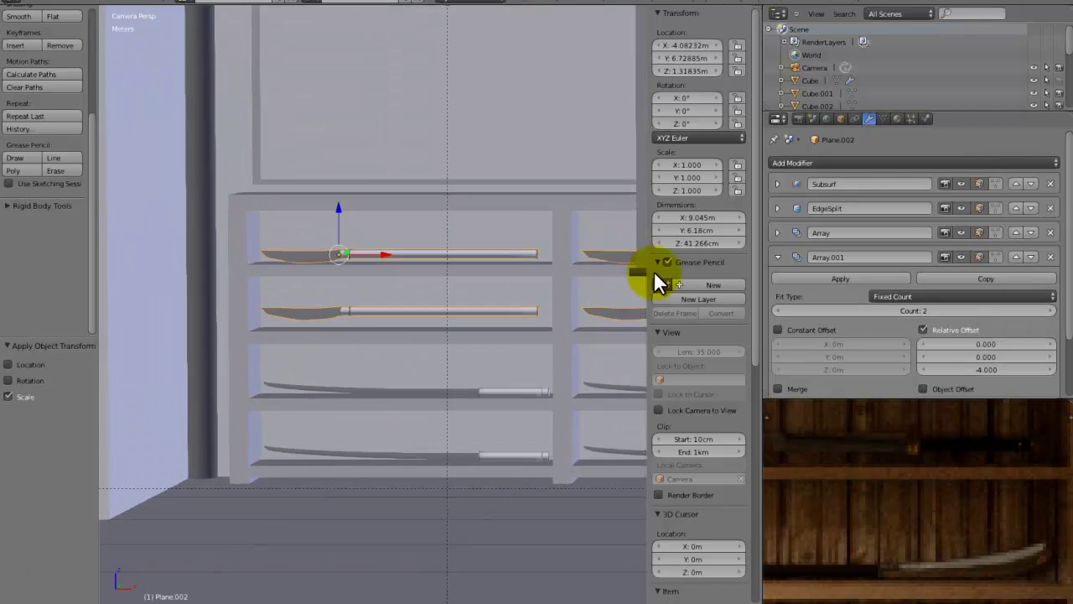
left_click_drag(948, 375, 976, 372)
scroll(500, 215, "down", 5)
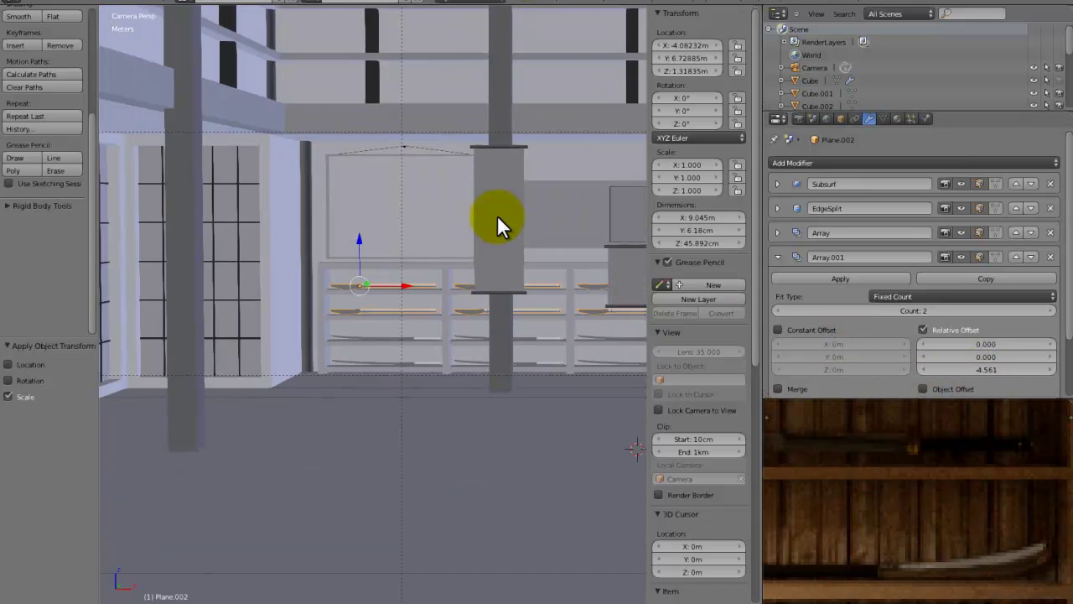
Save the scene over the existing blend file and deselect everything.
middle_click_drag(485, 220, 413, 218, "shift")
key("ctrl+s")
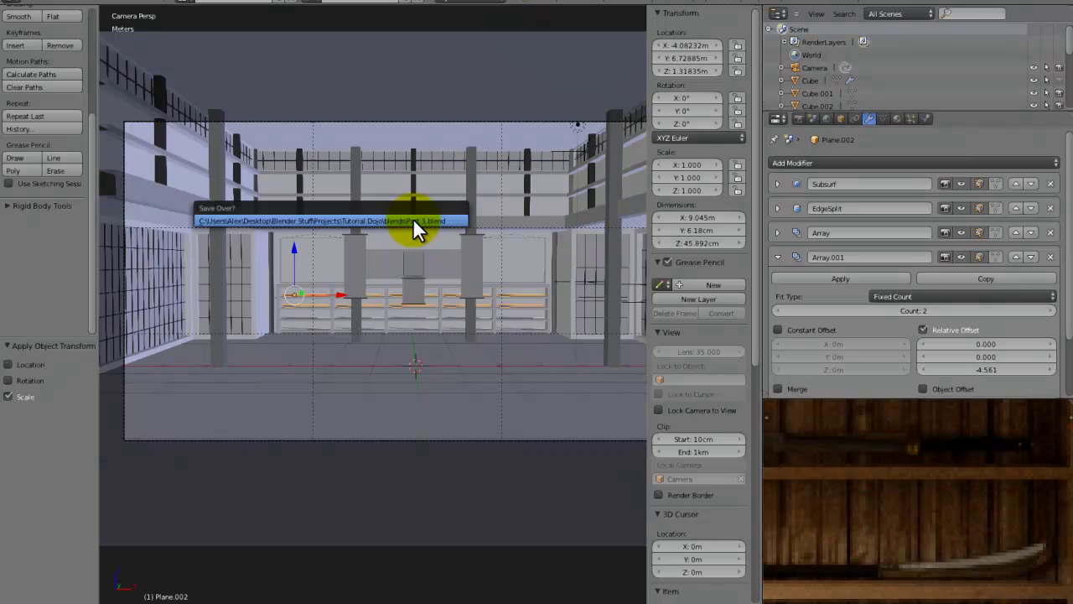
left_click(413, 220)
key("a")
key("ctrl+s")
left_click(433, 355)
Review the filled weapon rack up close and within the full camera view.
middle_click_drag(475, 272, 470, 272, "shift")
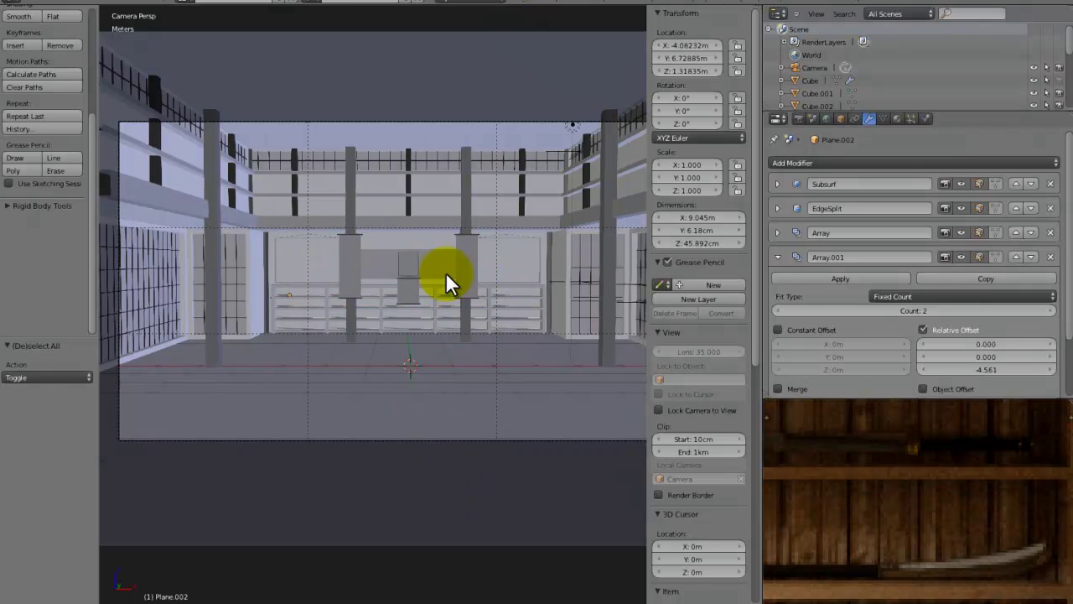
scroll(469, 271, "down", 2, "ctrl")
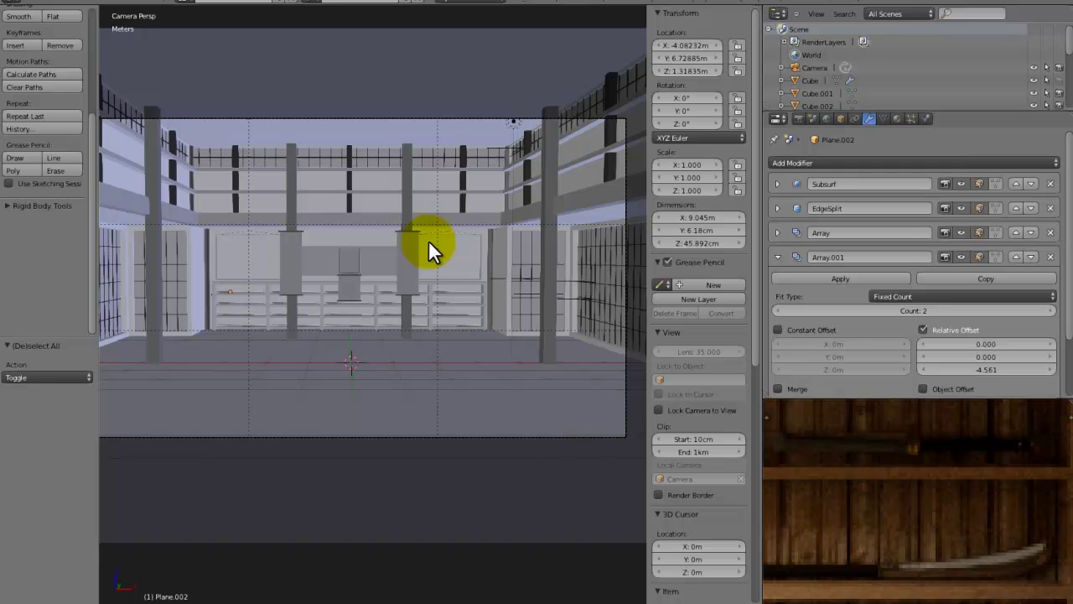
scroll(410, 262, "up", 5)
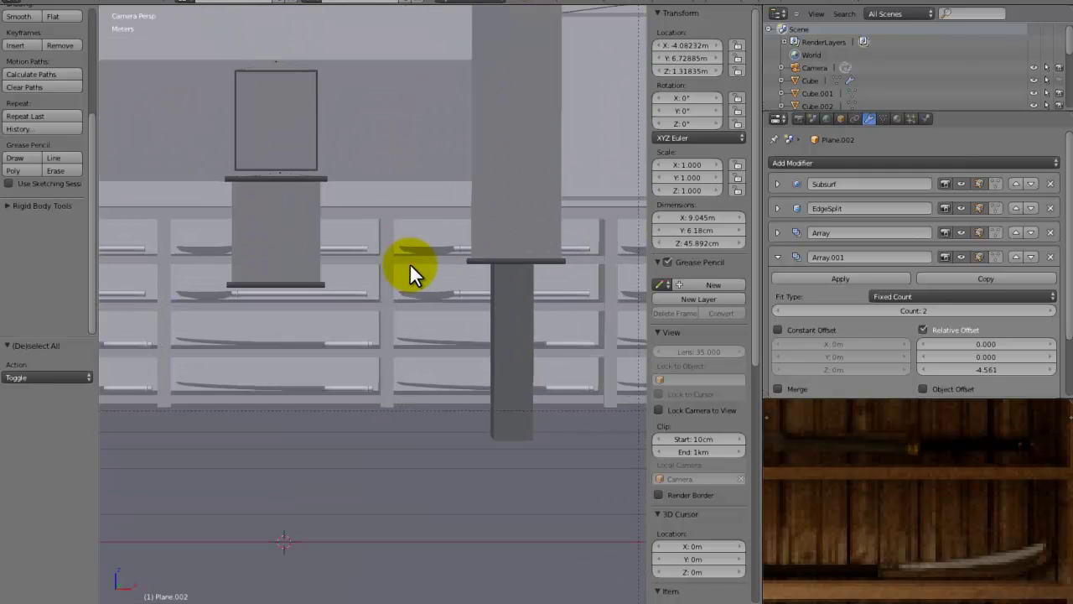
scroll(292, 391, "down", 5)
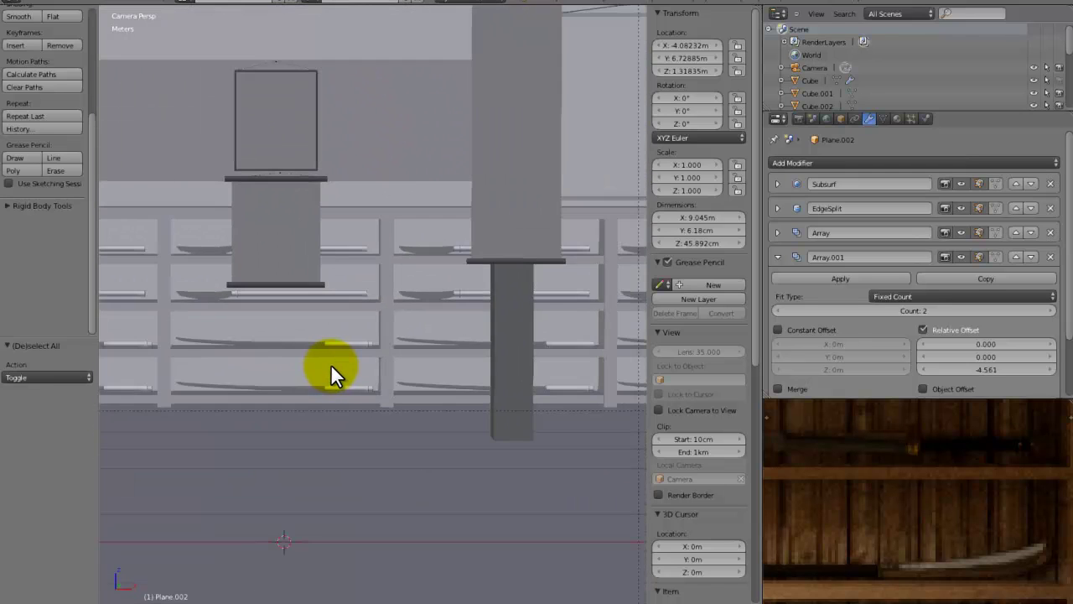
scroll(333, 362, "down", 4)
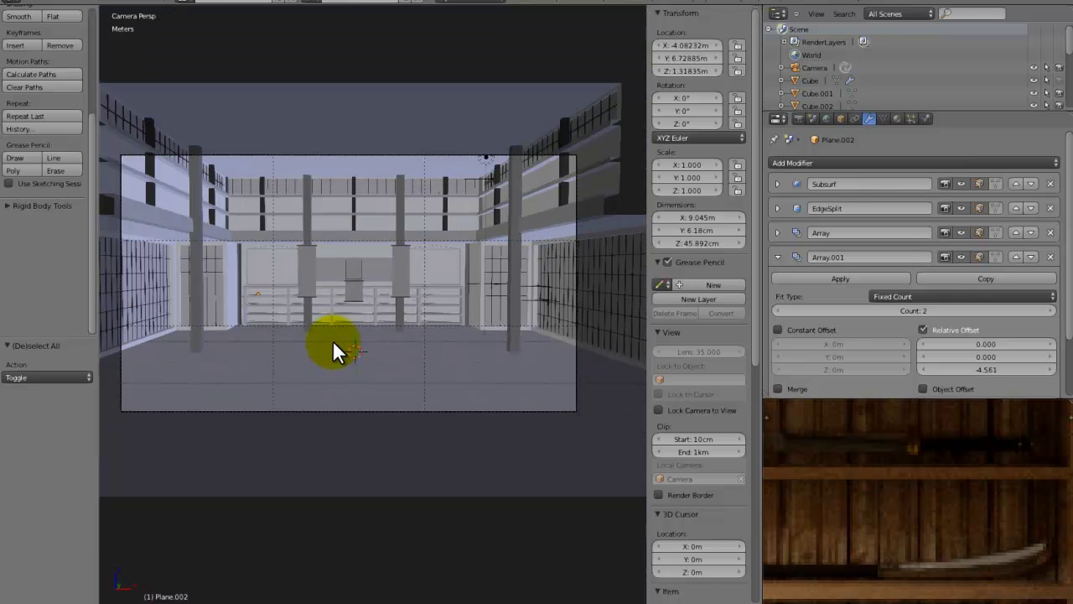